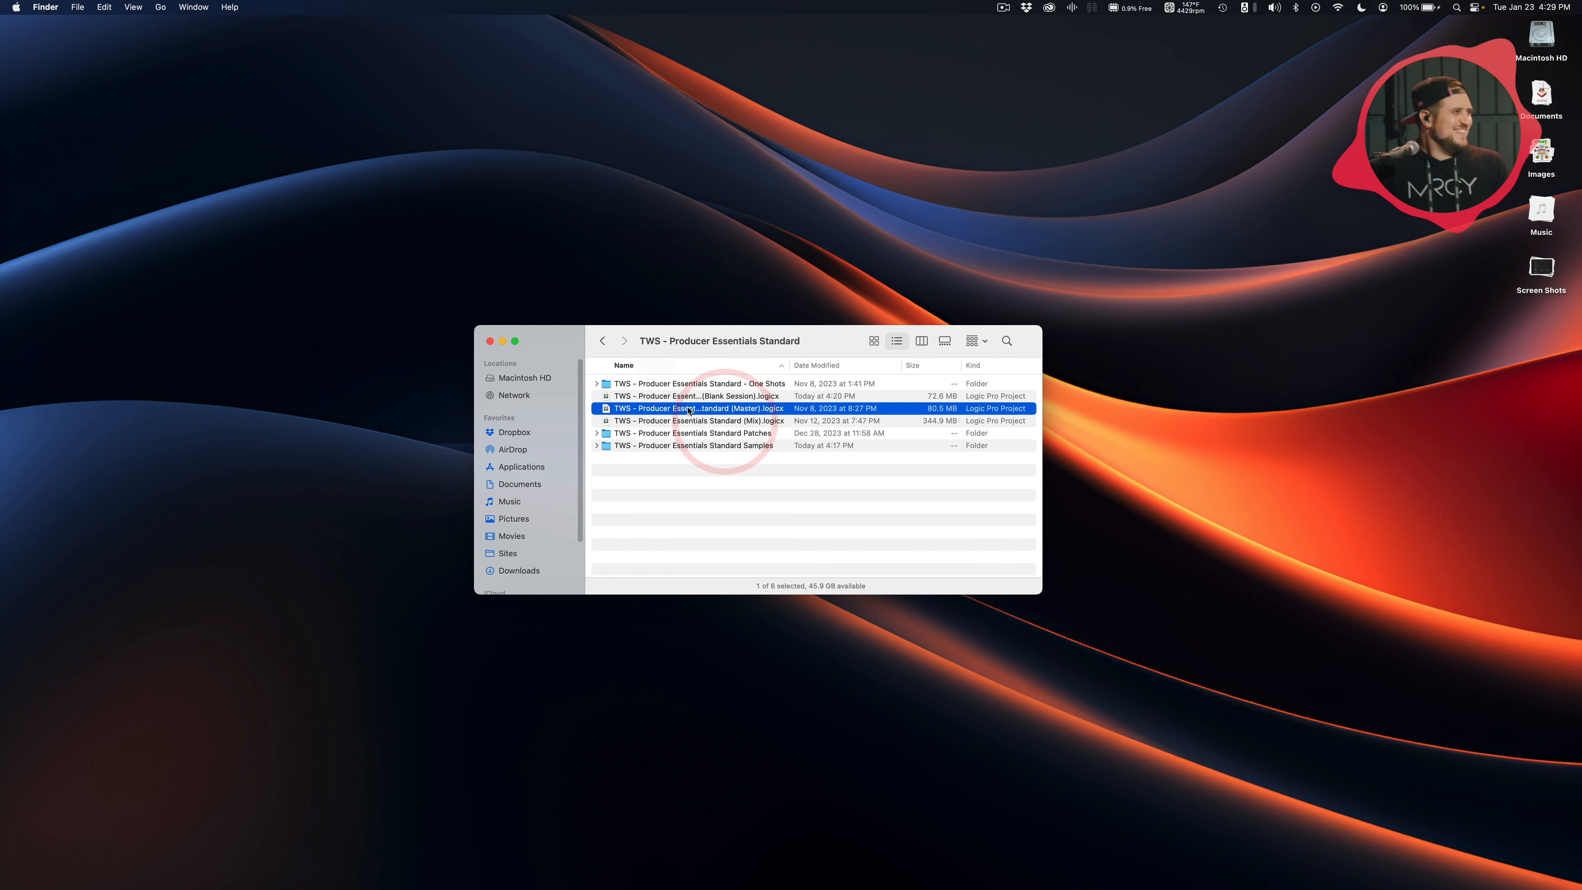
pyautogui.click(685, 398)
pyautogui.click(683, 409)
pyautogui.click(702, 497)
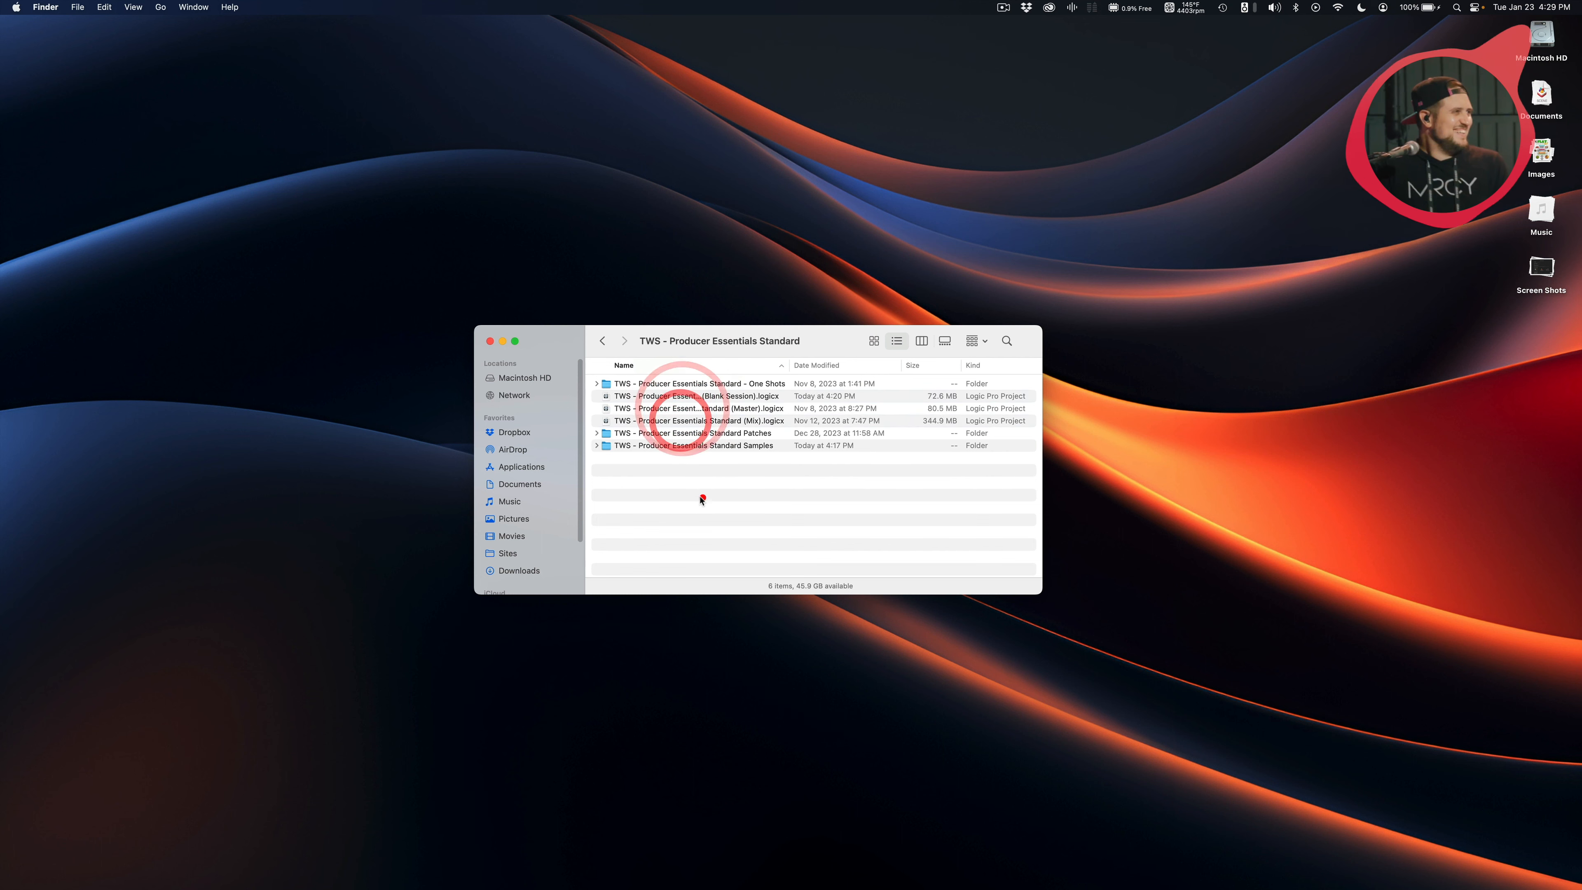
# Switch to Safari and show the Producer Essentials Standard product page
pyautogui.moveTo(3, 829)
pyautogui.click(17, 773)
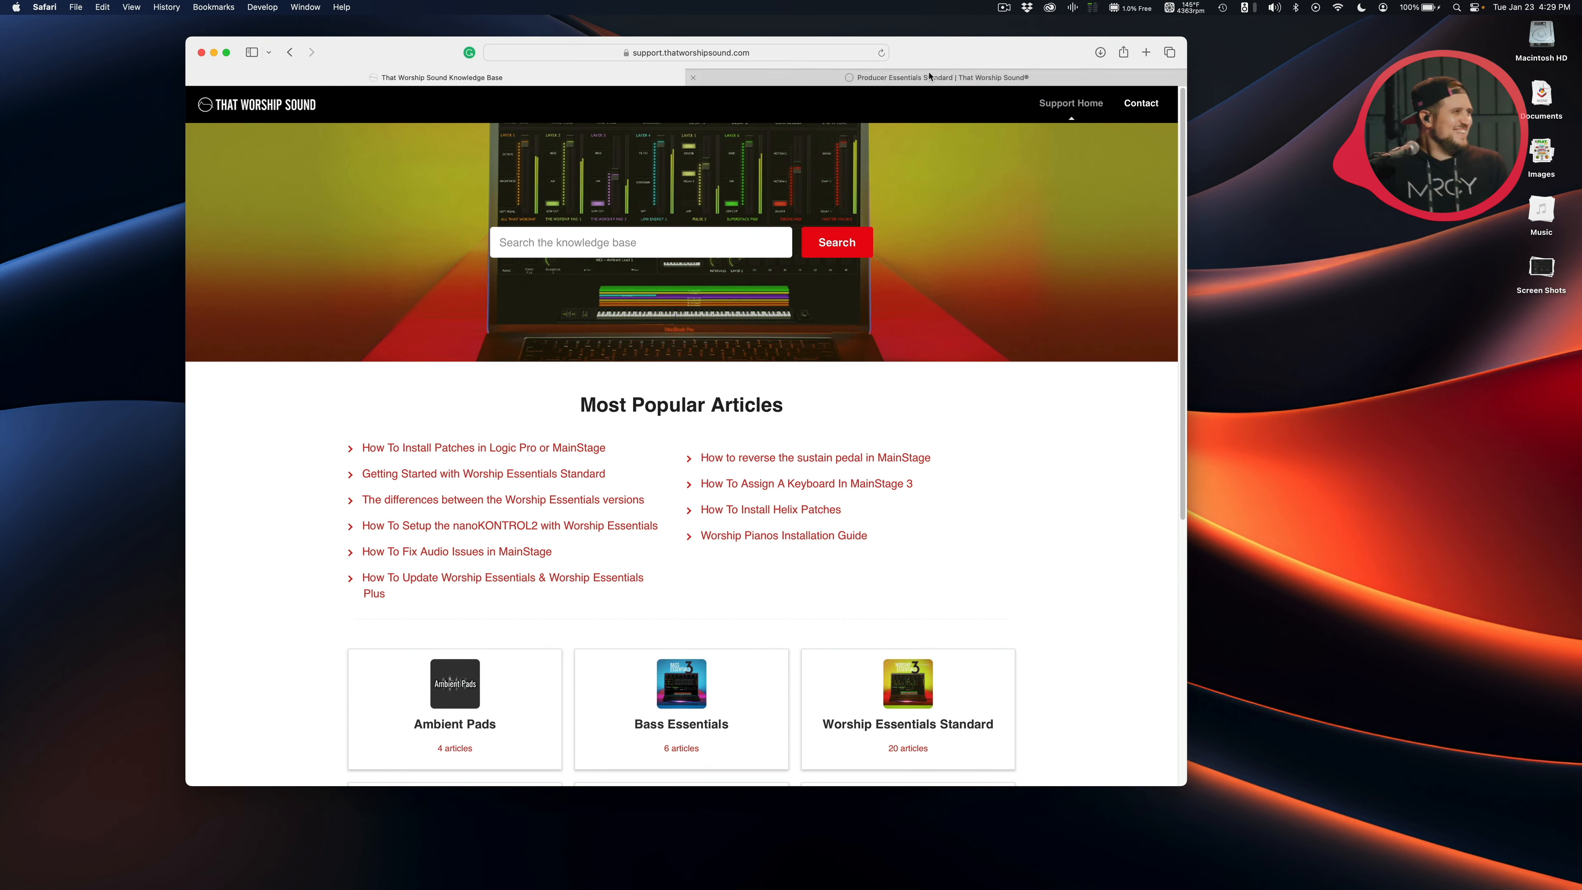
pyautogui.click(929, 77)
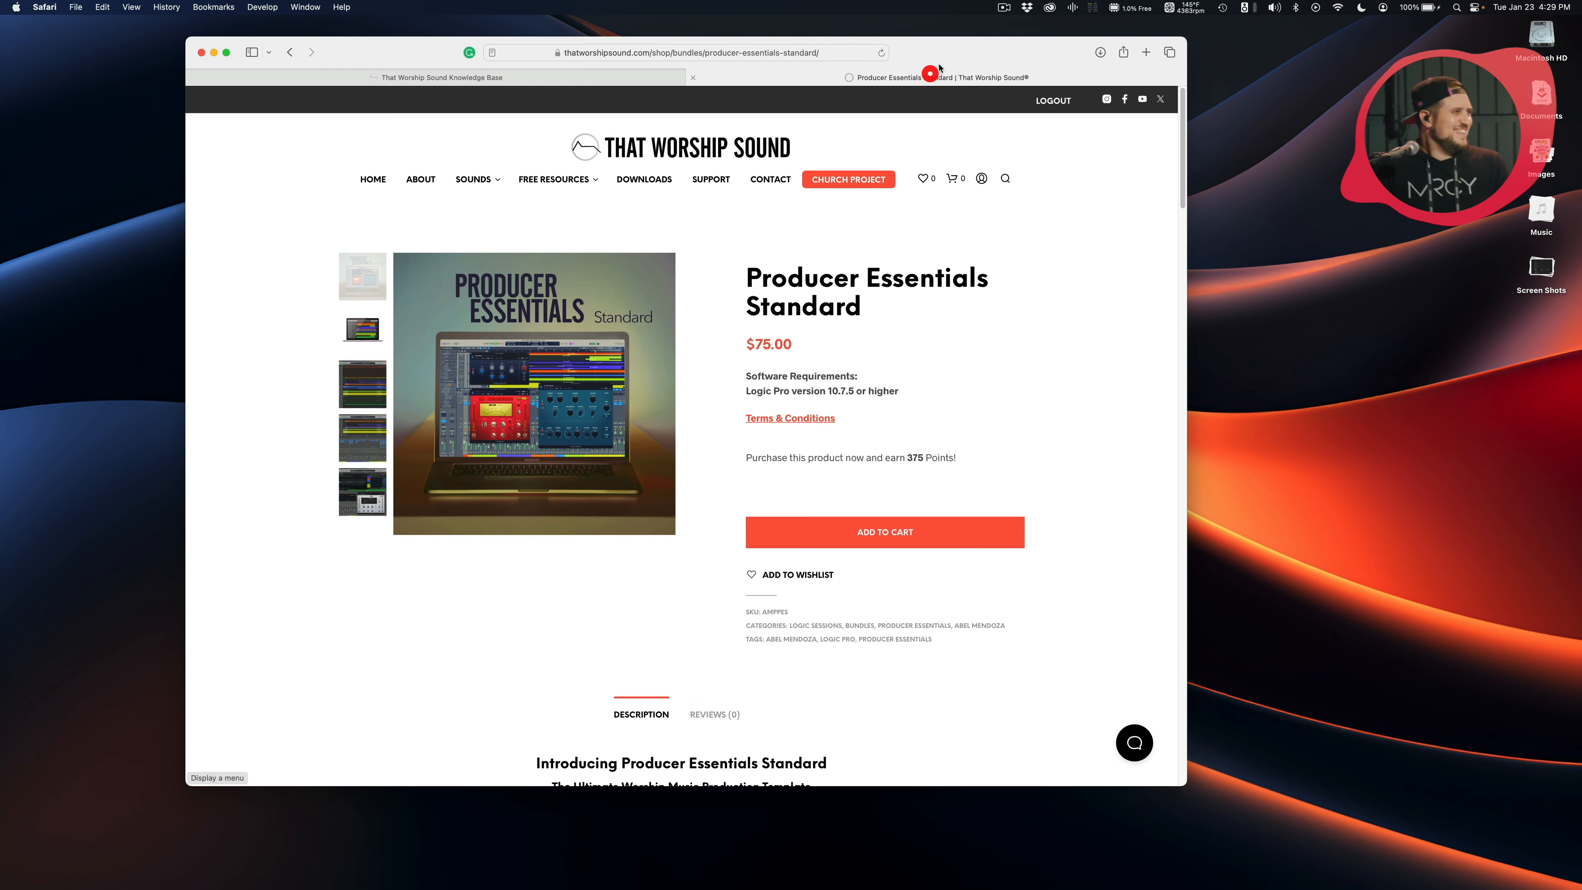
pyautogui.moveTo(943, 58); pyautogui.dragTo(994, 61)
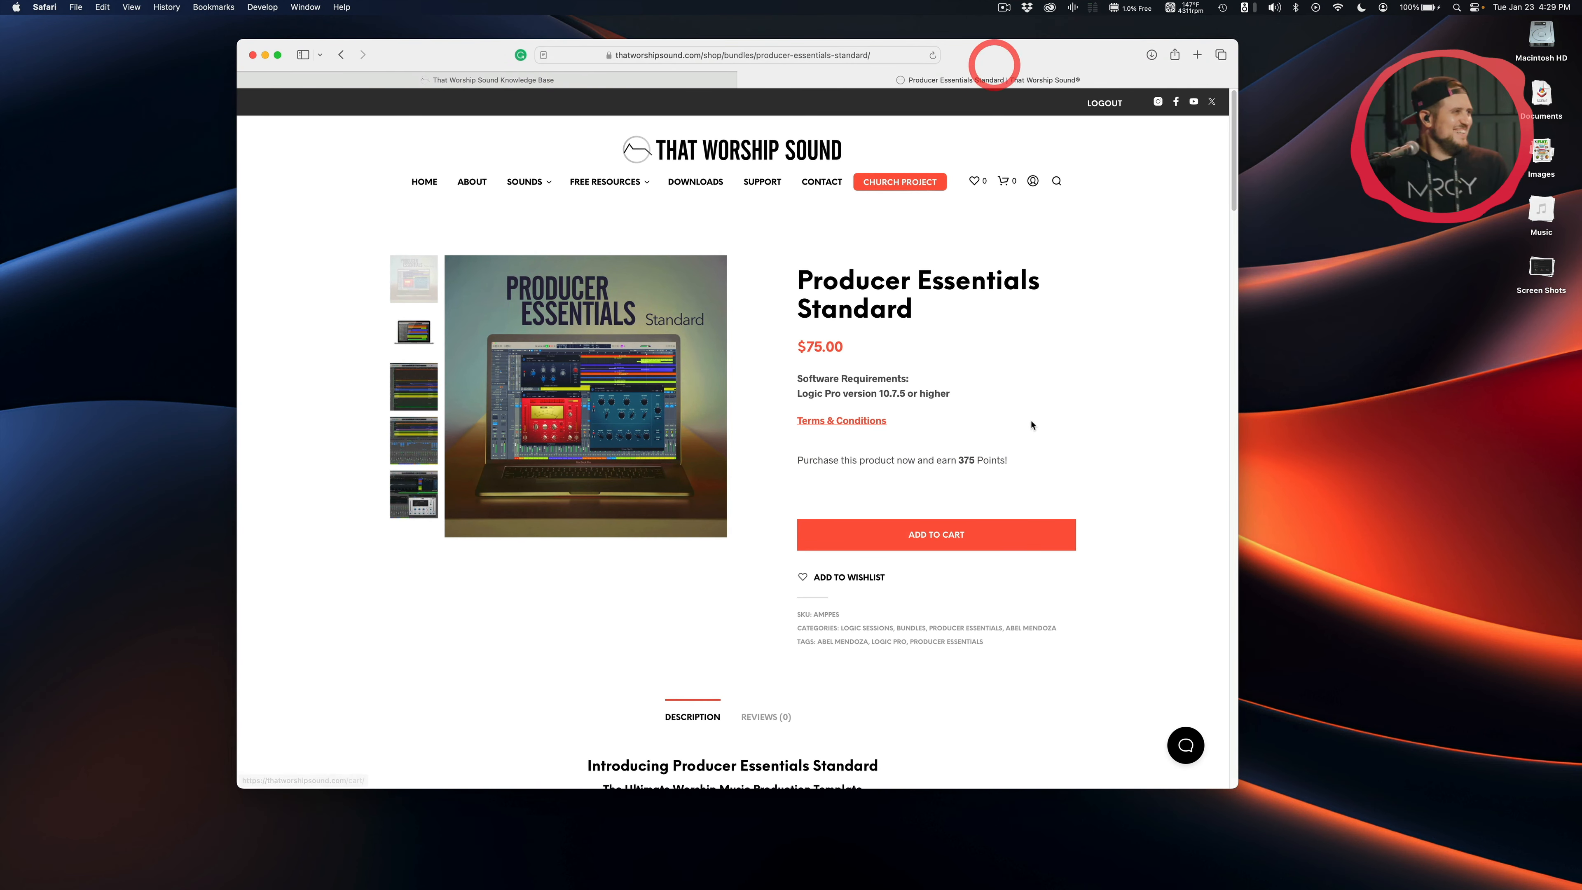
# Check the required Logic Pro version in the software requirements of the product page
pyautogui.click(988, 390)
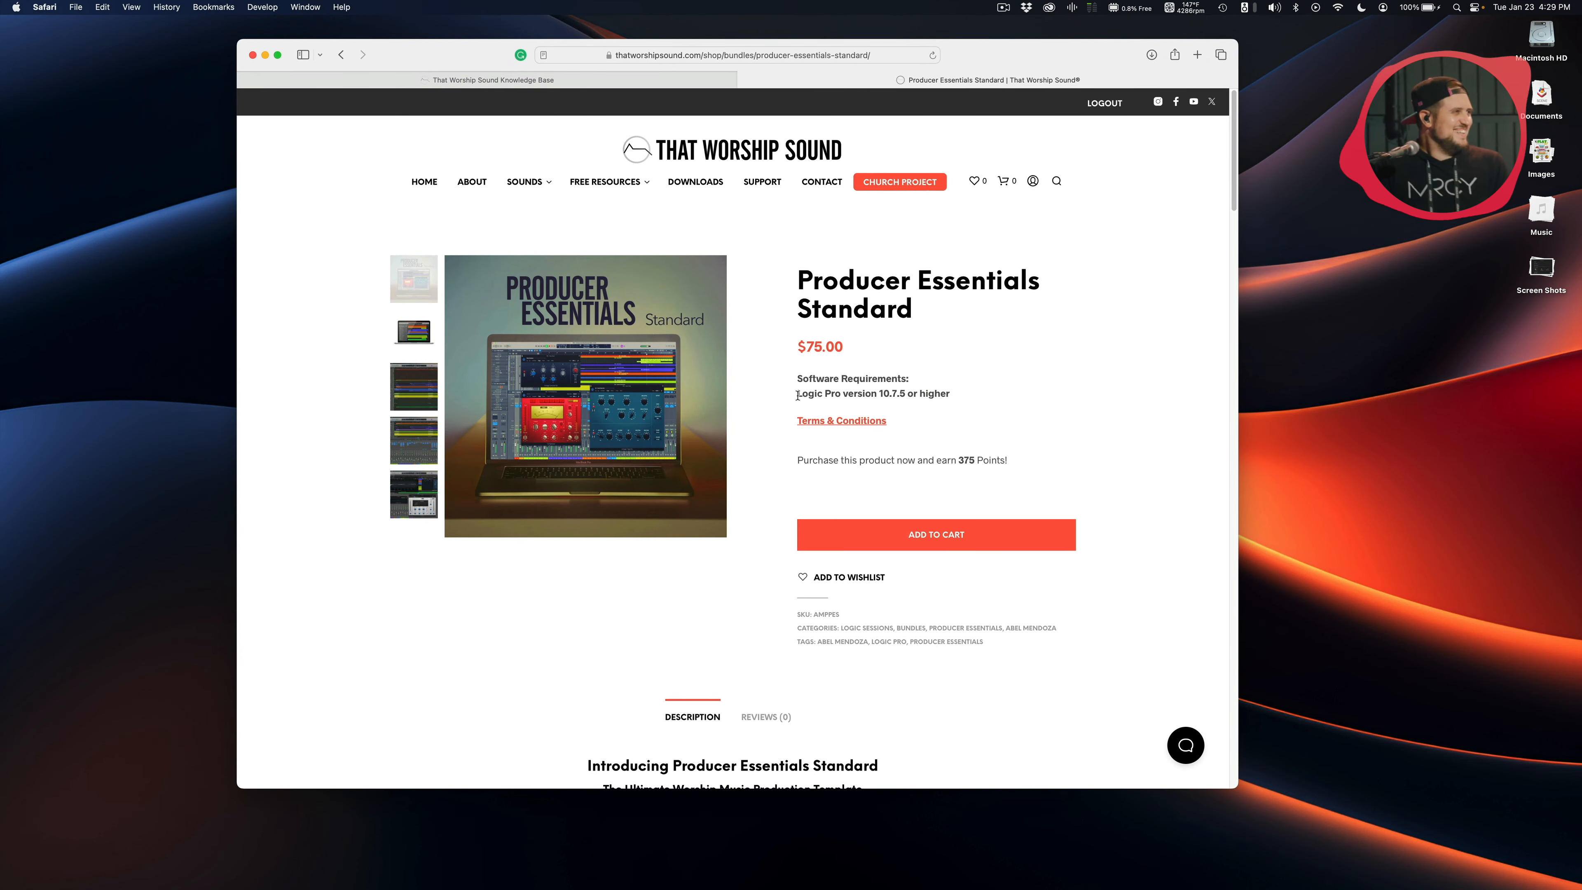
pyautogui.click(905, 395)
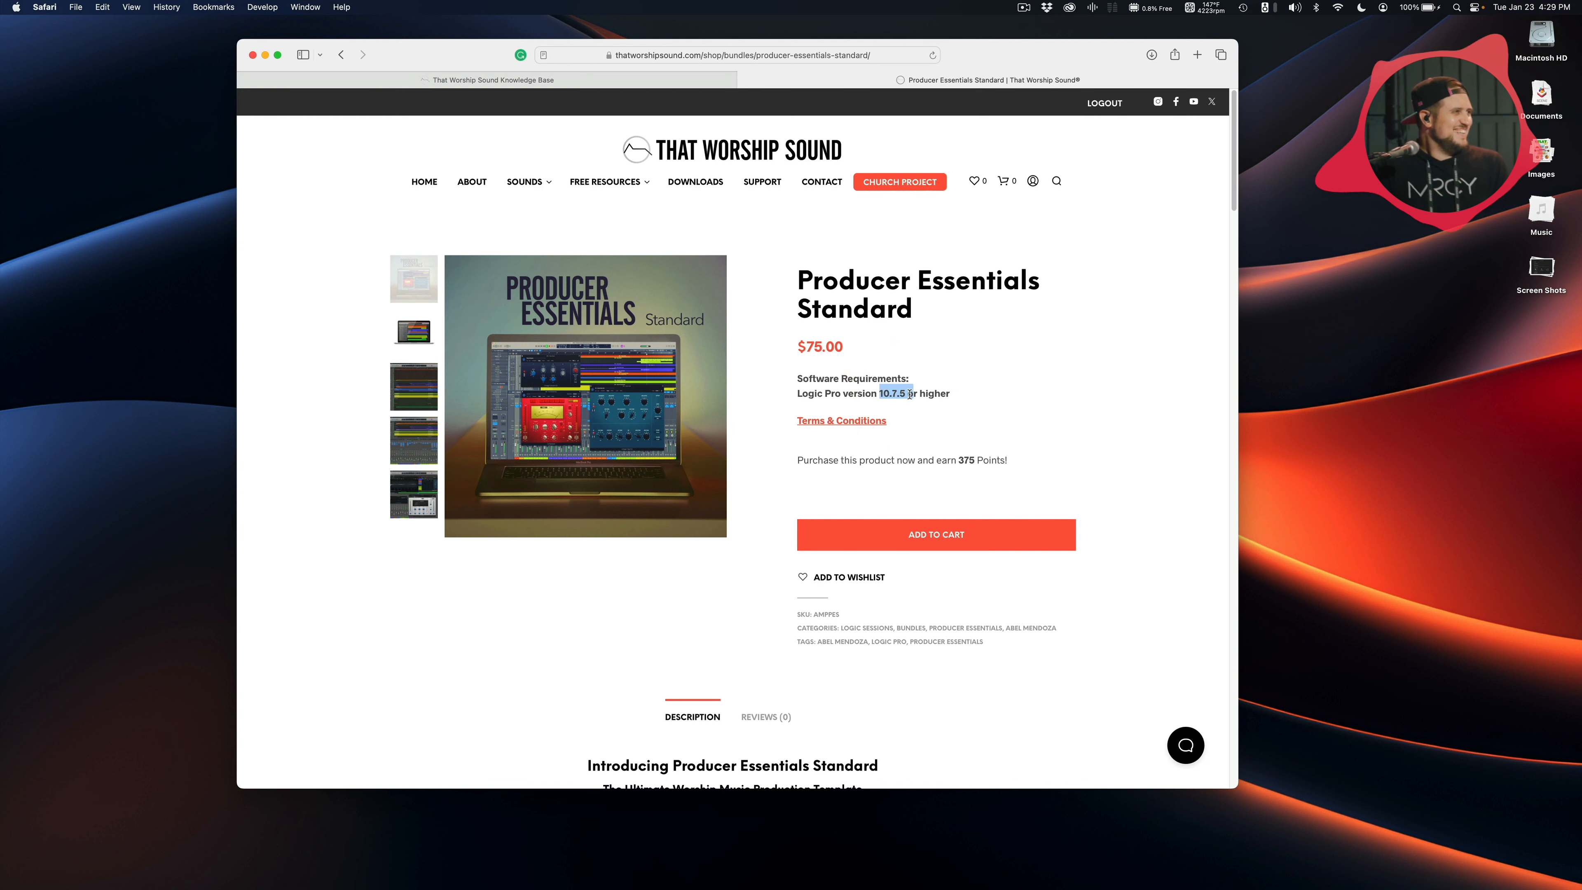
pyautogui.click(905, 395)
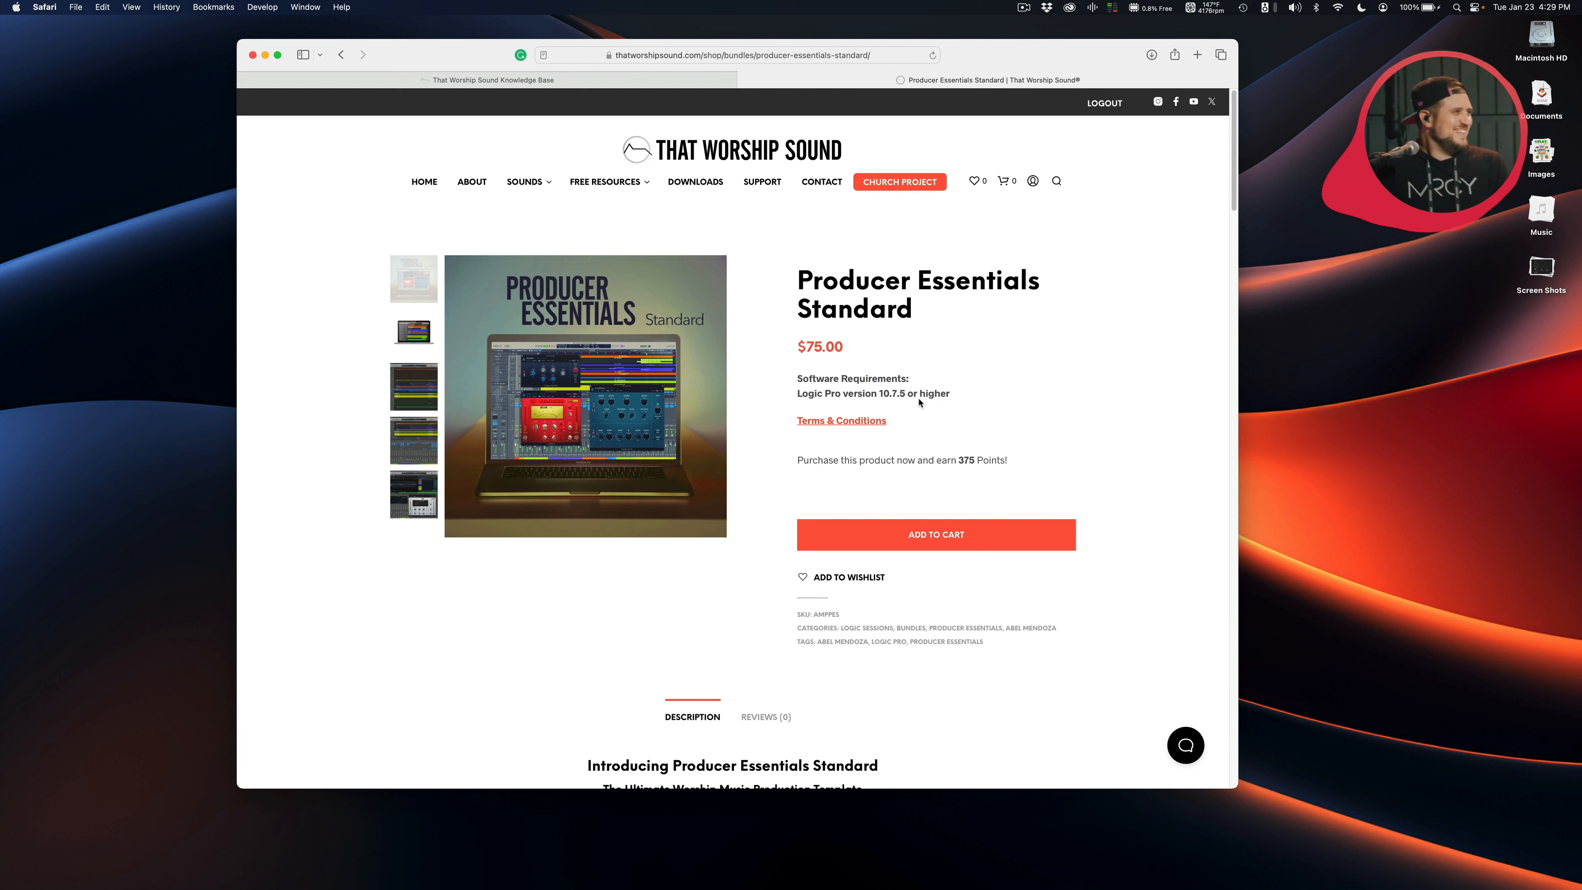
pyautogui.tripleClick(885, 393)
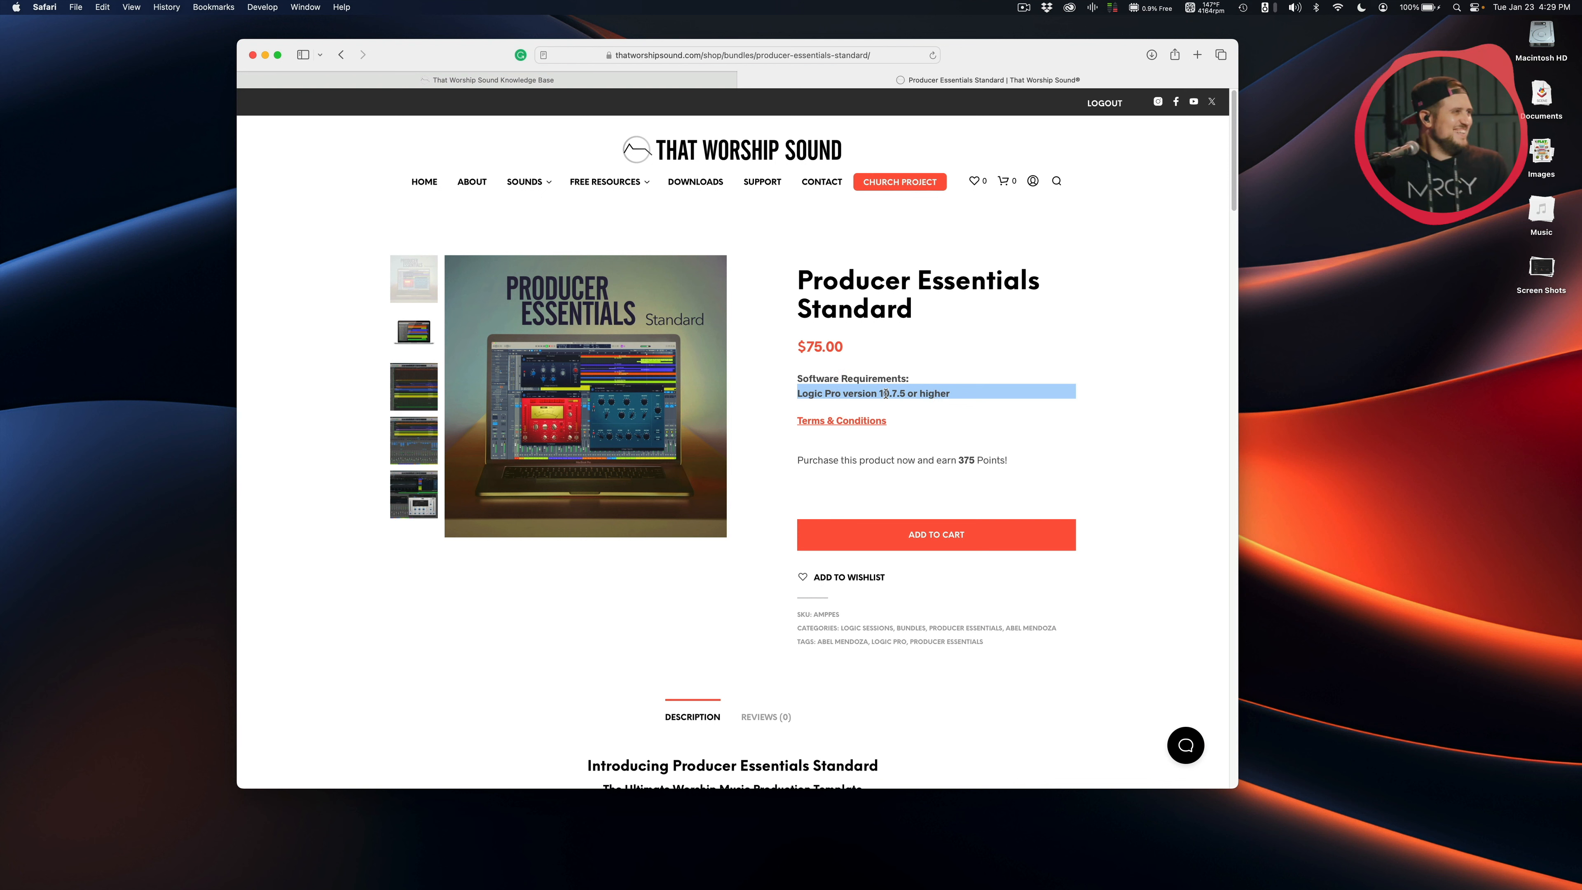
pyautogui.click(885, 393)
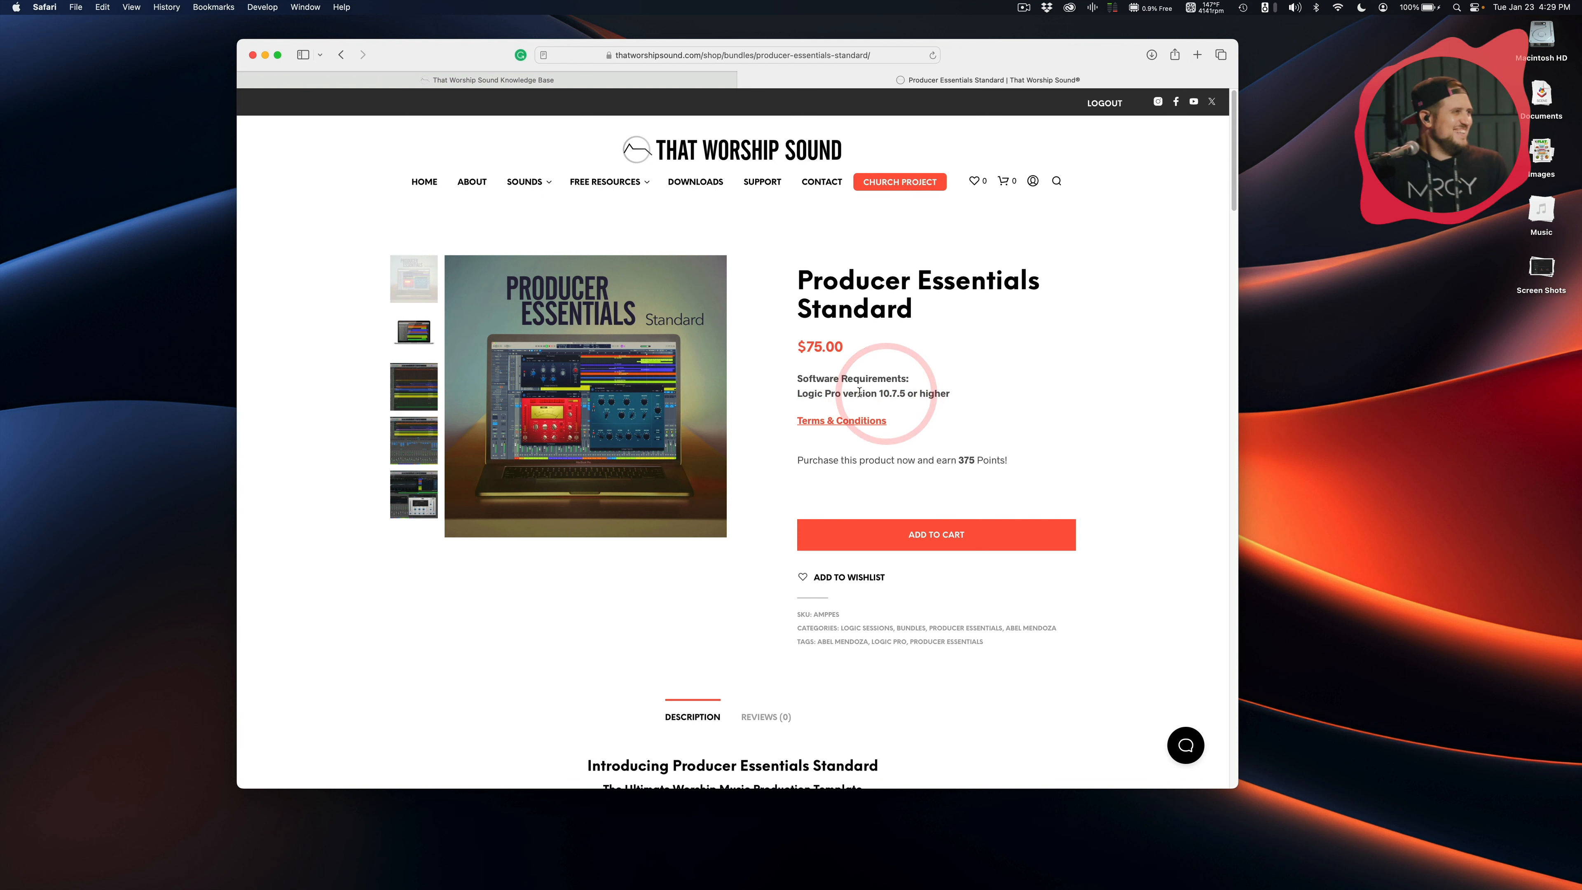
# Switch to Logic Pro, check its installed version and sound library in the About window, and close that window
pyautogui.moveTo(2, 340)
pyautogui.click(18, 398)
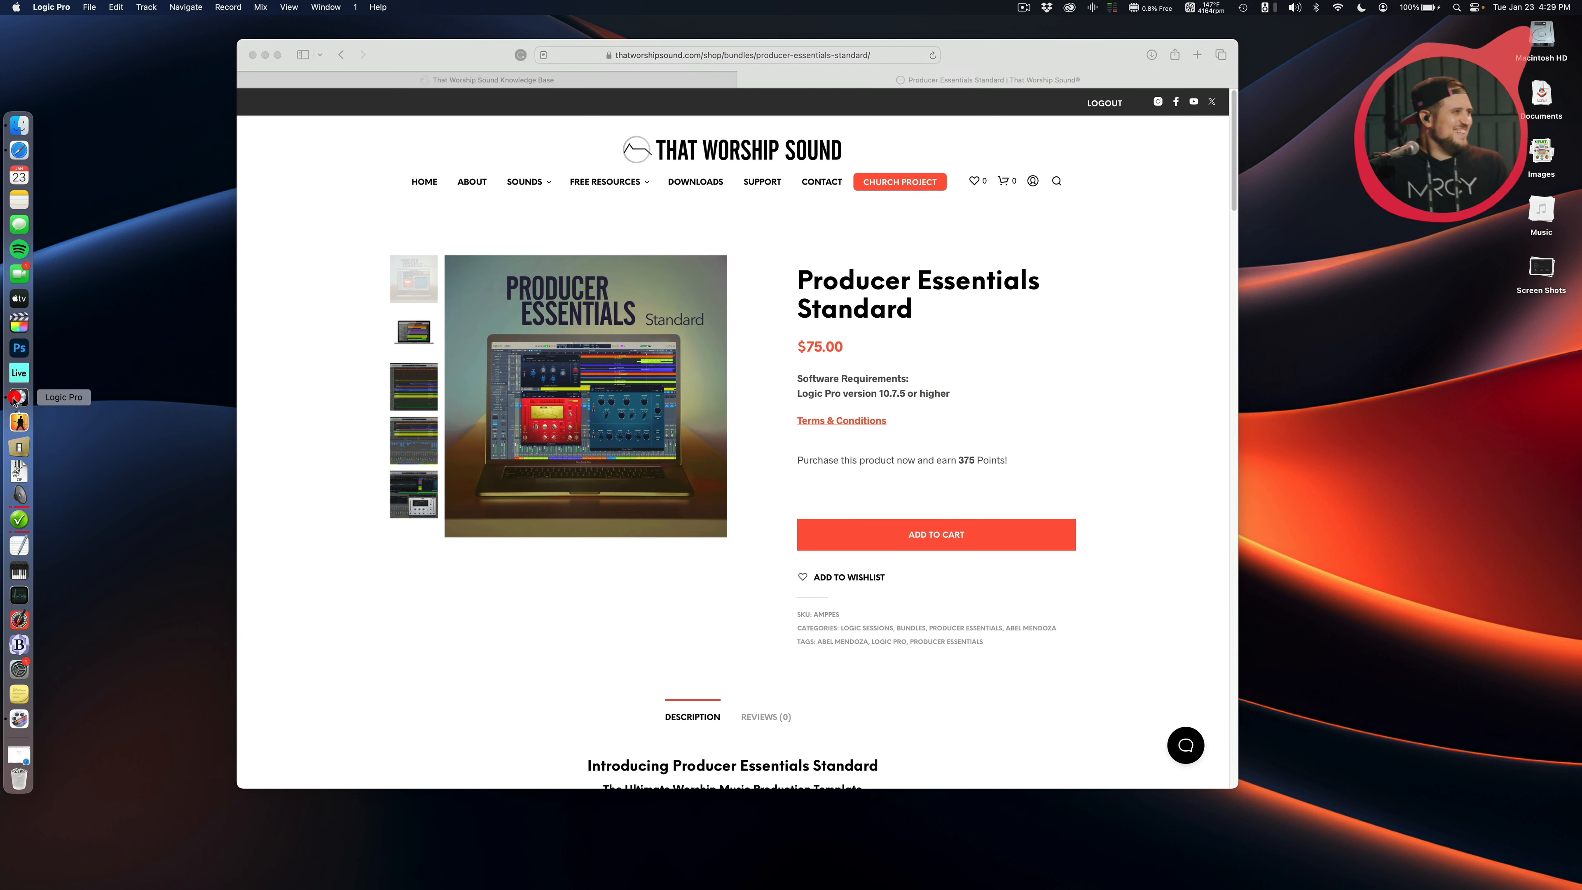
pyautogui.click(62, 7)
pyautogui.click(62, 25)
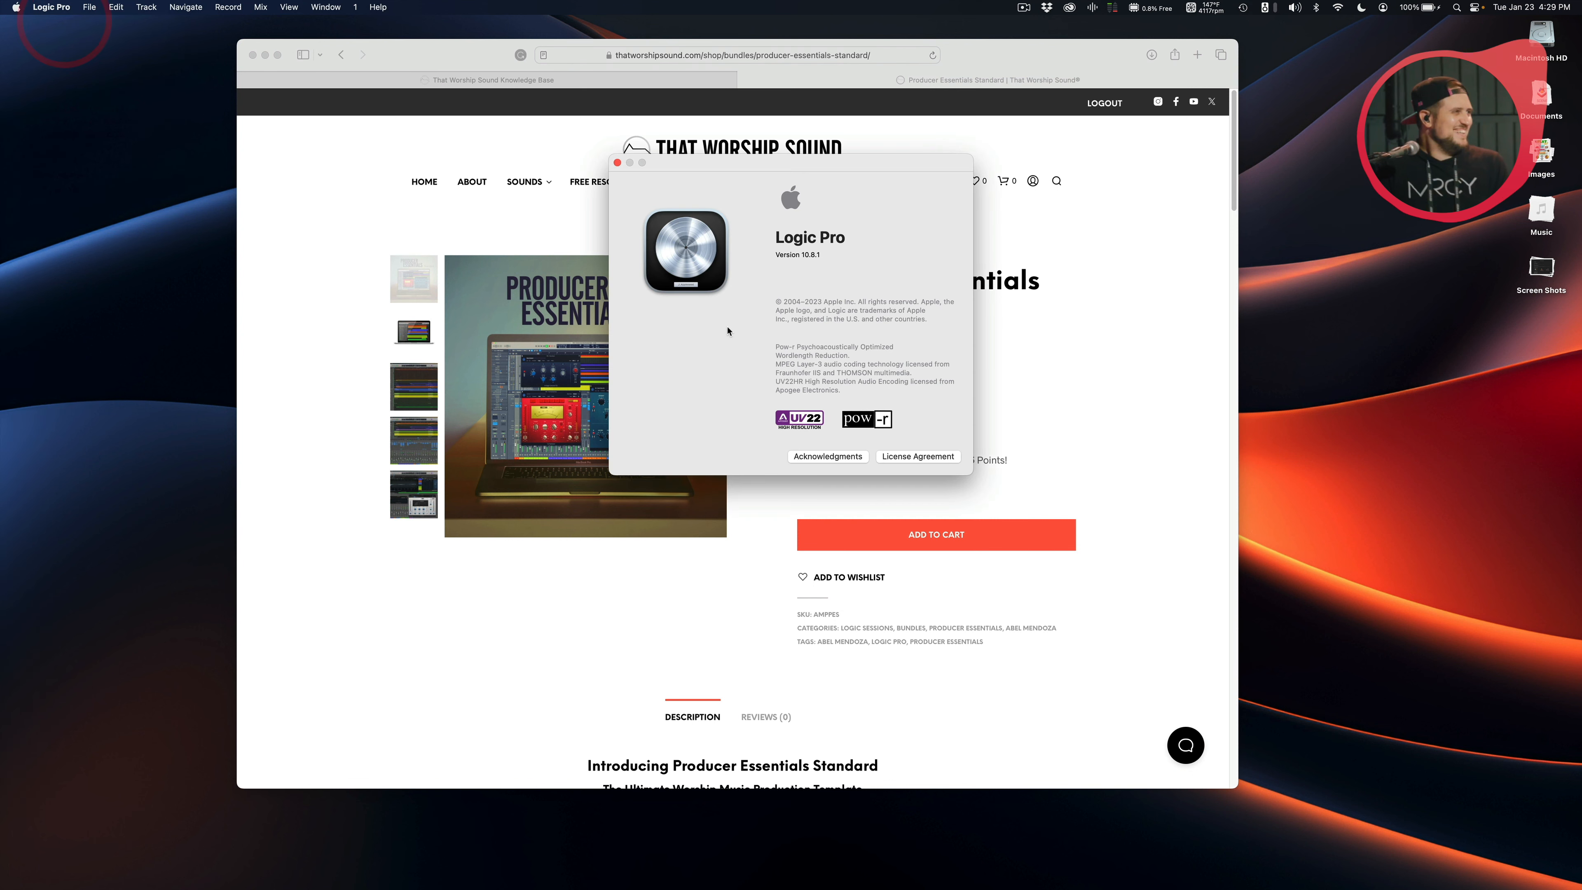
pyautogui.click(813, 258)
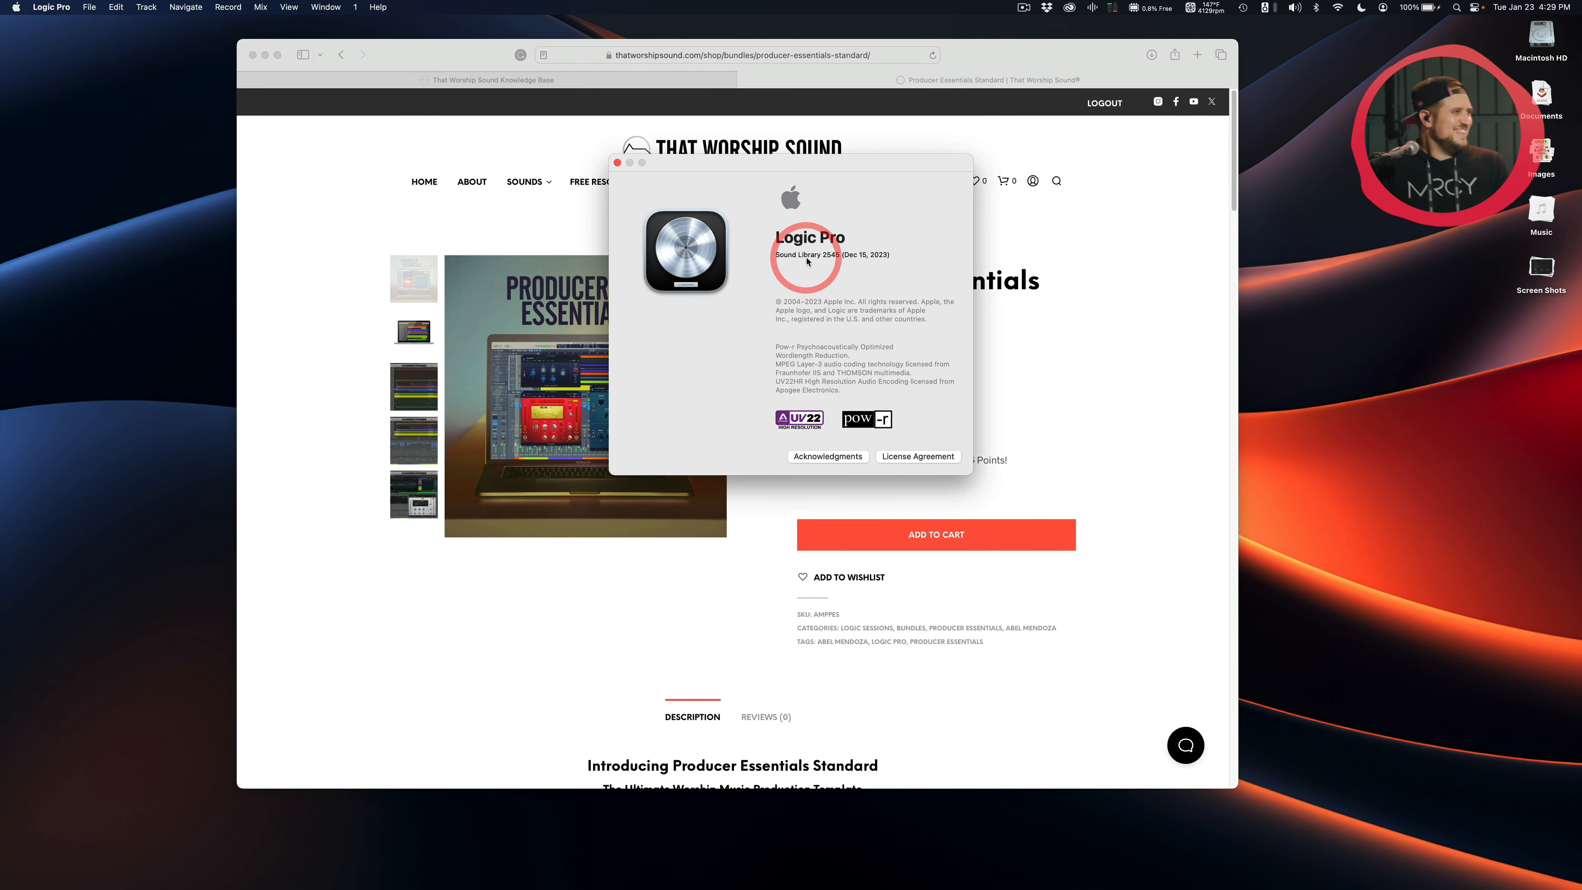
pyautogui.click(813, 259)
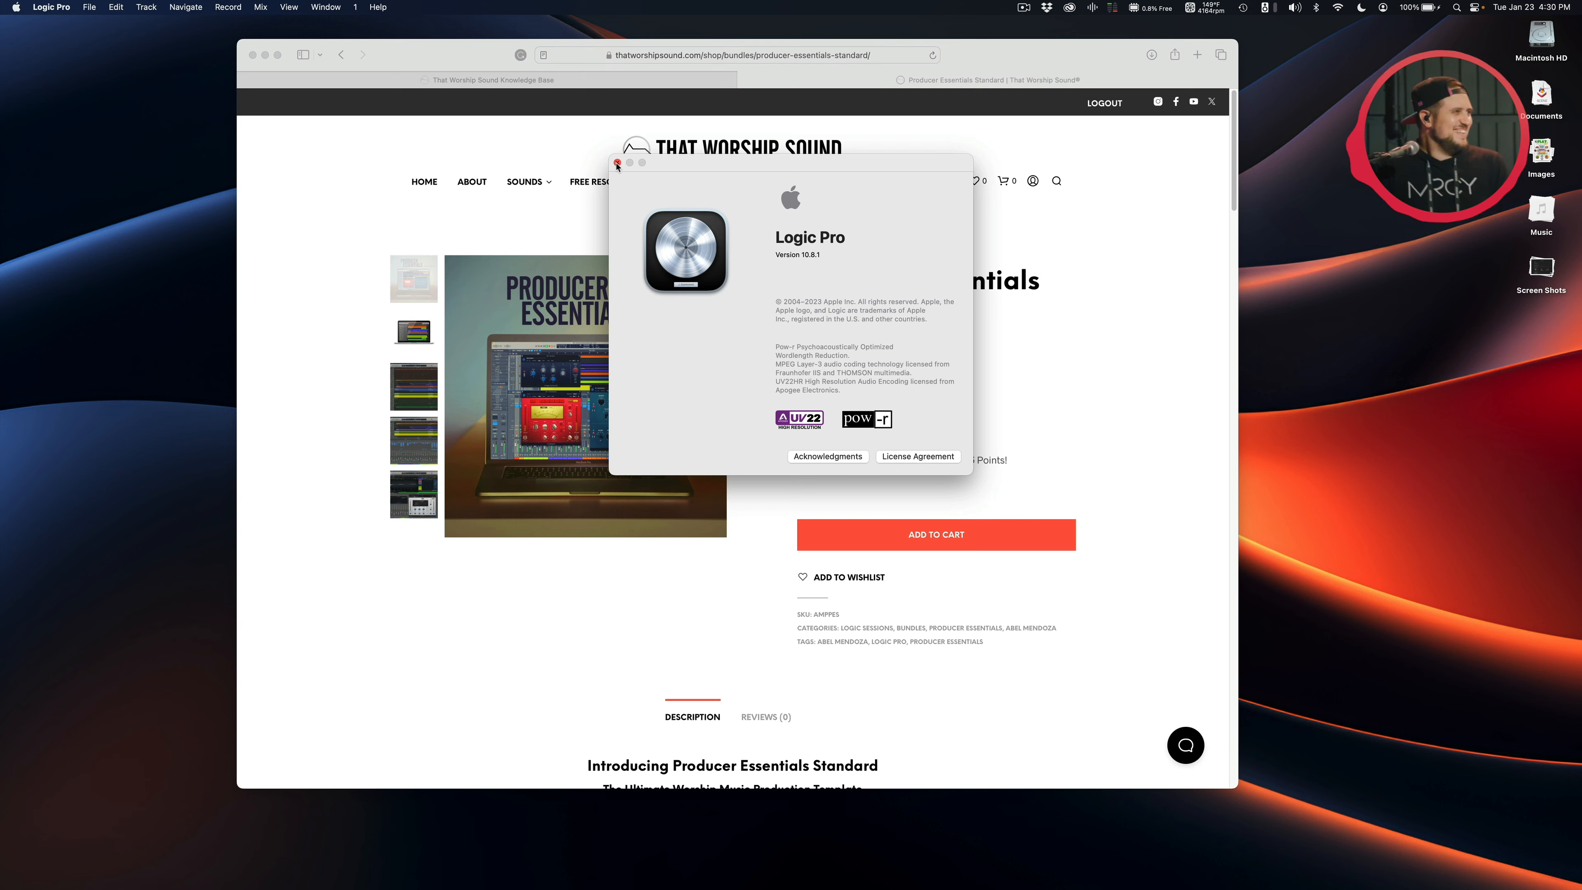
pyautogui.click(616, 164)
# Return to Safari, look through the product page from description to package contents, and minimize the browser window
pyautogui.click(1067, 401)
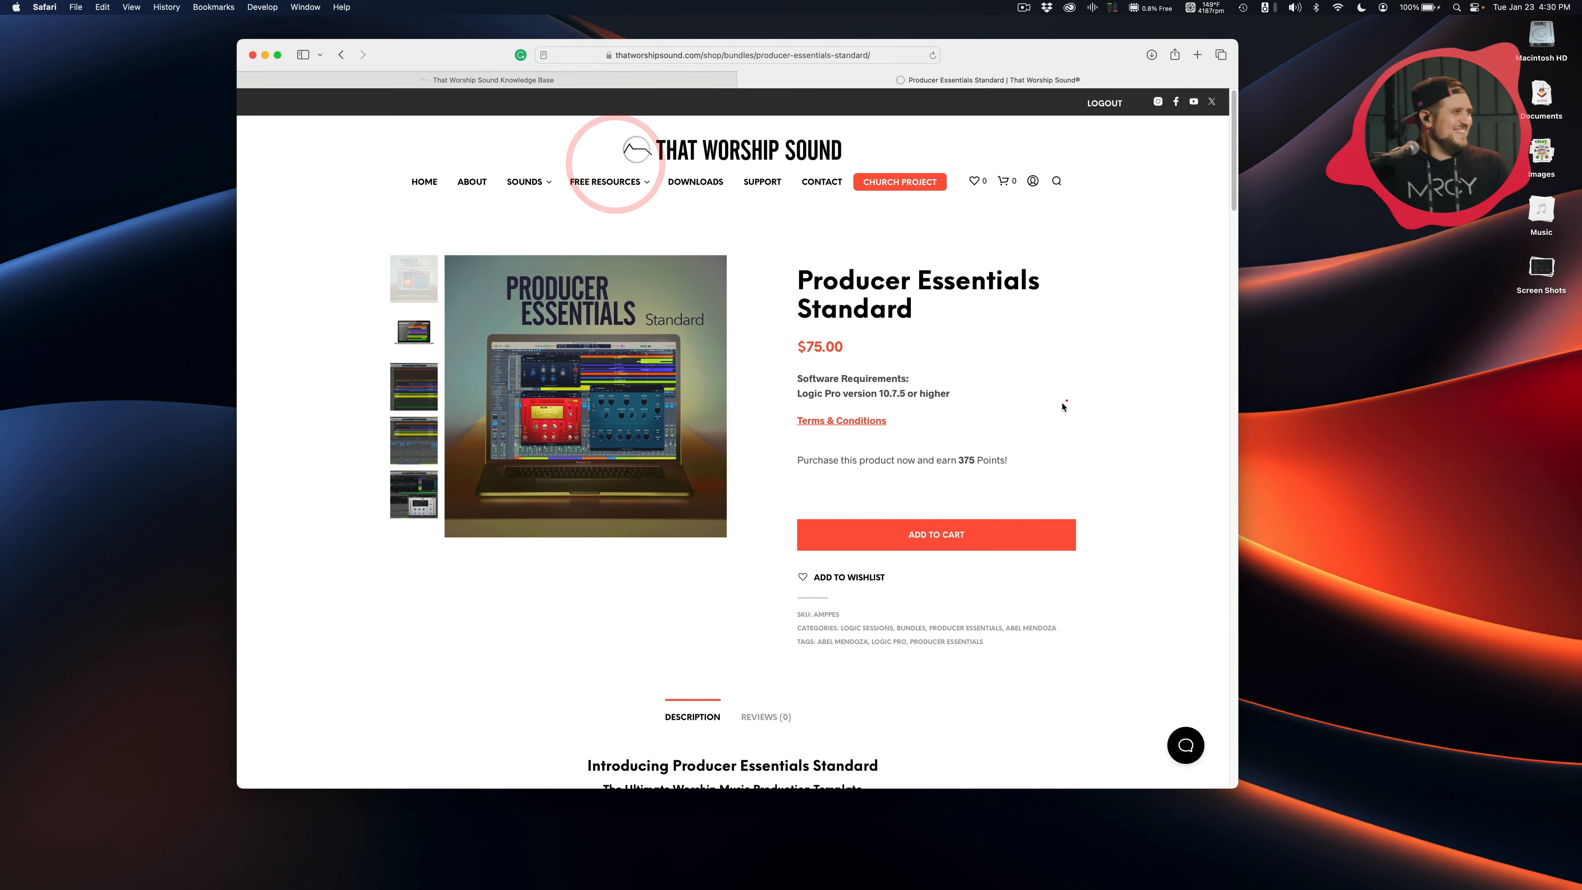
pyautogui.click(741, 583)
pyautogui.scroll(-15, 741, 582)
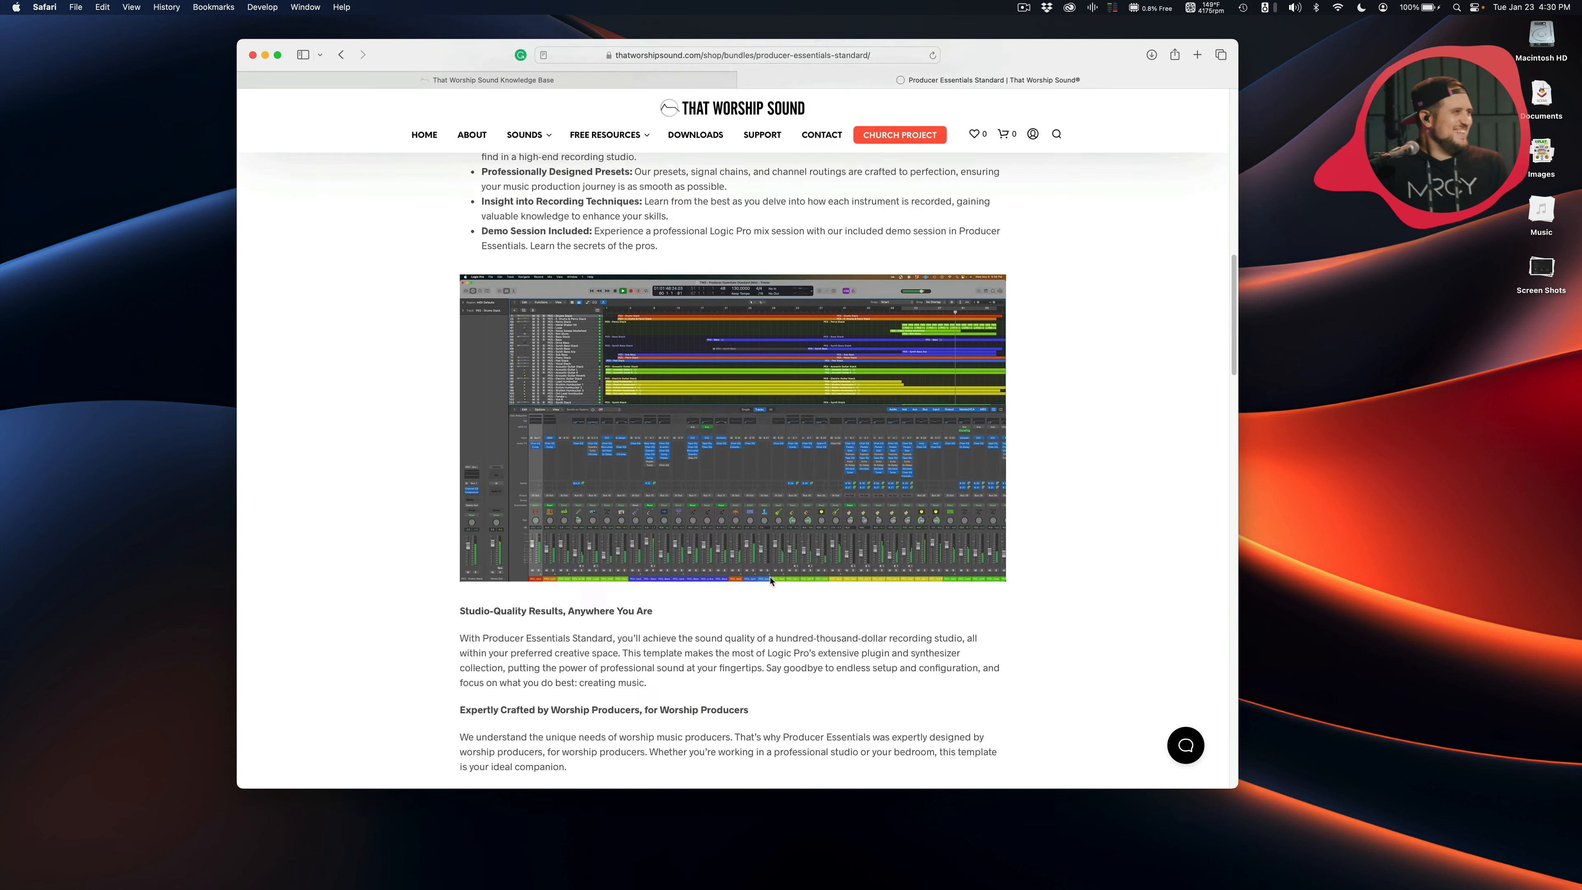
pyautogui.scroll(-5, 773, 578)
pyautogui.scroll(15, 772, 578)
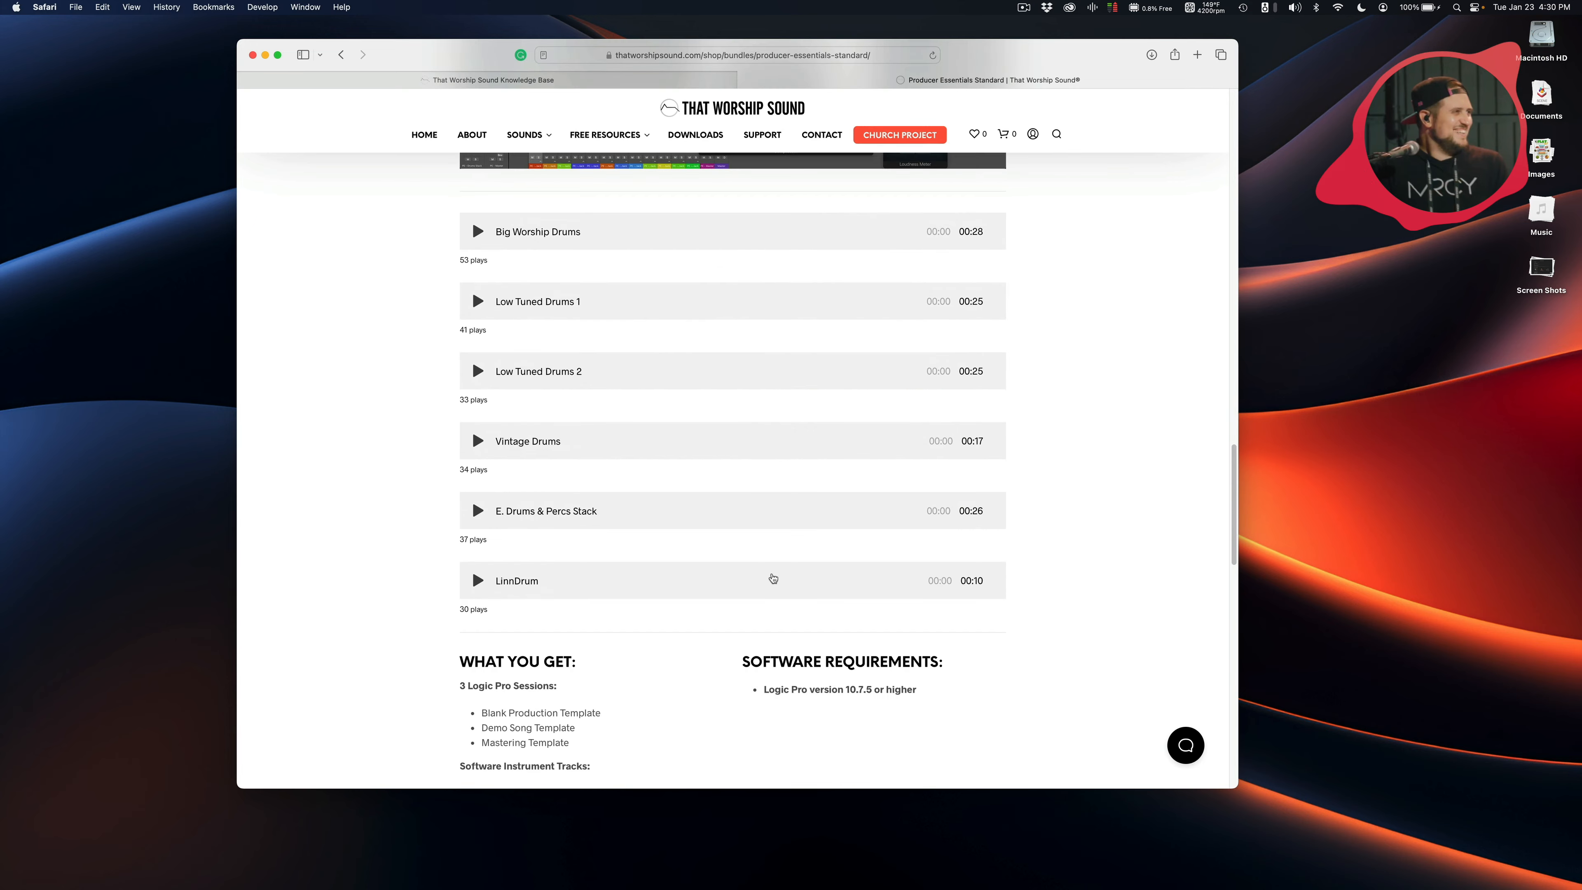
pyautogui.scroll(10, 773, 579)
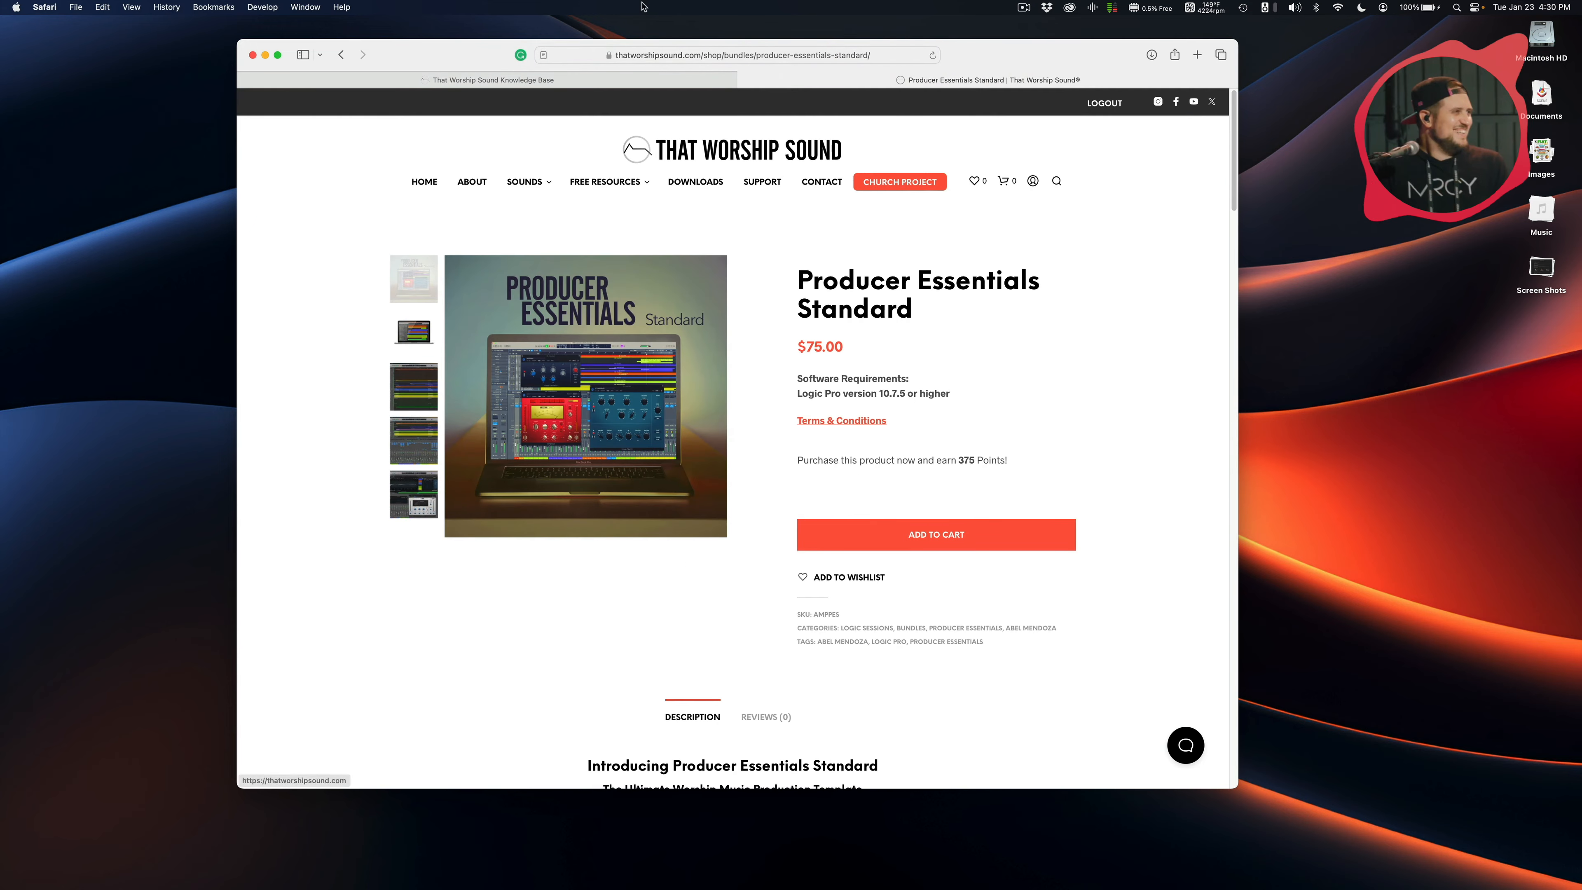
pyautogui.click(265, 55)
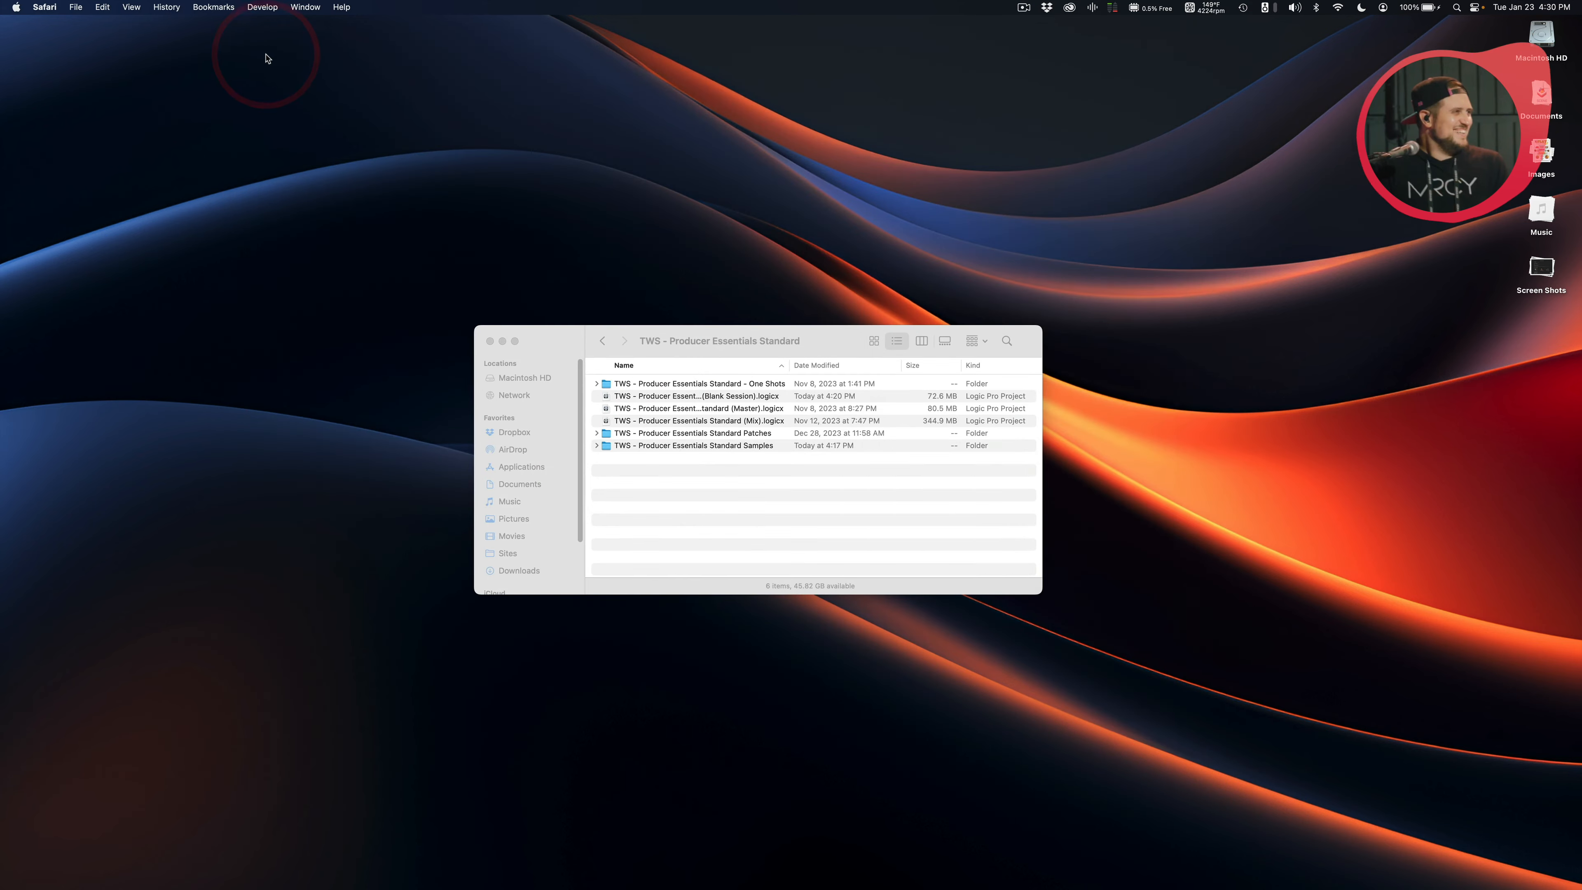
# Switch to Finder and open the Electric Pianos folder inside TWS - Producer Essentials Standard - One Shots
pyautogui.moveTo(557, 339)
pyautogui.mouseDown()
pyautogui.moveTo(567, 356)
pyautogui.moveTo(532, 339)
pyautogui.moveTo(541, 350)
pyautogui.mouseUp()
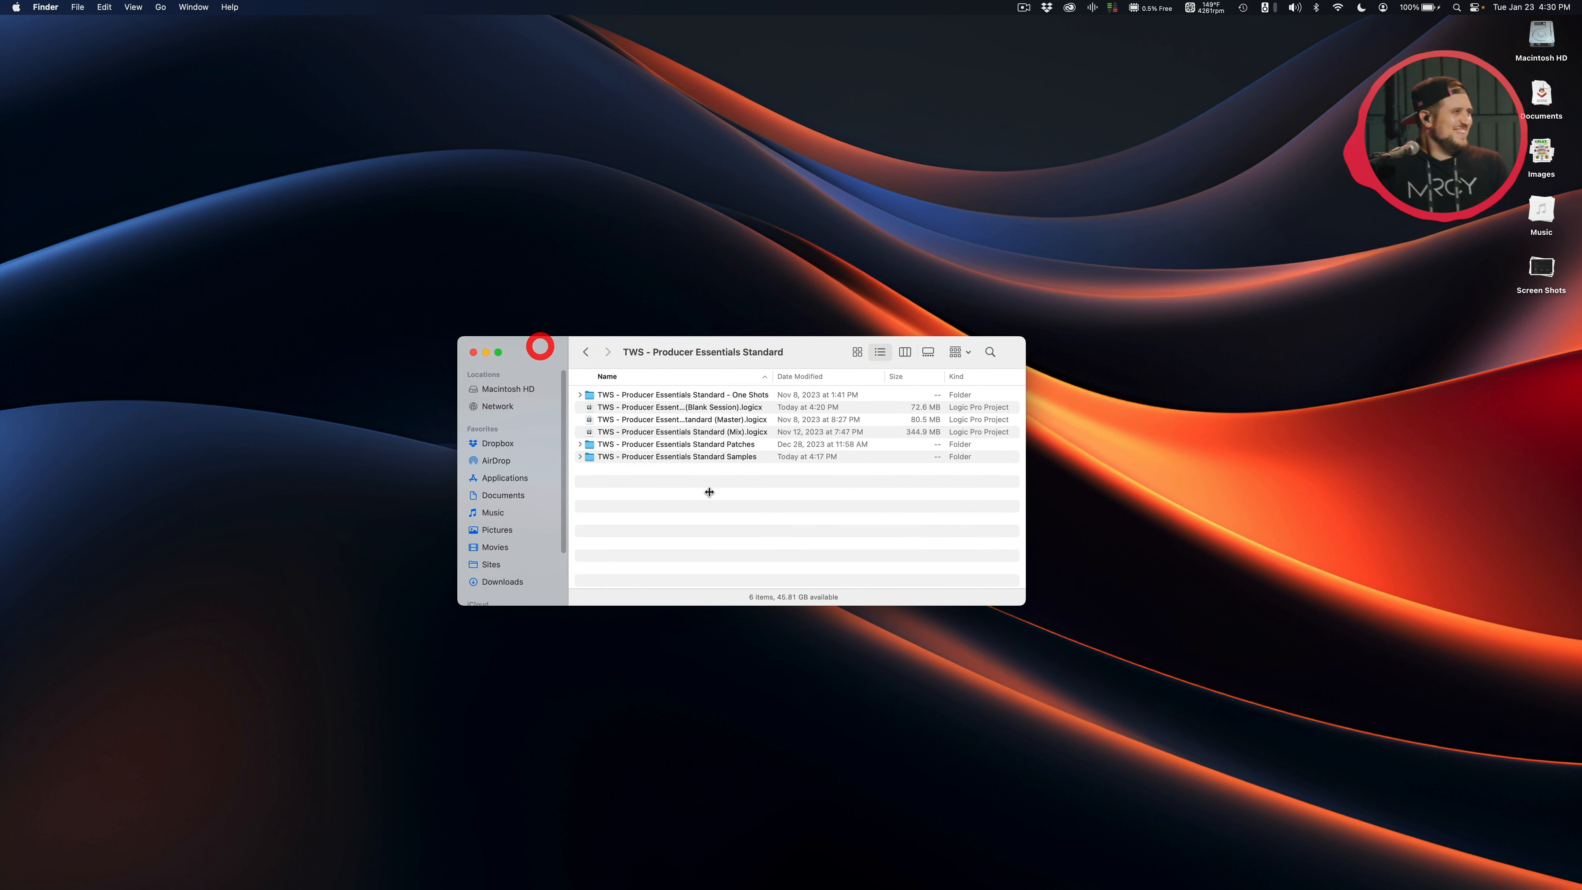
pyautogui.click(726, 516)
pyautogui.click(745, 396)
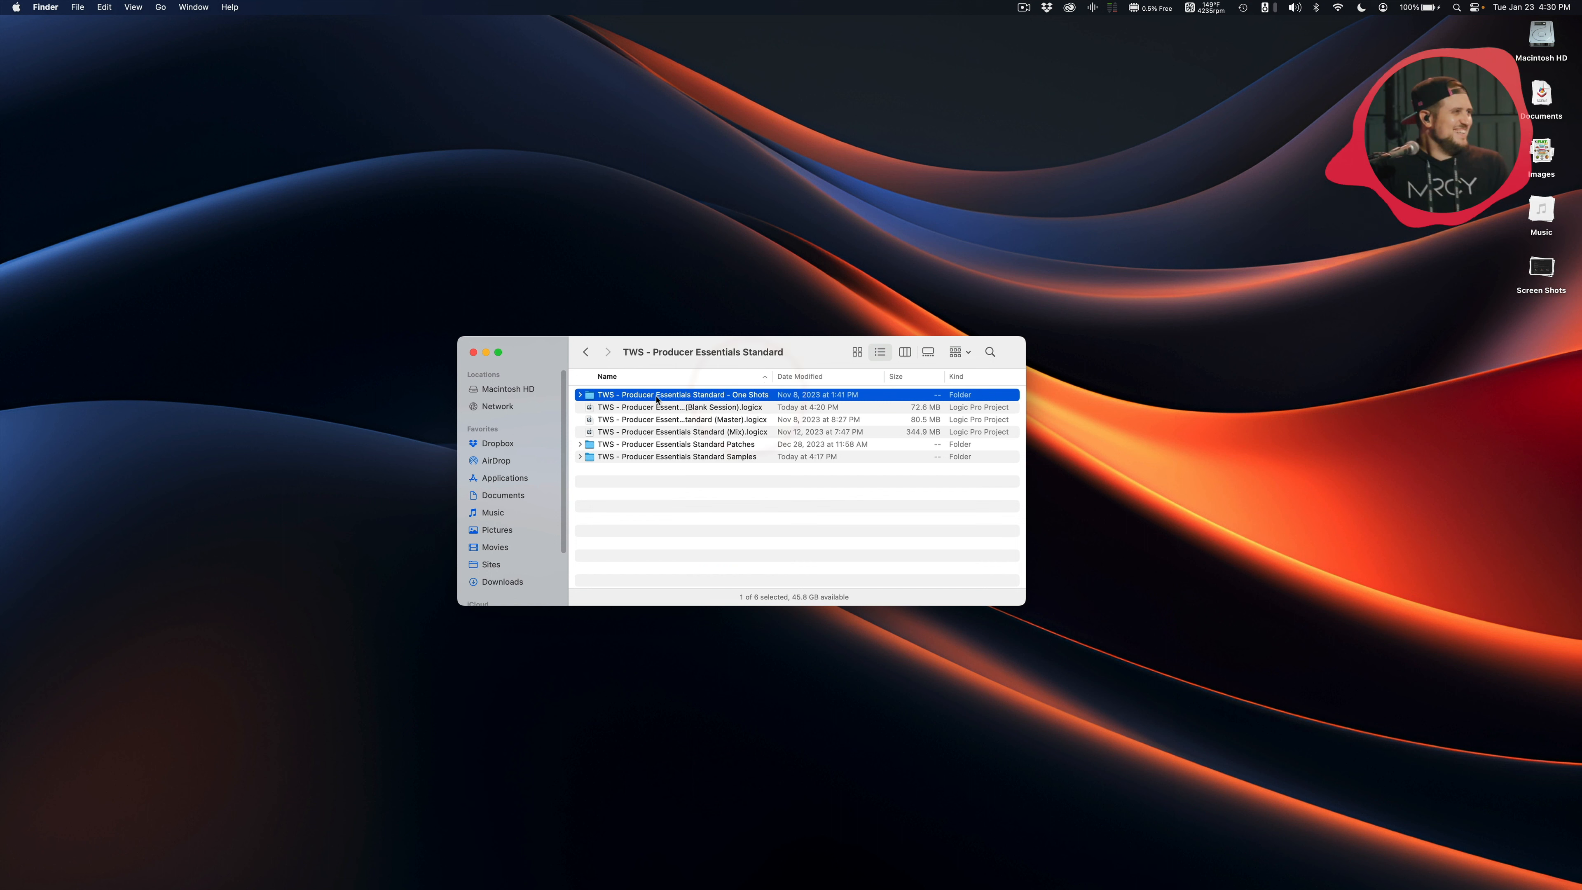
pyautogui.doubleClick(755, 396)
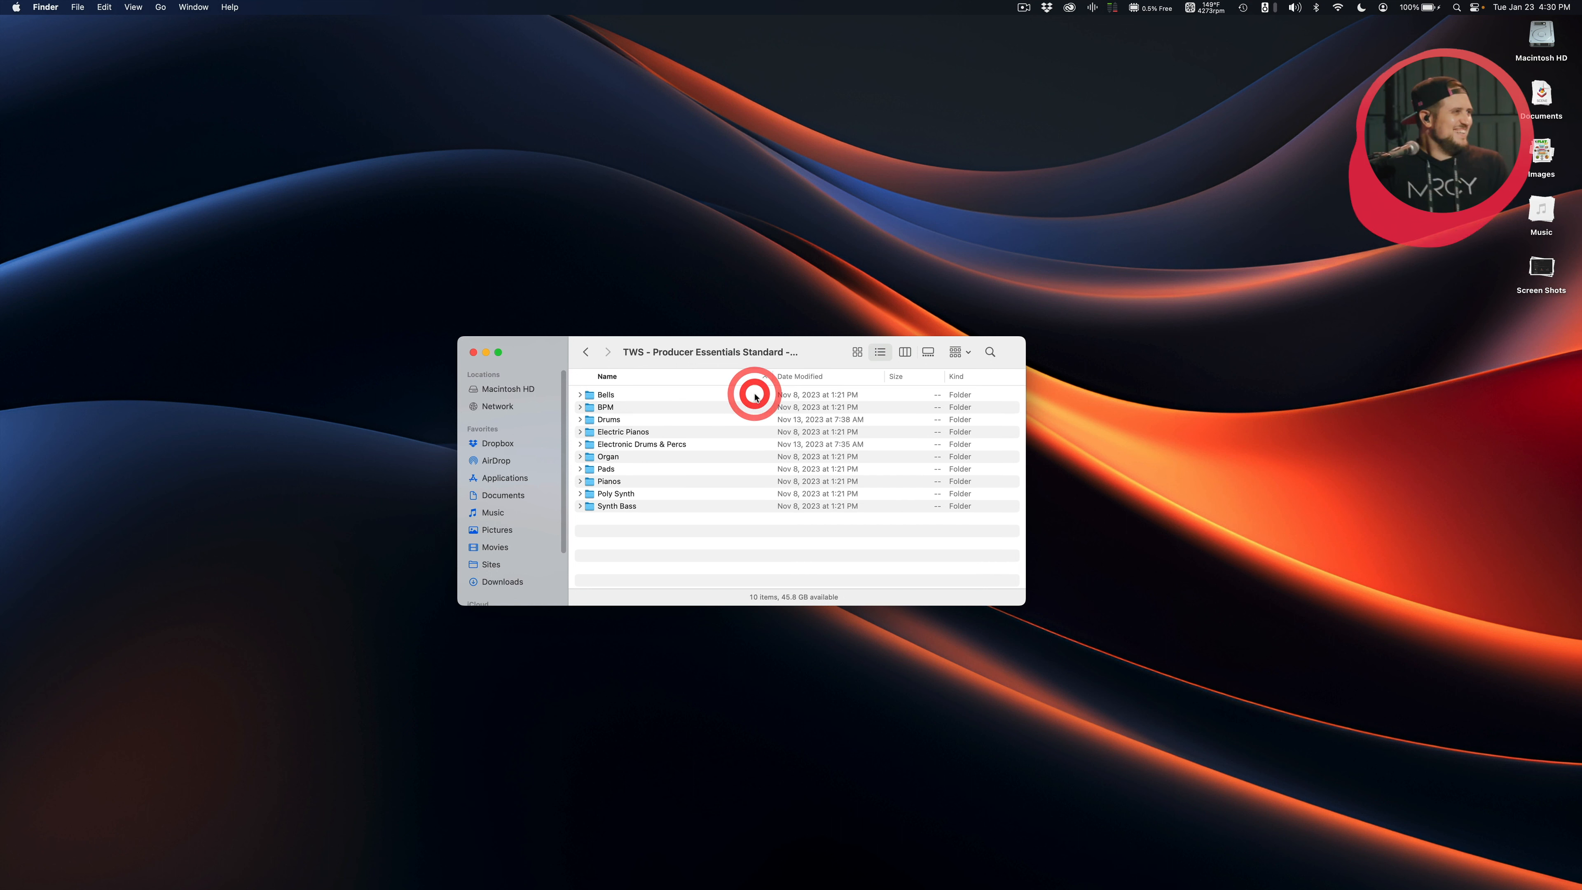
pyautogui.doubleClick(642, 433)
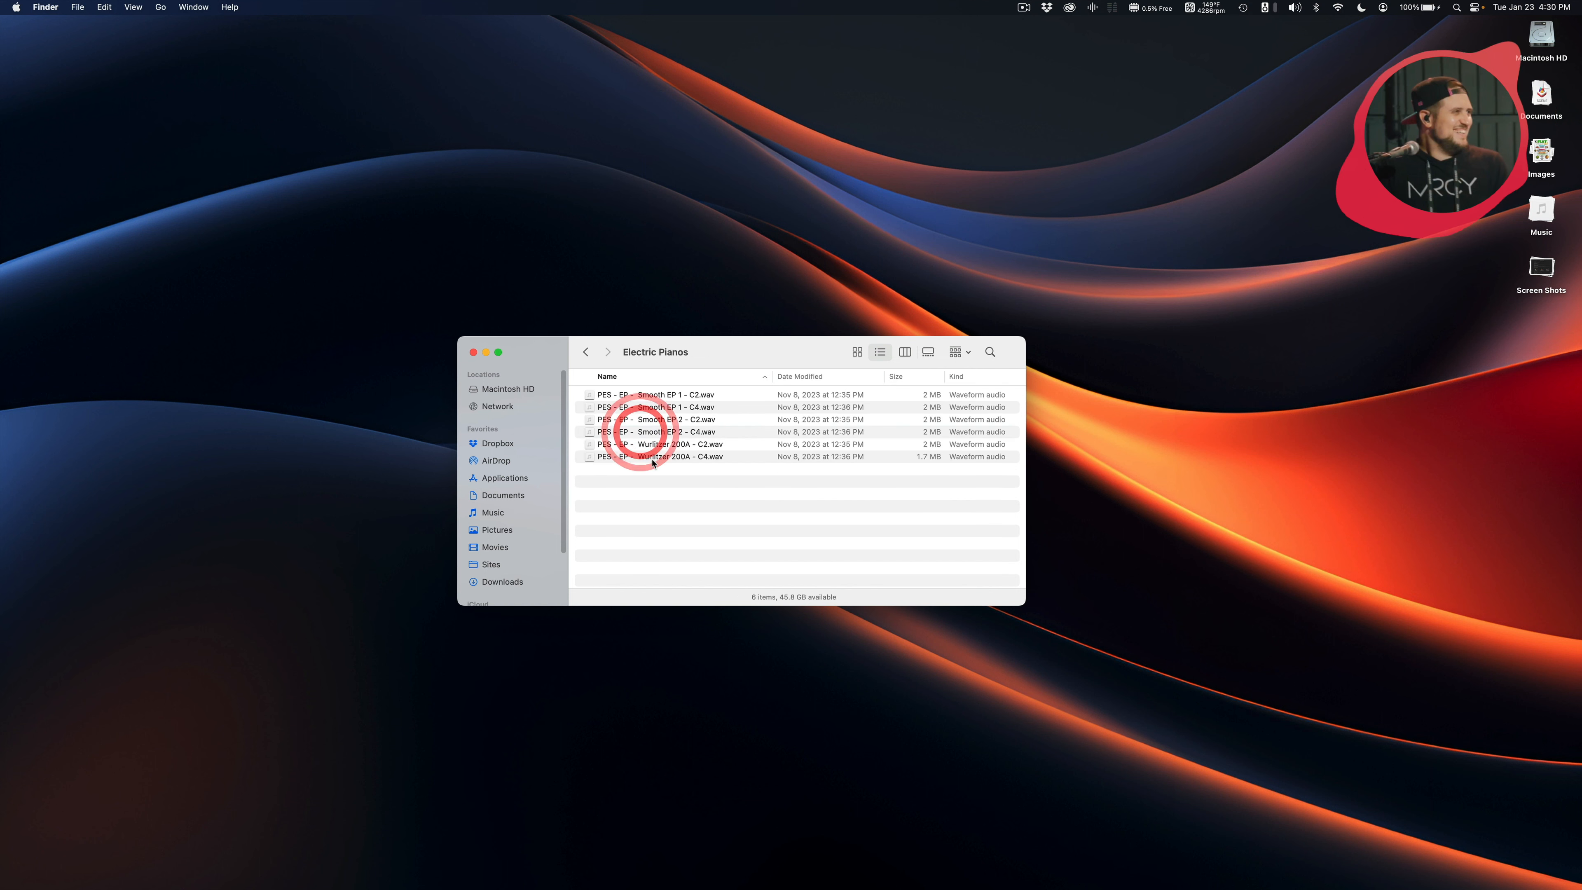
# Look through the Smooth EP and Wurlitzer 200A WAV samples in the Electric Pianos folder
pyautogui.click(680, 436)
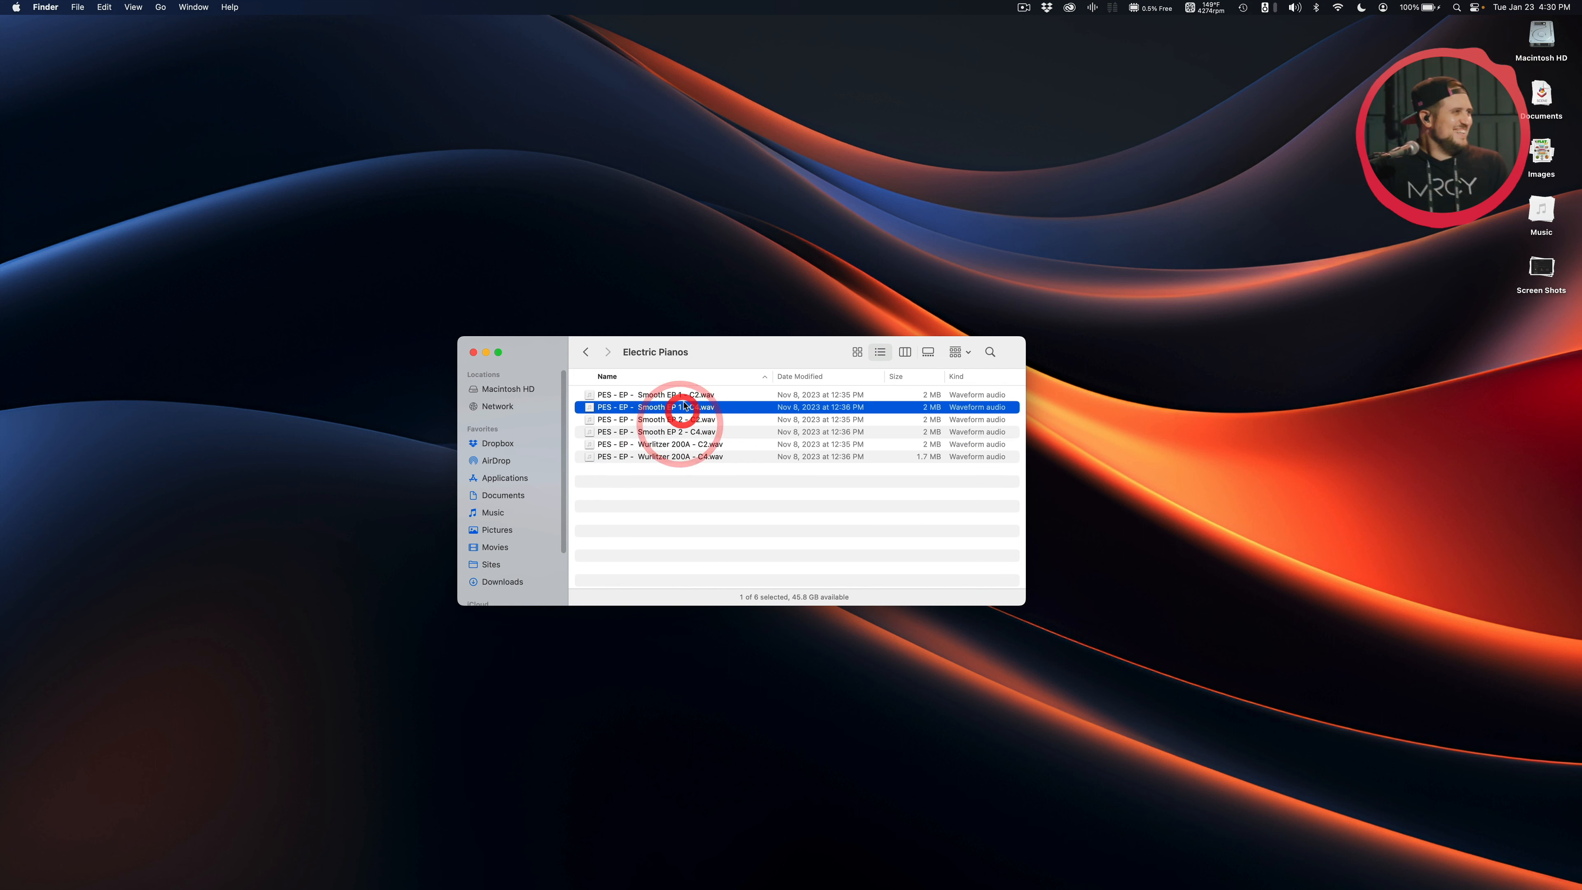
pyautogui.click(695, 418)
pyautogui.click(699, 430)
pyautogui.click(704, 445)
pyautogui.click(710, 460)
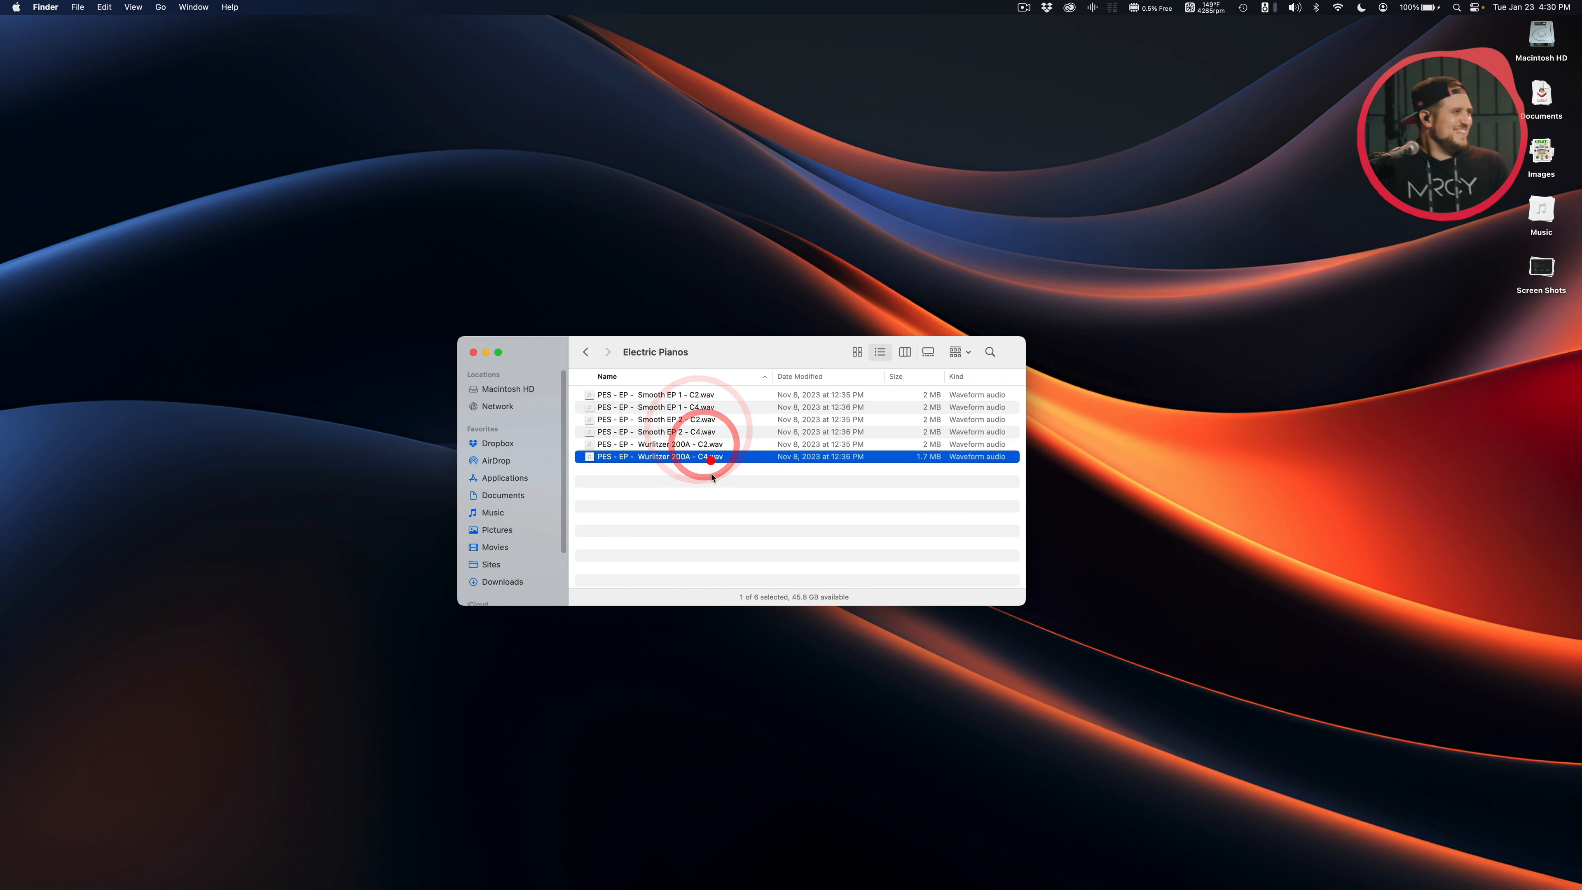
pyautogui.click(712, 477)
# Go back to the main TWS - Producer Essentials Standard folder
pyautogui.click(583, 359)
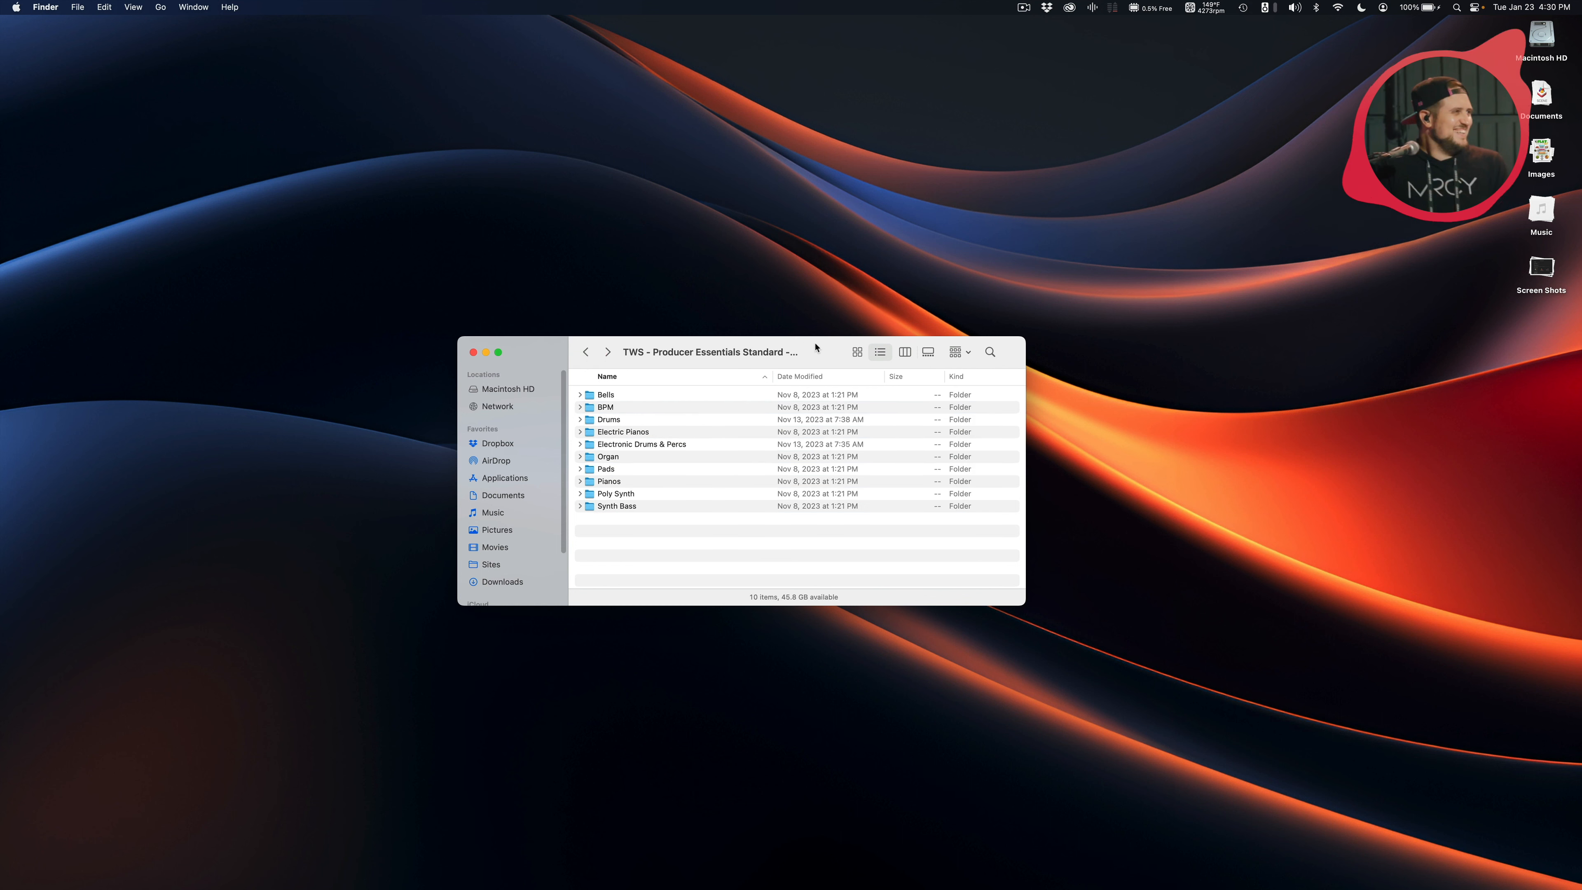
pyautogui.moveTo(819, 346); pyautogui.dragTo(817, 345)
pyautogui.click(583, 353)
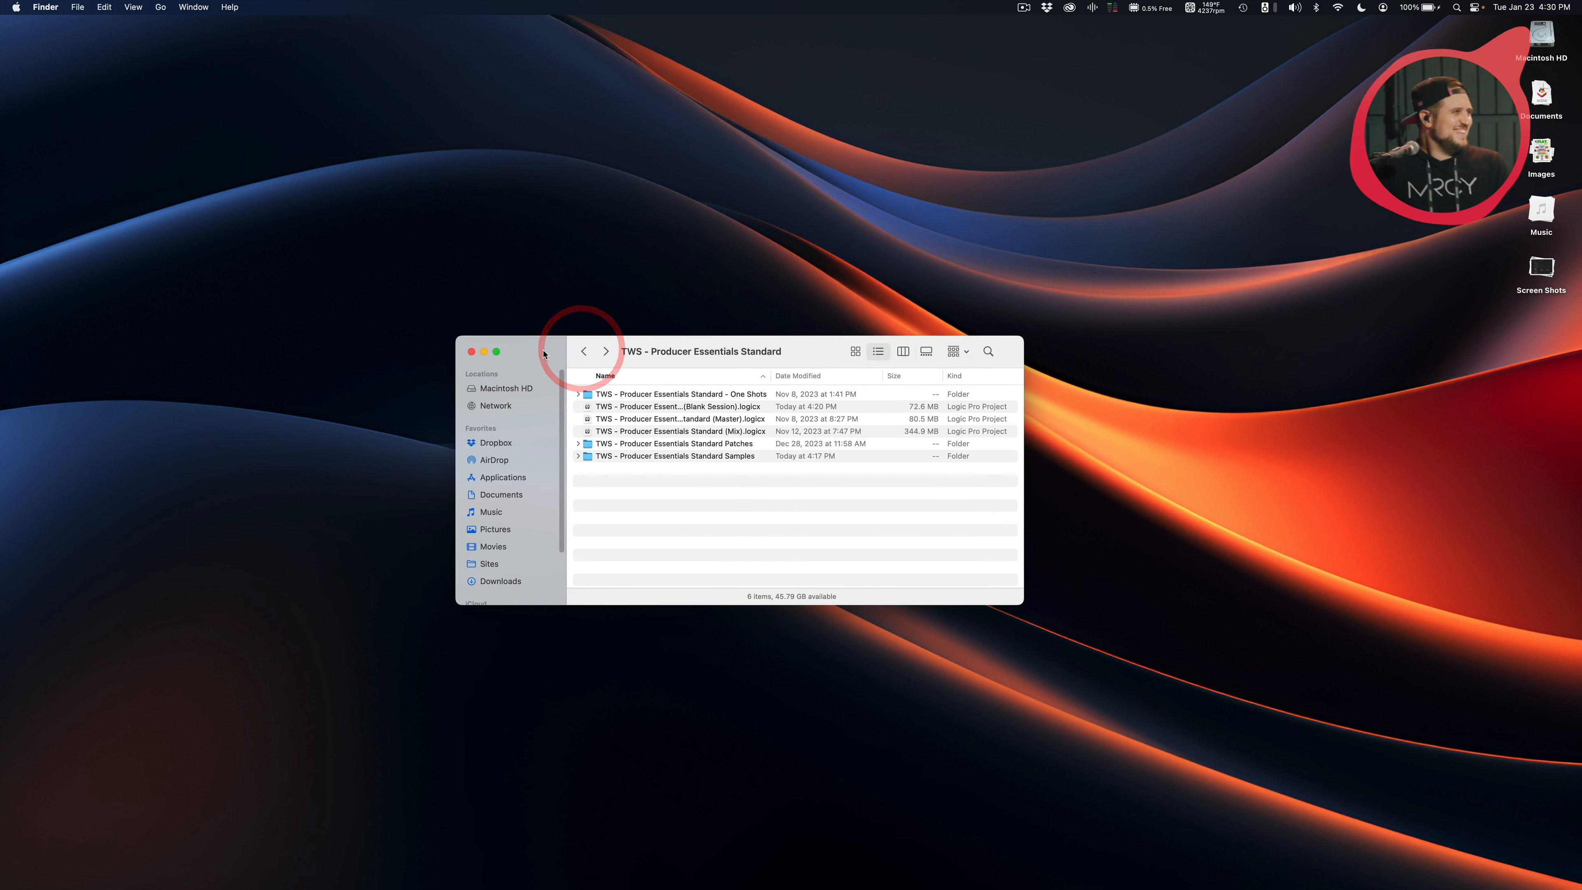
pyautogui.moveTo(542, 354); pyautogui.dragTo(542, 356)
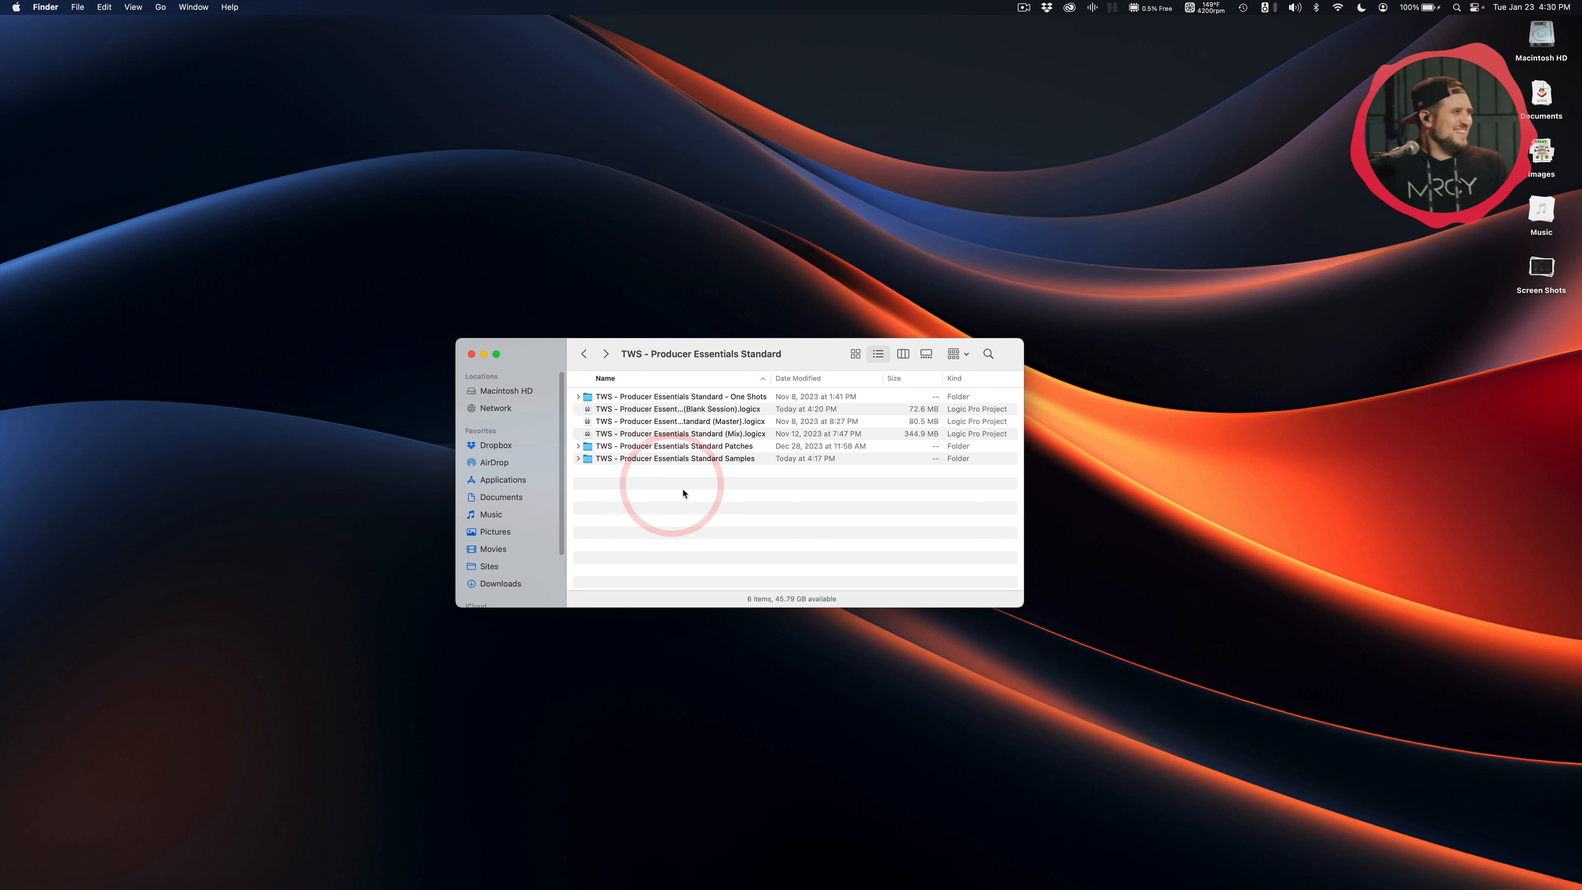
pyautogui.moveTo(2, 561)
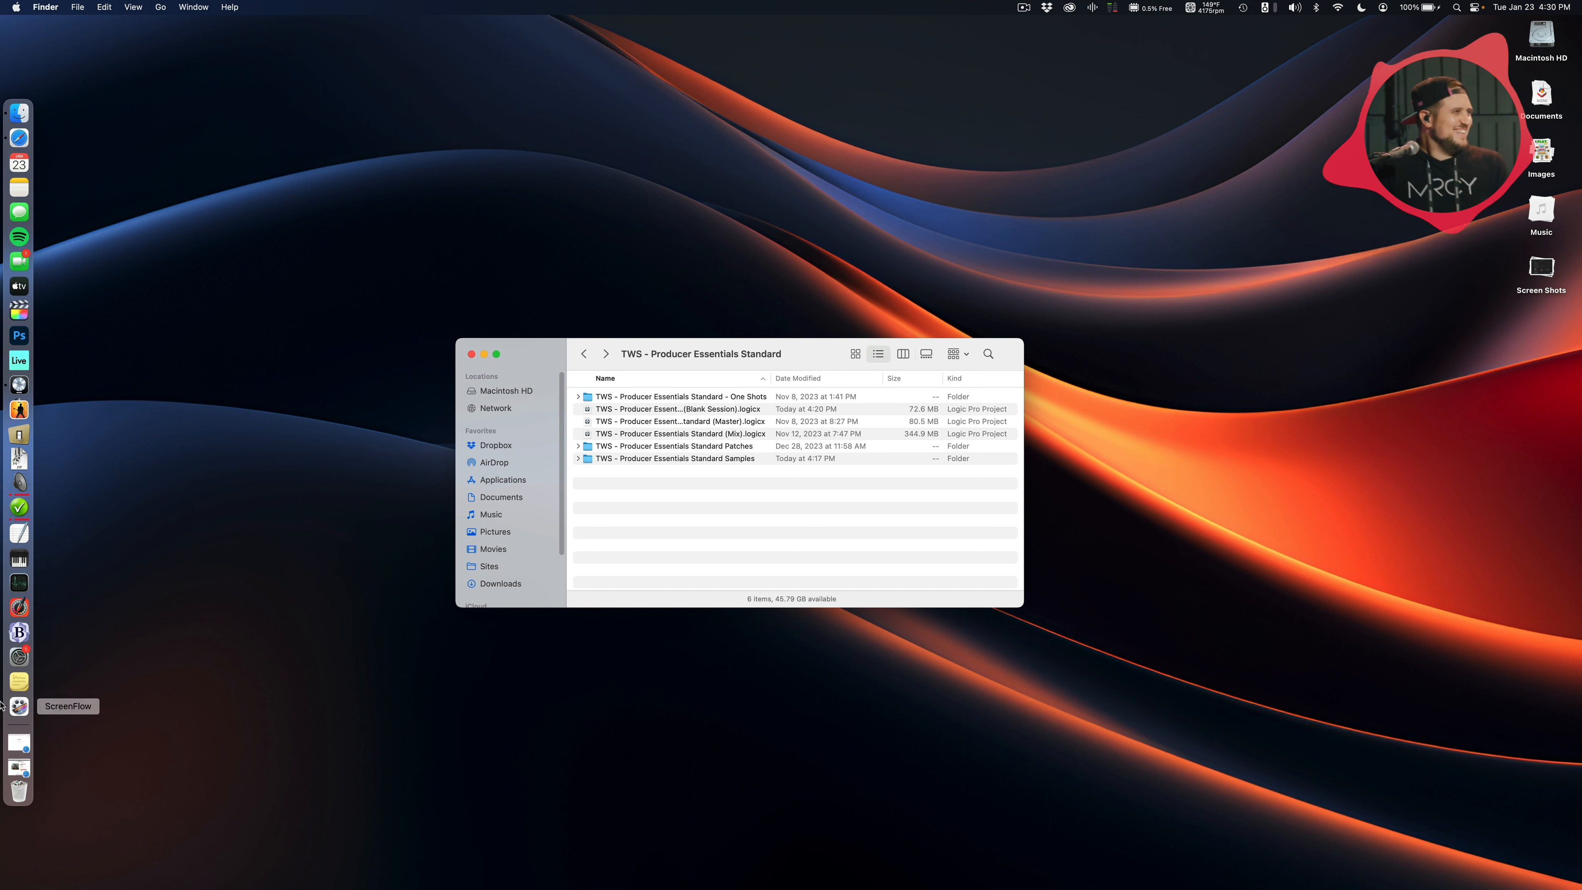
pyautogui.moveTo(741, 536); pyautogui.dragTo(751, 378)
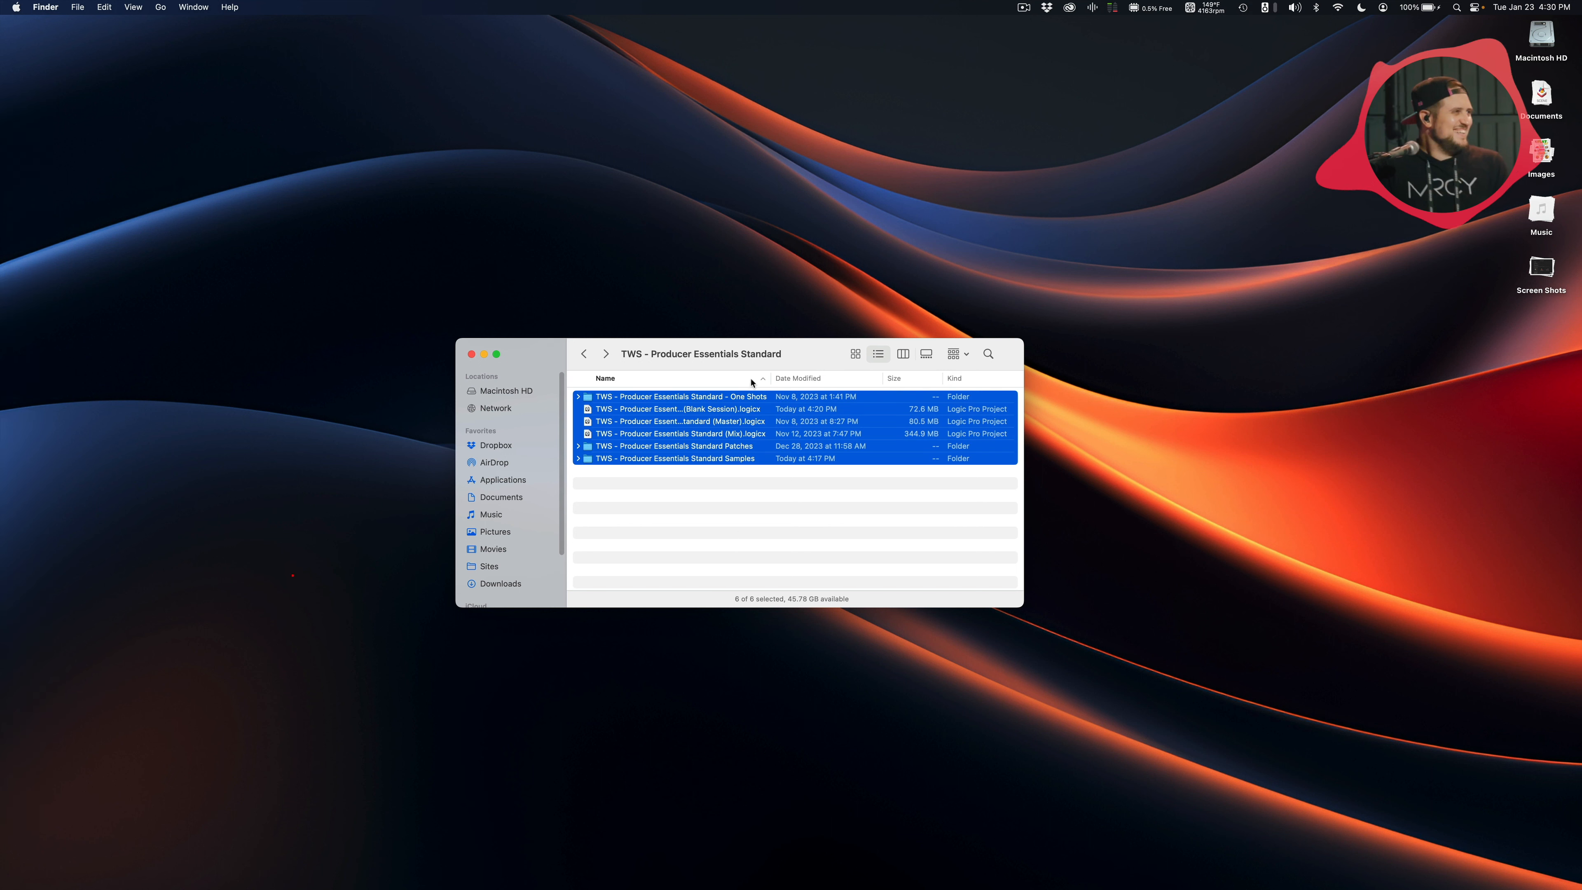
pyautogui.click(738, 496)
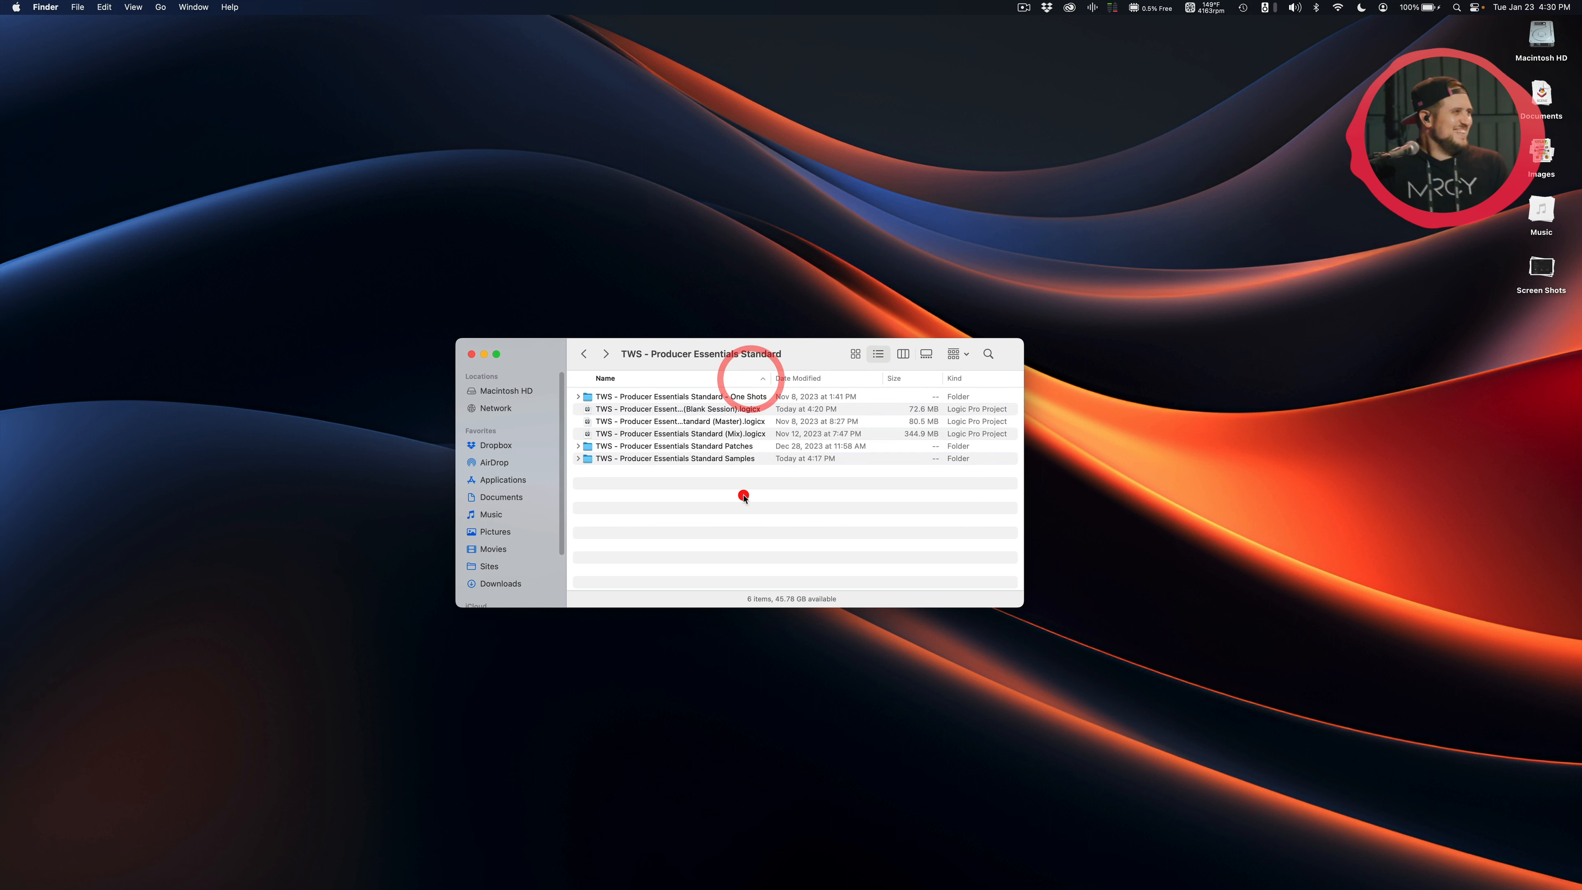
pyautogui.click(702, 401)
pyautogui.click(711, 490)
# Switch to Safari, search the That Worship Sound knowledge base for "samples" and open the article Create A Sampler Instrument In Logic Pro
pyautogui.moveTo(18, 434)
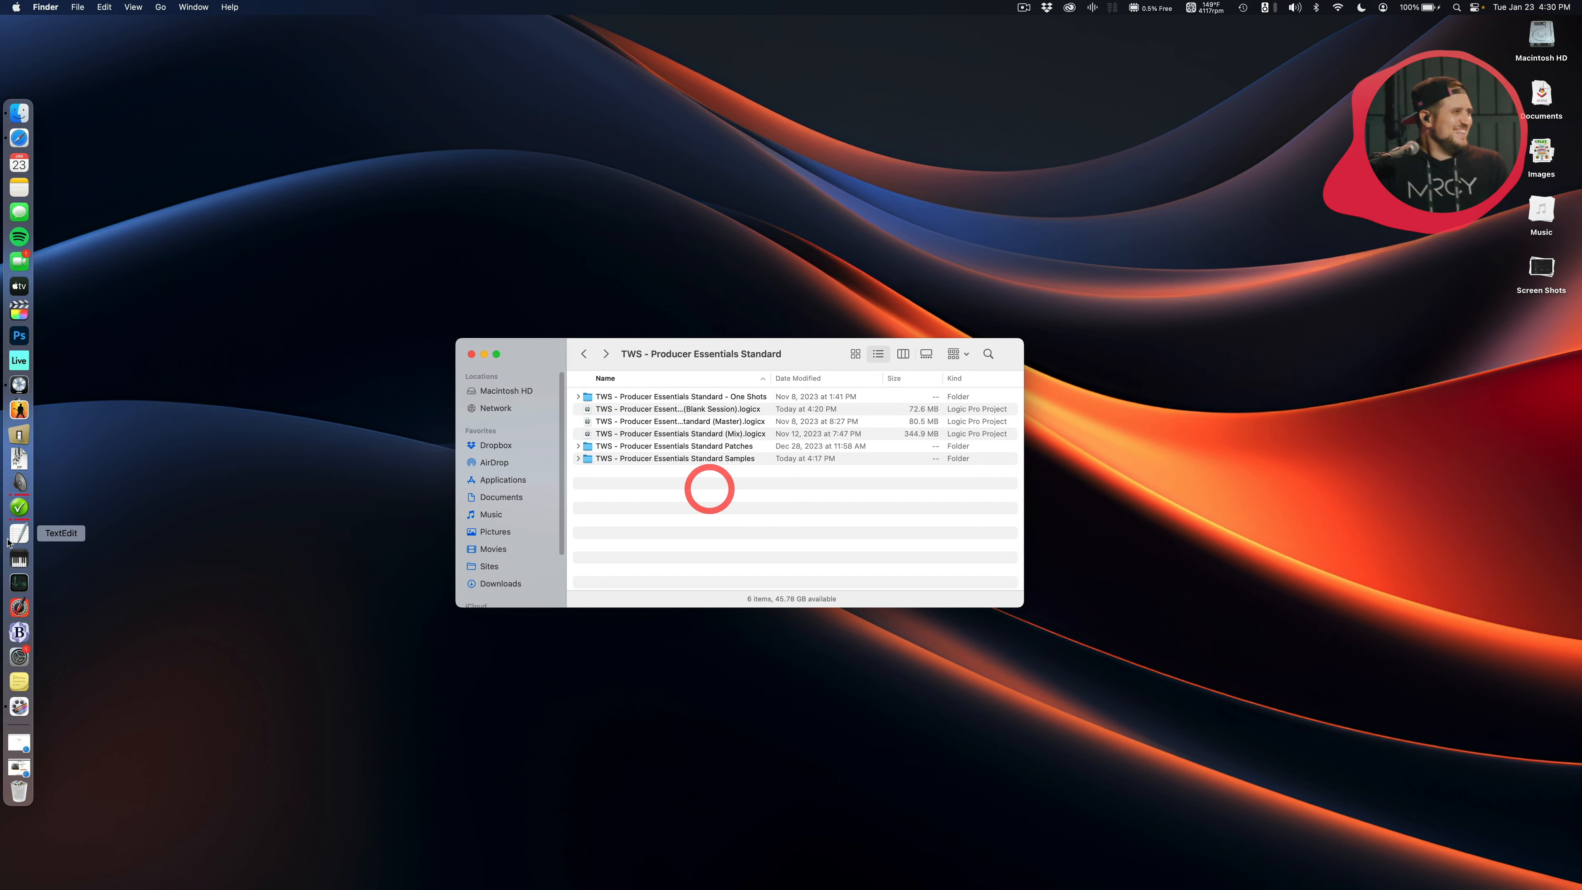
pyautogui.click(19, 768)
pyautogui.click(679, 81)
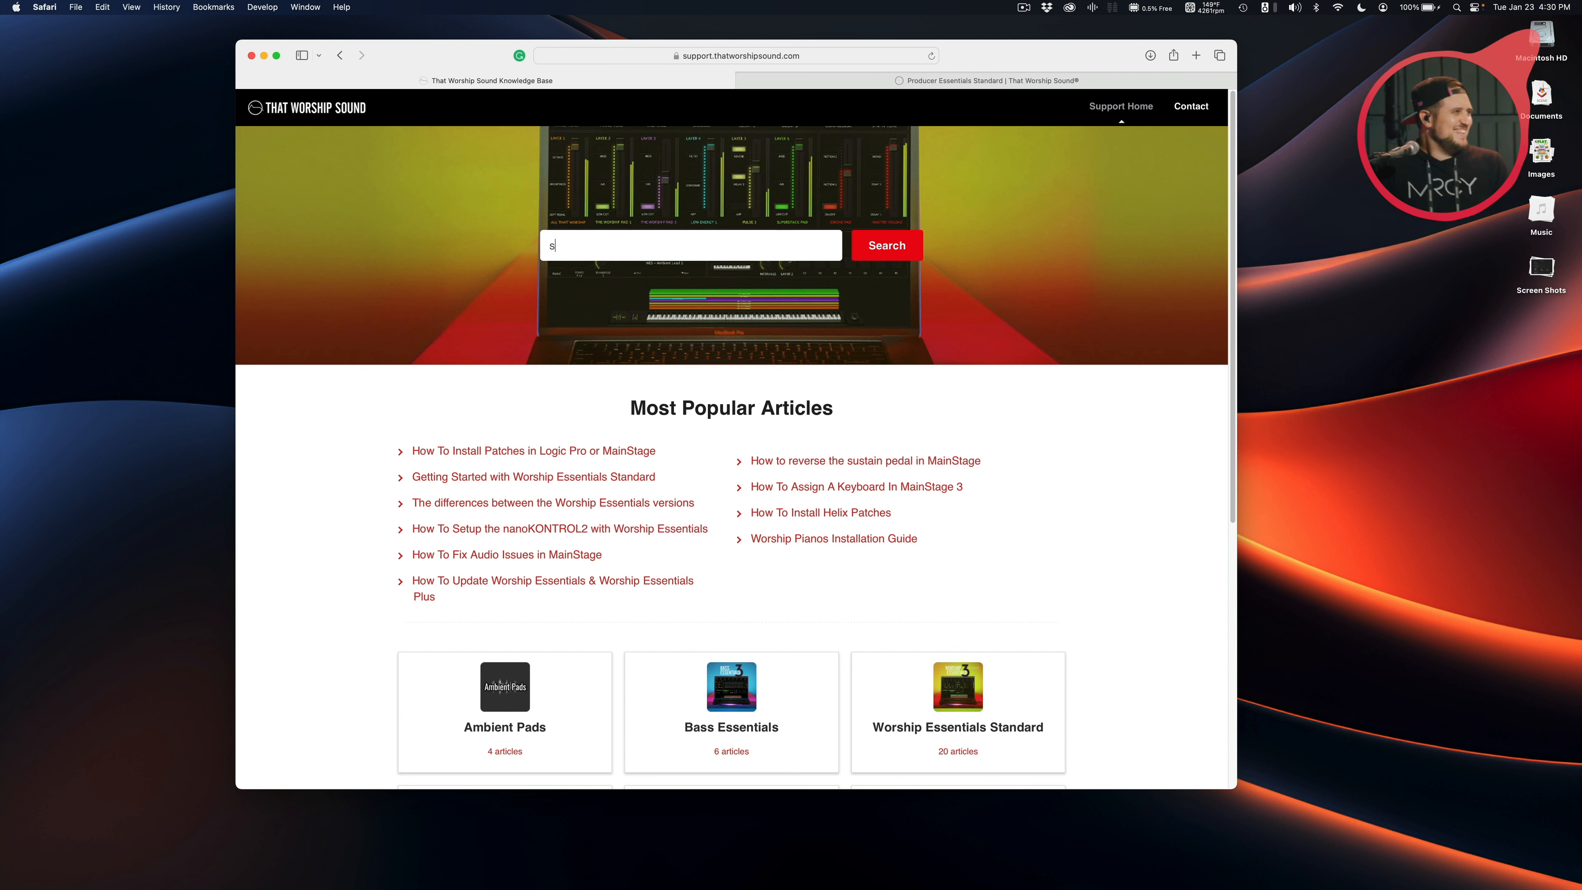
pyautogui.write('s')
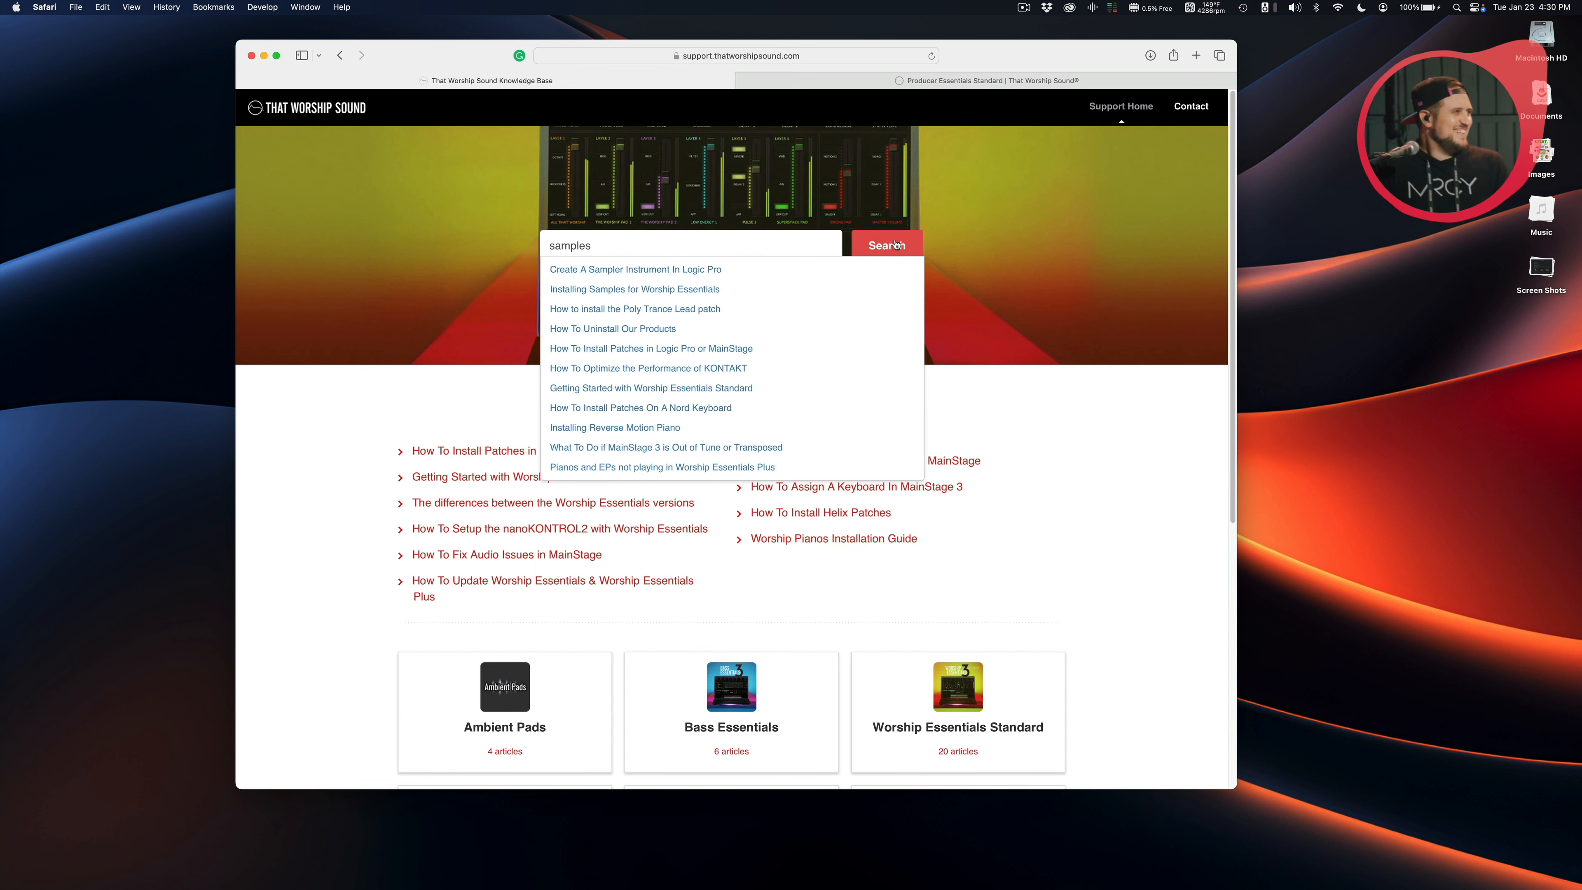
pyautogui.click(895, 244)
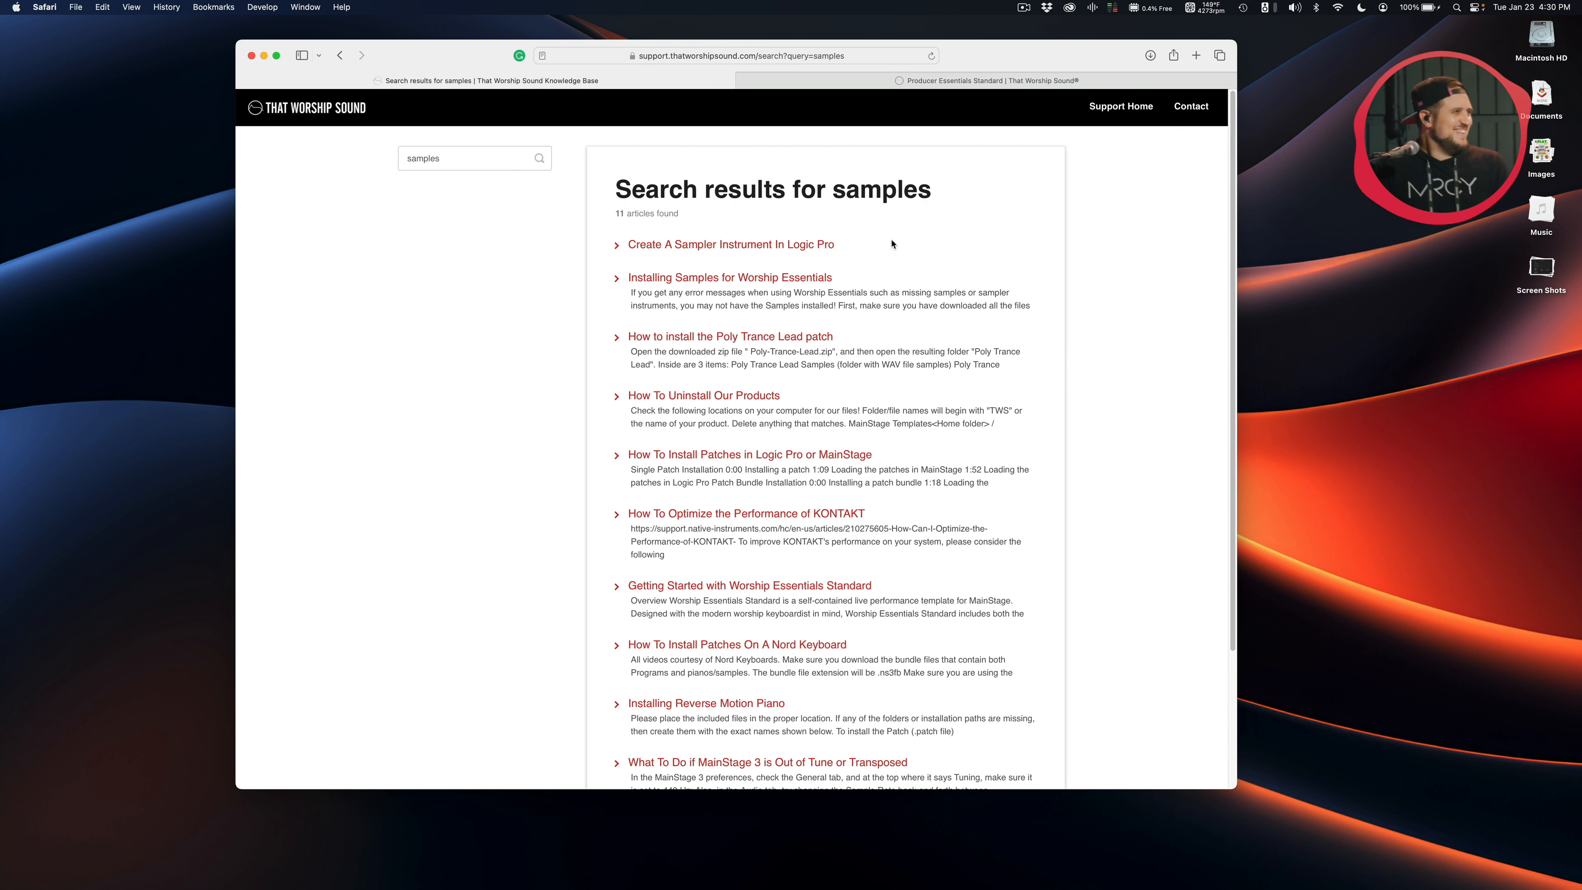
pyautogui.click(675, 246)
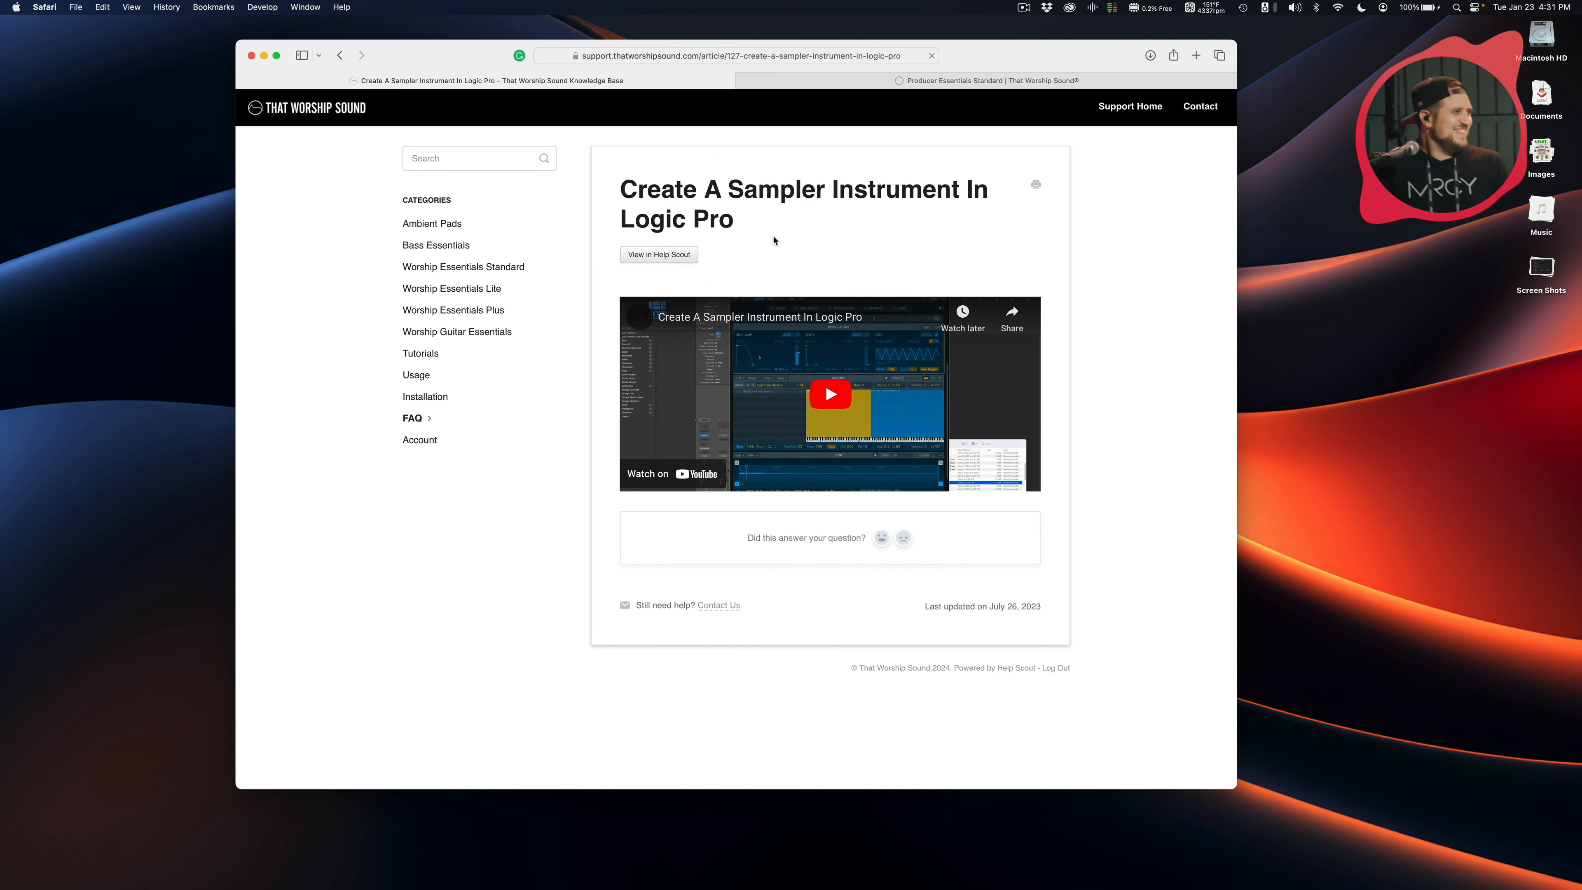
# Minimize the Safari window and reposition the Finder window showing the TWS - Producer Essentials Standard folder
pyautogui.click(741, 216)
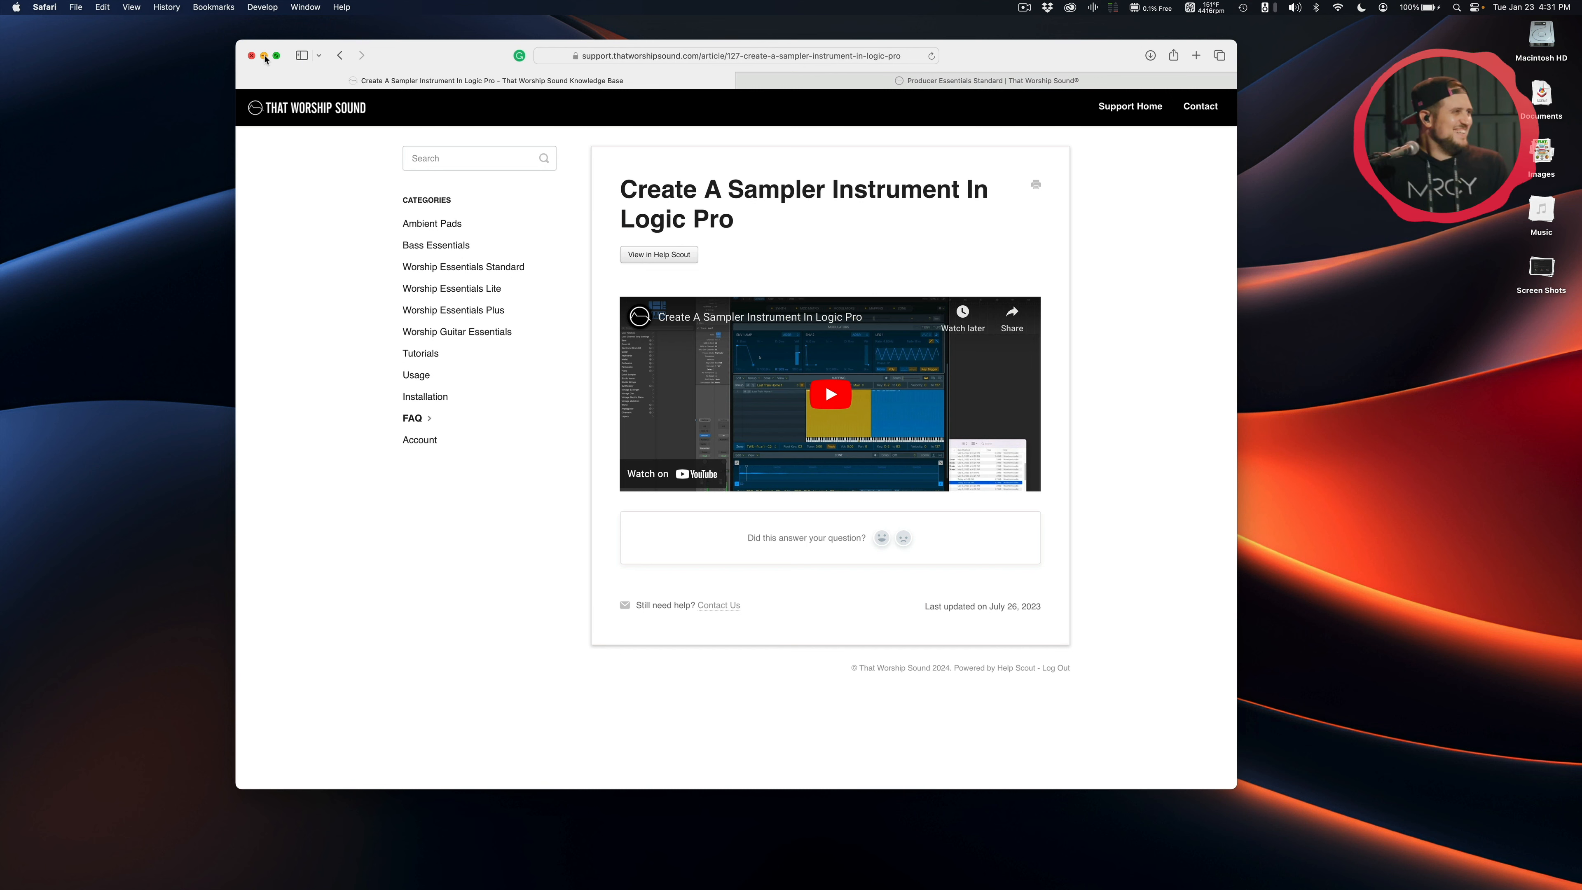
pyautogui.click(264, 56)
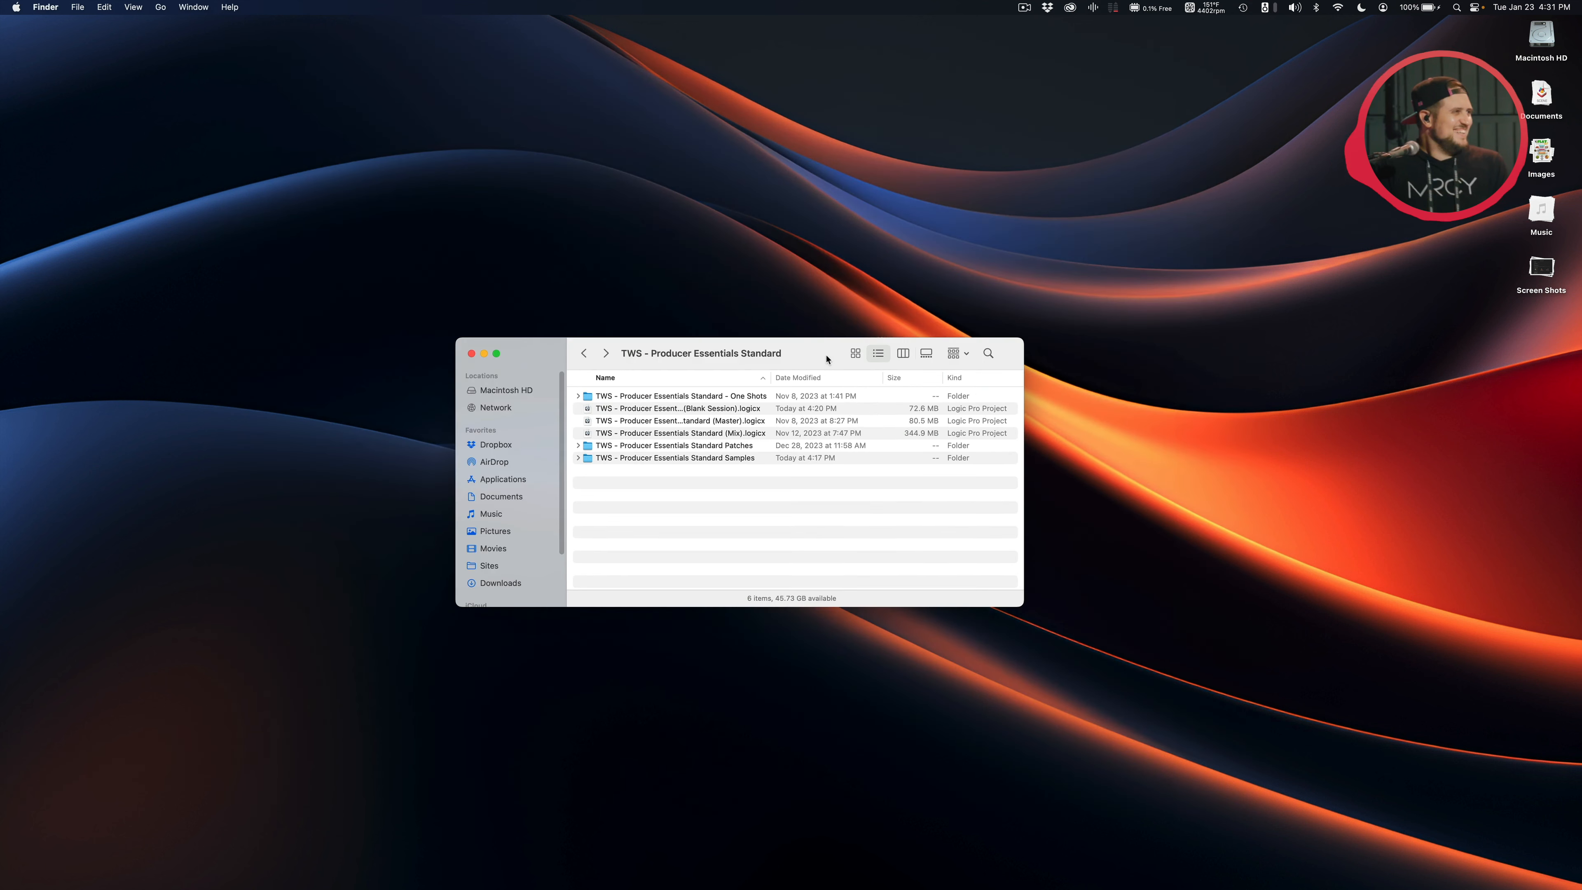
pyautogui.moveTo(825, 350)
pyautogui.mouseDown()
pyautogui.moveTo(827, 334)
pyautogui.moveTo(809, 347)
pyautogui.mouseUp()
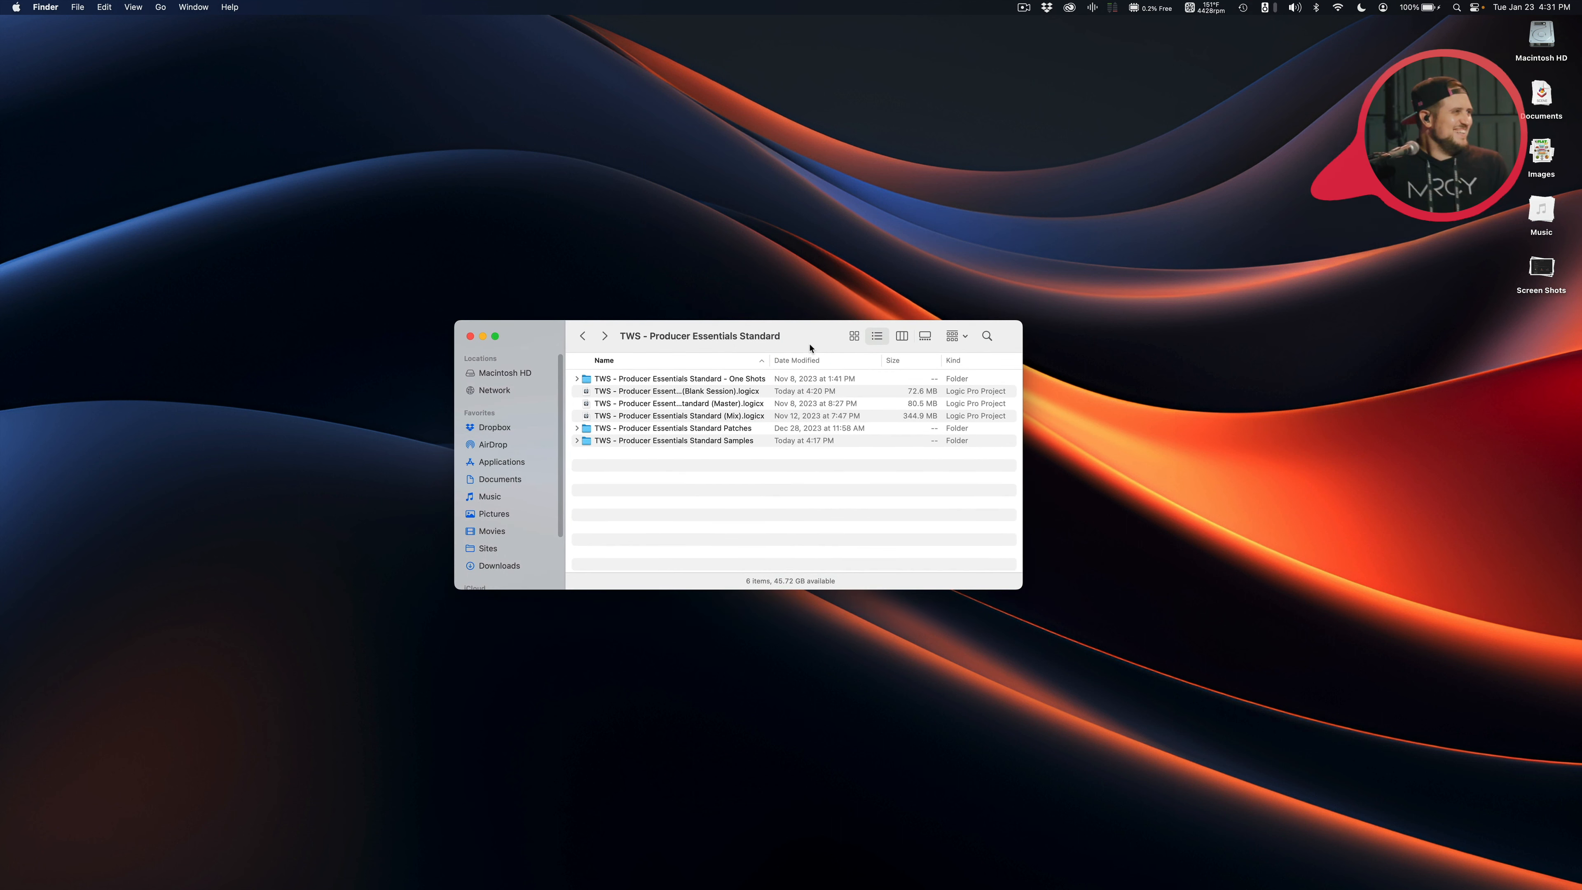
# Open the TWS - Producer Essentials Standard Patches folder
pyautogui.click(757, 378)
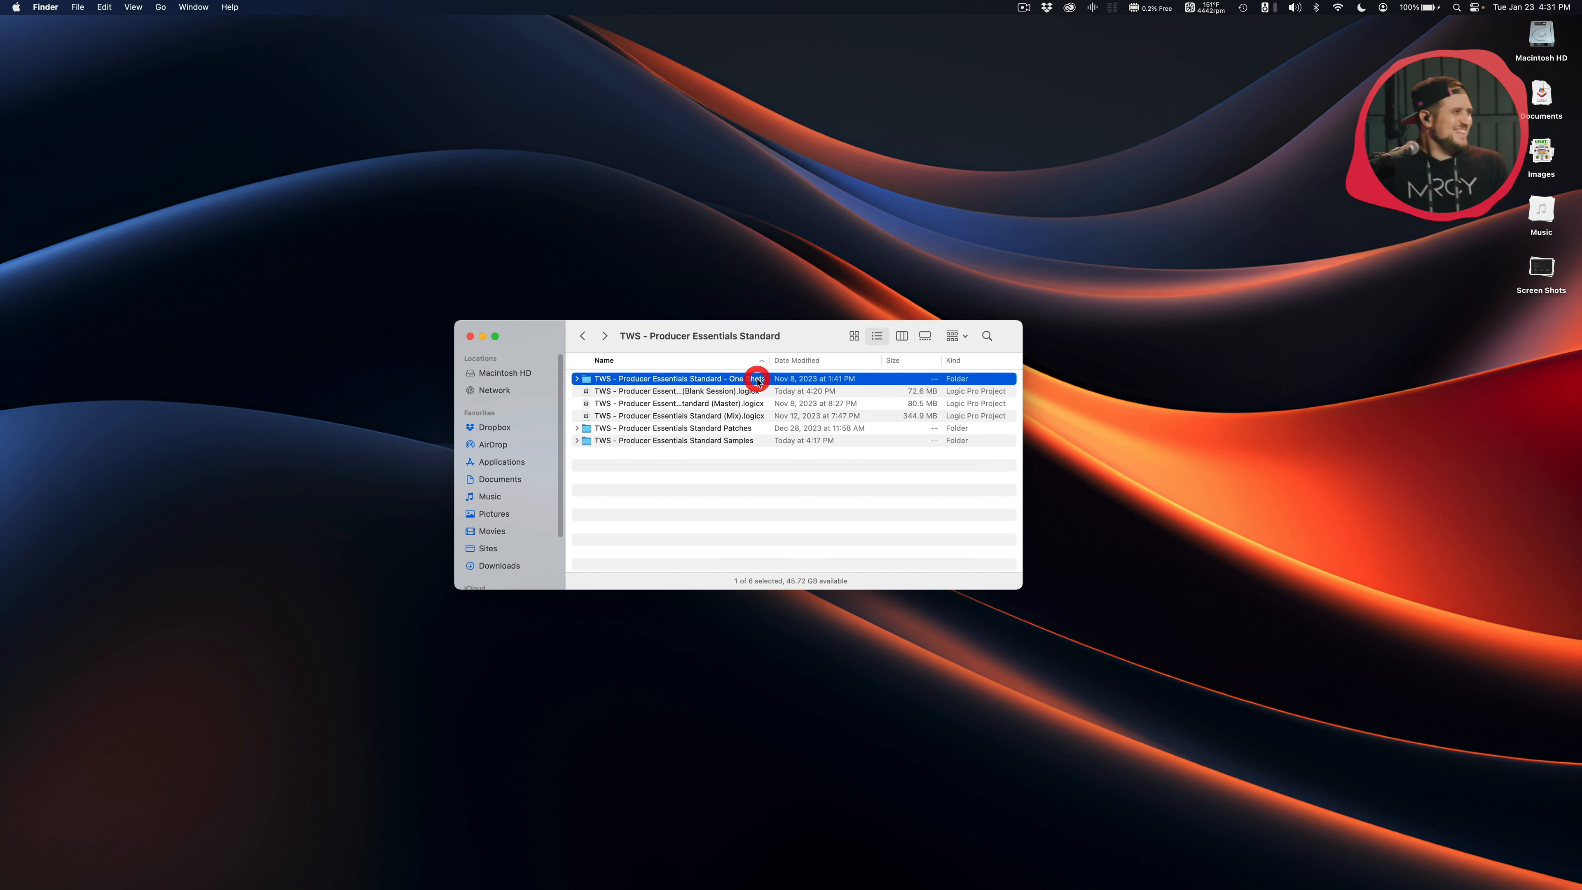
pyautogui.click(623, 427)
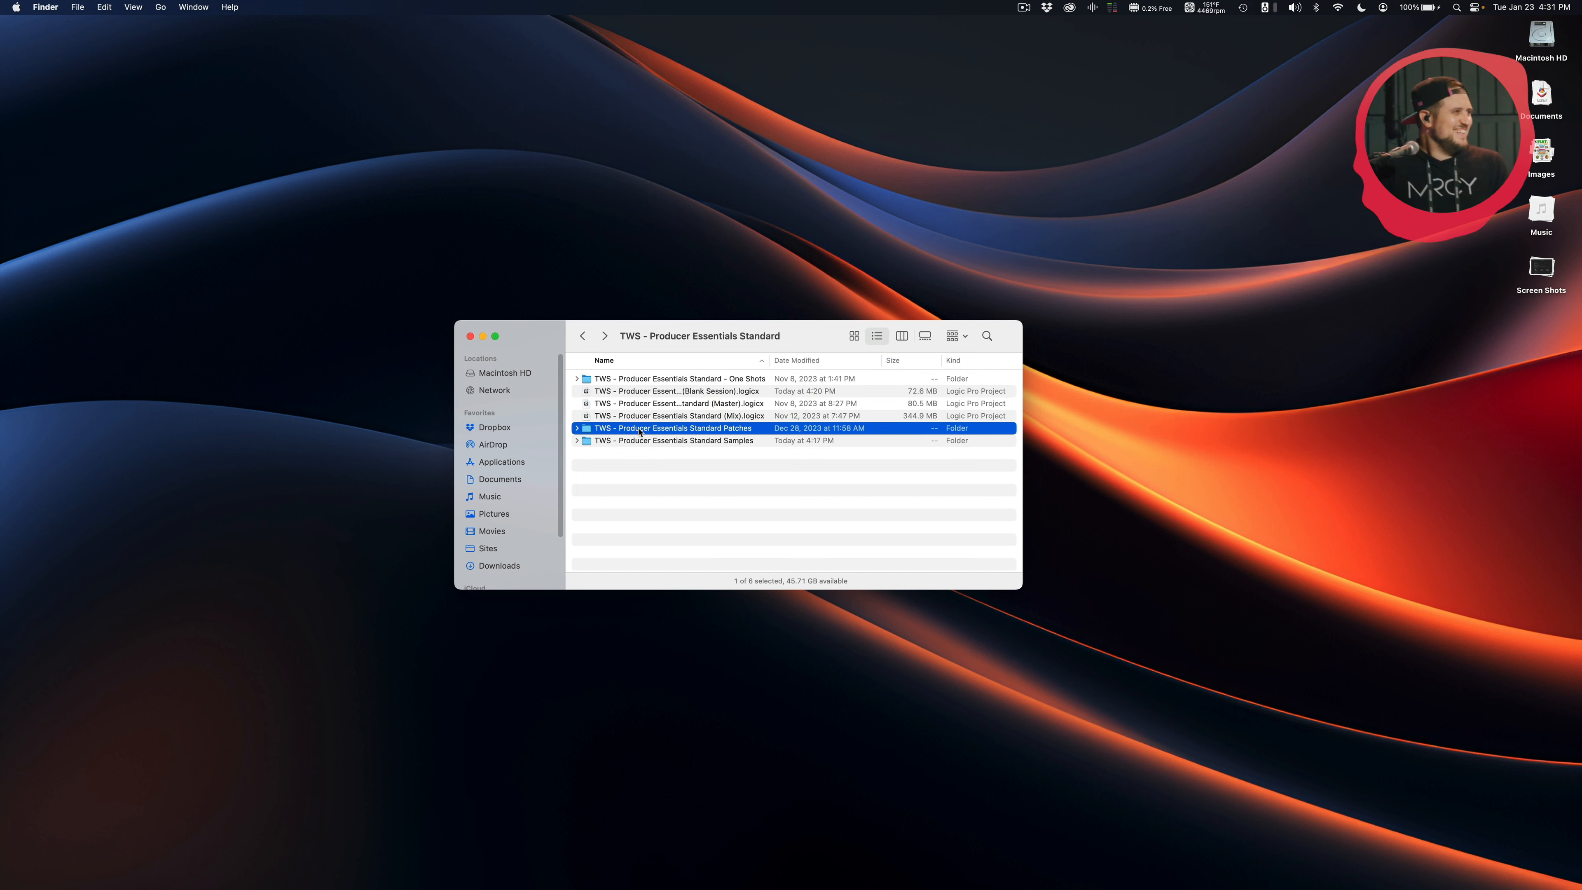
pyautogui.click(638, 428)
pyautogui.click(686, 428)
pyautogui.click(734, 463)
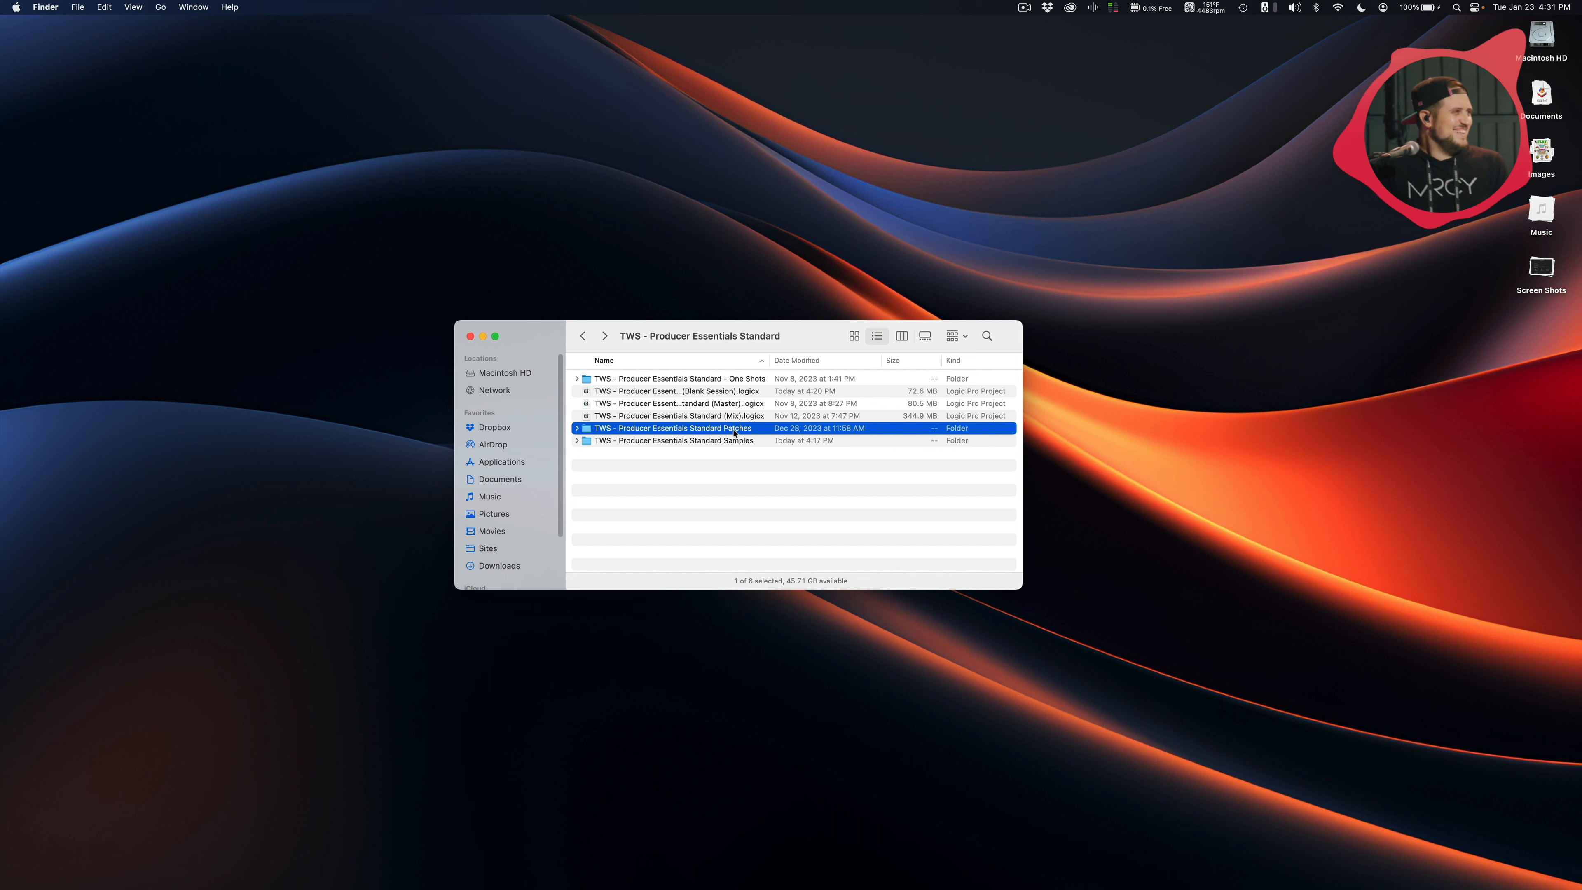
pyautogui.doubleClick(746, 430)
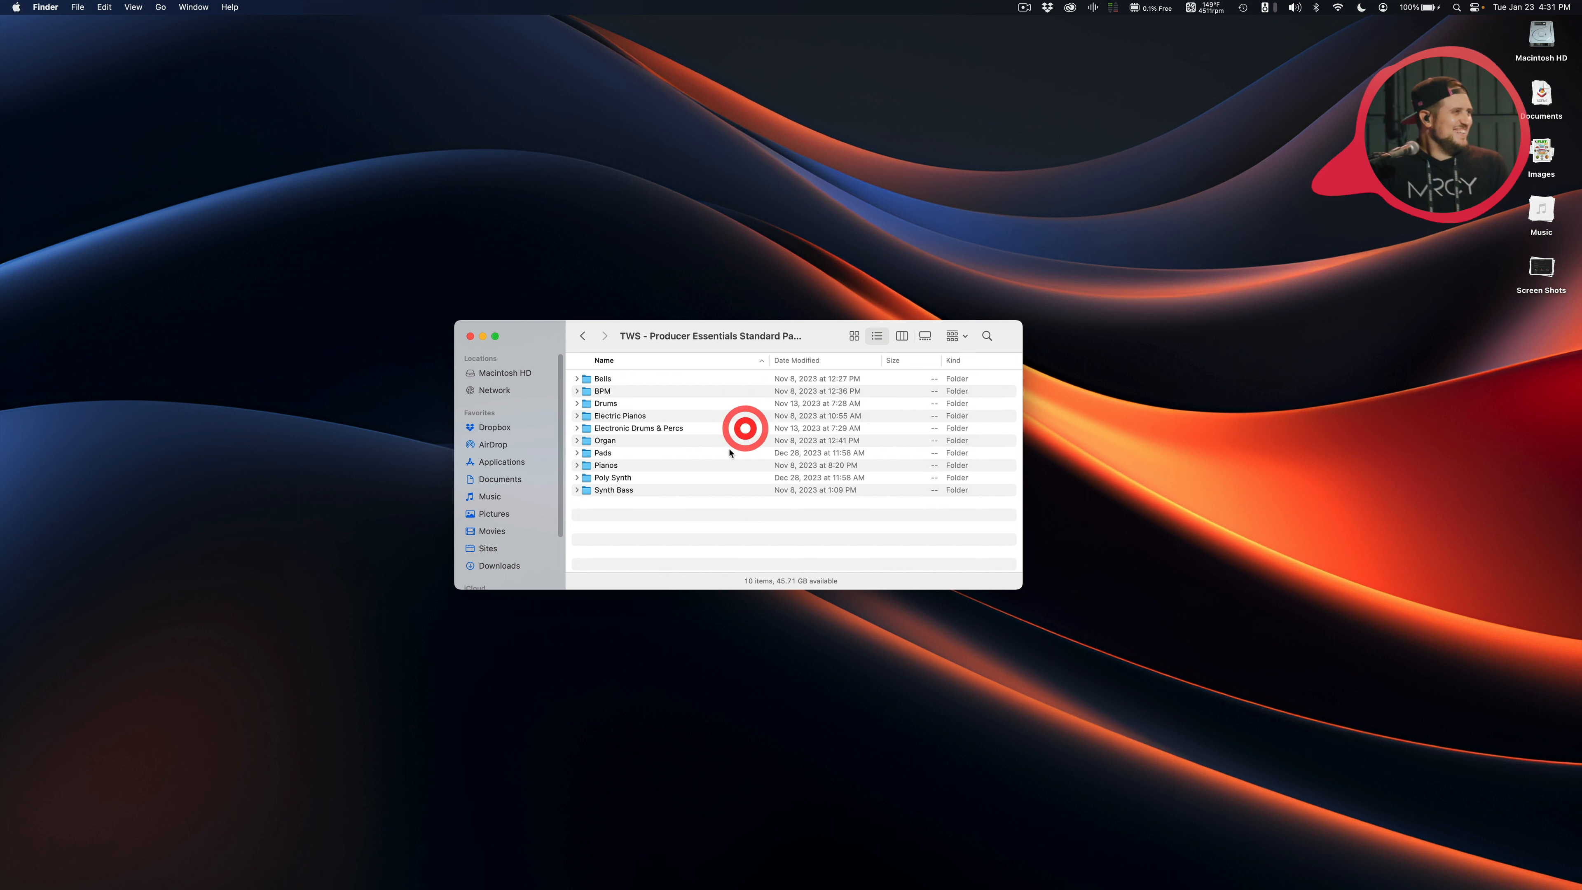
# Look inside several patch category folders, including Pianos and Electronic Drums & Percs, and return to the main TWS - Producer Essentials Standard folder
pyautogui.doubleClick(606, 397)
pyautogui.click(583, 335)
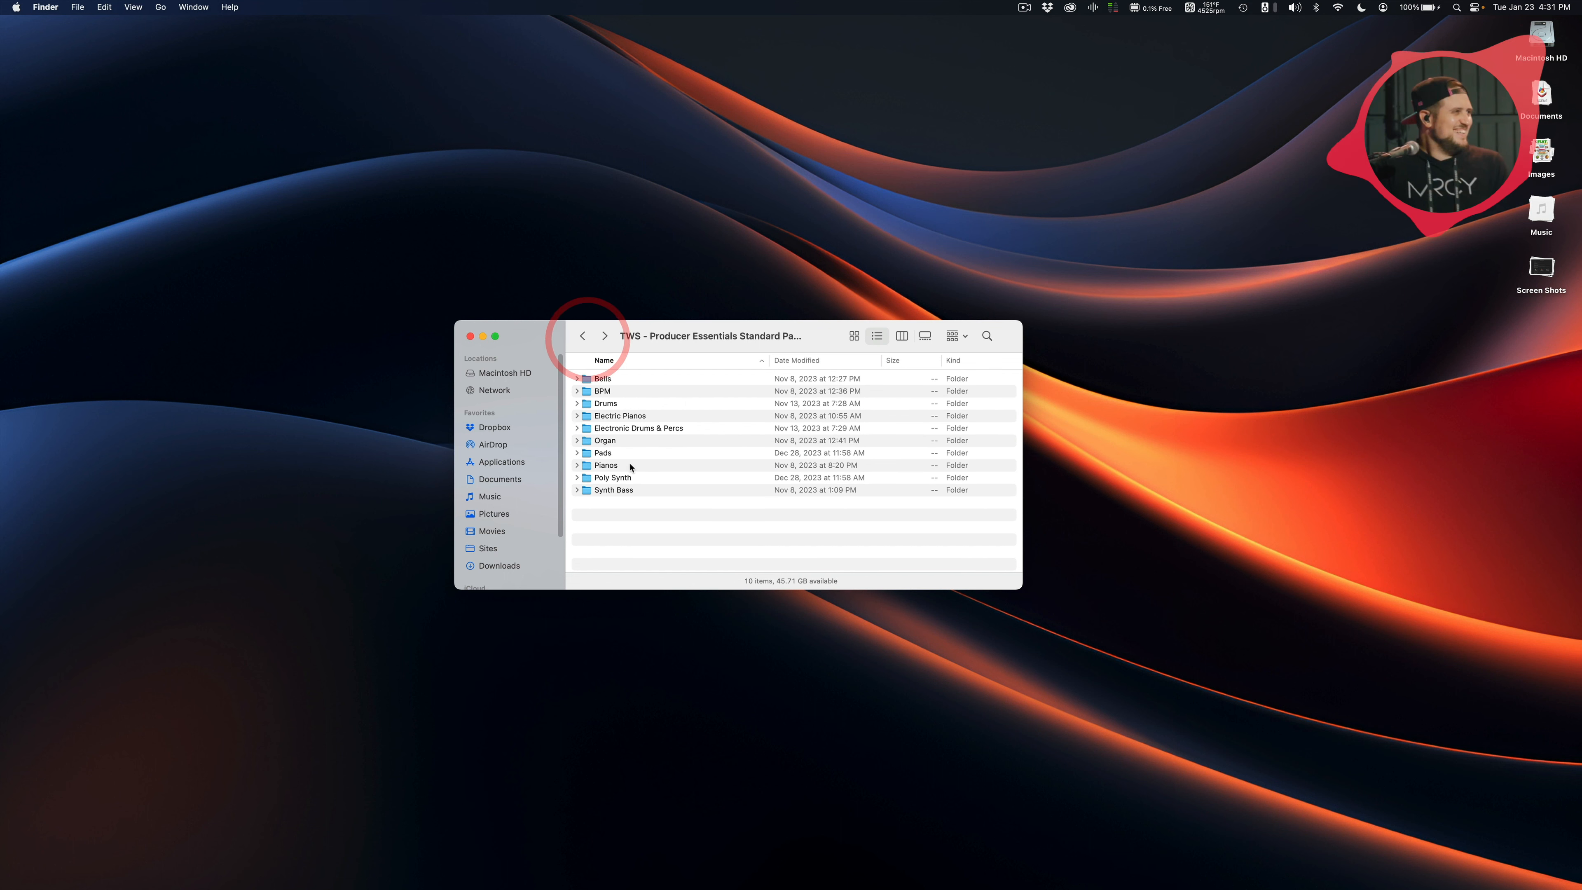
pyautogui.click(616, 465)
pyautogui.doubleClick(615, 465)
pyautogui.click(582, 336)
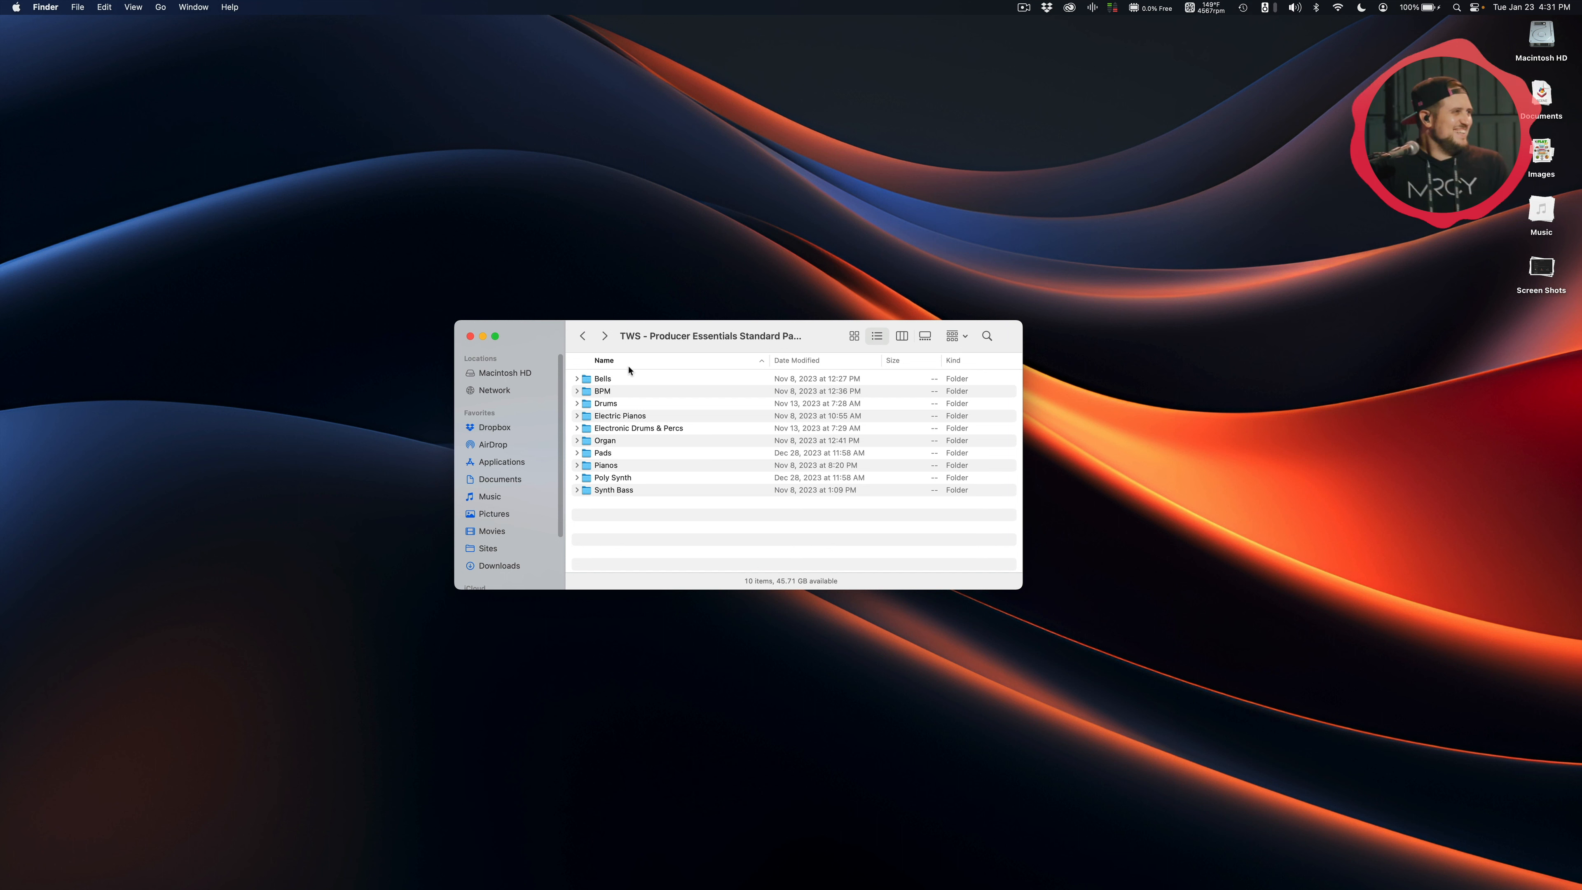
pyautogui.doubleClick(704, 429)
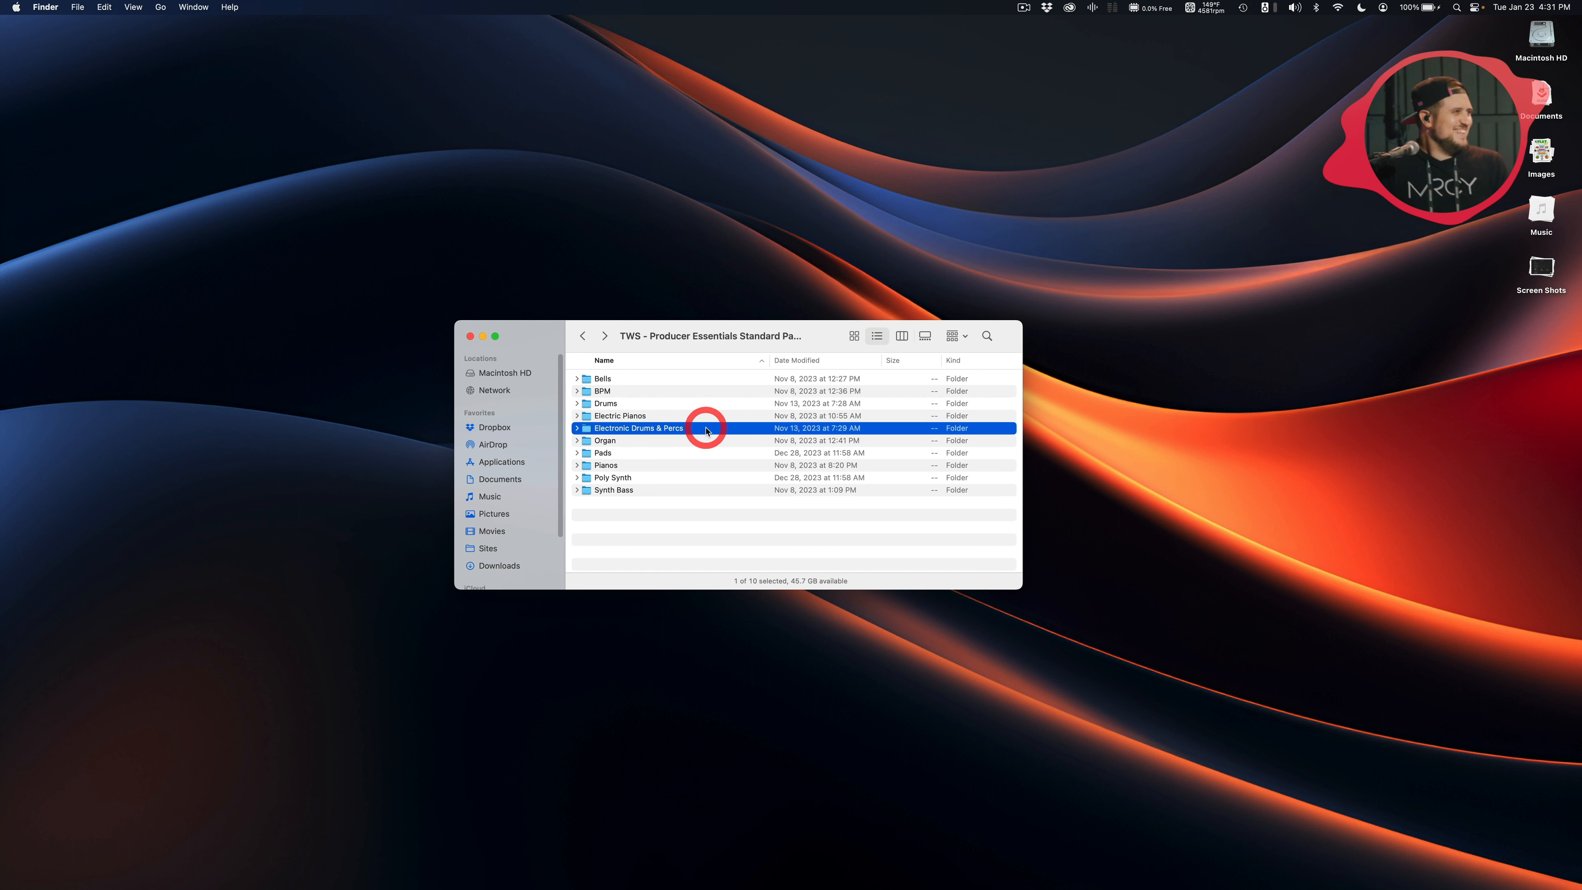
pyautogui.click(583, 337)
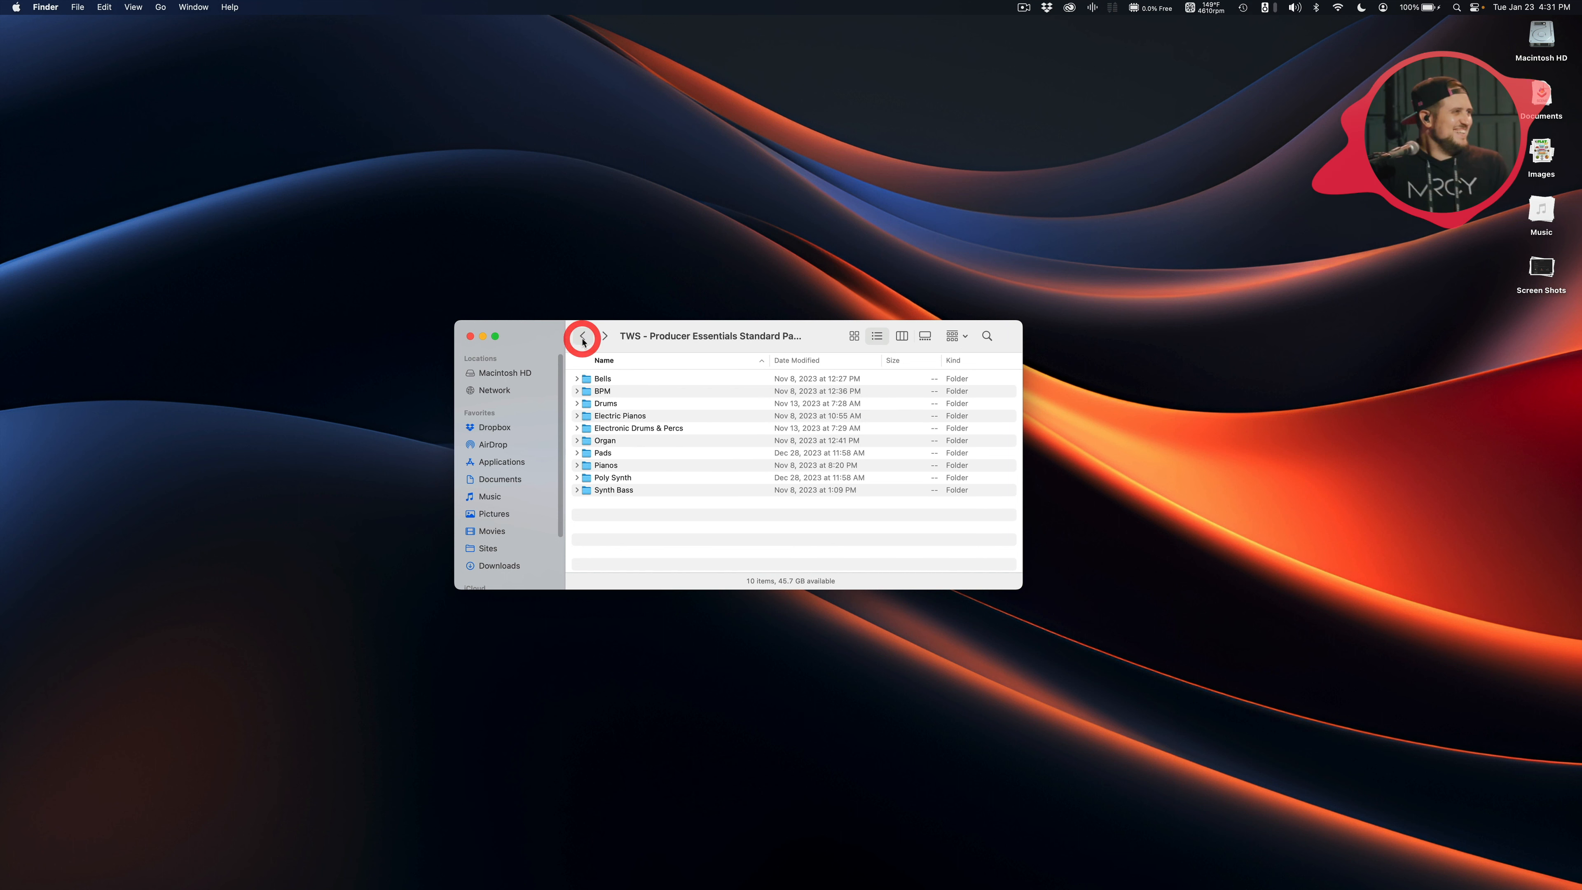
pyautogui.click(583, 335)
pyautogui.moveTo(573, 338); pyautogui.dragTo(567, 363)
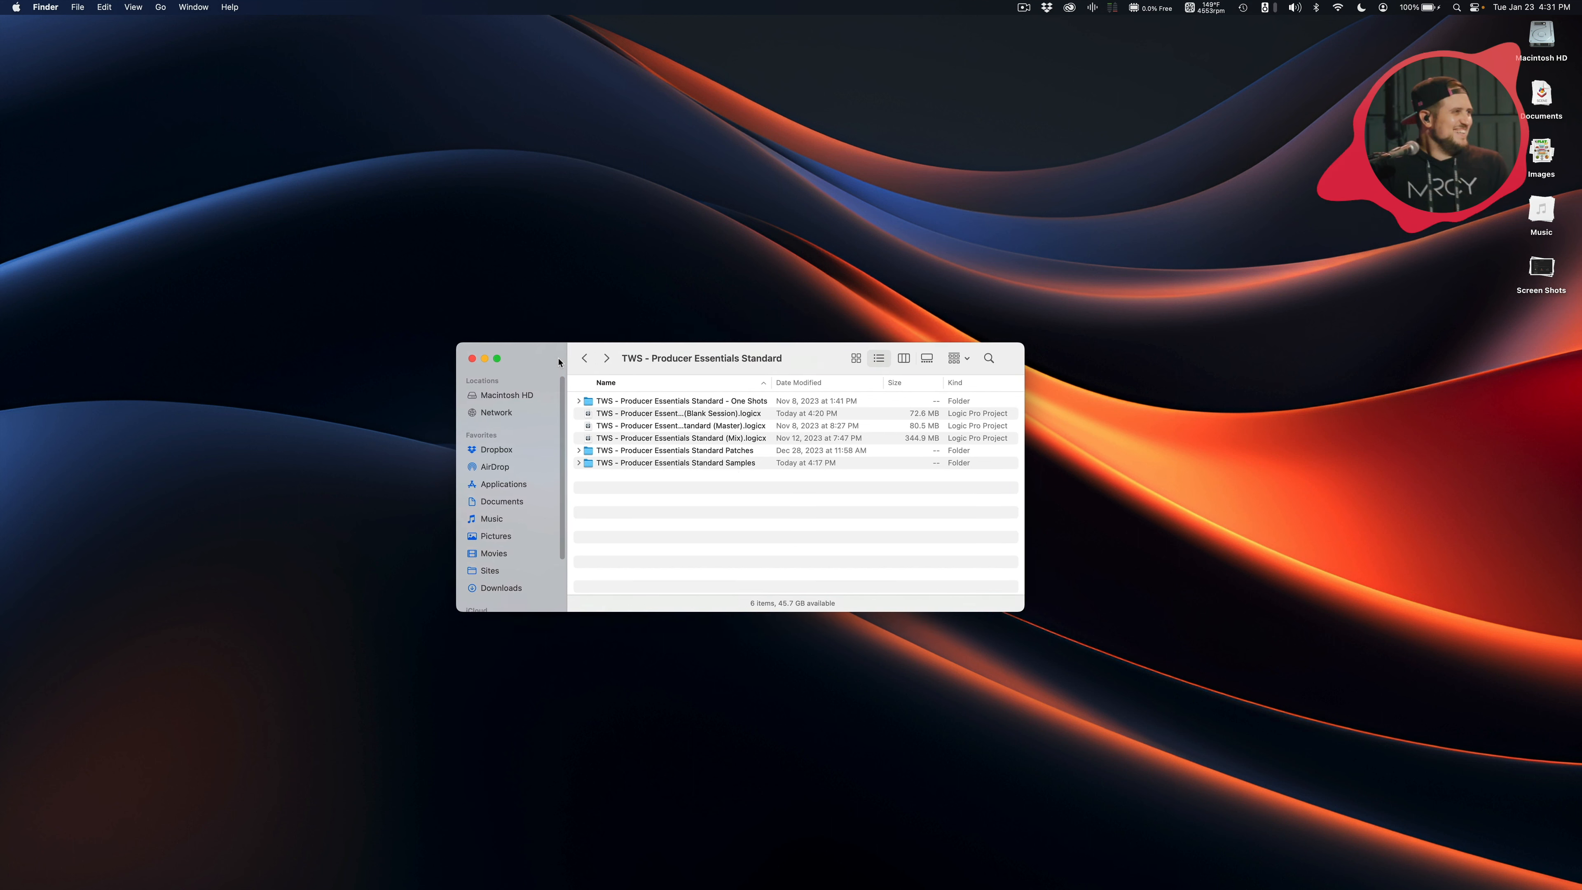
# Open the TWS - Producer Essentials Standard Samples folder and look over the Poly Trance Lead and Softpad 1 folders
pyautogui.click(724, 459)
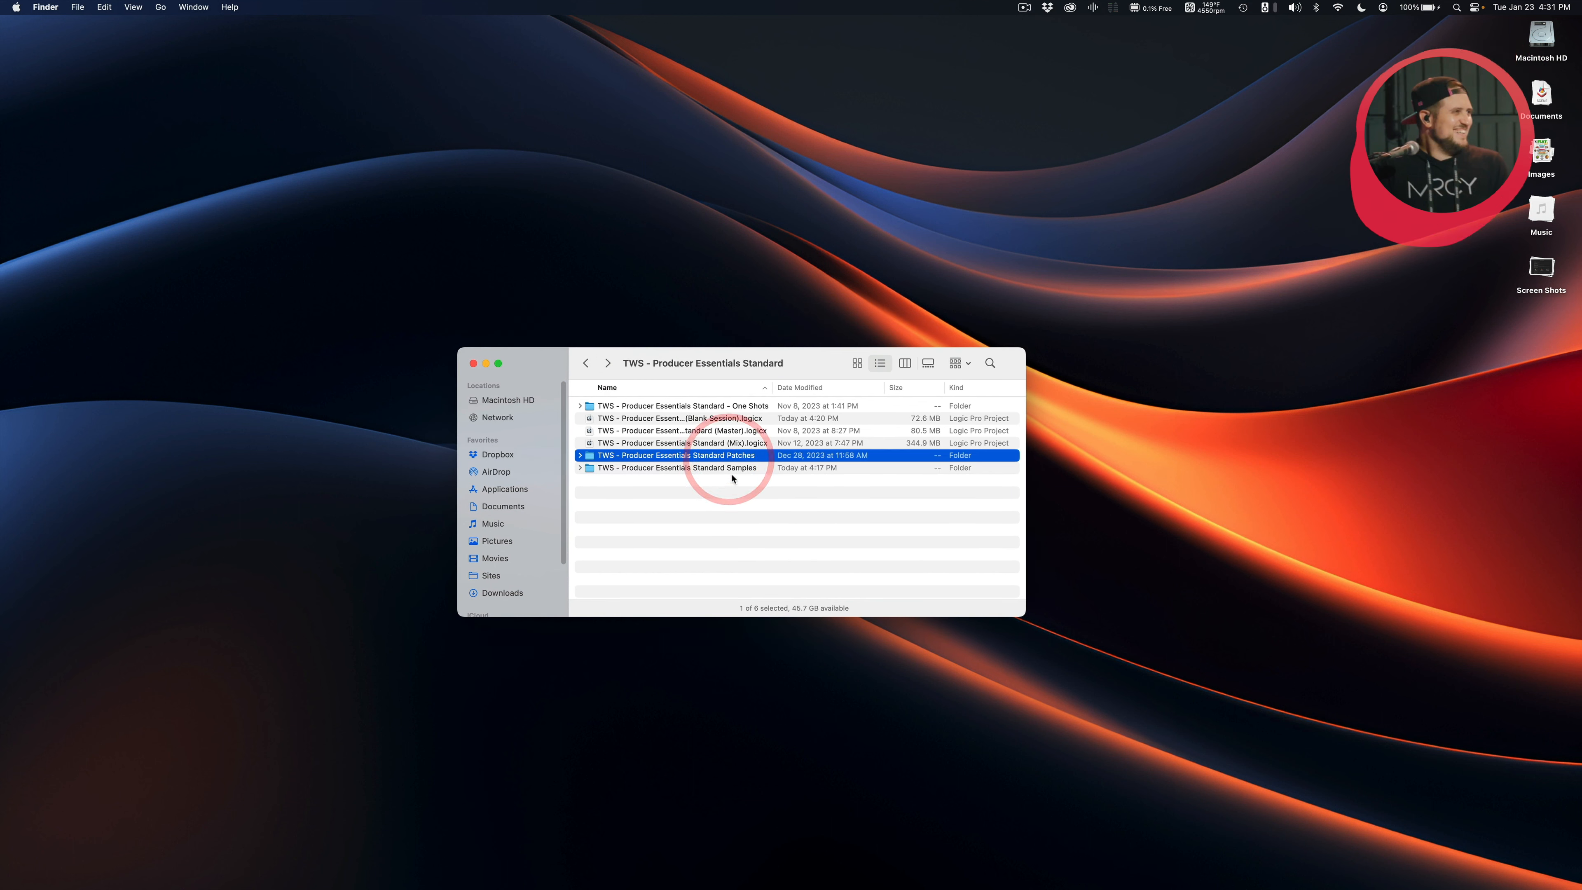
pyautogui.doubleClick(685, 468)
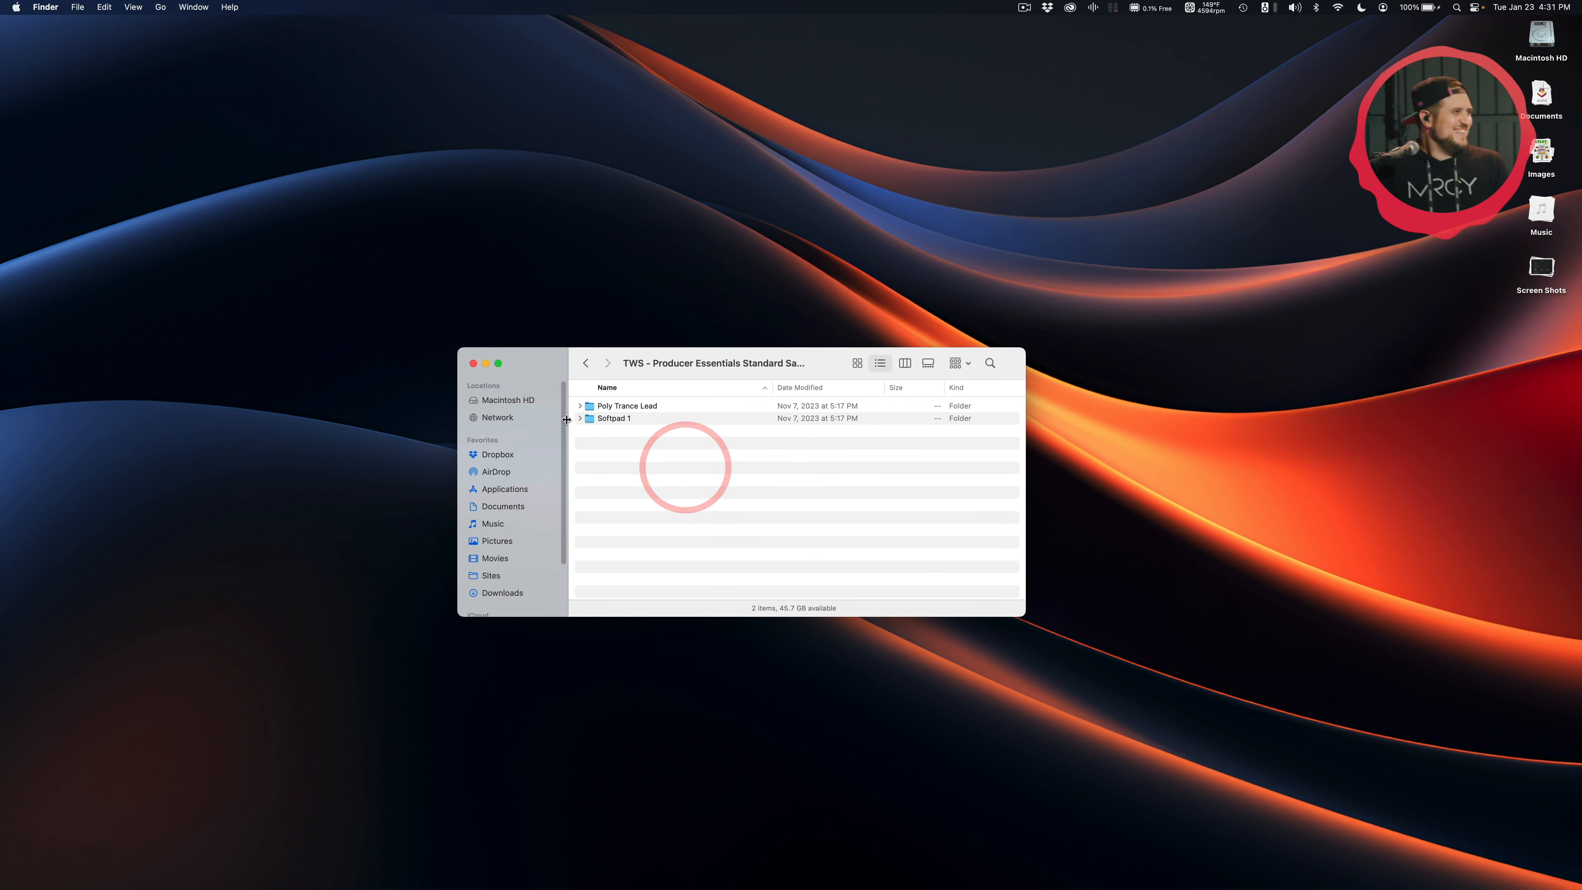
pyautogui.click(604, 407)
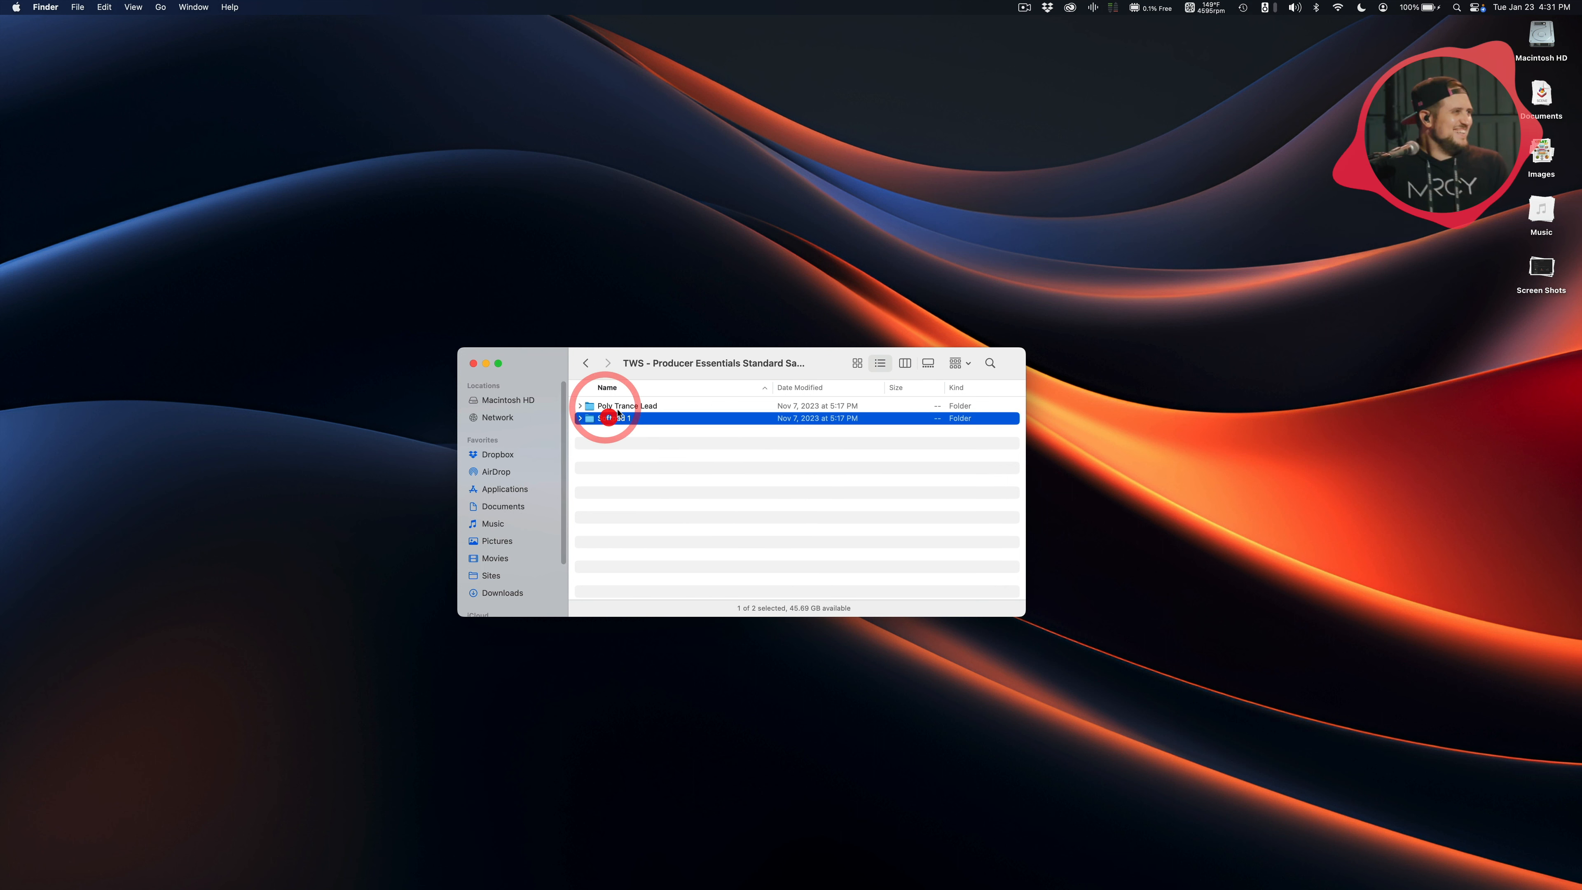
pyautogui.click(629, 444)
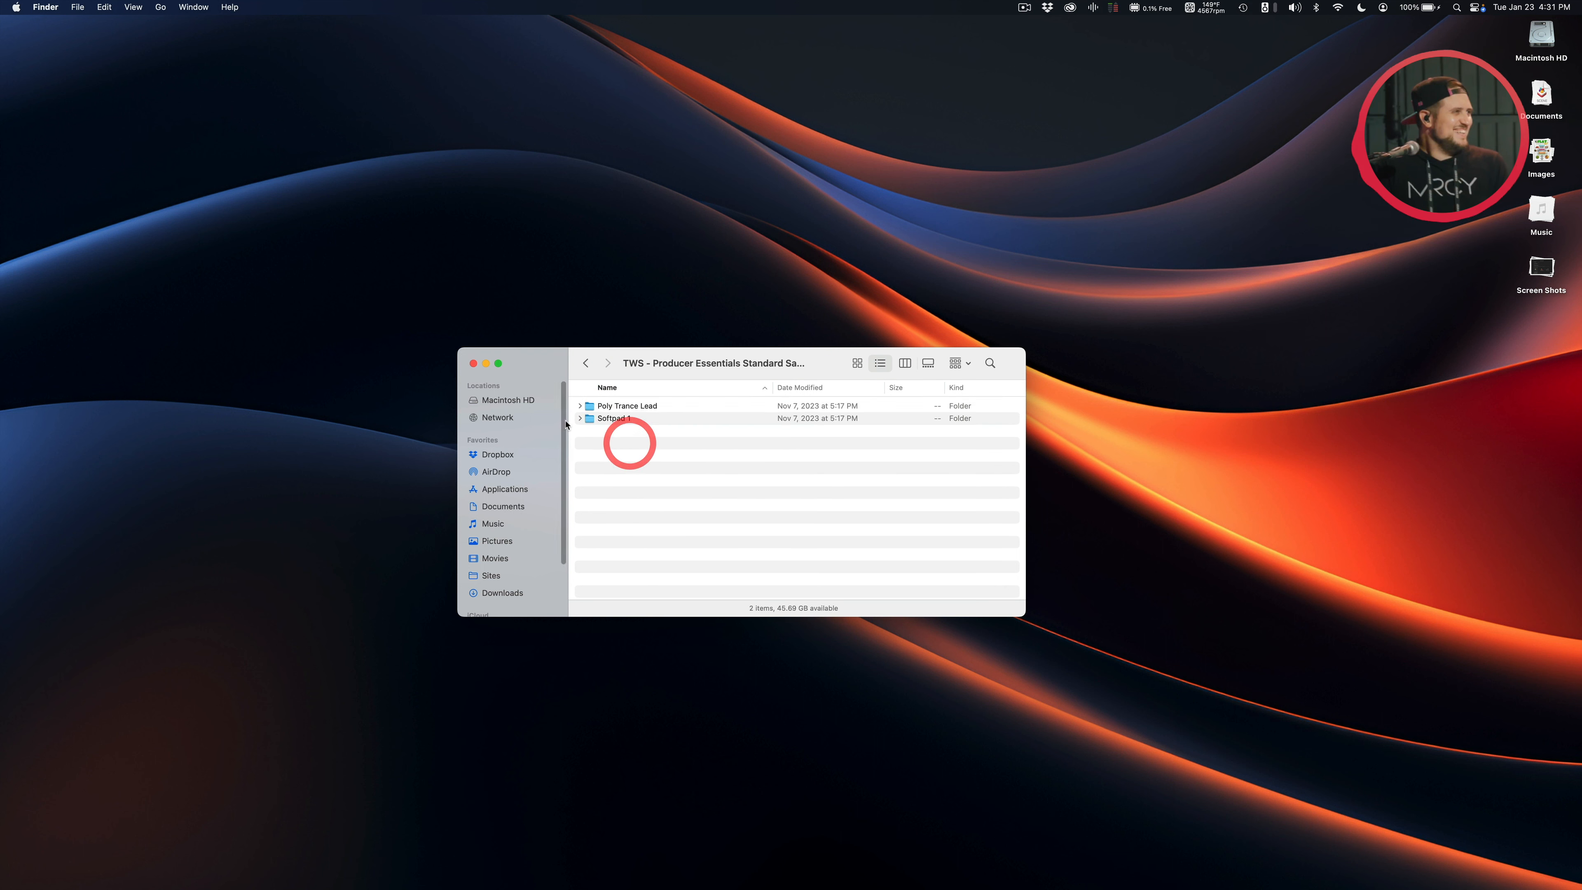
pyautogui.click(579, 419)
pyautogui.click(579, 418)
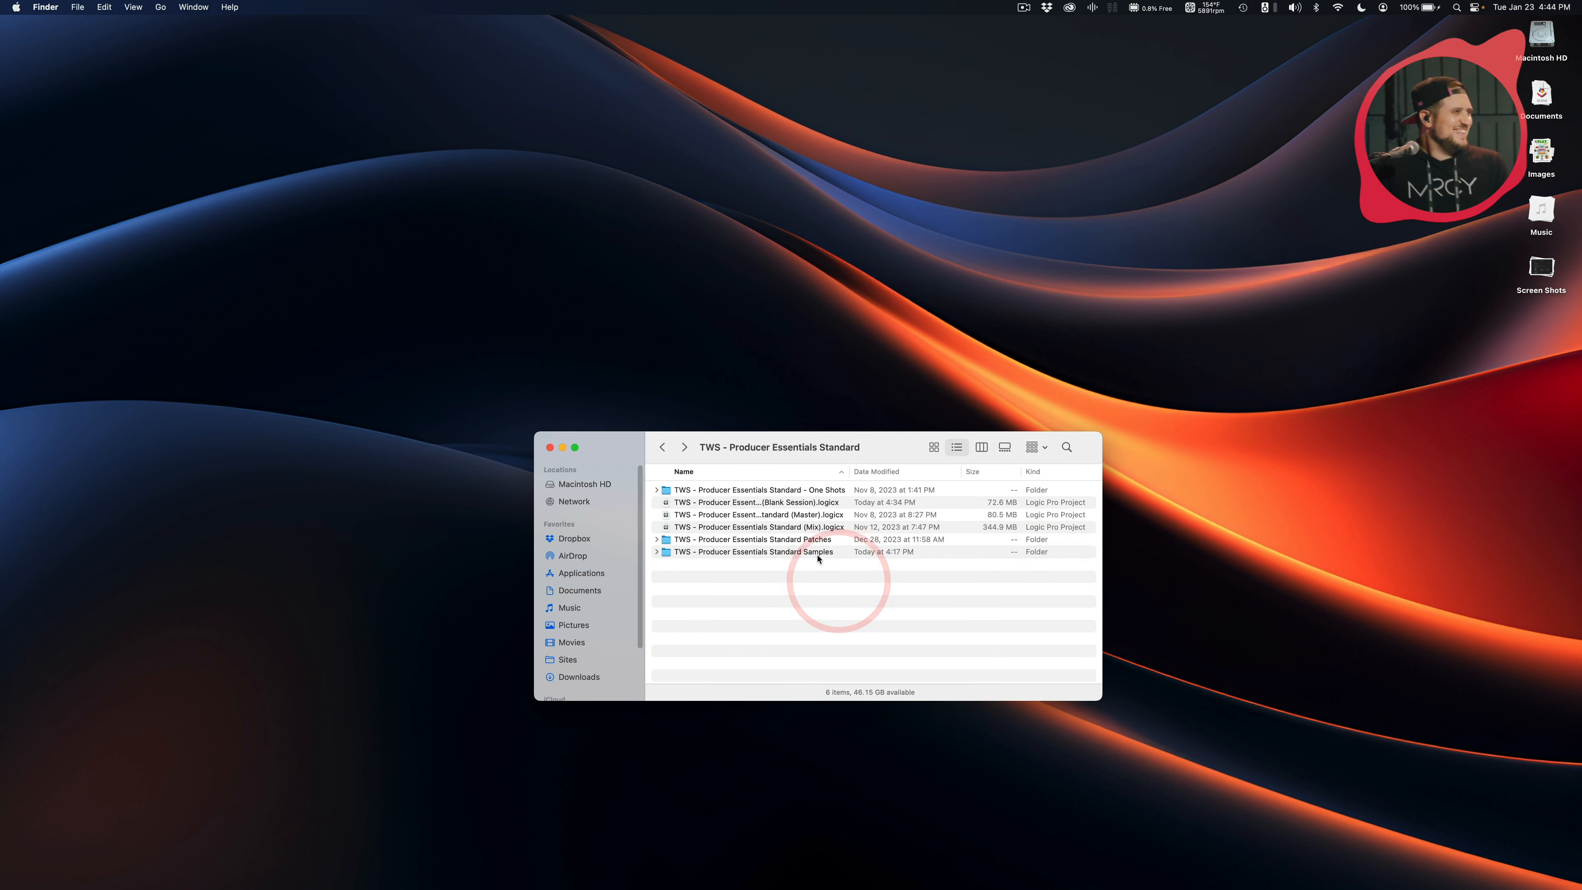
pyautogui.click(805, 585)
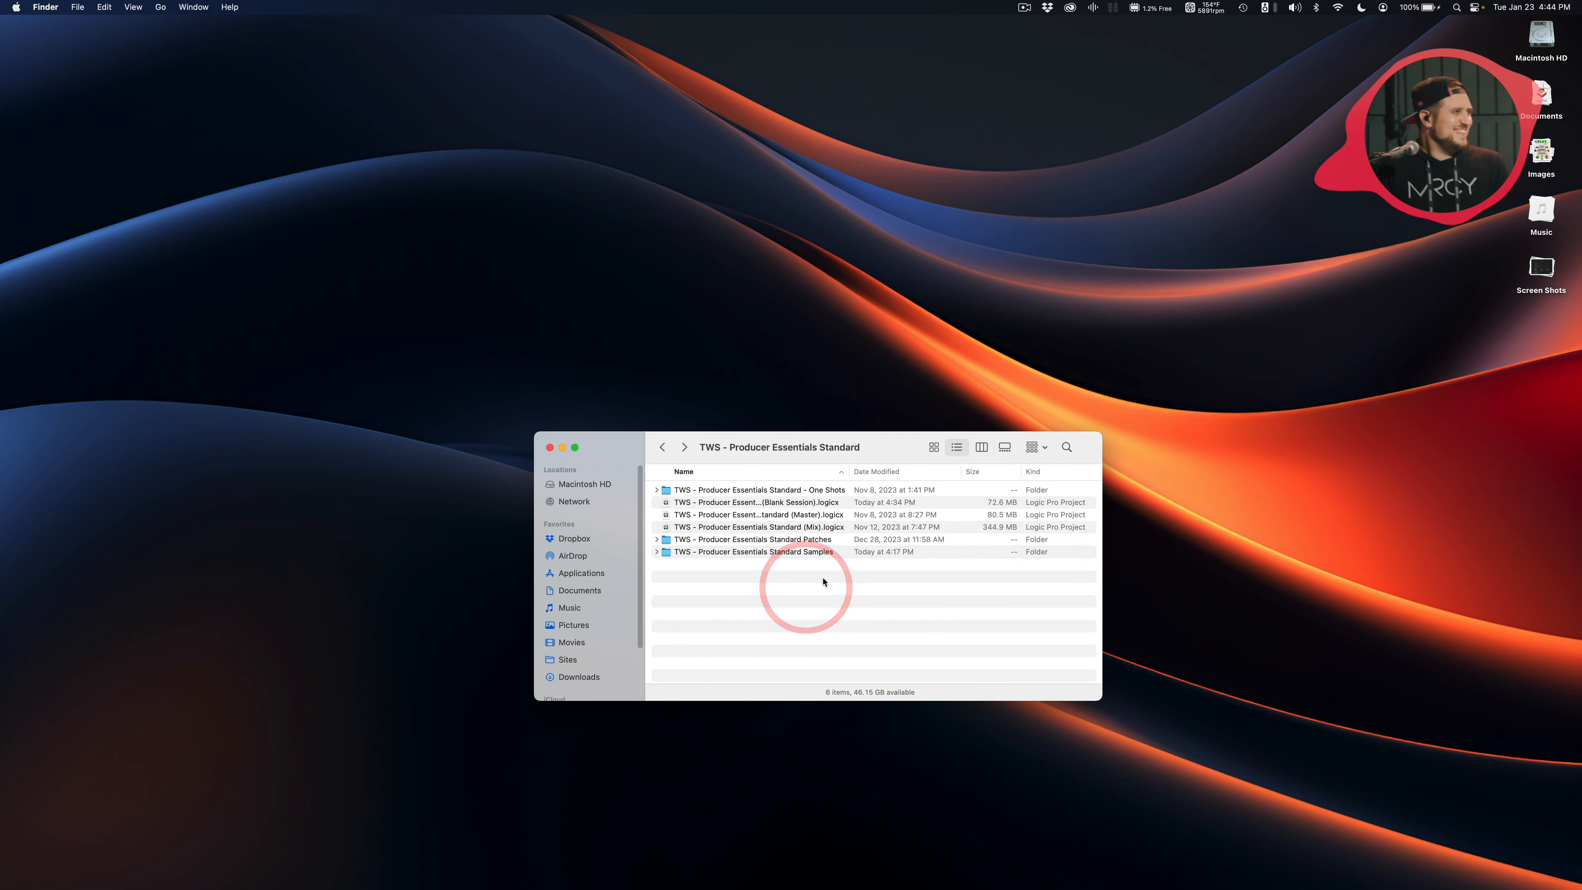
pyautogui.click(723, 539)
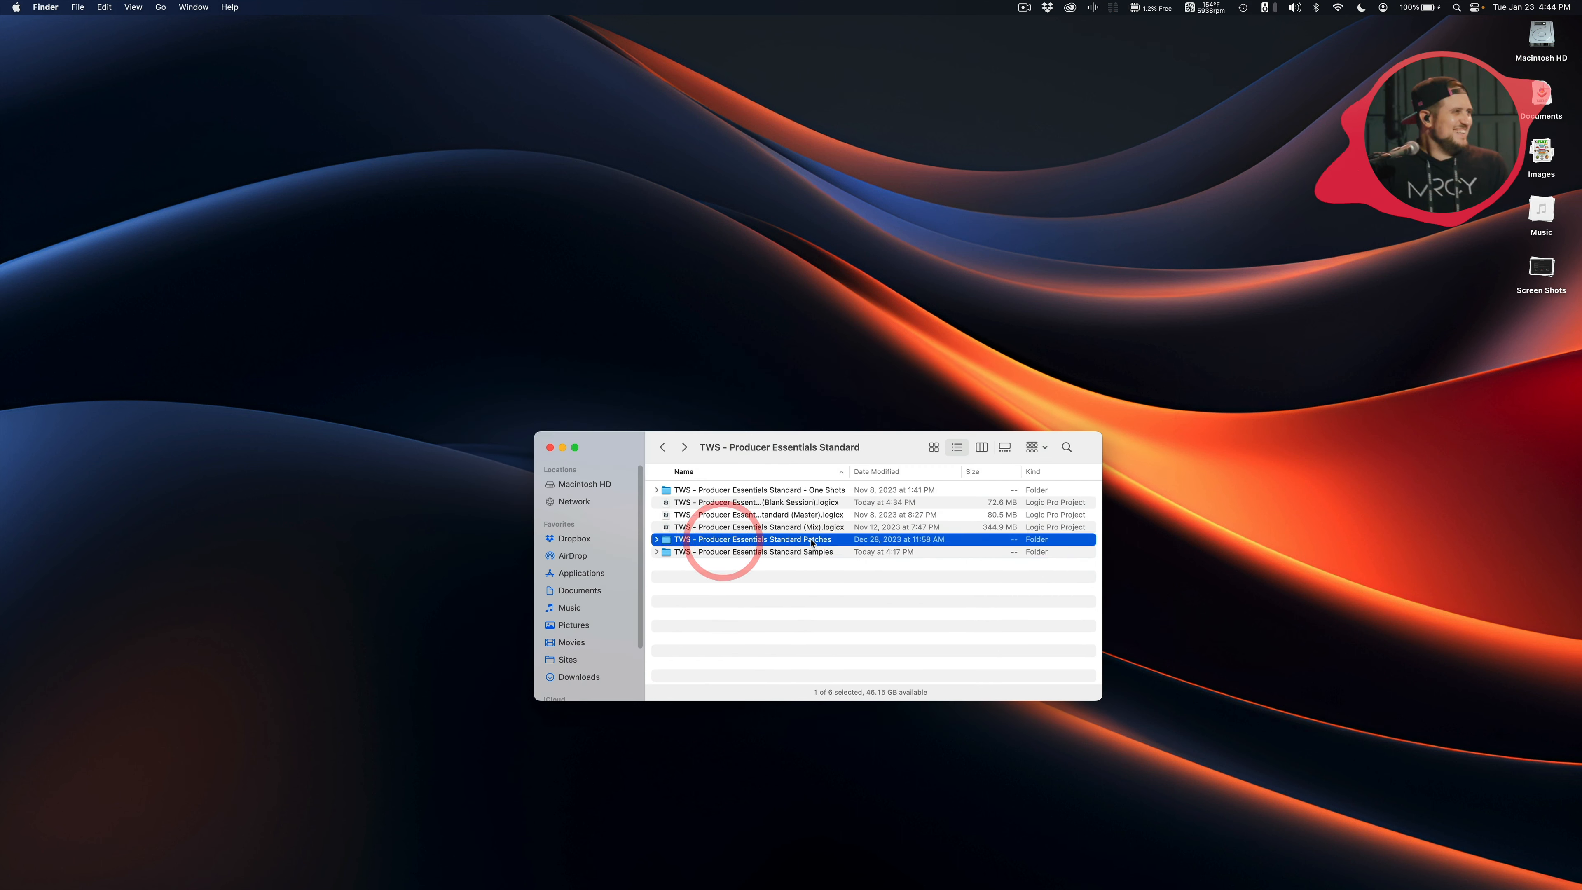
pyautogui.moveTo(808, 588); pyautogui.dragTo(814, 544)
pyautogui.click(805, 586)
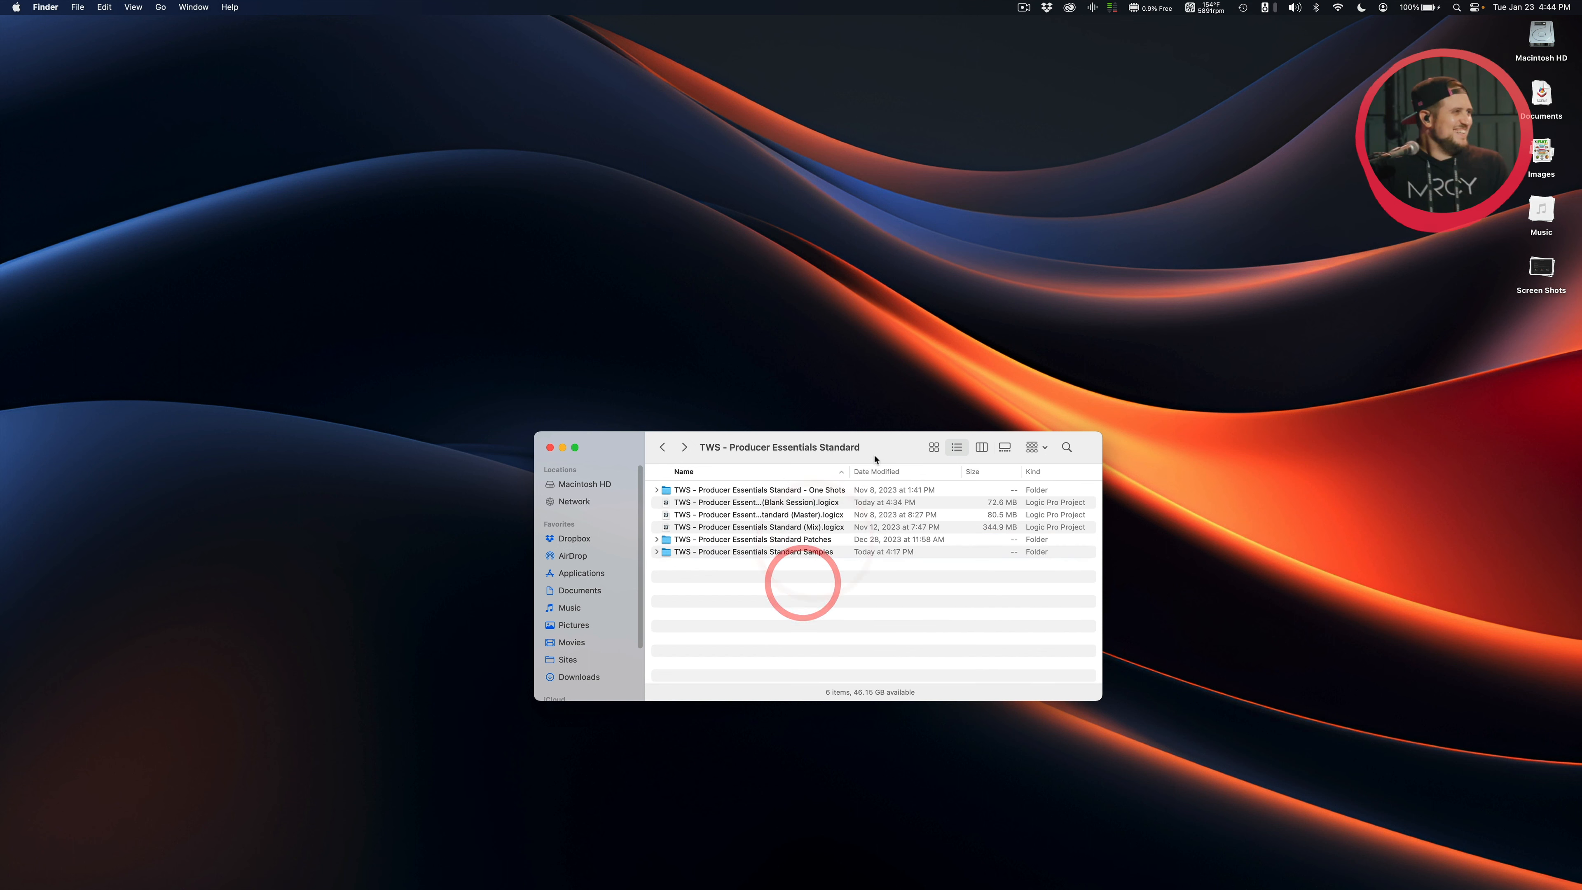
# Open the home folder in a second Finder window and place it above the TWS - Producer Essentials Standard window
pyautogui.moveTo(875, 460); pyautogui.dragTo(845, 466)
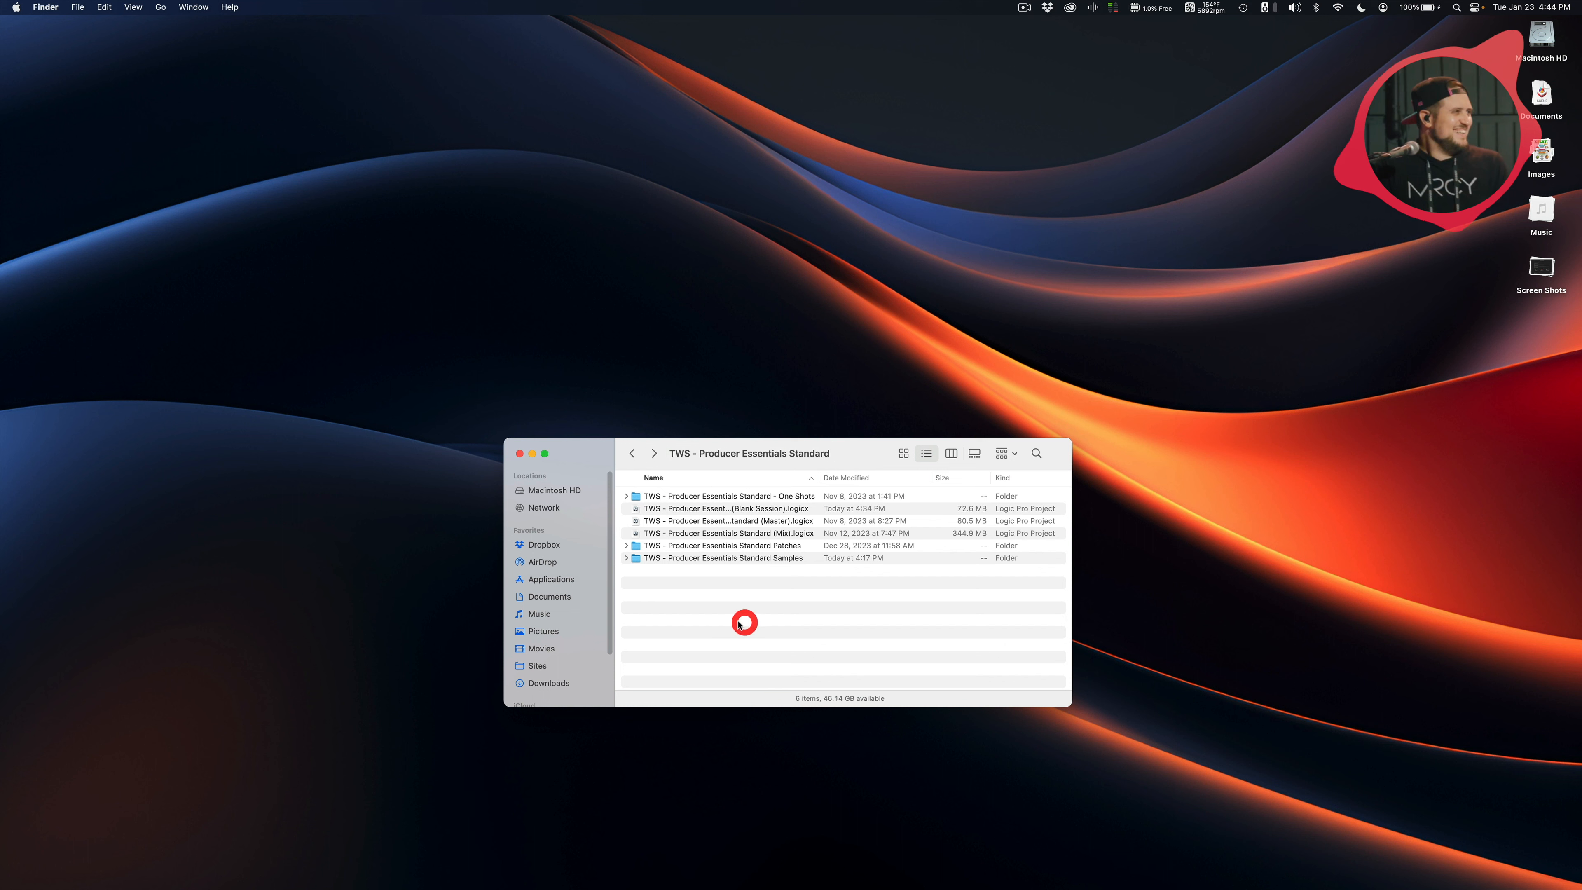
pyautogui.click(648, 267)
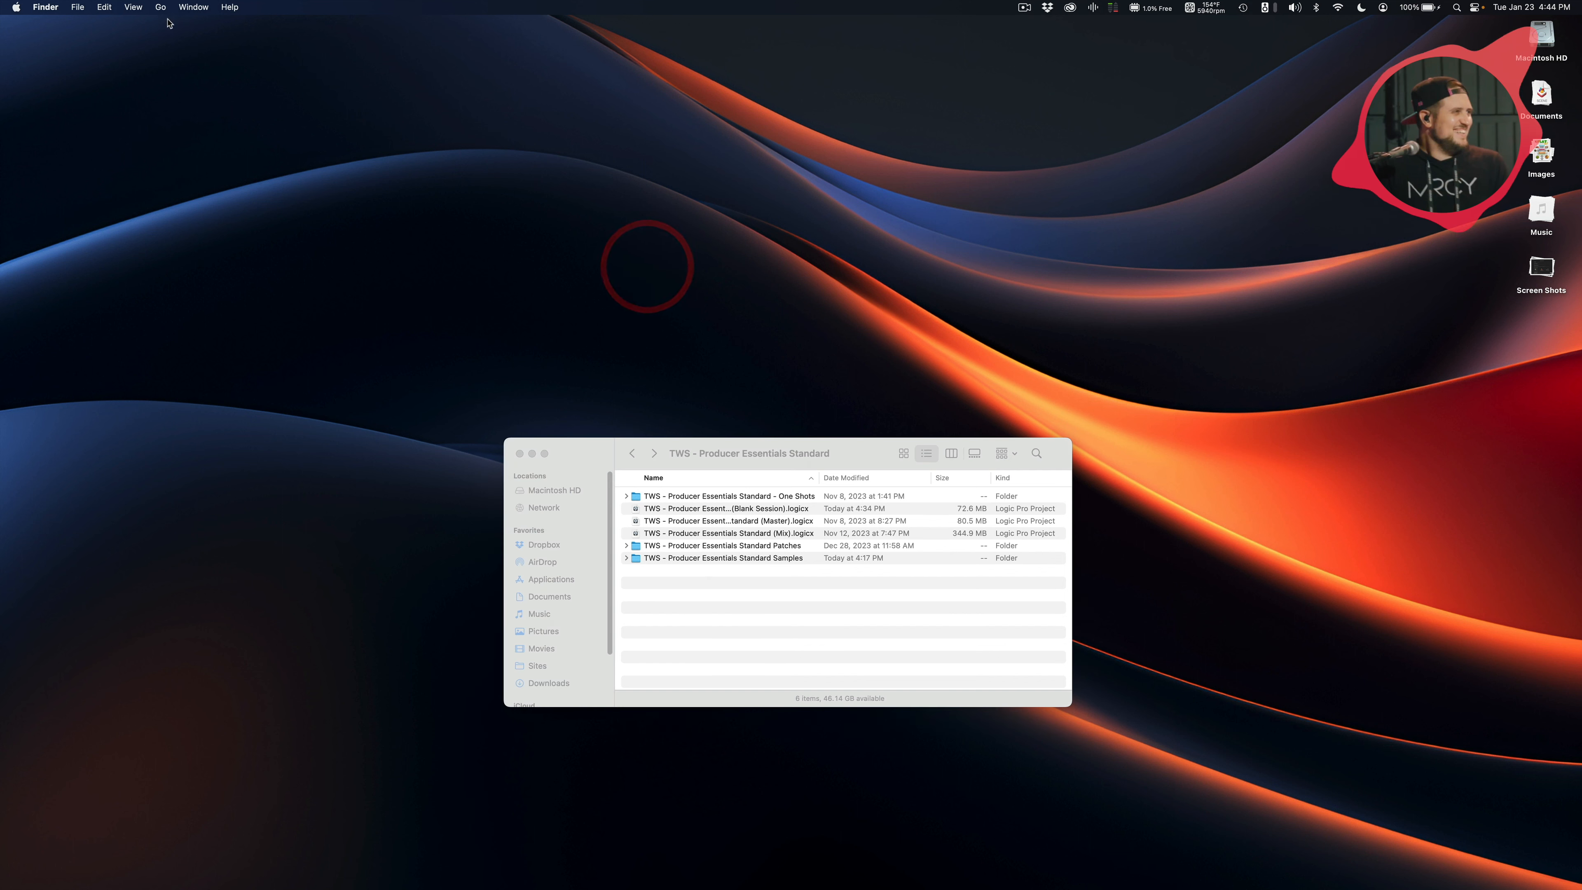
pyautogui.click(161, 7)
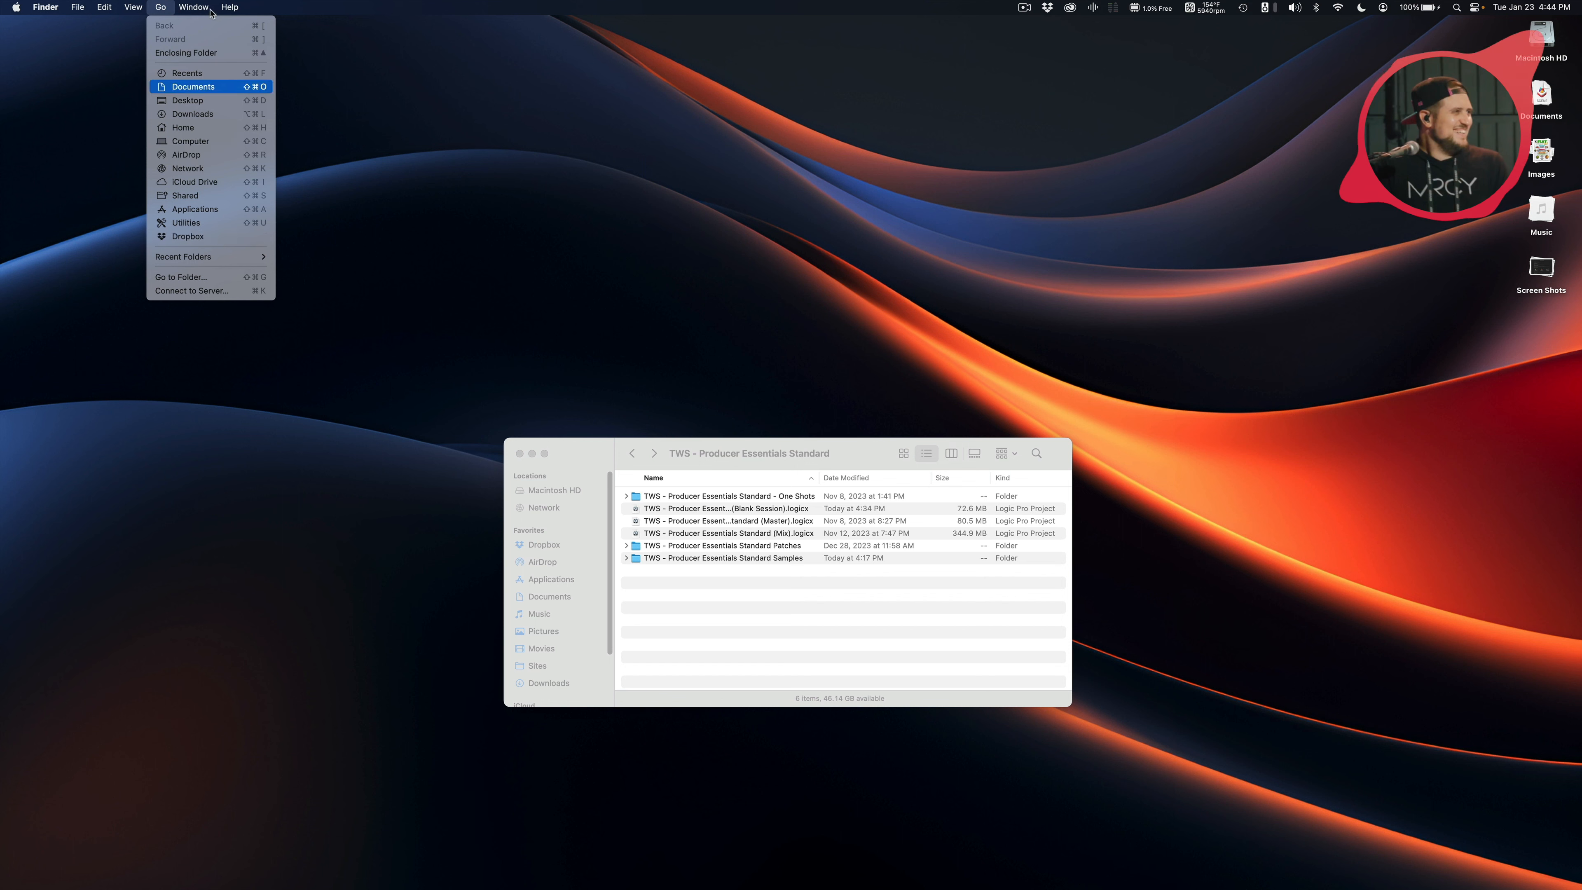
pyautogui.click(177, 127)
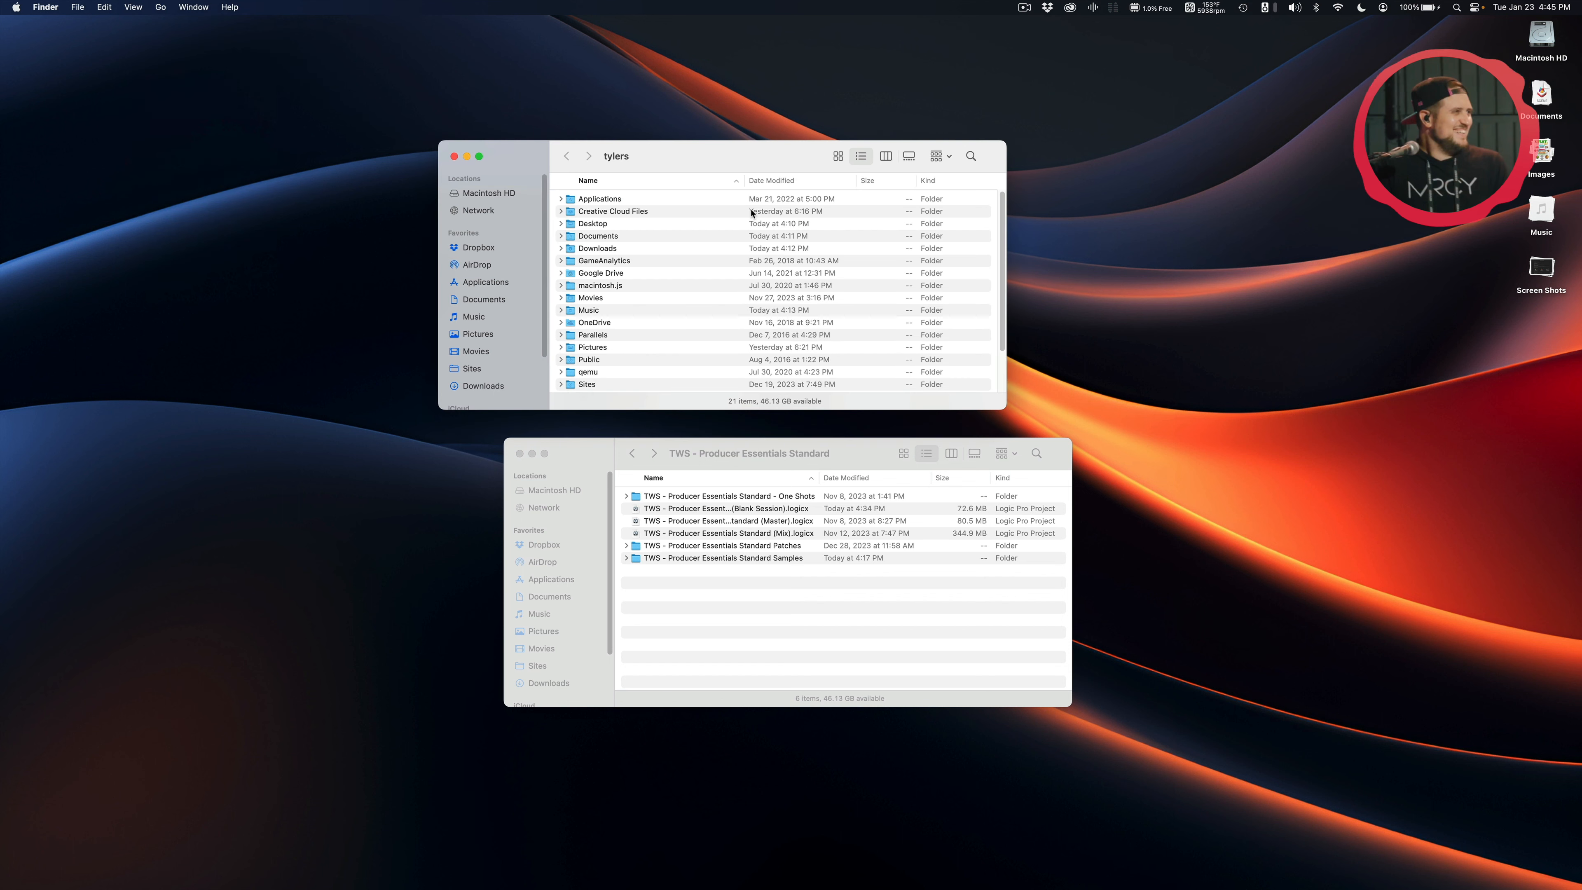
pyautogui.moveTo(719, 156); pyautogui.dragTo(705, 140)
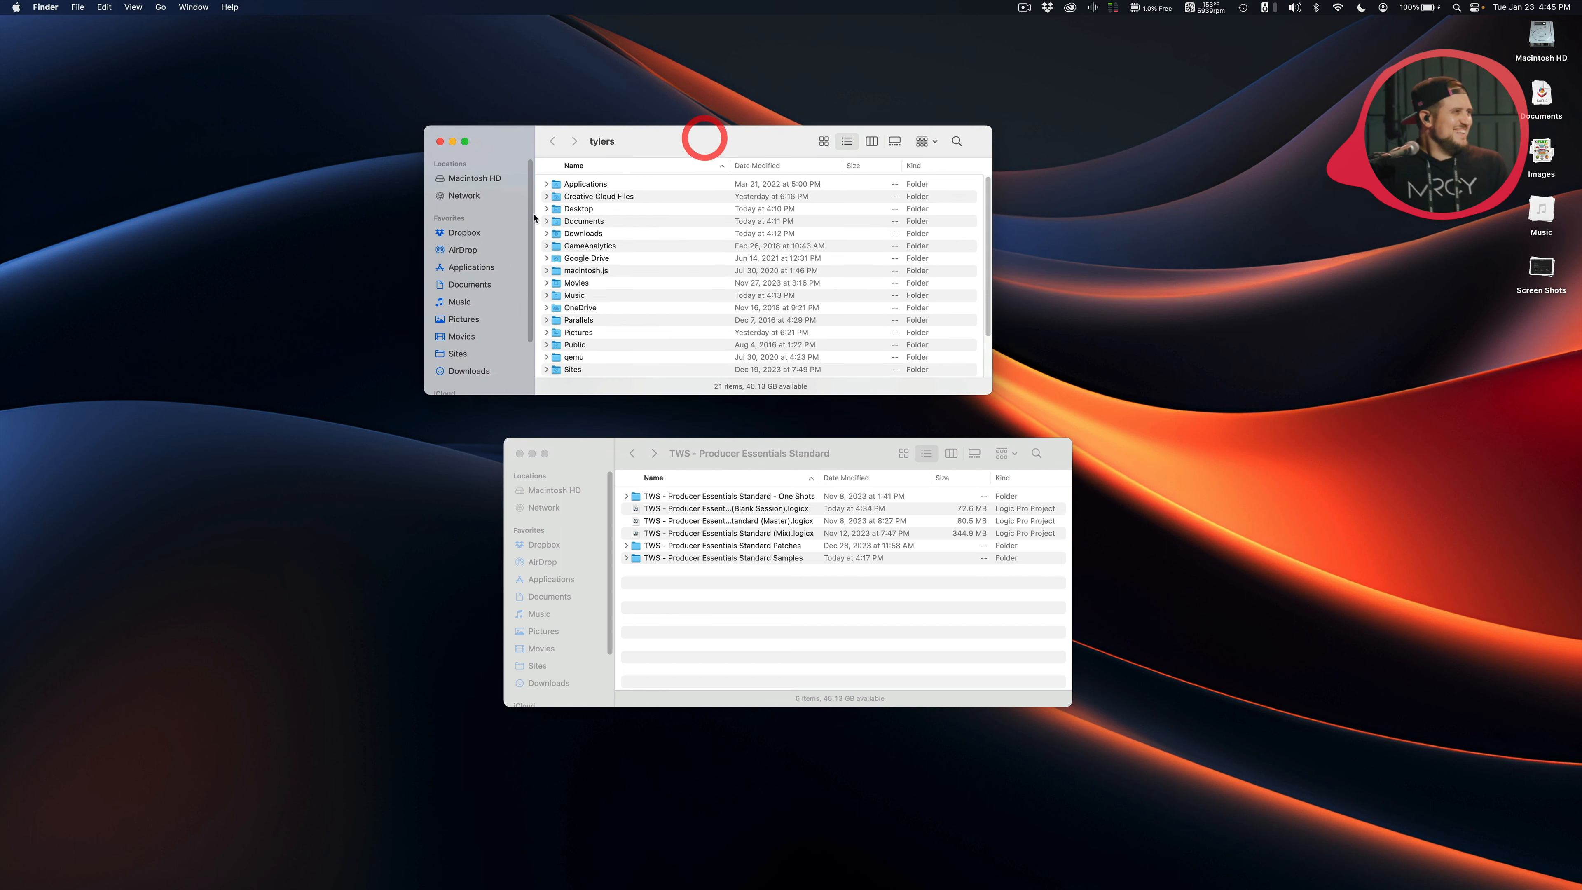
# Open the Audio Music Apps folder inside the home folder's Music folder
pyautogui.doubleClick(592, 295)
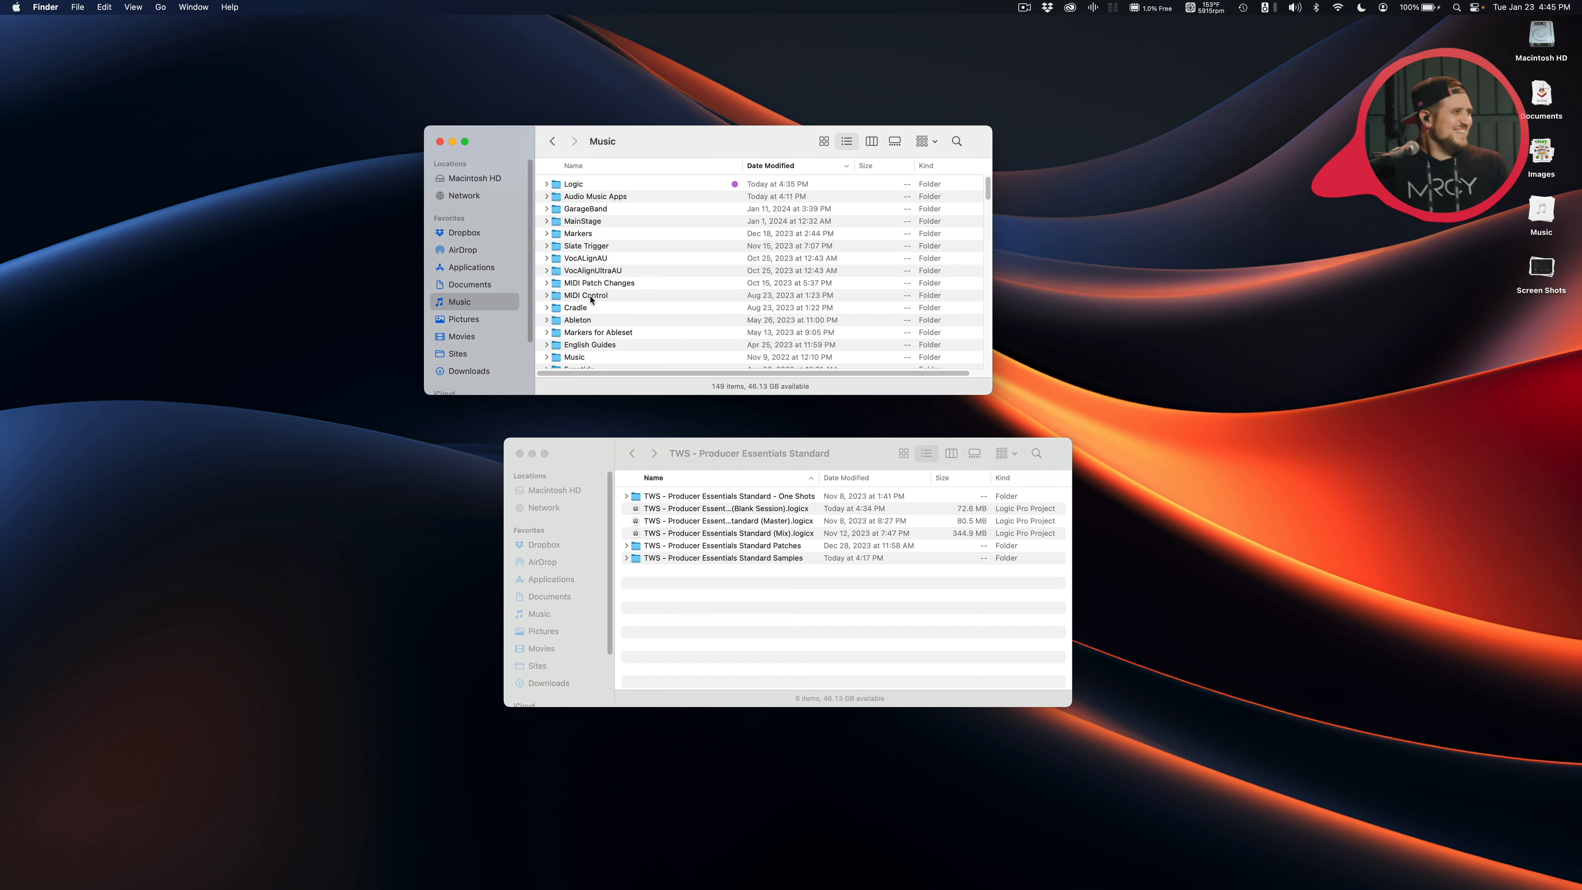
pyautogui.click(599, 197)
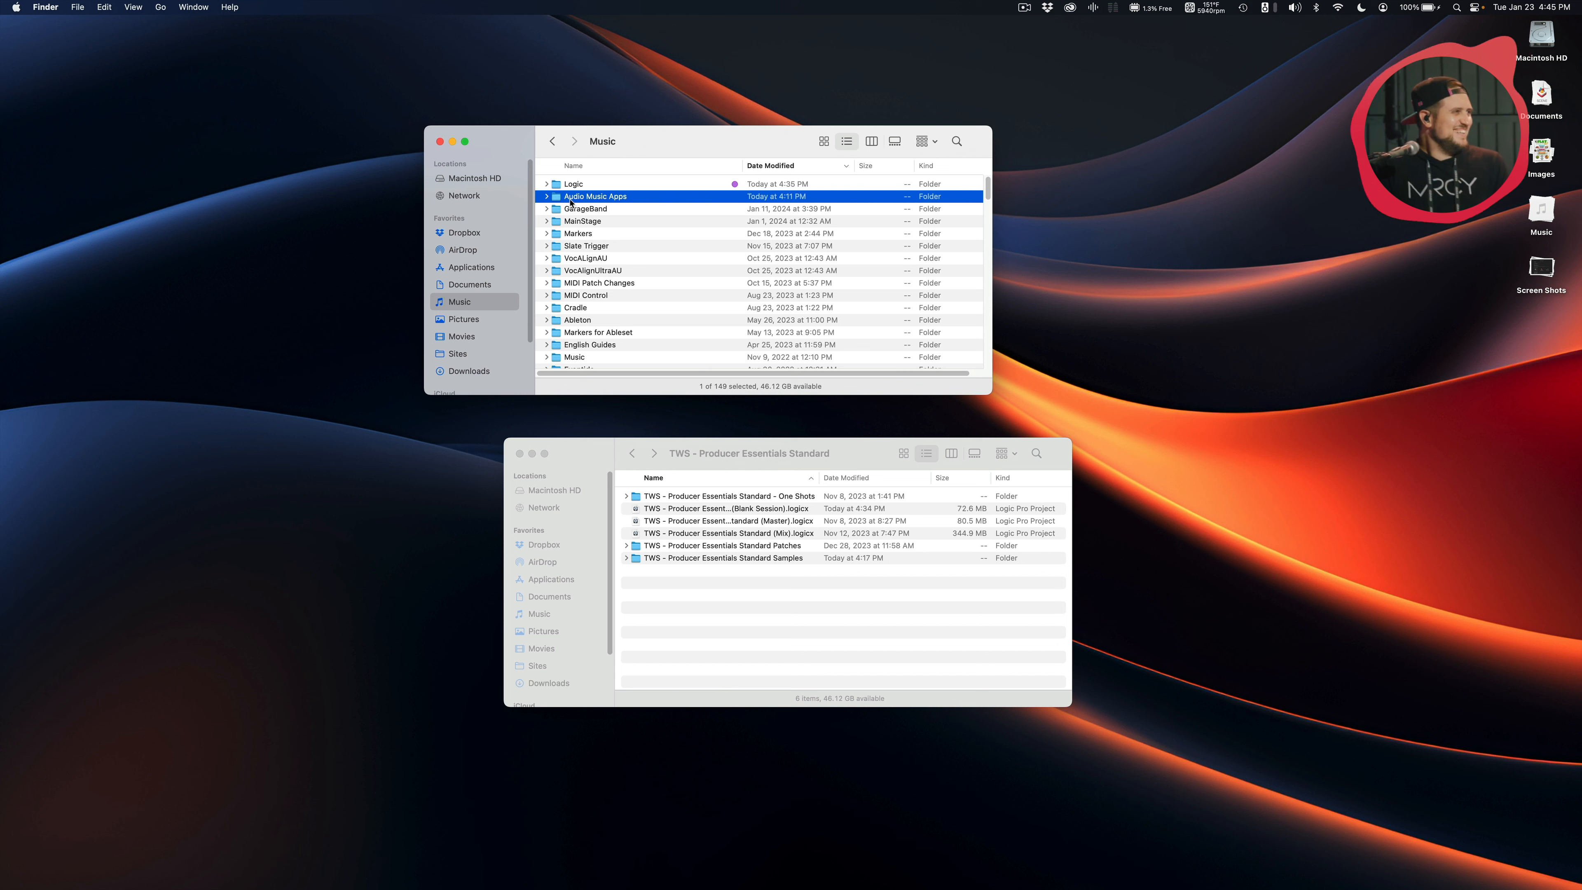
pyautogui.doubleClick(641, 198)
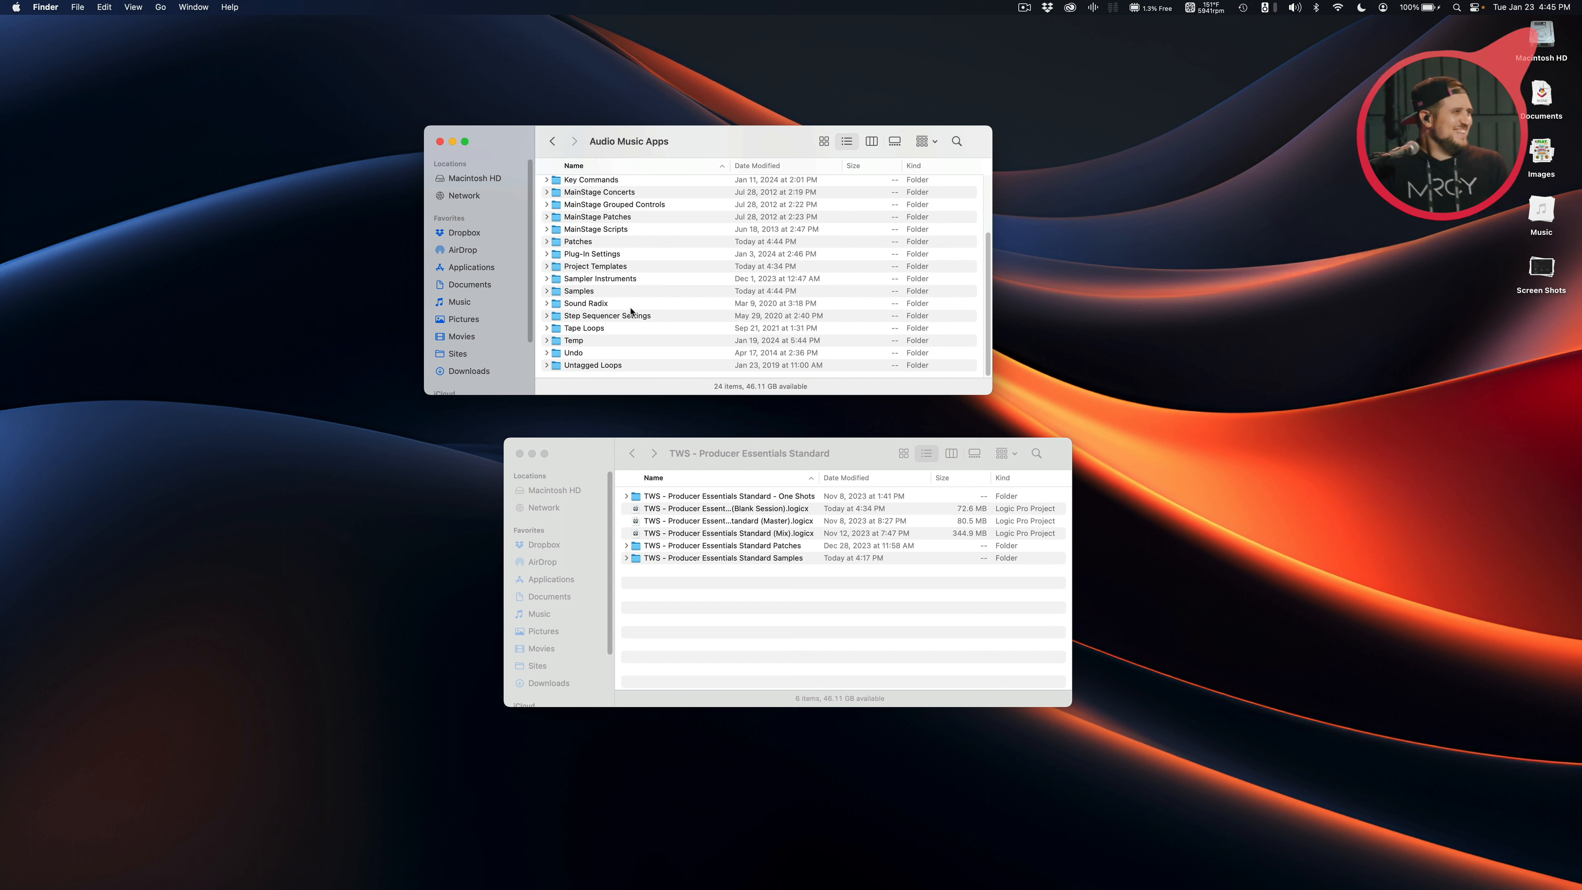
# Move the TWS - Producer Essentials Standard Samples folder into the Samples folder of Audio Music Apps
pyautogui.click(606, 290)
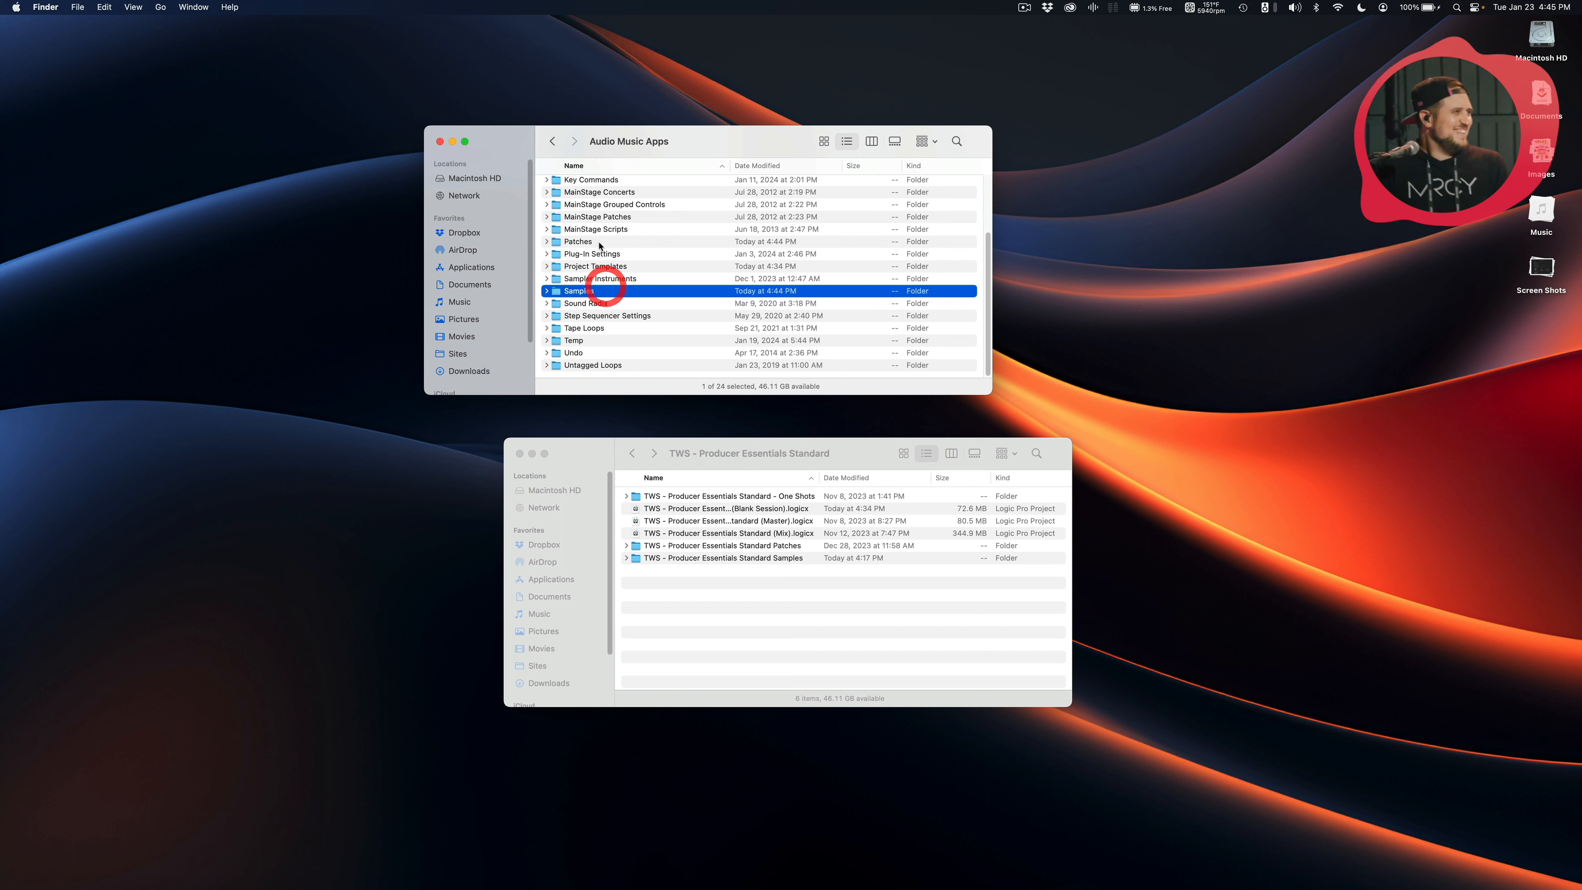
pyautogui.click(753, 573)
pyautogui.click(780, 559)
pyautogui.moveTo(790, 564); pyautogui.dragTo(582, 296)
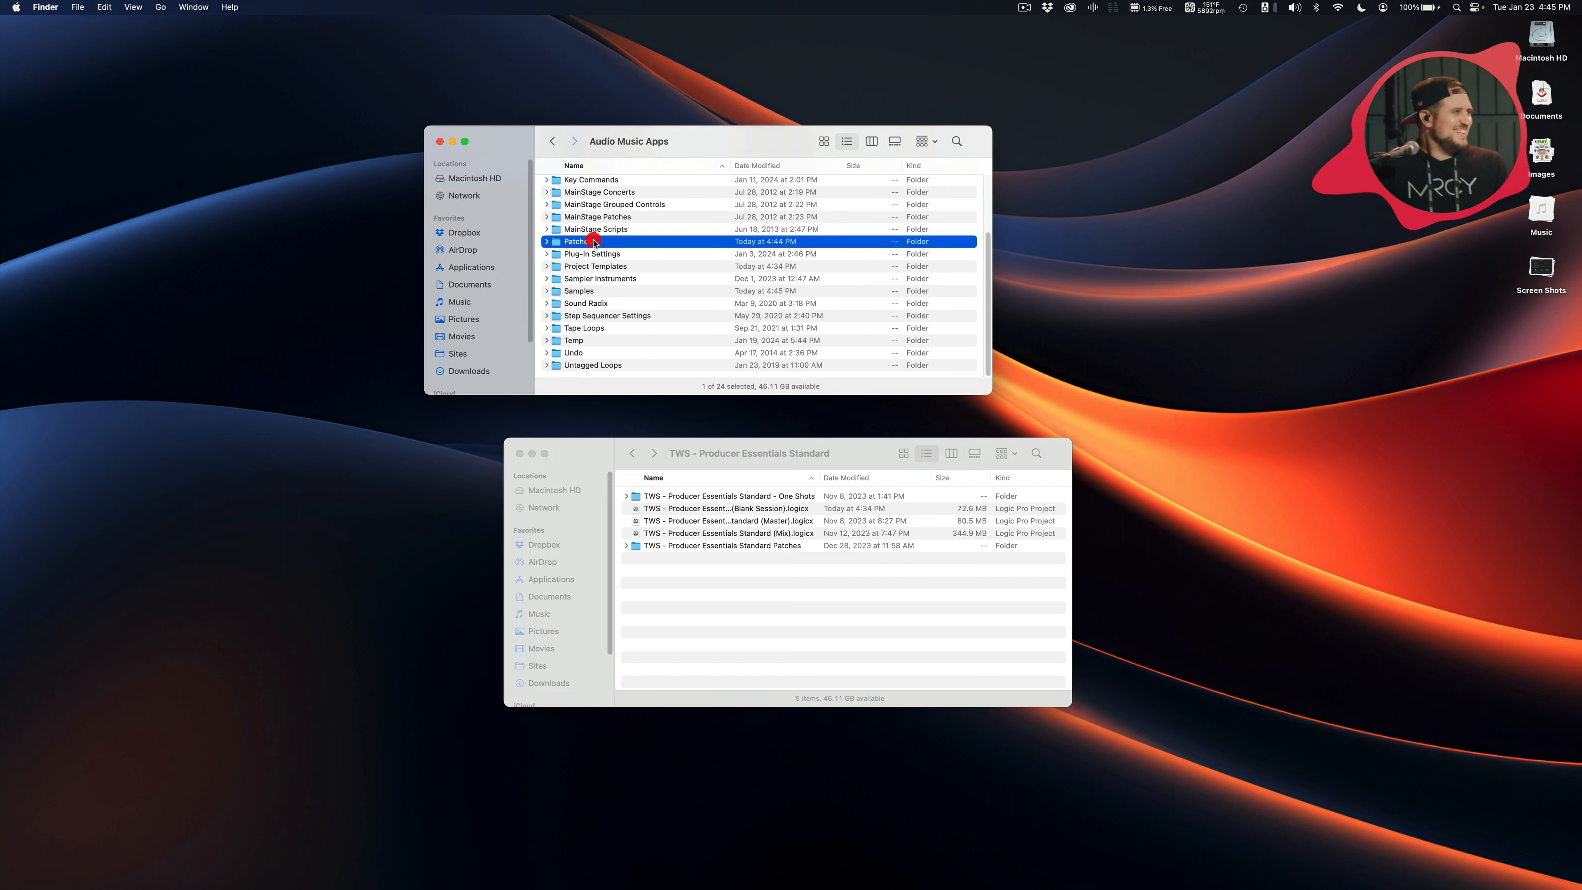
# Open the Patches folder in Audio Music Apps and move the TWS - Producer Essentials Standard Patches folder into its Instrument folder
pyautogui.doubleClick(580, 241)
pyautogui.click(587, 209)
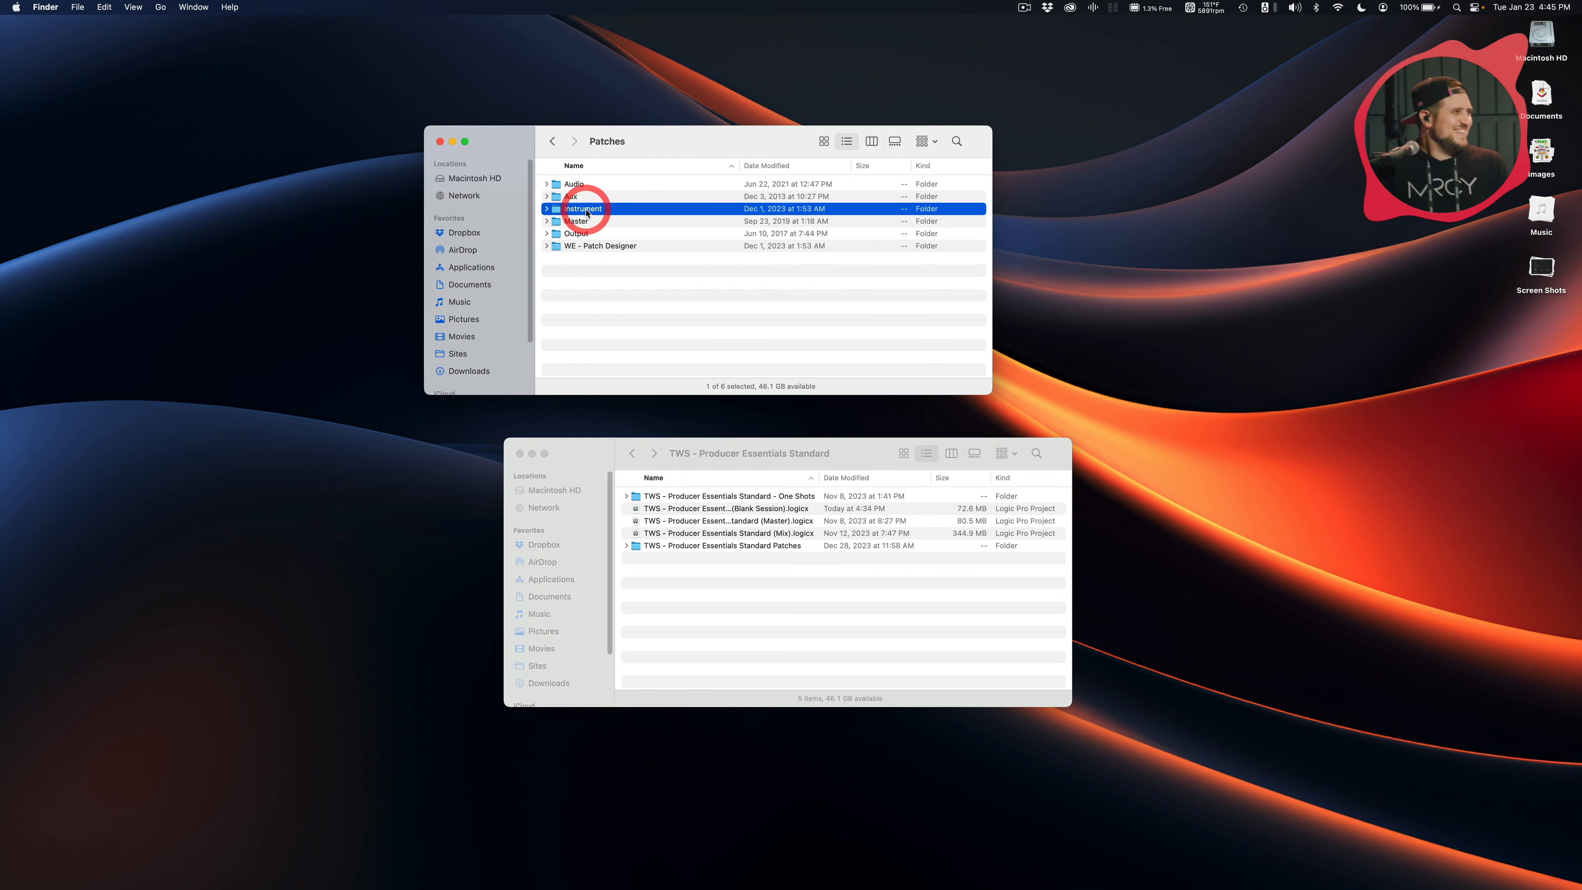
pyautogui.moveTo(750, 547); pyautogui.dragTo(585, 210)
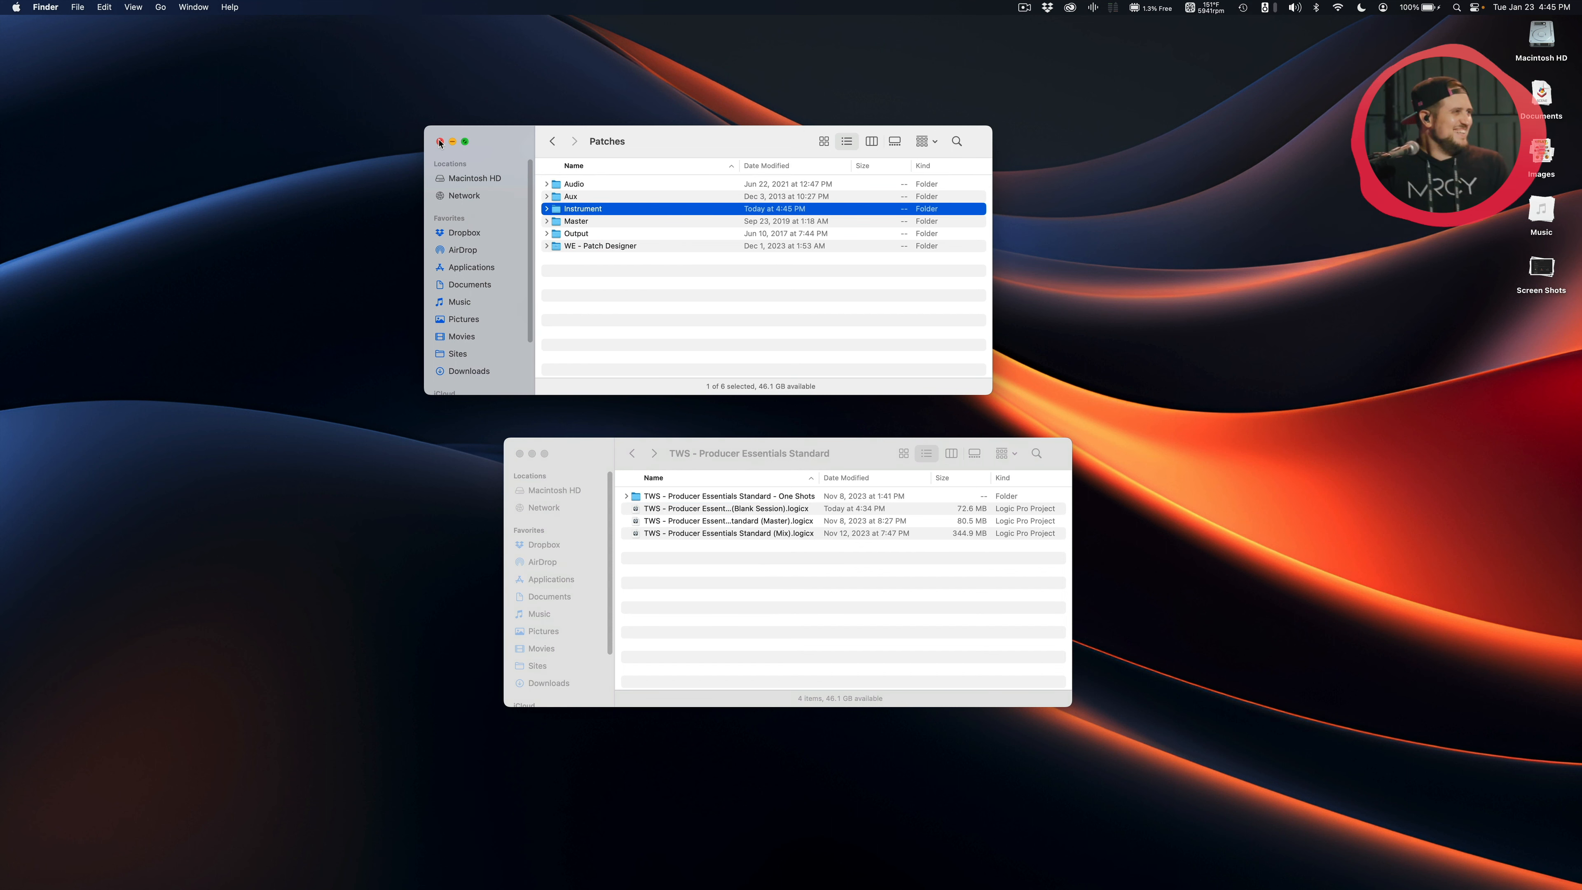
# Close the Patches window and reposition the remaining TWS - Producer Essentials Standard window
pyautogui.click(440, 142)
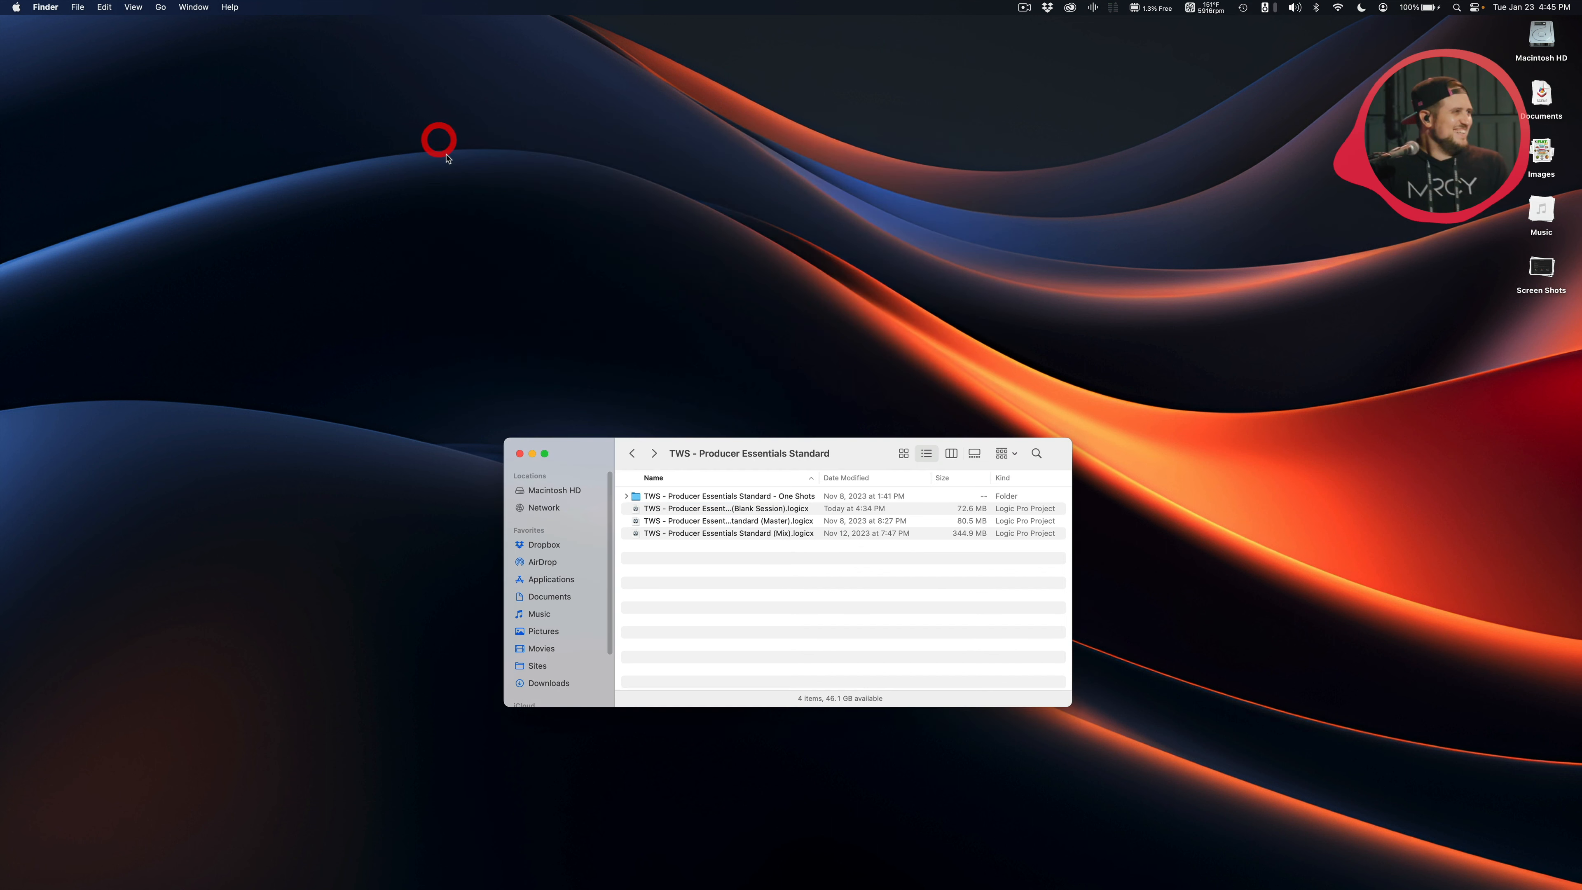
pyautogui.click(444, 155)
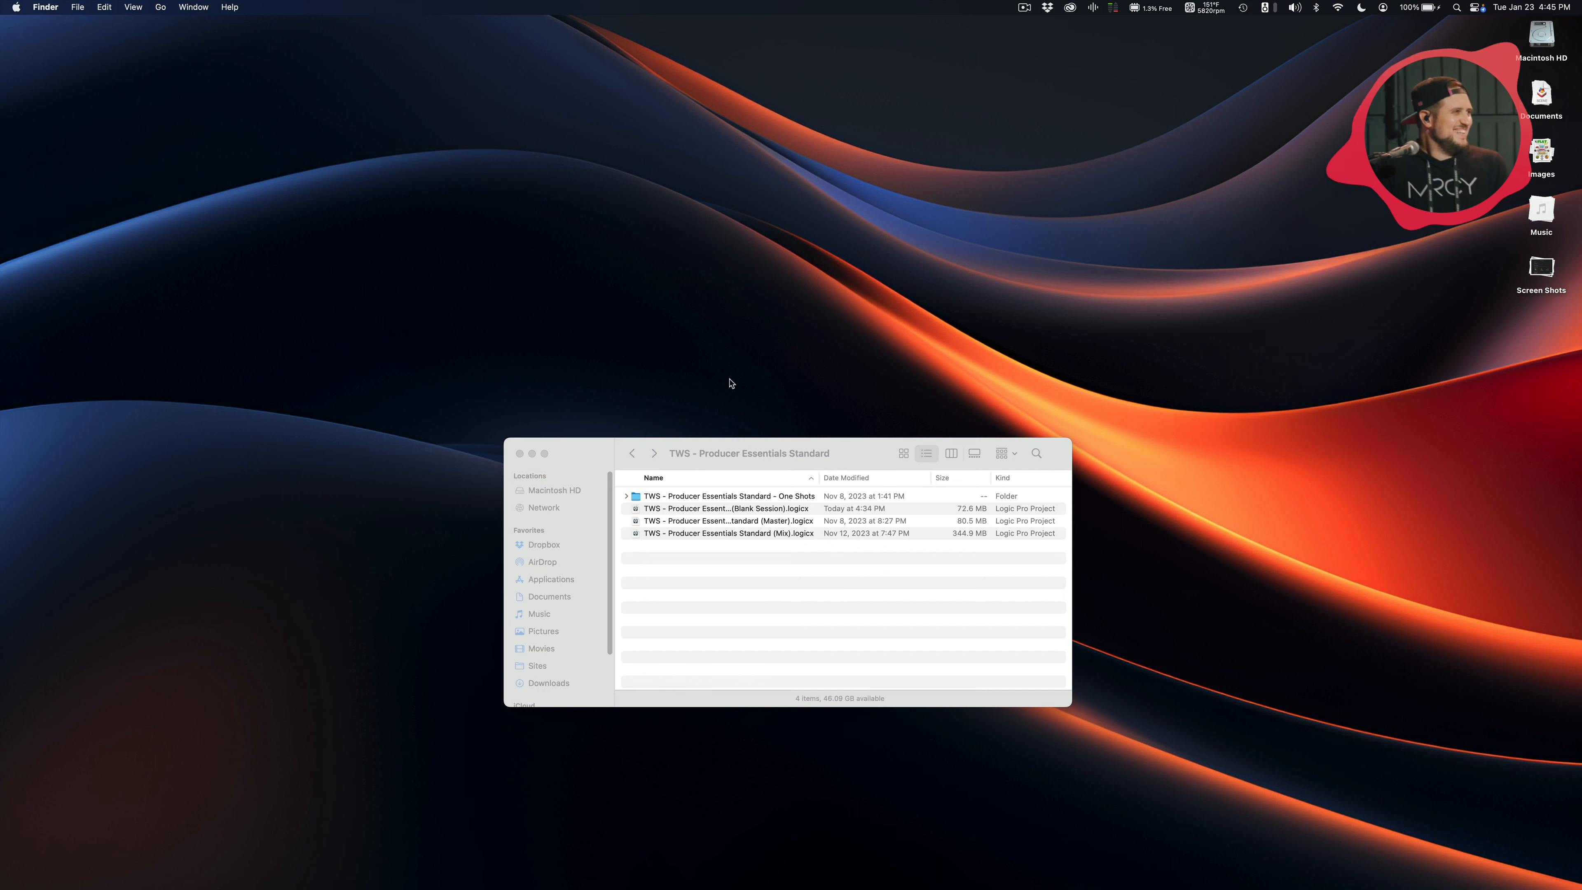
pyautogui.moveTo(872, 444); pyautogui.dragTo(853, 428)
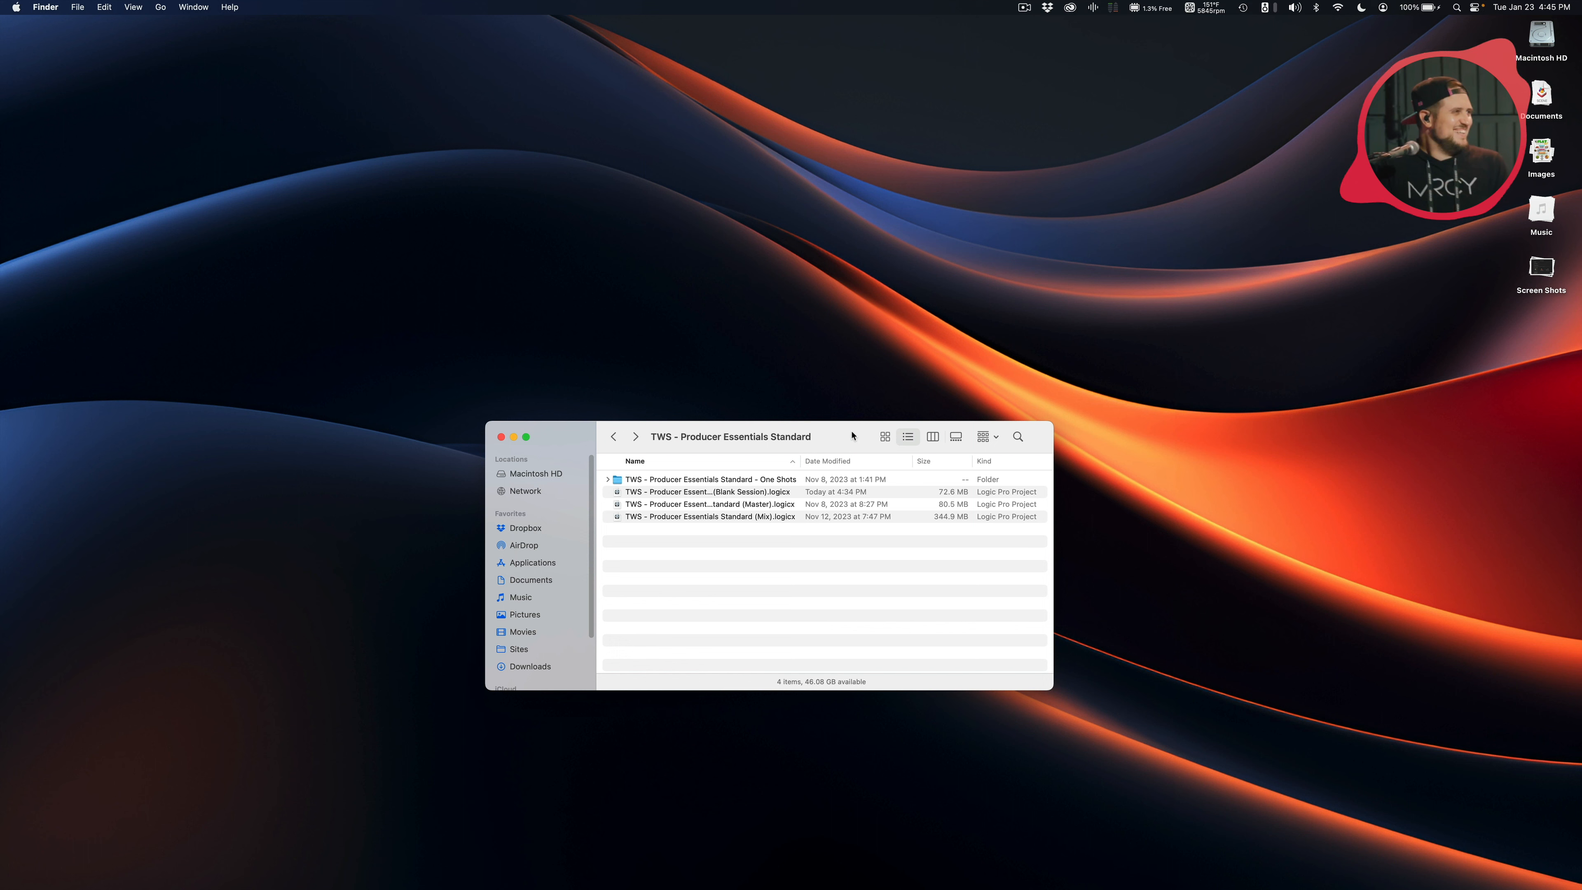
# Highlight the Blank Session, Master and Mix projects in the TWS - Producer Essentials Standard folder and clear the selection
pyautogui.click(714, 516)
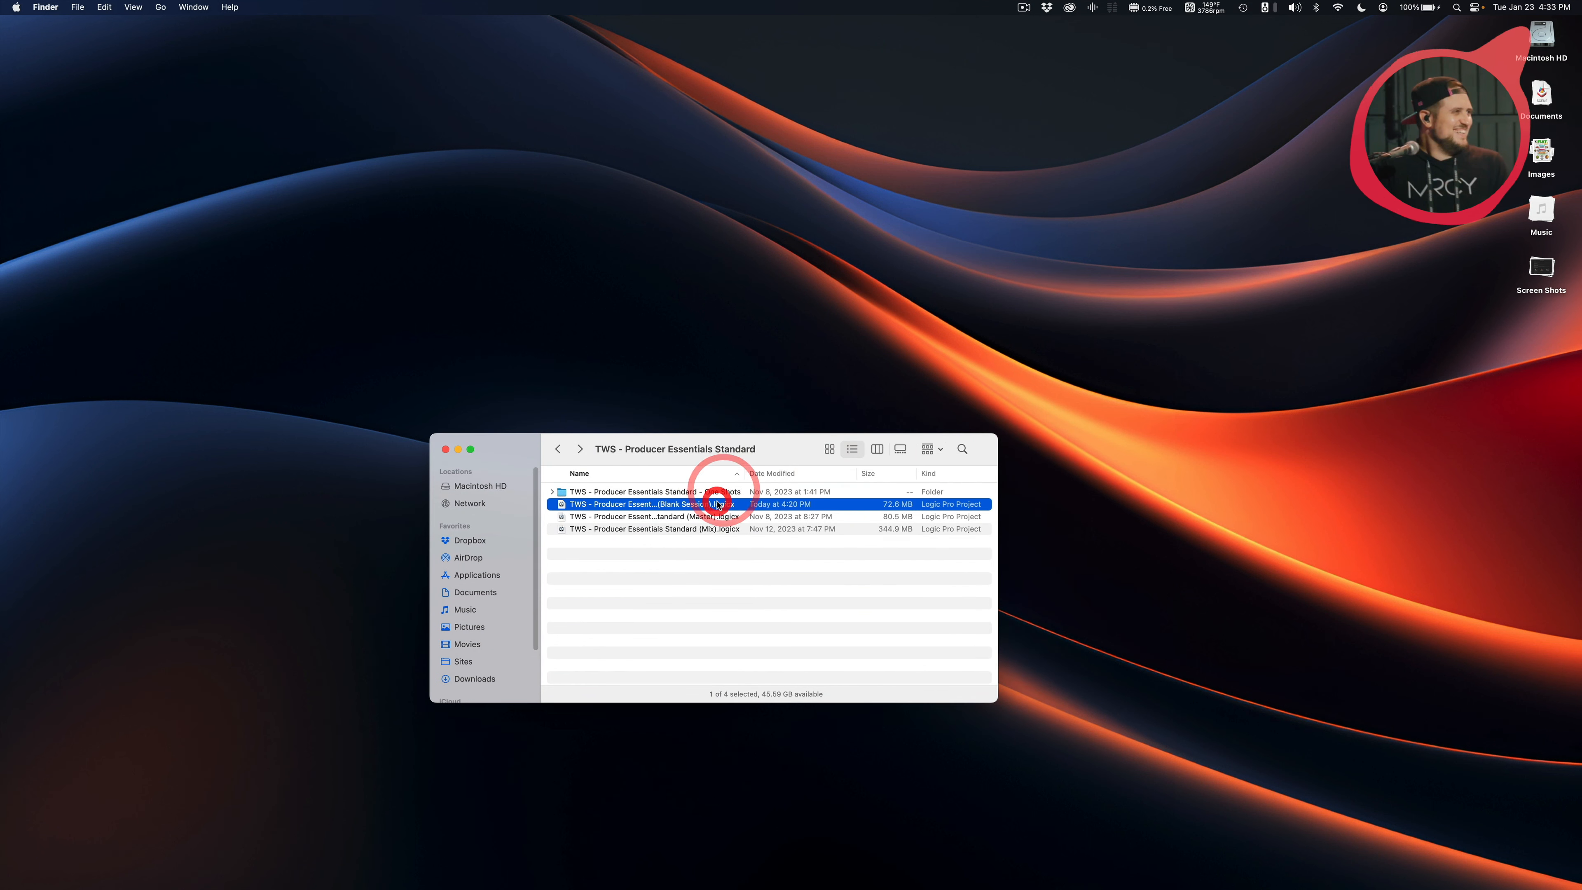
pyautogui.click(712, 563)
pyautogui.moveTo(712, 563); pyautogui.dragTo(713, 505)
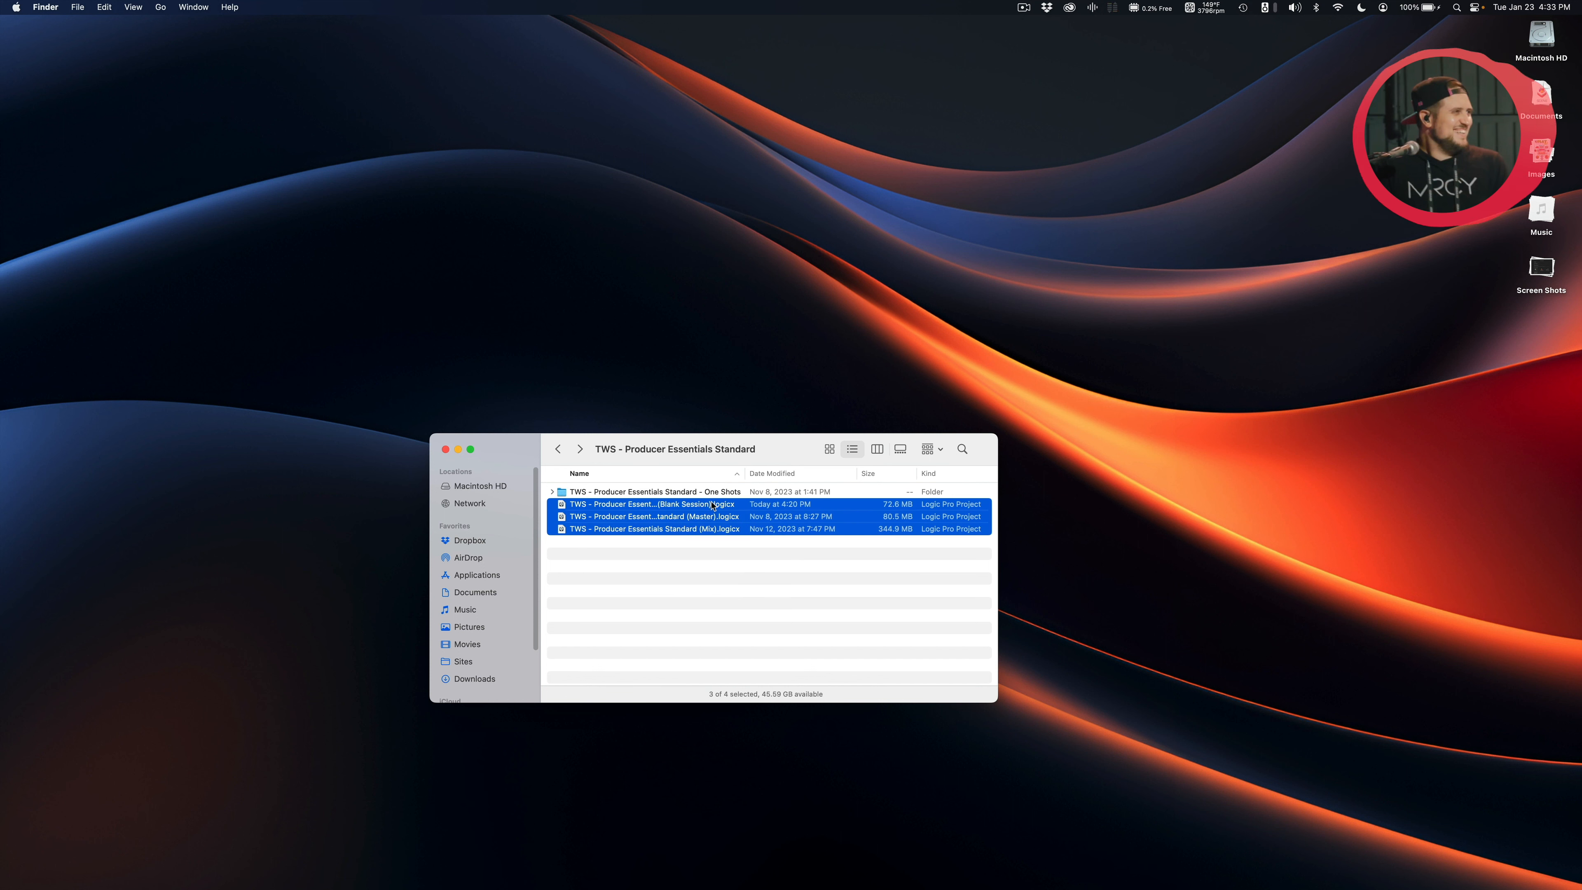
pyautogui.click(704, 557)
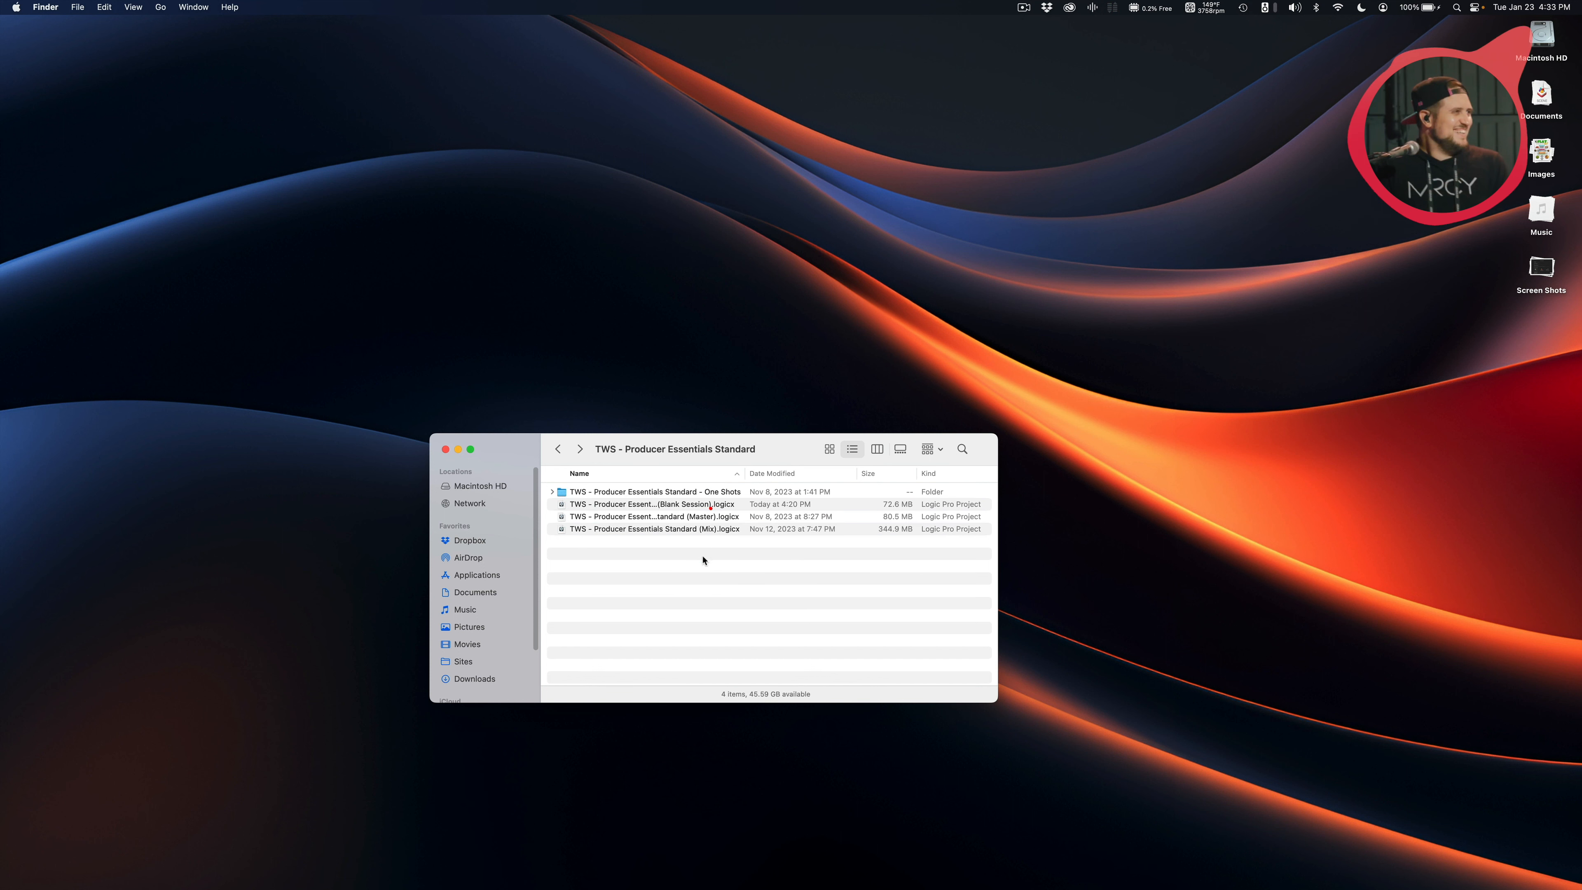
pyautogui.click(711, 517)
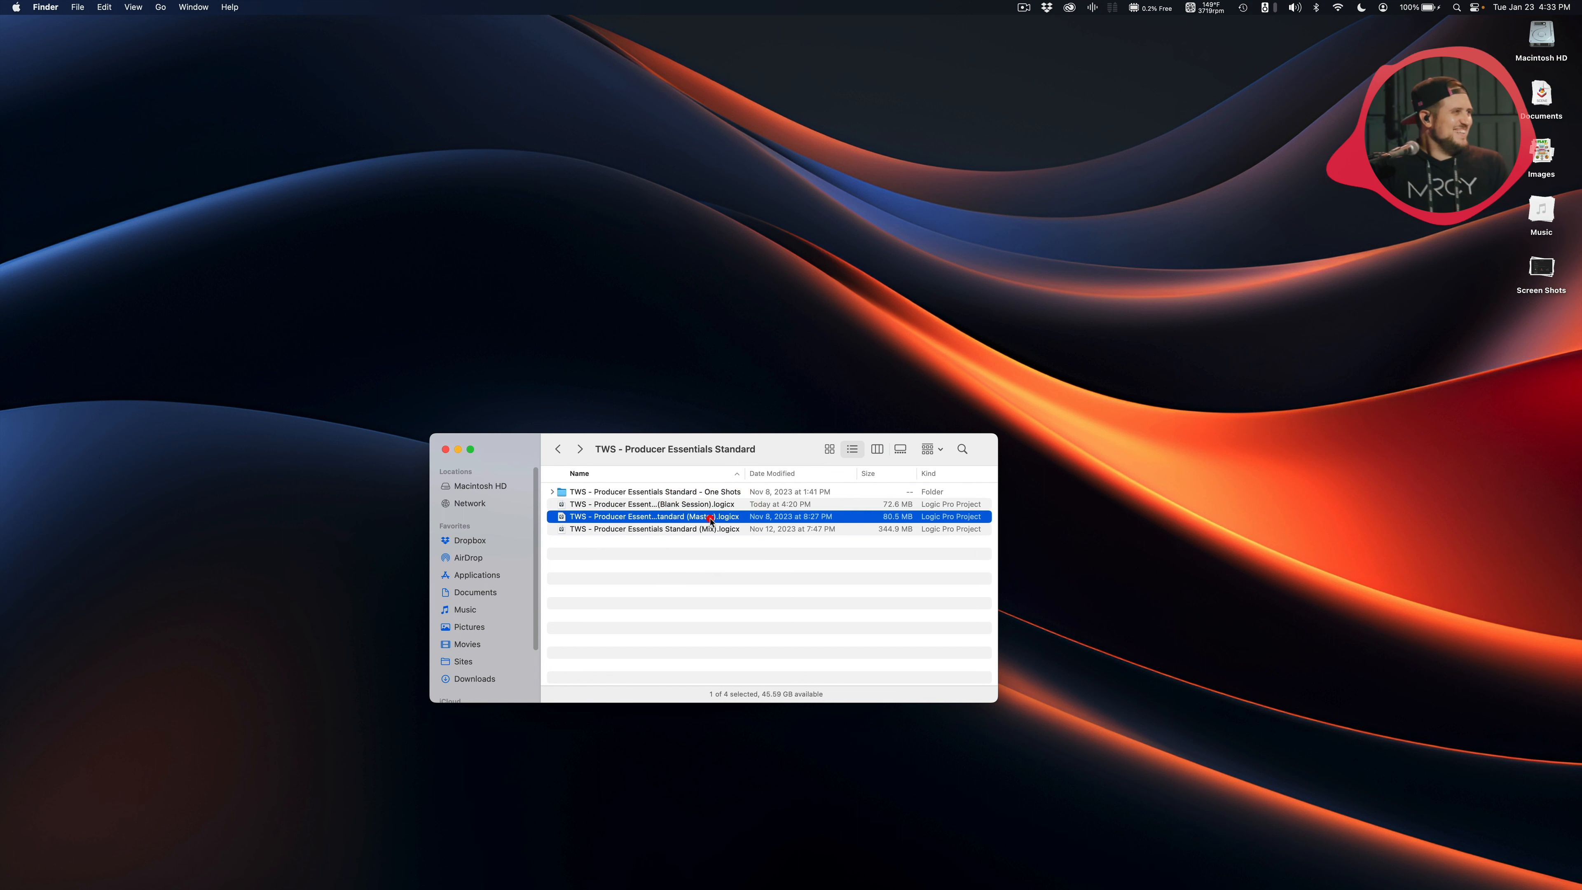
pyautogui.click(707, 547)
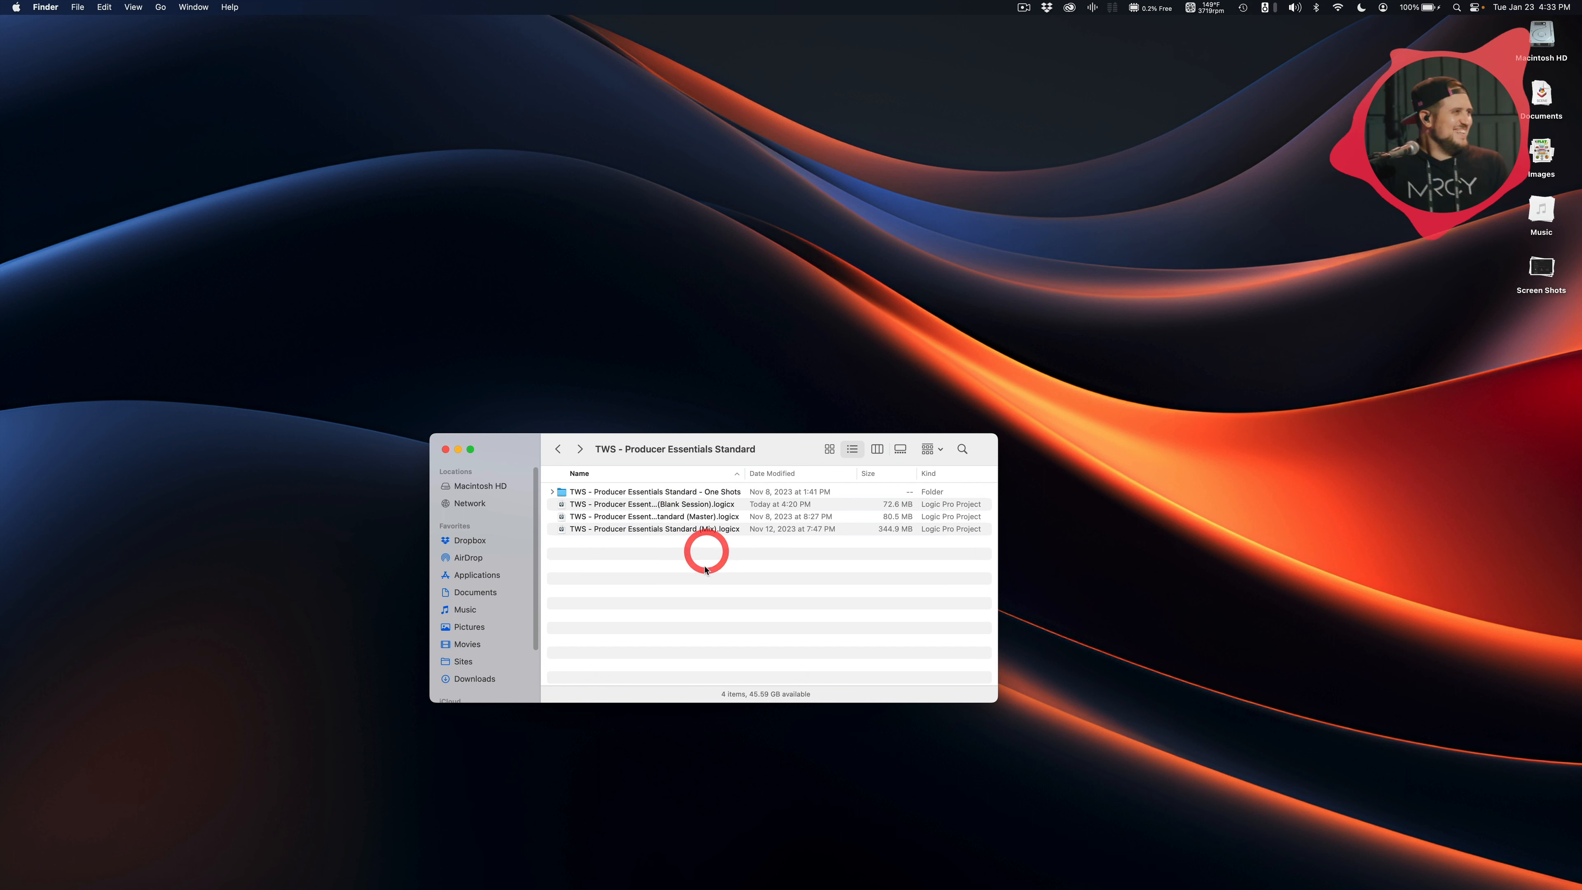
# Open the TWS - Producer Essentials Standard (Blank Session) project in Logic Pro and look over its track stacks
pyautogui.click(707, 506)
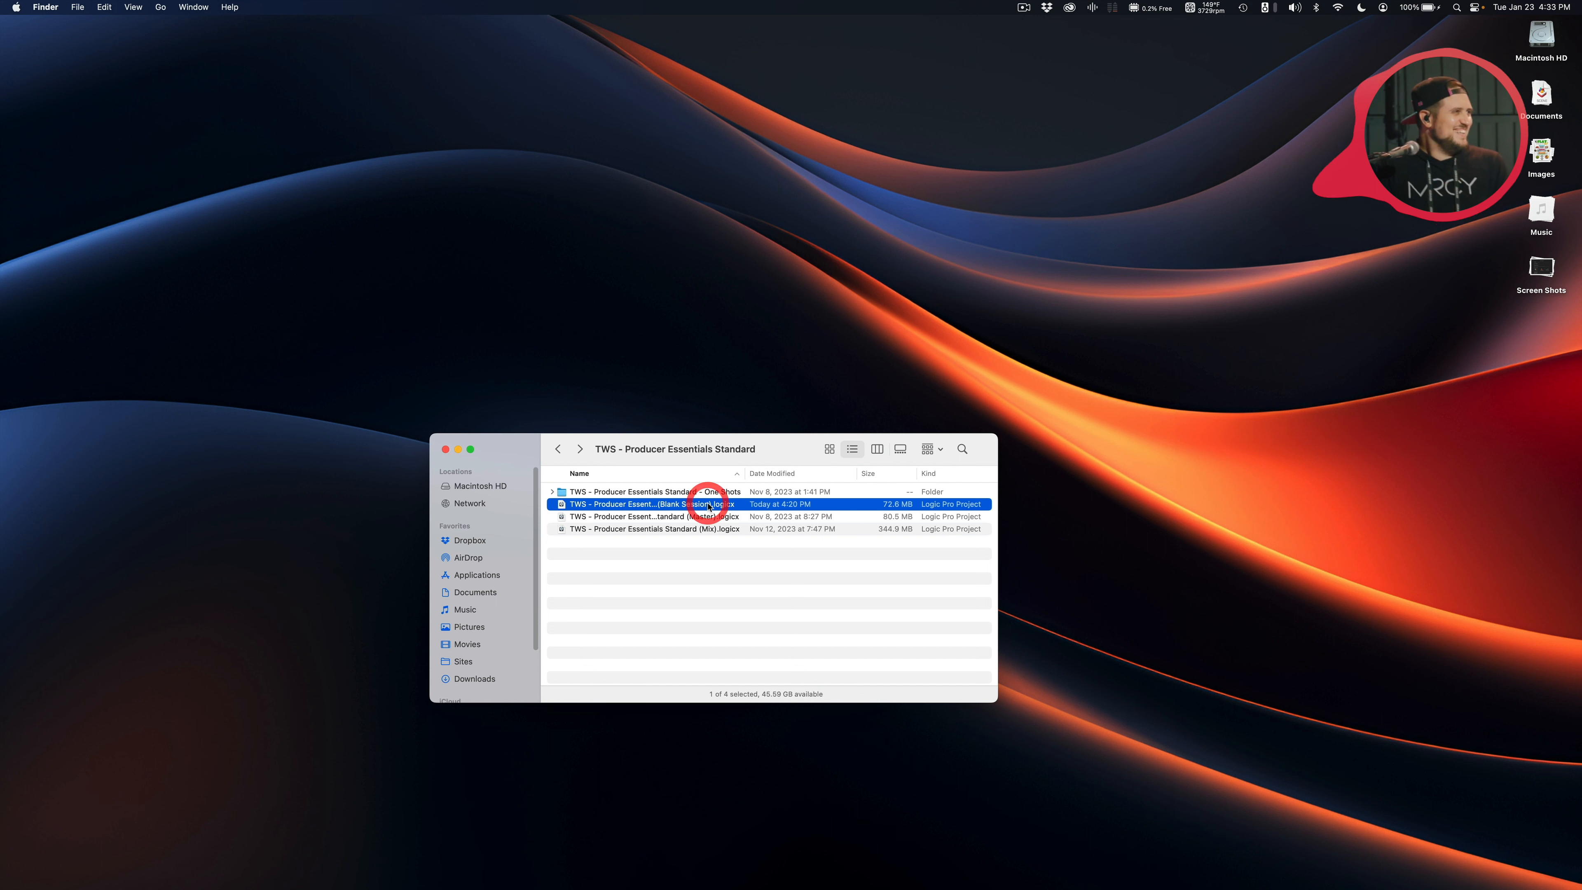
pyautogui.doubleClick(705, 509)
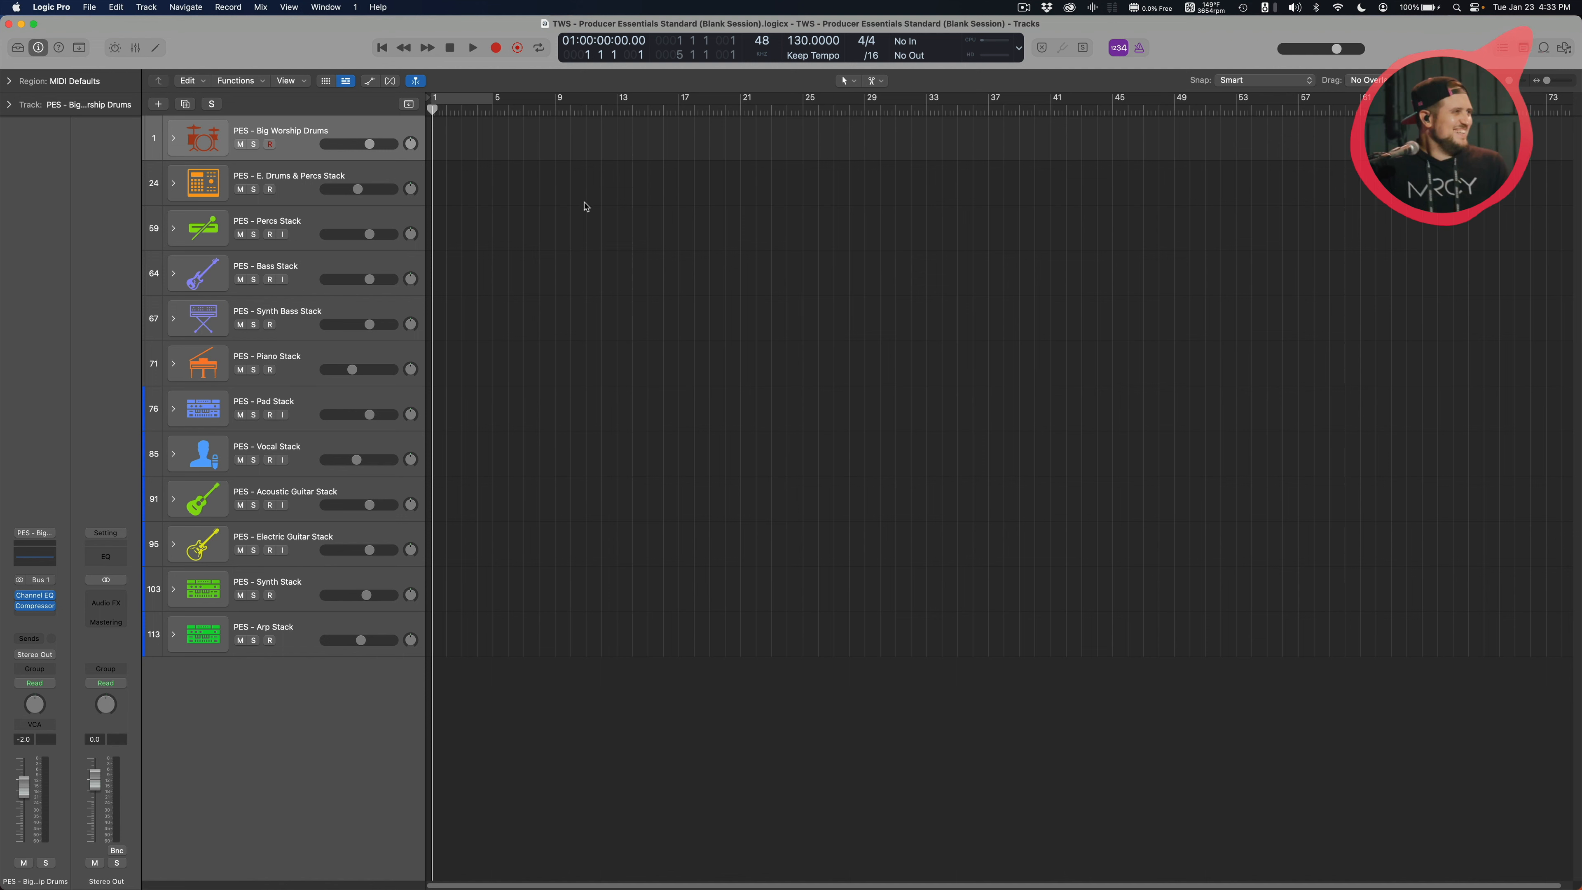
pyautogui.click(548, 481)
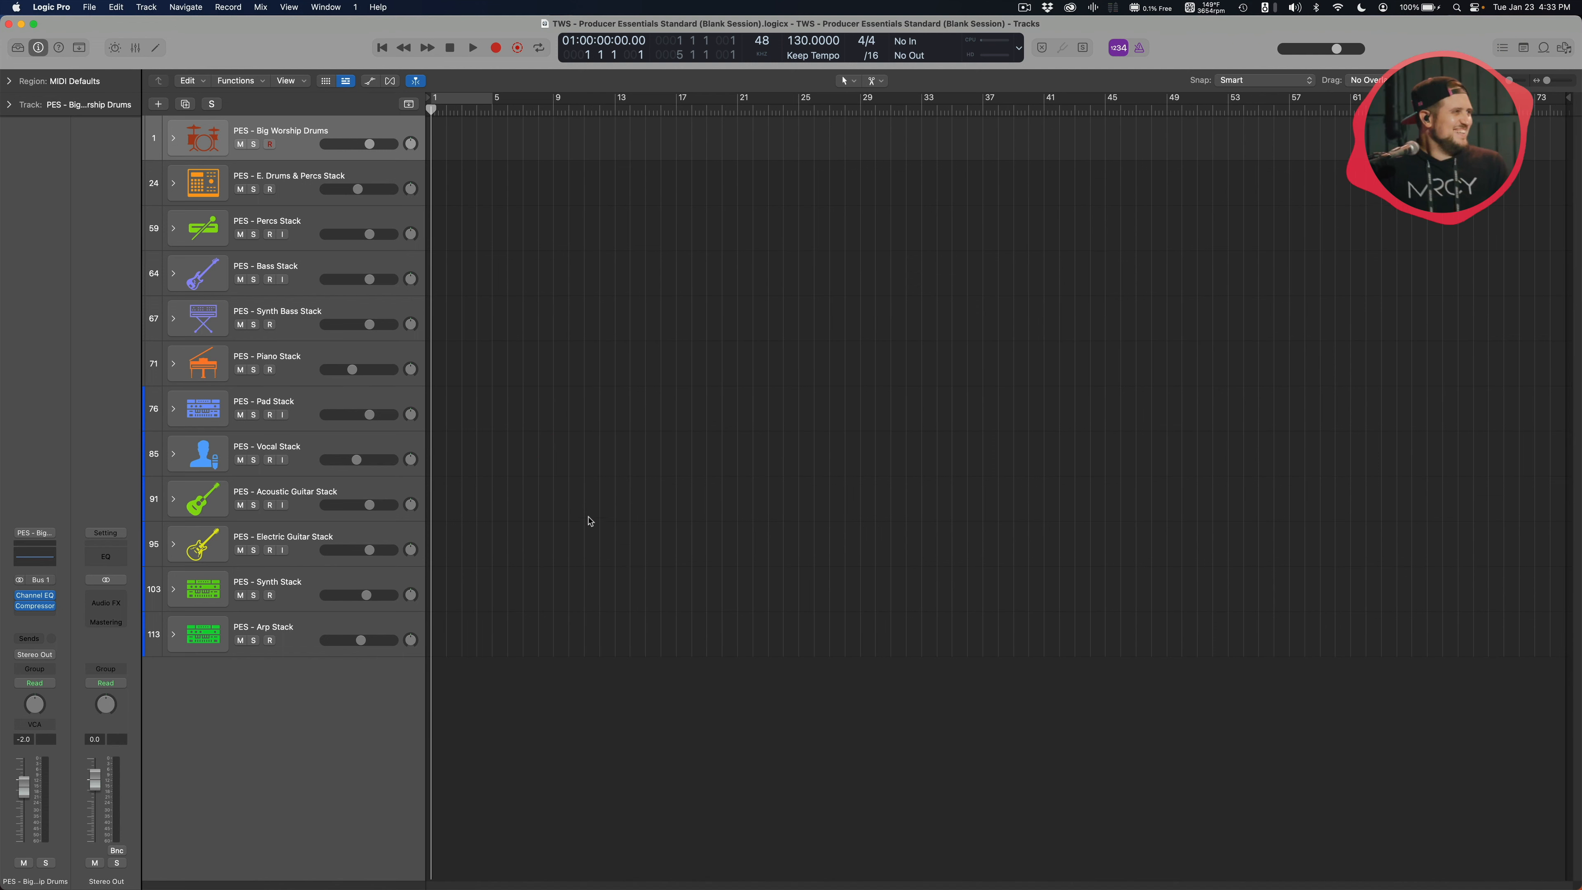
pyautogui.scroll(5, 591, 521)
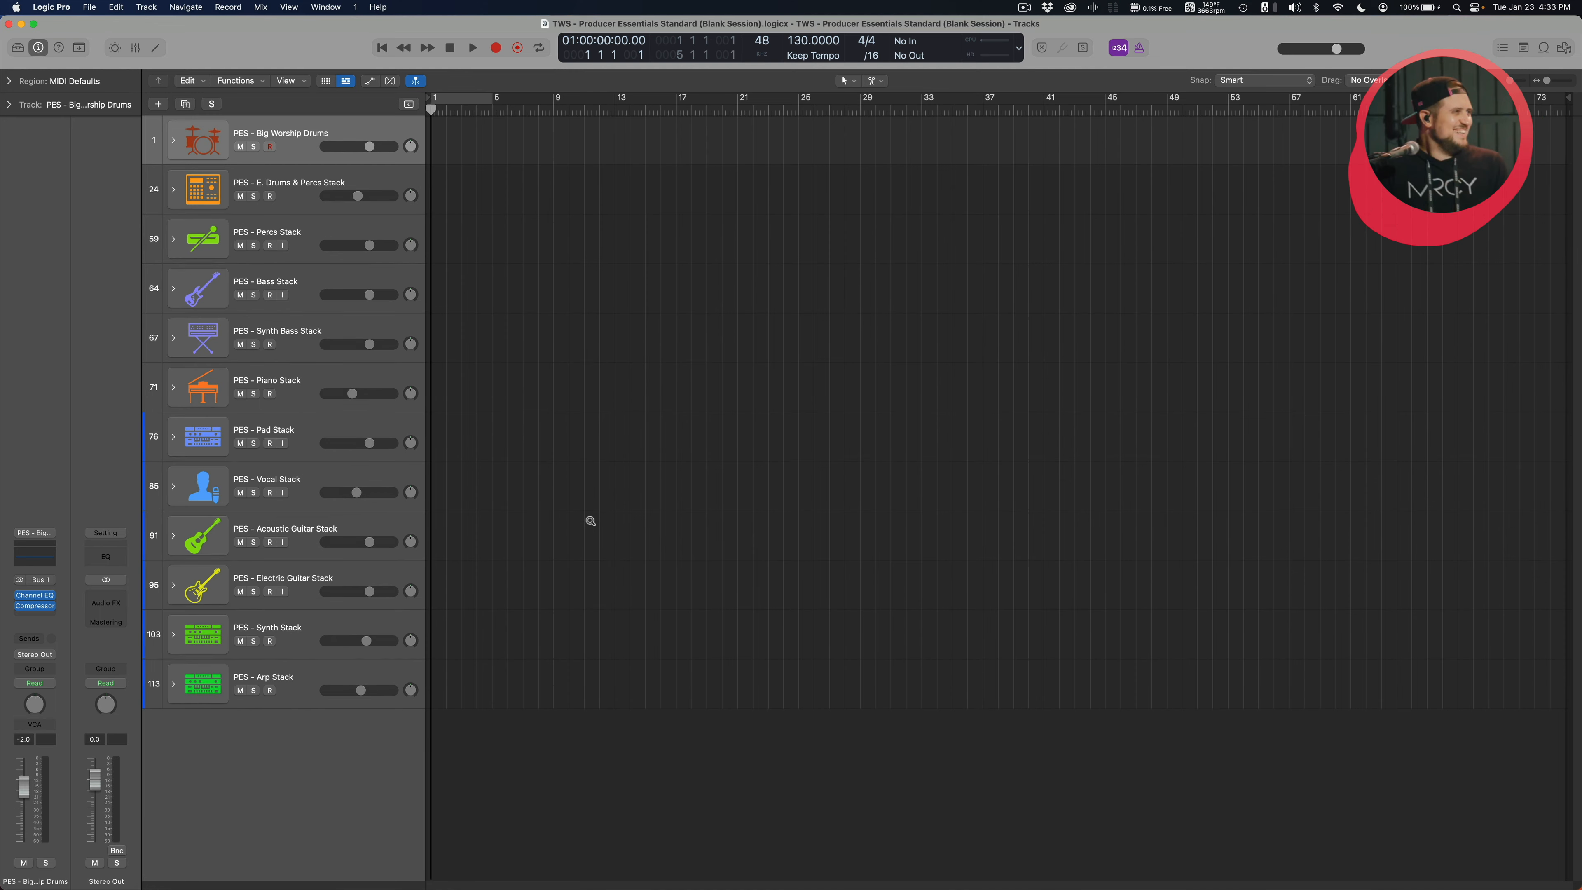
pyautogui.scroll(-4, 591, 521)
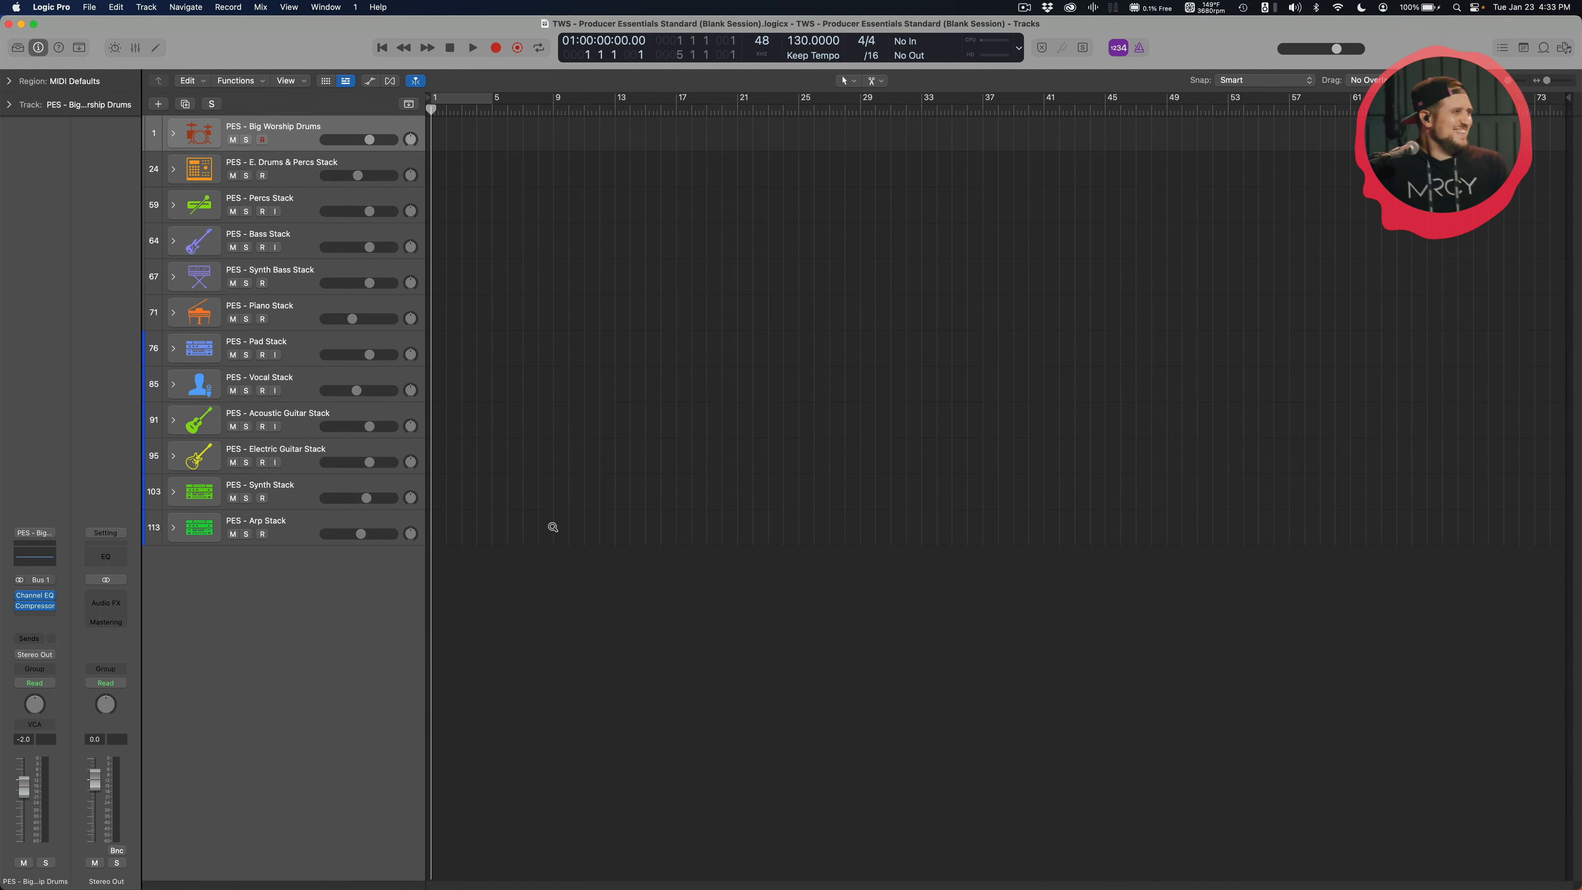
pyautogui.scroll(2, 305, 471)
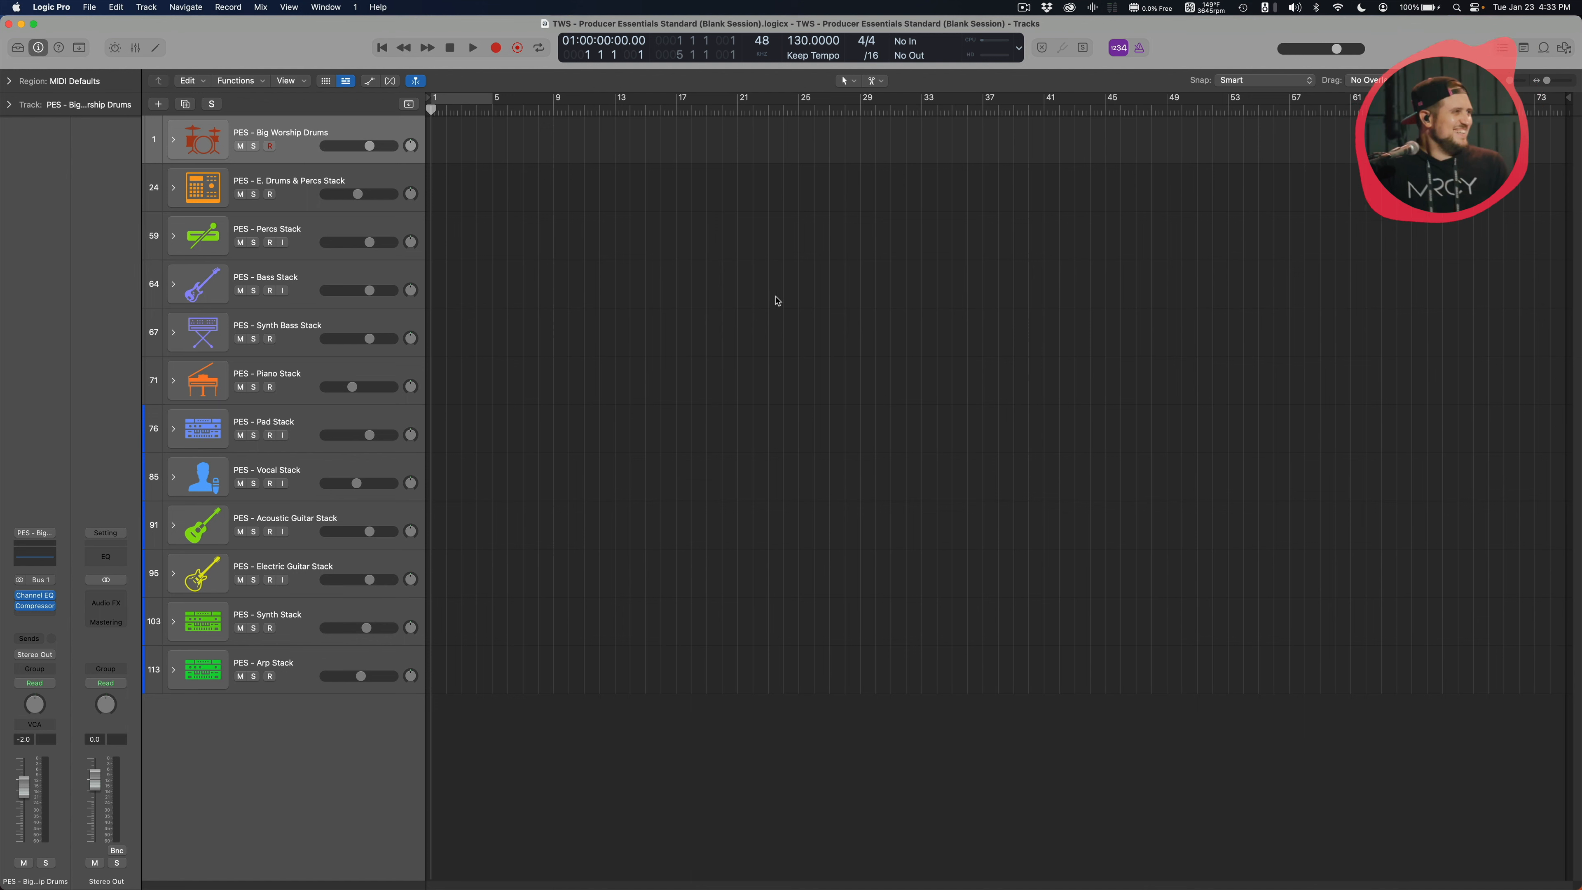
pyautogui.click(786, 316)
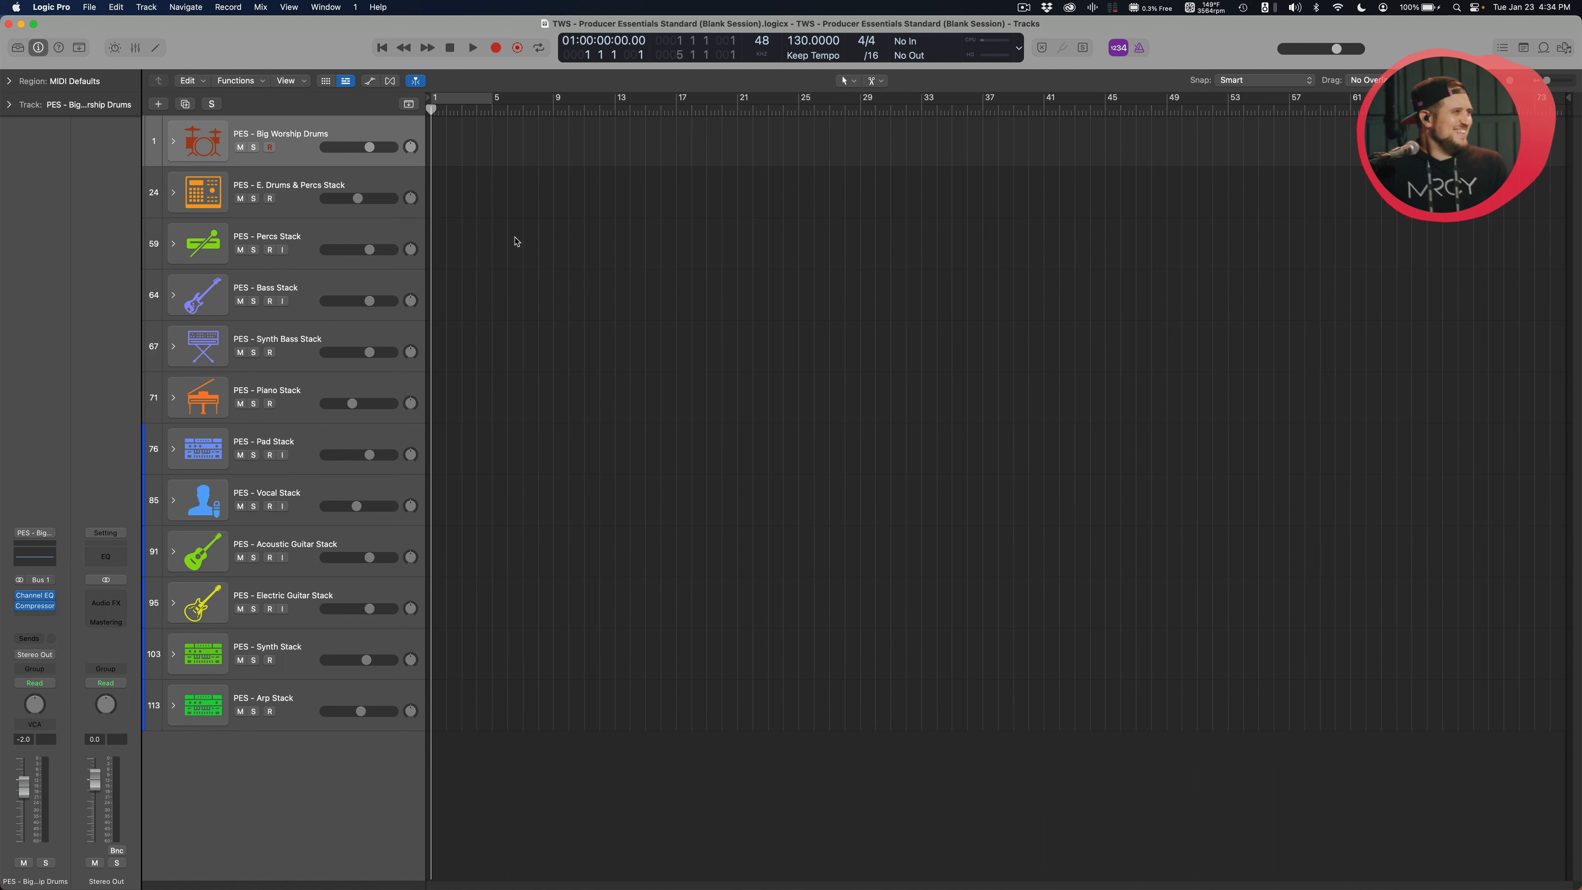
pyautogui.click(530, 242)
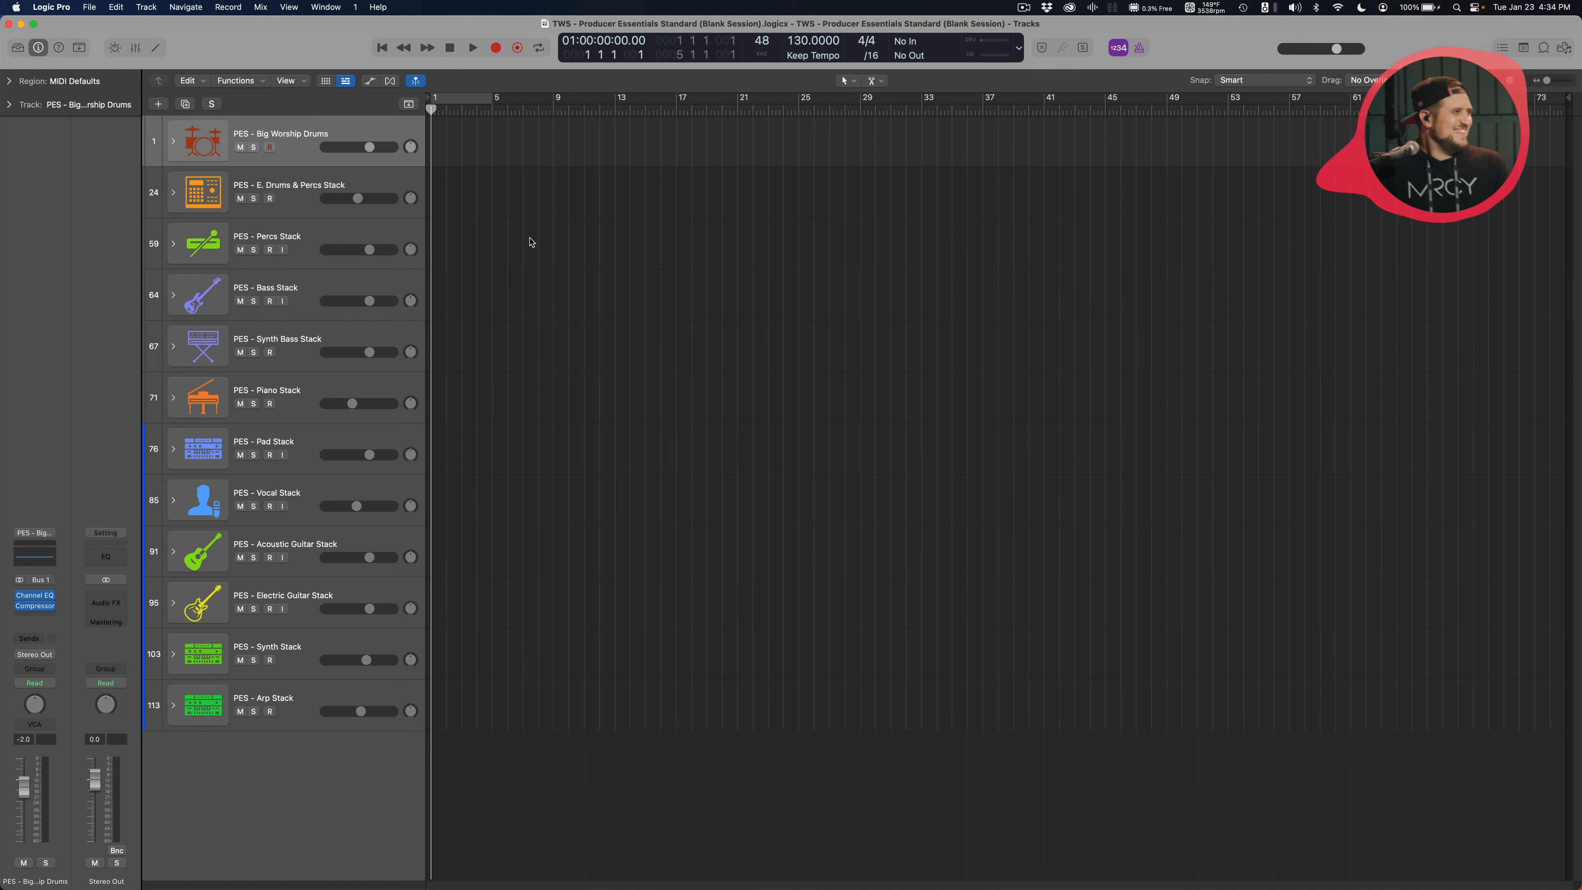
pyautogui.click(531, 235)
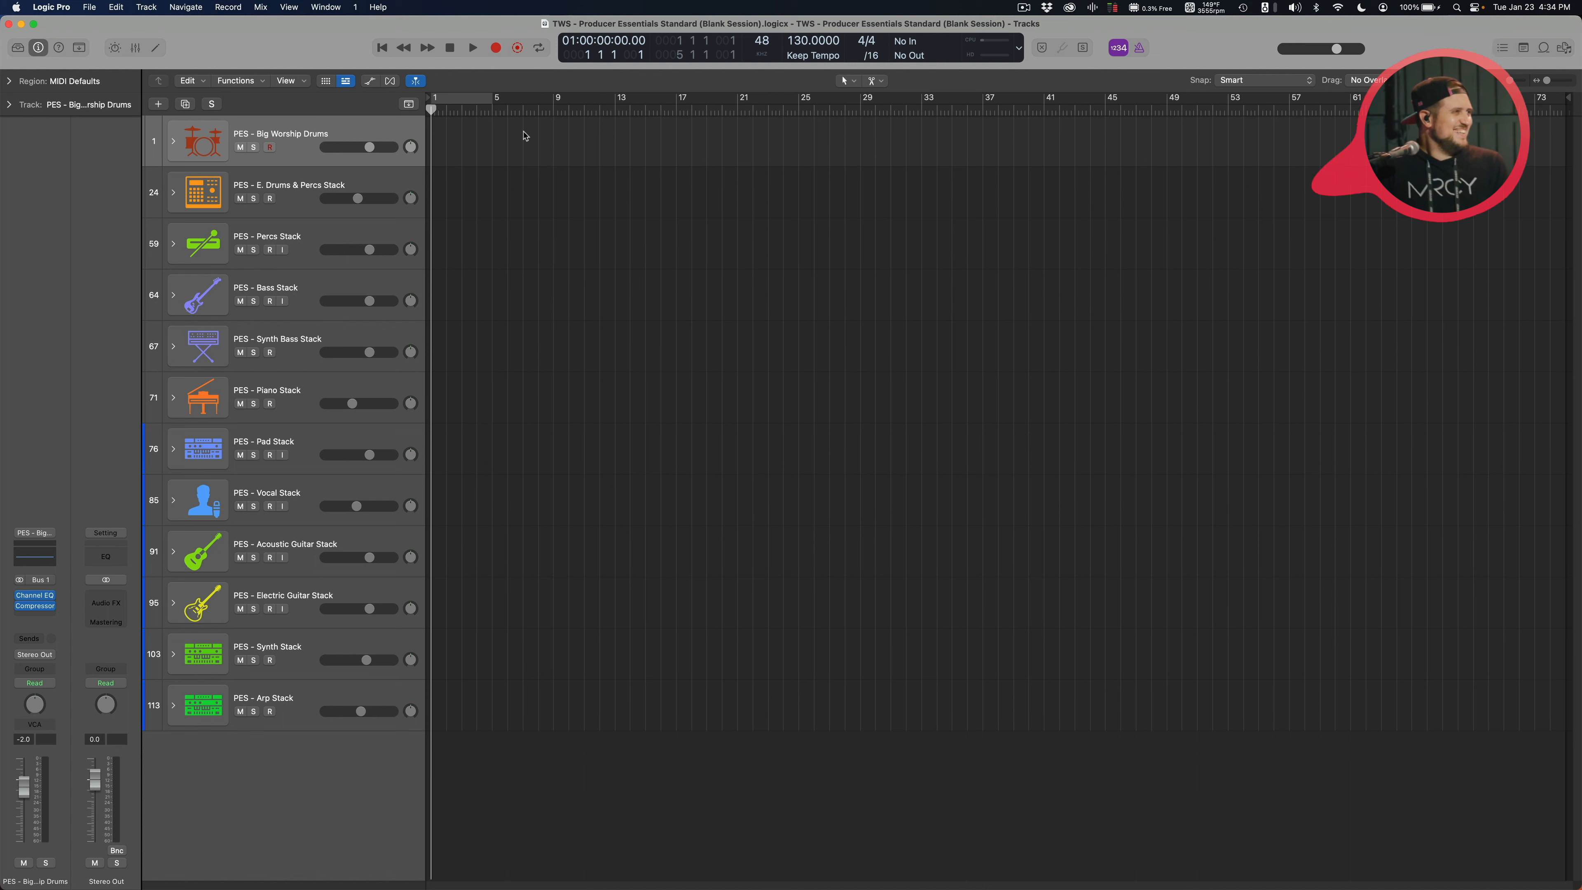
# Save the blank session as a template in the Project Templates folder under its existing name and close the project
pyautogui.click(758, 23)
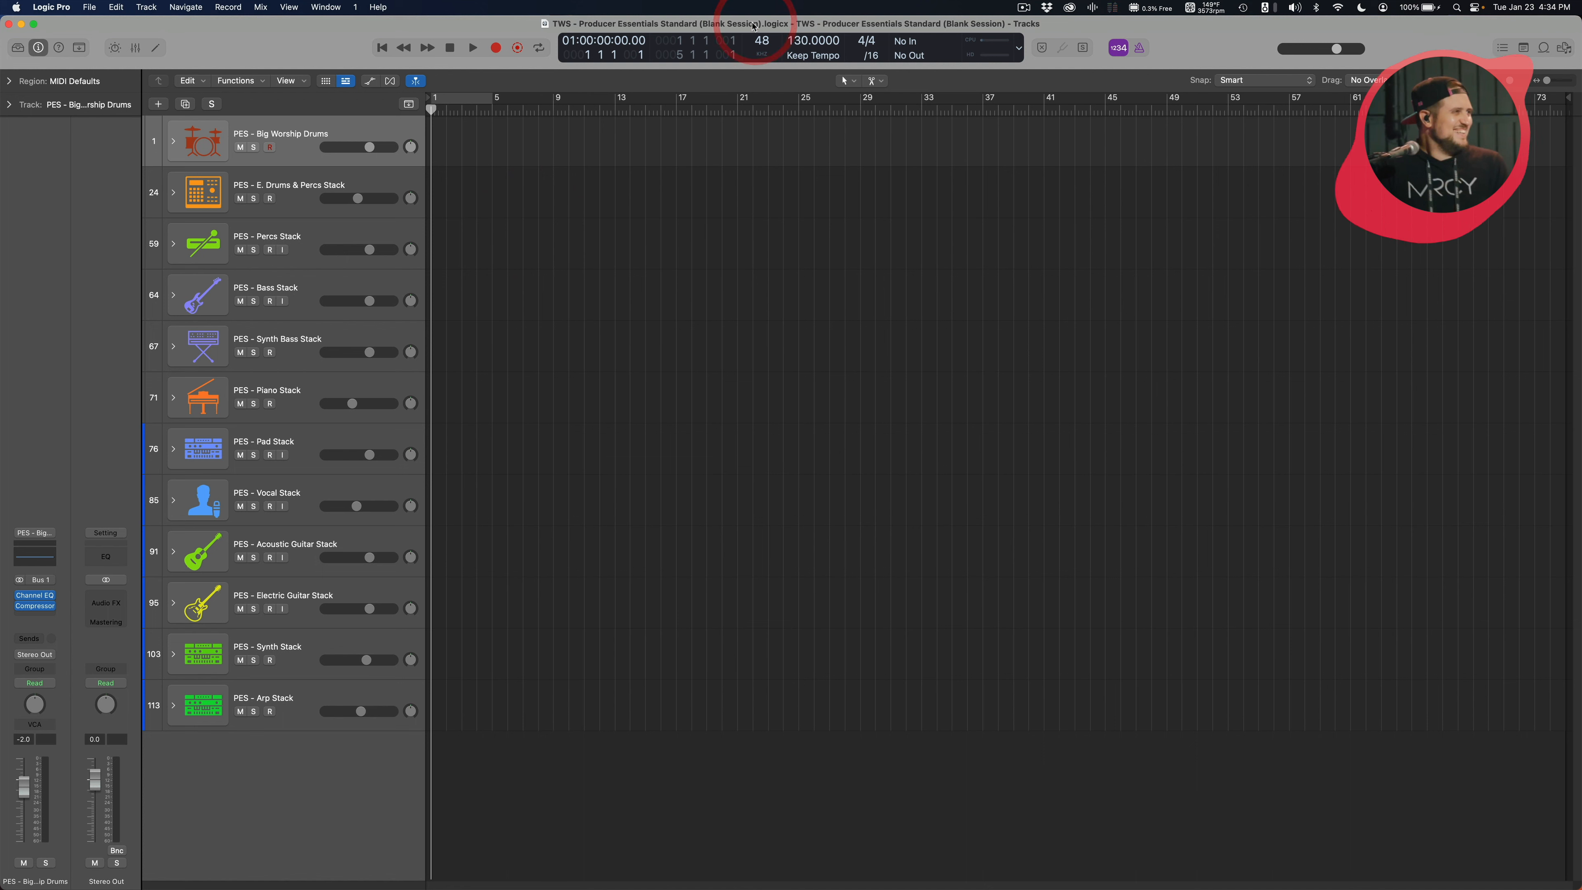
pyautogui.click(89, 7)
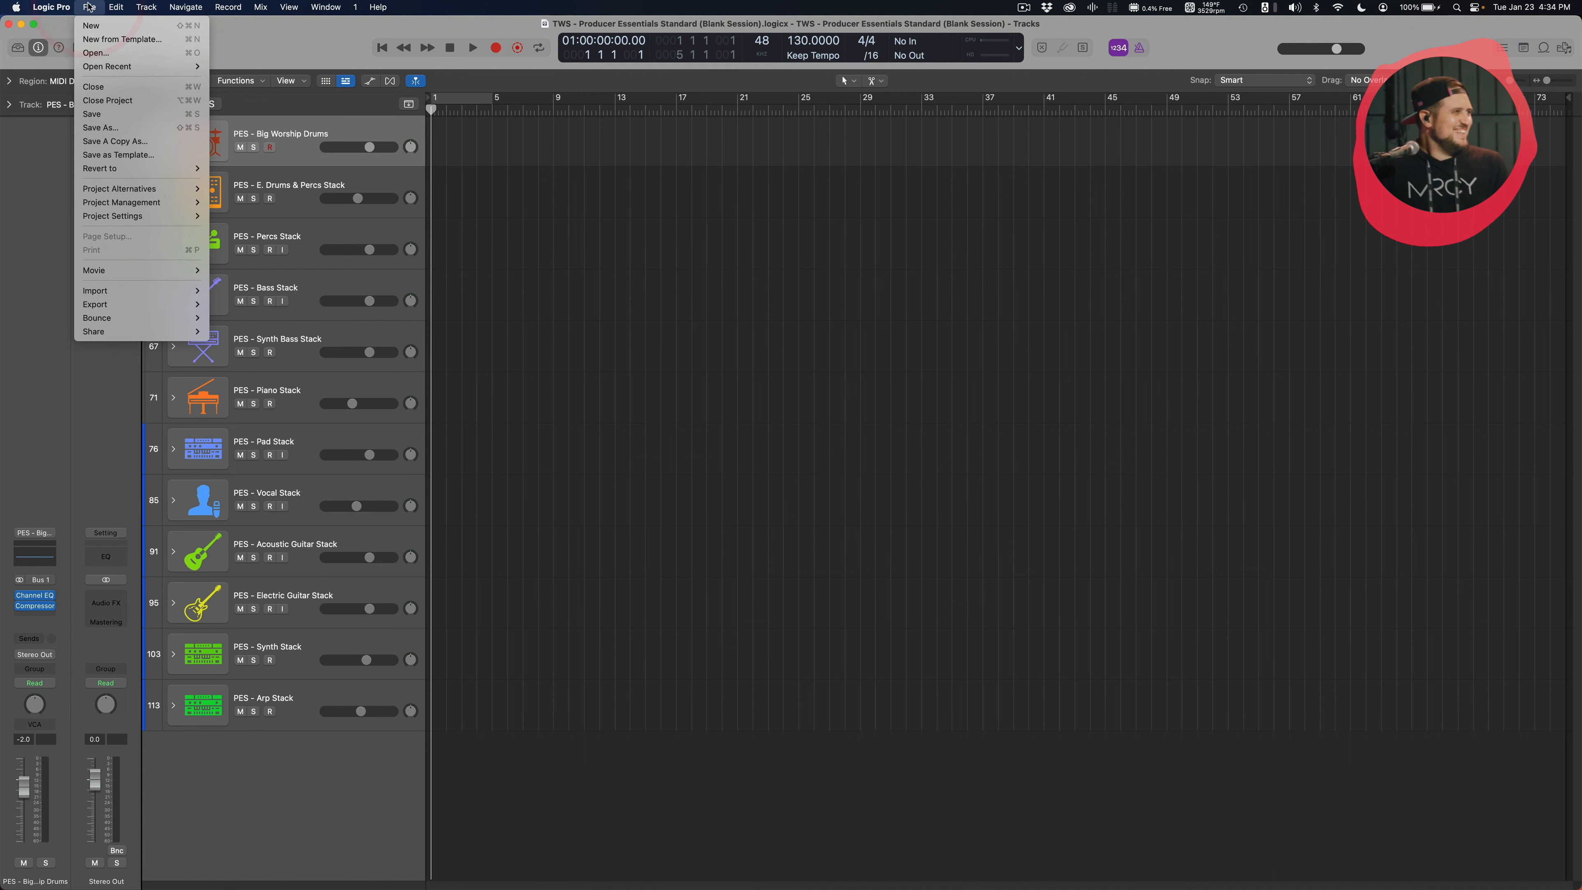
pyautogui.click(133, 154)
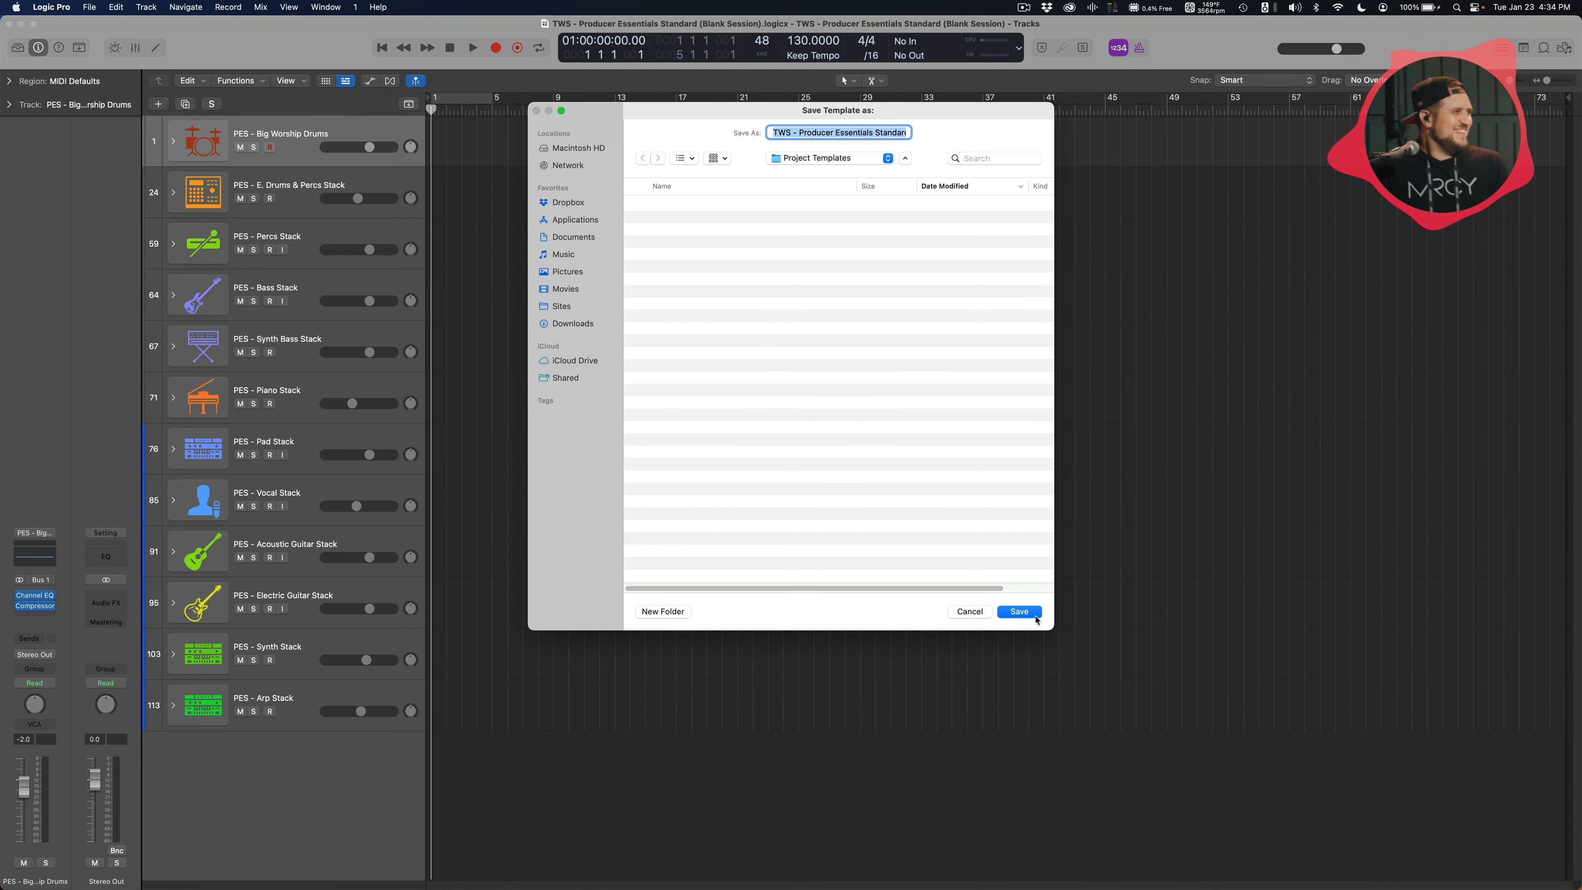
pyautogui.click(1032, 614)
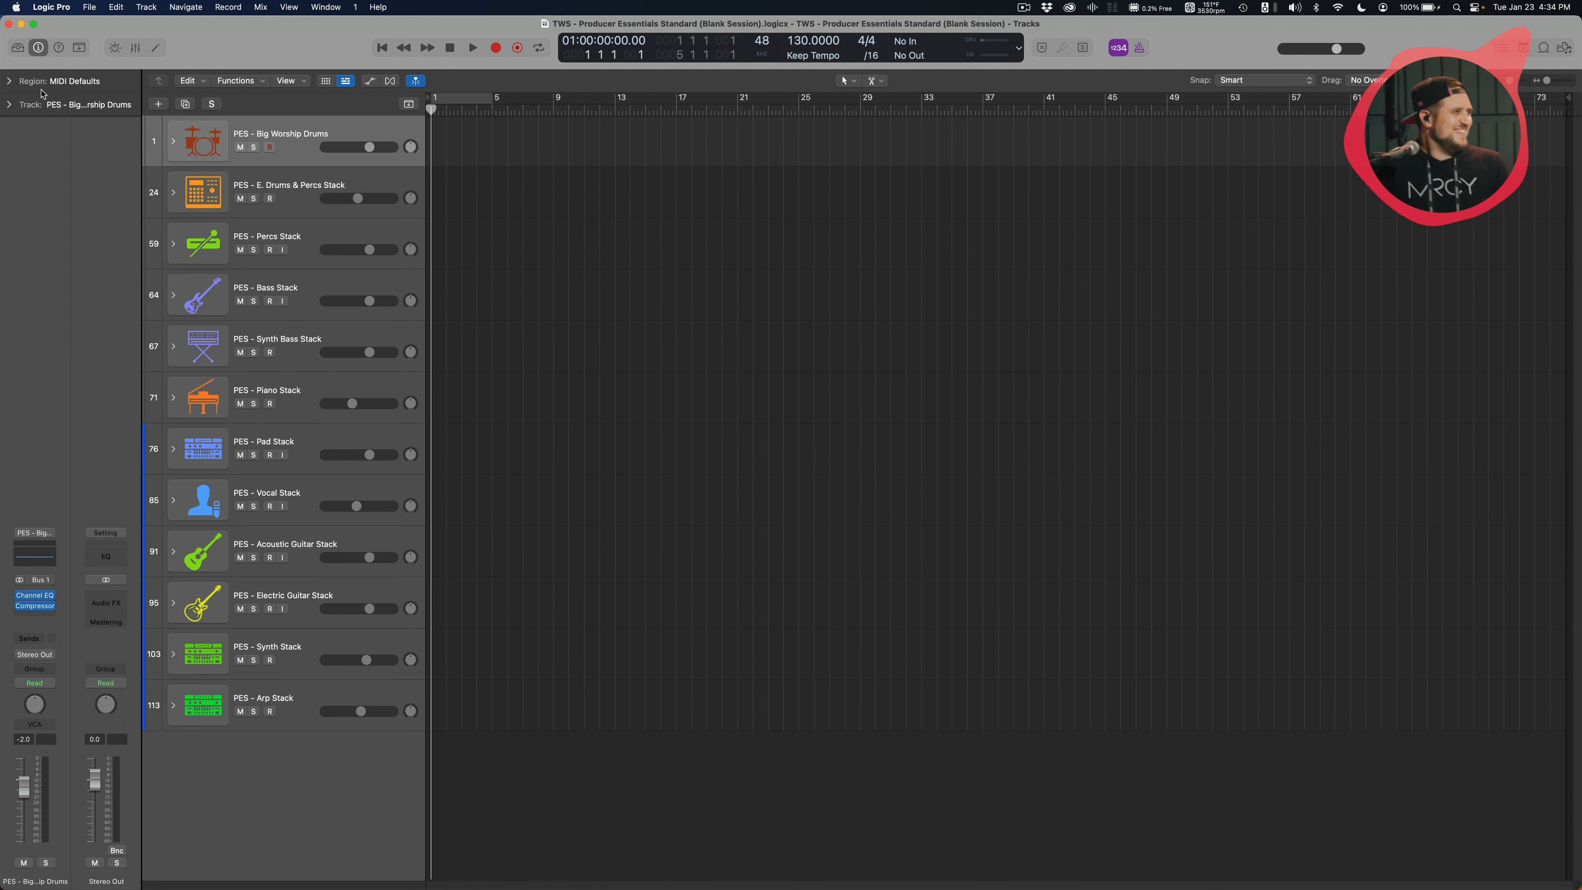
pyautogui.click(8, 25)
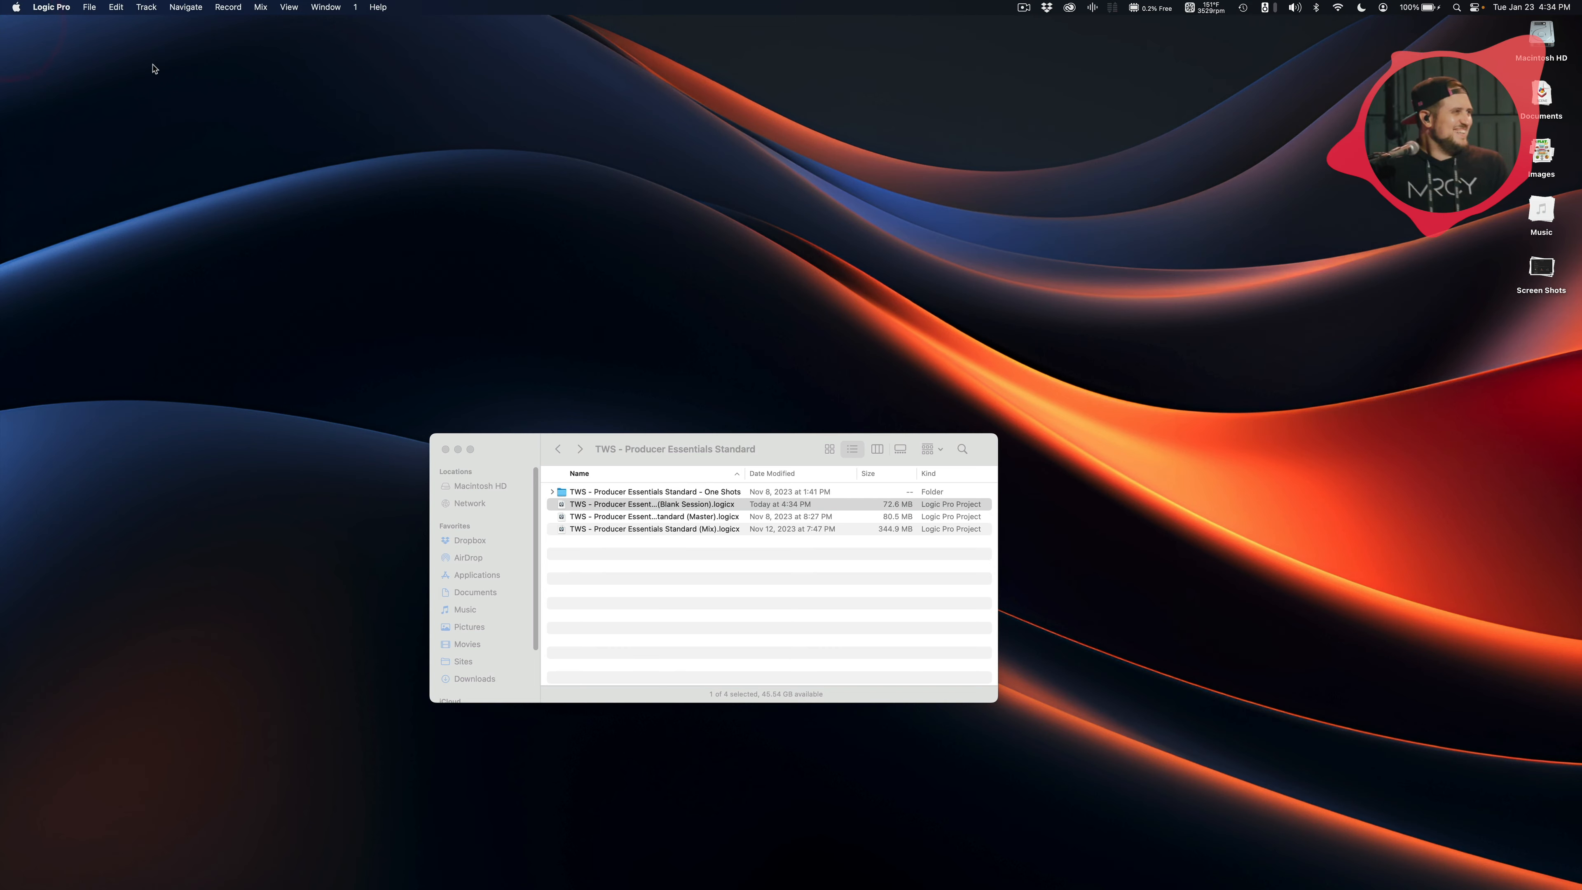
# Start a new project from a template and show the saved session under My Templates
pyautogui.click(90, 7)
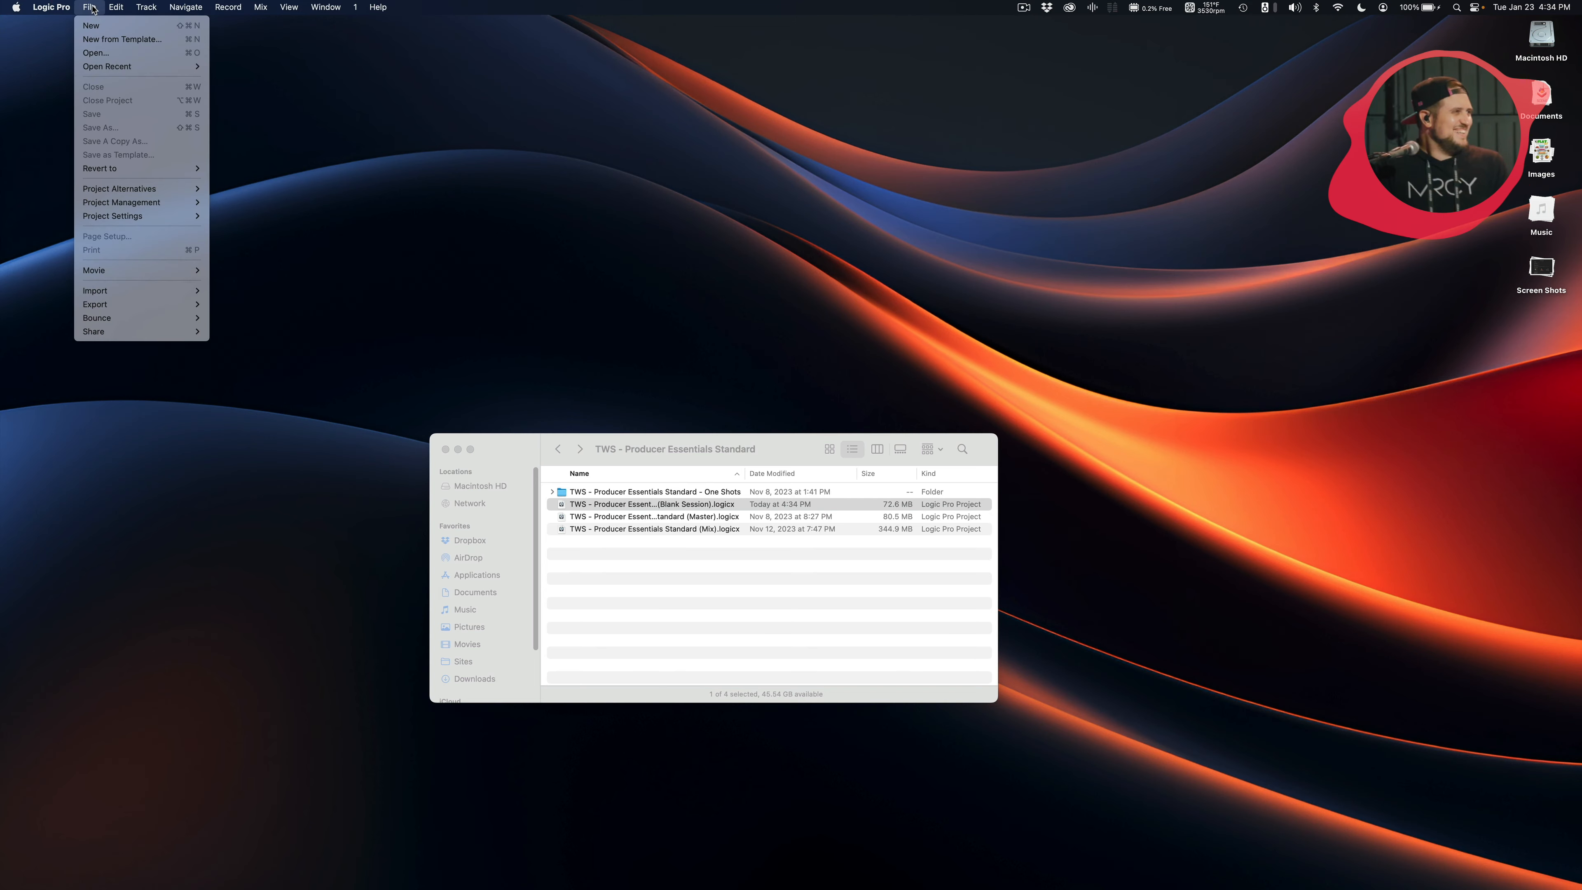
pyautogui.click(107, 39)
pyautogui.moveTo(612, 161); pyautogui.dragTo(718, 173)
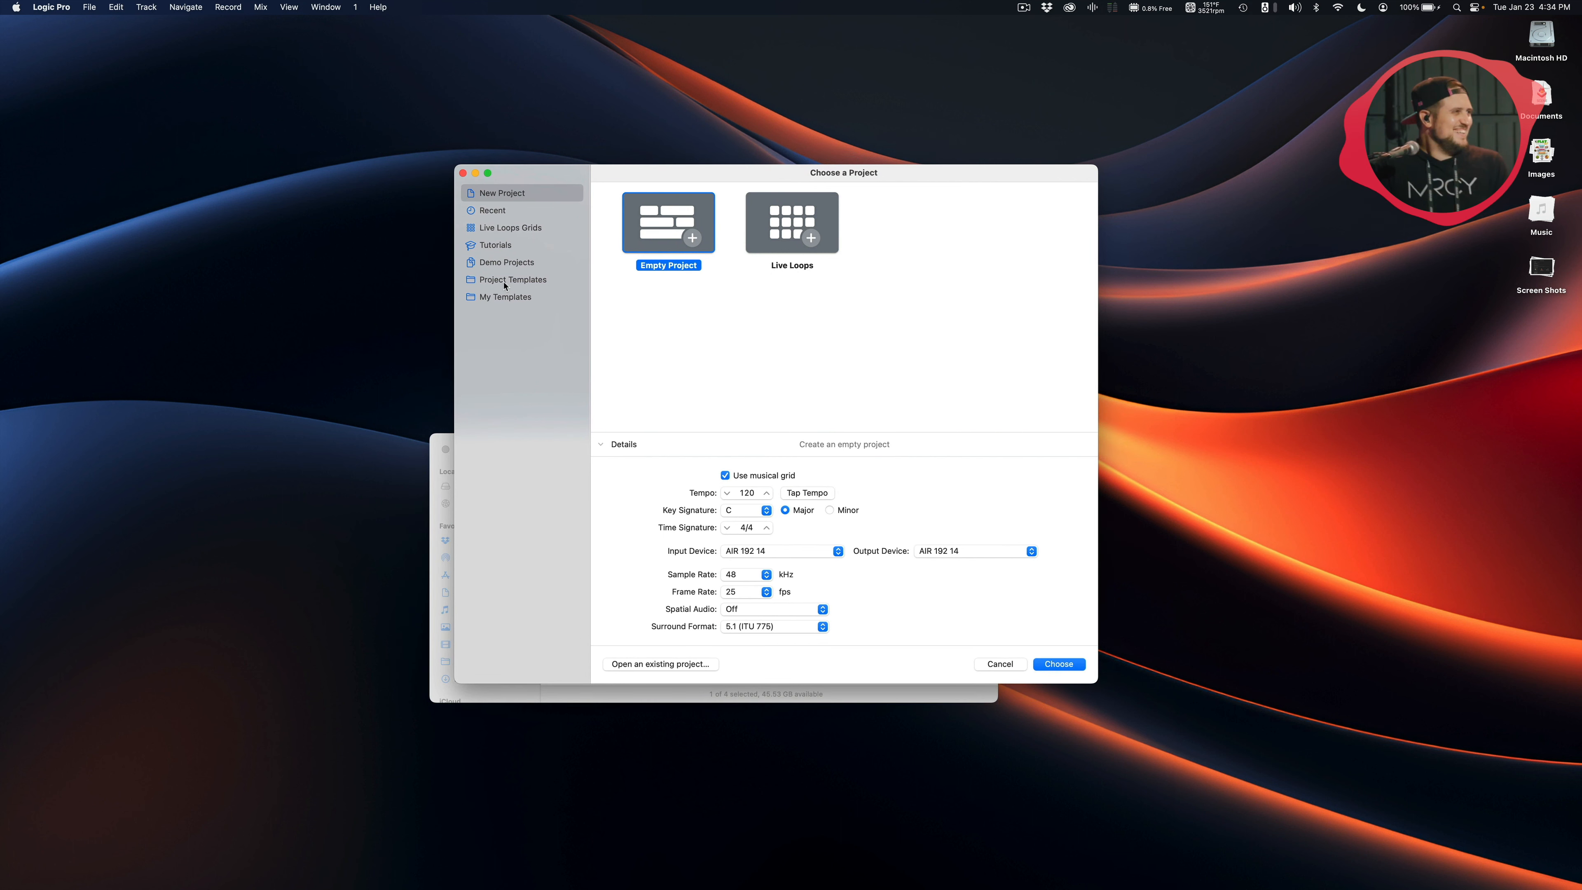
pyautogui.click(509, 298)
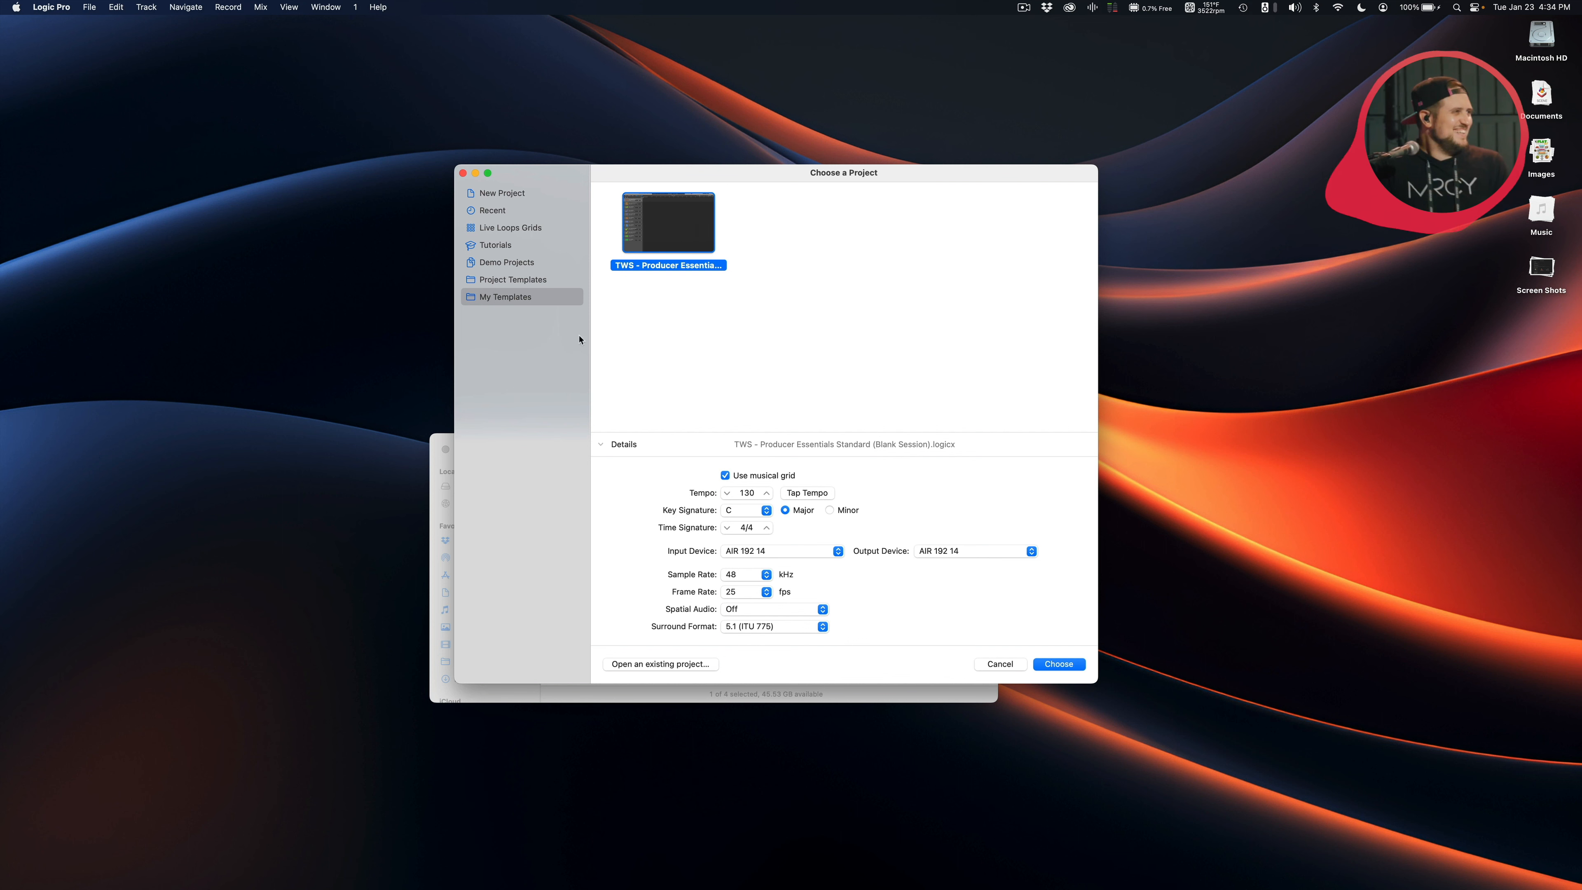
# Switch to Finder, duplicate the Blank Session project file and move the copy to the Trash
pyautogui.click(448, 462)
pyautogui.moveTo(518, 461); pyautogui.dragTo(674, 508)
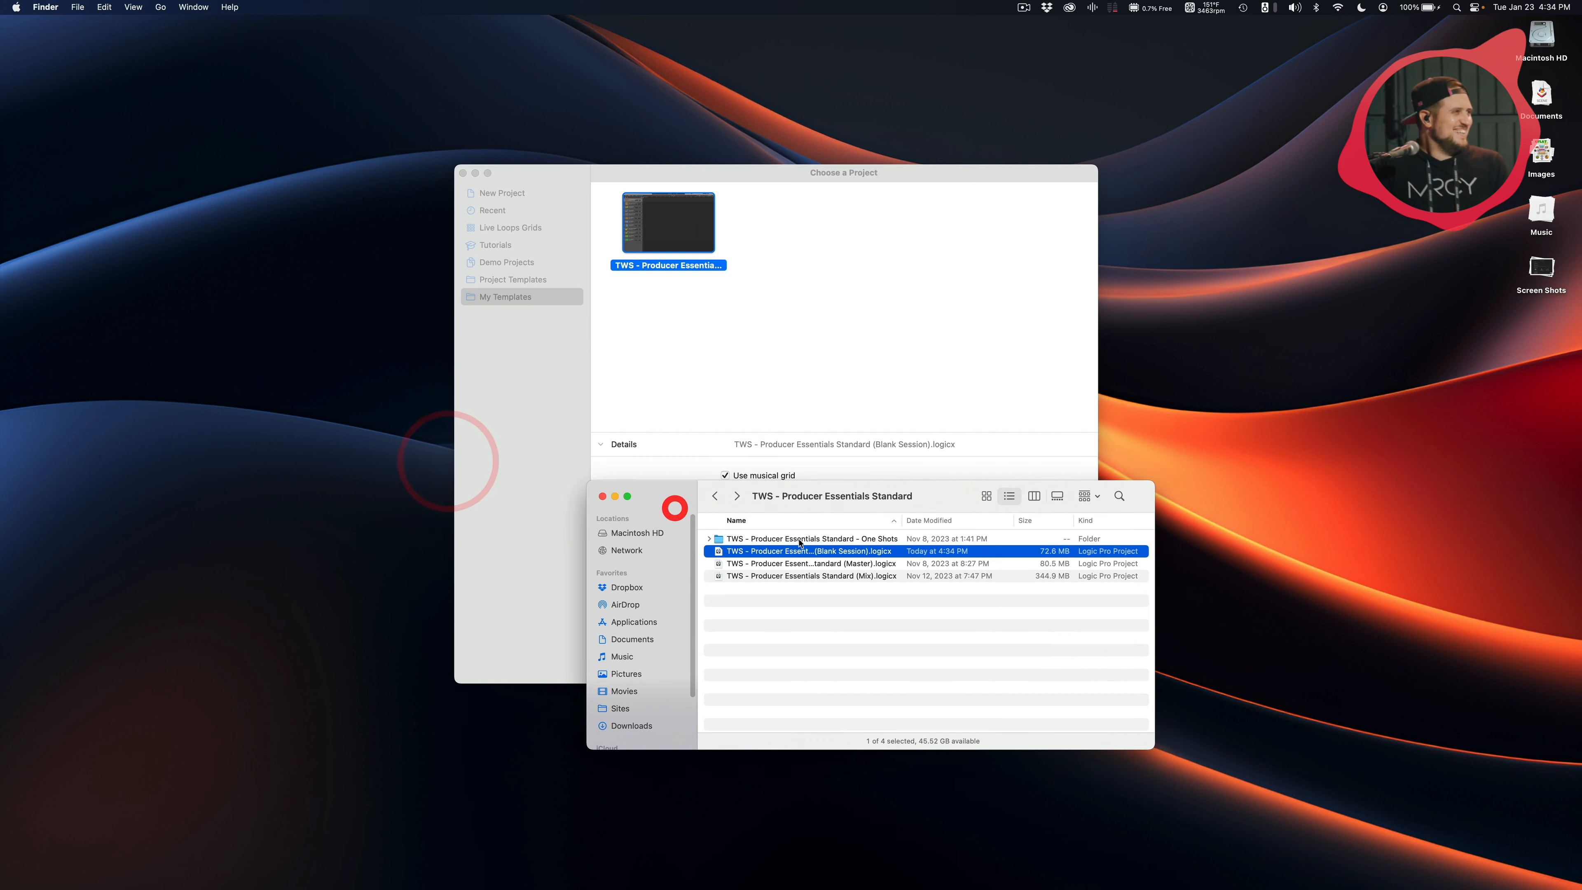
pyautogui.rightClick(859, 556)
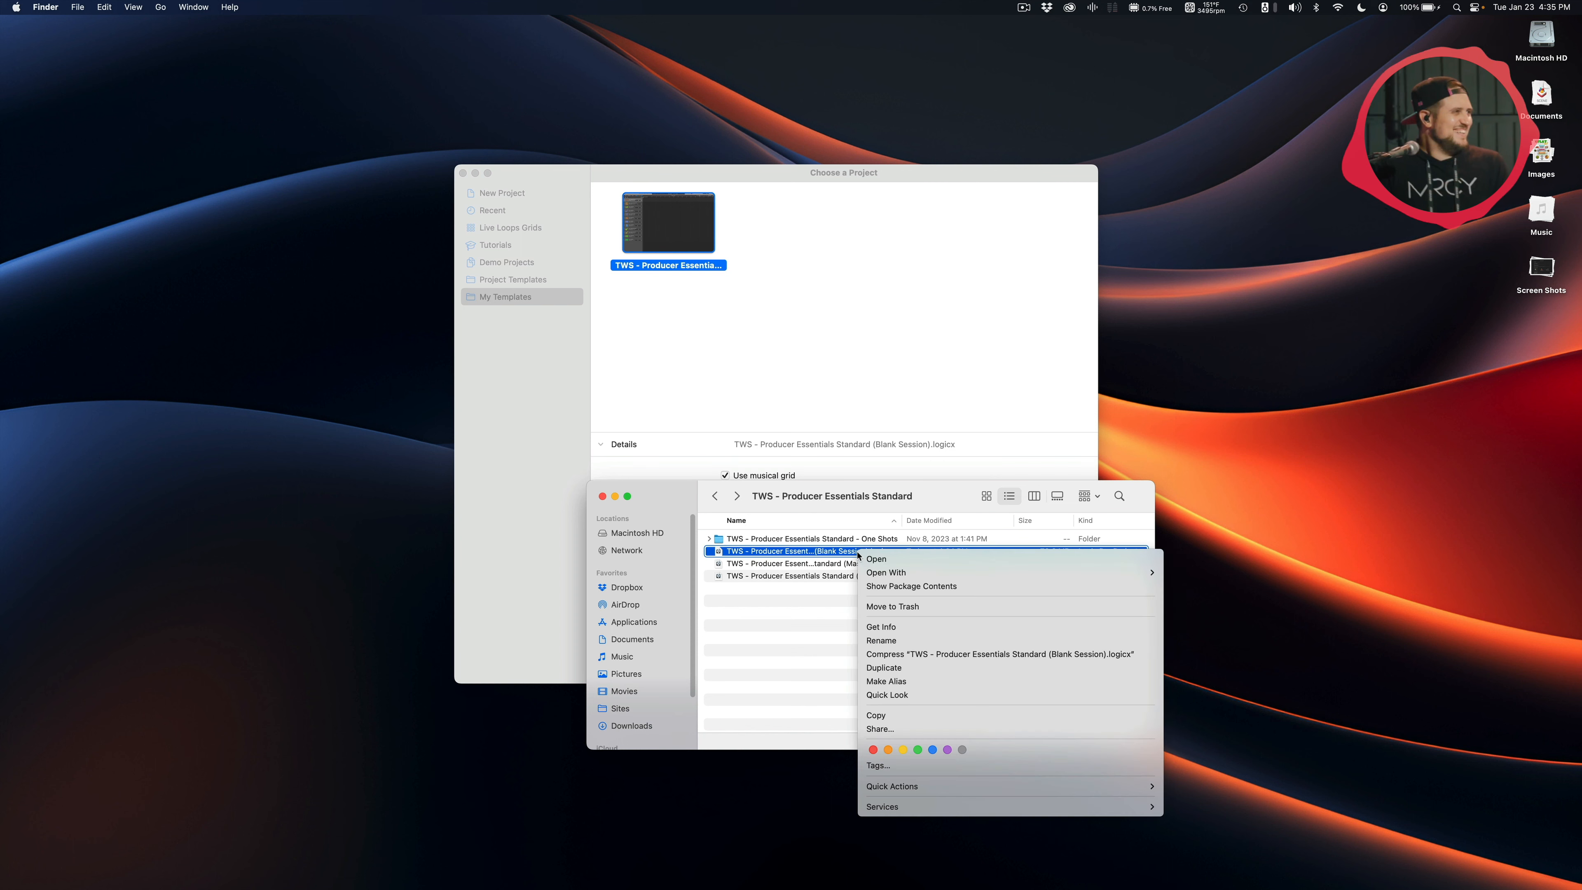
pyautogui.click(889, 666)
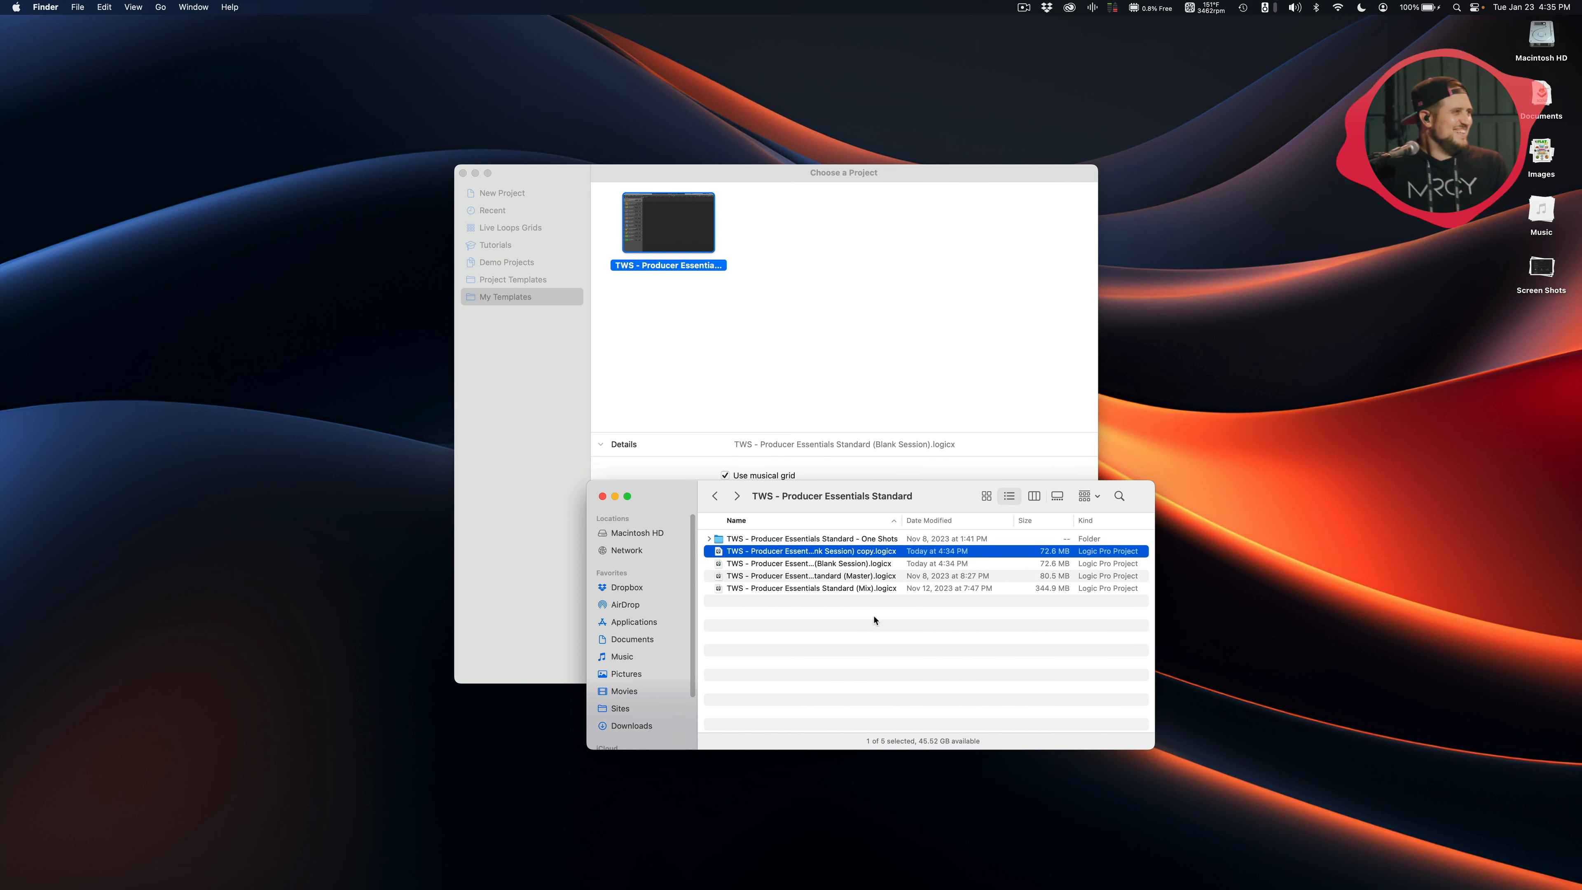
pyautogui.press('super+BackSpace')
pyautogui.click(874, 616)
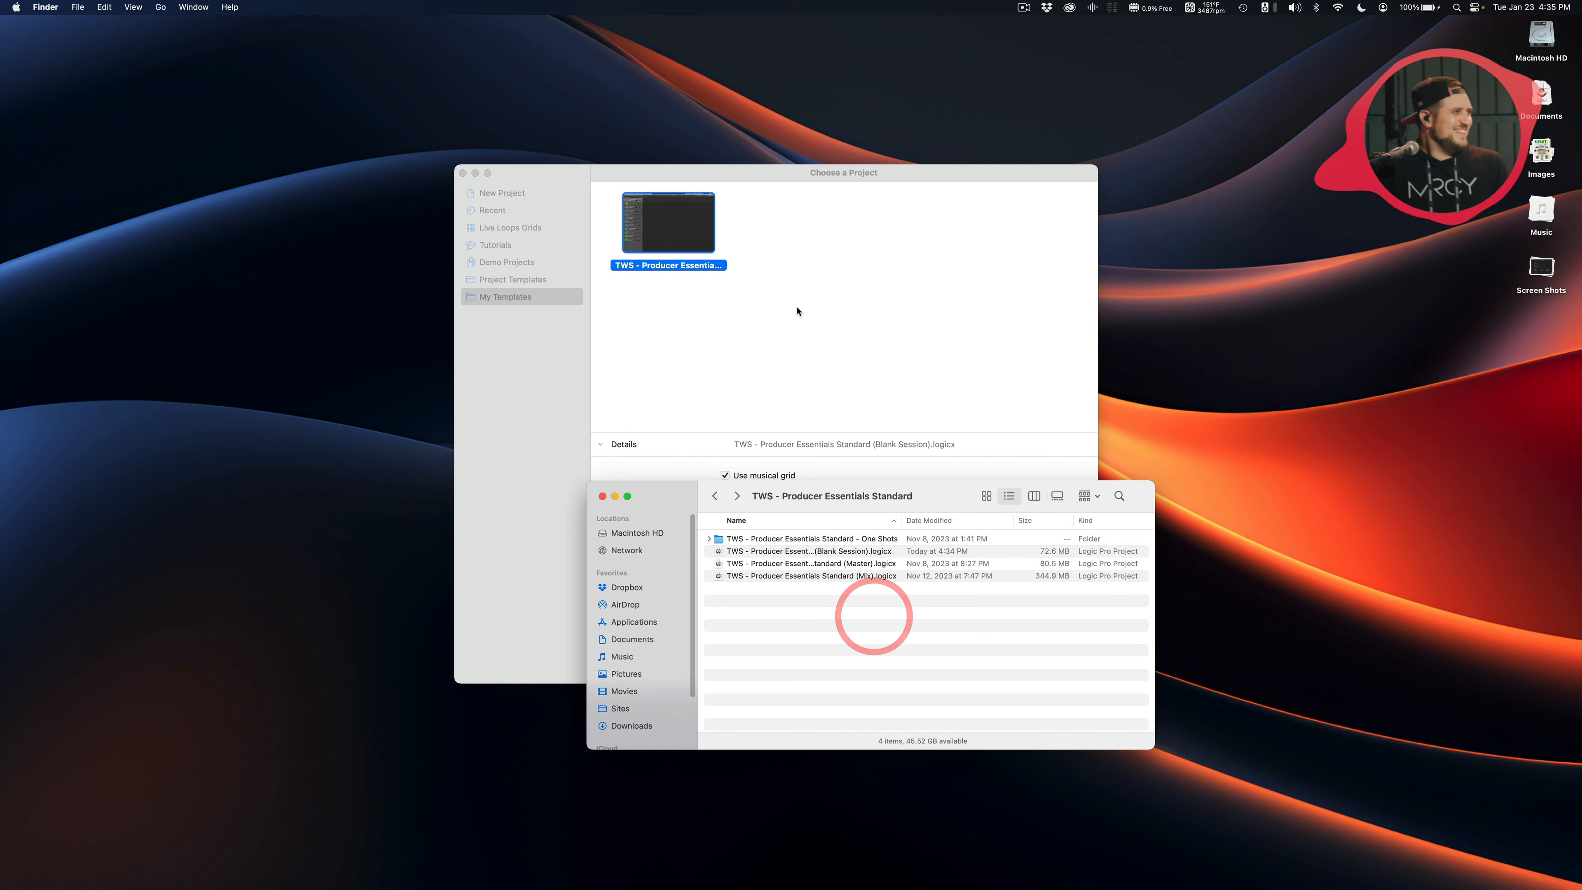
# Create a new Logic Pro project from the saved Producer Essentials template and close it again
pyautogui.click(807, 296)
pyautogui.doubleClick(668, 234)
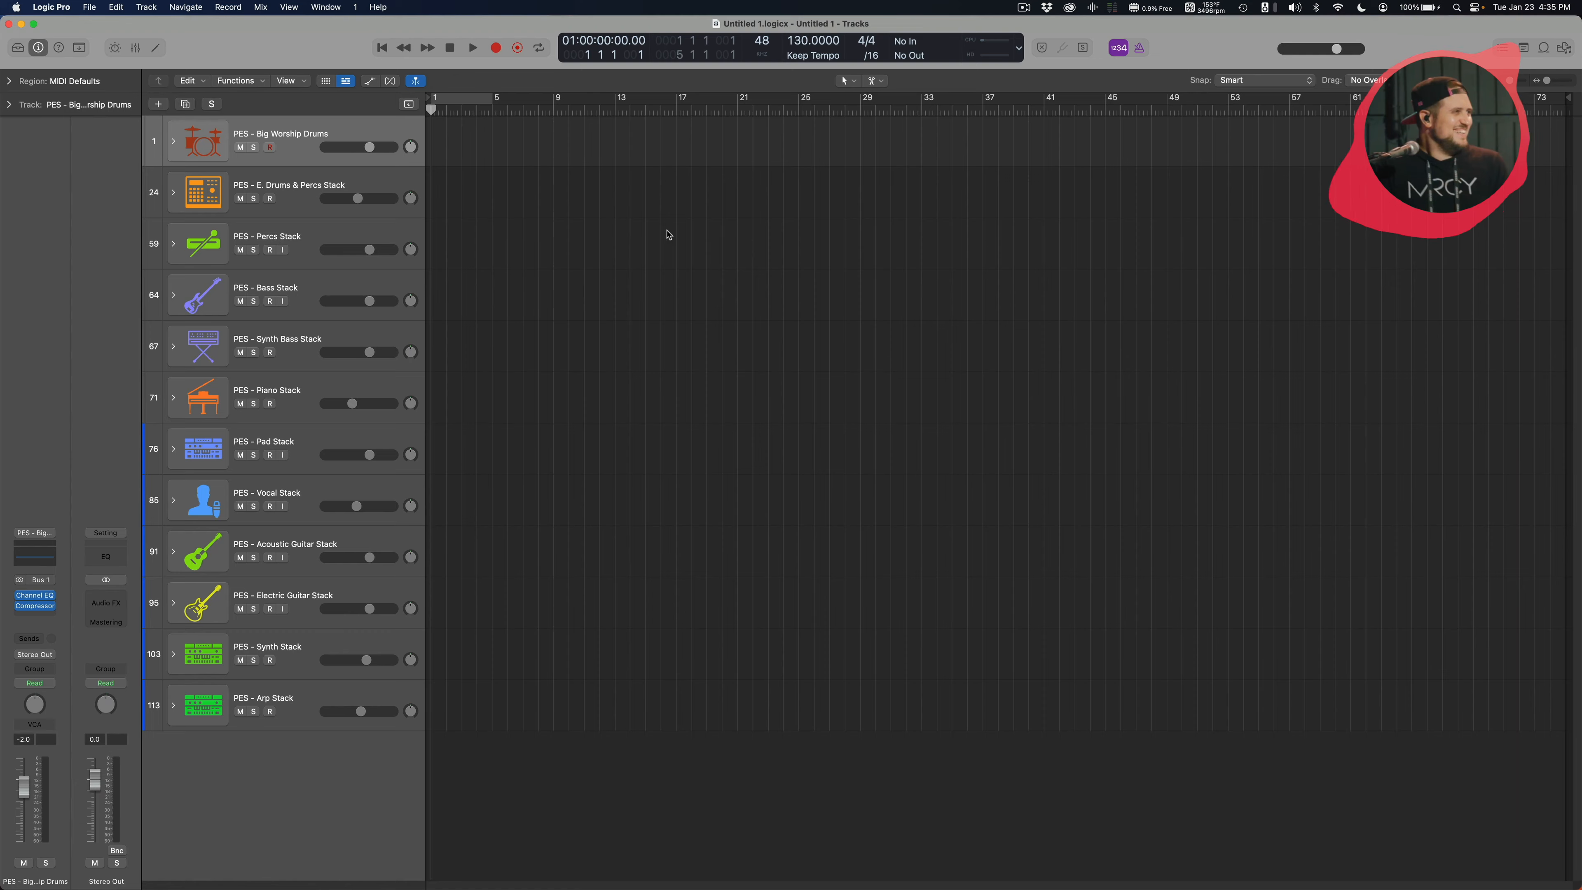
pyautogui.press('super+w')
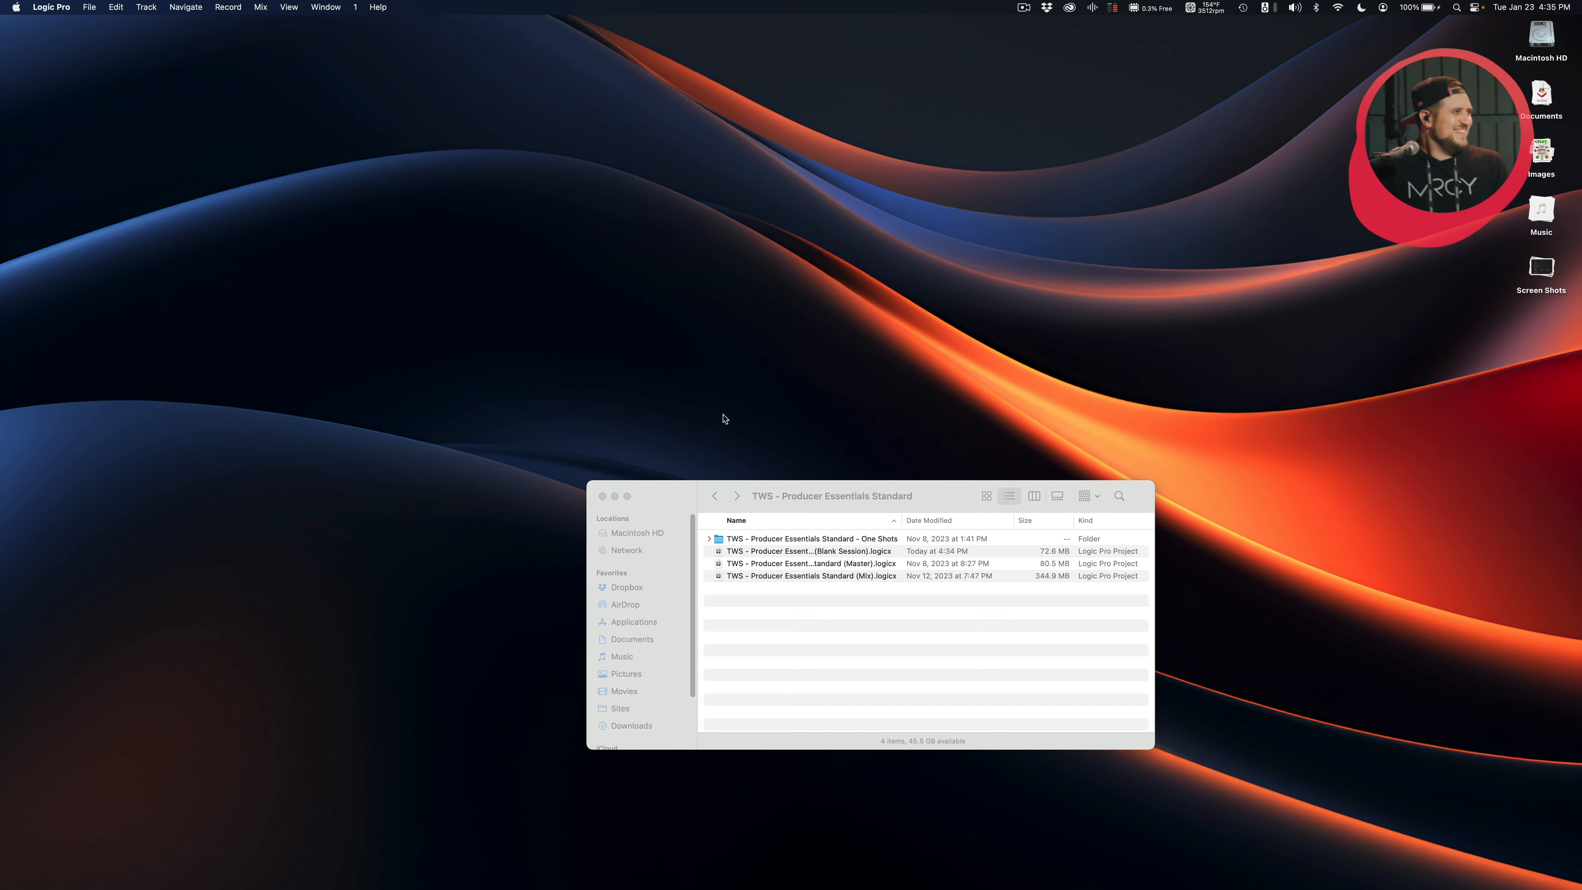
# Open the TWS - Producer Essentials Standard (Mix) project from the package folder and look over its full arrangement
pyautogui.moveTo(688, 506); pyautogui.dragTo(647, 474)
pyautogui.click(771, 531)
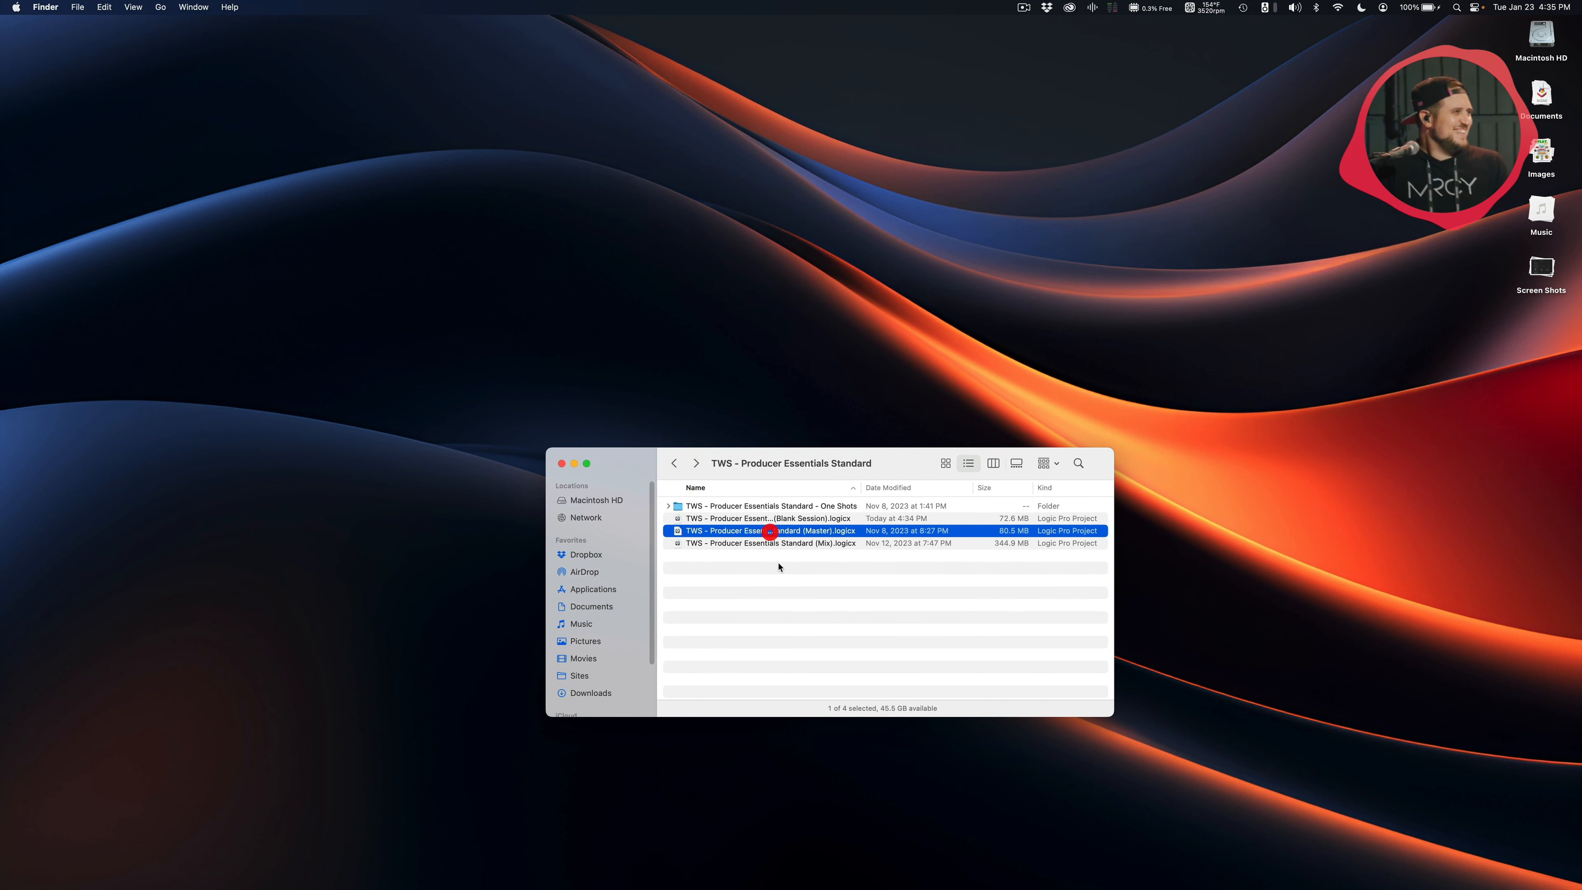
pyautogui.doubleClick(807, 544)
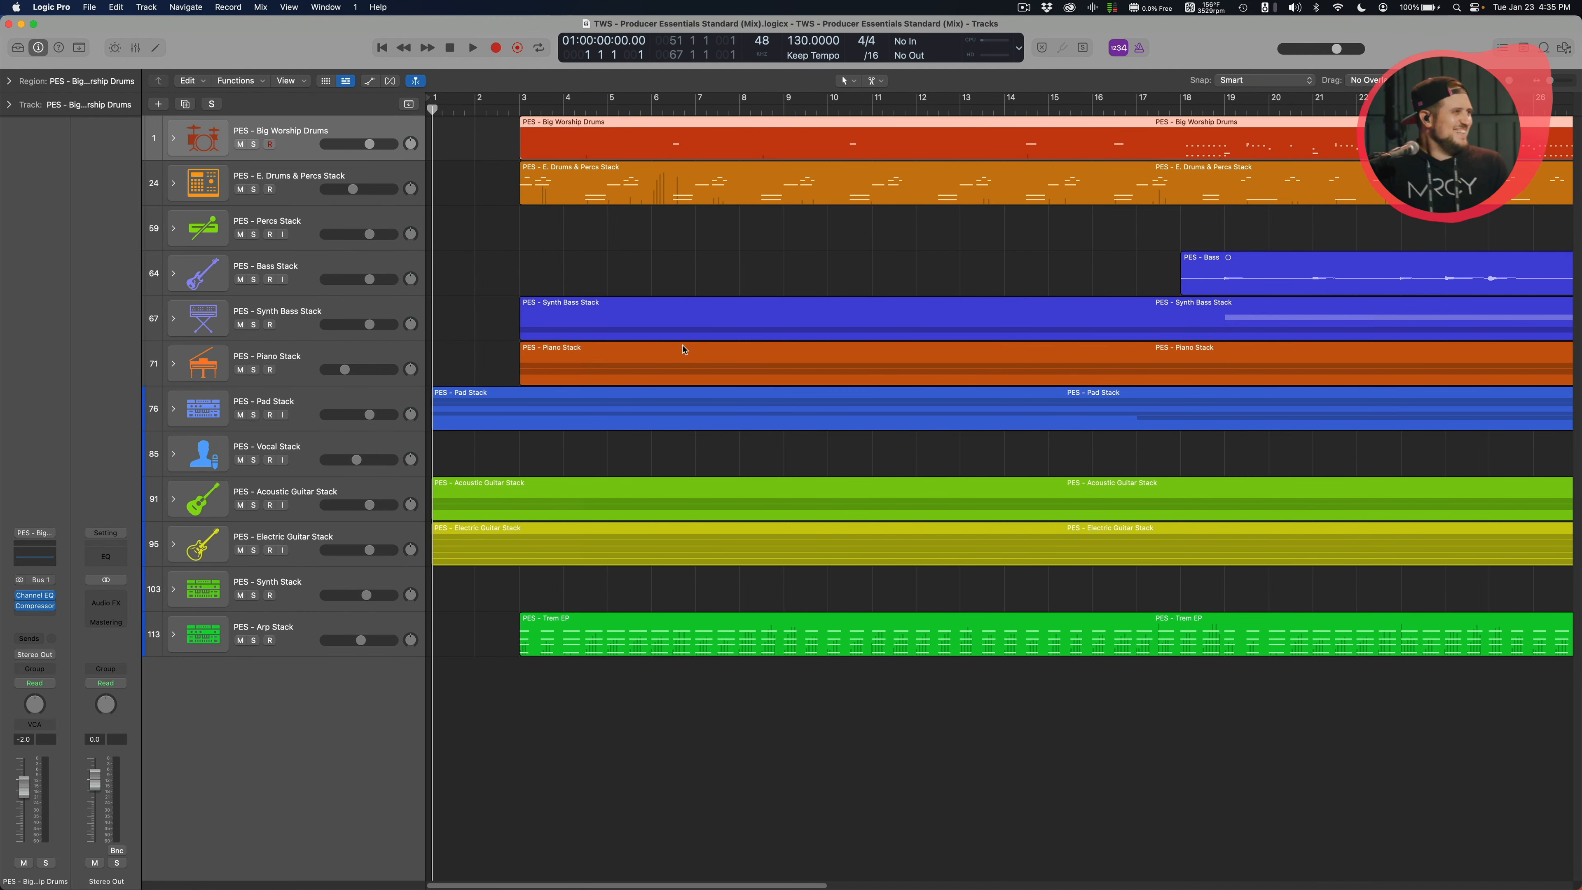
pyautogui.click(637, 269)
pyautogui.press('z')
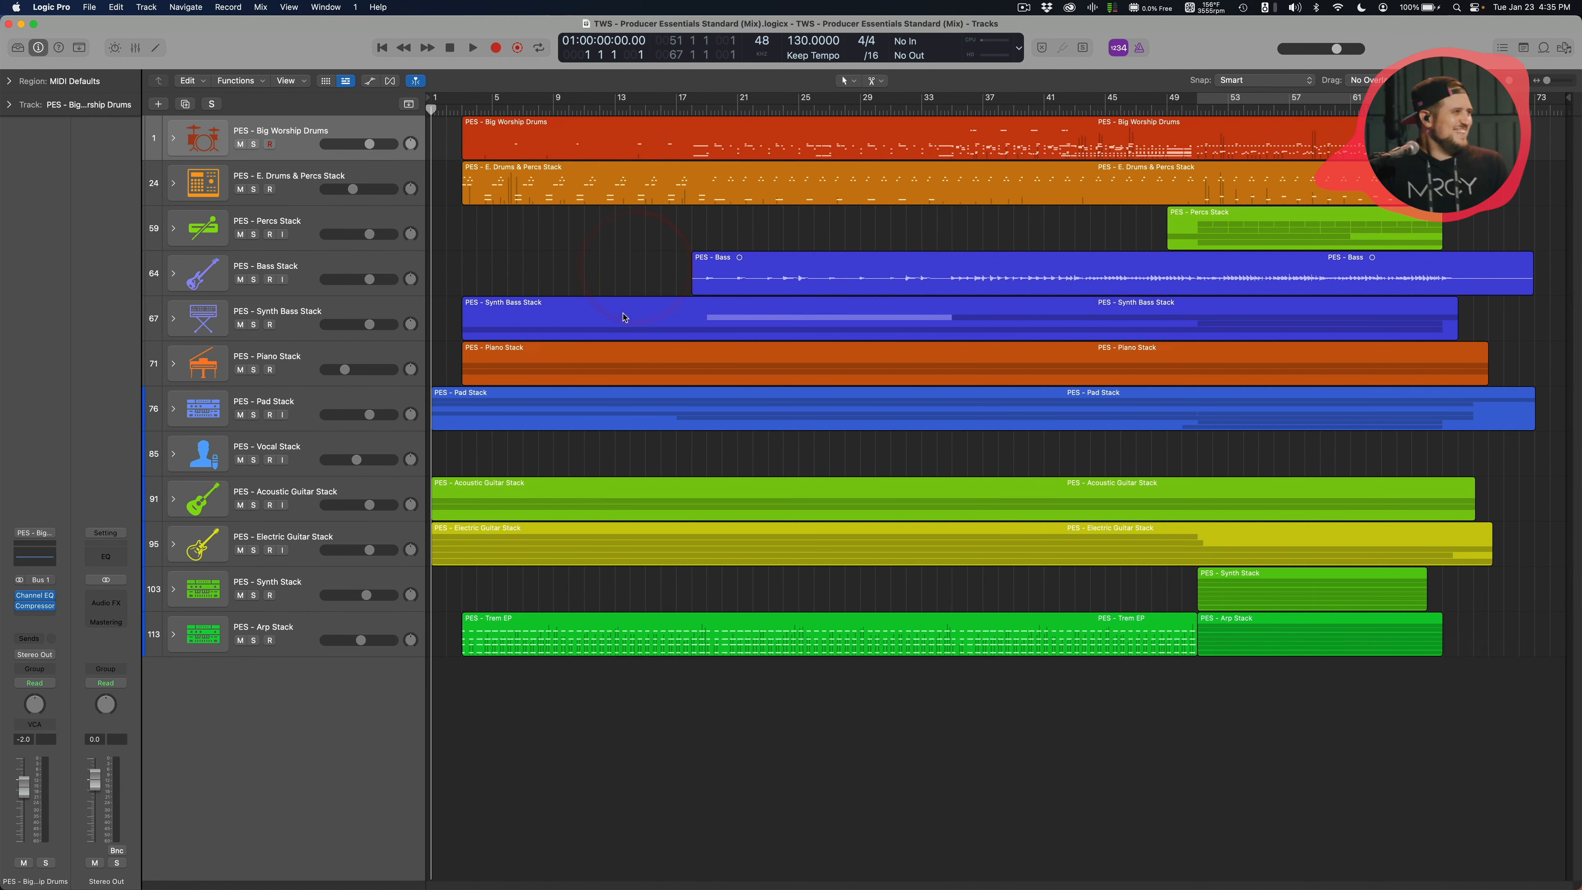
pyautogui.click(632, 264)
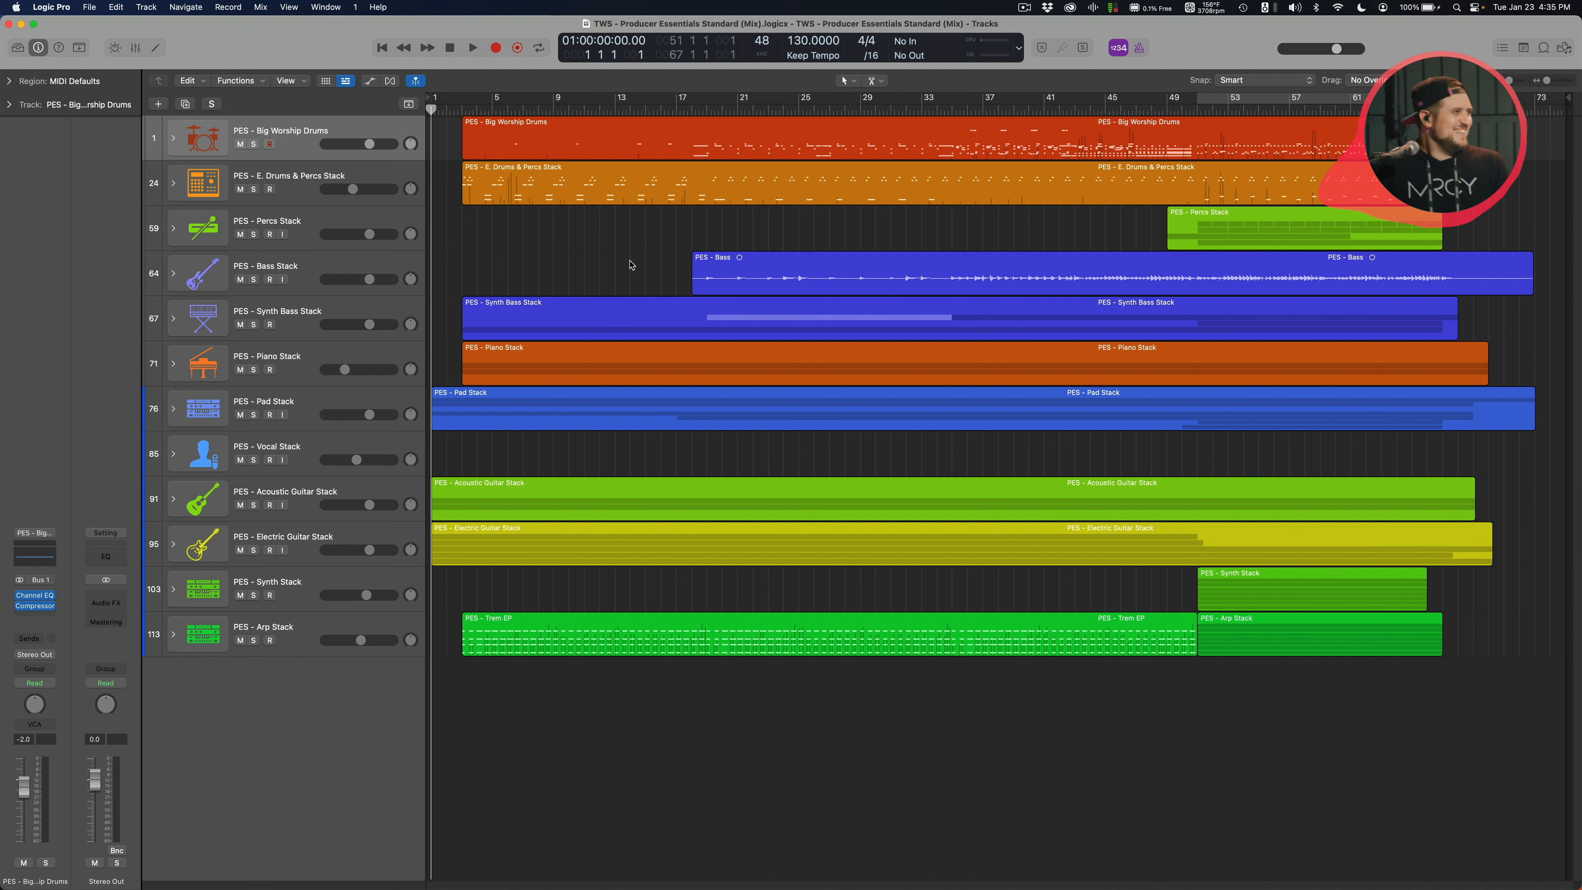
# Play the mix from bar 3 and jump playback ahead to about bar 41
pyautogui.moveTo(488, 108)
pyautogui.mouseDown()
pyautogui.moveTo(446, 107)
pyautogui.moveTo(461, 107)
pyautogui.mouseUp()
pyautogui.press('space')
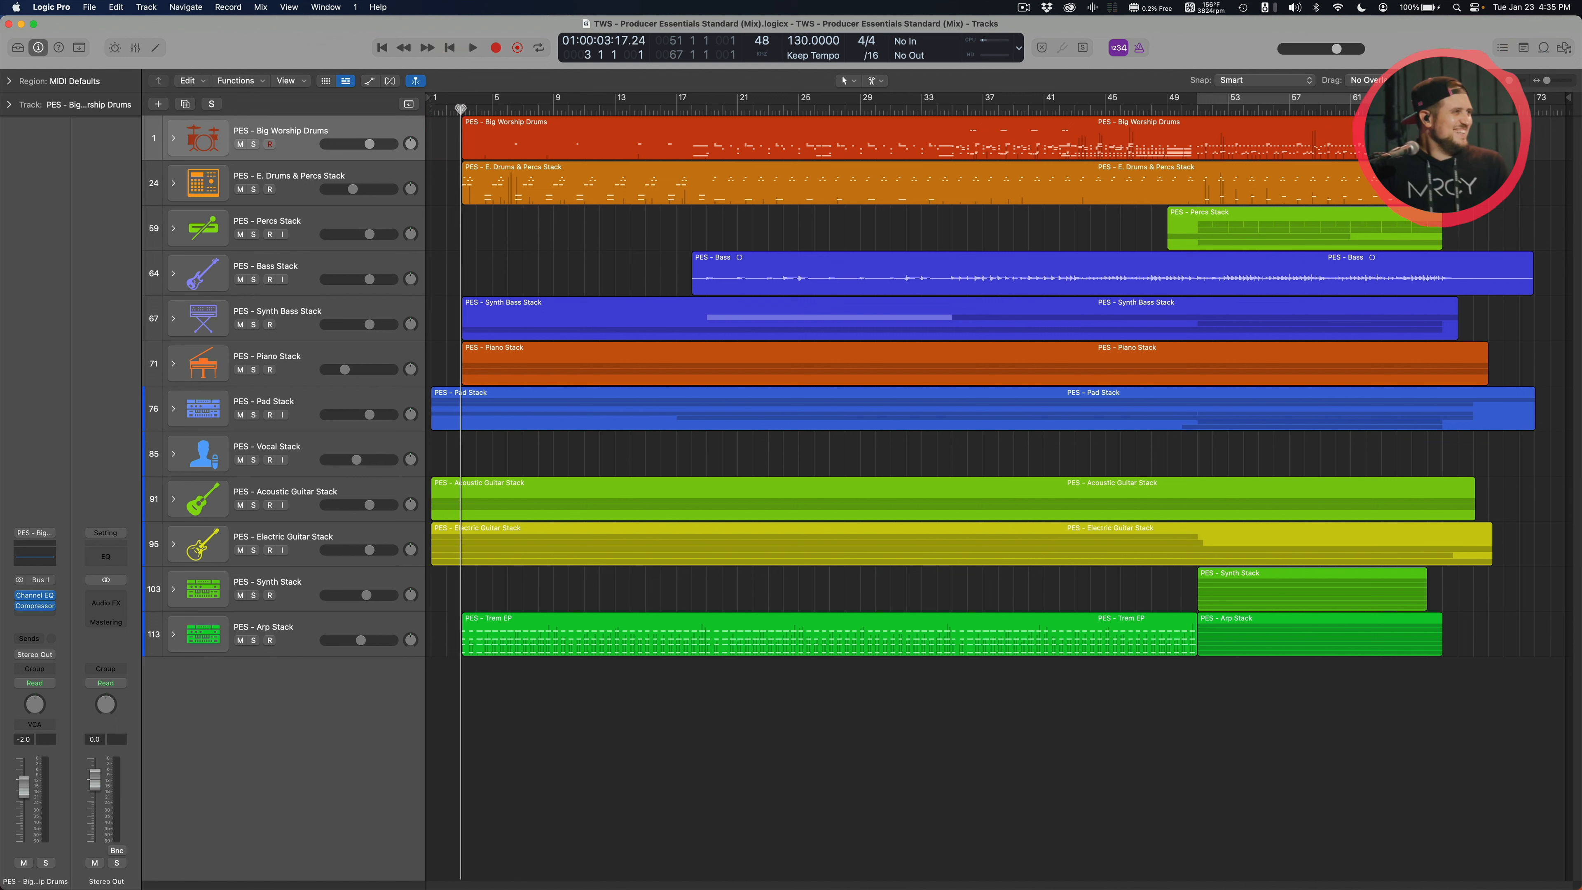
pyautogui.click(534, 255)
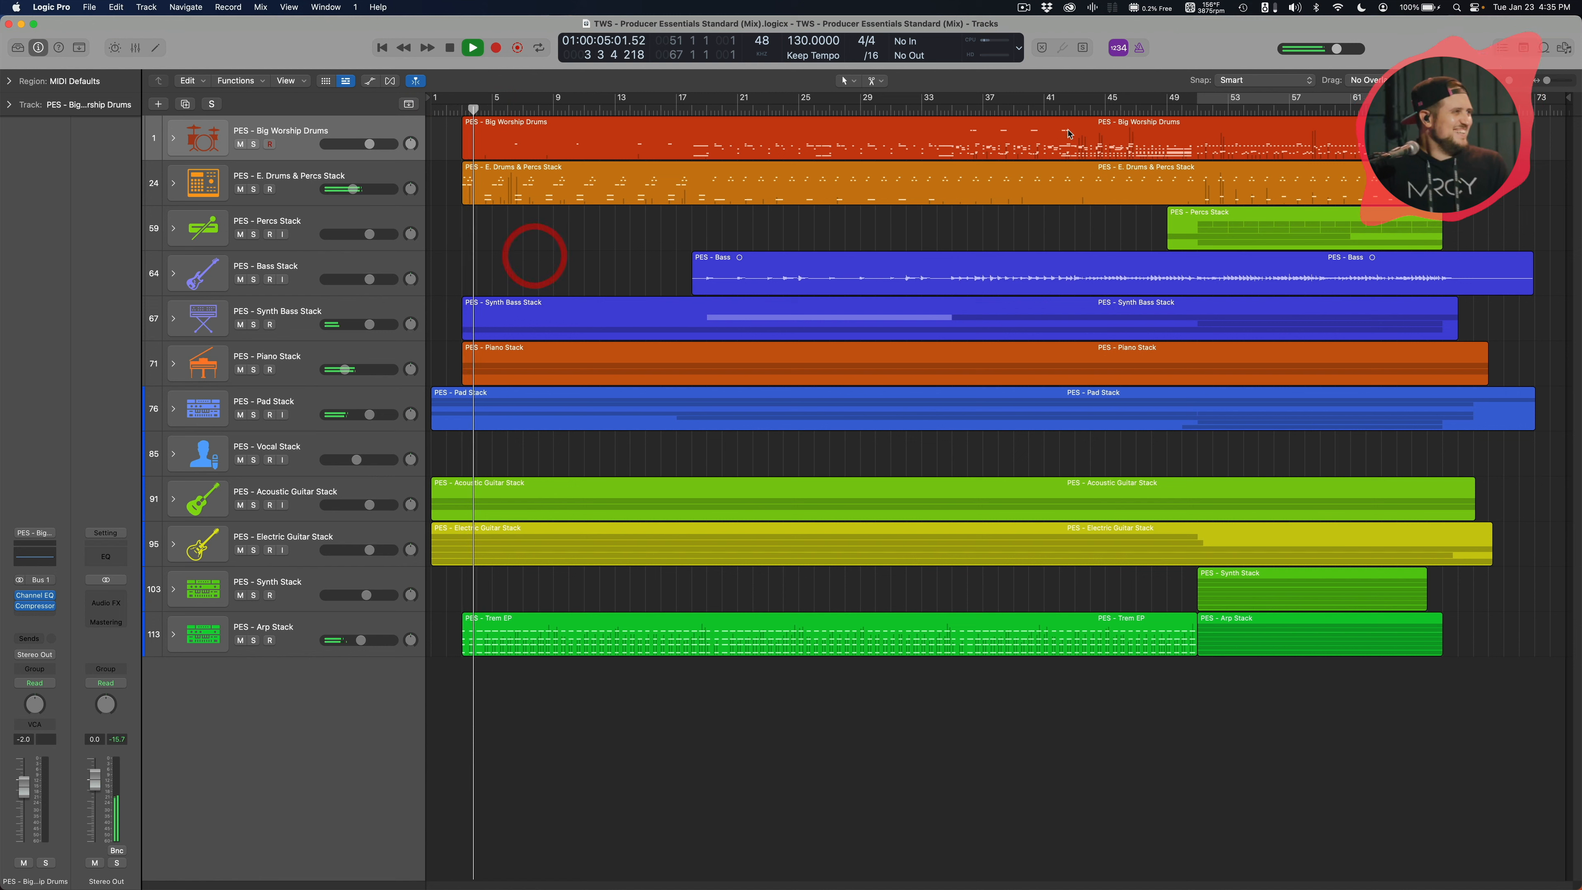
pyautogui.click(1058, 108)
pyautogui.click(1040, 238)
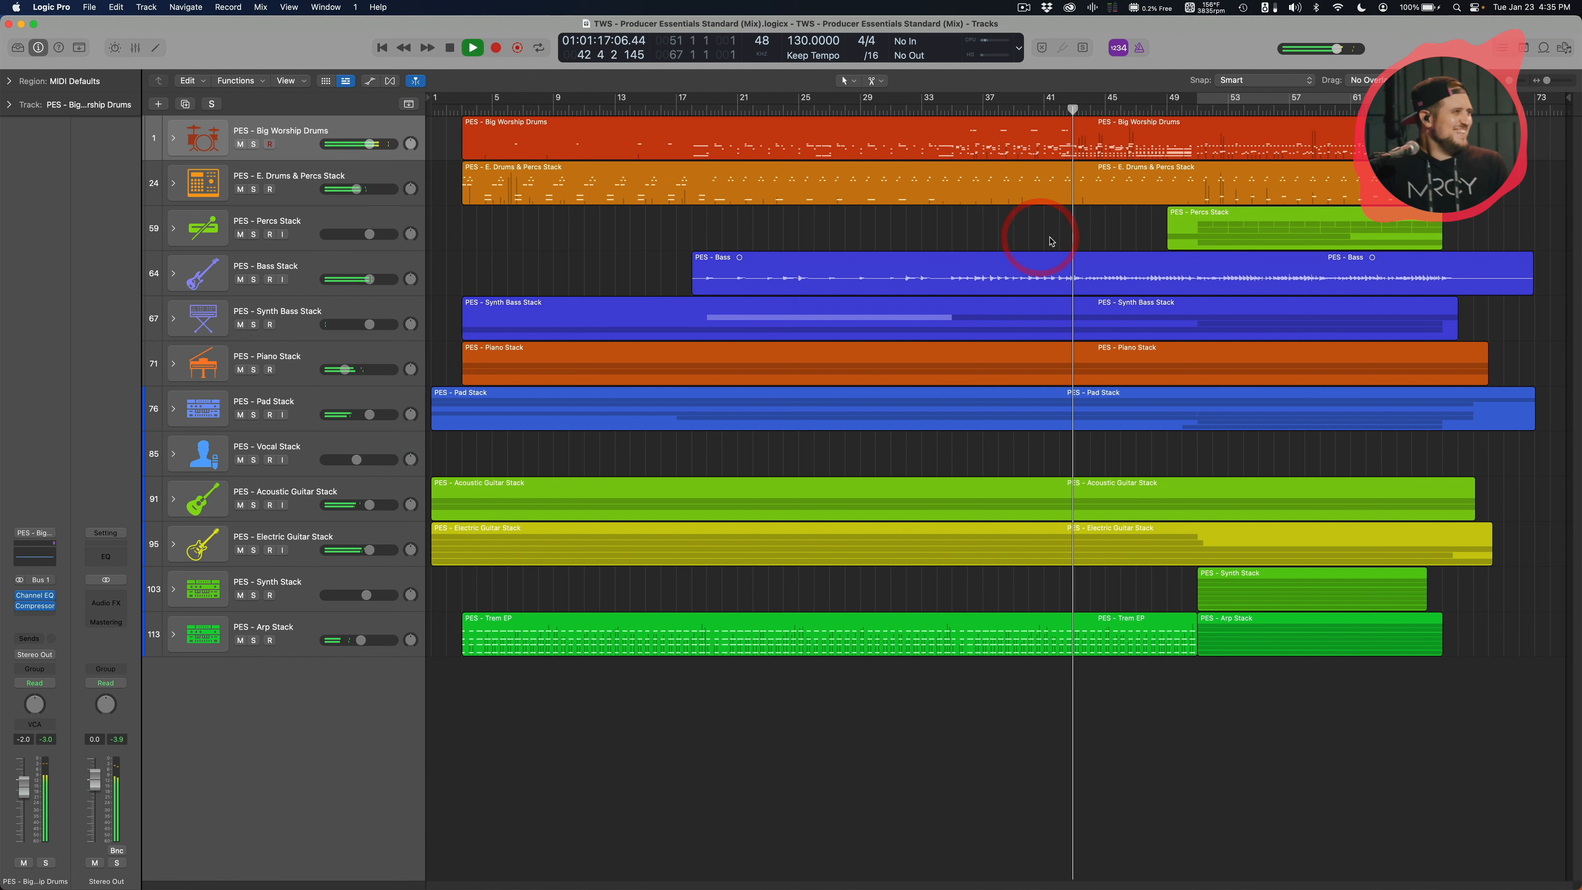
# Move the playhead to bar 51 and play the mix from there
pyautogui.press('space')
pyautogui.click(1202, 109)
pyautogui.moveTo(1201, 108); pyautogui.dragTo(1197, 108)
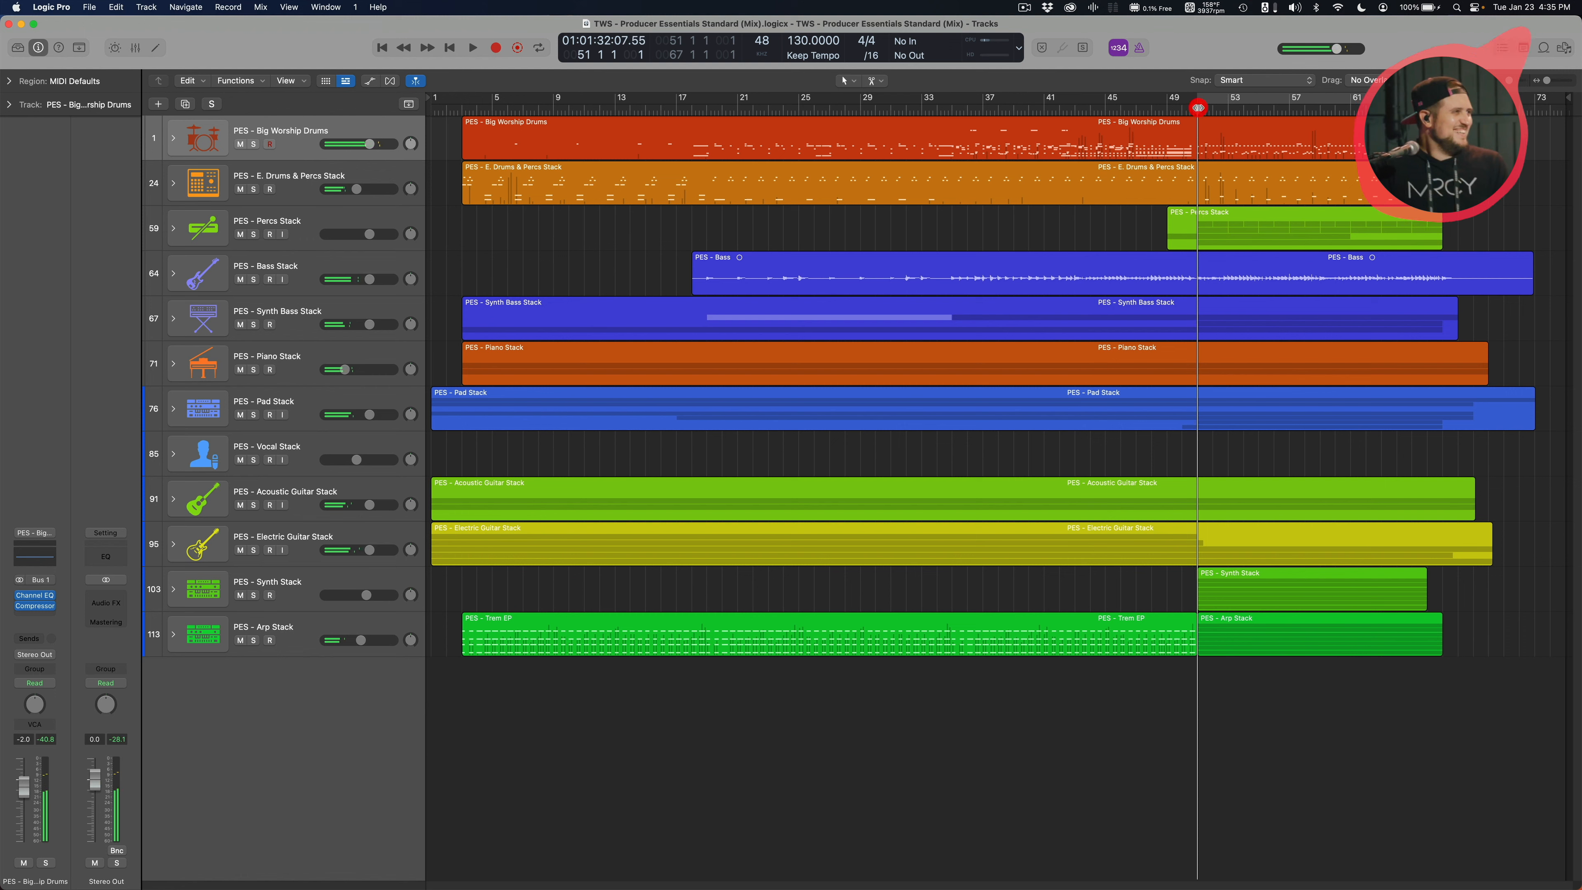
pyautogui.press('space')
pyautogui.press('super+Right')
pyautogui.press('super+Right')
pyautogui.hscroll(2, 1276, 275)
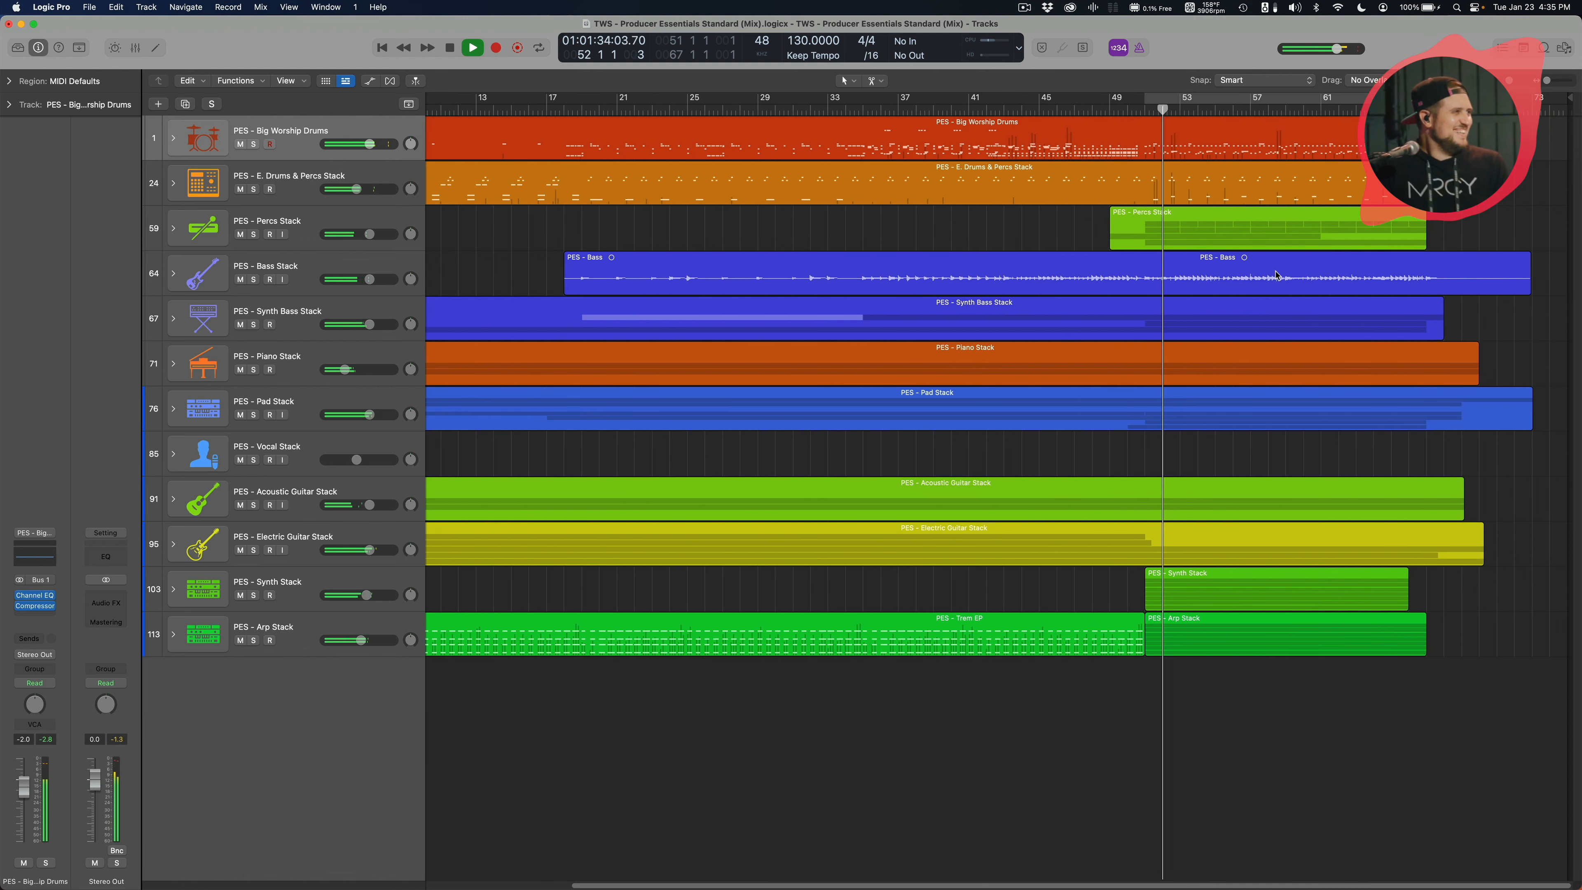
# Set a cycle range from bar 51 to bar 67, stop playback and return the playhead to bar 51
pyautogui.moveTo(1146, 99); pyautogui.dragTo(1311, 100)
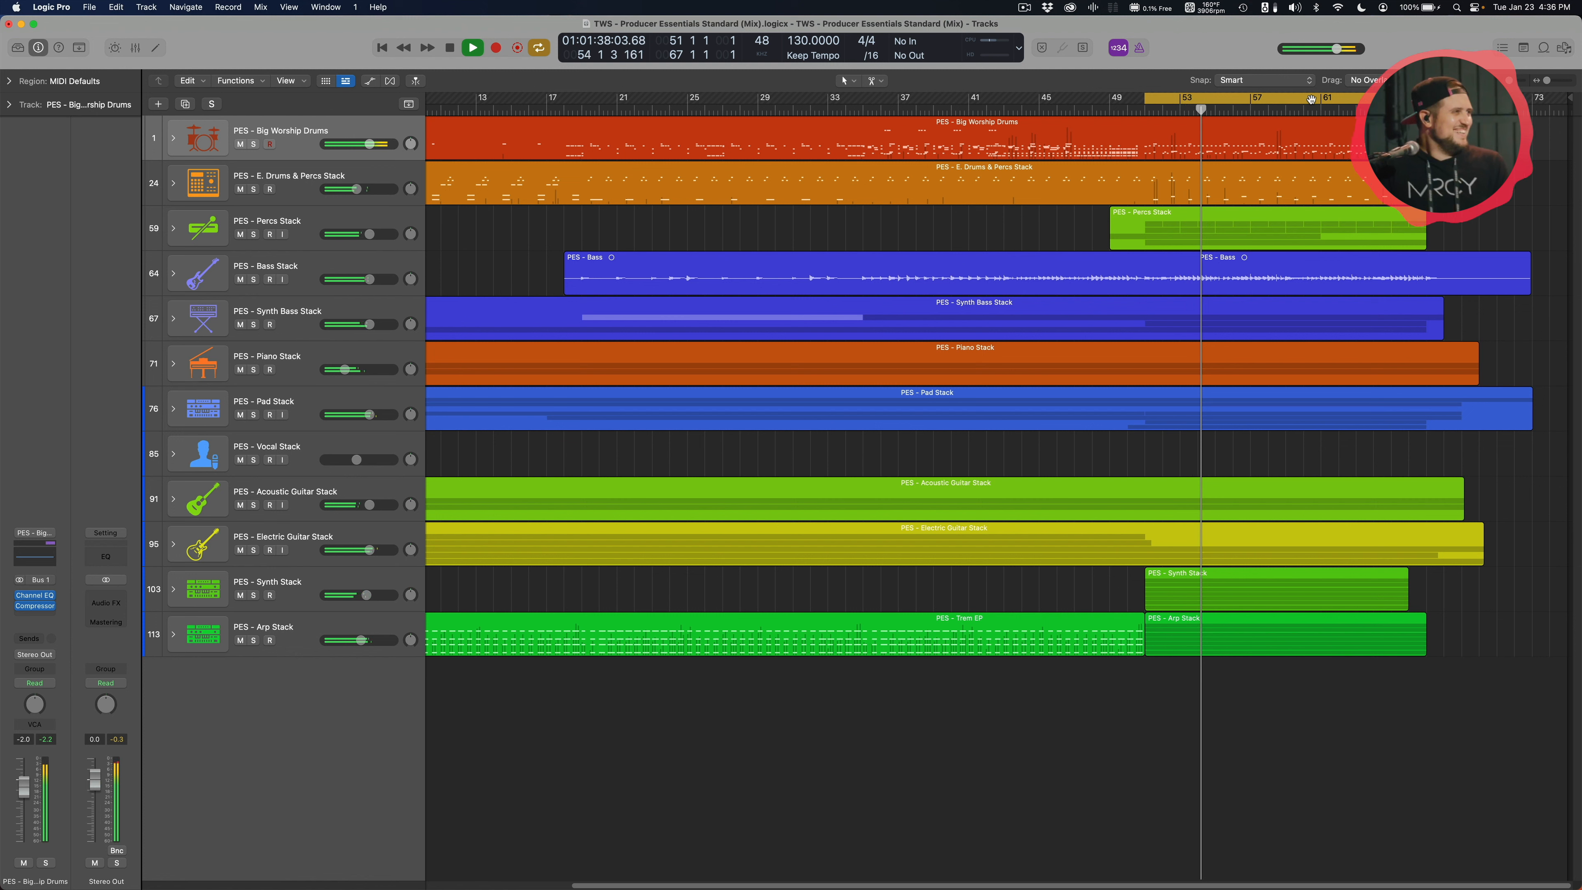
pyautogui.press('space')
pyautogui.moveTo(1175, 111); pyautogui.dragTo(1144, 110)
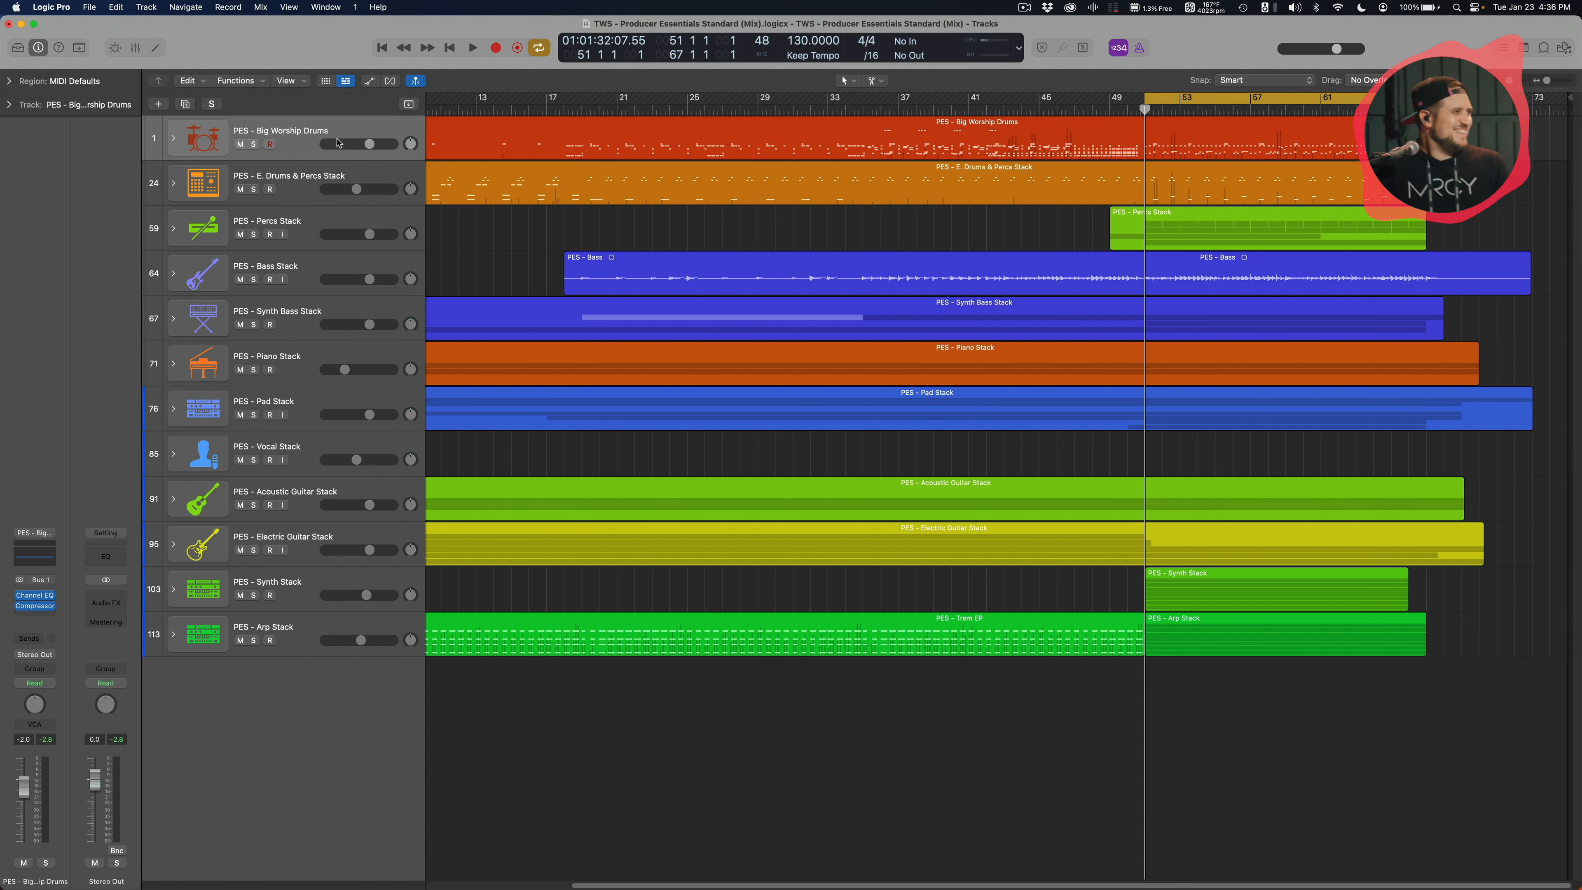
# Expand the PES - Big Worship Drums stack and look through its individual drum tracks from Kick In down to Drum Verb
pyautogui.click(173, 139)
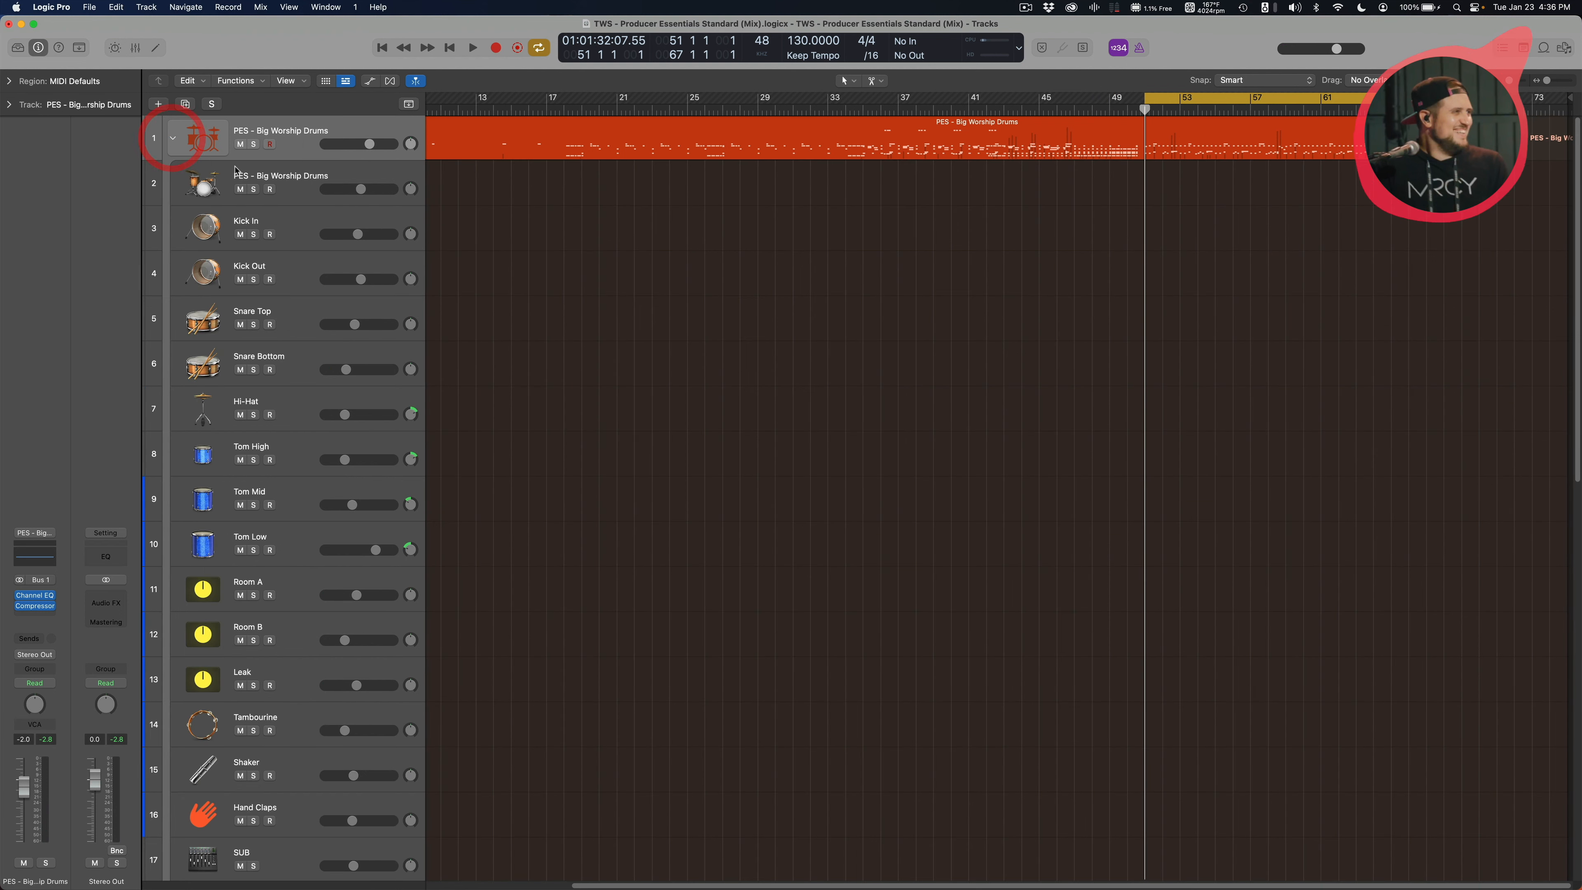
pyautogui.click(1224, 141)
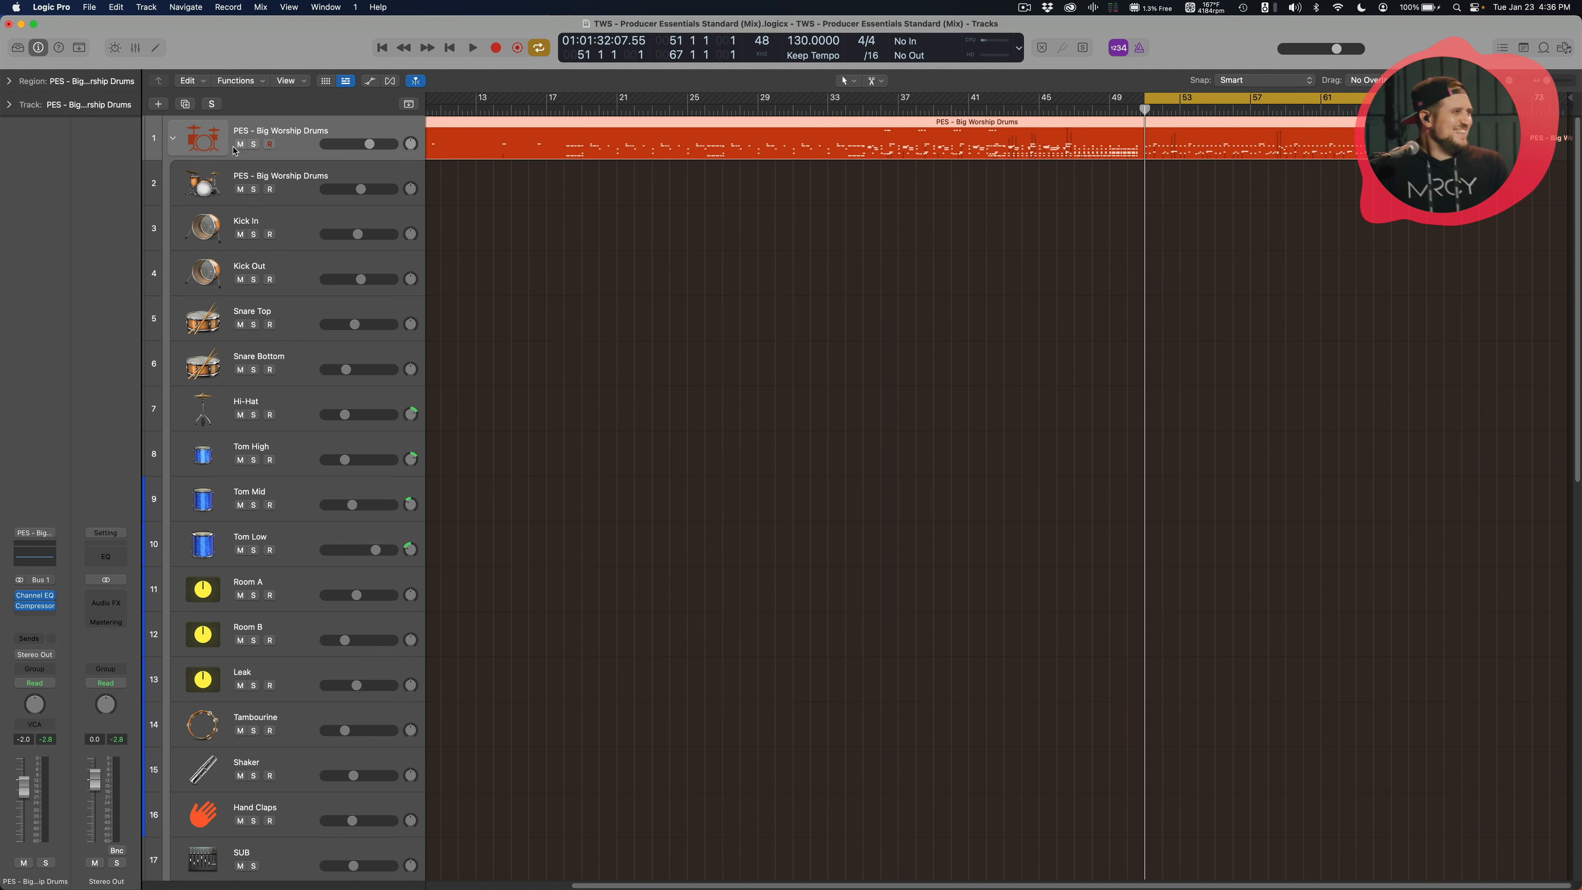
pyautogui.click(174, 141)
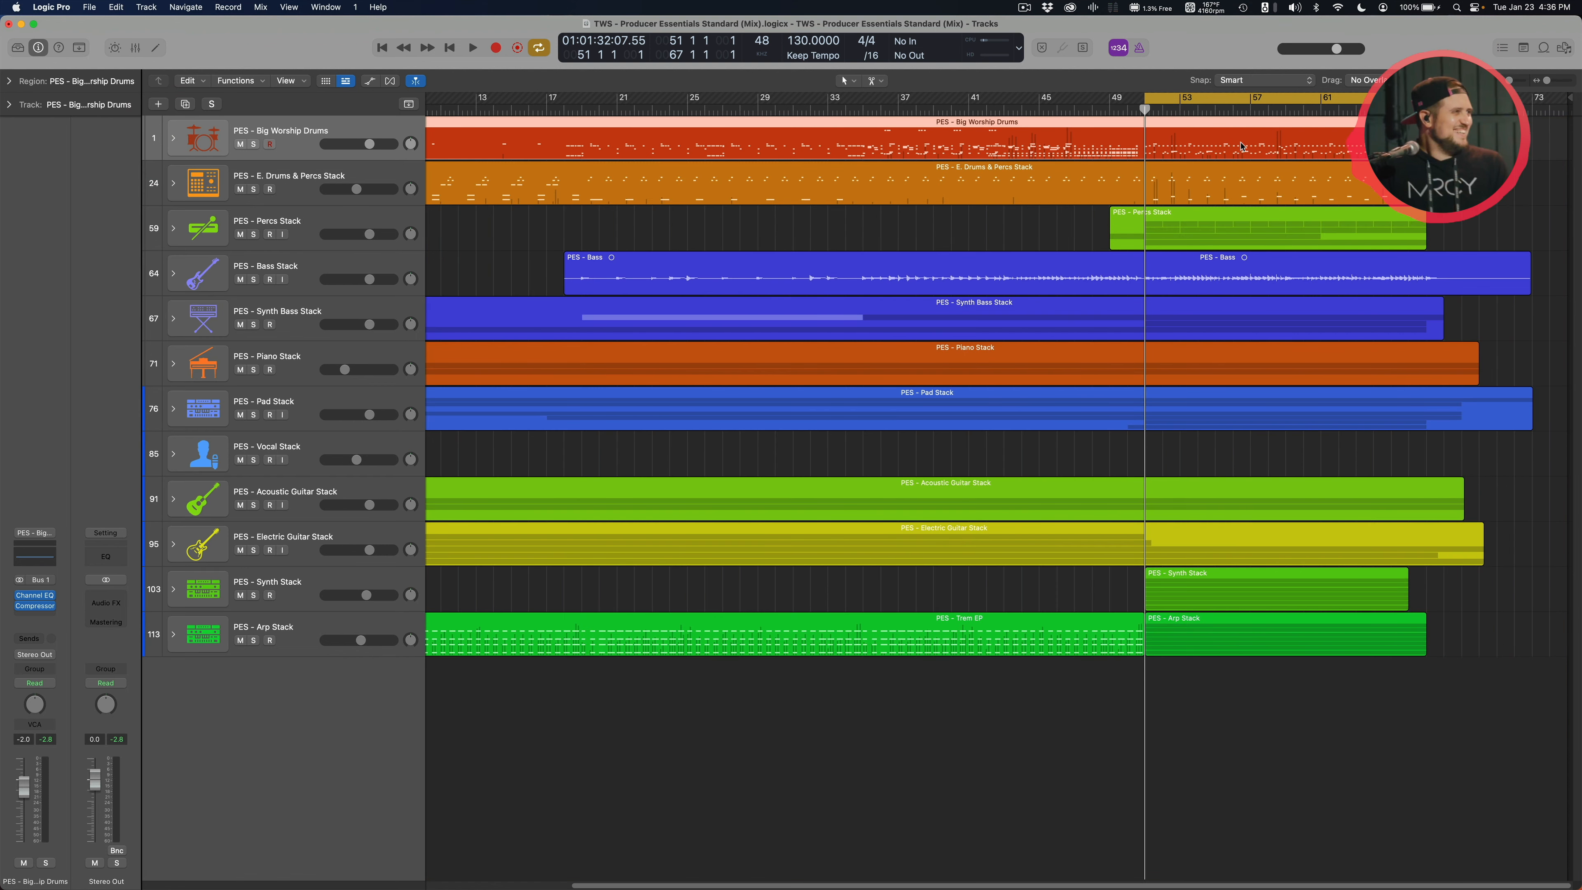
pyautogui.click(301, 131)
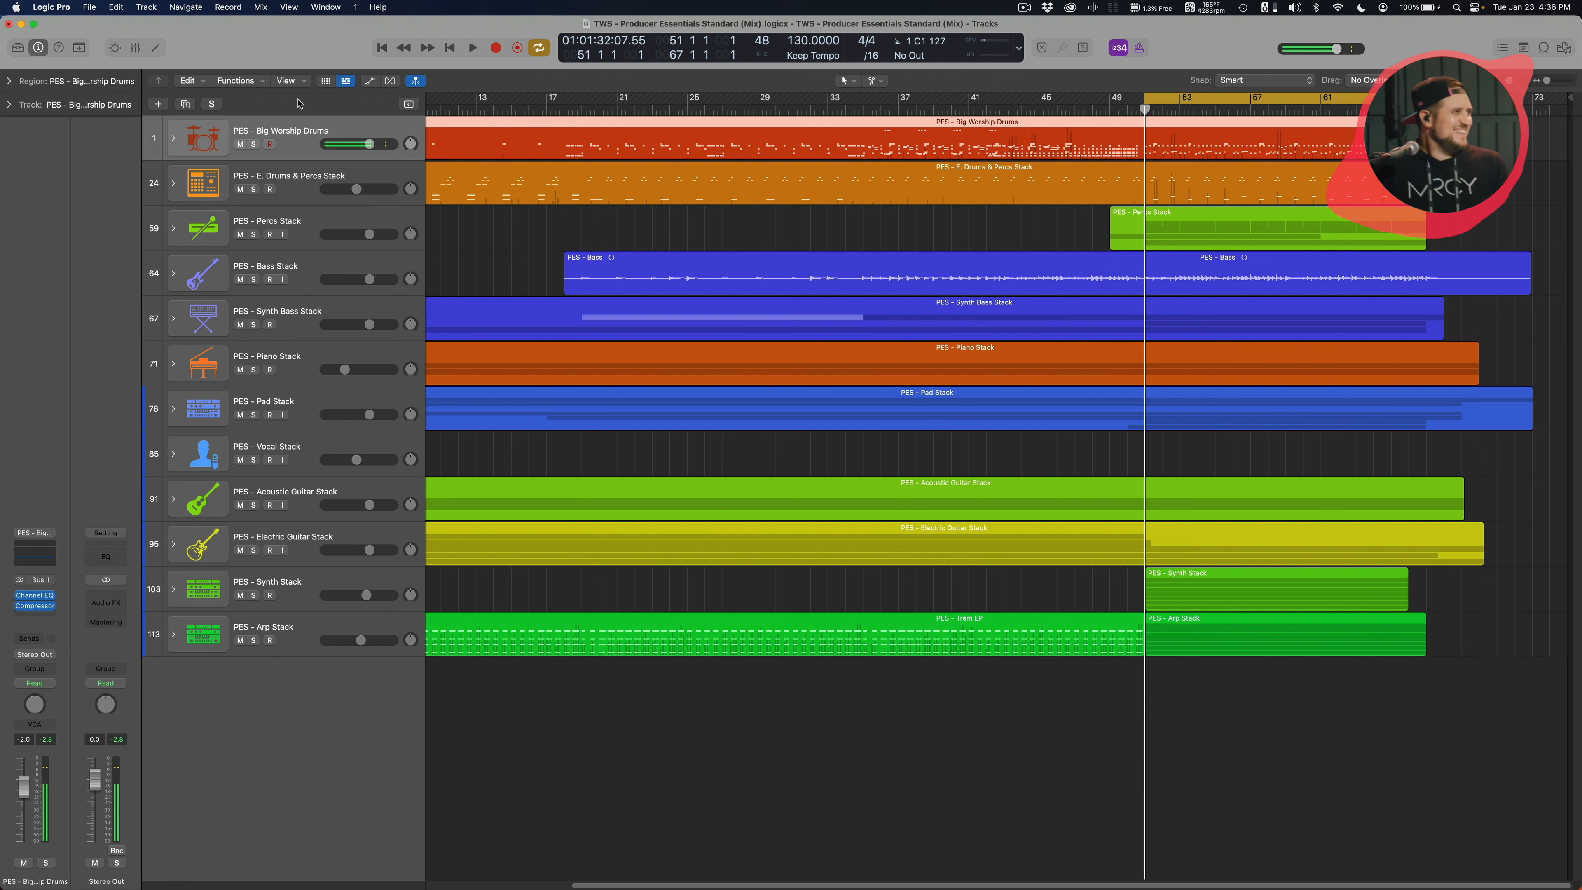
pyautogui.click(173, 140)
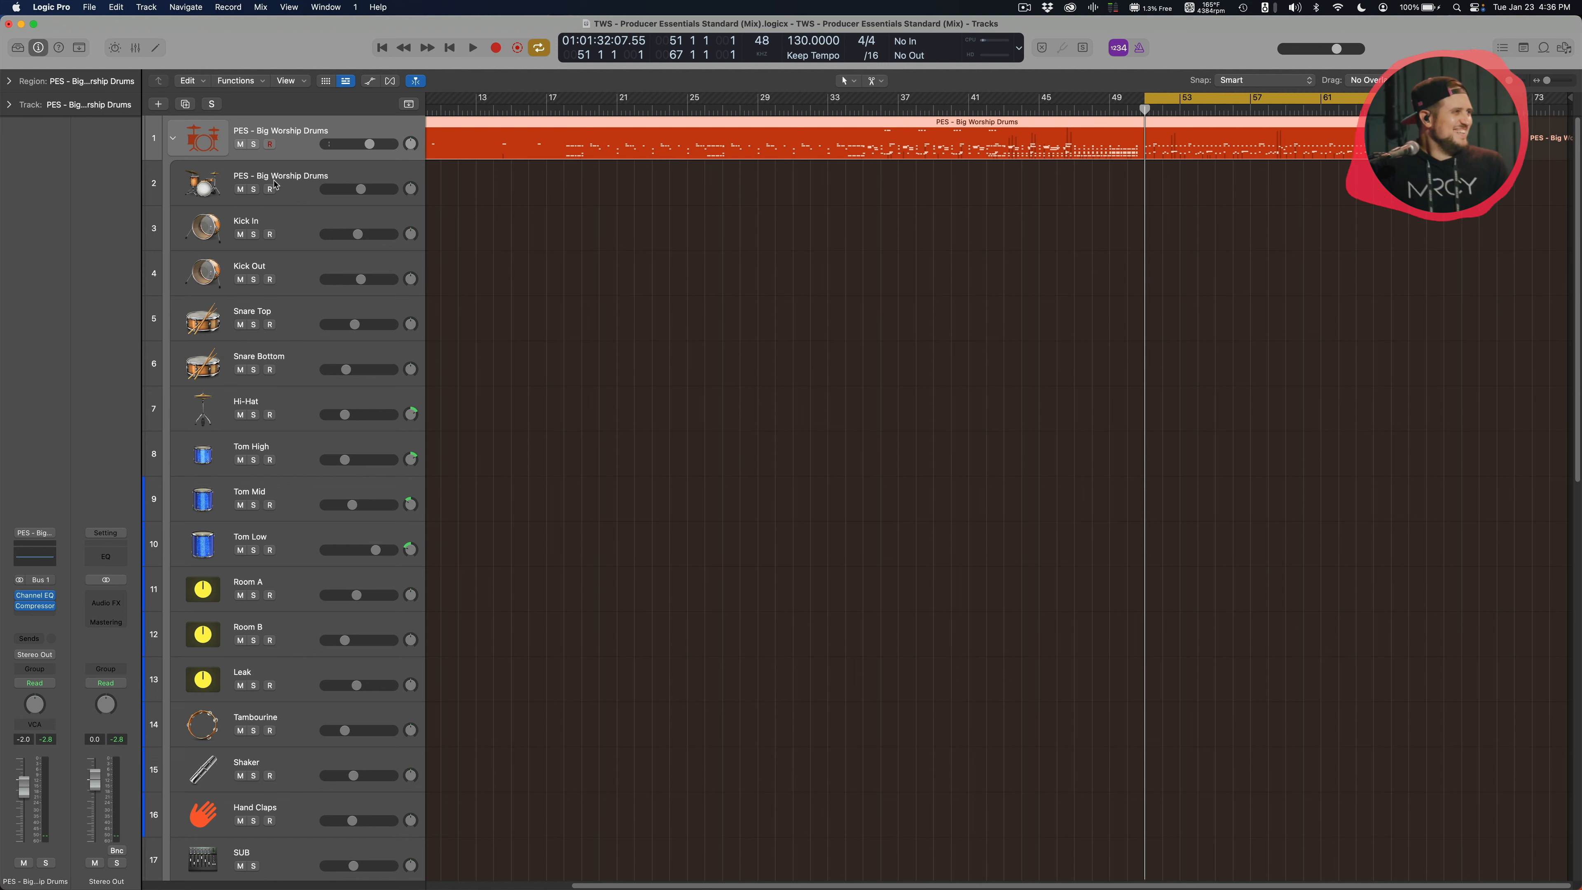
pyautogui.scroll(-5, 314, 491)
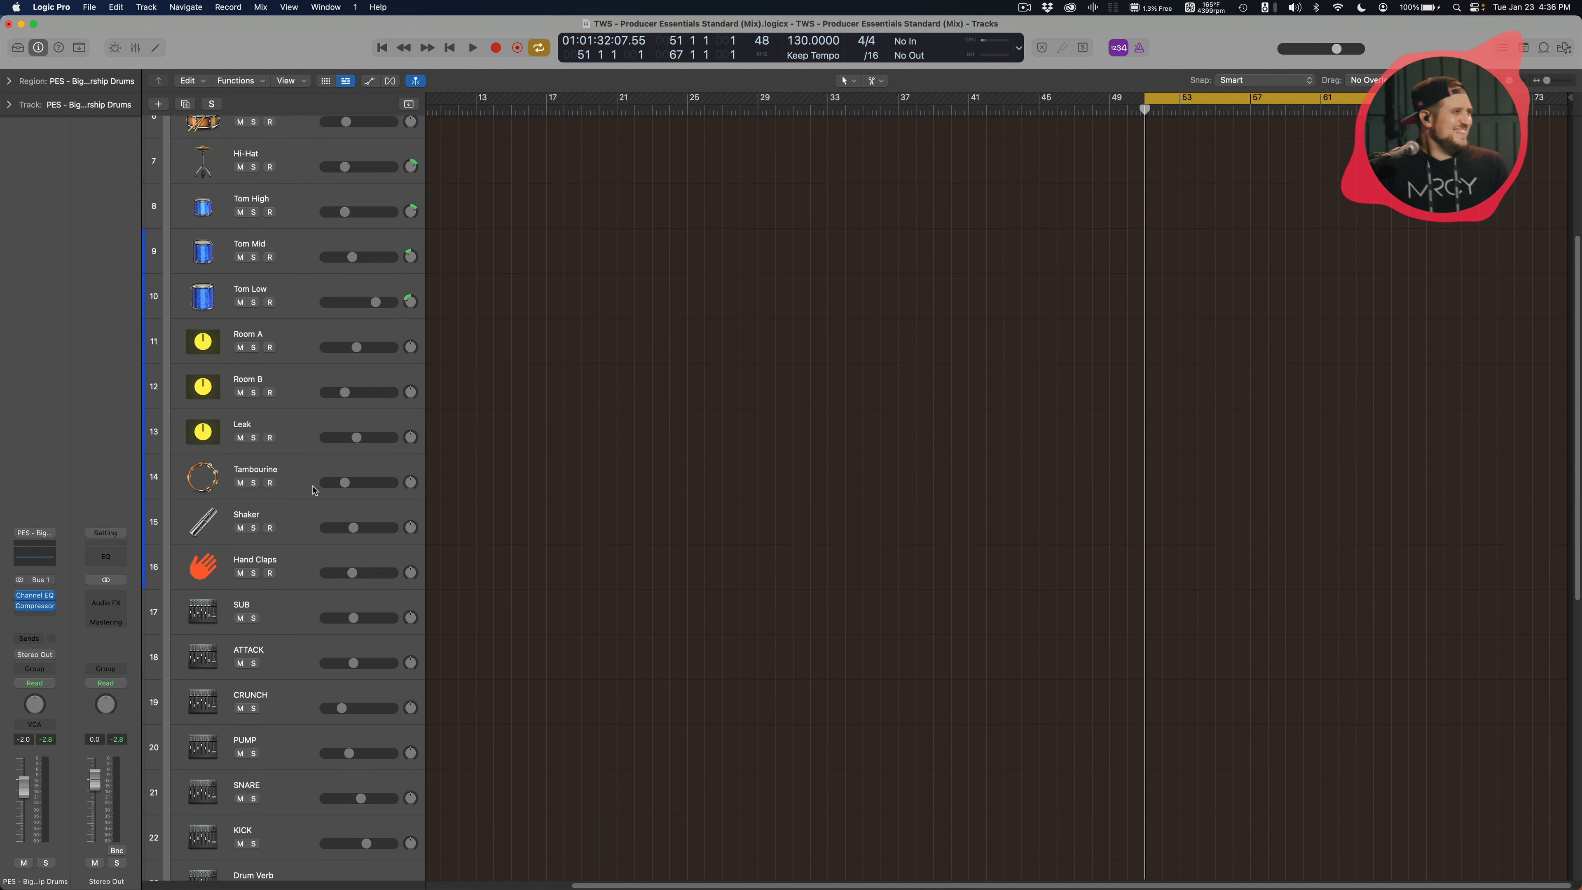
pyautogui.scroll(-4, 312, 498)
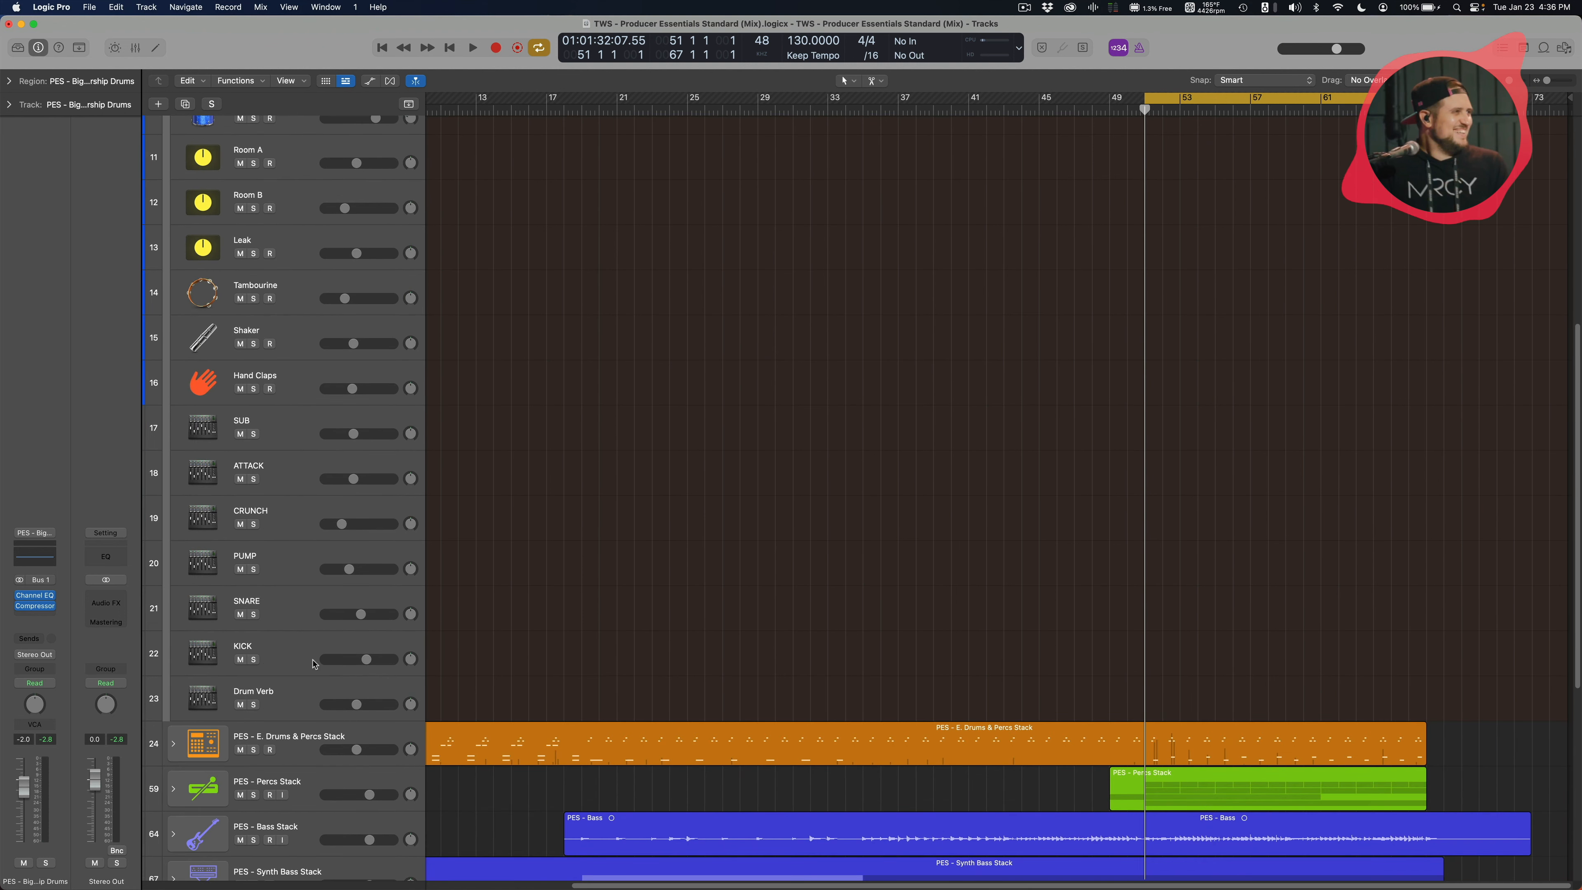
pyautogui.scroll(10, 315, 662)
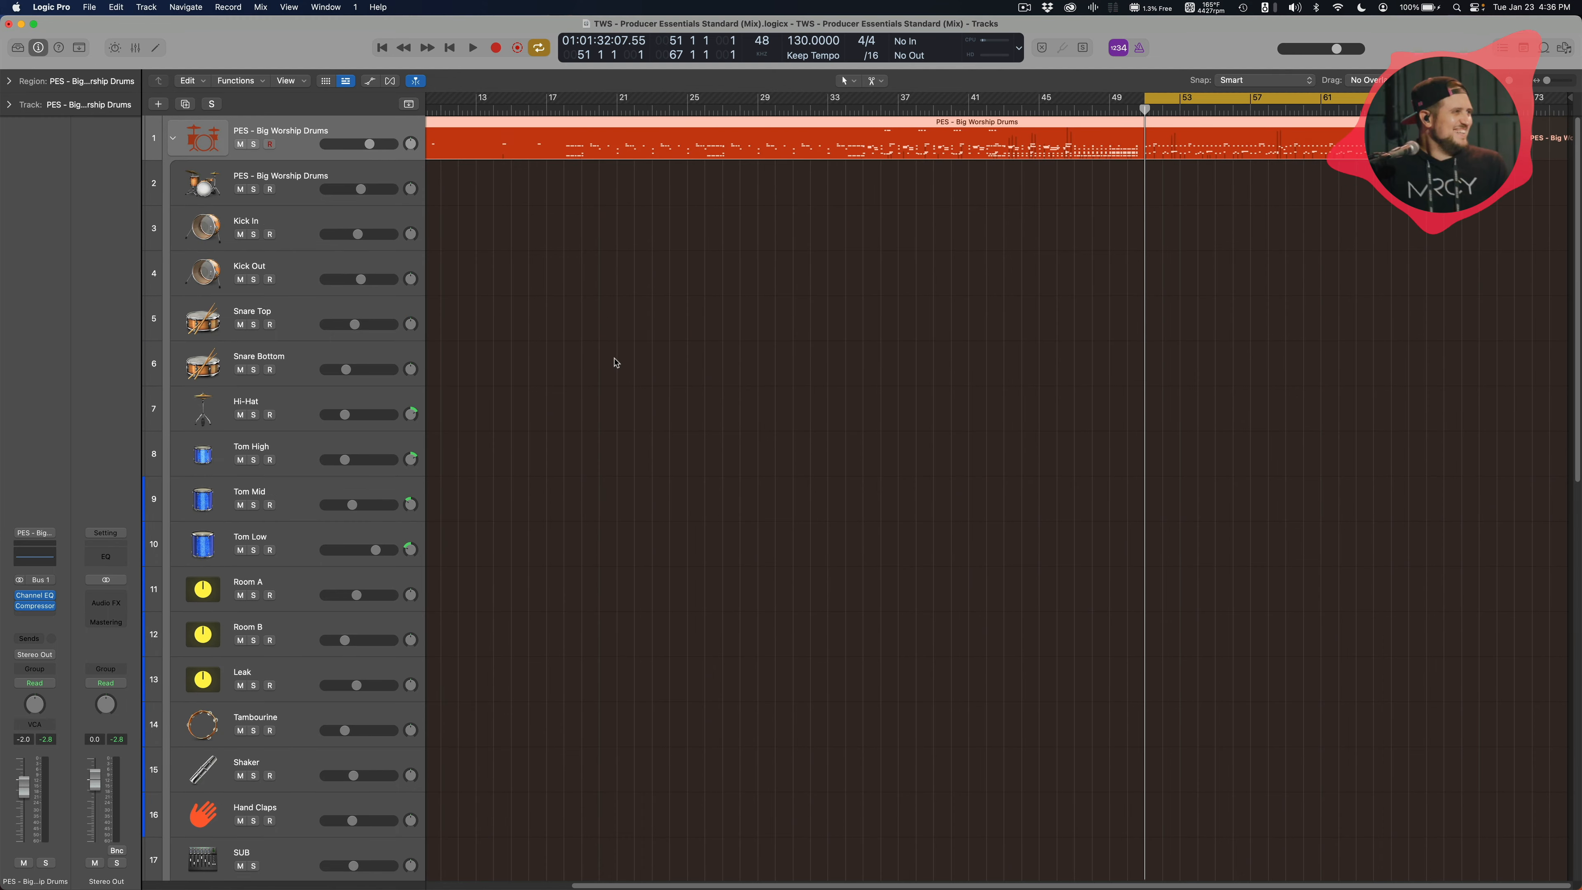
pyautogui.press('a')
pyautogui.press('a')
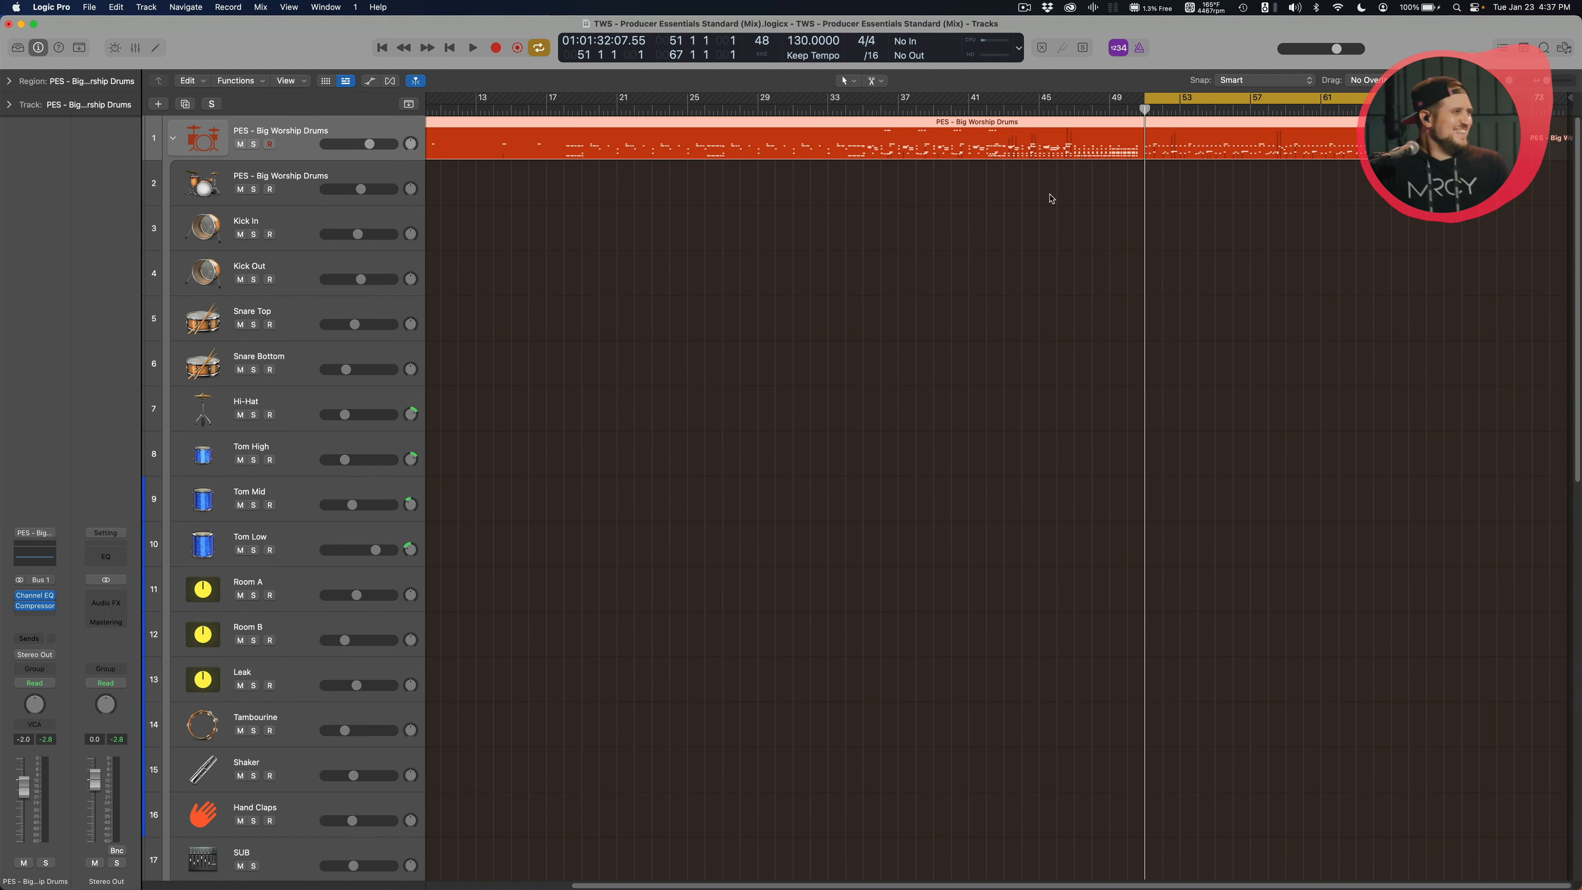
# Play the cycled section and briefly solo the whole PES - Big Worship Drums stack
pyautogui.press('space')
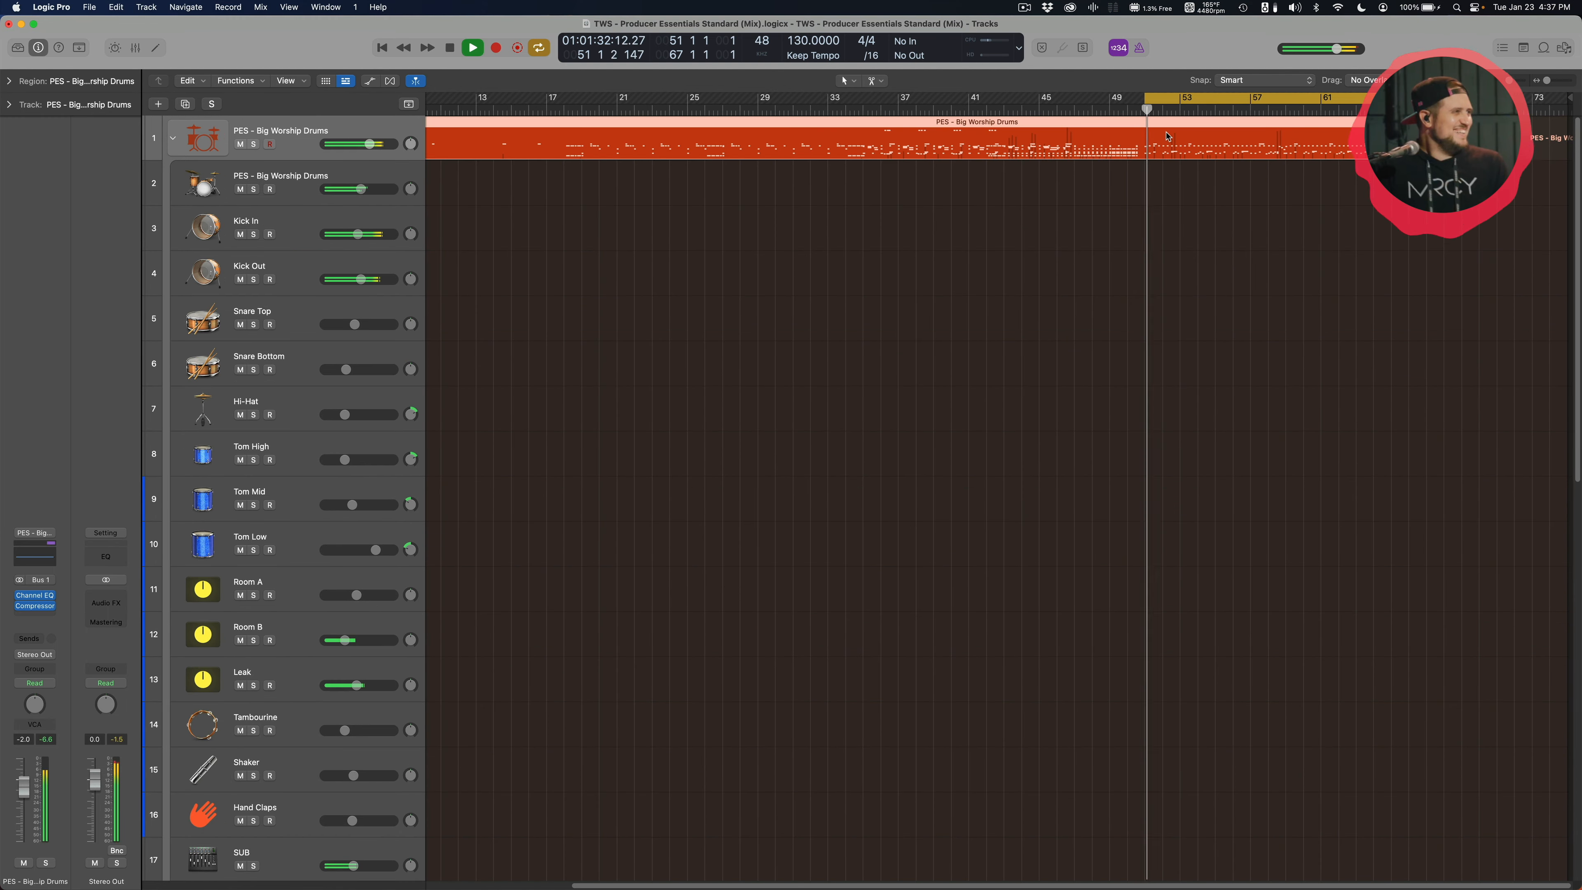
pyautogui.click(253, 145)
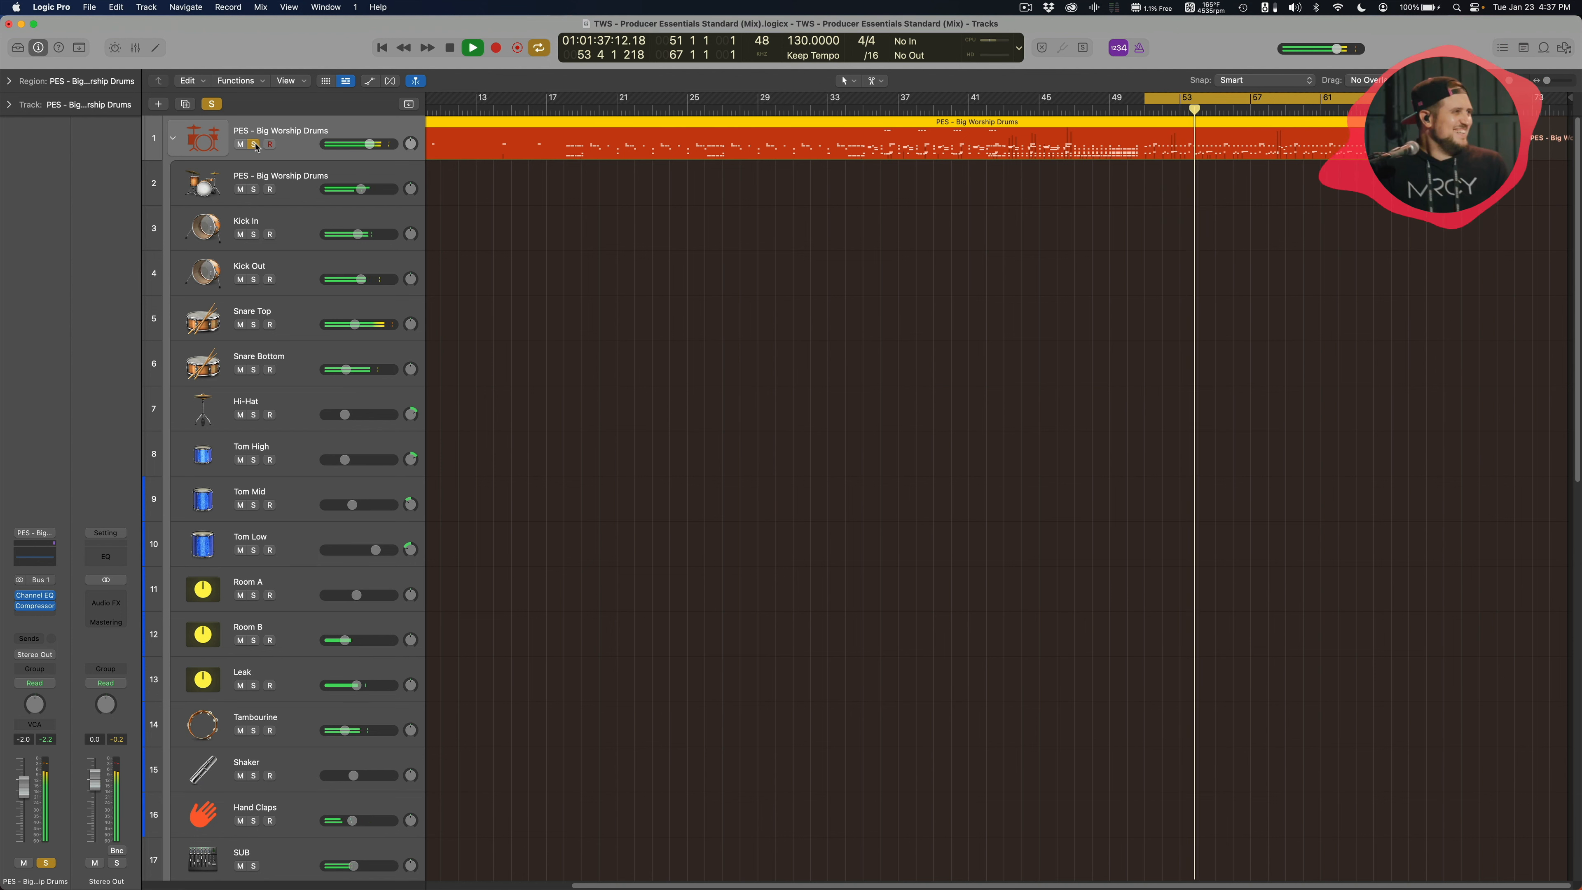
pyautogui.click(254, 145)
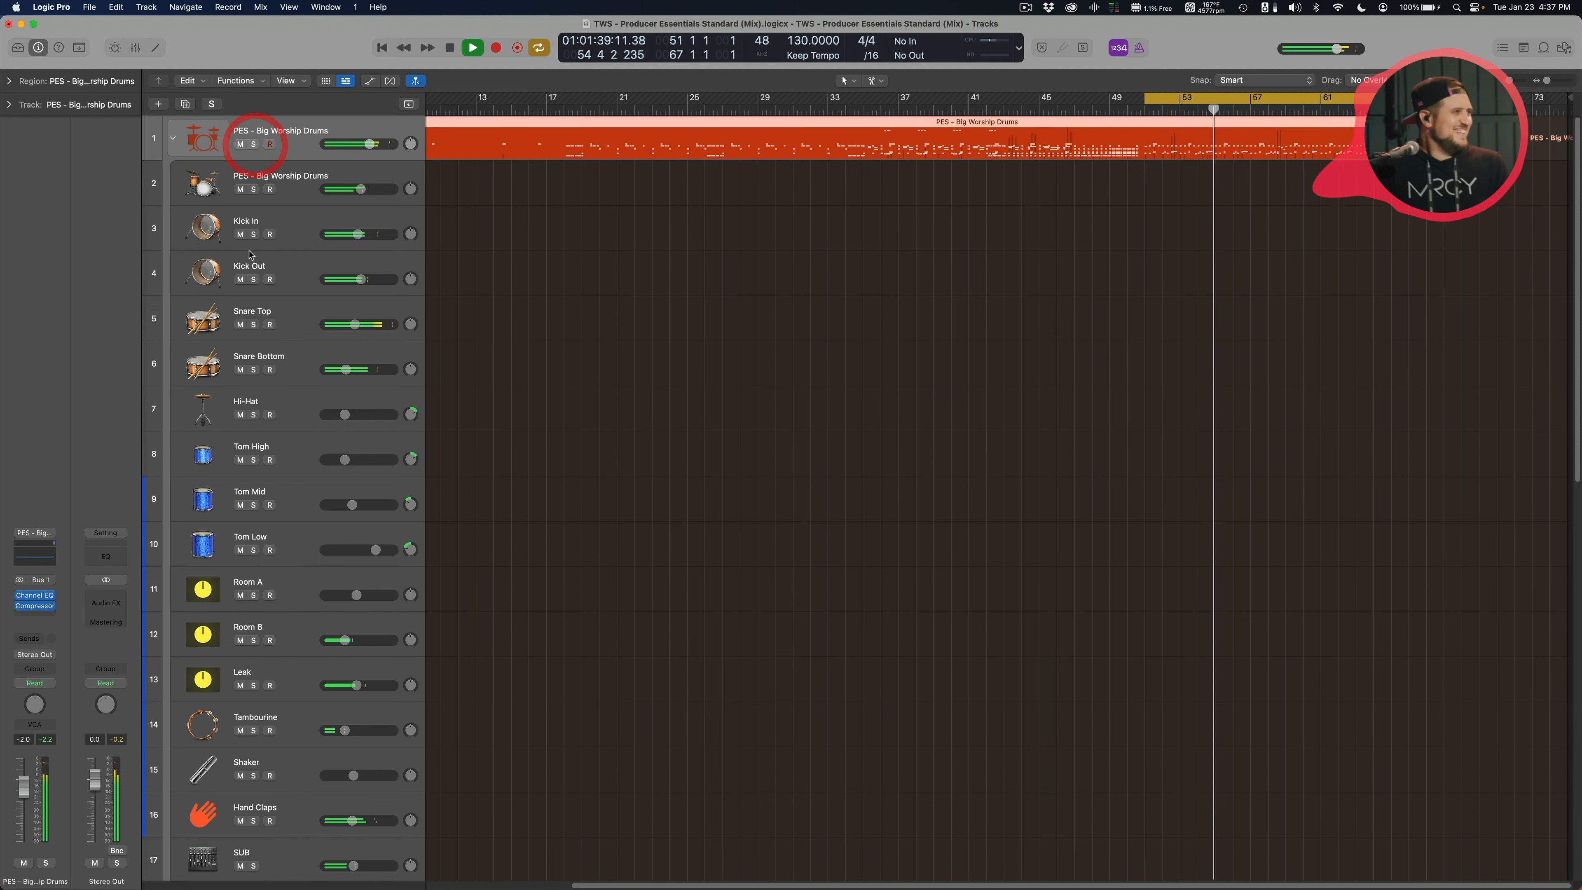
# Solo the Kick In, Kick Out and Snare Top tracks one after another, then collapse the drum stack and stop playback
pyautogui.click(253, 235)
pyautogui.click(253, 287)
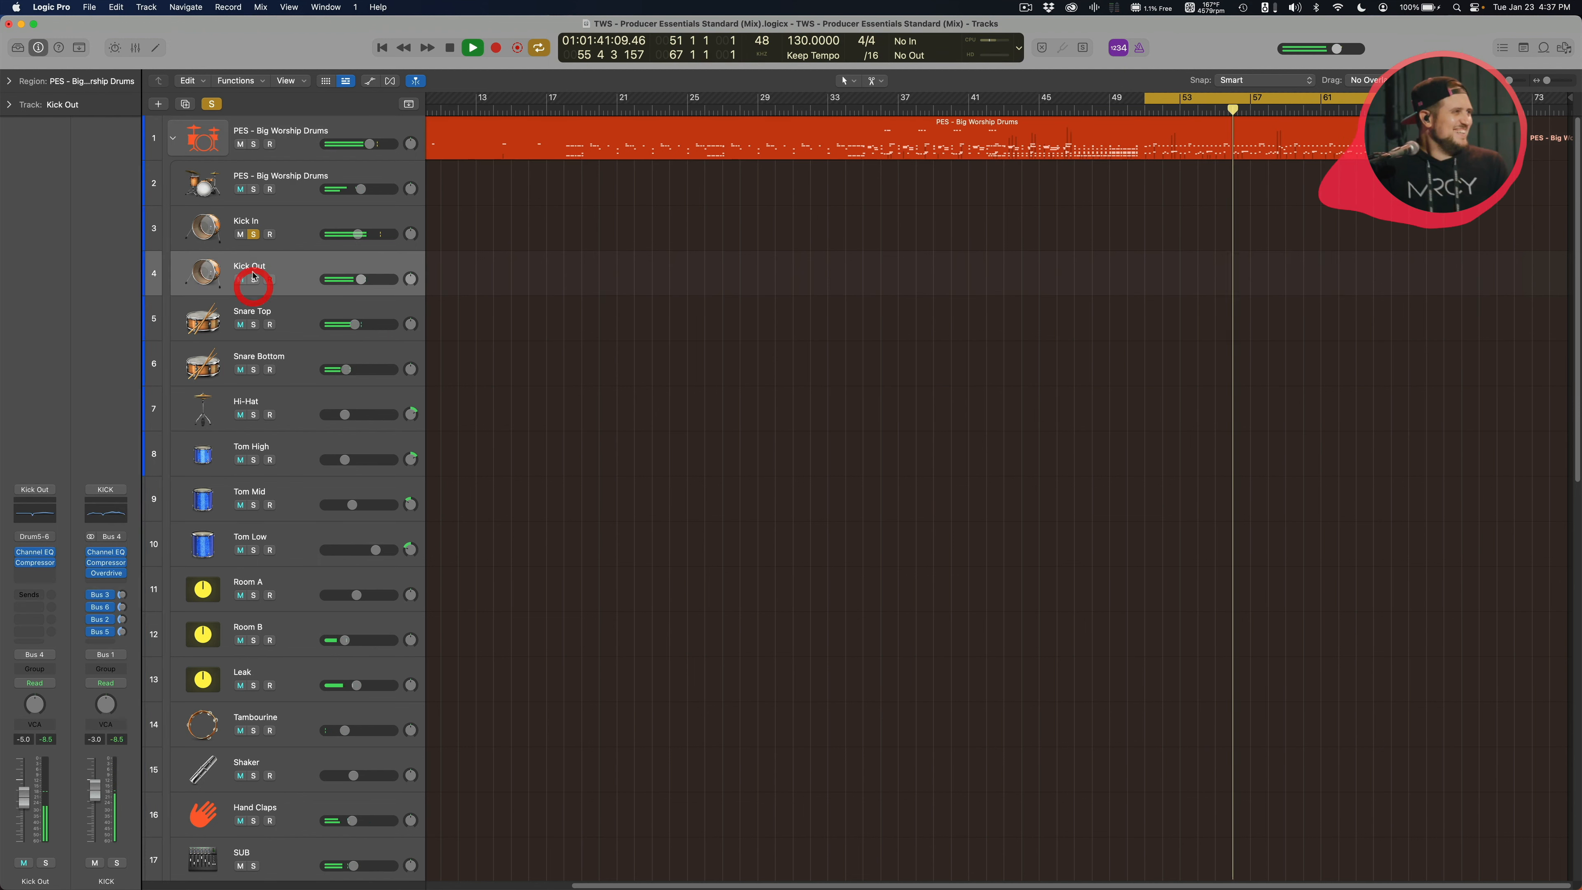
pyautogui.click(253, 233)
pyautogui.click(253, 279)
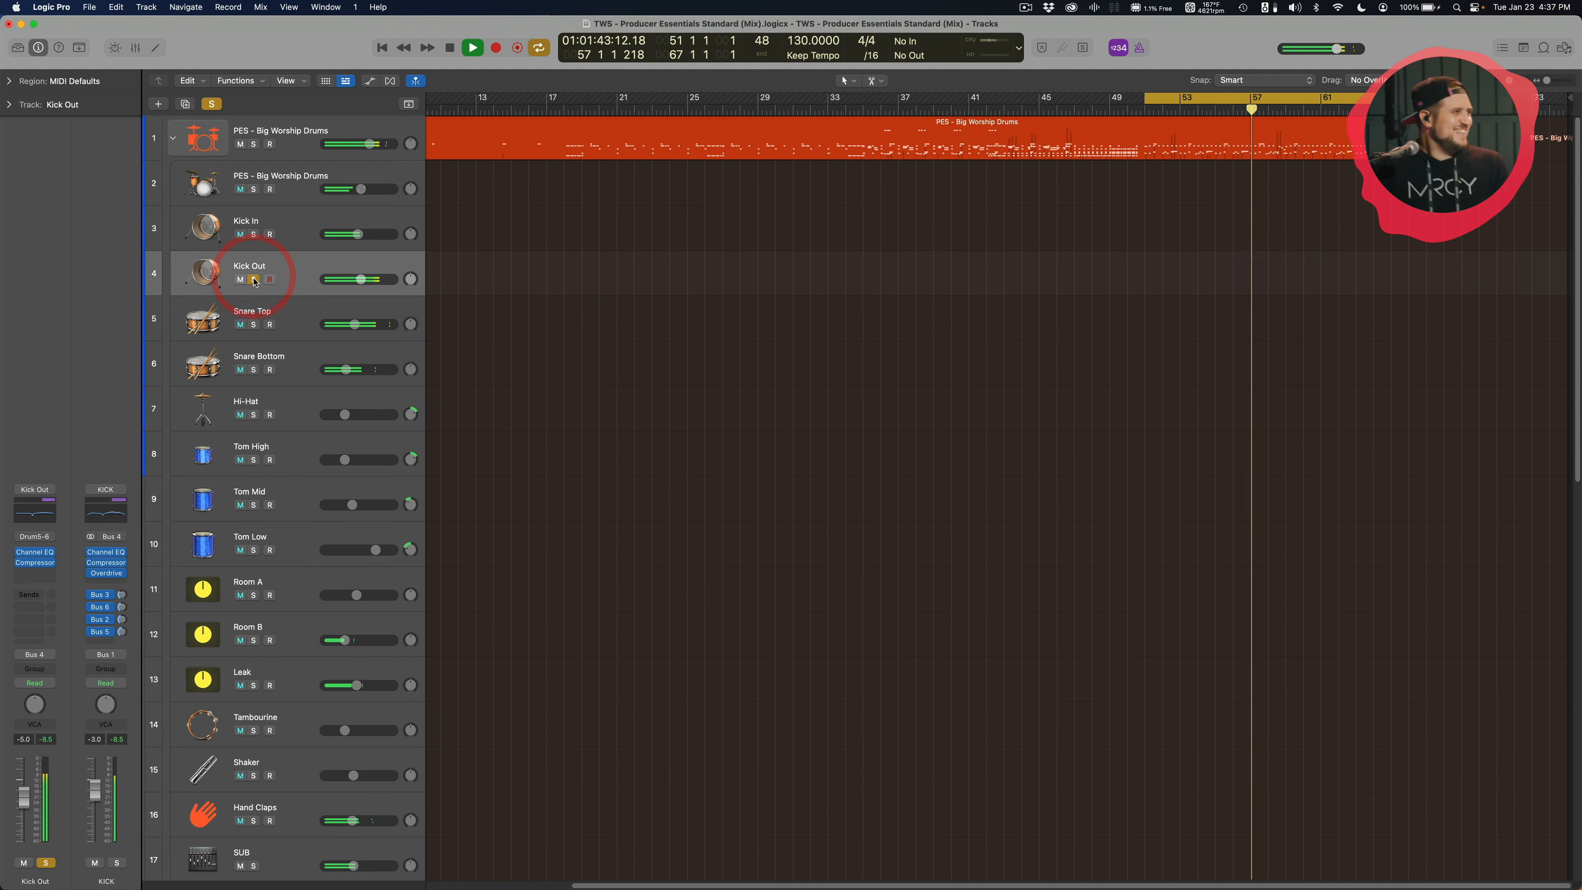
pyautogui.click(253, 280)
pyautogui.click(253, 324)
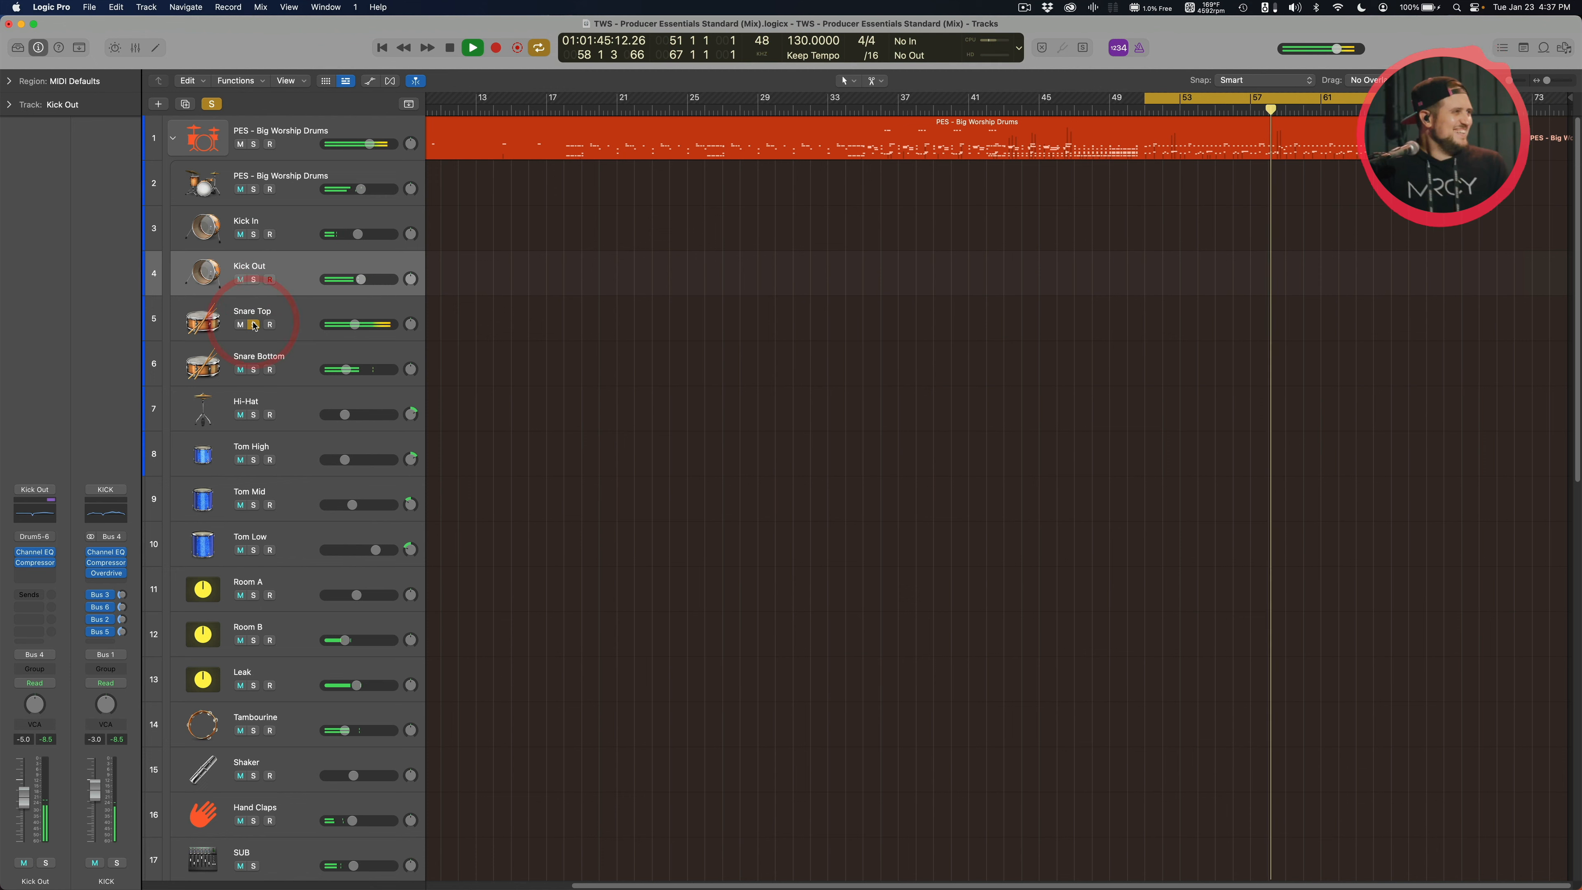
pyautogui.click(253, 324)
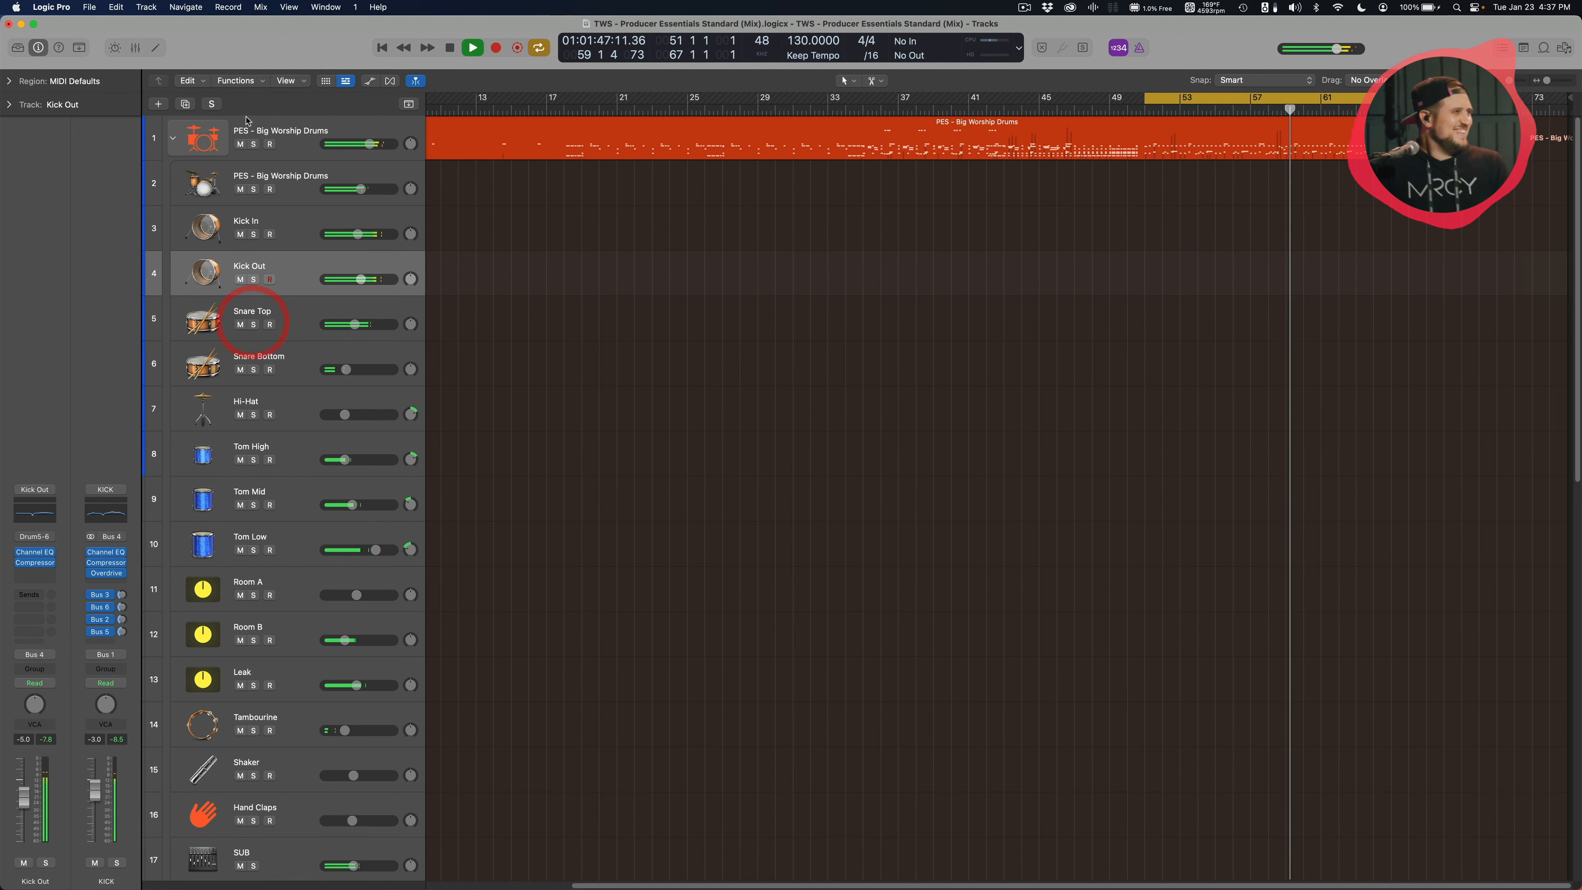
pyautogui.click(173, 139)
pyautogui.press('space')
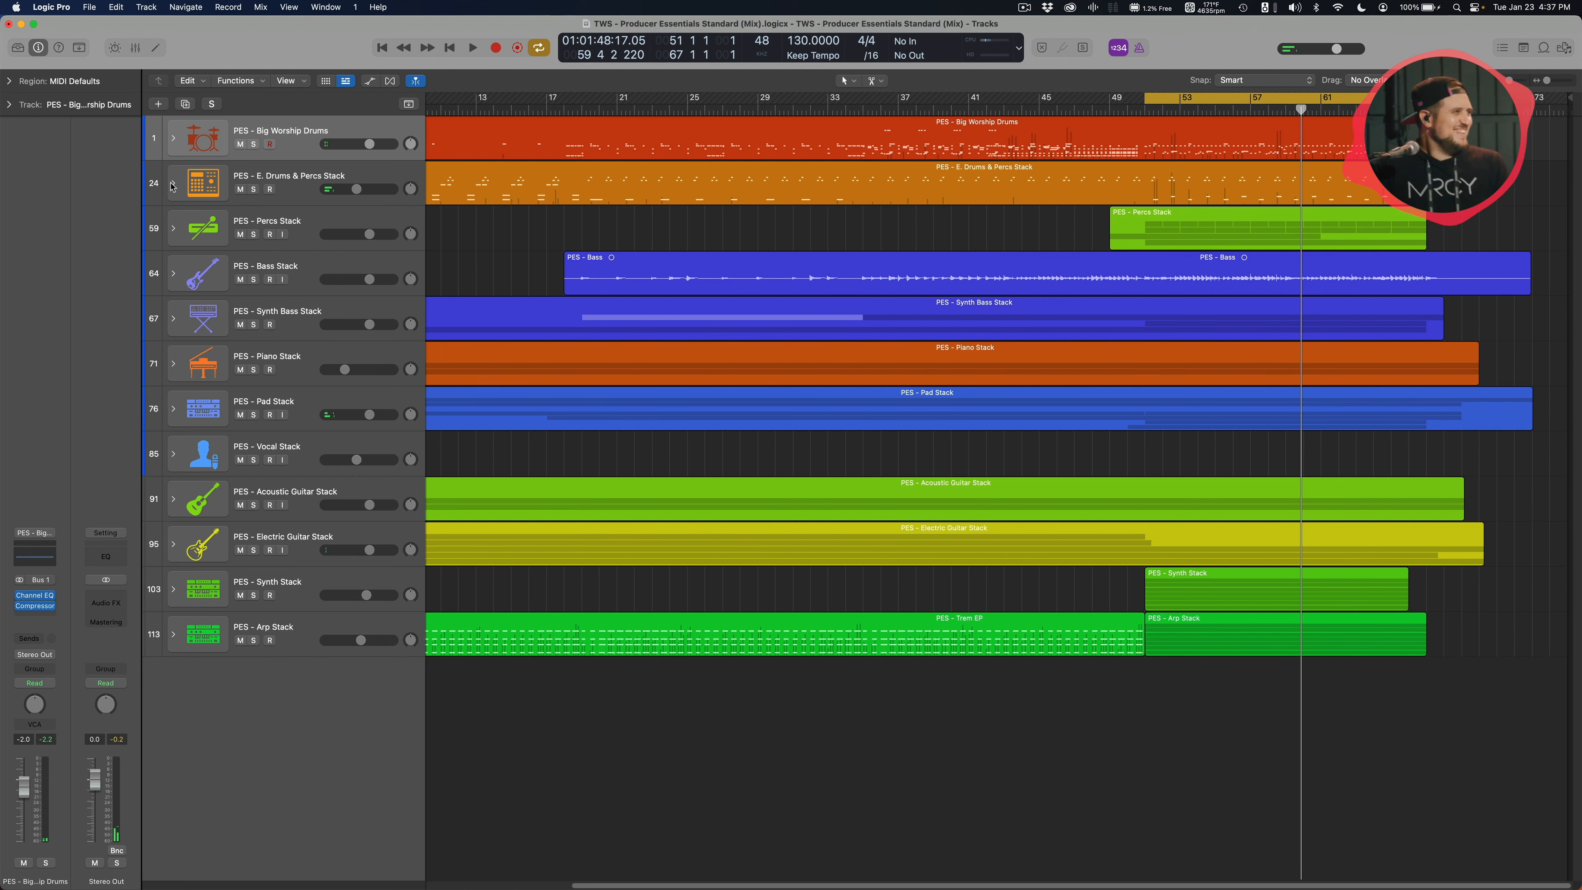
# Expand and solo the PES - E. Drums & Percs Stack, and look through its tracks while the section plays
pyautogui.click(173, 185)
pyautogui.click(293, 177)
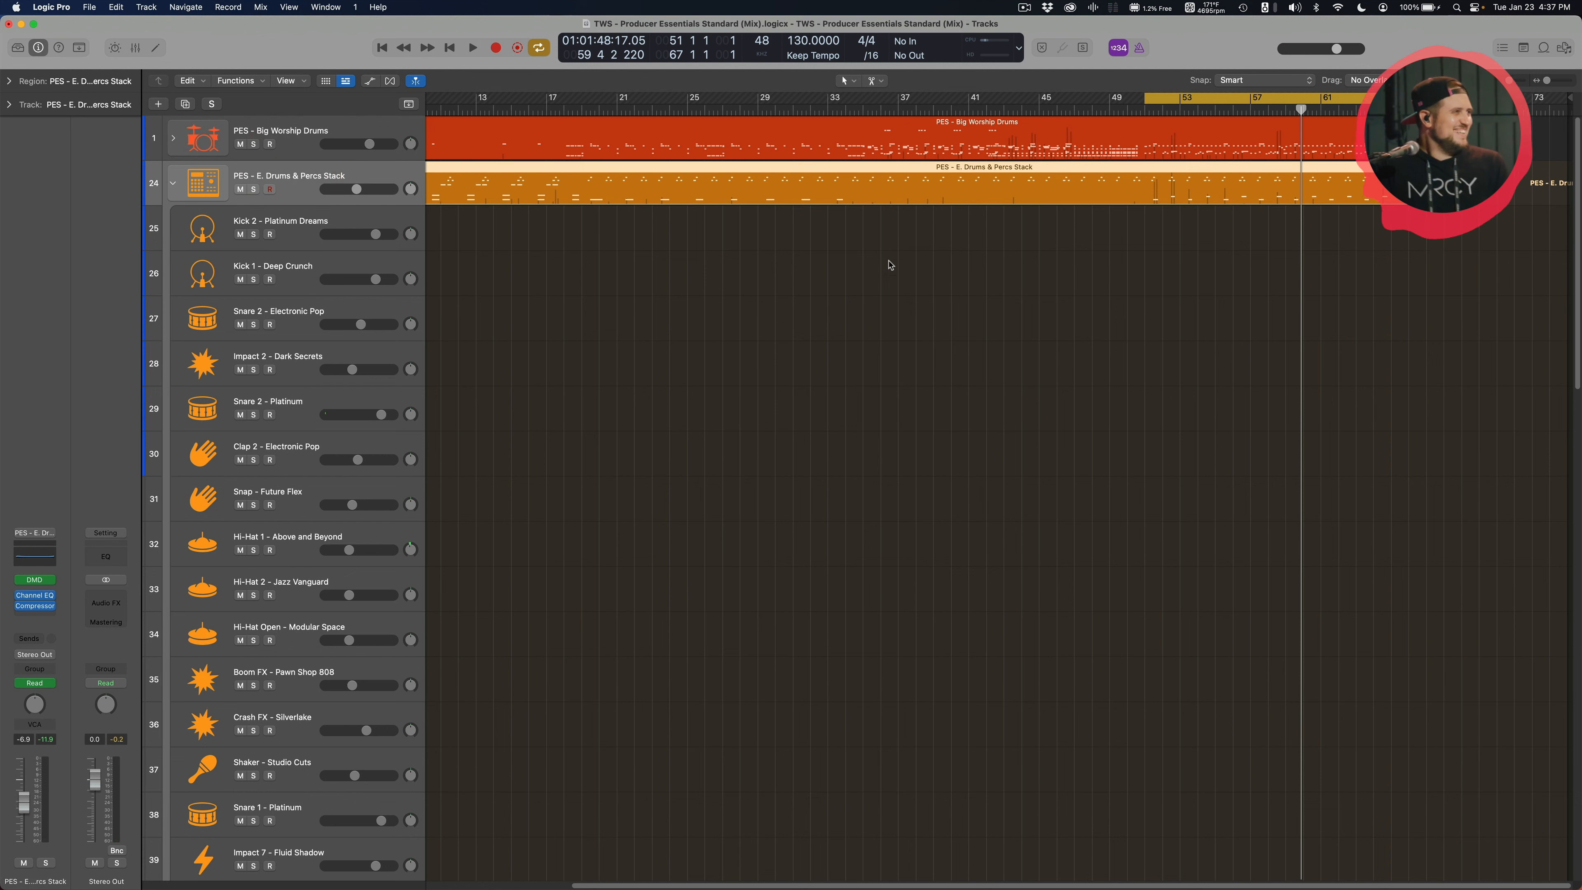
pyautogui.click(1325, 224)
pyautogui.click(252, 189)
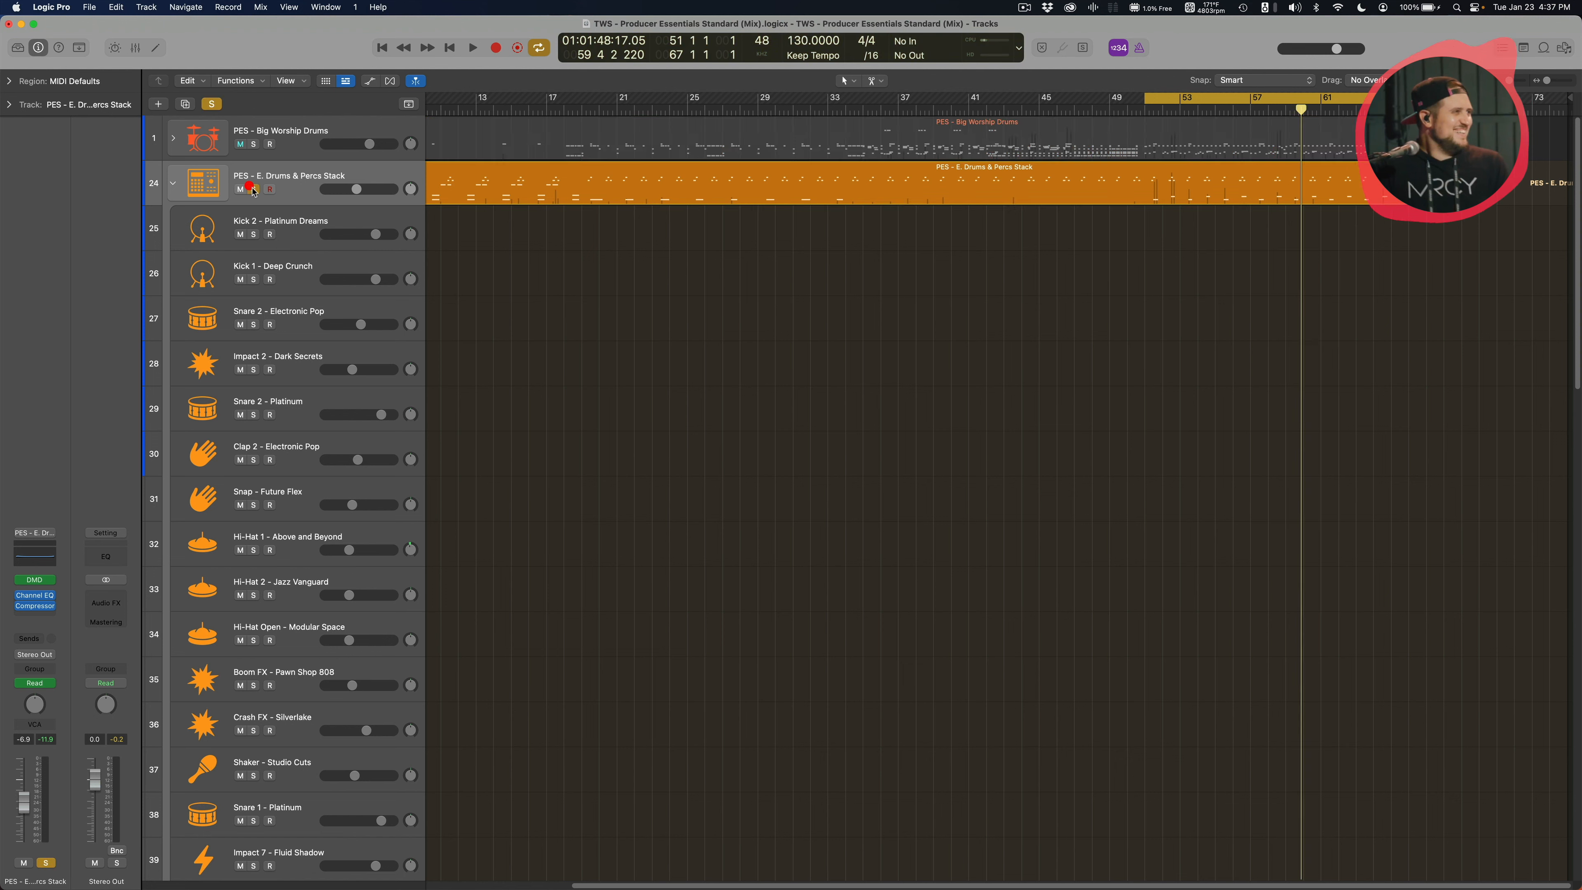
pyautogui.press('space')
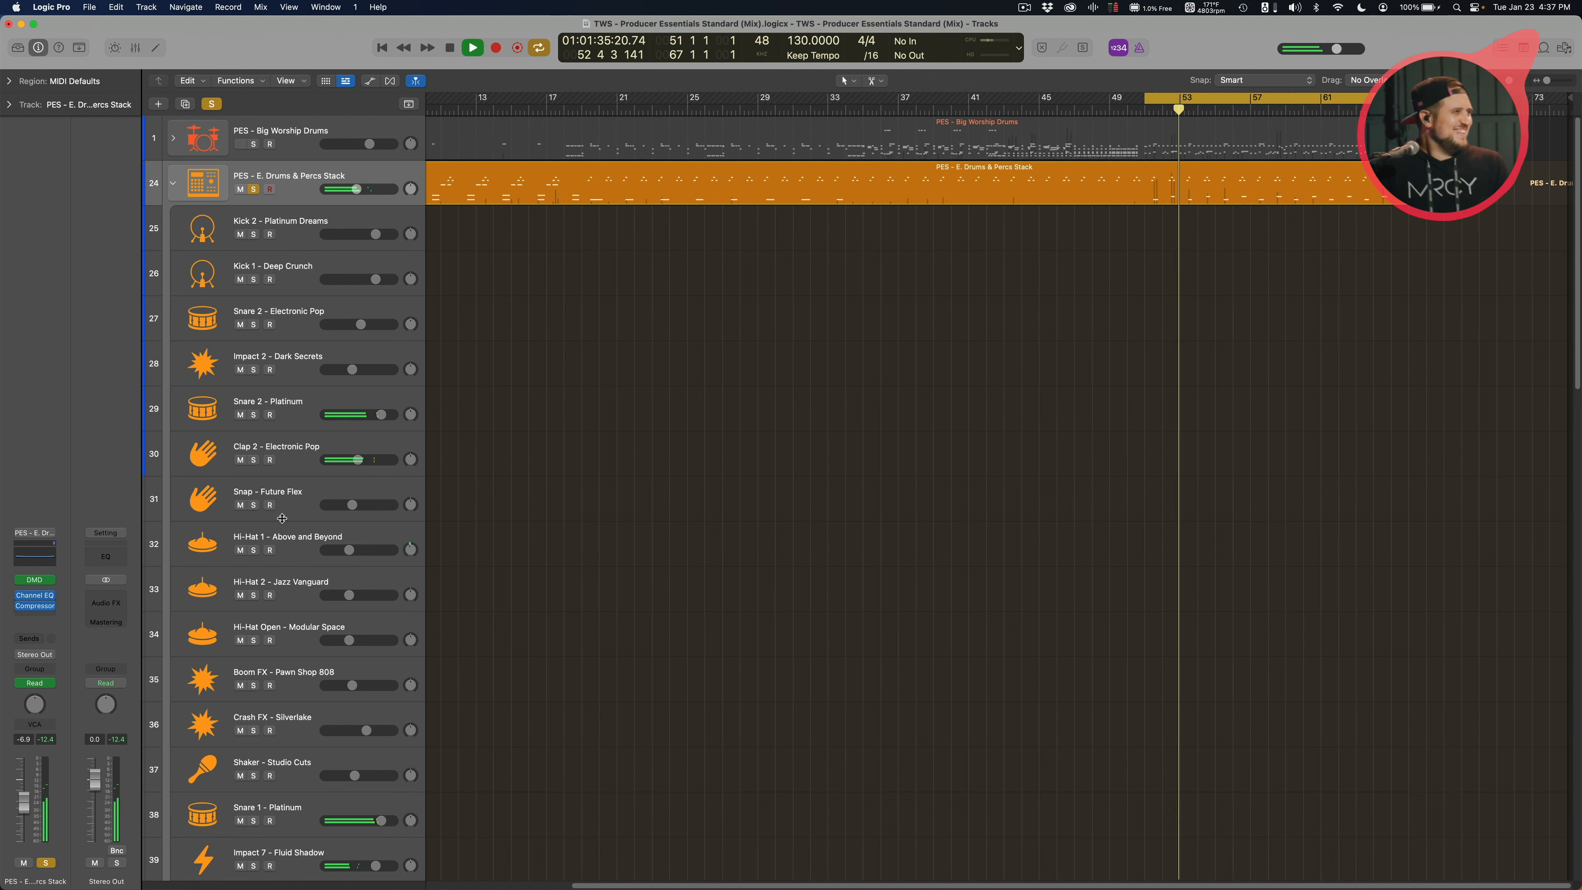
pyautogui.scroll(-10, 286, 524)
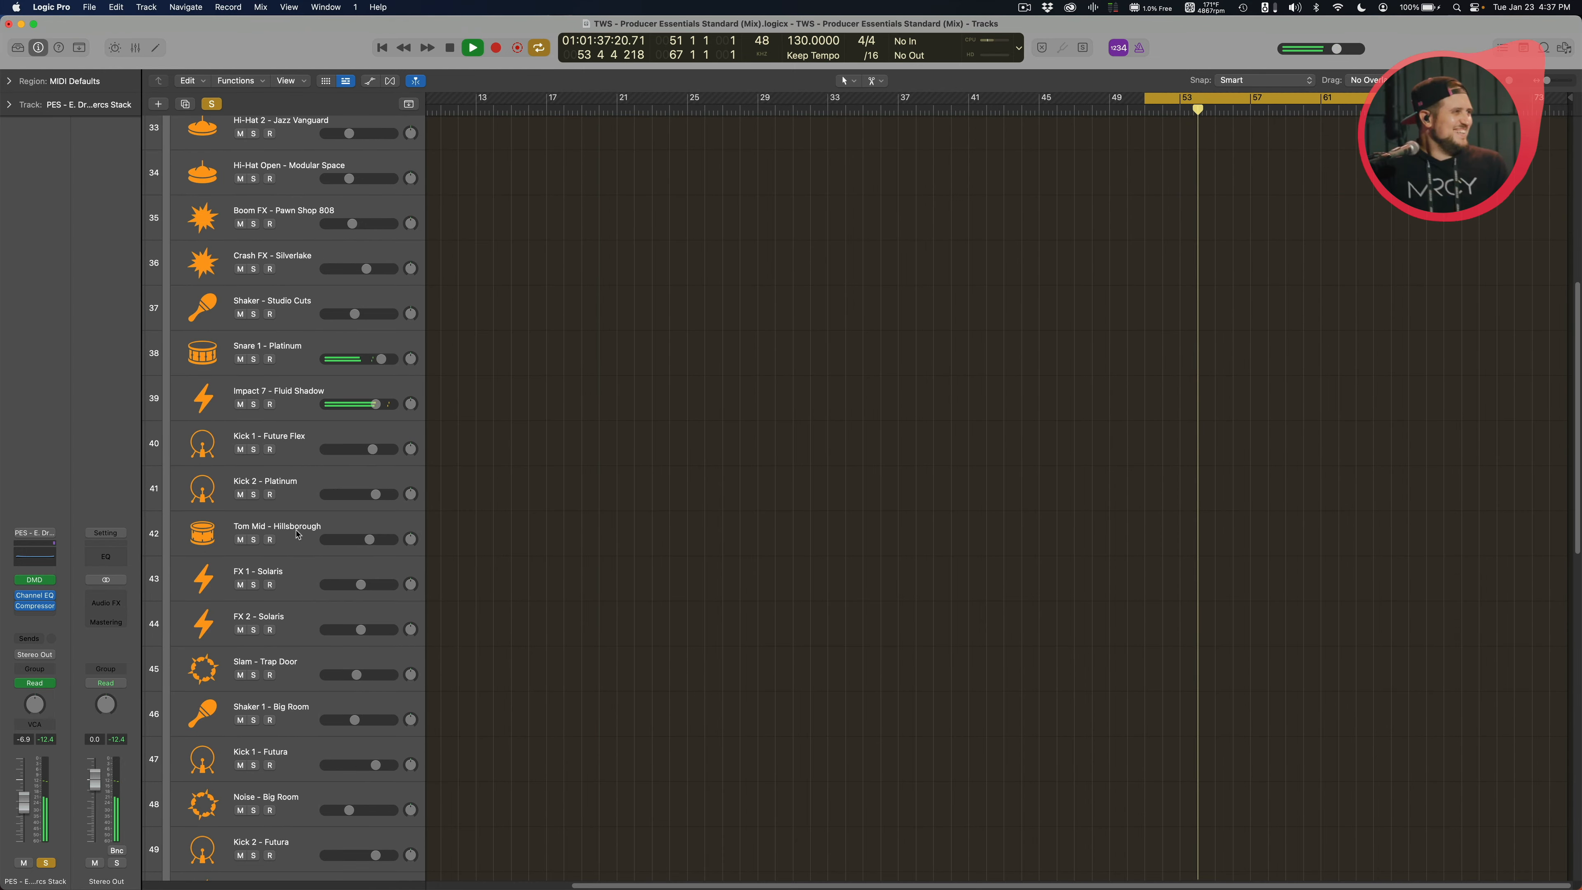
pyautogui.scroll(-12, 297, 524)
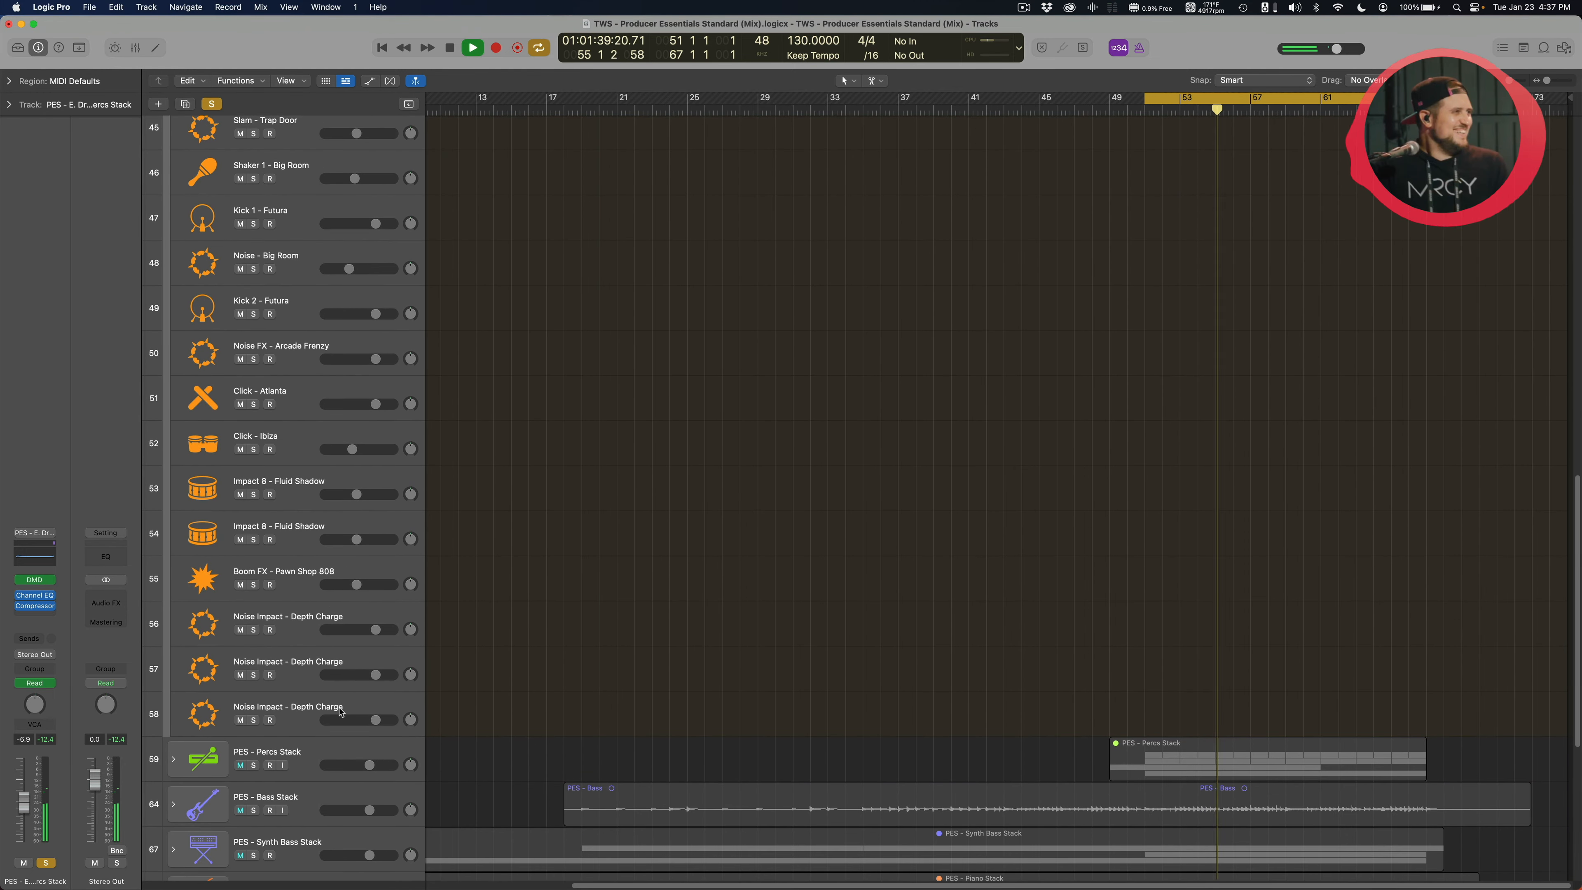
pyautogui.scroll(10, 325, 607)
pyautogui.scroll(12, 340, 706)
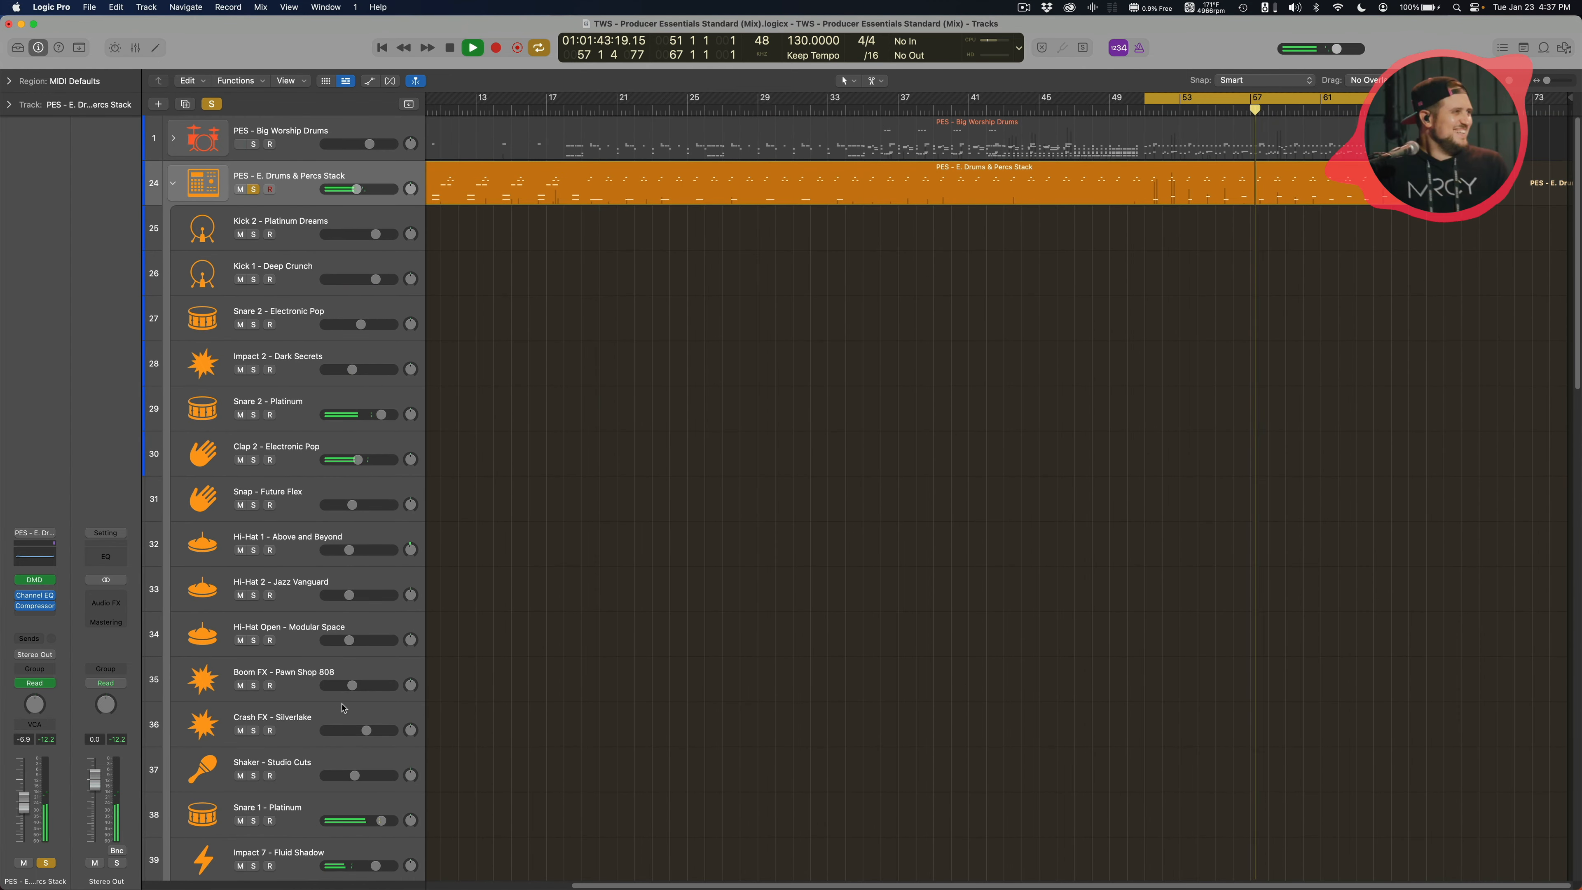
# Solo the Big Worship Drums alongside the electronic drums, collapse the E. Drums stack, then stop playback and clear all solos
pyautogui.click(240, 145)
pyautogui.click(254, 145)
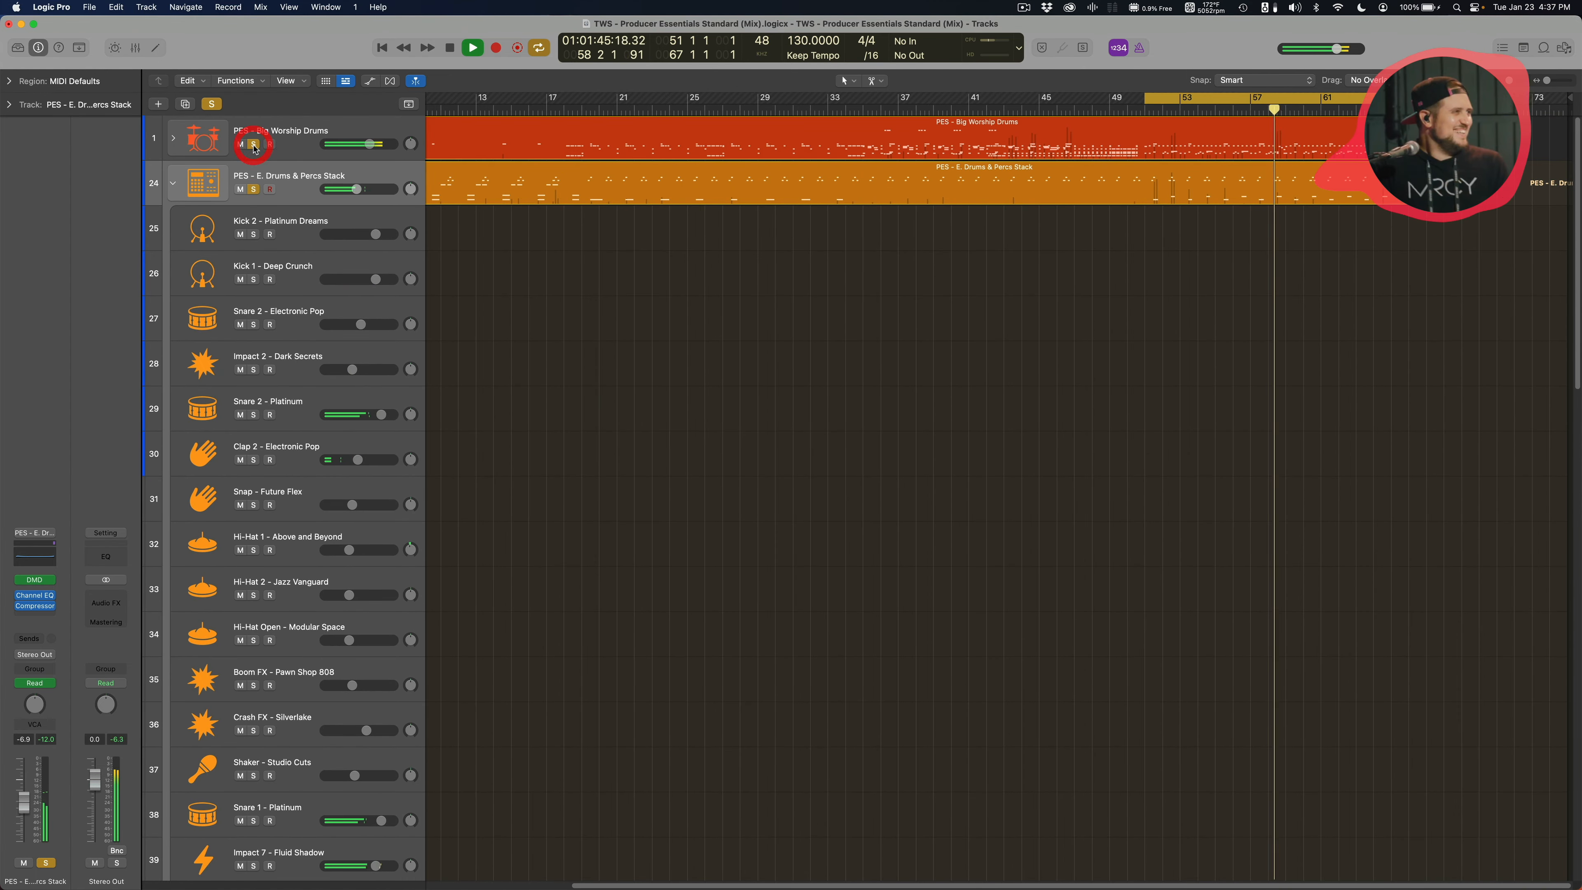
pyautogui.click(175, 185)
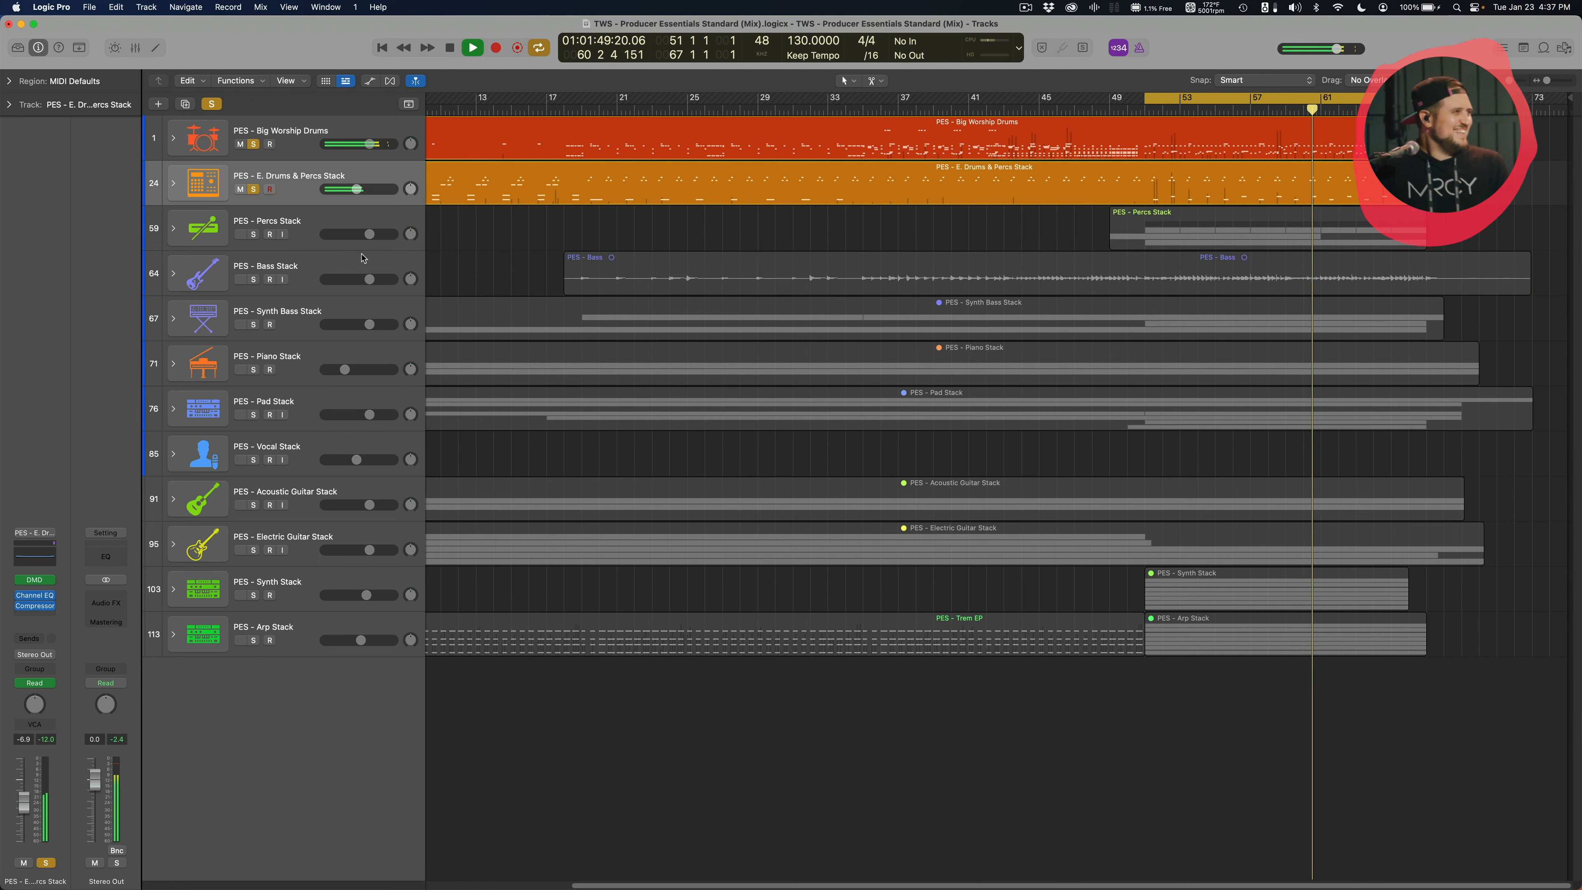
pyautogui.press('space')
pyautogui.click(213, 103)
# Expand the PES - Percs Stack and view its shaker, loop, noise sweep and rim shot regions up close
pyautogui.click(174, 229)
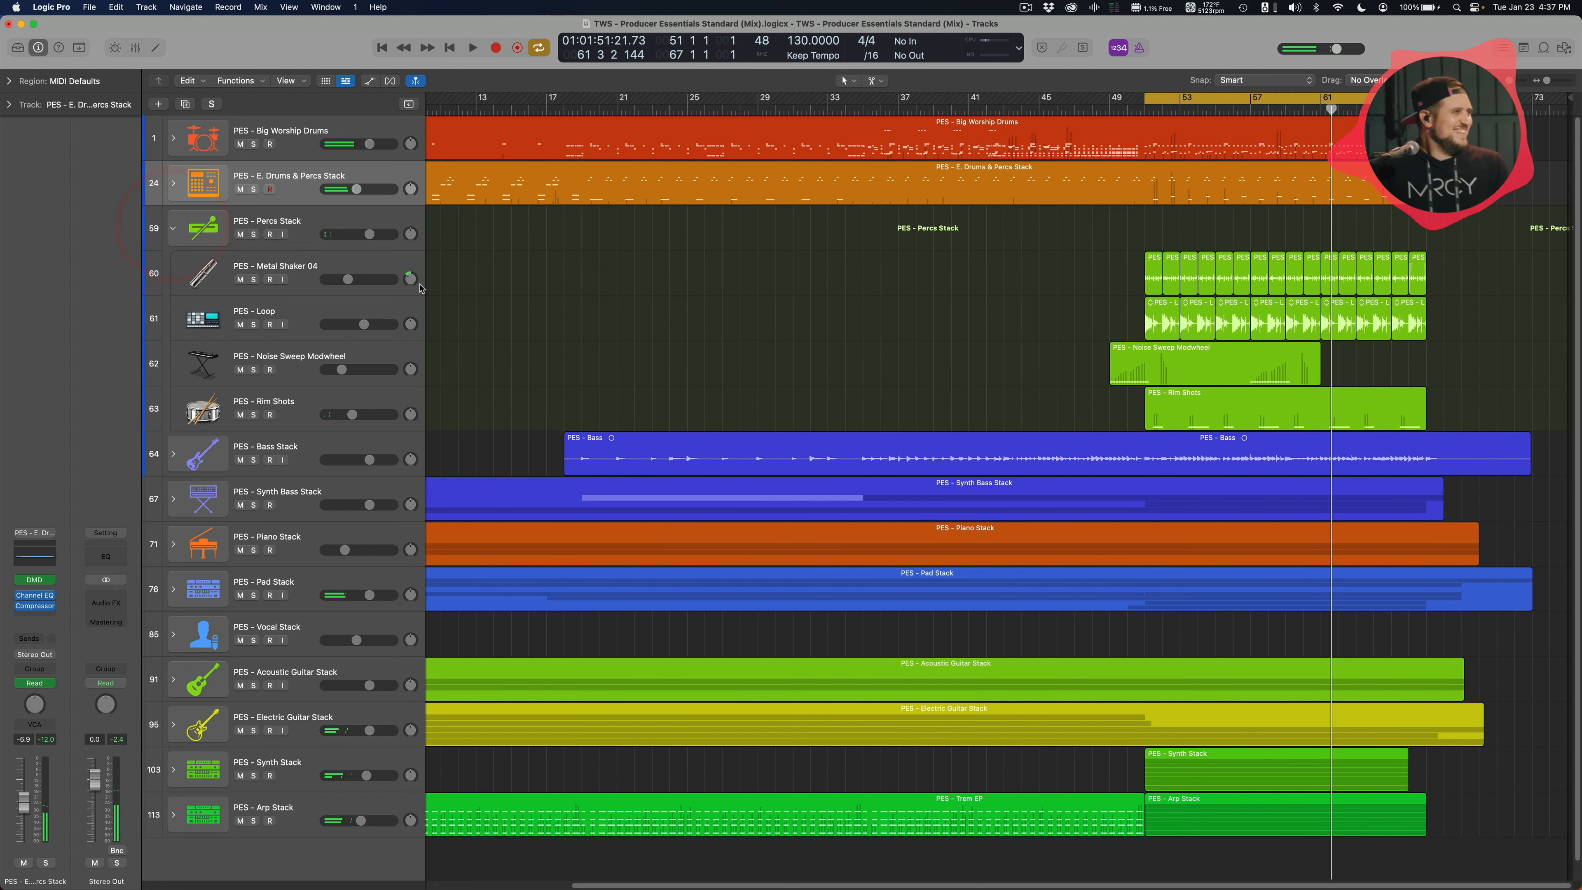
pyautogui.click(306, 269)
pyautogui.scroll(4, 1270, 361)
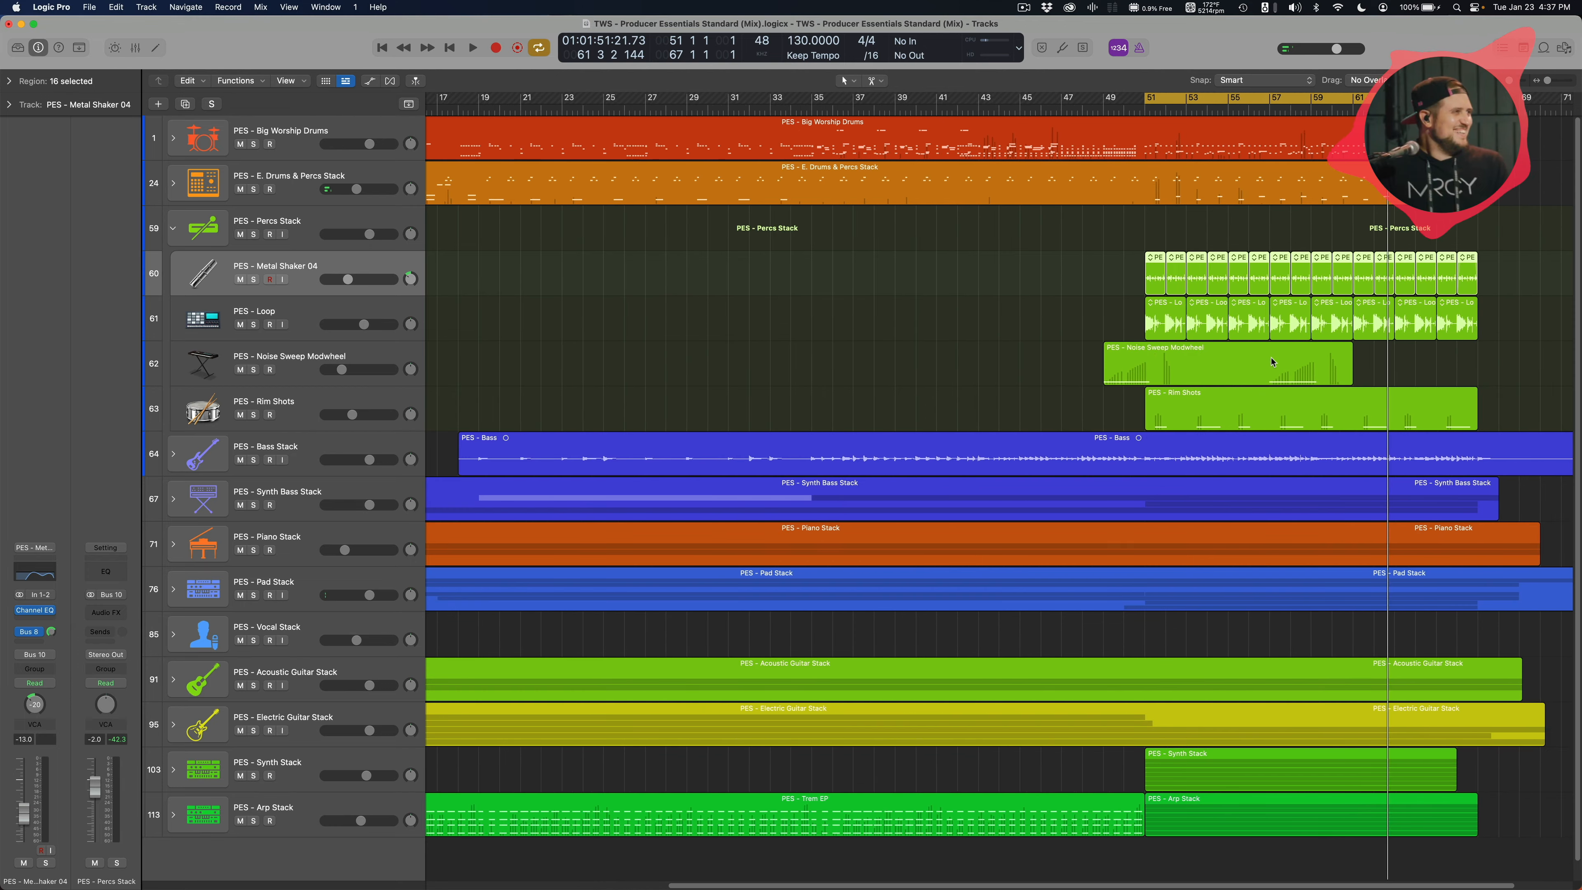
pyautogui.hscroll(4, 1272, 361)
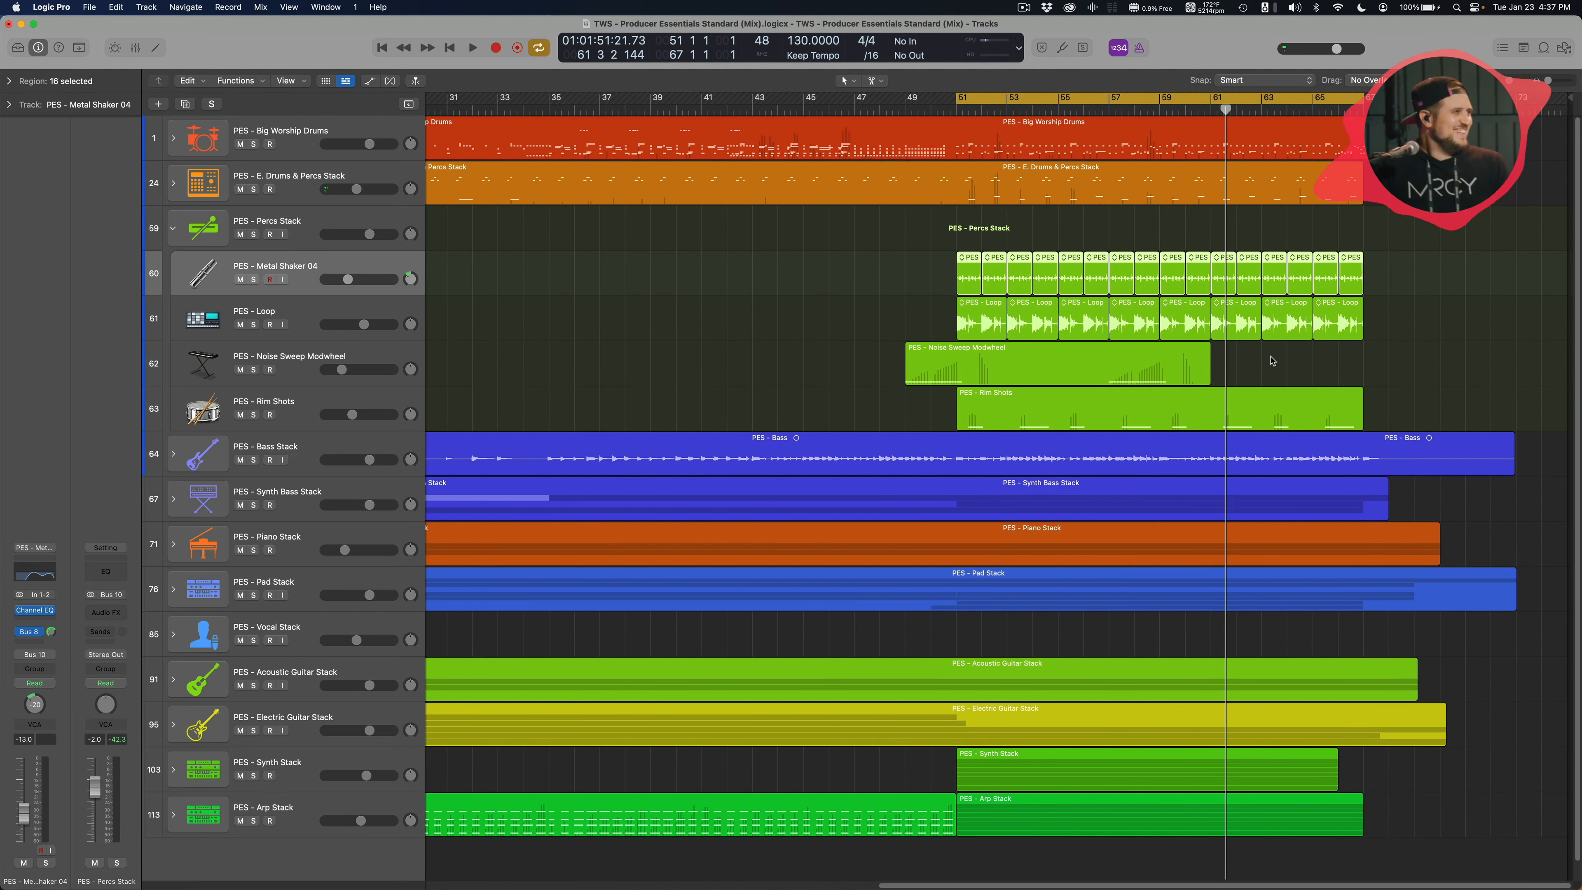
pyautogui.click(900, 277)
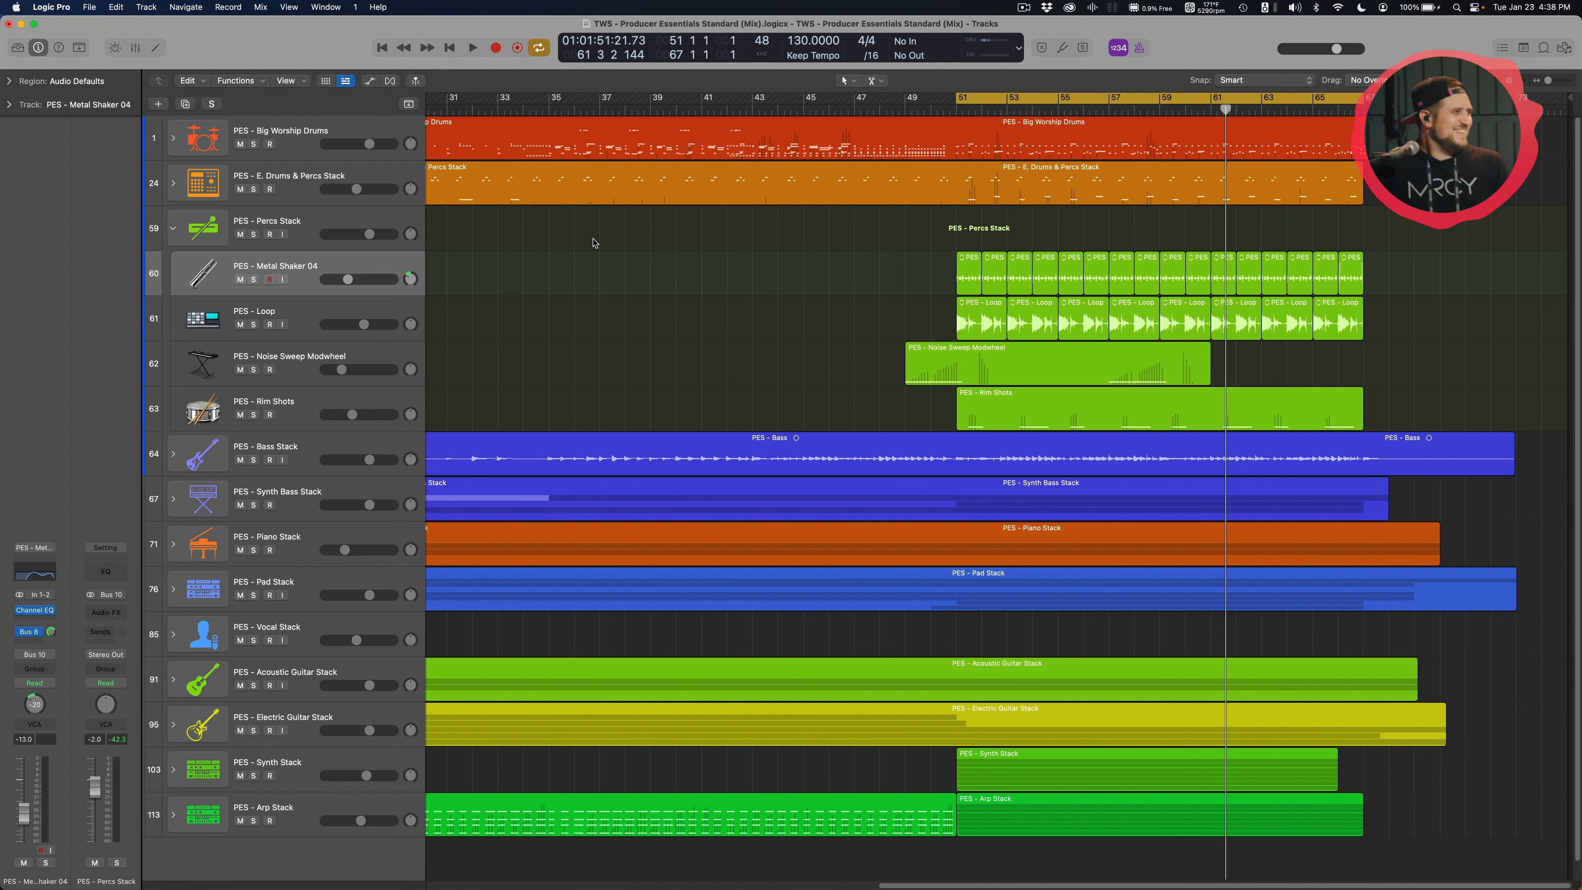
# Solo the PES - Metal Shaker 04 track and play it from bar 51
pyautogui.click(317, 268)
pyautogui.hotkey('shift', 'space')
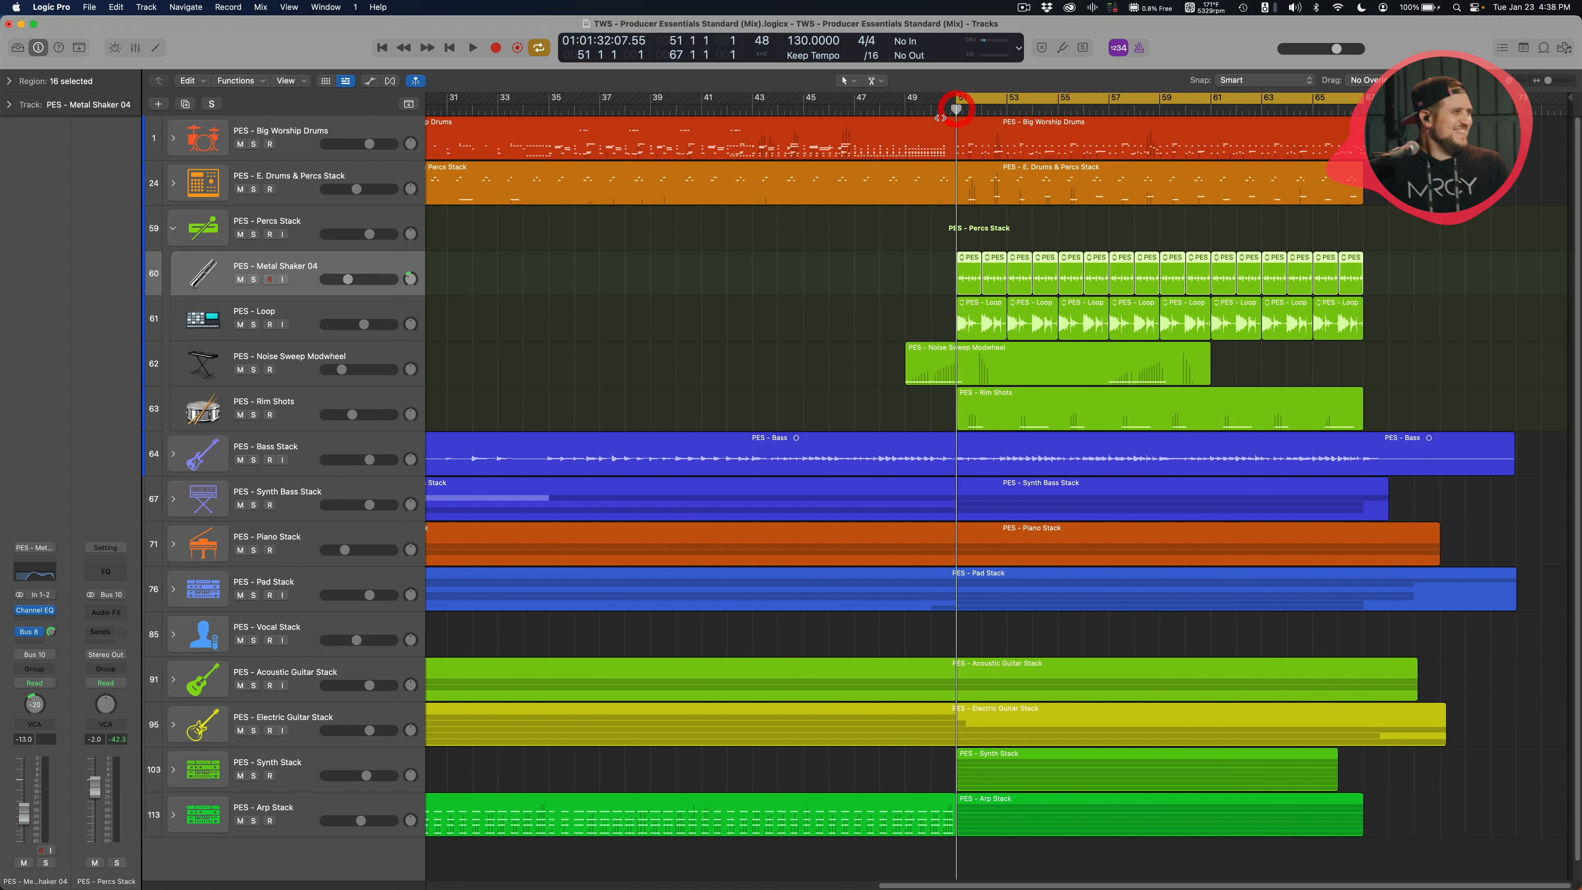
pyautogui.click(251, 279)
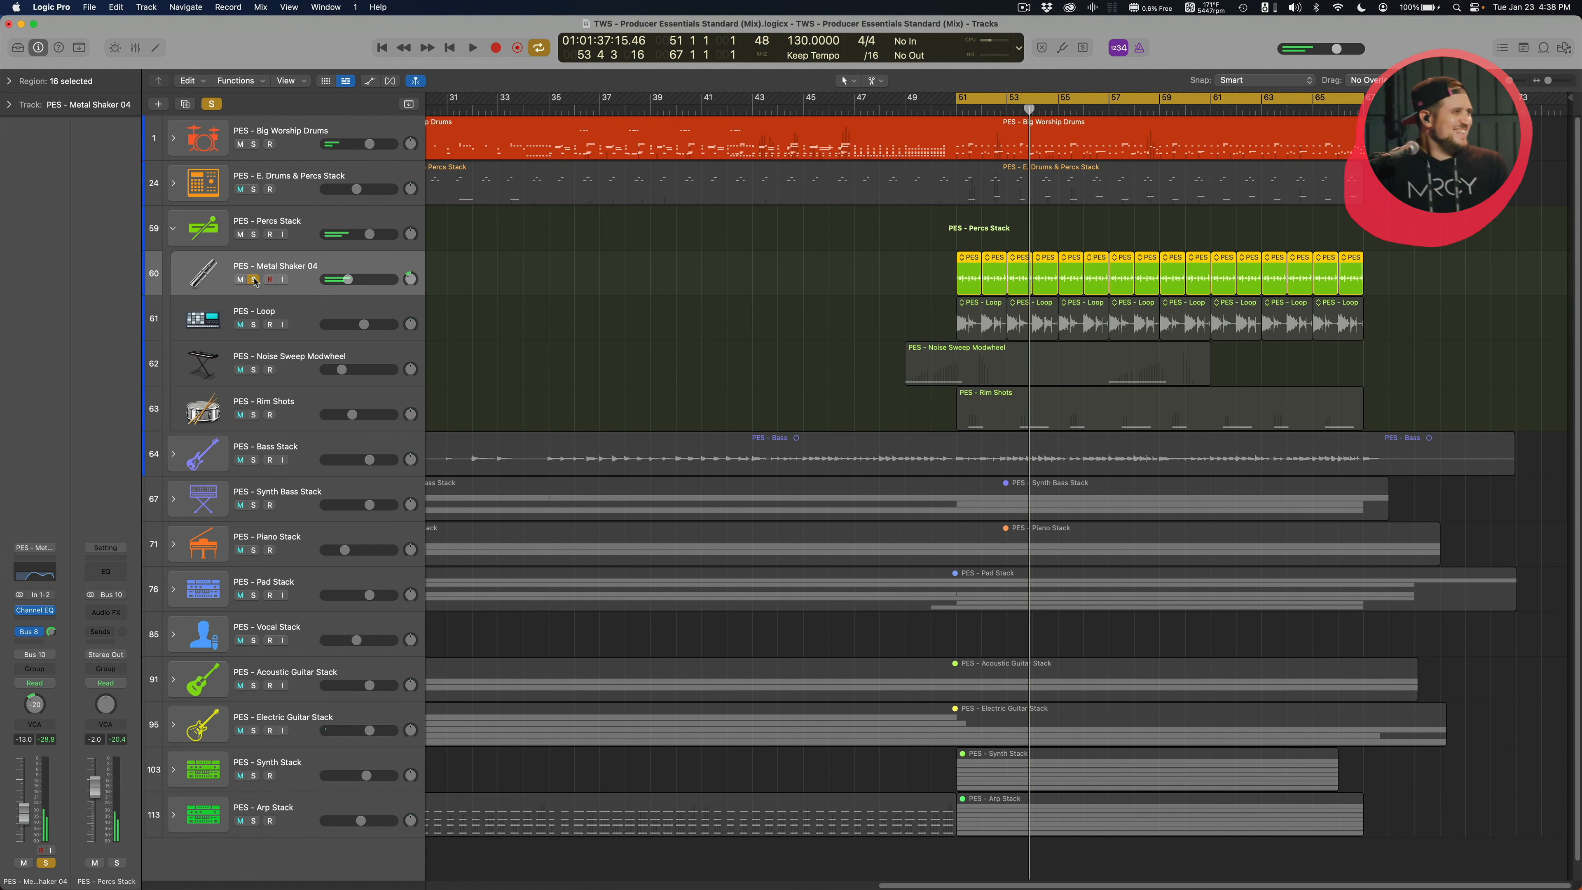
# Switch the solo from the Metal Shaker 04 track to the PES - Loop track, play it, and clear its solo
pyautogui.click(255, 280)
pyautogui.click(254, 324)
pyautogui.hotkey('shift', 'space')
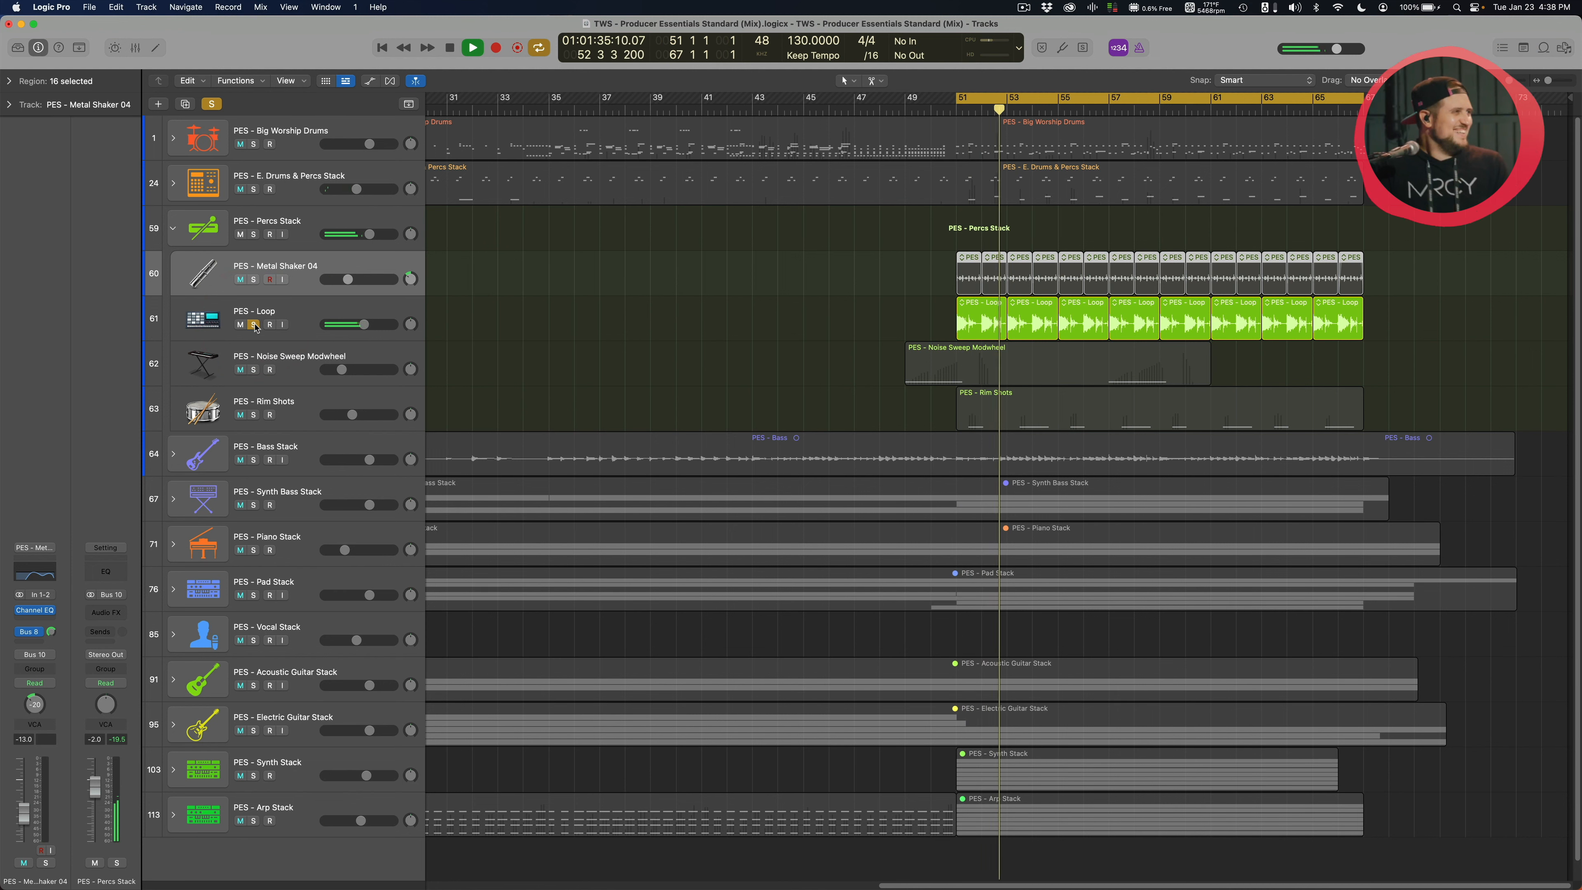
pyautogui.click(254, 325)
# Solo the PES - Noise Sweep Modwheel track, play it from just before bar 49, and clear its solo
pyautogui.click(252, 370)
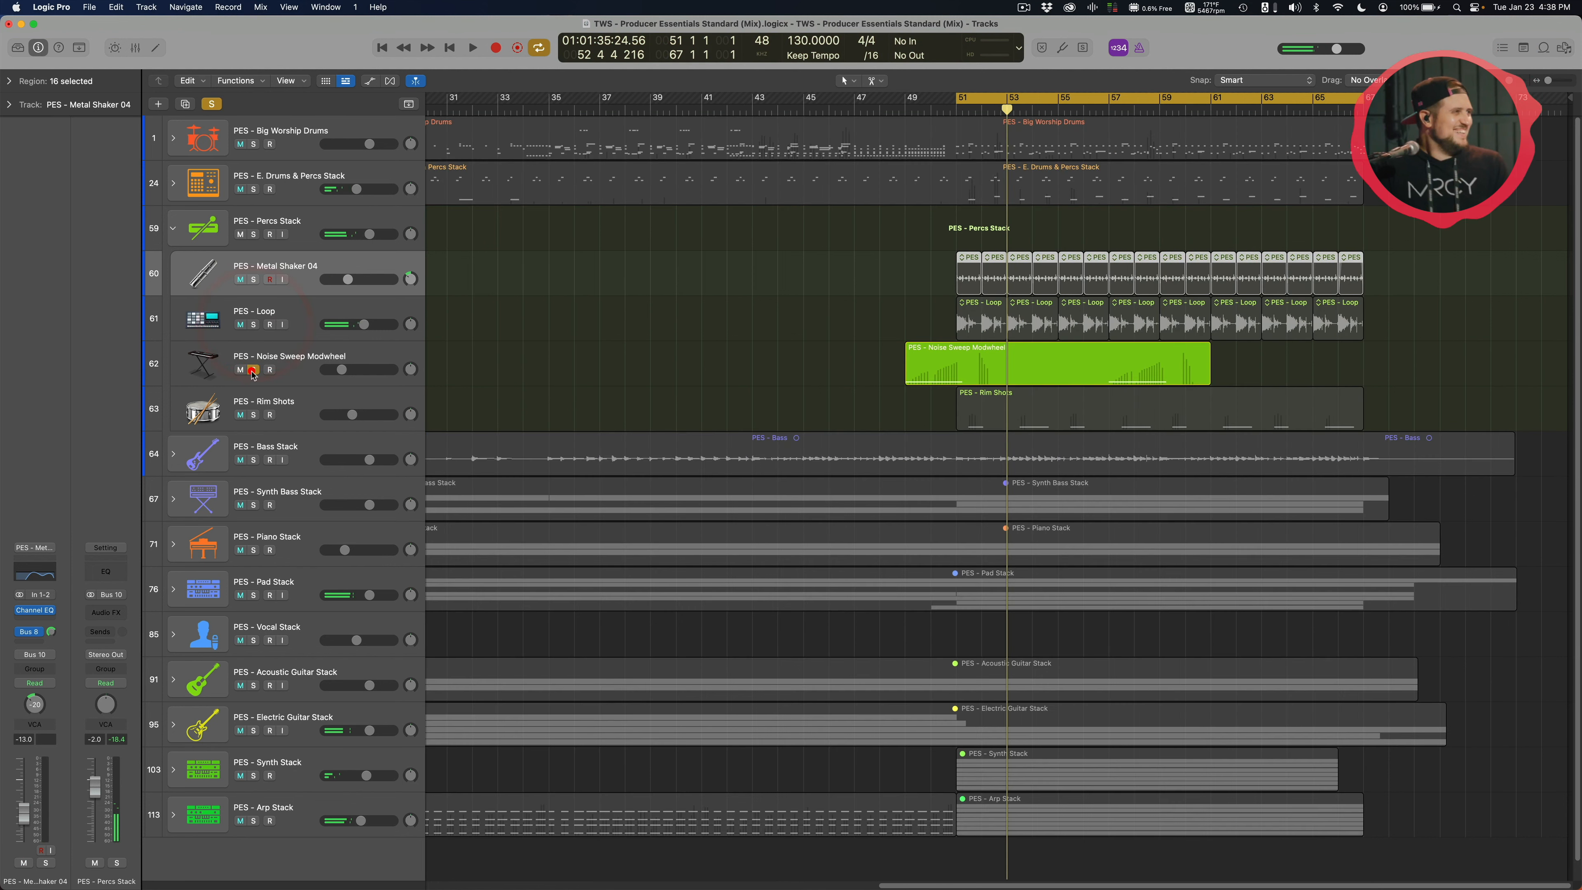
pyautogui.click(961, 97)
pyautogui.click(917, 111)
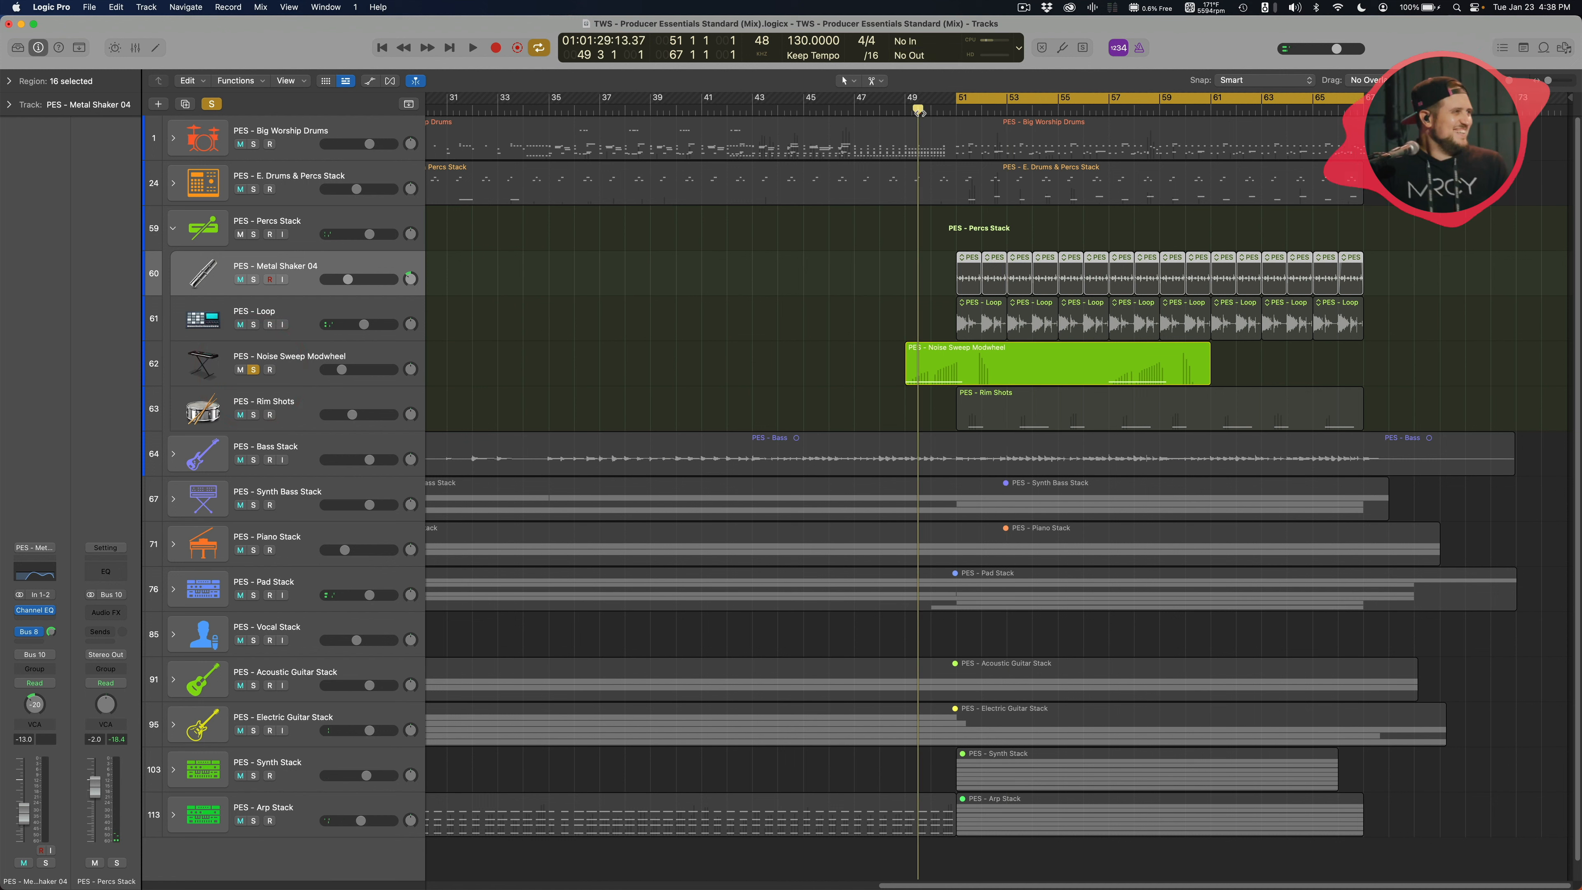
pyautogui.click(892, 110)
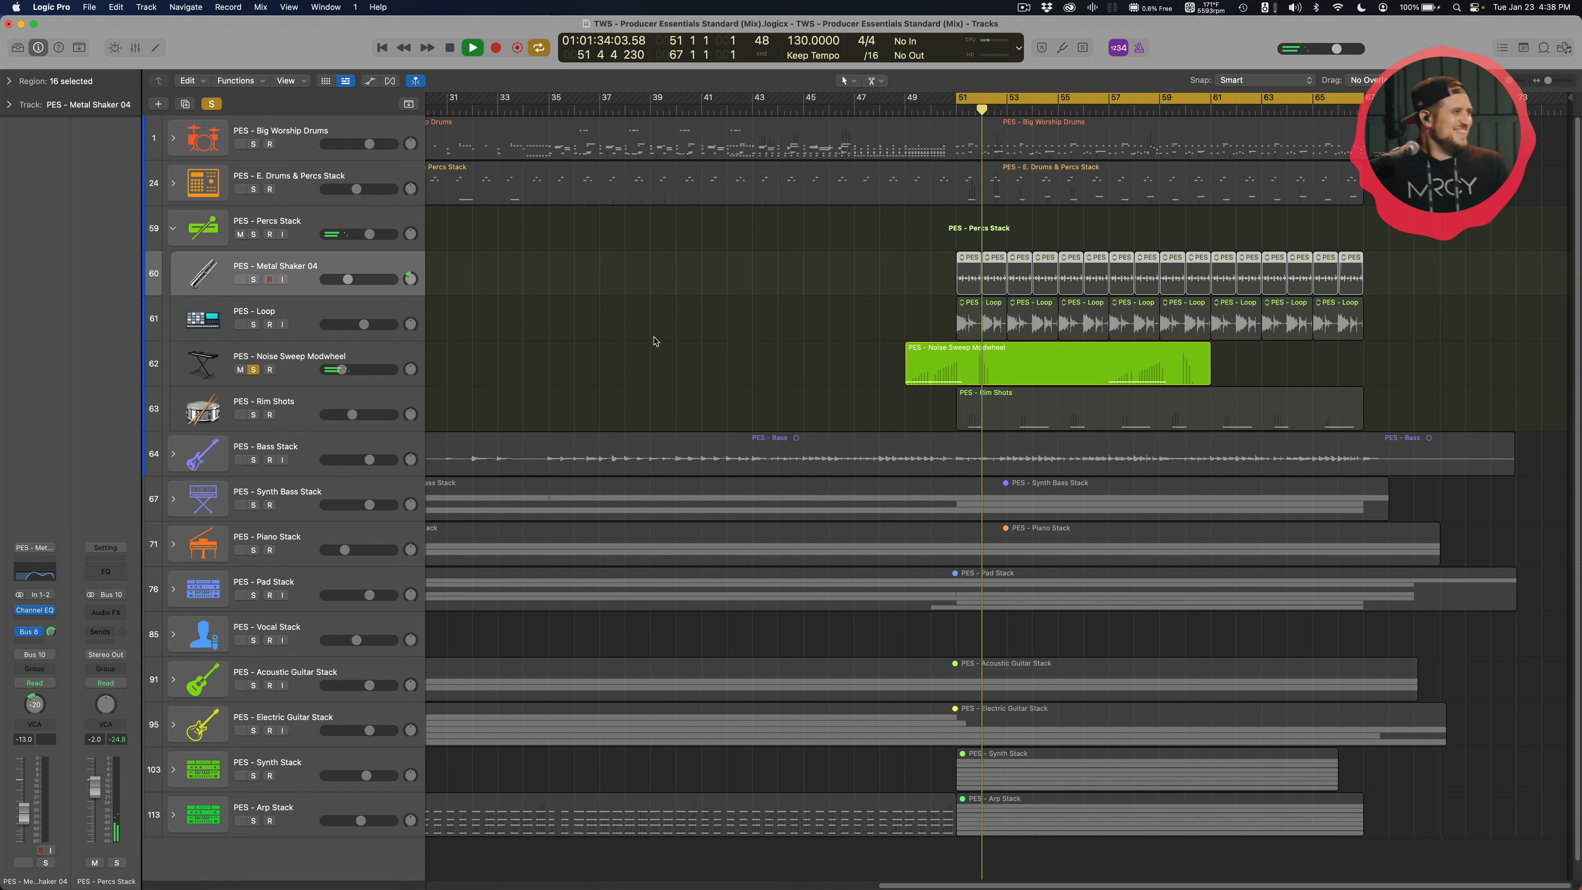
pyautogui.click(253, 370)
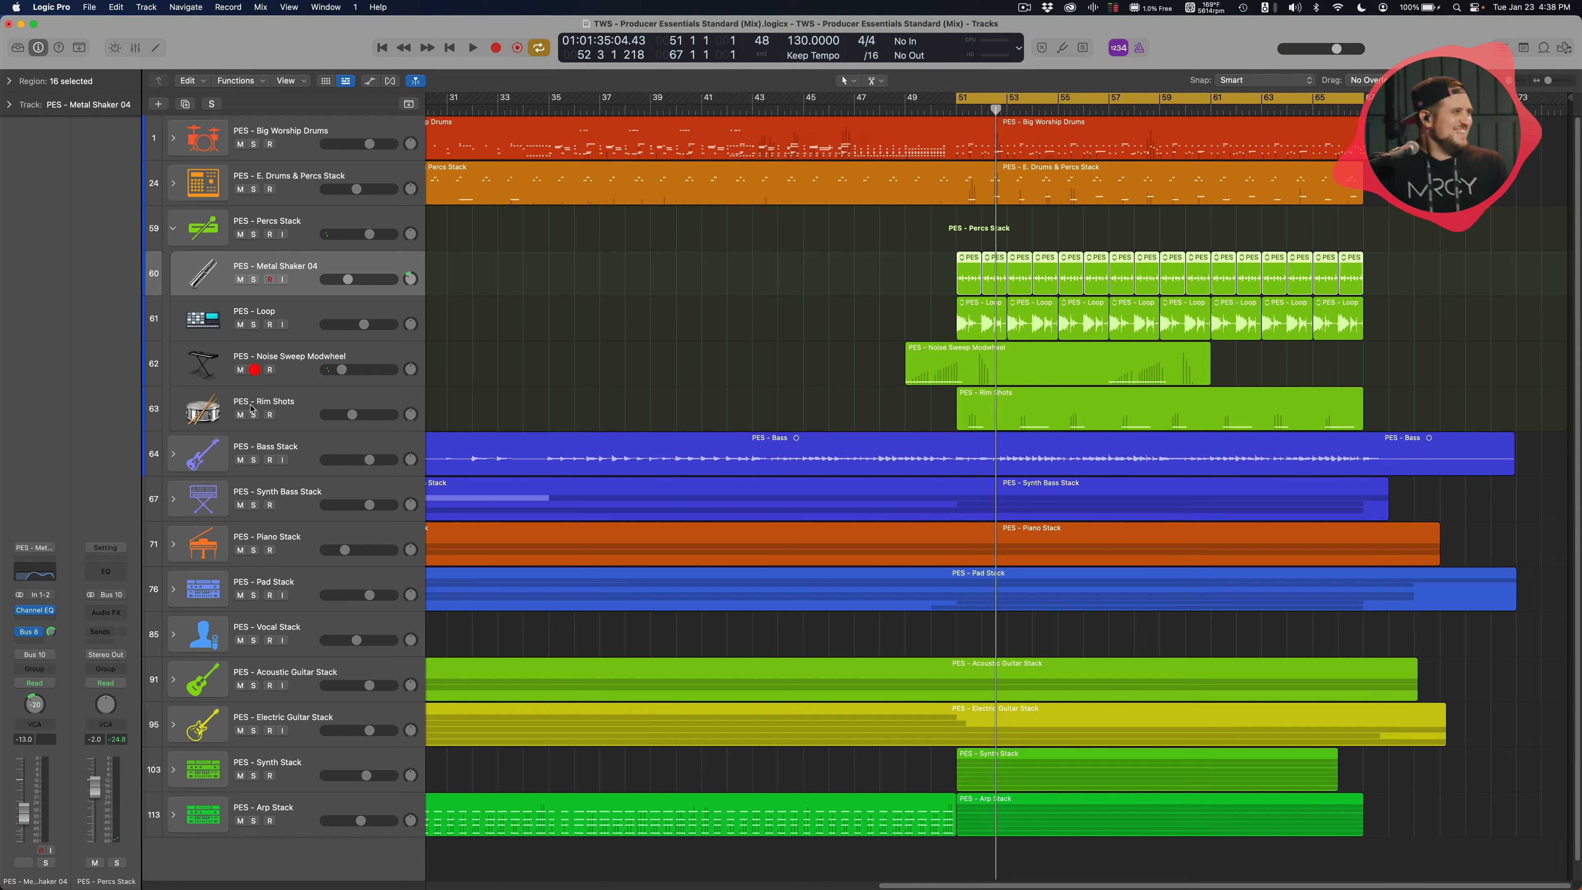
# Solo the PES - Rim Shots track, play it from bar 51, and clear its solo
pyautogui.click(253, 415)
pyautogui.click(957, 112)
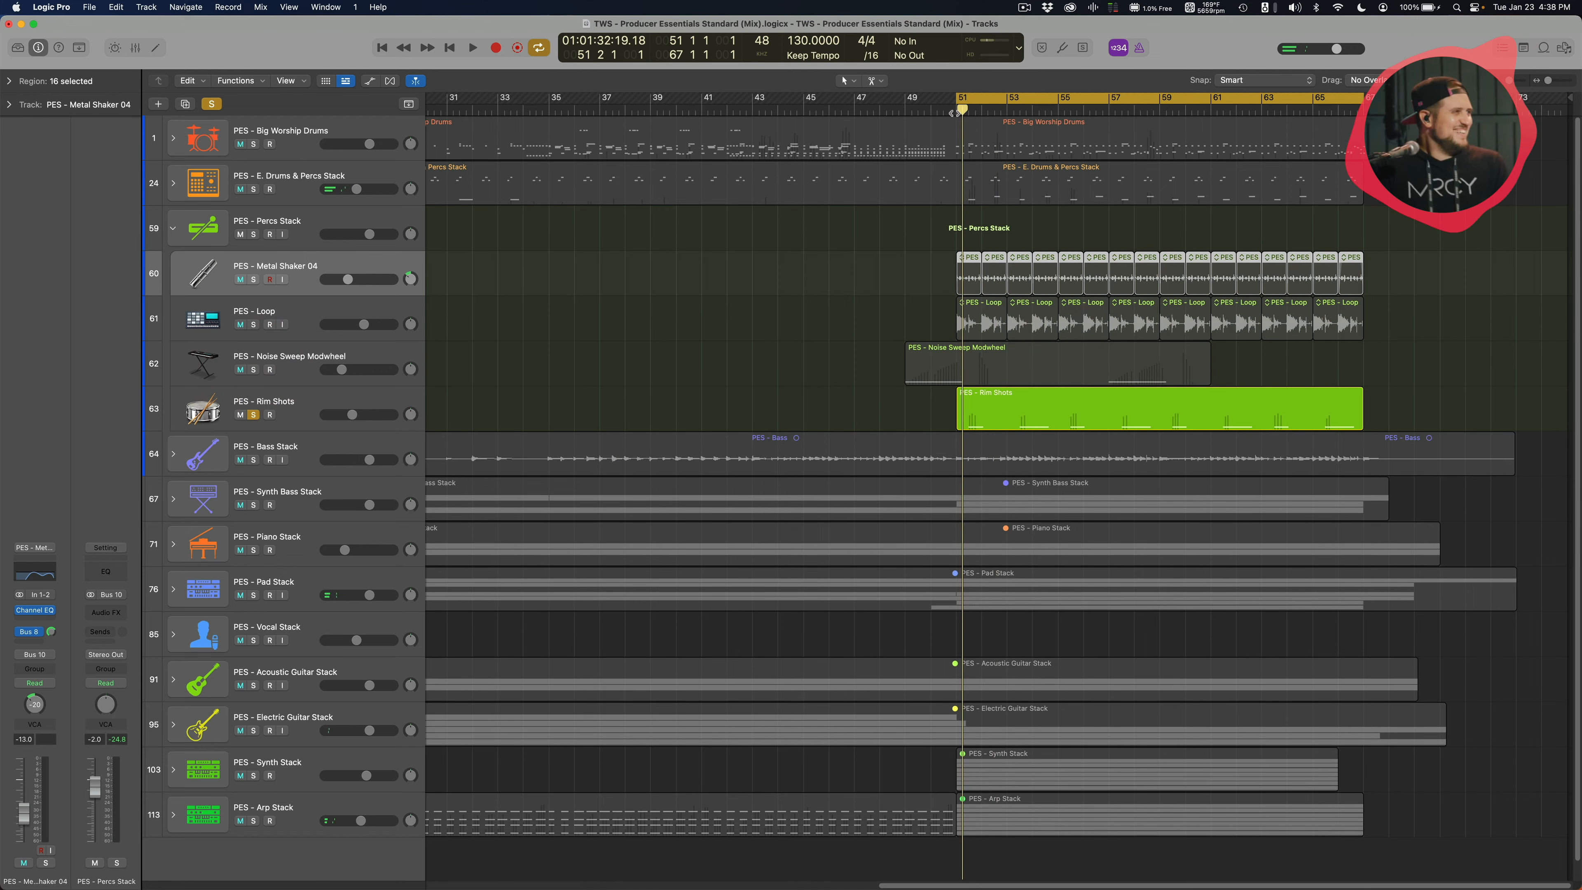
pyautogui.press('space')
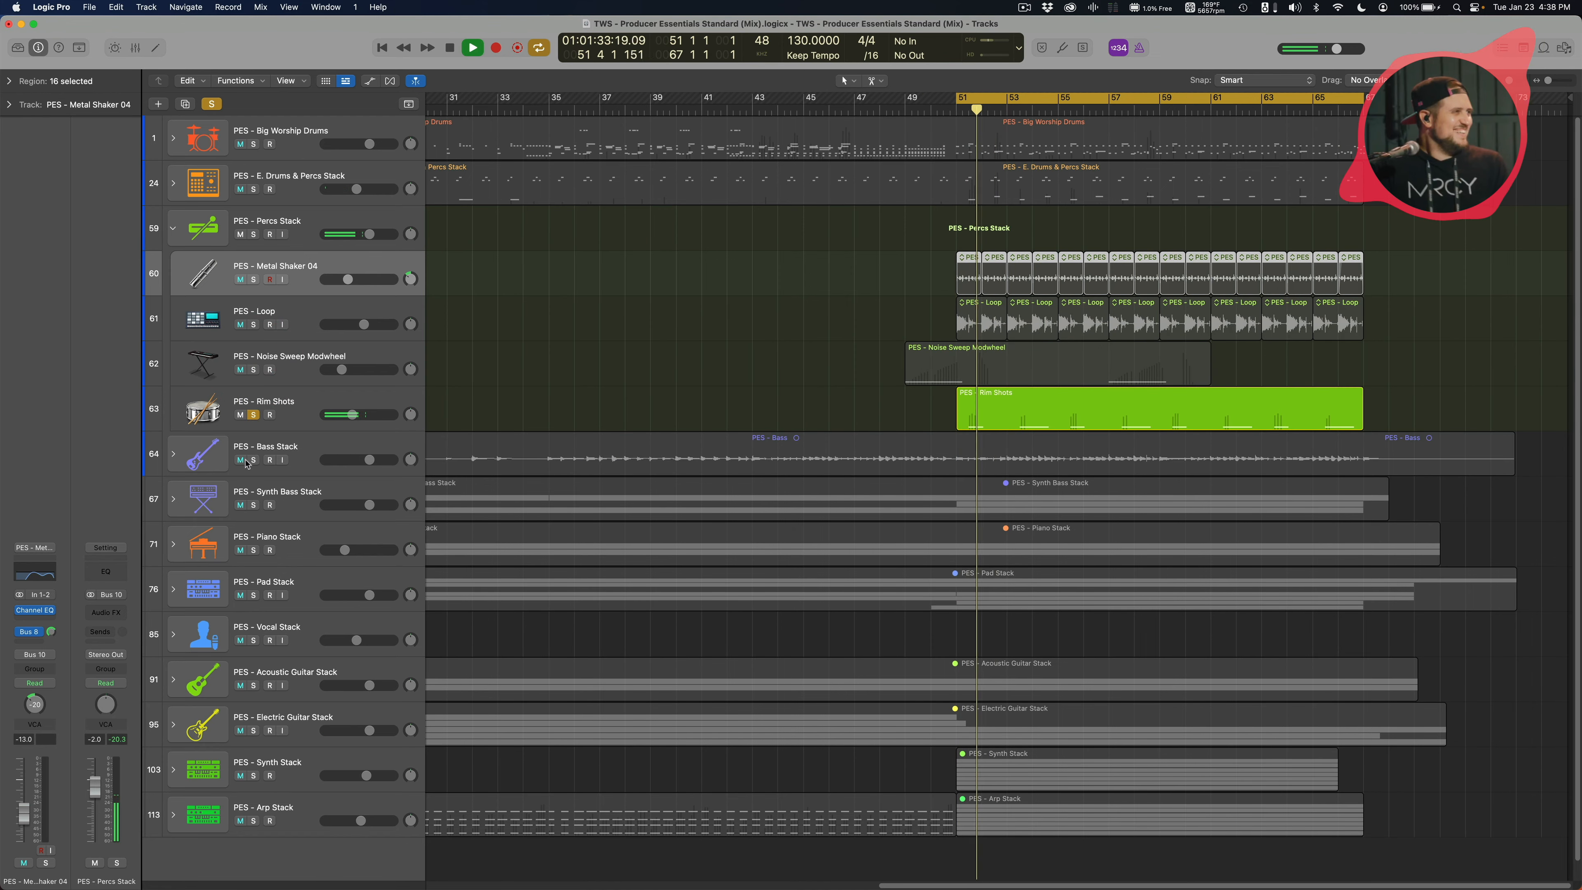
pyautogui.click(252, 415)
# Solo the whole PES - Percs Stack, play it back, and stop playback
pyautogui.click(252, 234)
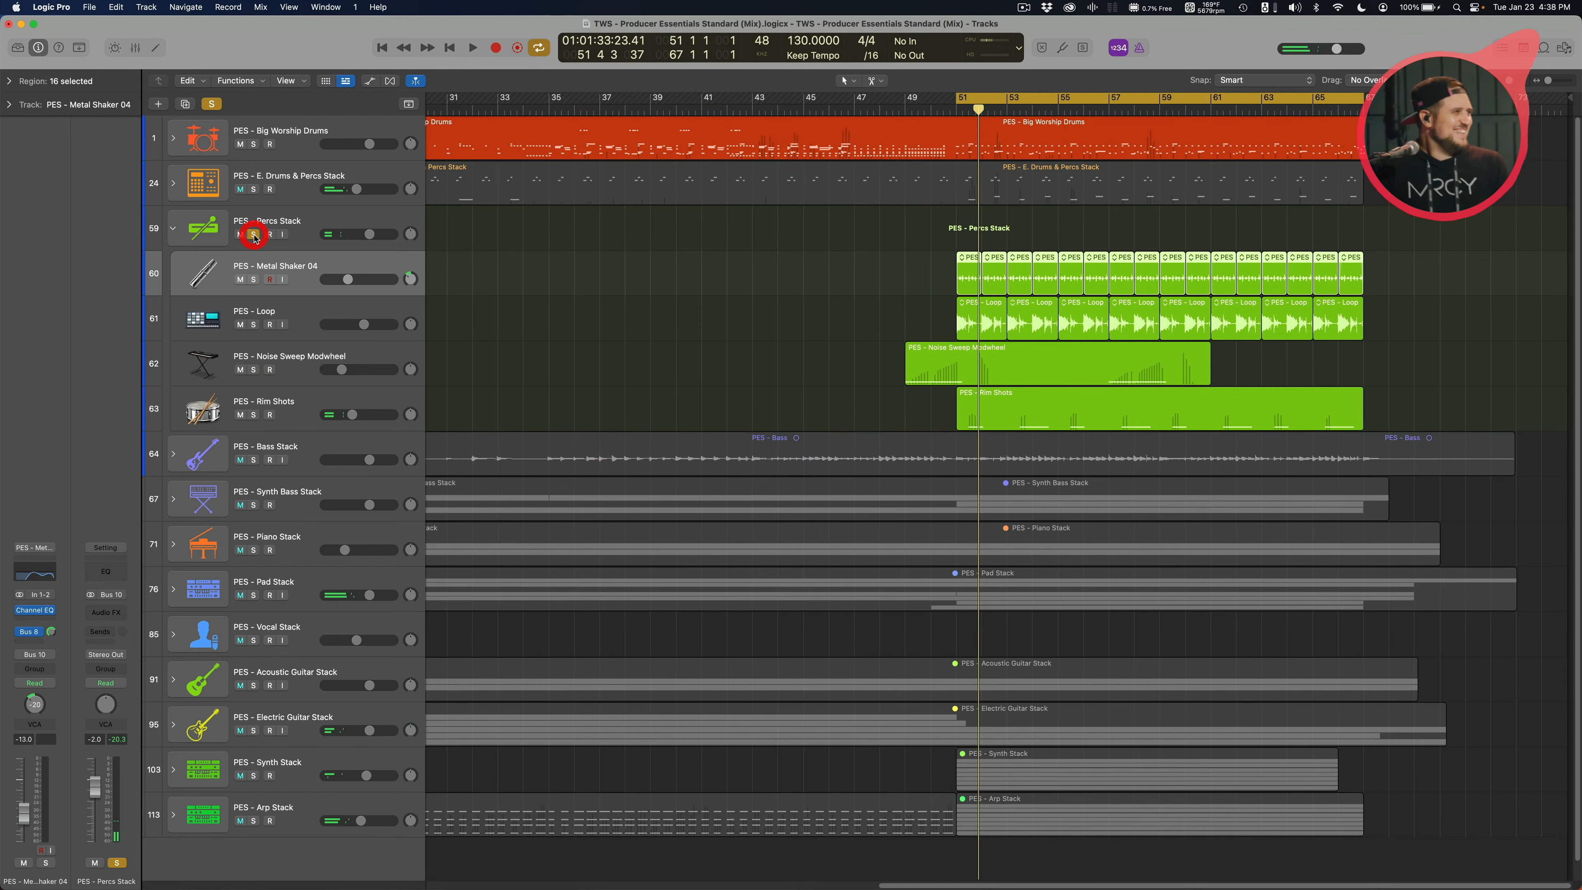
pyautogui.press('space')
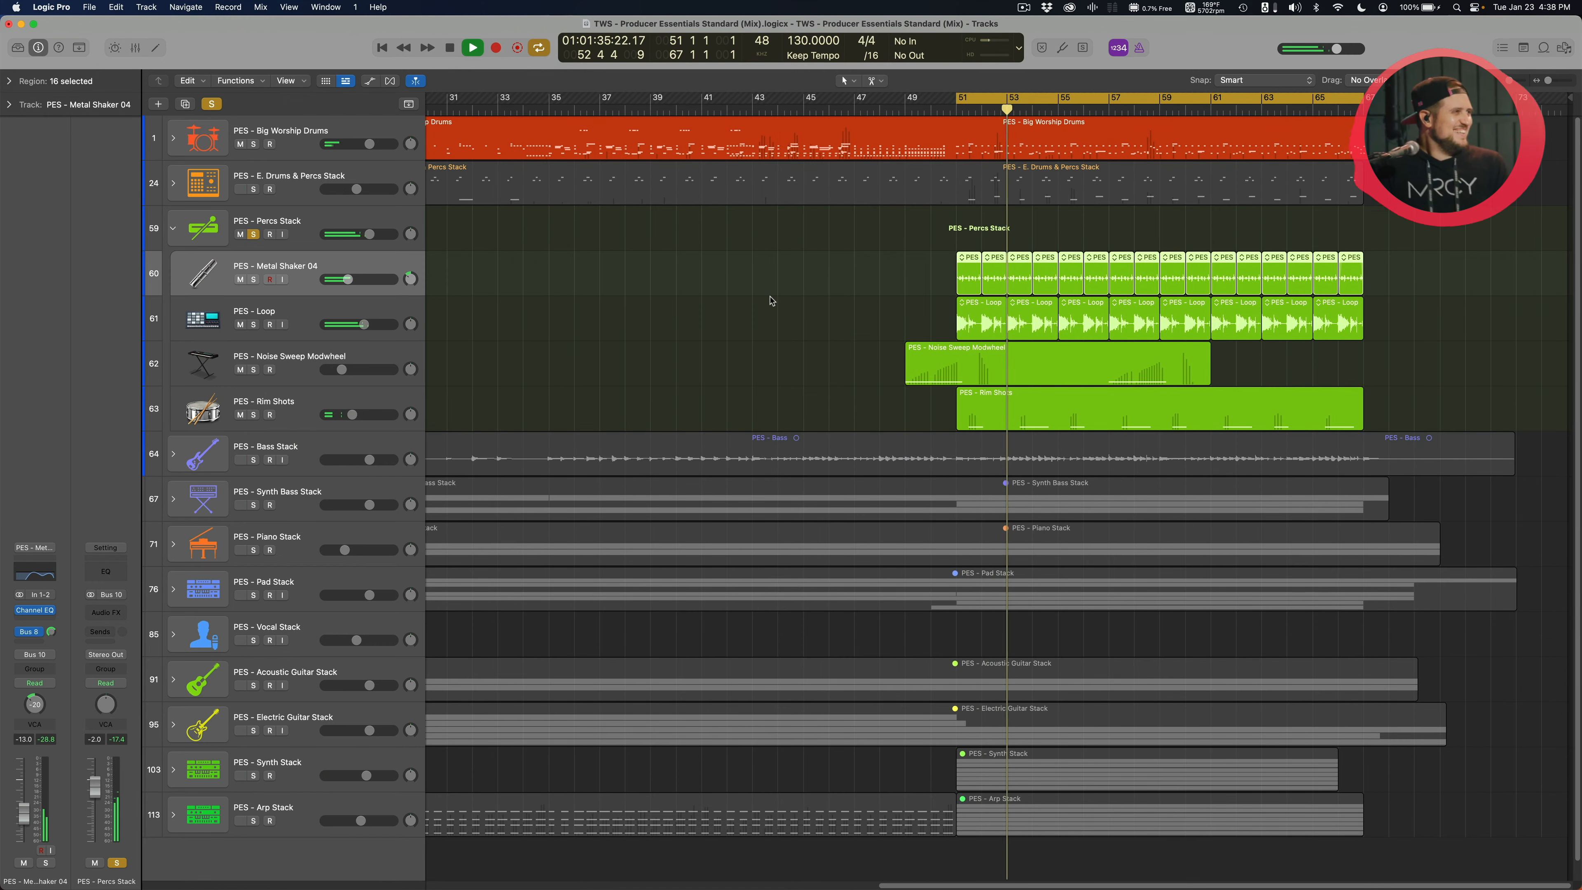
pyautogui.press('space')
# Select the Percs Stack and its shaker, loop, noise sweep and rim shot tracks in turn to examine their channel strips
pyautogui.click(312, 228)
pyautogui.click(311, 269)
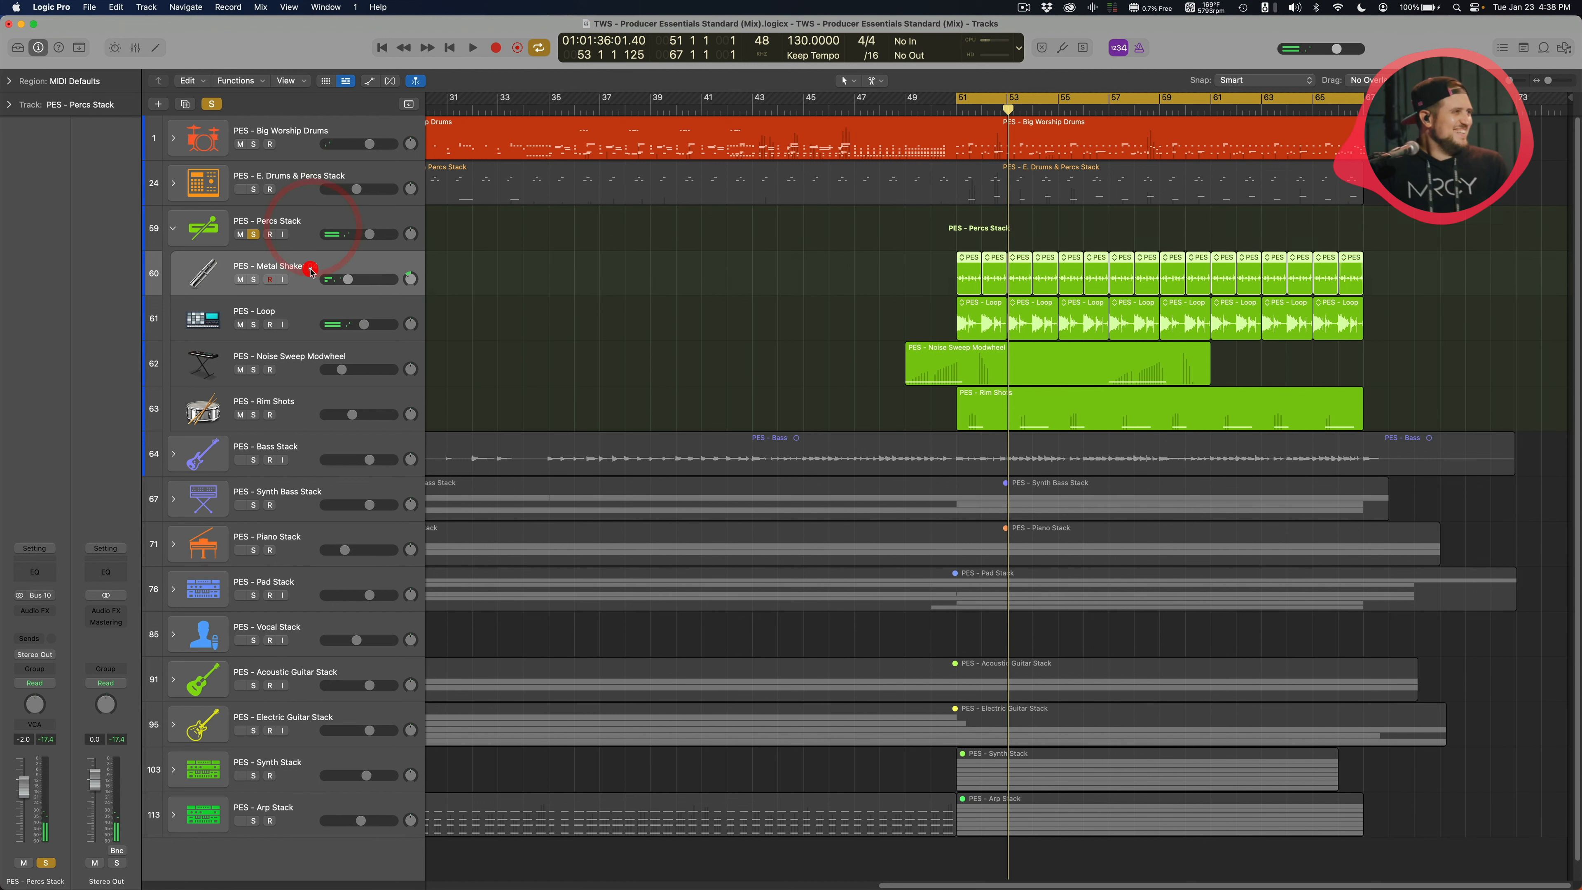
pyautogui.click(308, 302)
pyautogui.click(306, 356)
pyautogui.click(308, 392)
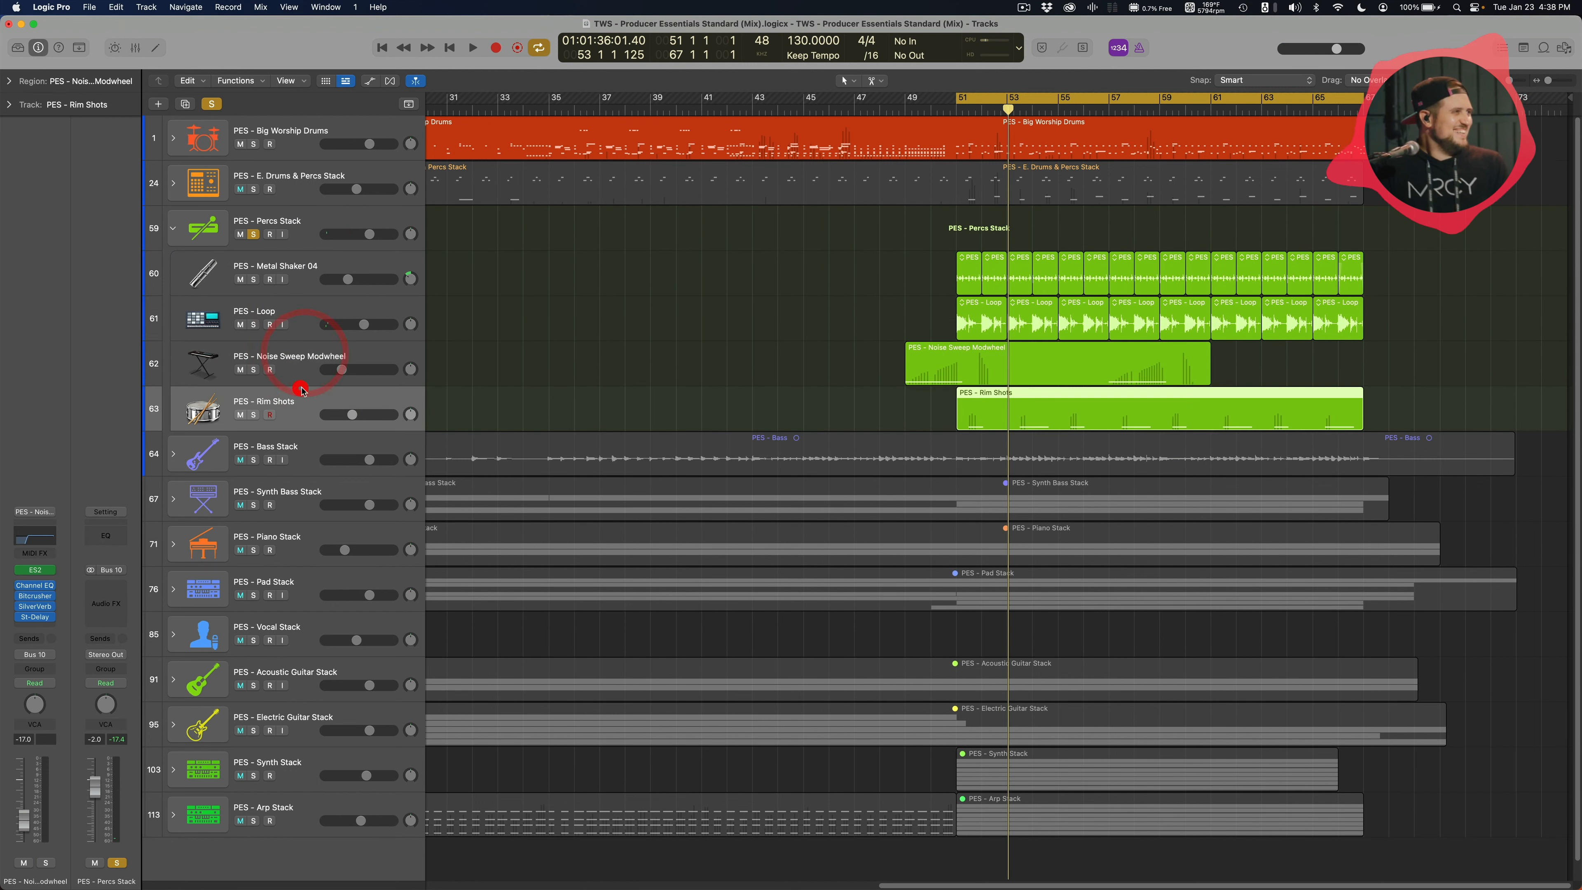
pyautogui.click(303, 364)
pyautogui.click(308, 302)
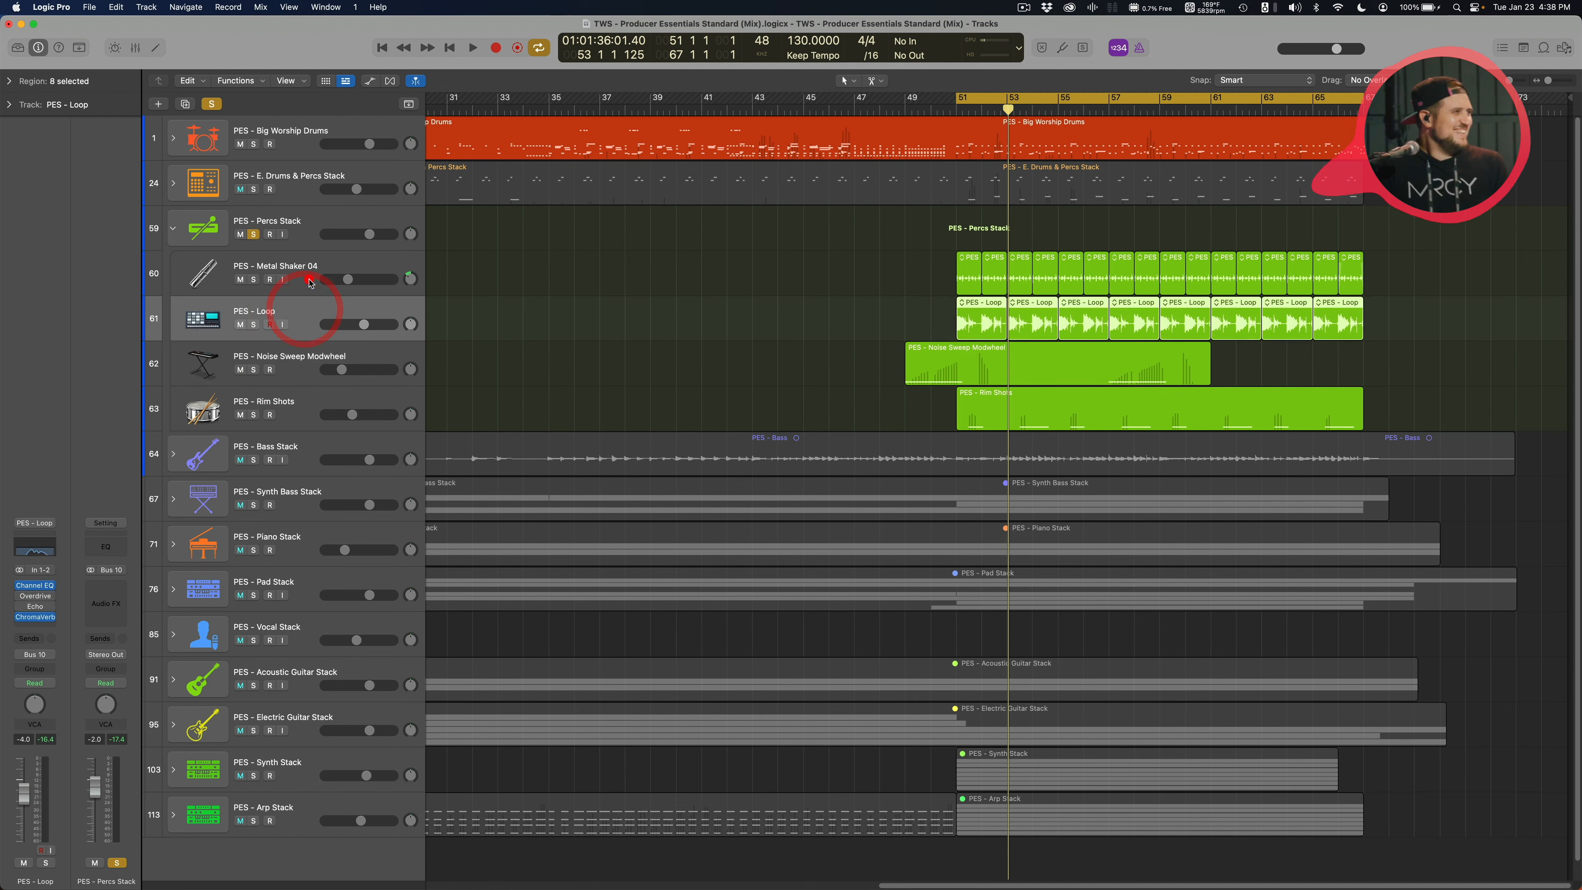
pyautogui.click(294, 274)
# Select the Metal Shaker 04 and Loop regions together, and compare the channel strips of these two audio tracks
pyautogui.moveTo(840, 269); pyautogui.dragTo(1446, 321)
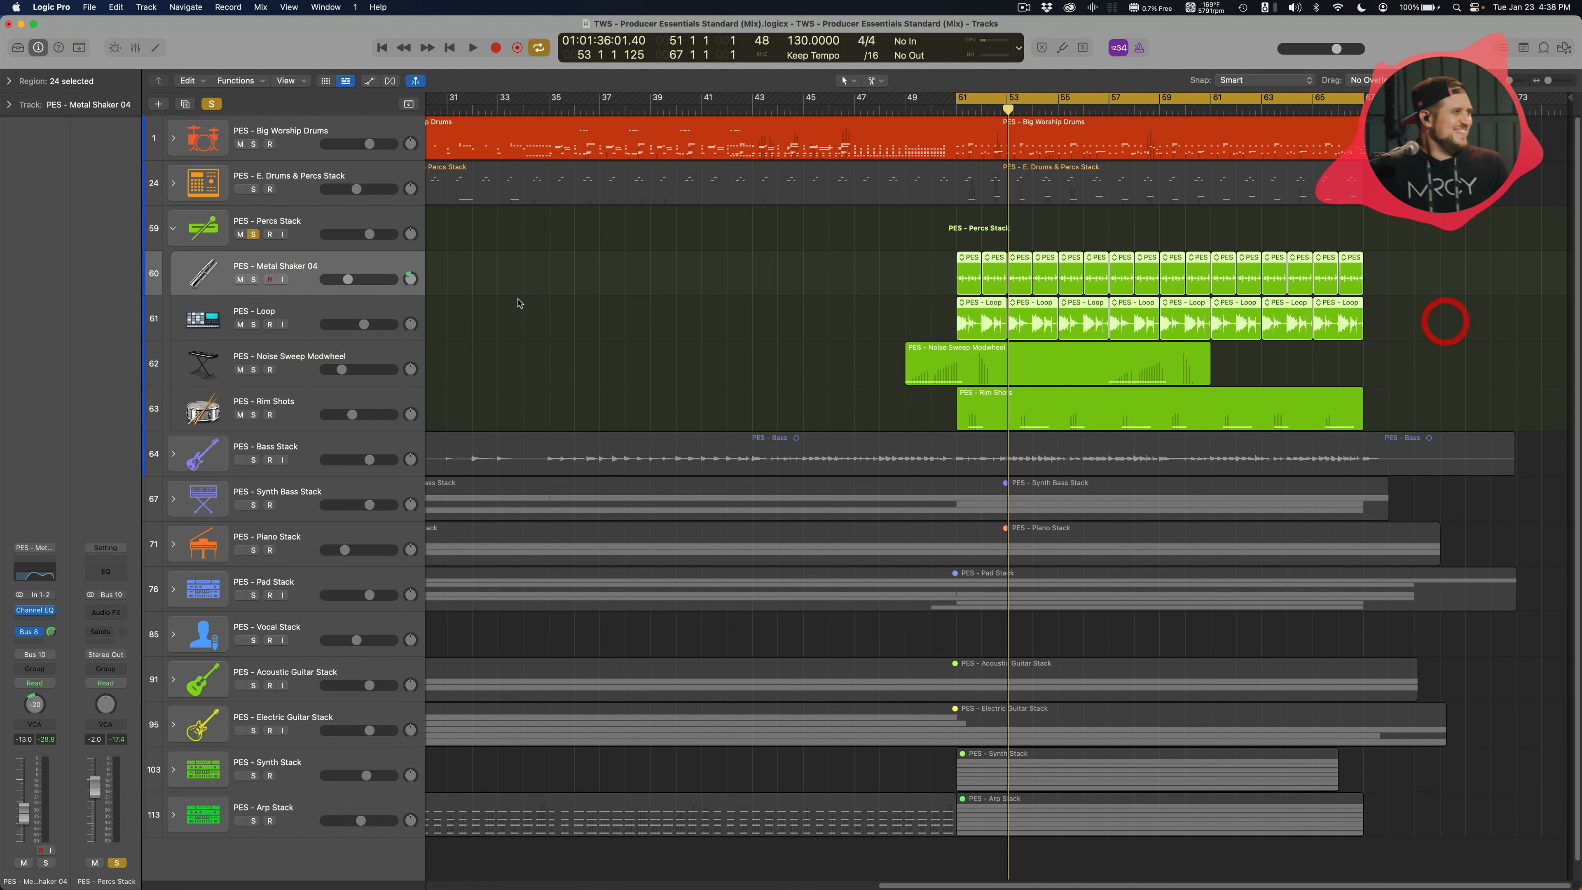
pyautogui.click(301, 310)
pyautogui.click(303, 272)
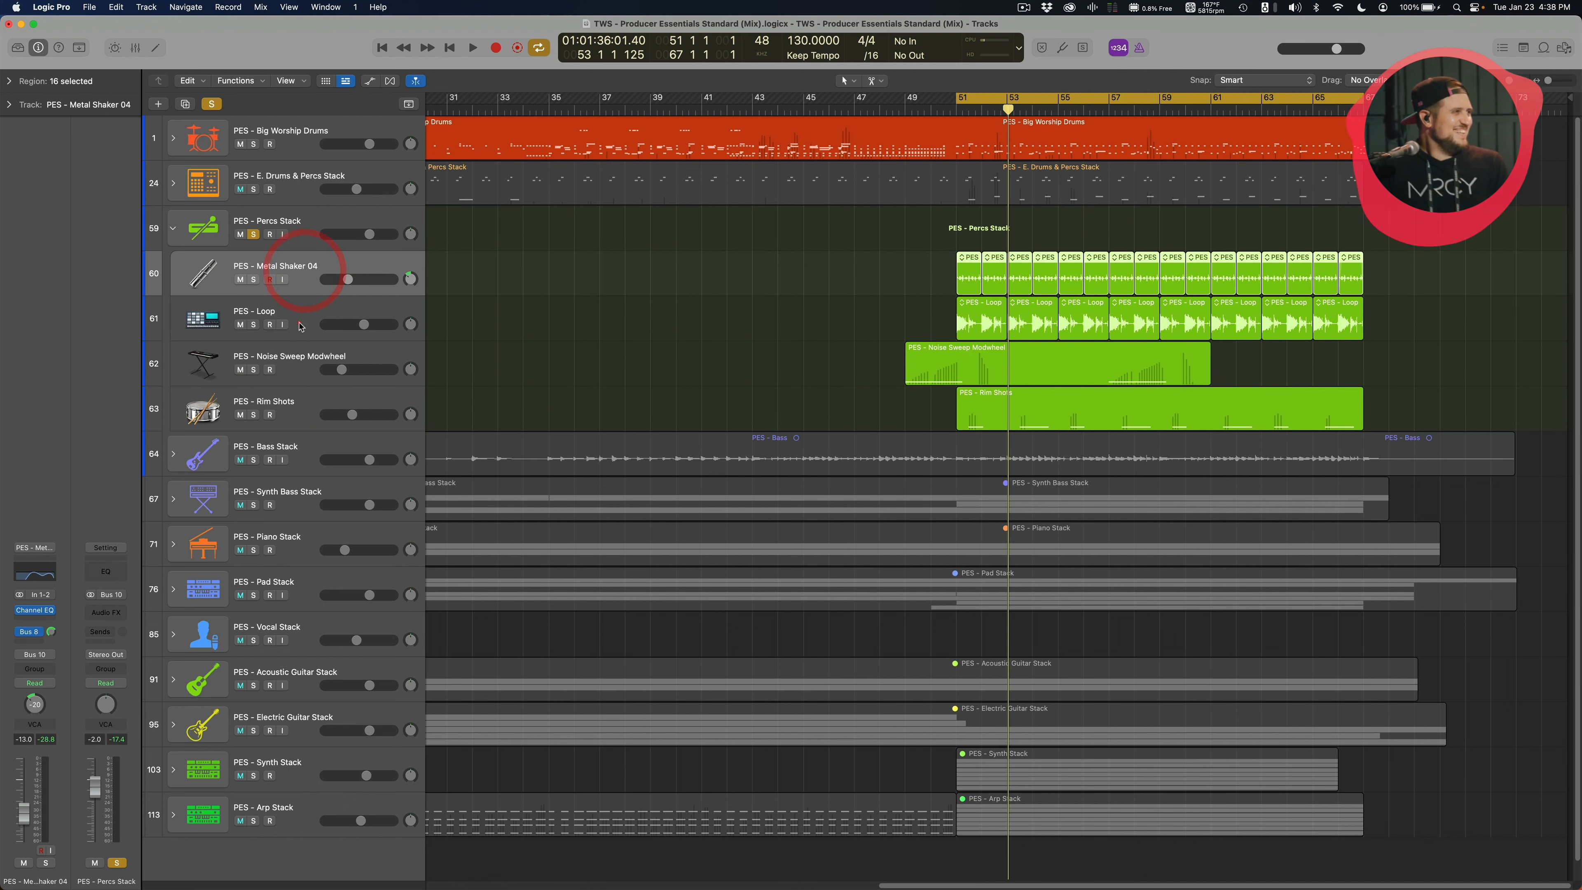
pyautogui.click(299, 324)
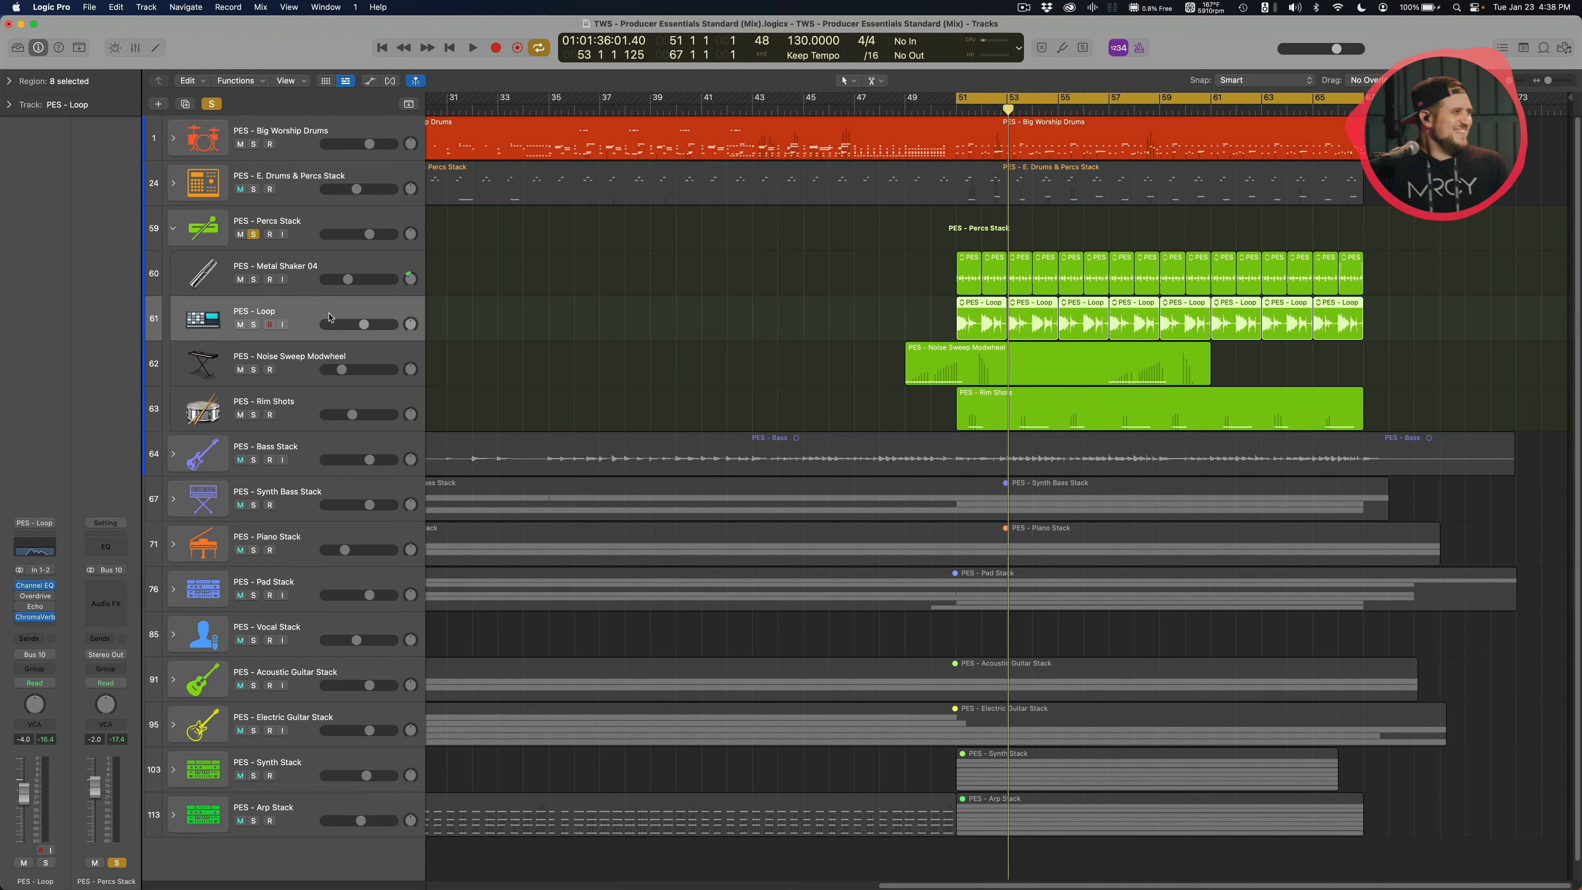
pyautogui.click(803, 322)
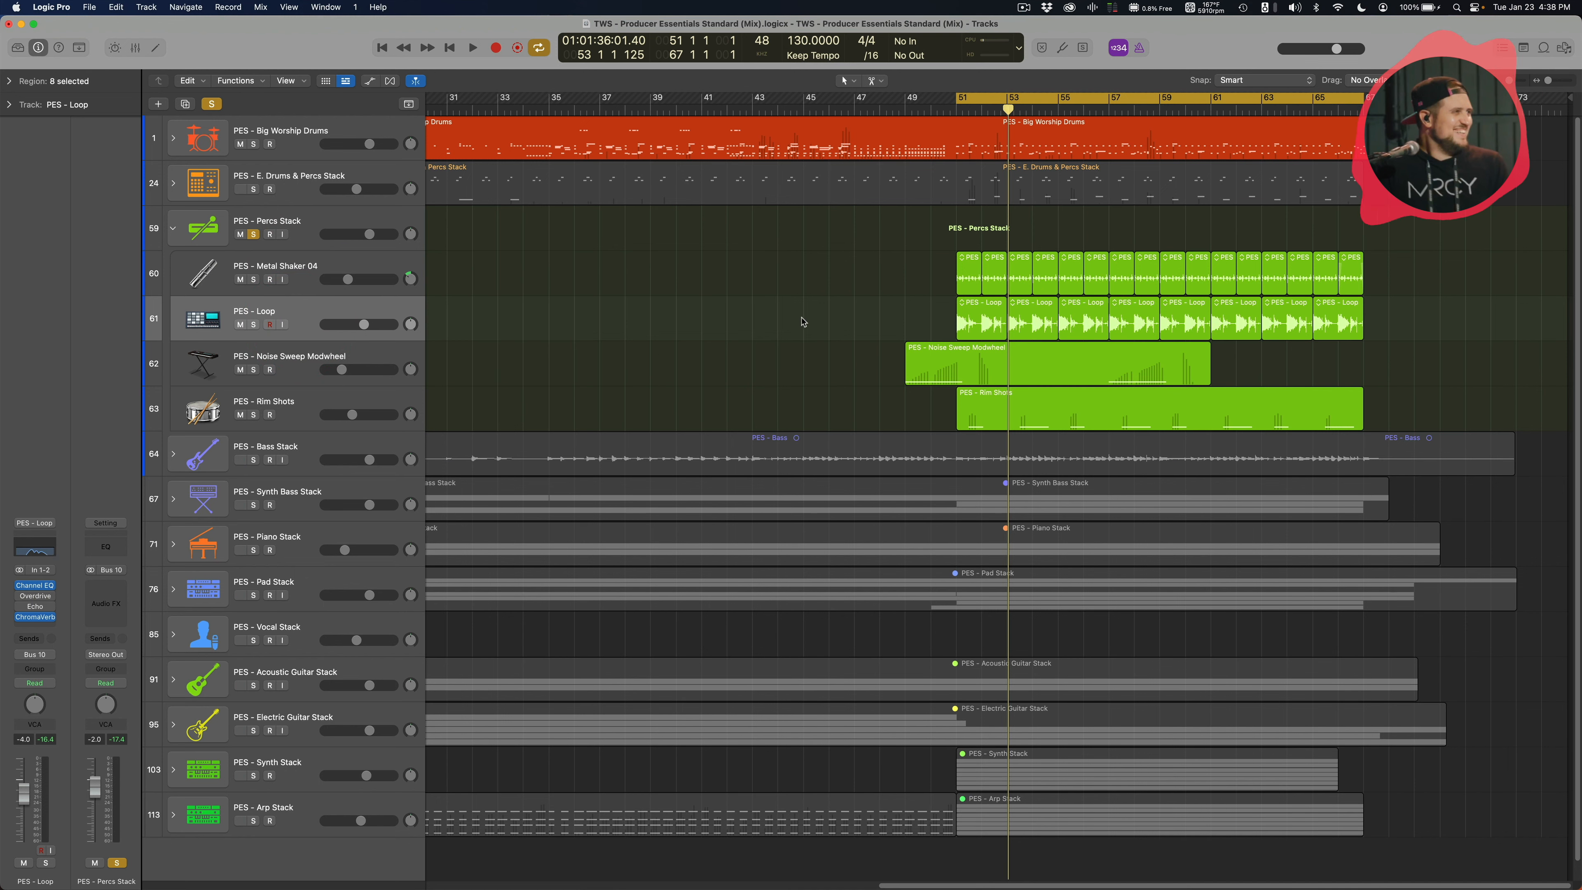
# Collapse the Percs Stack, play it soloed with the Big Worship Drums and E. Drums stacks, then stop and clear all solos
pyautogui.click(173, 229)
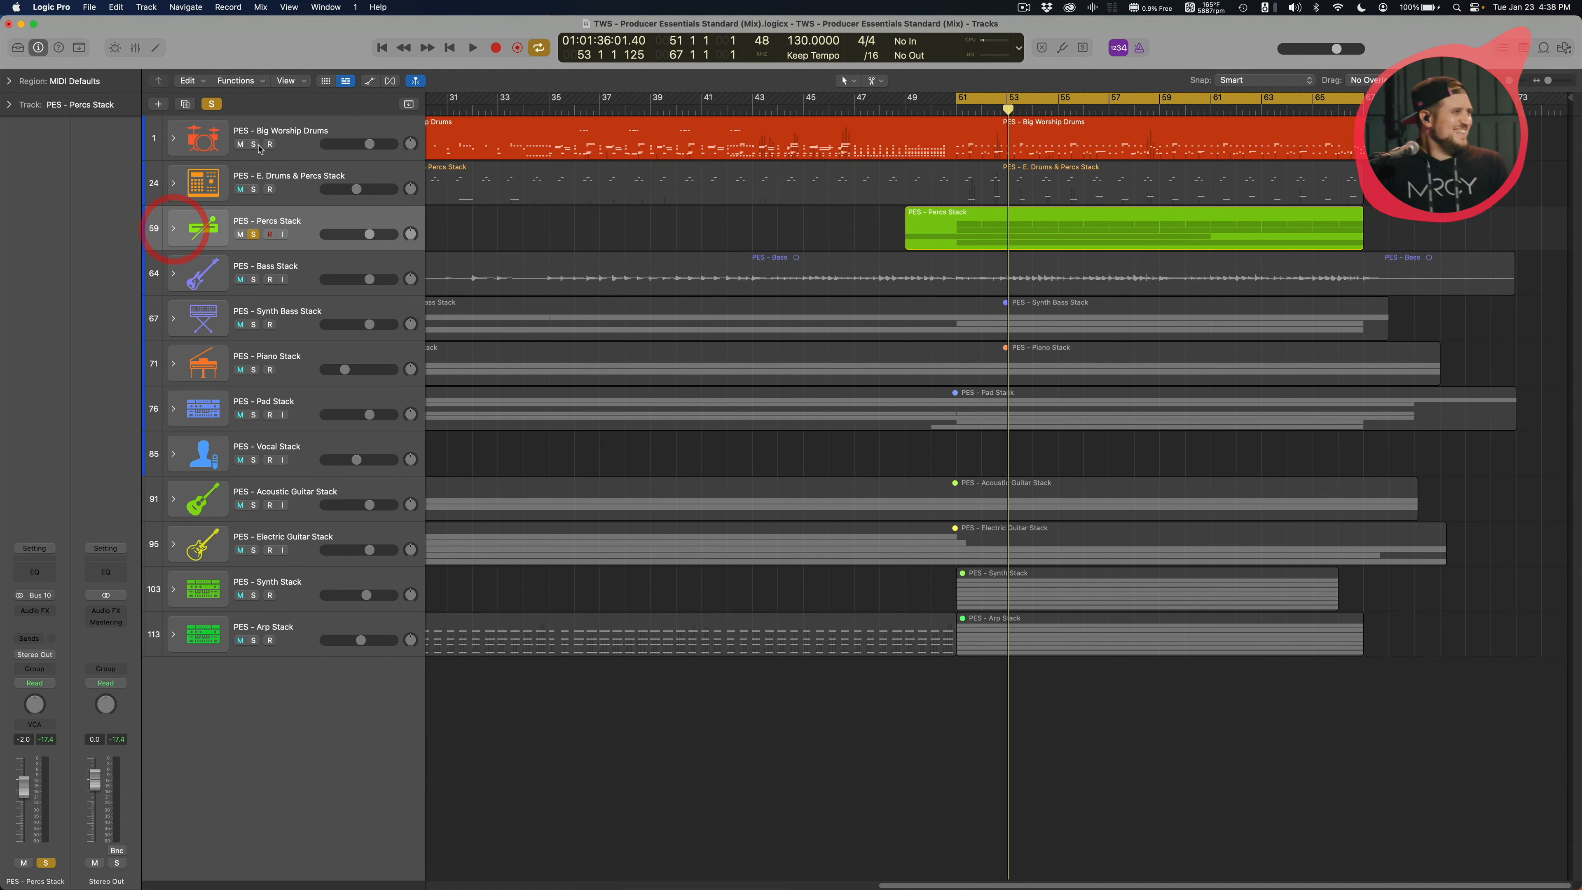
pyautogui.click(253, 188)
pyautogui.press('space')
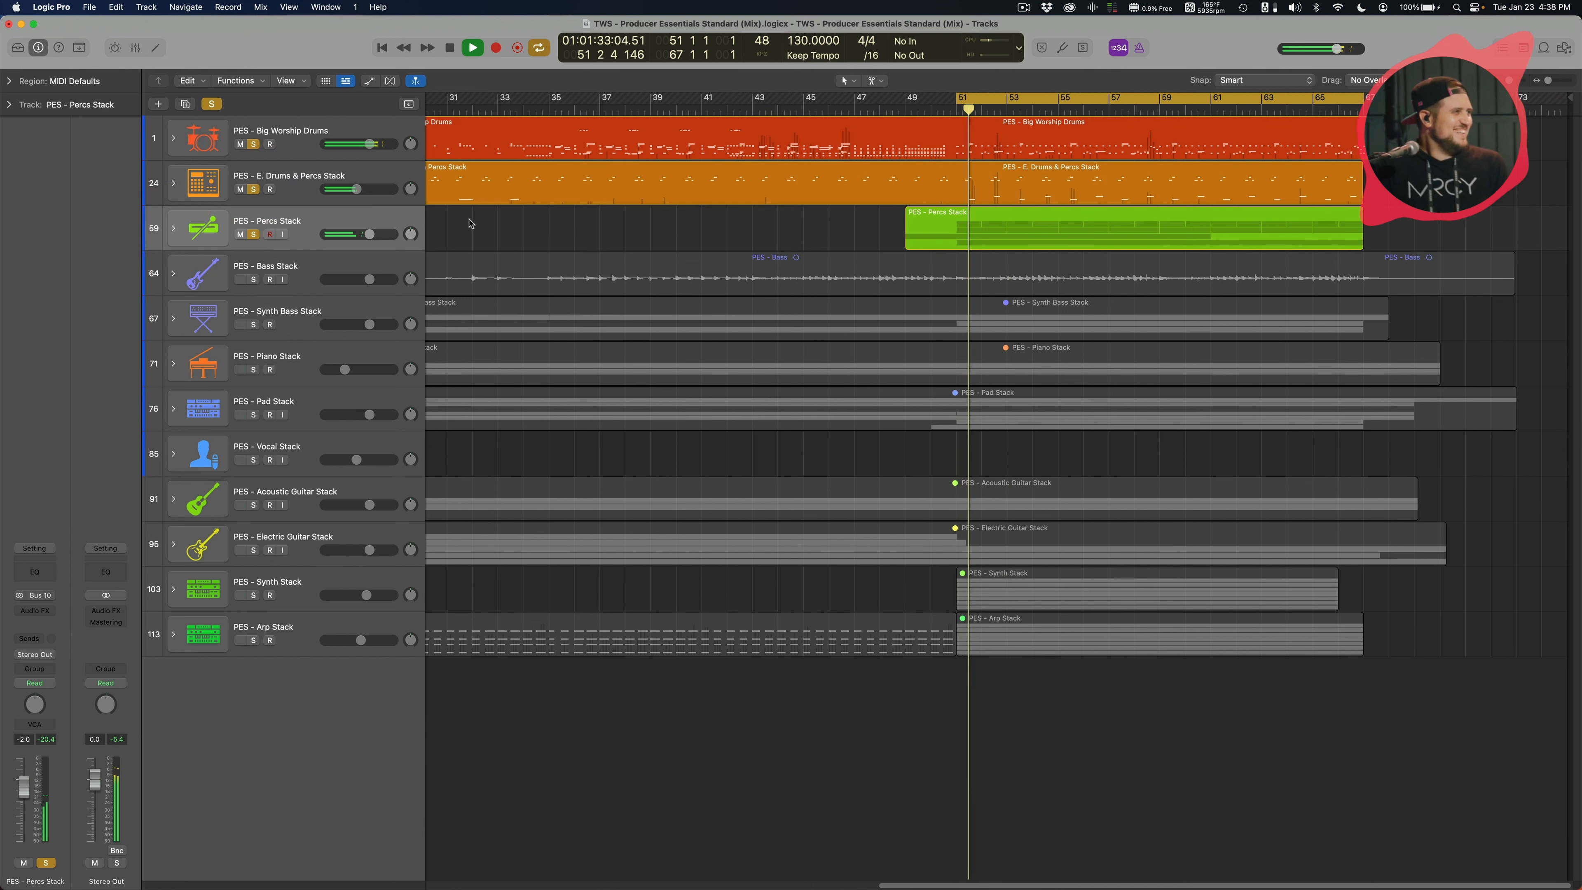
pyautogui.click(490, 236)
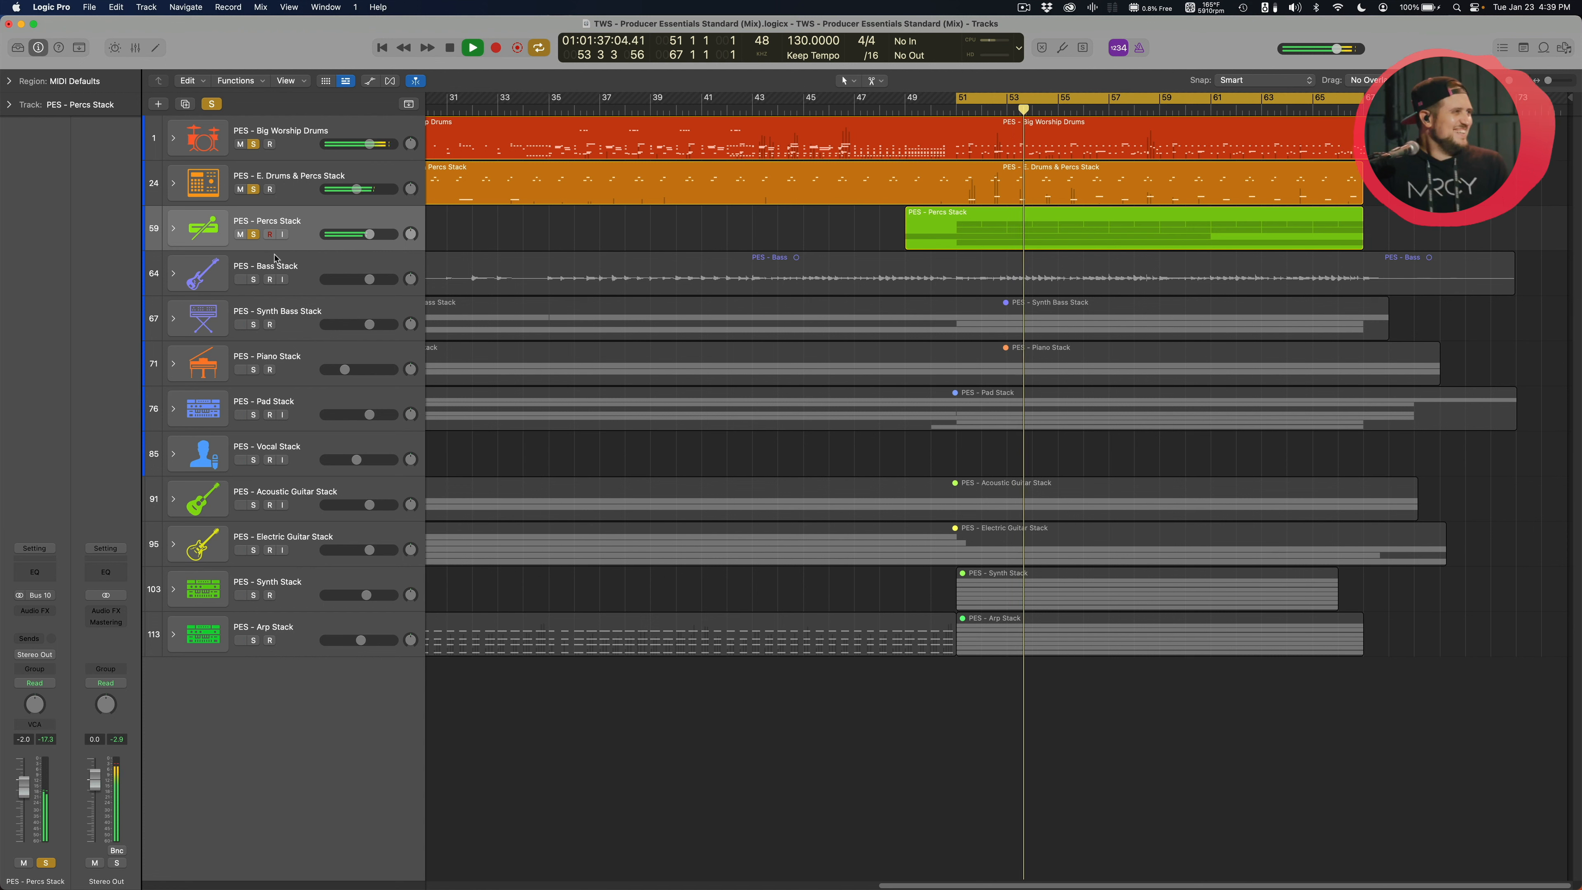
pyautogui.press('space')
pyautogui.click(212, 105)
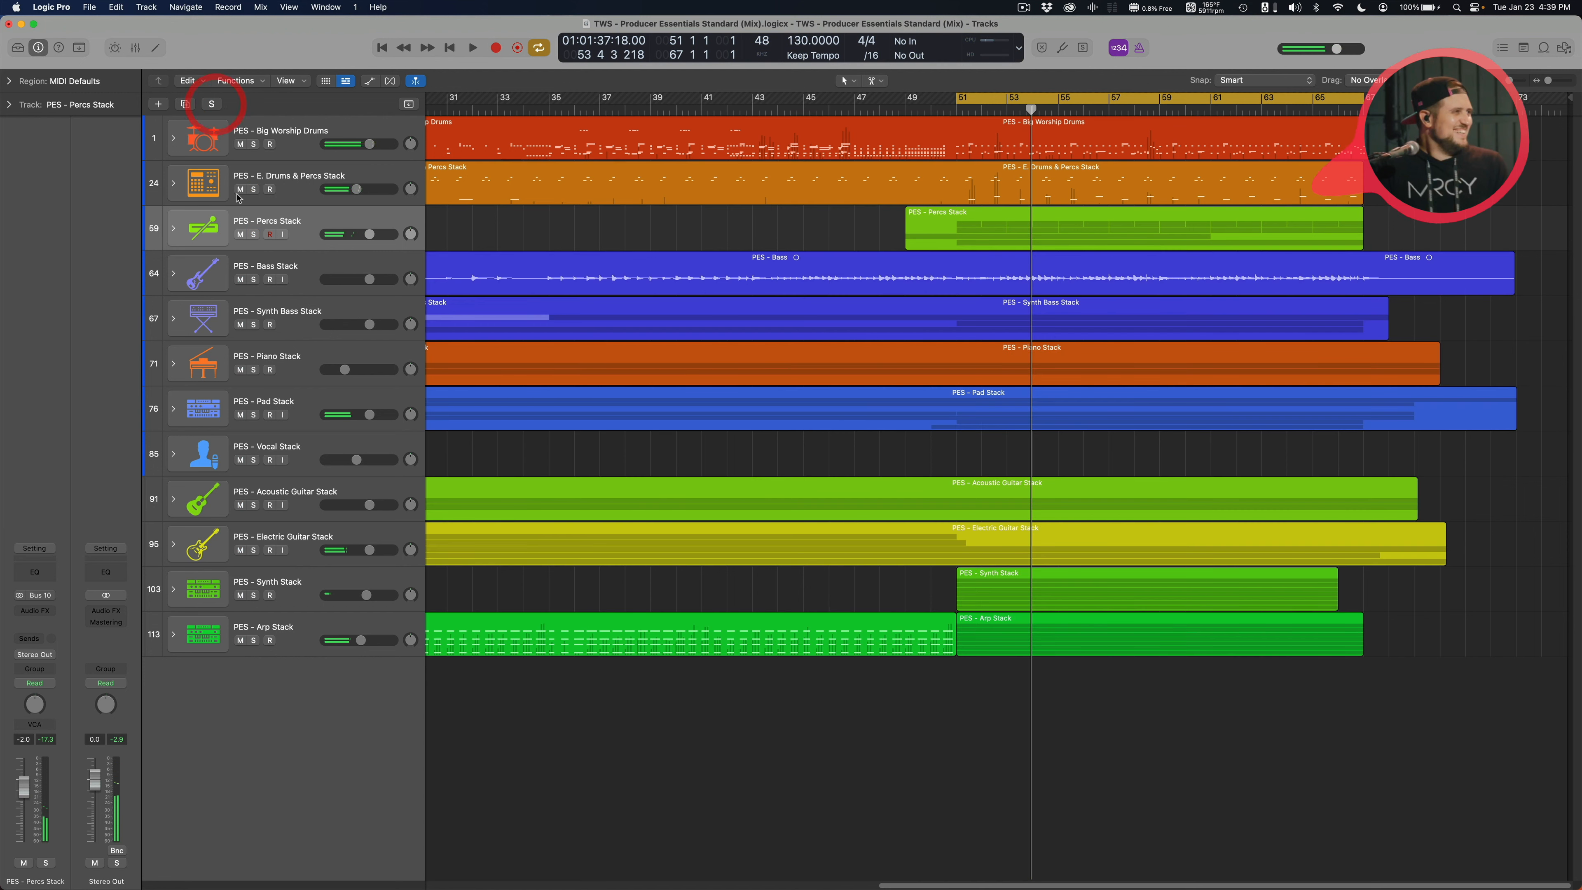
# Solo and expand the PES - Bass Stack, select its Drive Bass track, and start playback from bar 51
pyautogui.click(253, 279)
pyautogui.click(174, 273)
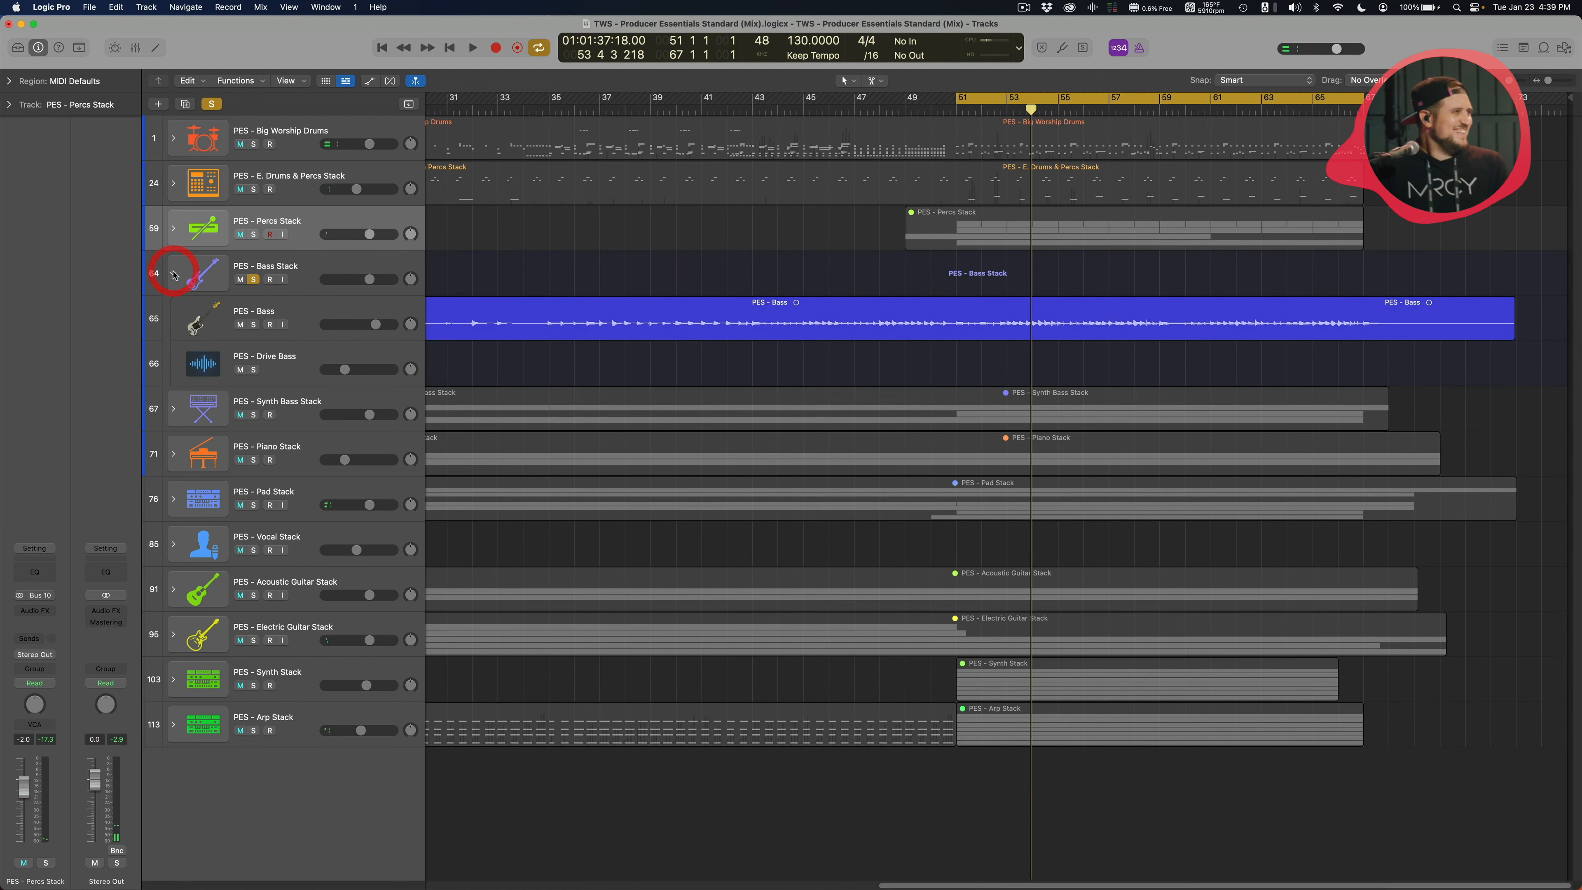
pyautogui.moveTo(985, 111); pyautogui.dragTo(959, 110)
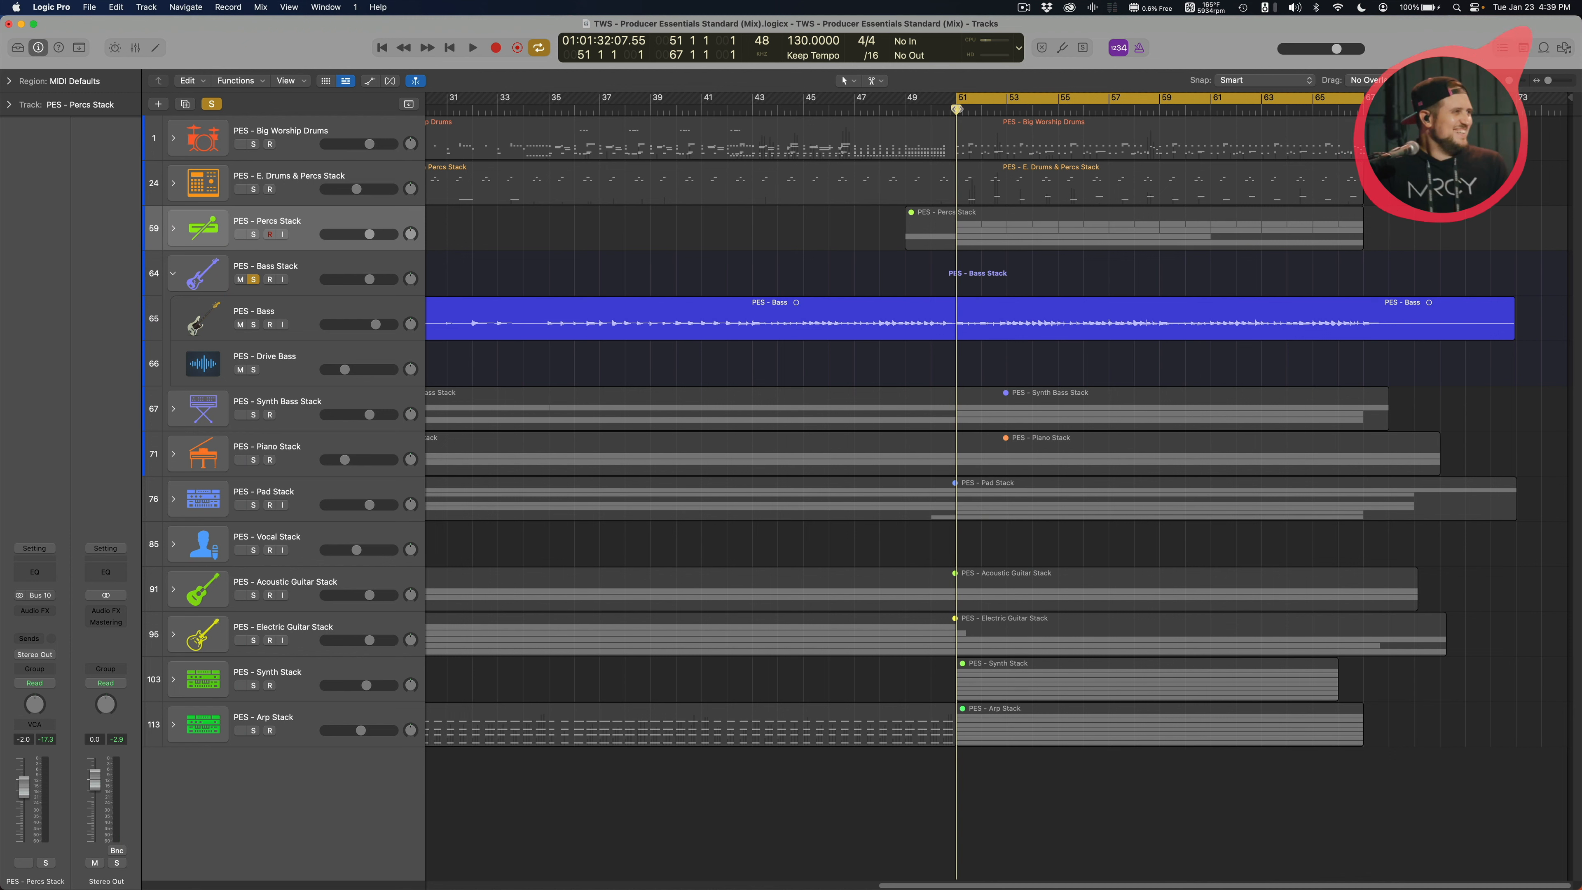
pyautogui.click(594, 360)
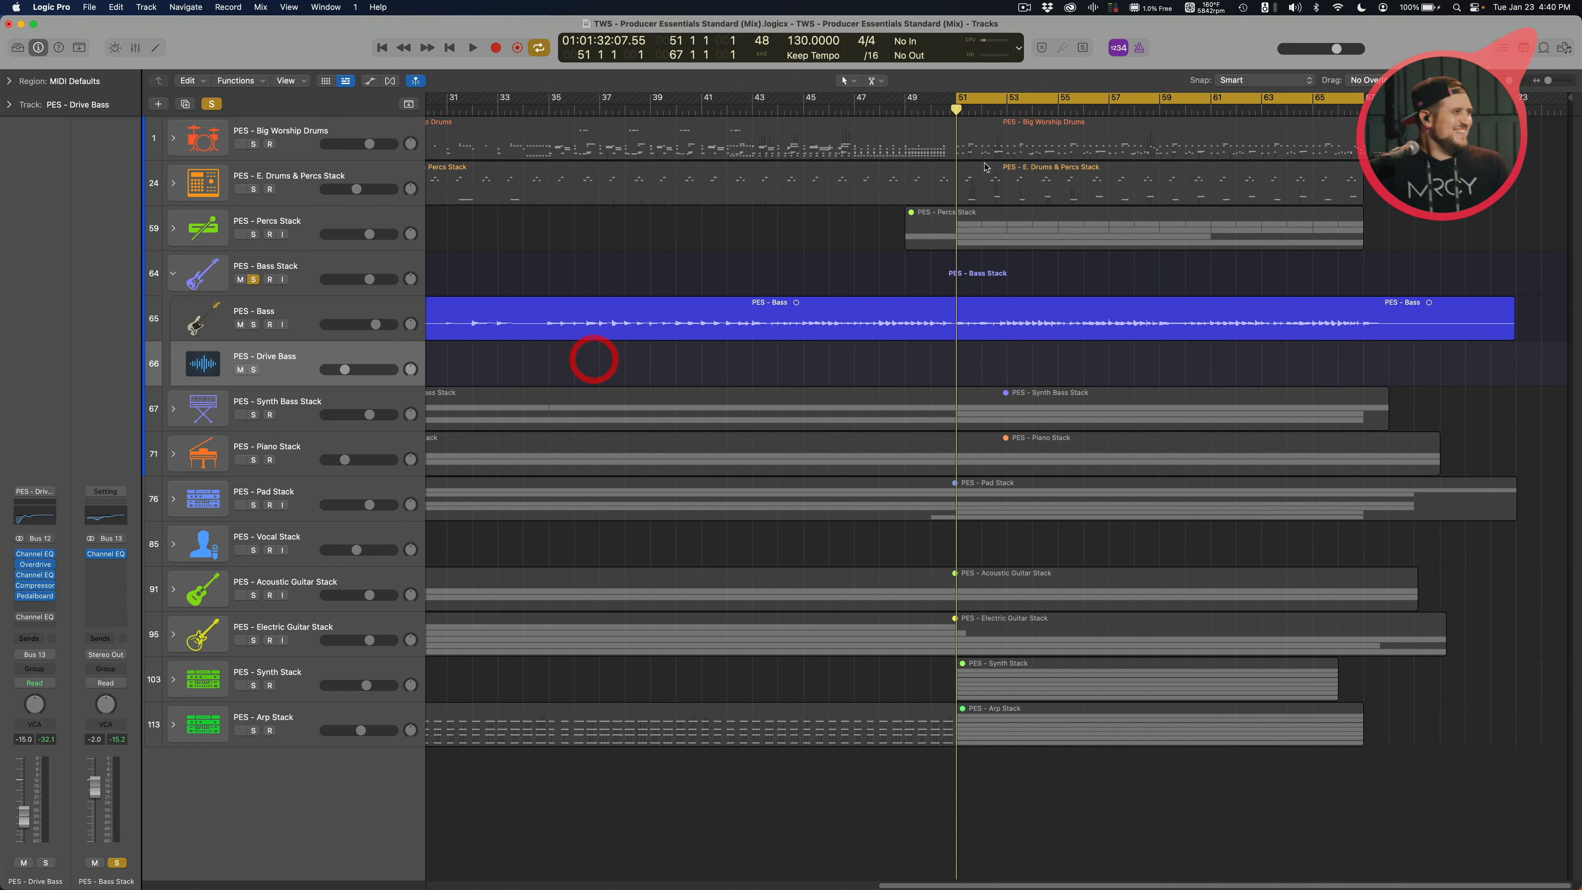
pyautogui.press('space')
# Show the Mixer, stop playback, and view the Bass Amp Designer plug-in on the PES - Bass channel
pyautogui.press('x')
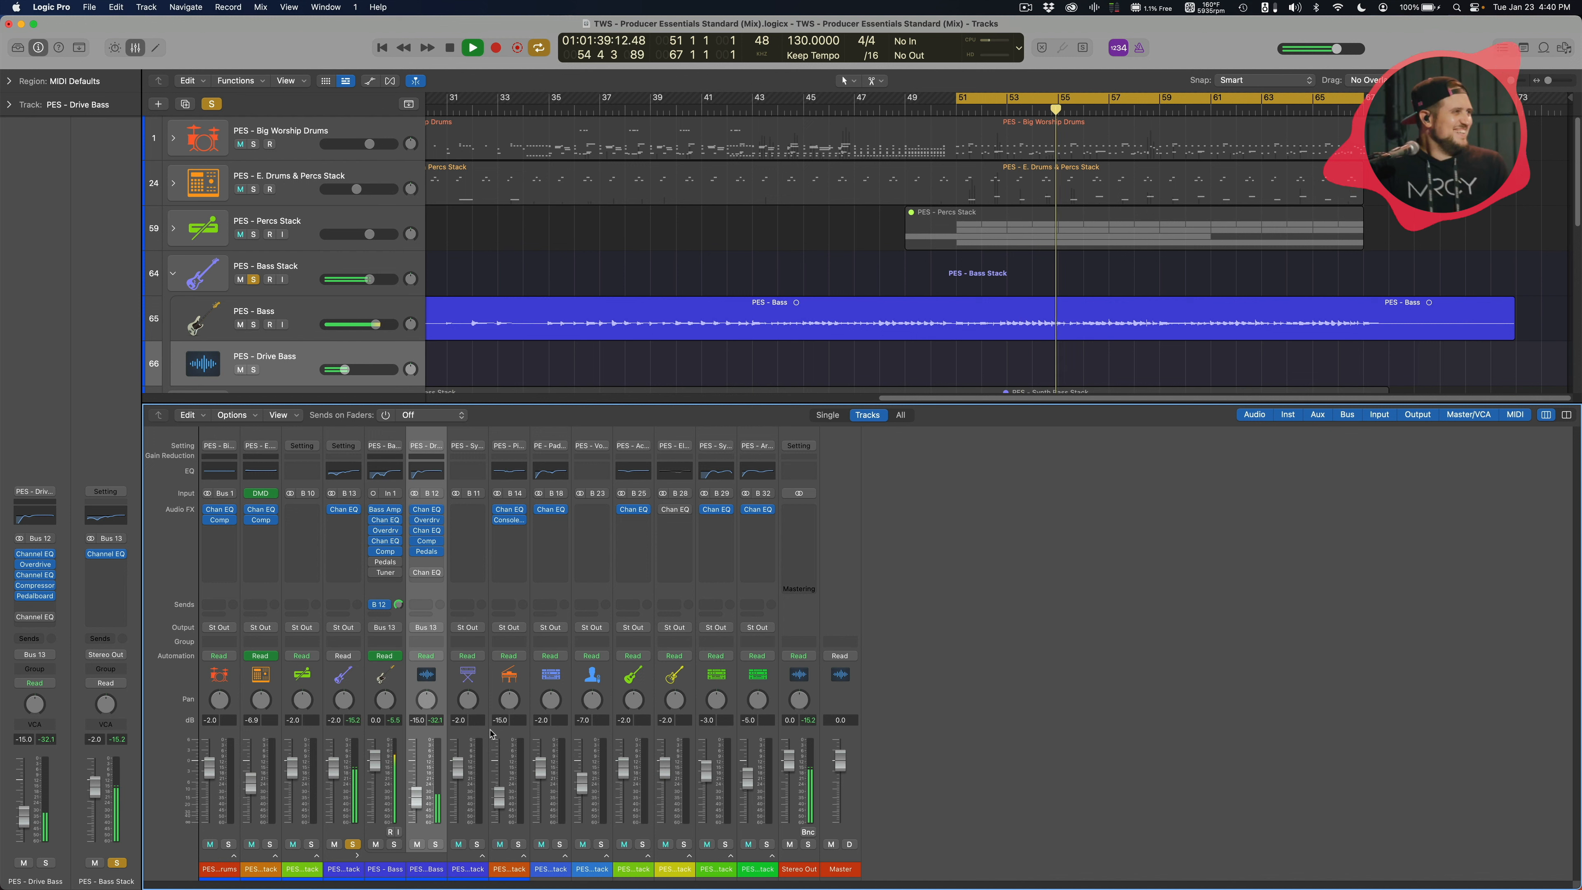
pyautogui.press('space')
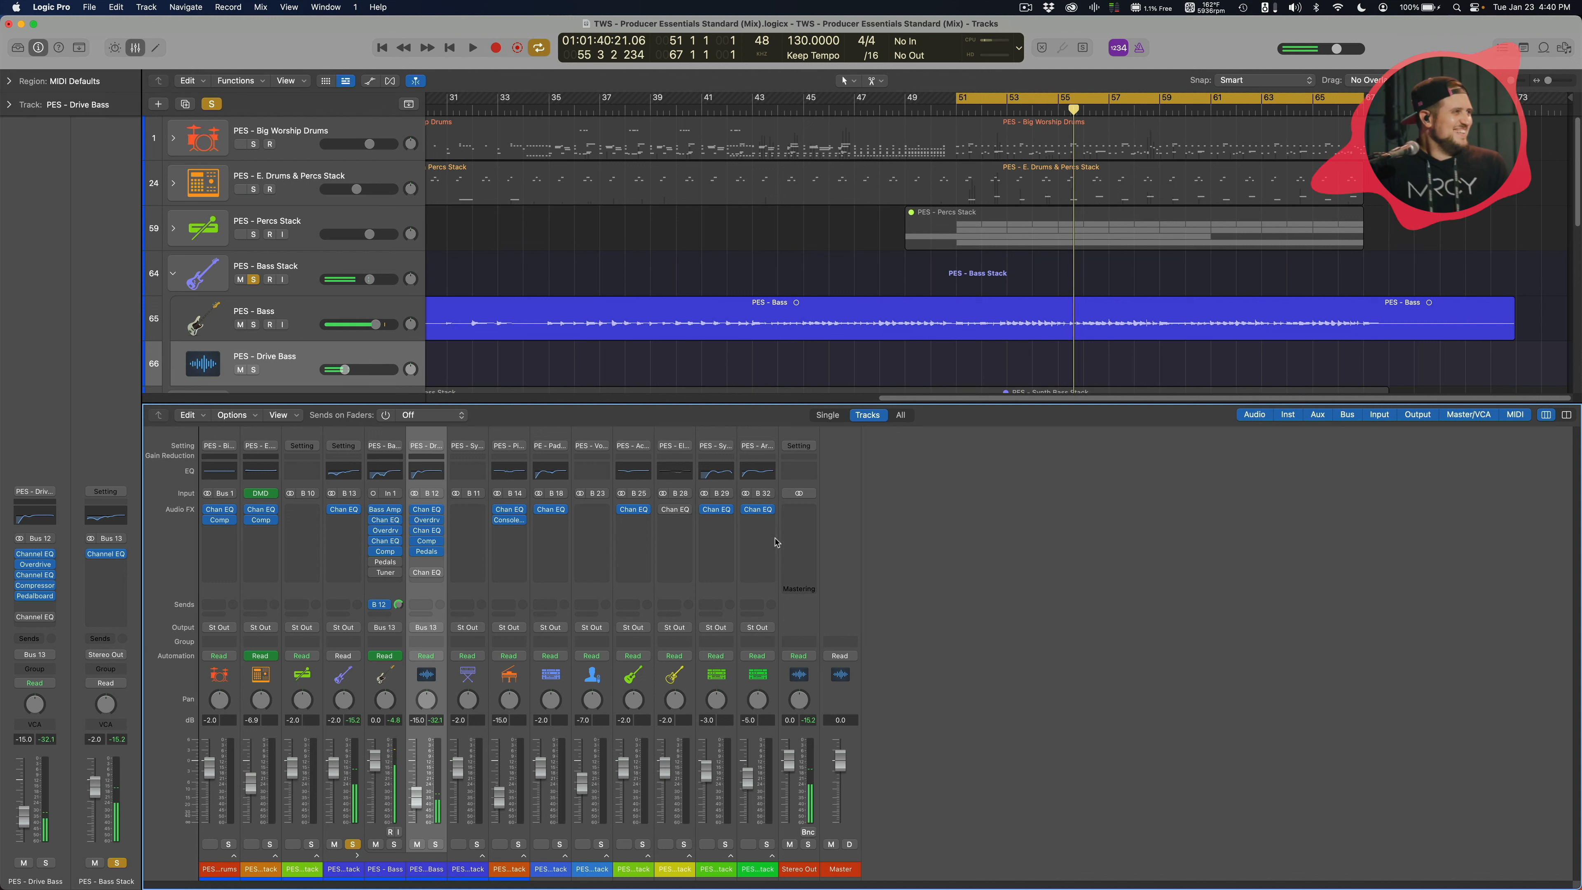
pyautogui.click(384, 862)
pyautogui.click(386, 873)
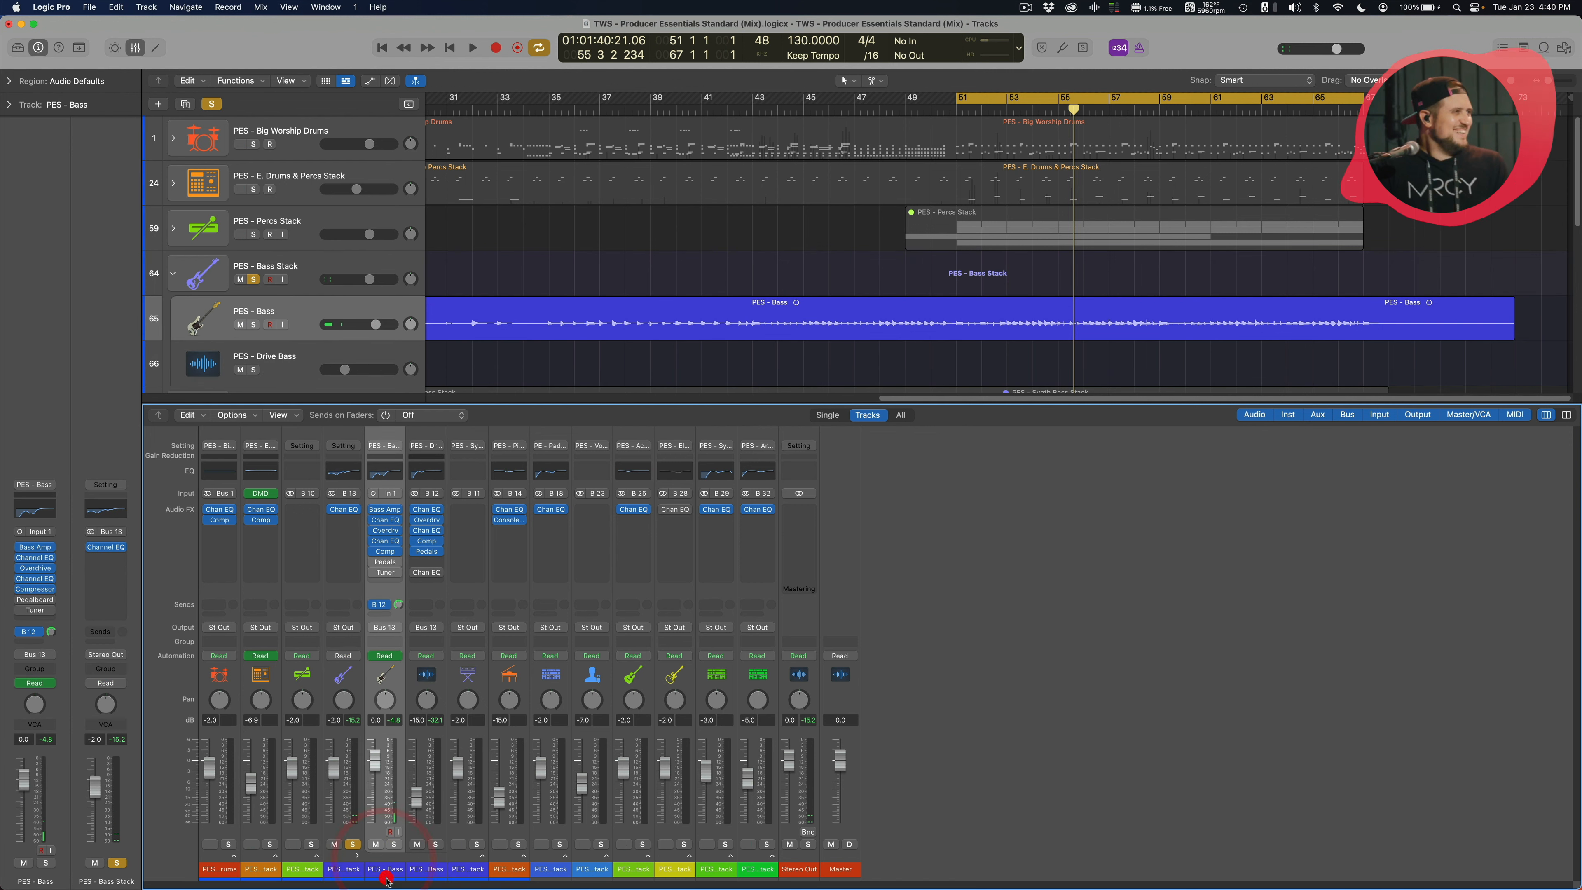
pyautogui.click(390, 513)
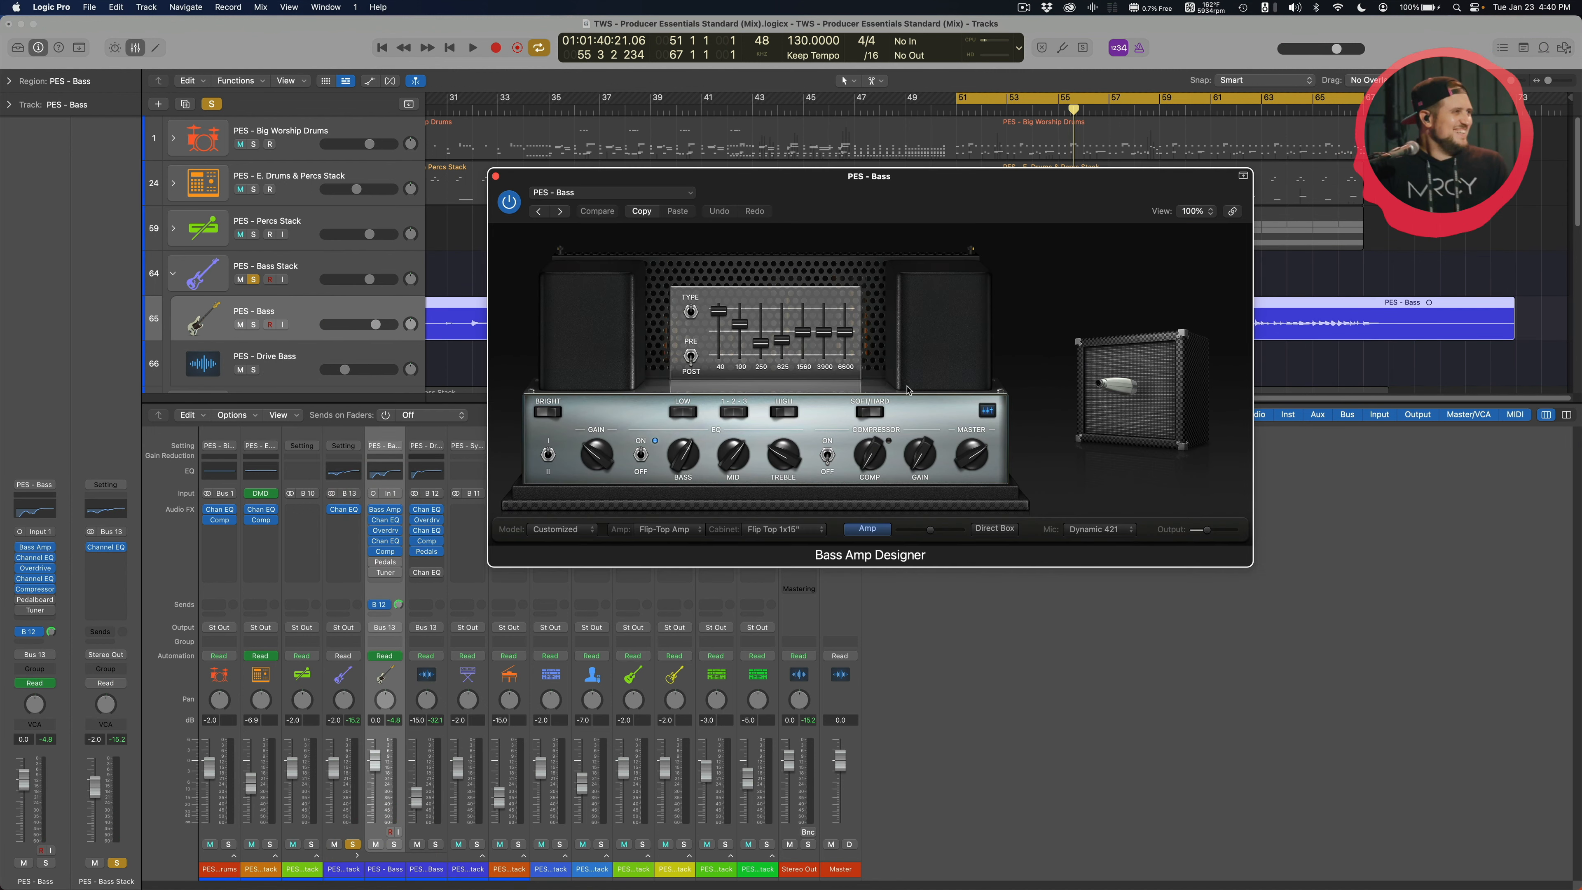
pyautogui.click(496, 177)
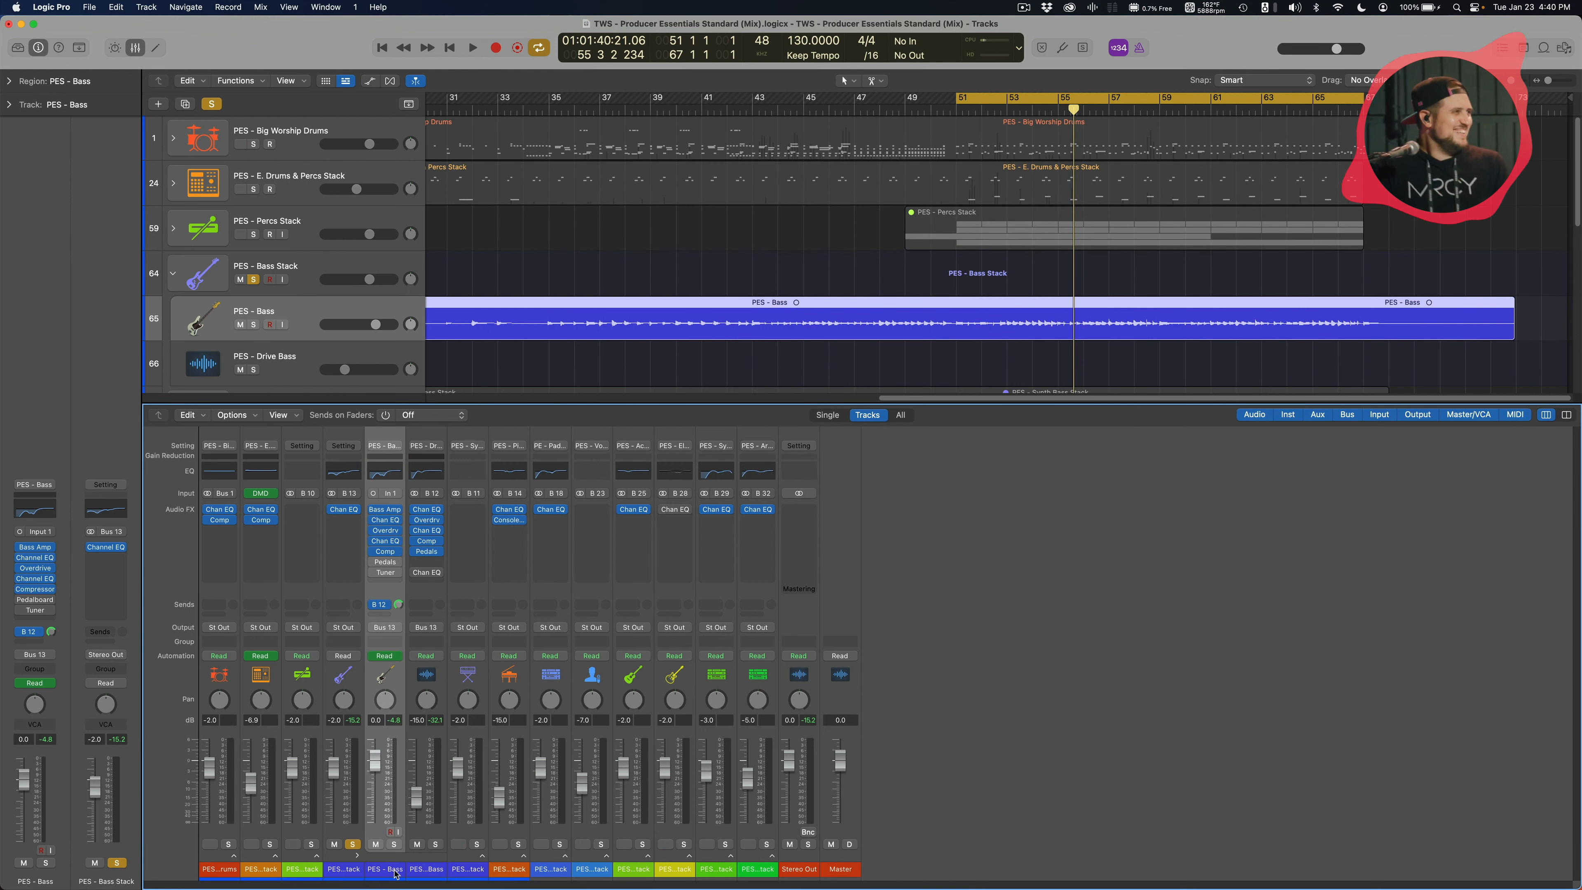
# Select the PES - Drive Bass channel, play the Bass Stack, and briefly solo the Bass and Drive Bass channels in turn
pyautogui.click(431, 870)
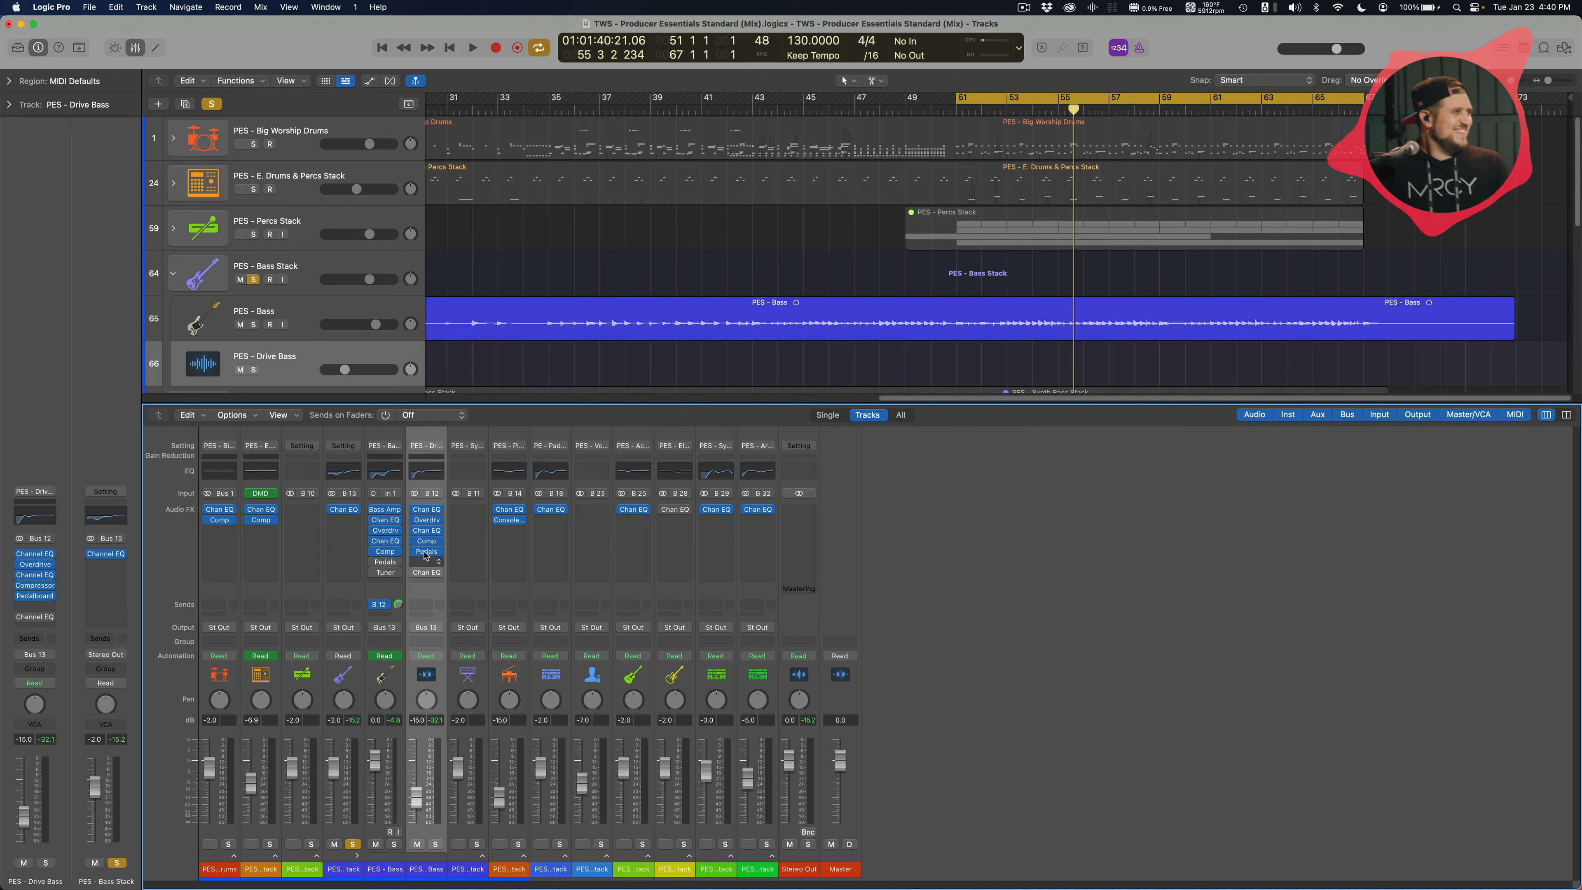
pyautogui.press('x')
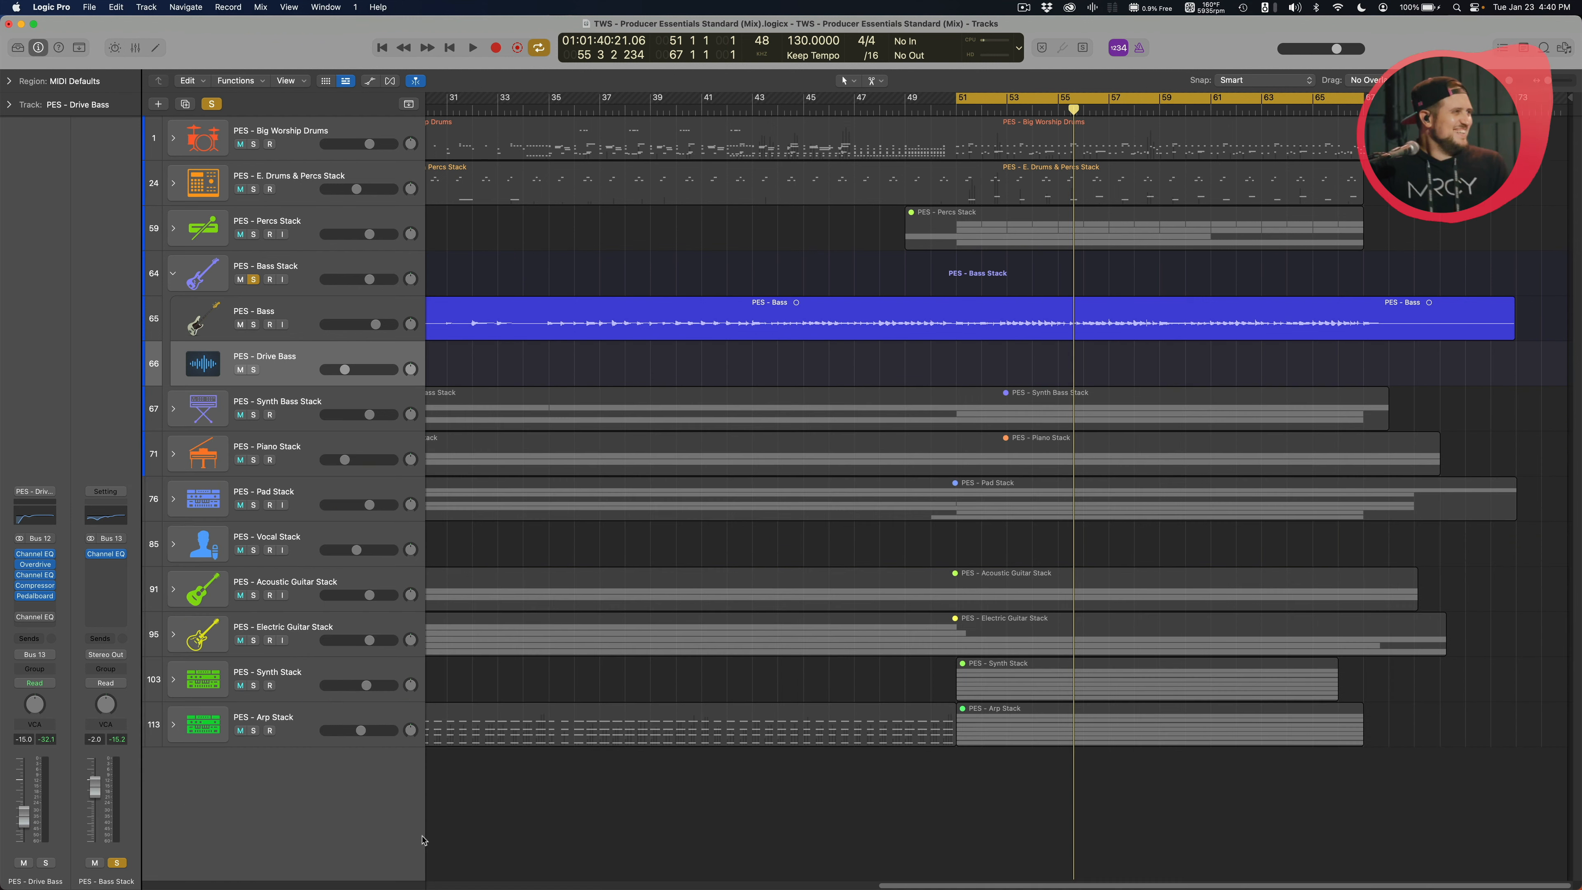
pyautogui.press('x')
pyautogui.press('space')
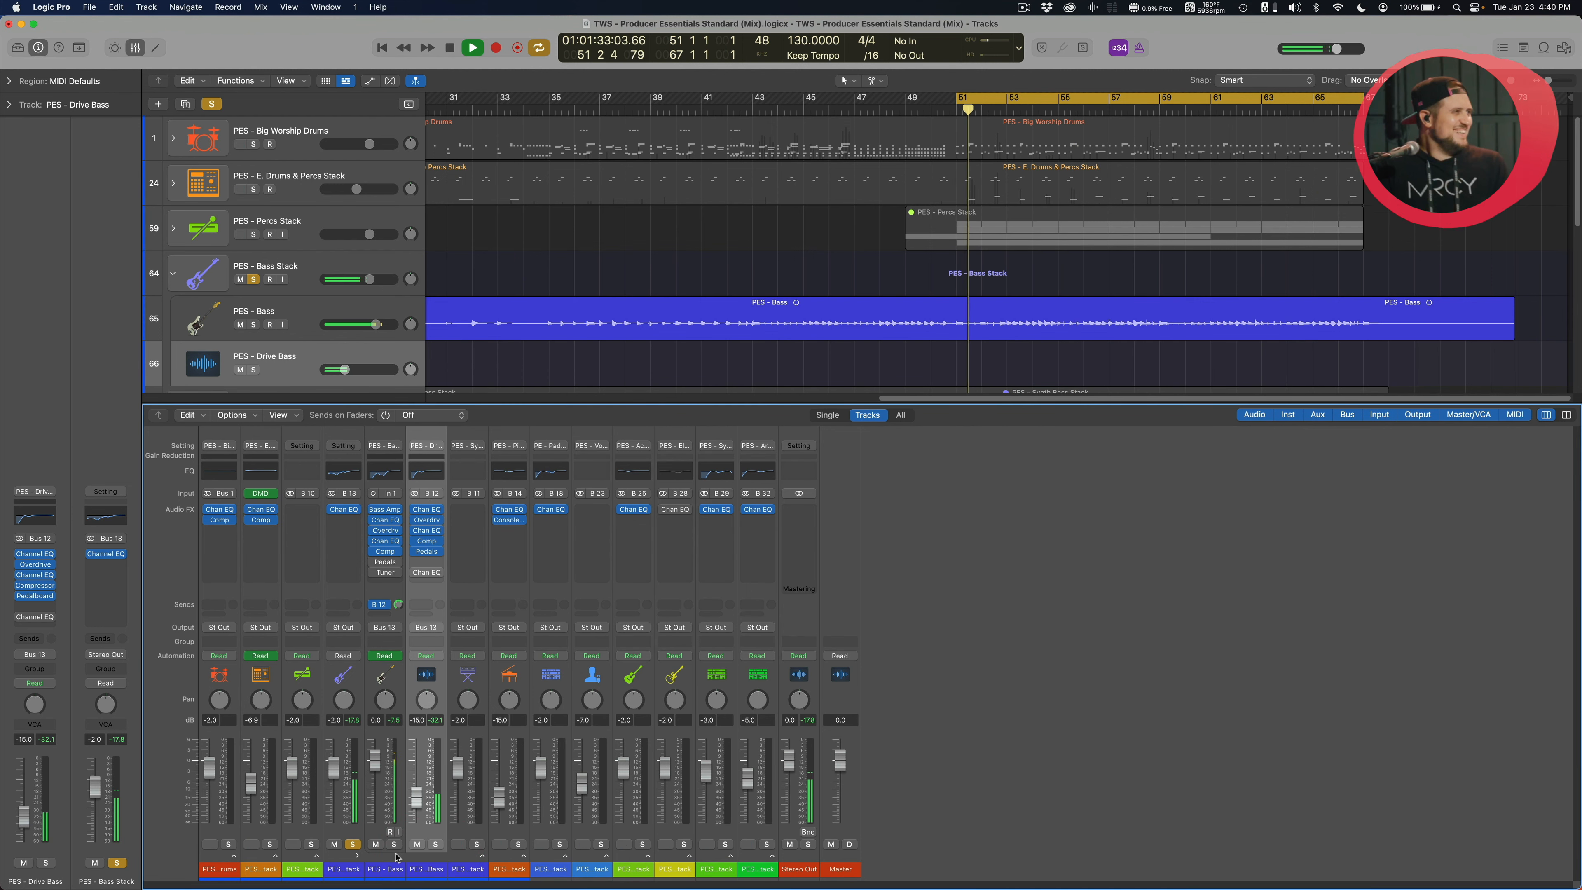
pyautogui.click(395, 845)
pyautogui.click(395, 845)
pyautogui.click(432, 846)
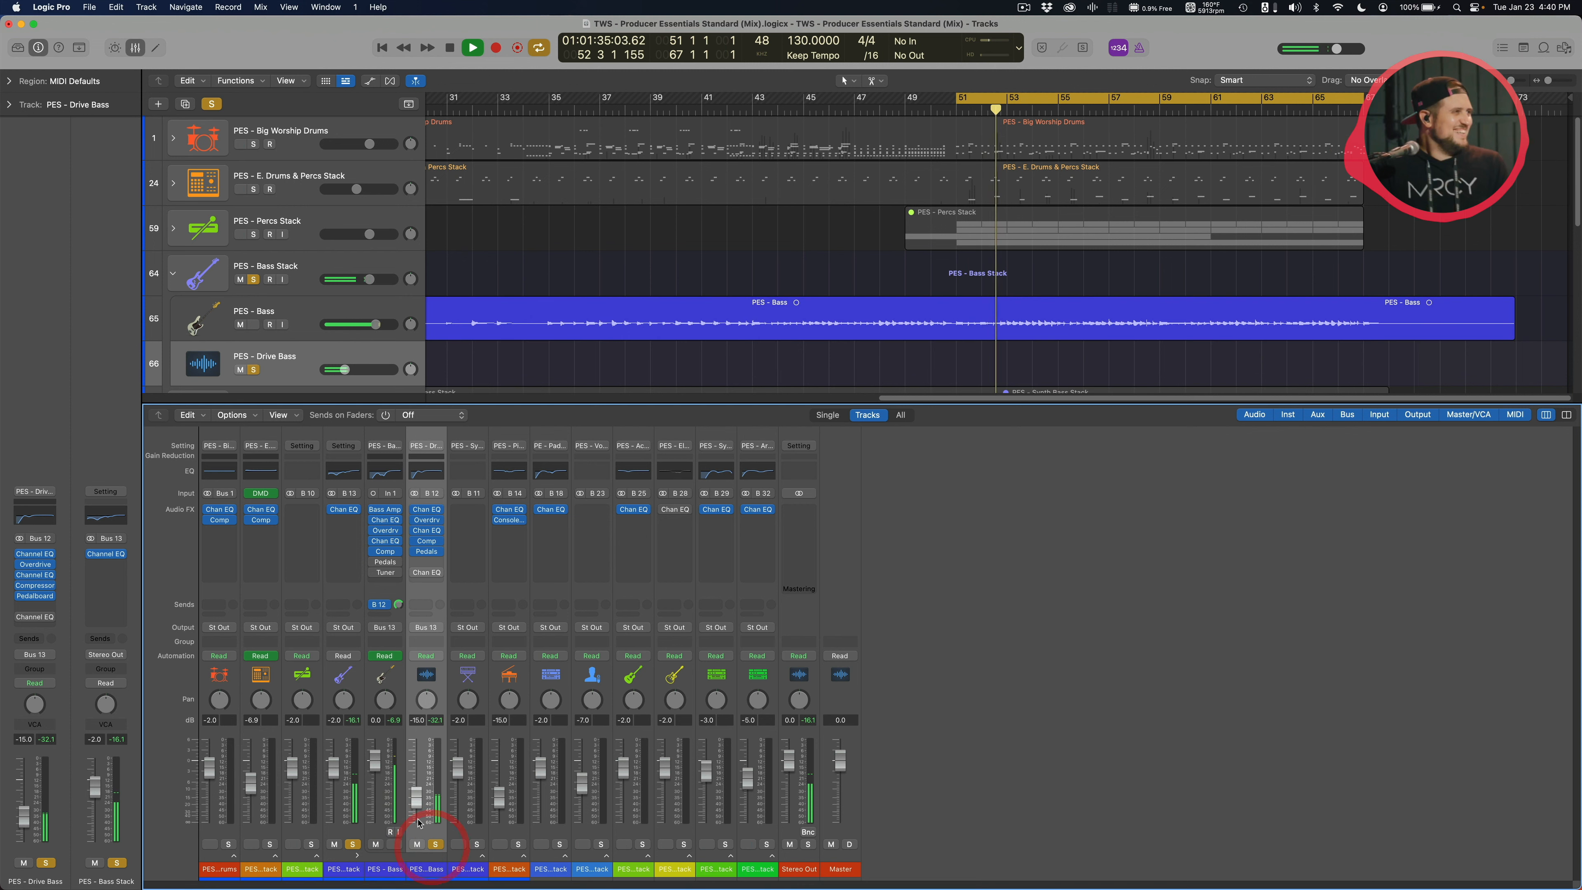
pyautogui.click(436, 844)
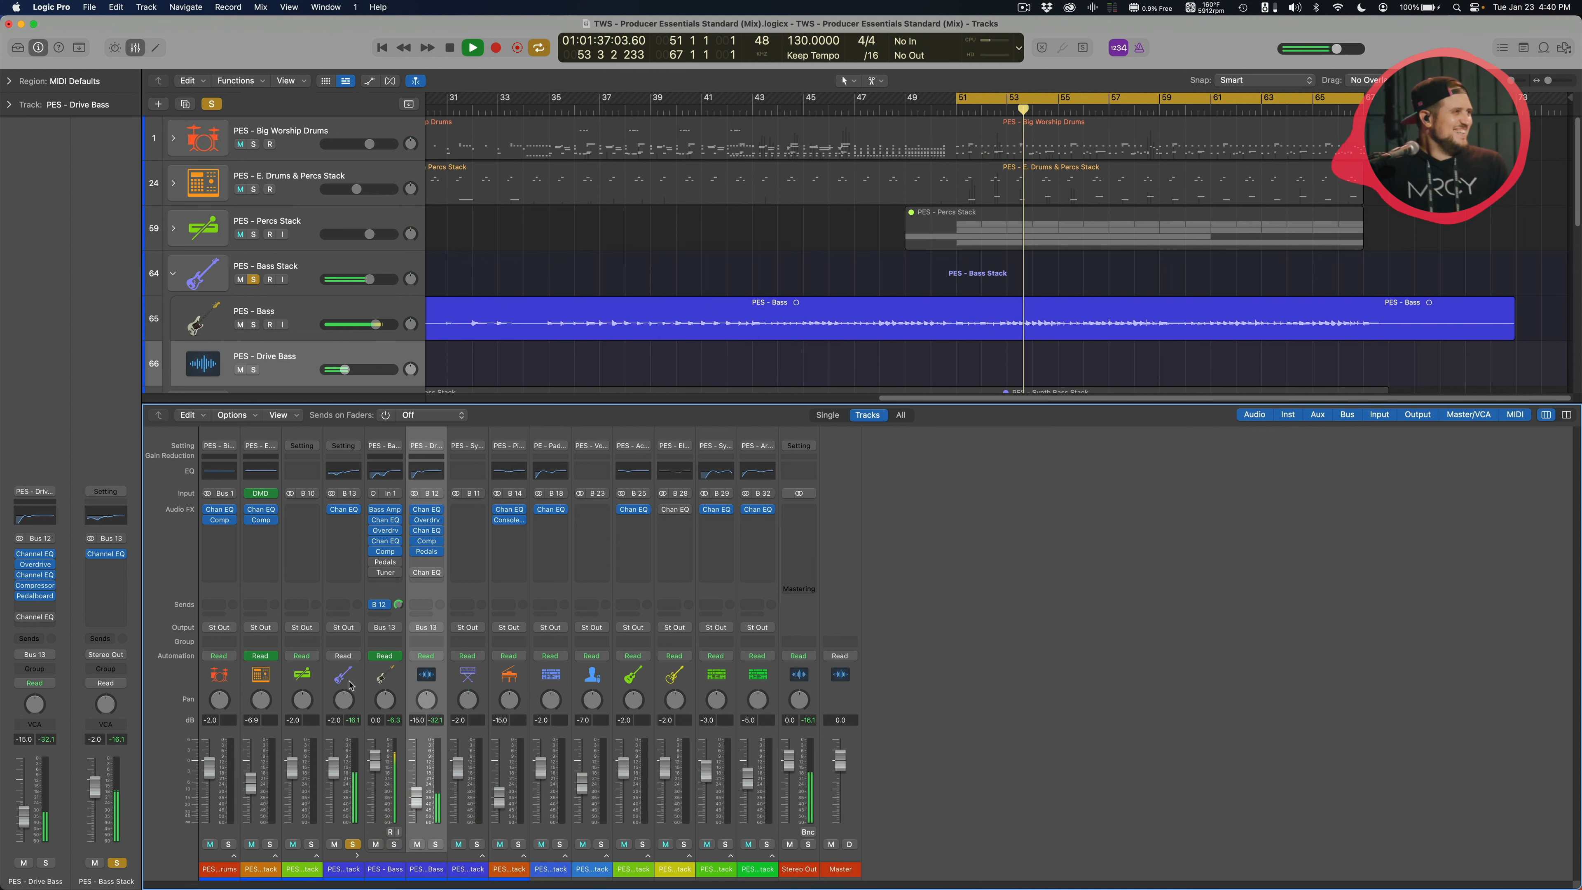
# Hide the Mixer, stop playback, and collapse the PES - Bass Stack
pyautogui.press('x')
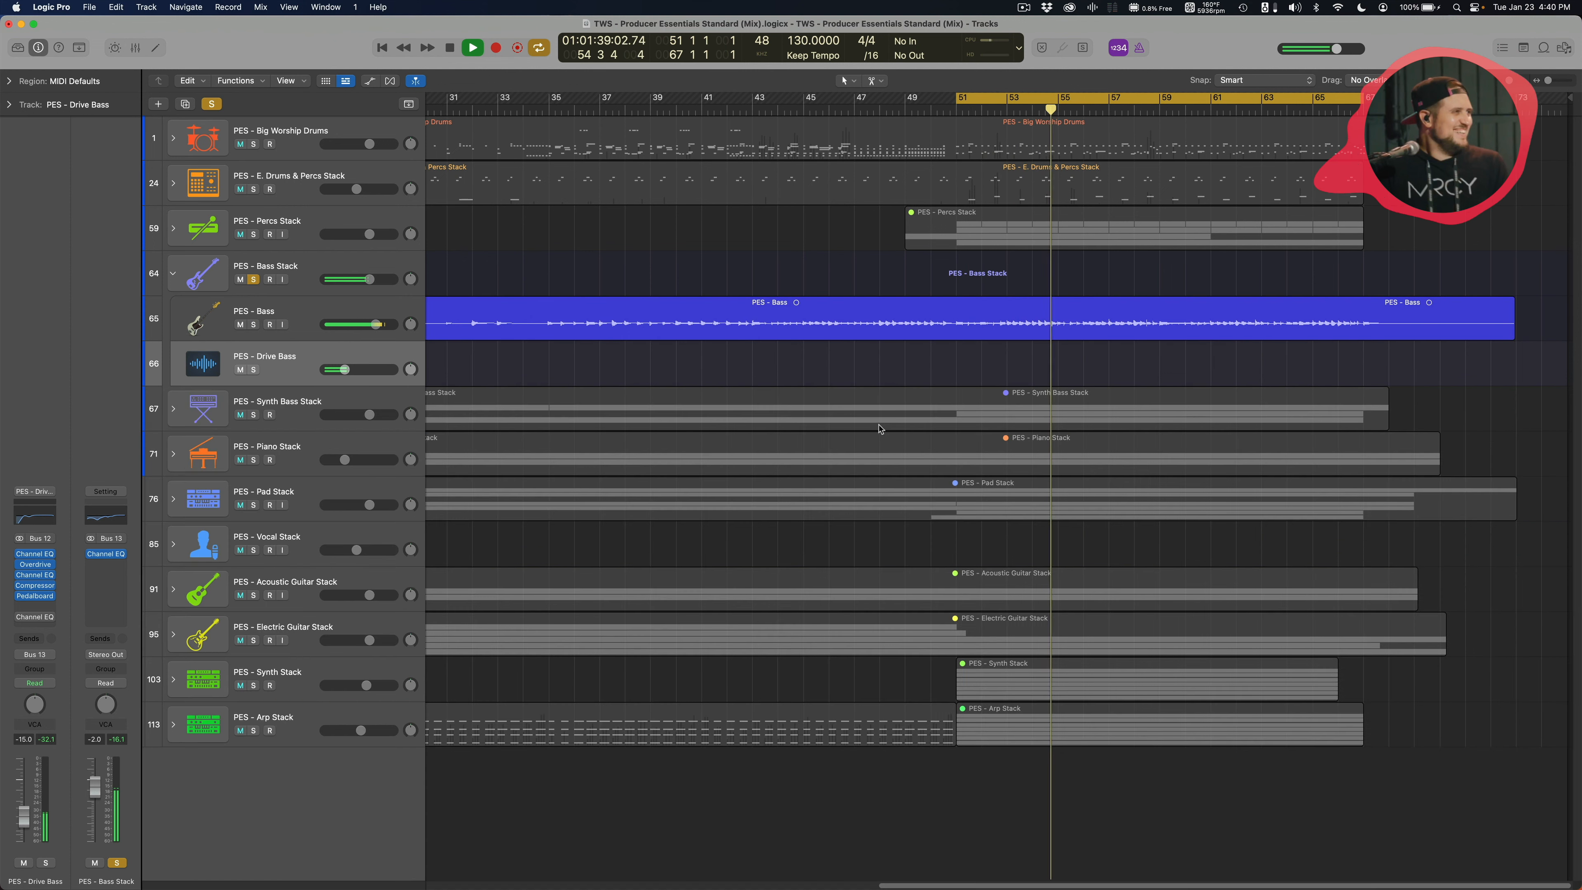
pyautogui.press('space')
pyautogui.click(175, 277)
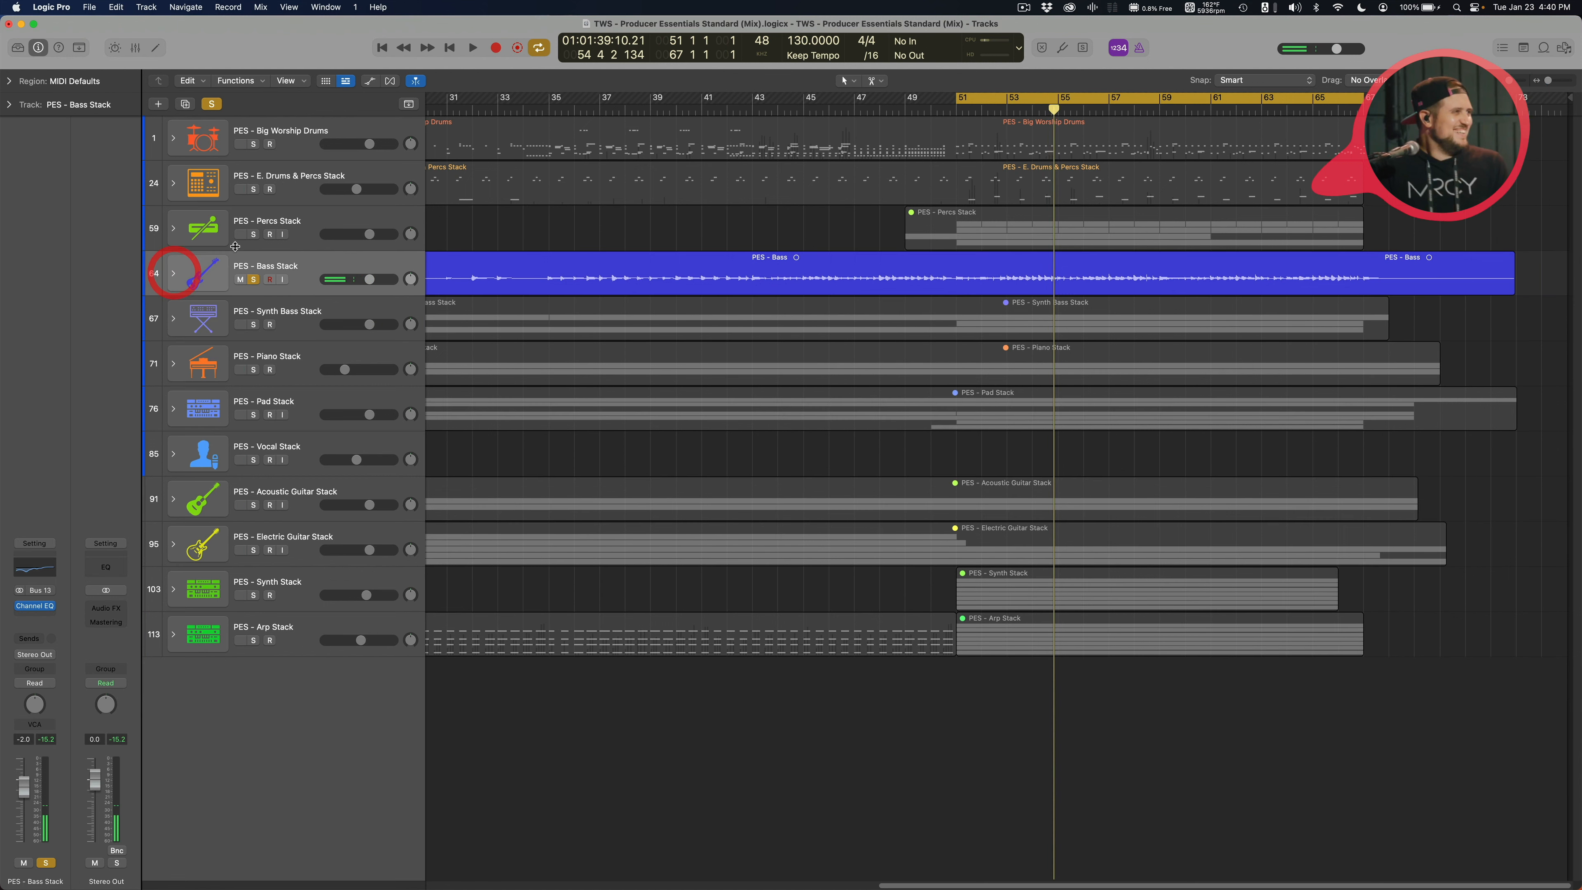
# Solo the drum and percussion stacks with the Bass Stack, play them while raising the Bass Stack's volume to 0.0 dB, and clear all solos
pyautogui.moveTo(253, 144); pyautogui.dragTo(253, 234)
pyautogui.press('space')
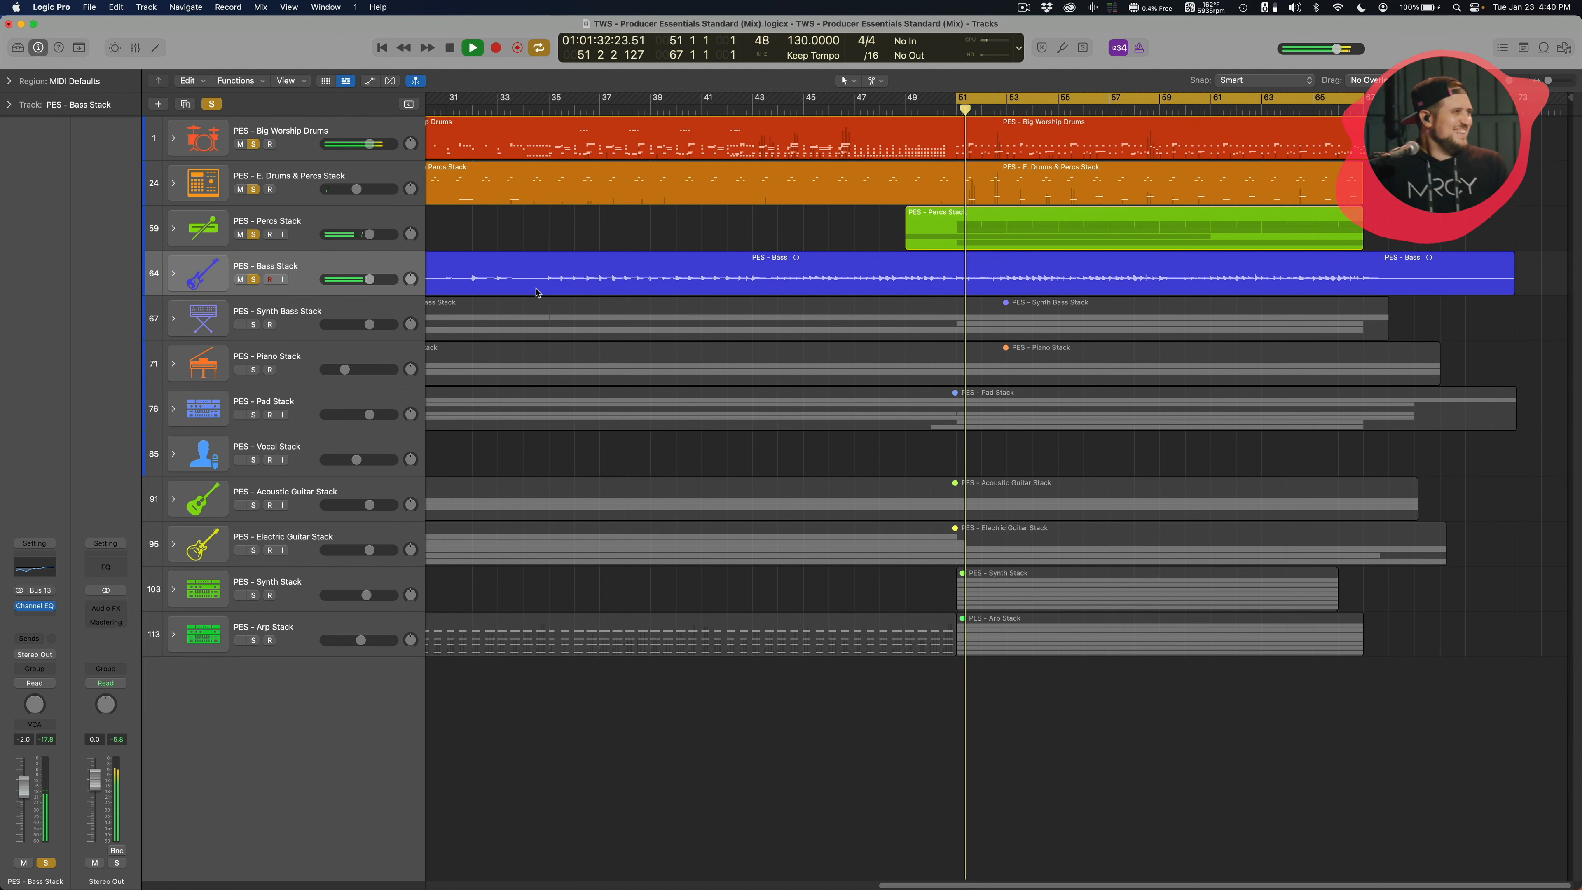
pyautogui.moveTo(370, 279); pyautogui.dragTo(376, 280)
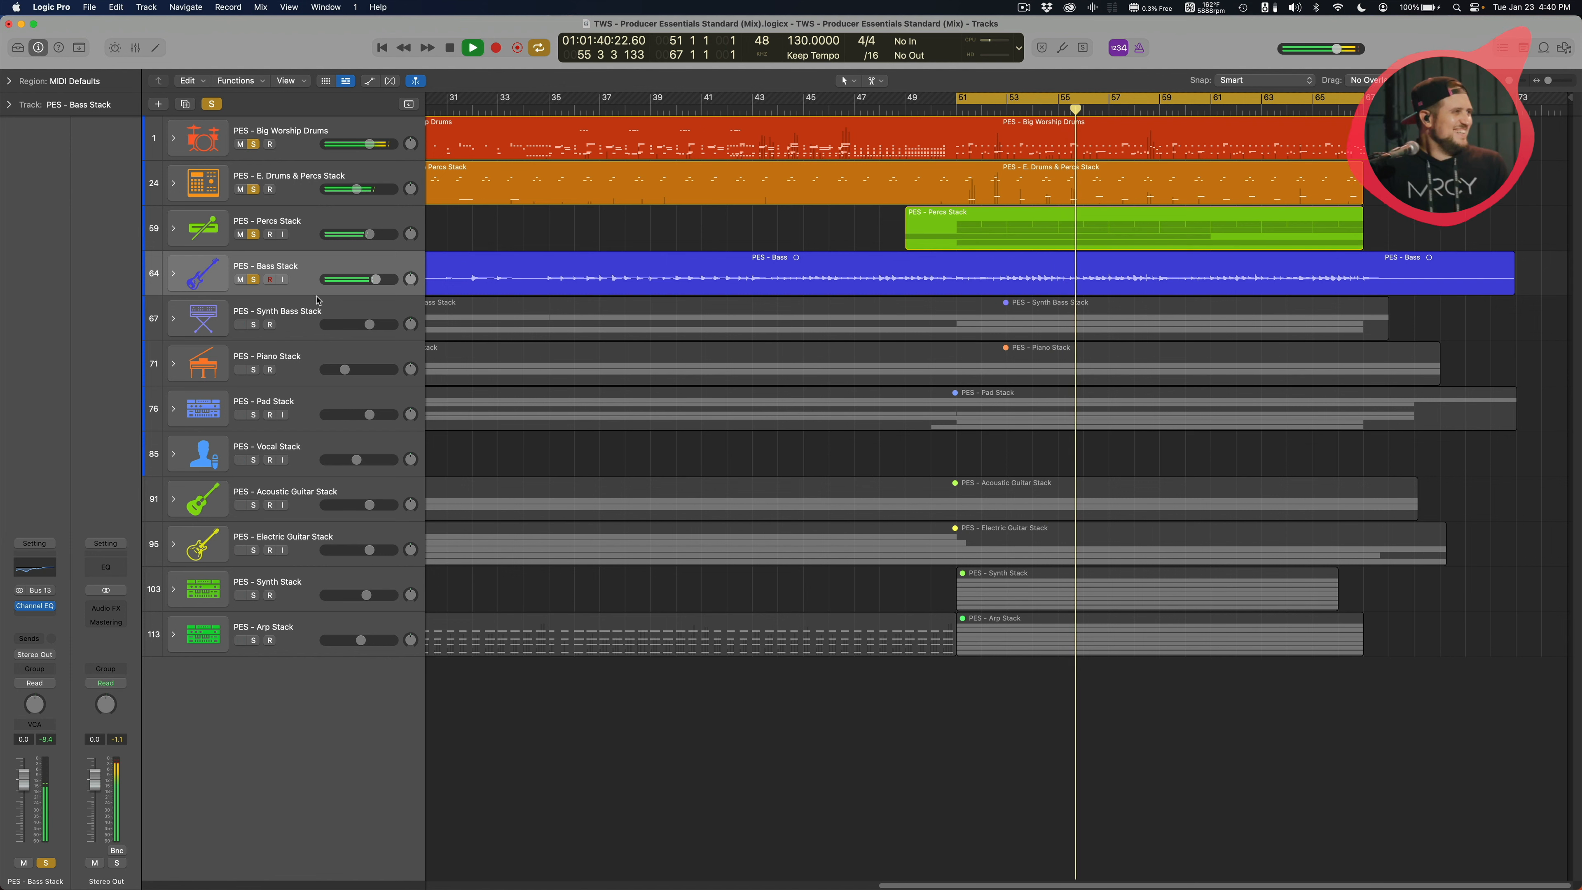
pyautogui.press('space')
pyautogui.click(213, 104)
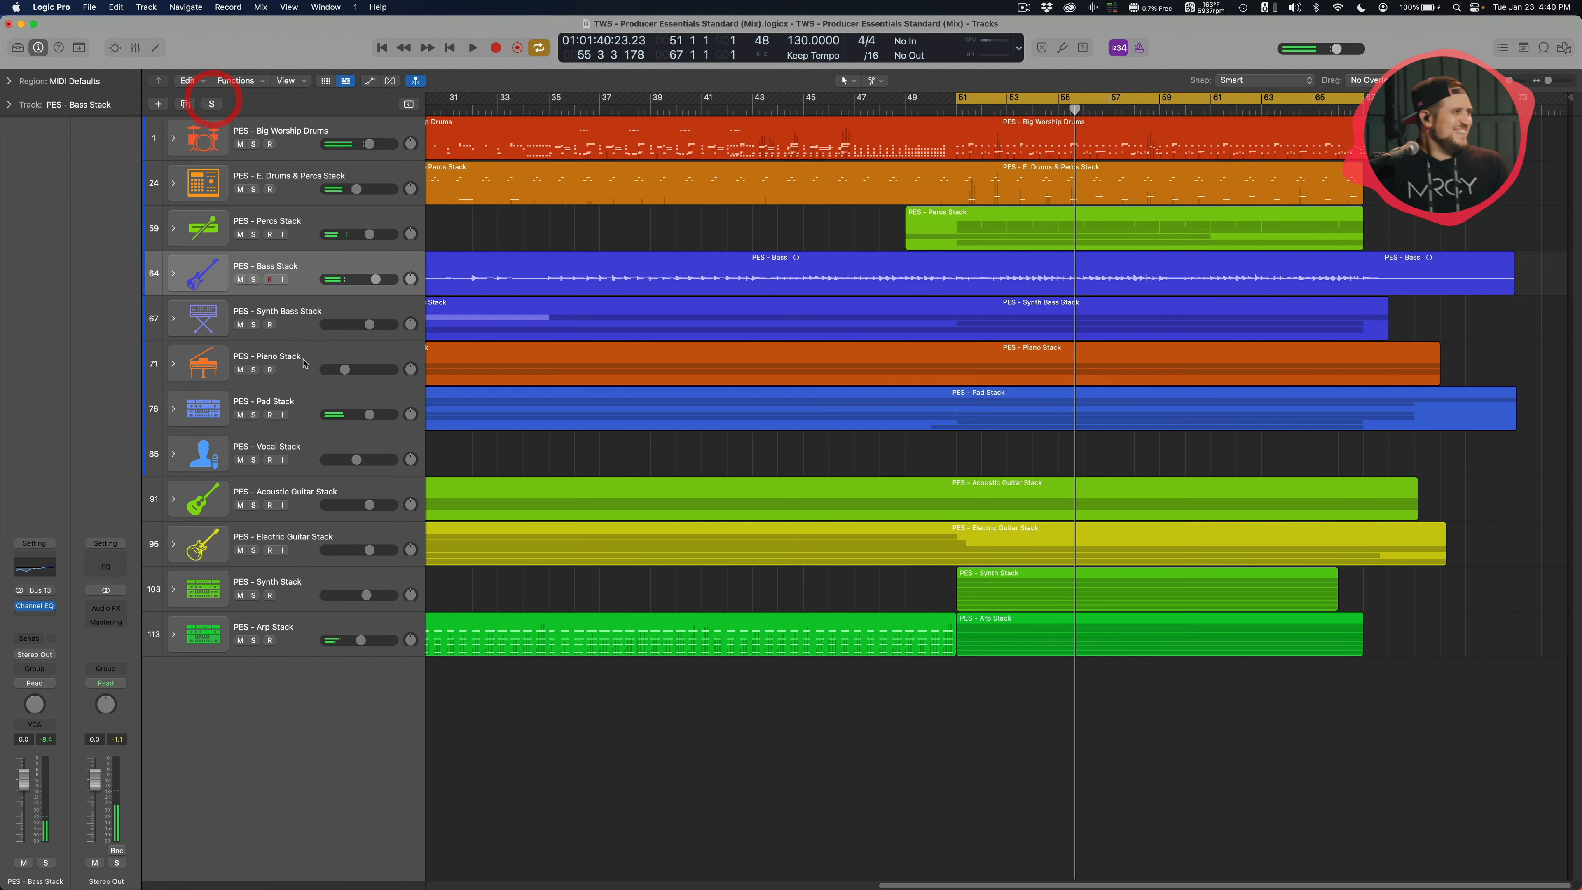
# Expand the PES - Synth Bass Stack and look through its Synth Bass, Synth Bass Arp and Sub Bass tracks
pyautogui.click(174, 321)
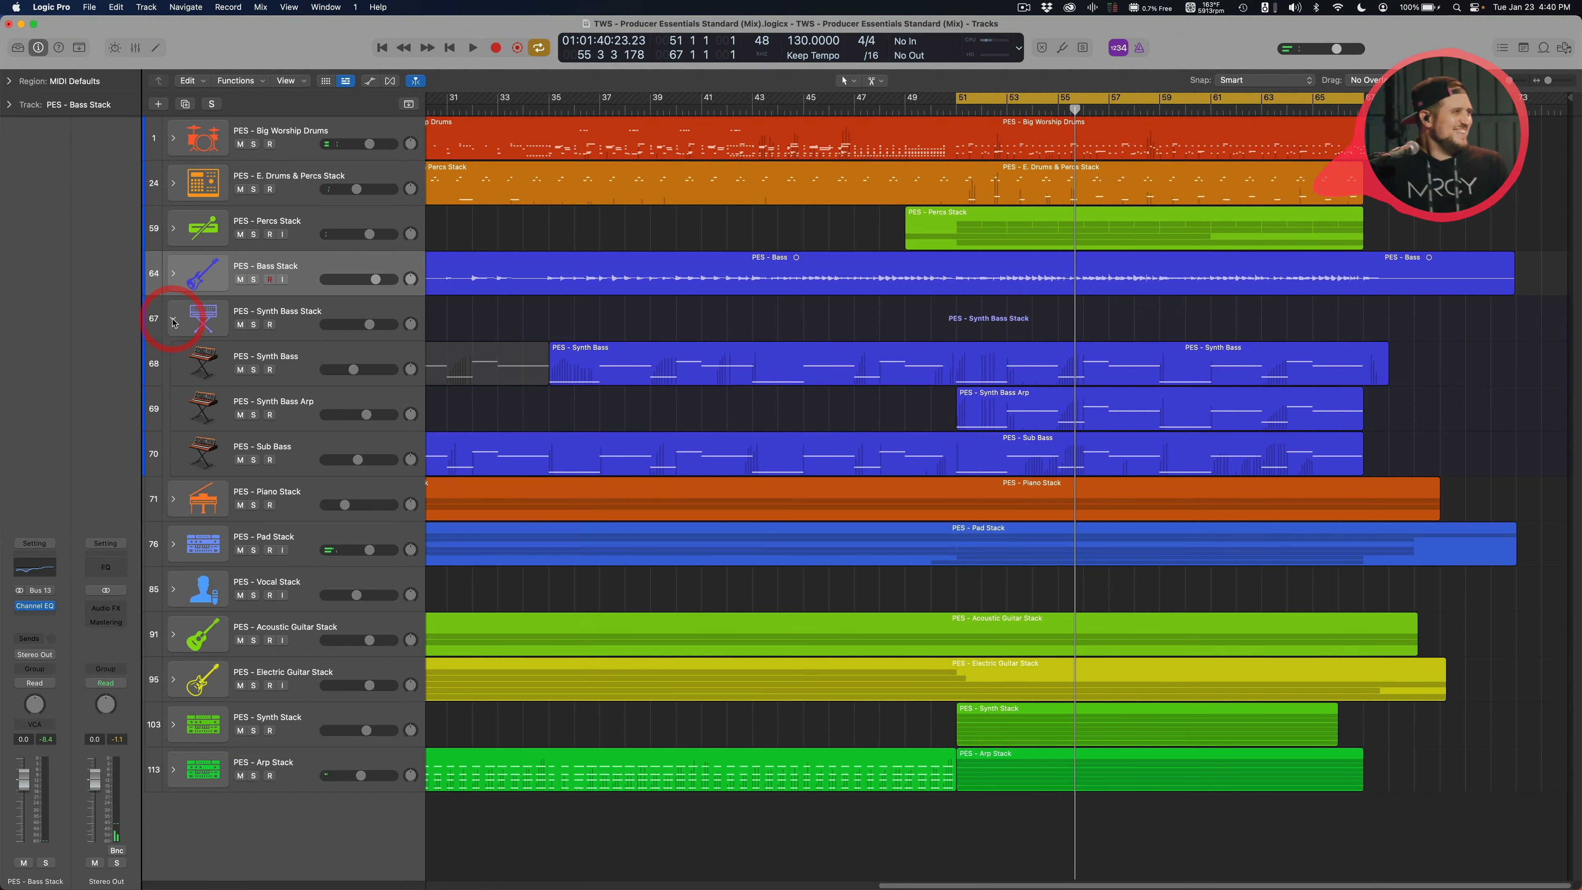
pyautogui.click(295, 361)
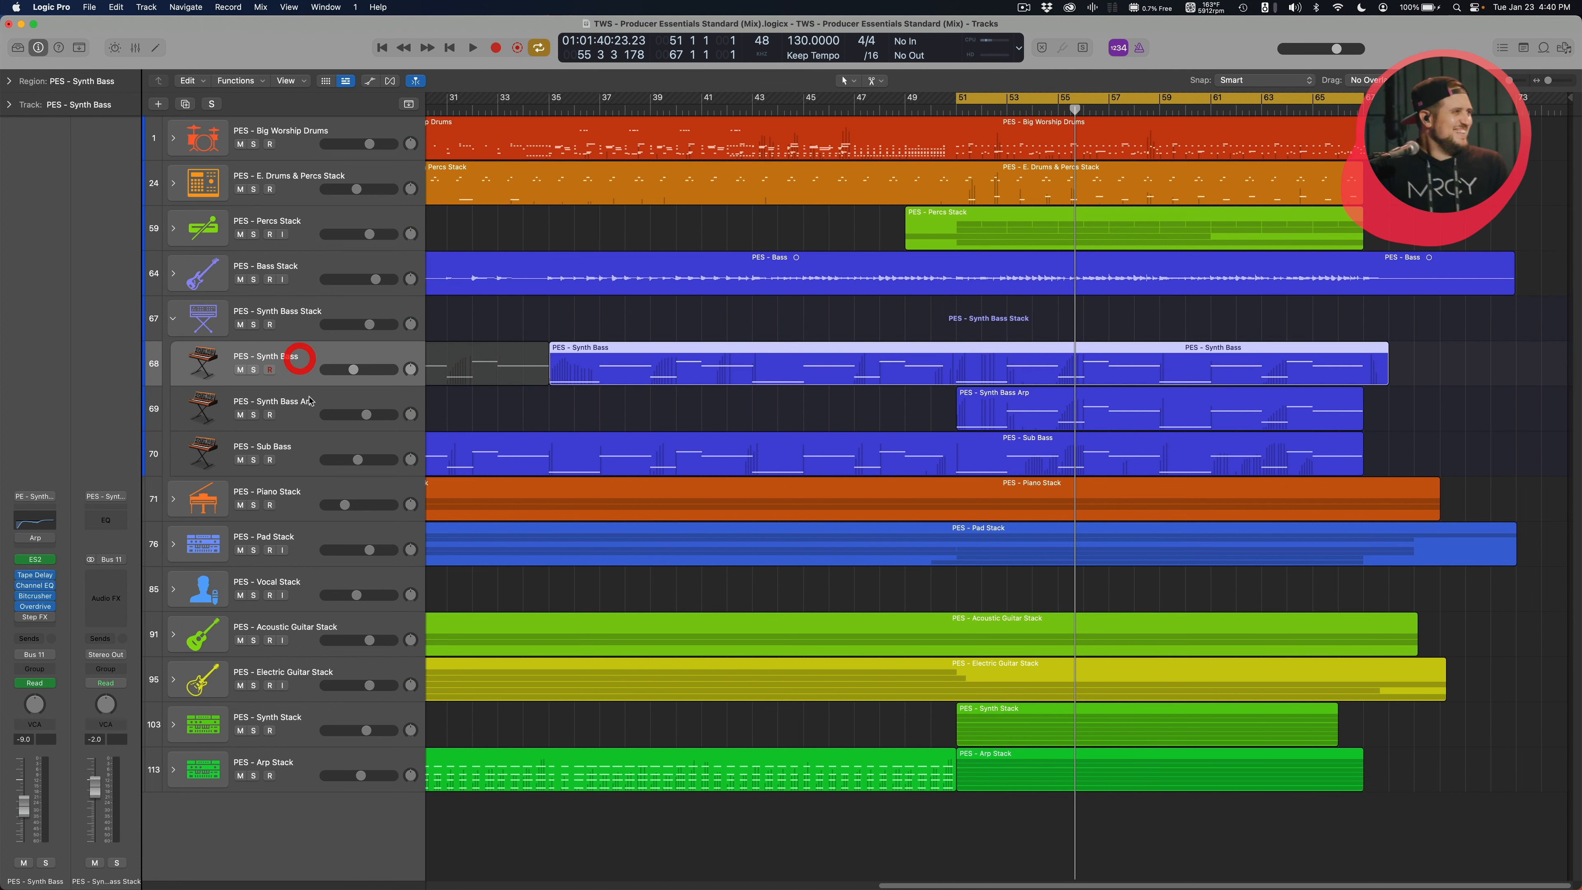
pyautogui.click(305, 402)
pyautogui.click(300, 447)
pyautogui.click(298, 413)
pyautogui.click(301, 373)
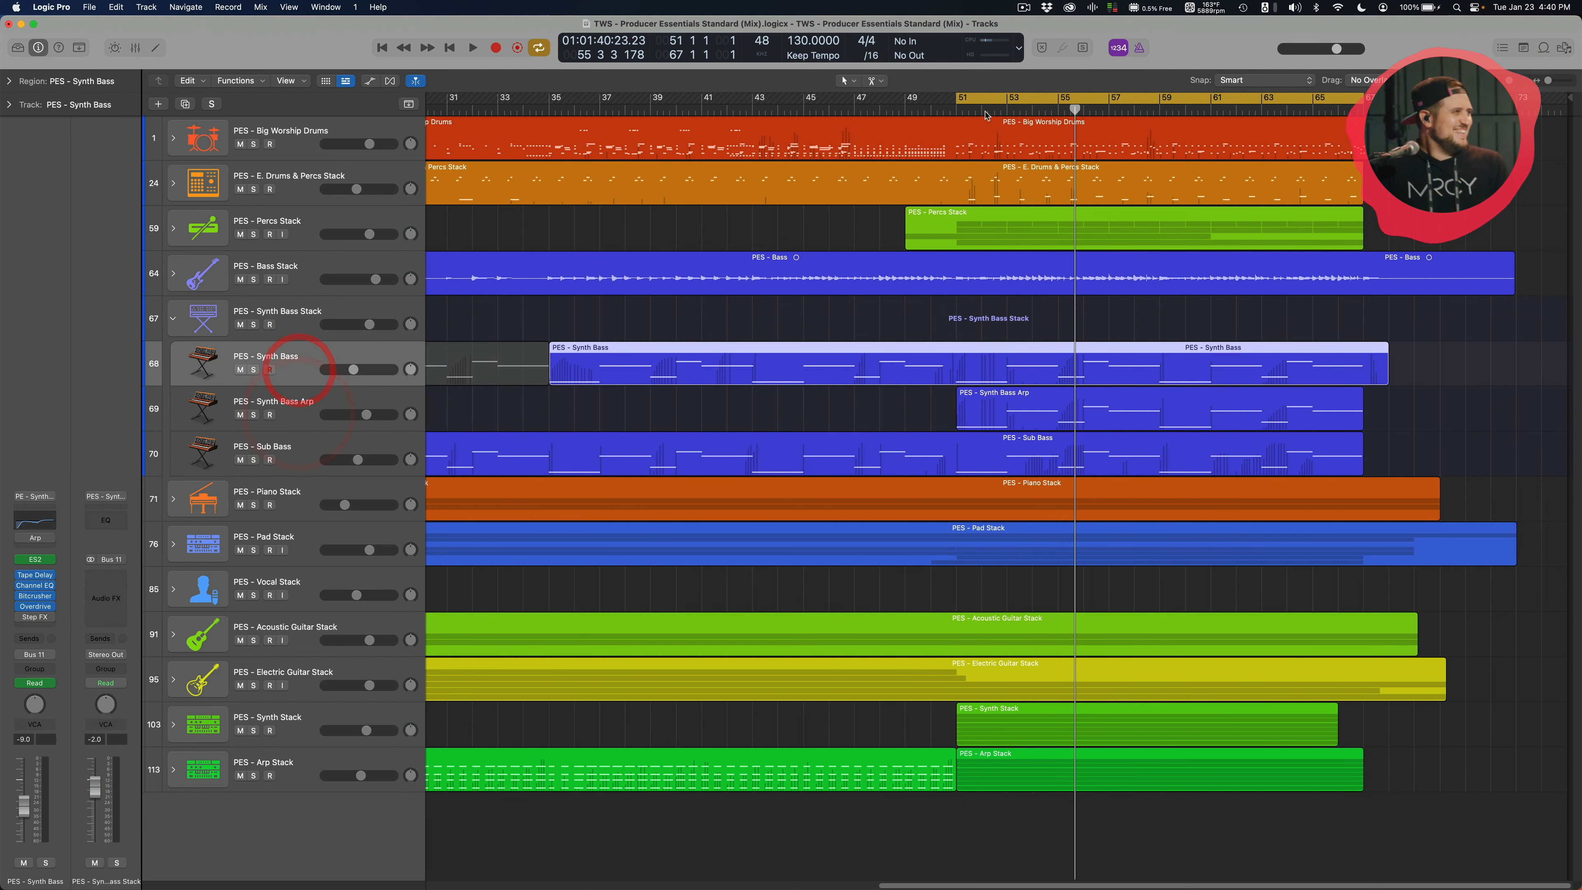
# Audition the PES - Synth Bass track soloed from bar 51, and turn its solo off
pyautogui.press('space')
pyautogui.click(915, 408)
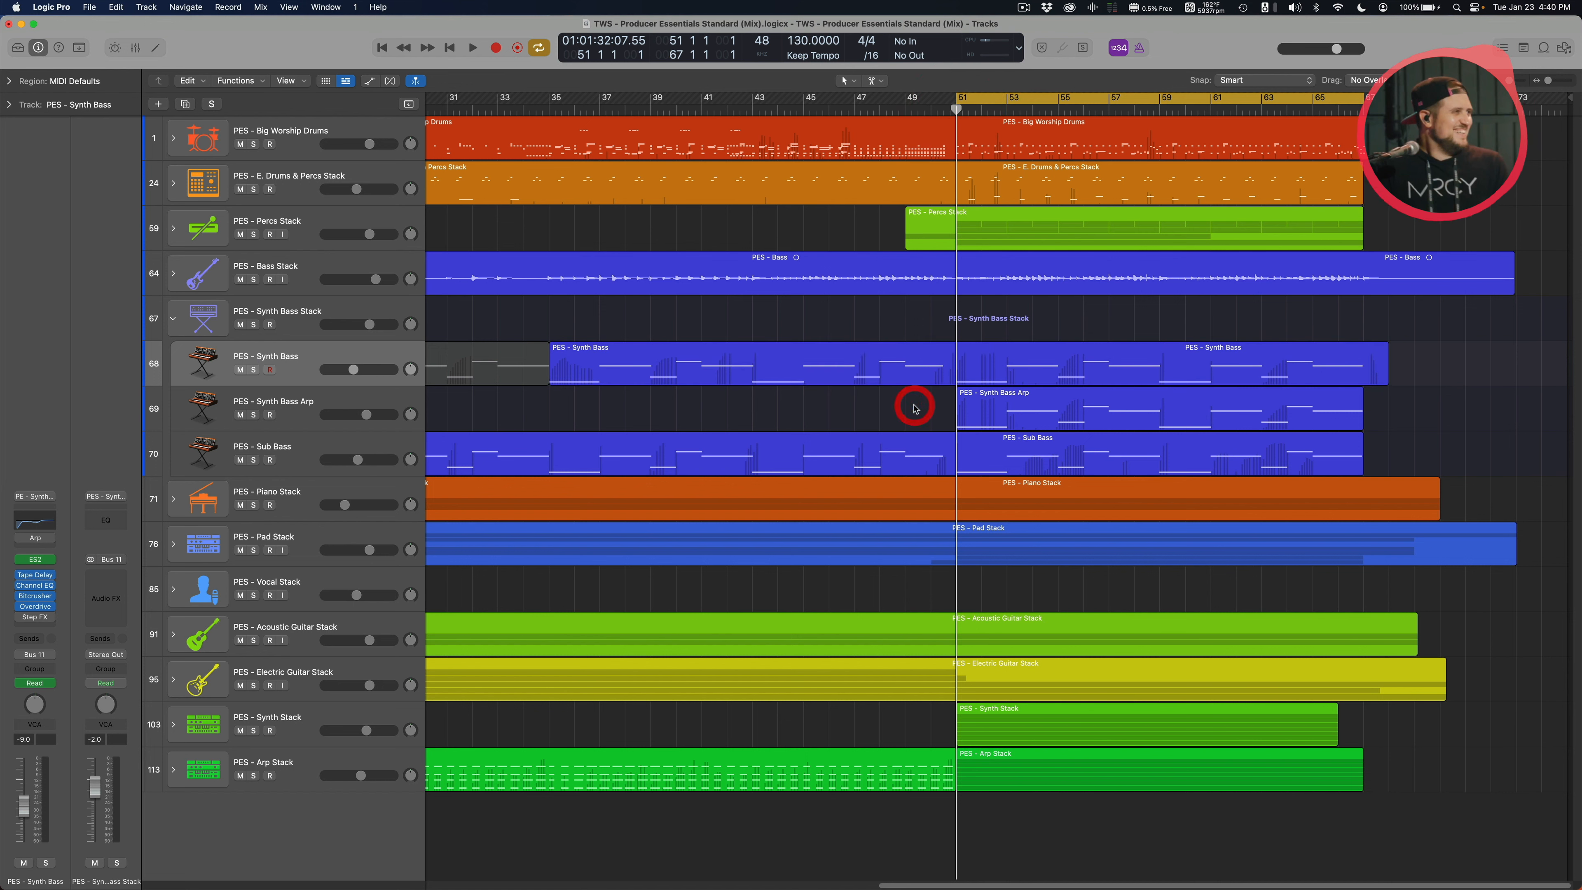
pyautogui.click(254, 371)
pyautogui.press('space')
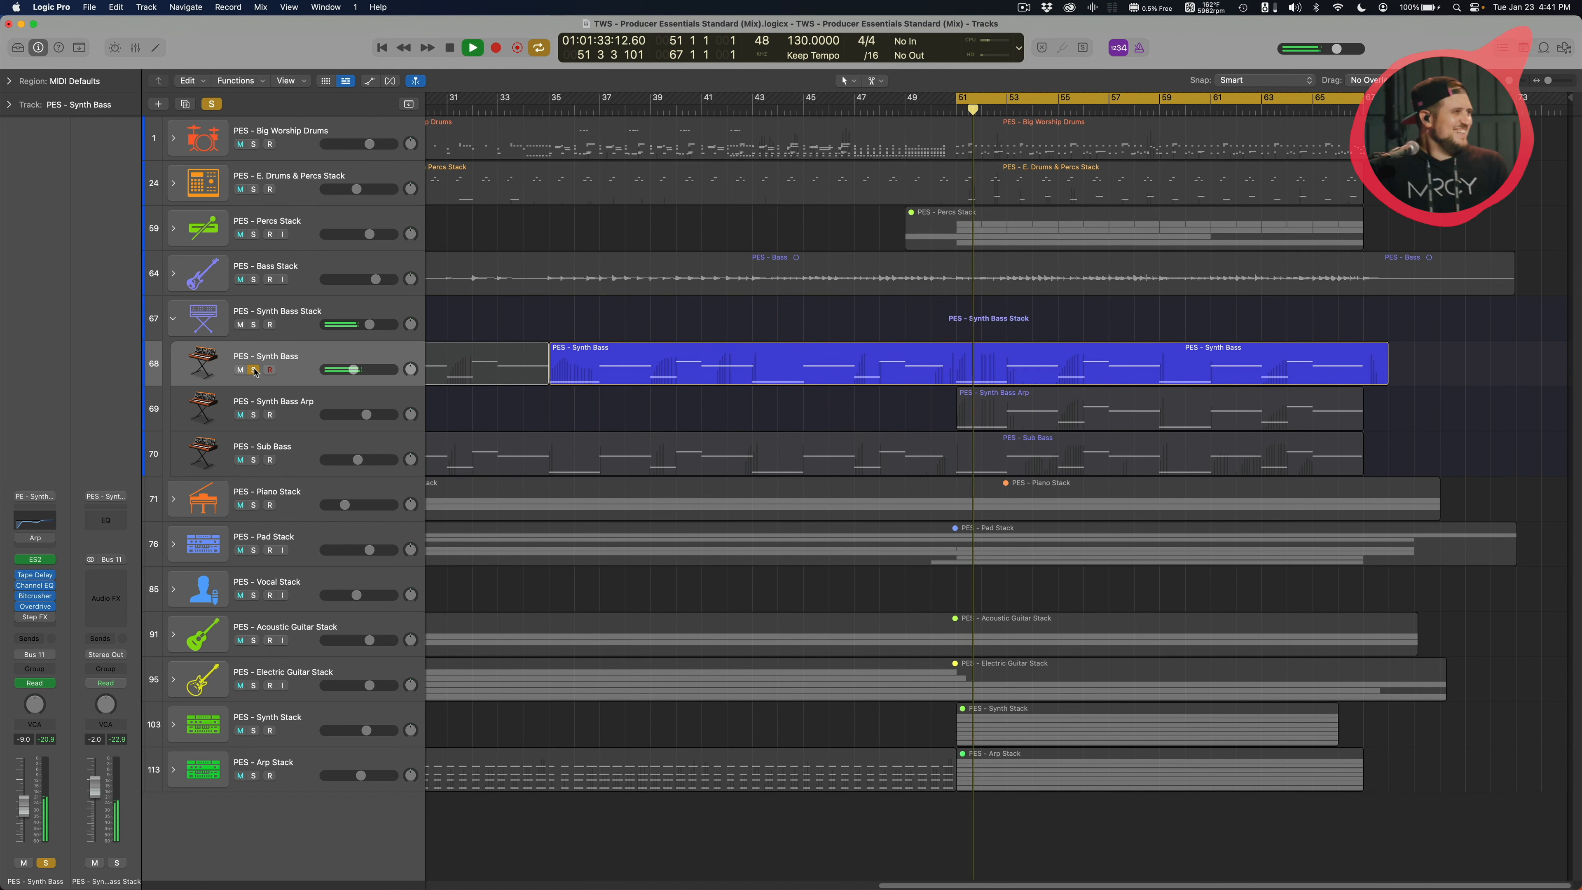
pyautogui.press('space')
pyautogui.click(254, 370)
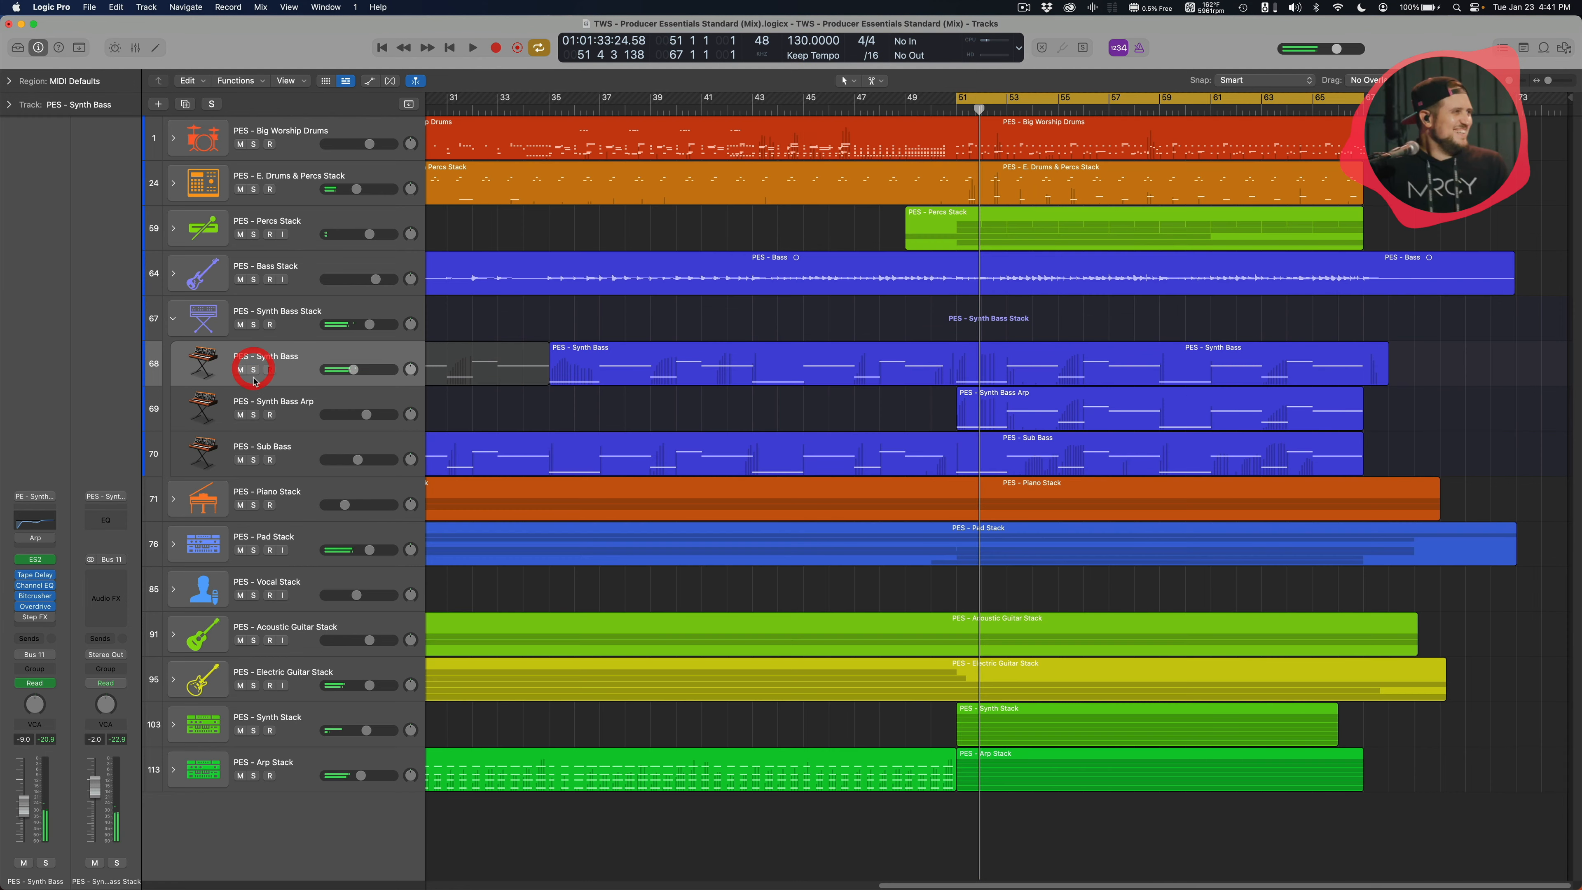
# Audition the PES - Synth Bass Arp track soloed from bar 51, and turn its solo off
pyautogui.click(253, 416)
pyautogui.press('space')
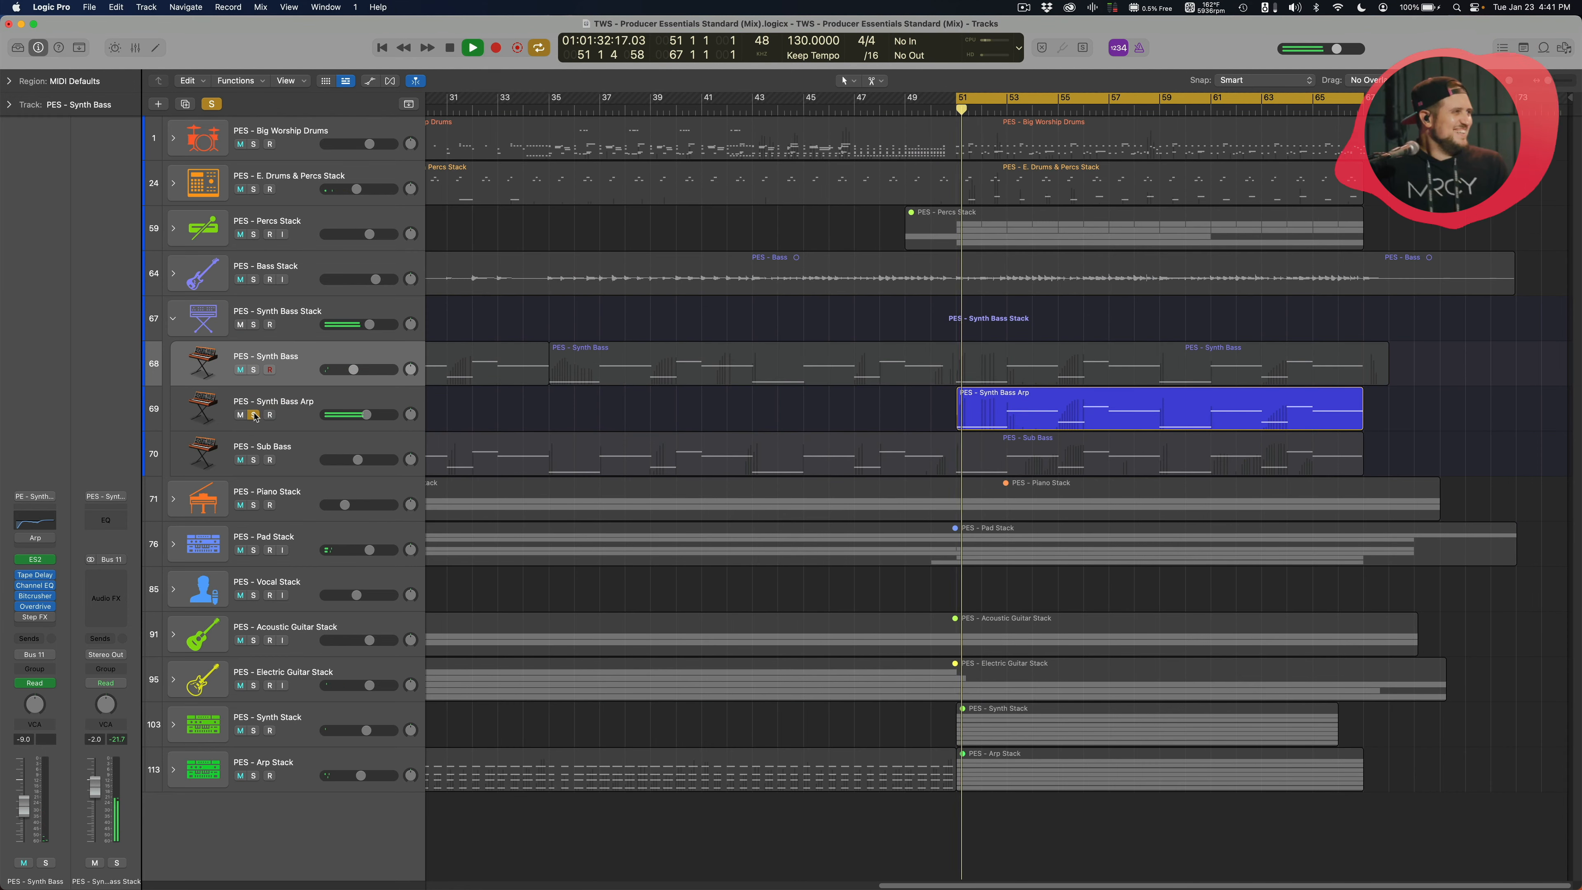
pyautogui.press('space')
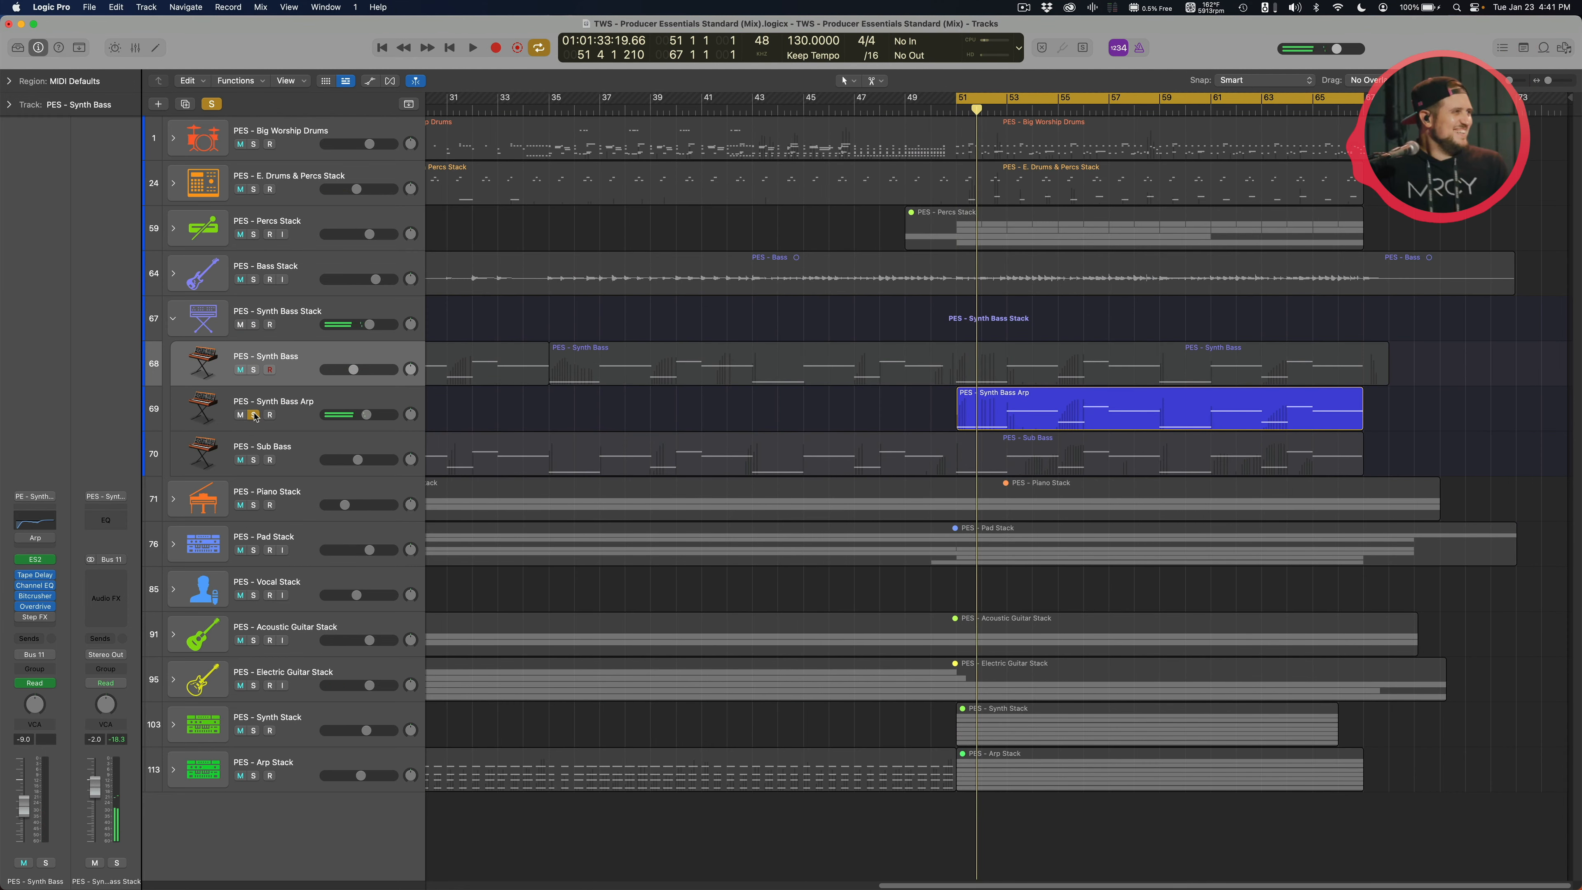
pyautogui.click(253, 415)
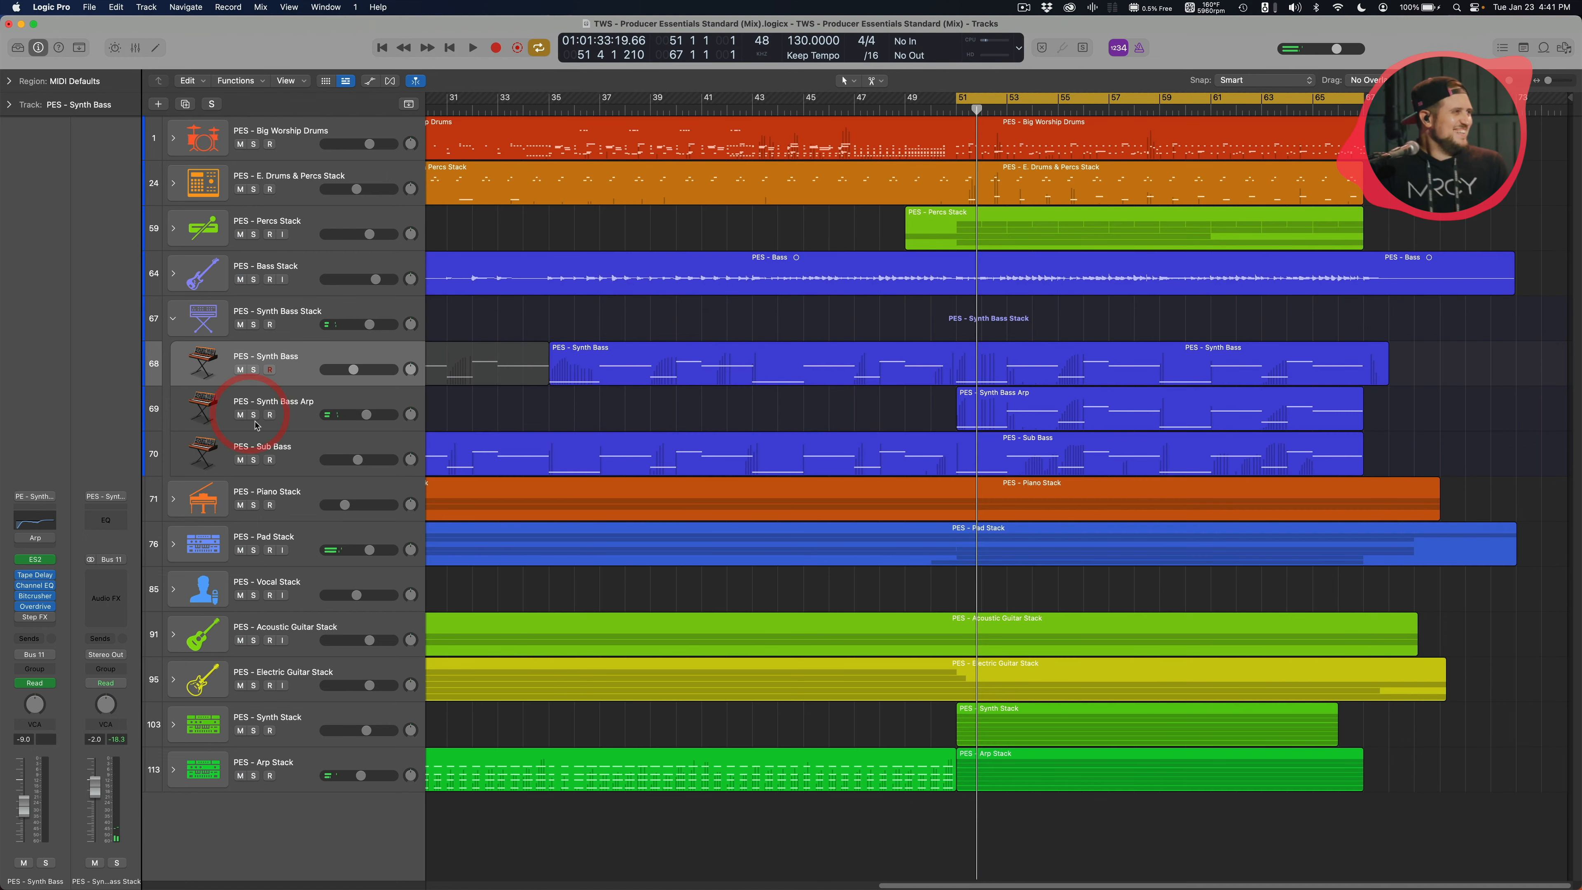
# Audition the PES - Sub Bass track soloed from bar 51, and turn its solo off
pyautogui.click(254, 460)
pyautogui.press('space')
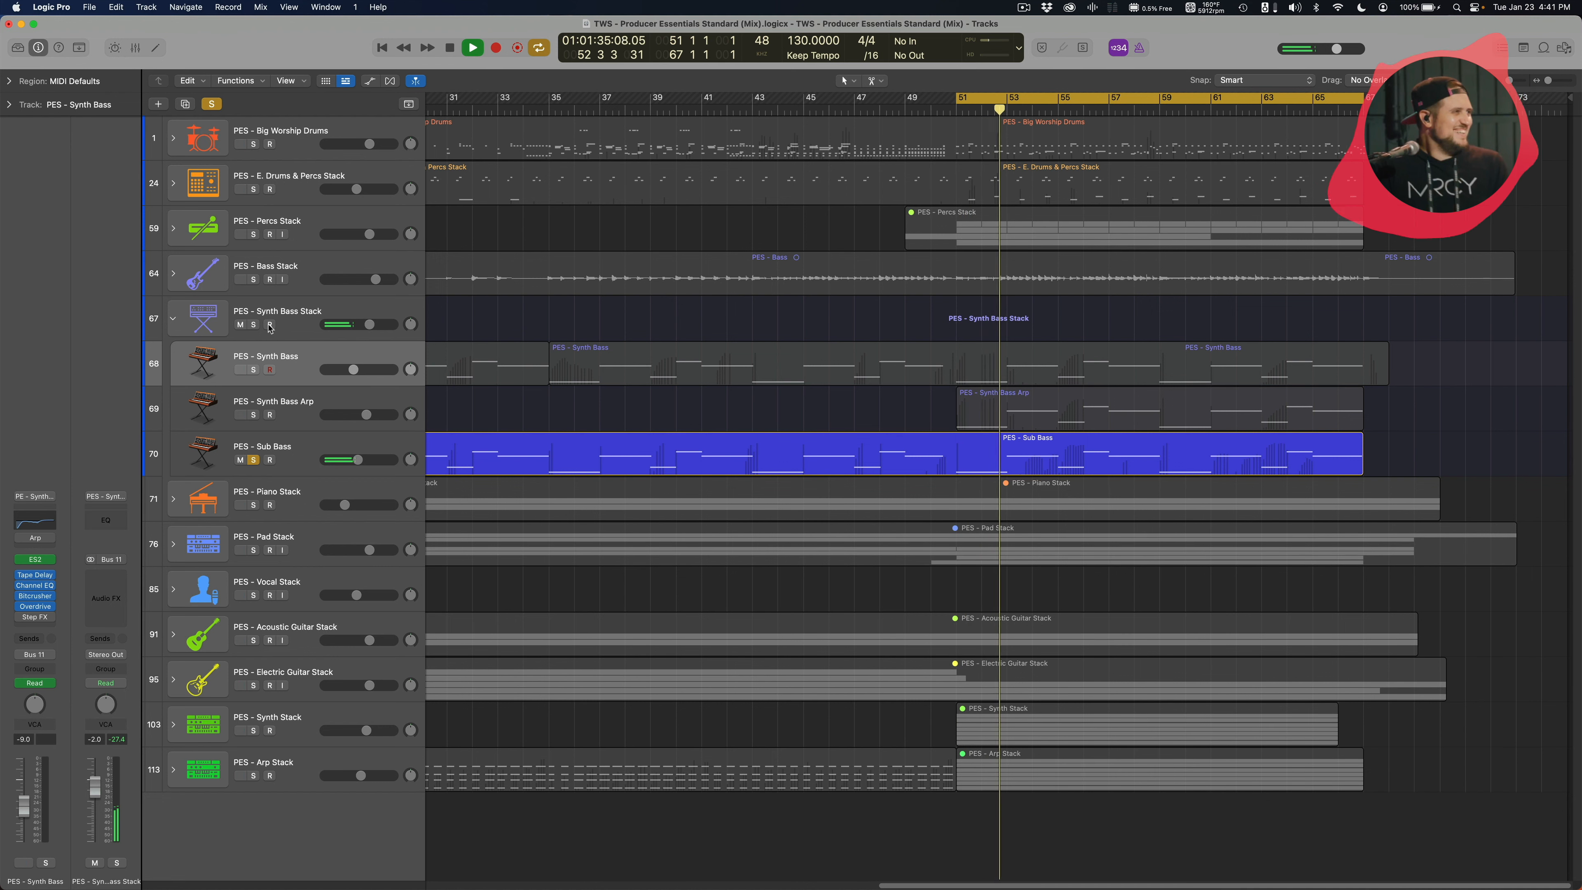
pyautogui.press('space')
pyautogui.click(255, 459)
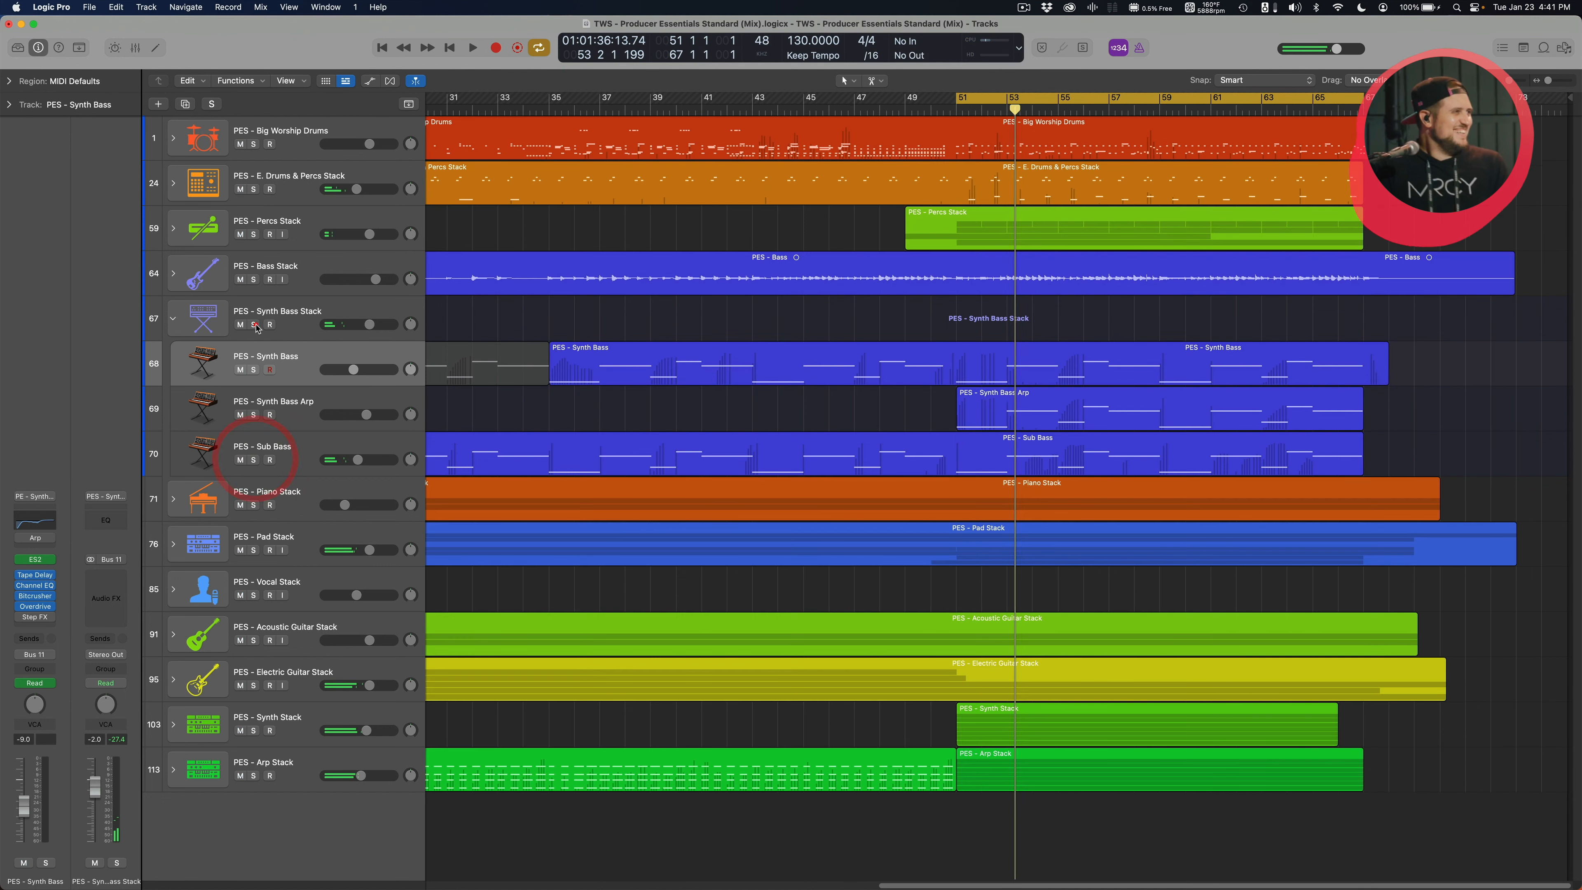
# Audition the whole PES - Synth Bass Stack soloed, and turn its solo off
pyautogui.click(254, 325)
pyautogui.press('space')
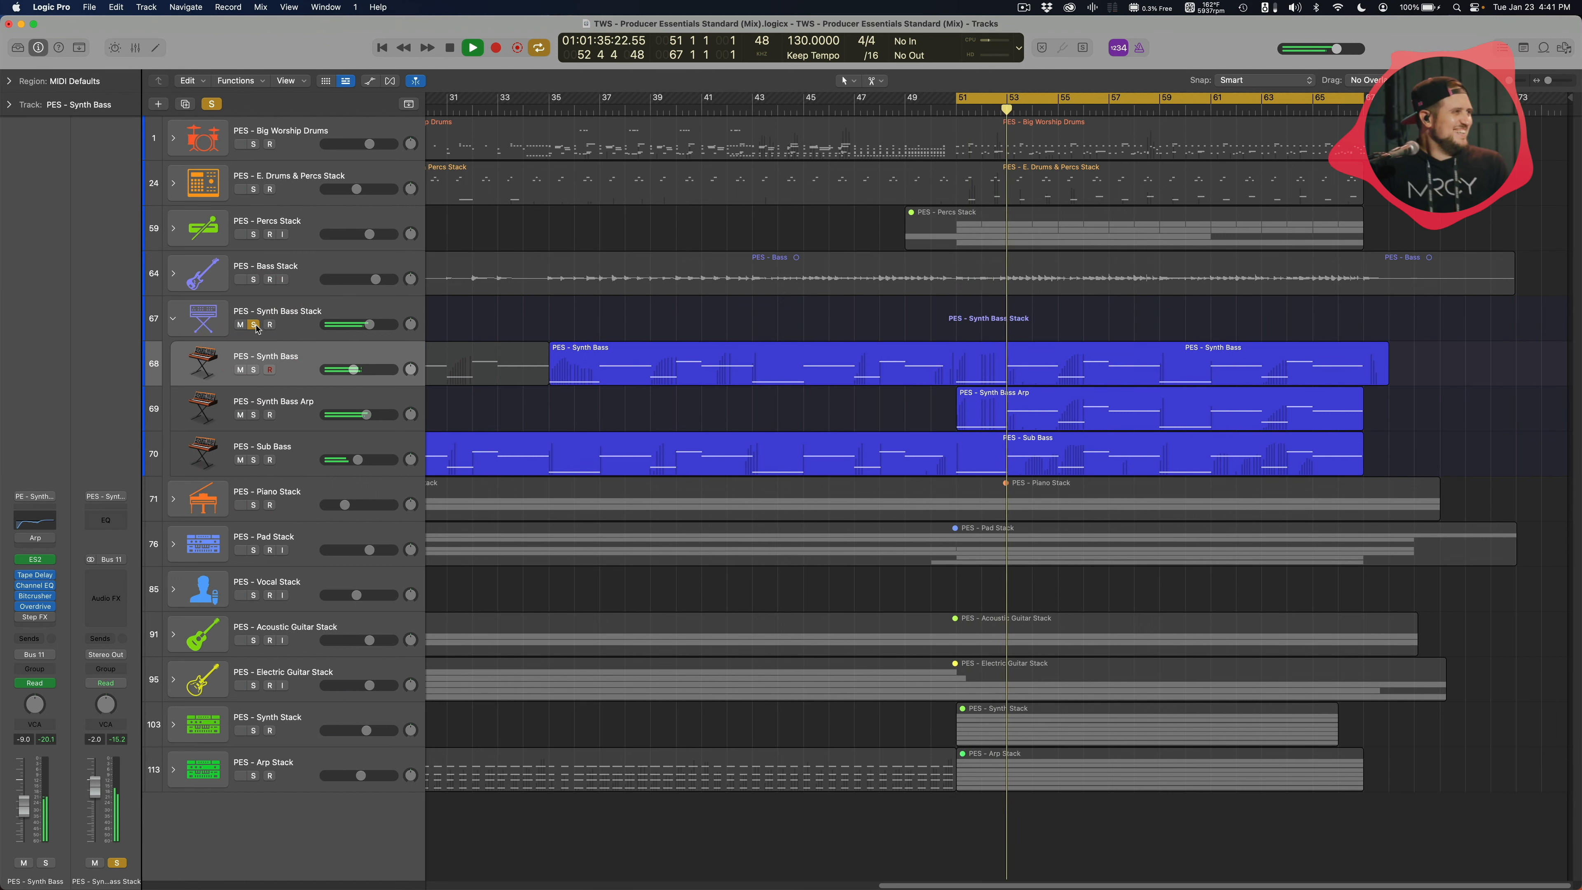
pyautogui.press('space')
pyautogui.click(254, 325)
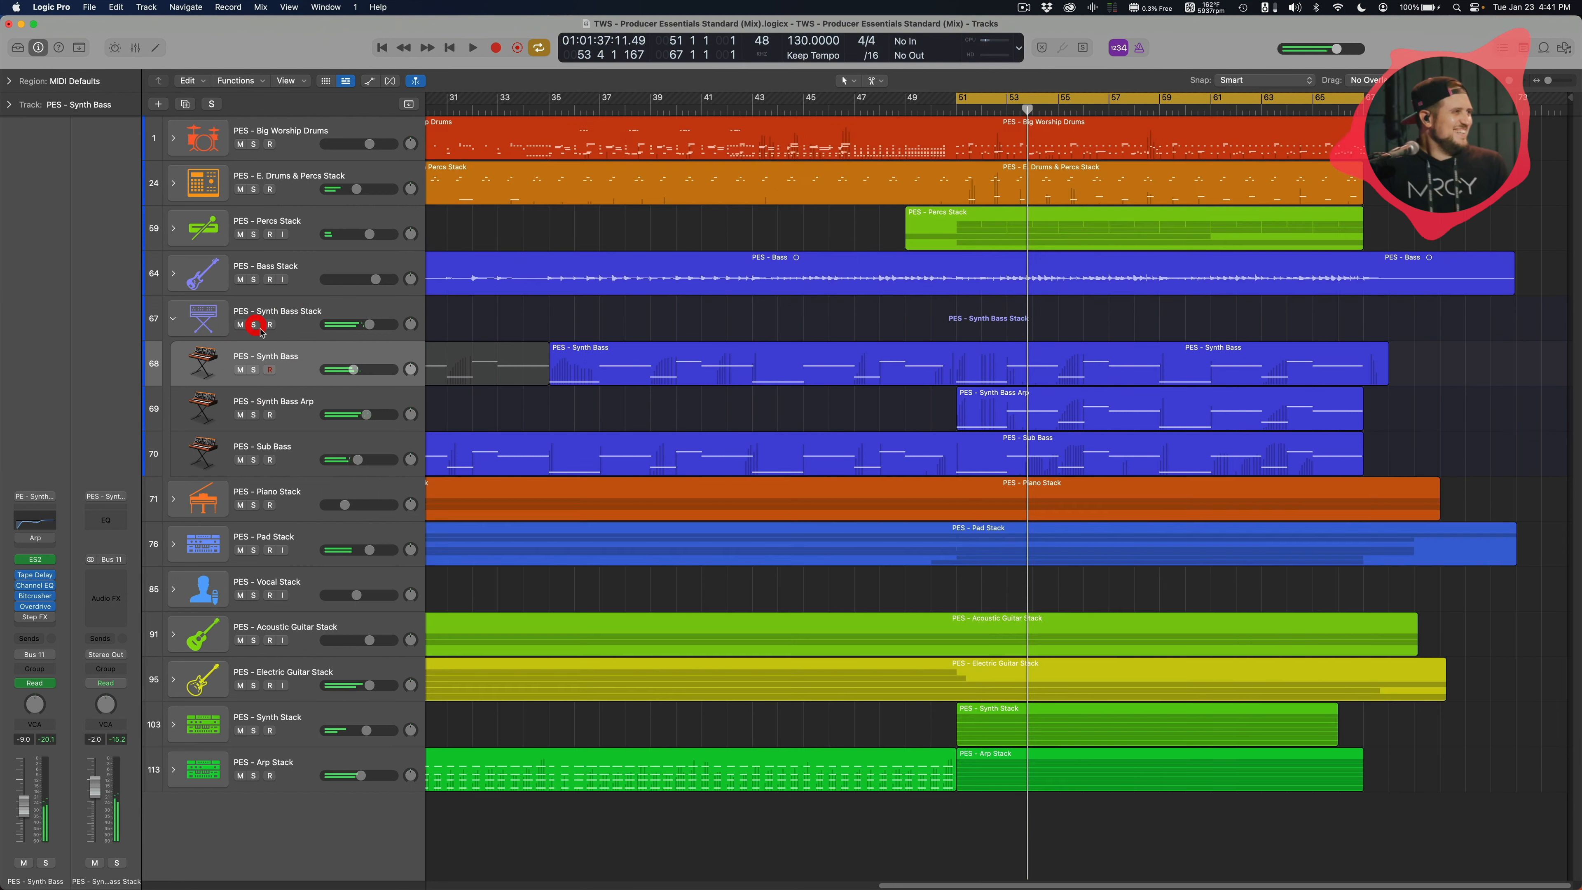
# Try a different balance in the Synth Bass Stack, raising Synth Bass to -1.8 dB and lowering Synth Bass Arp
pyautogui.click(285, 324)
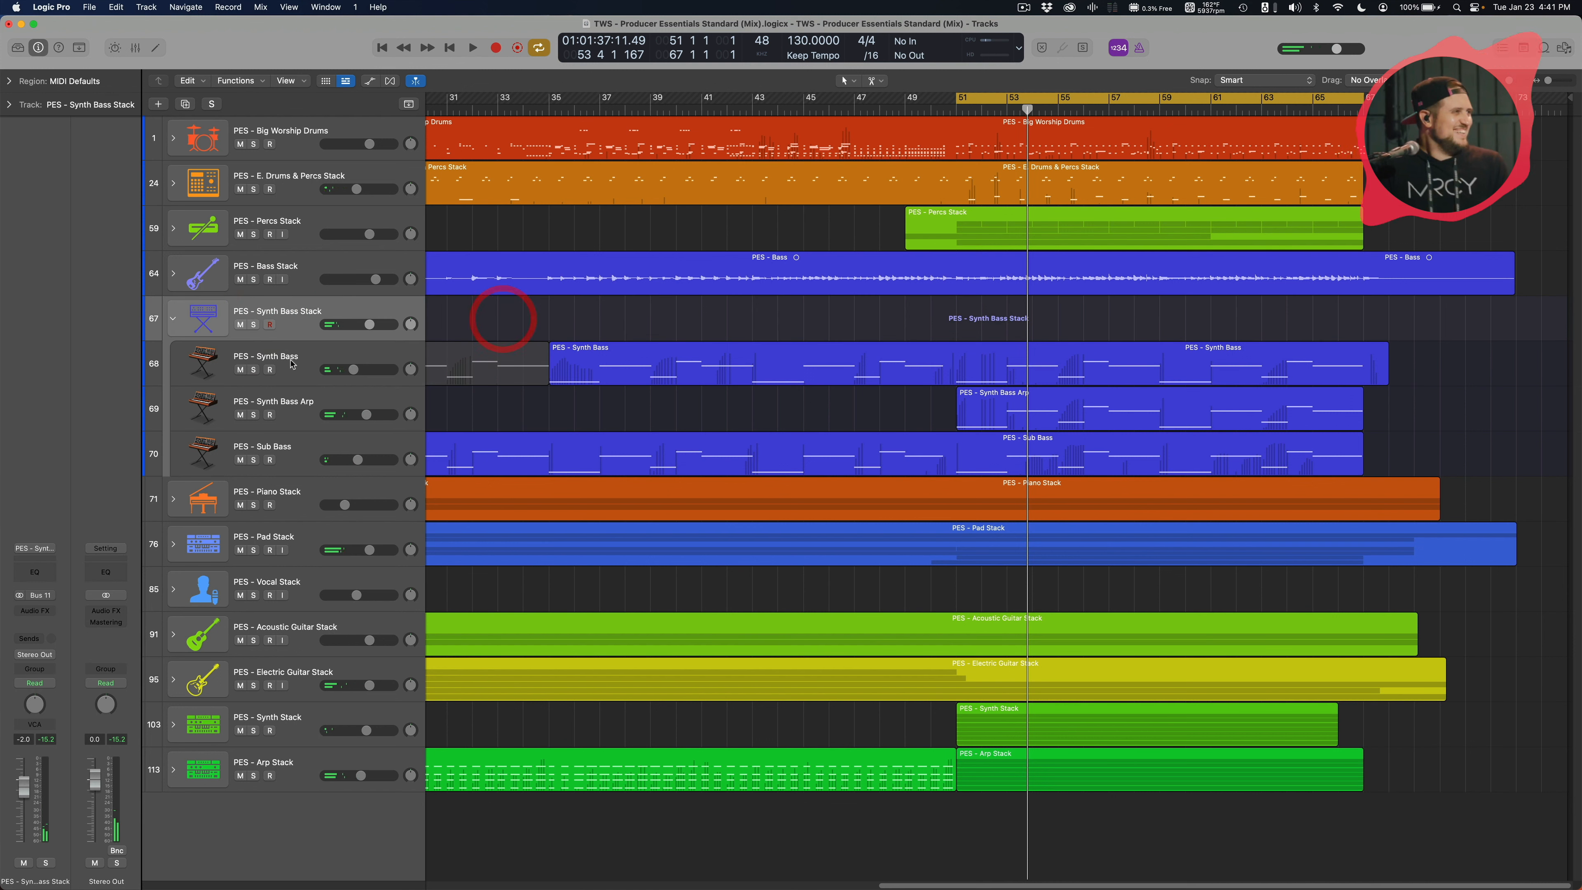
pyautogui.click(557, 309)
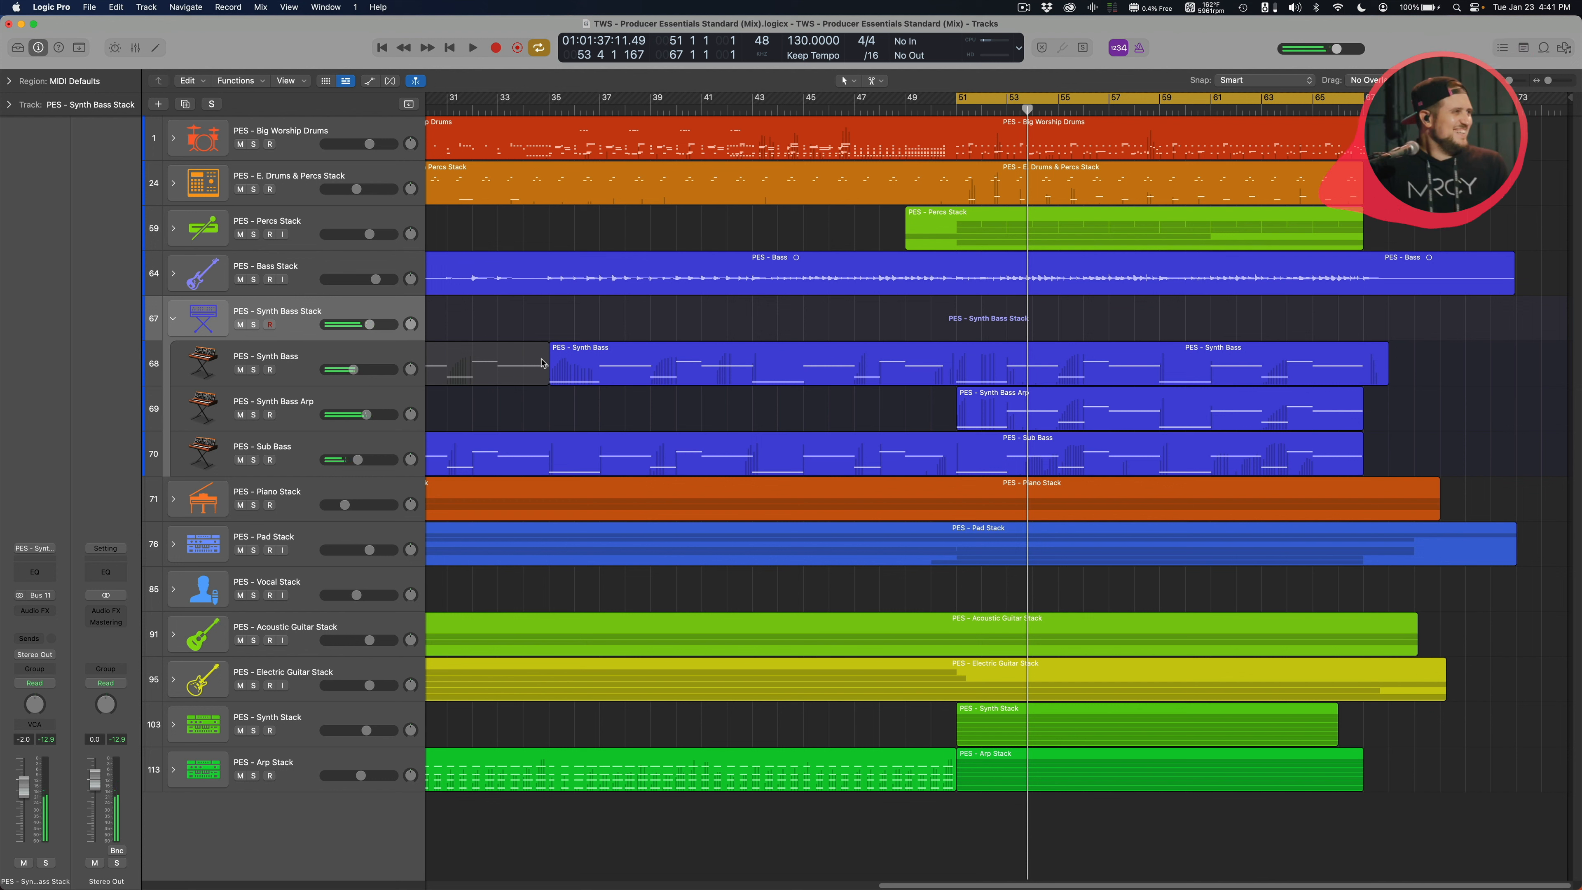
pyautogui.moveTo(351, 372); pyautogui.dragTo(378, 372)
pyautogui.moveTo(368, 414); pyautogui.dragTo(340, 413)
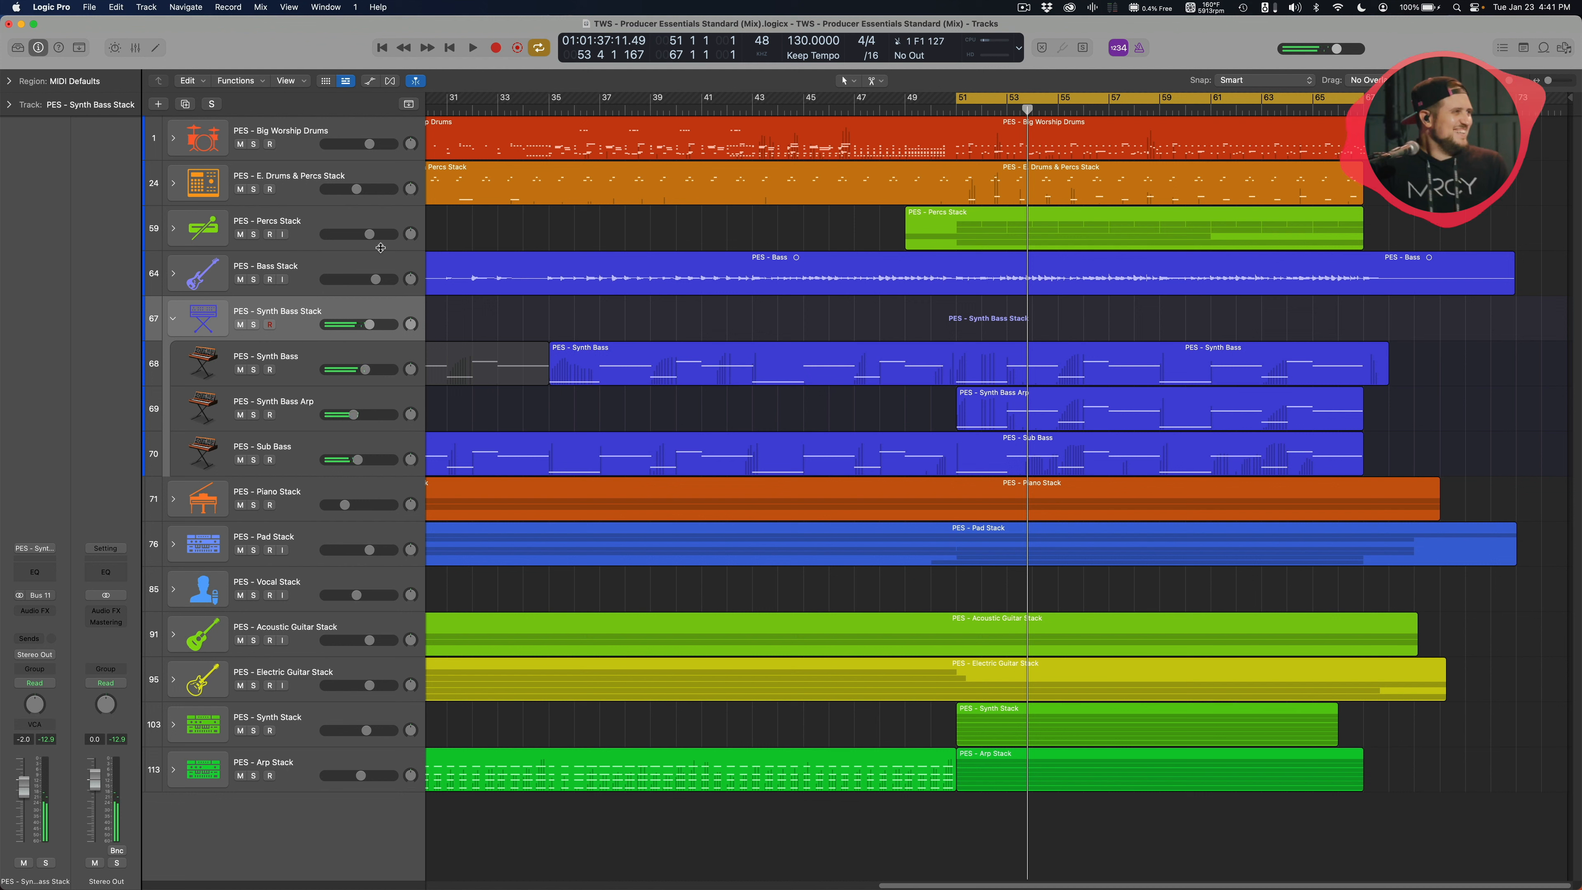
pyautogui.click(365, 370)
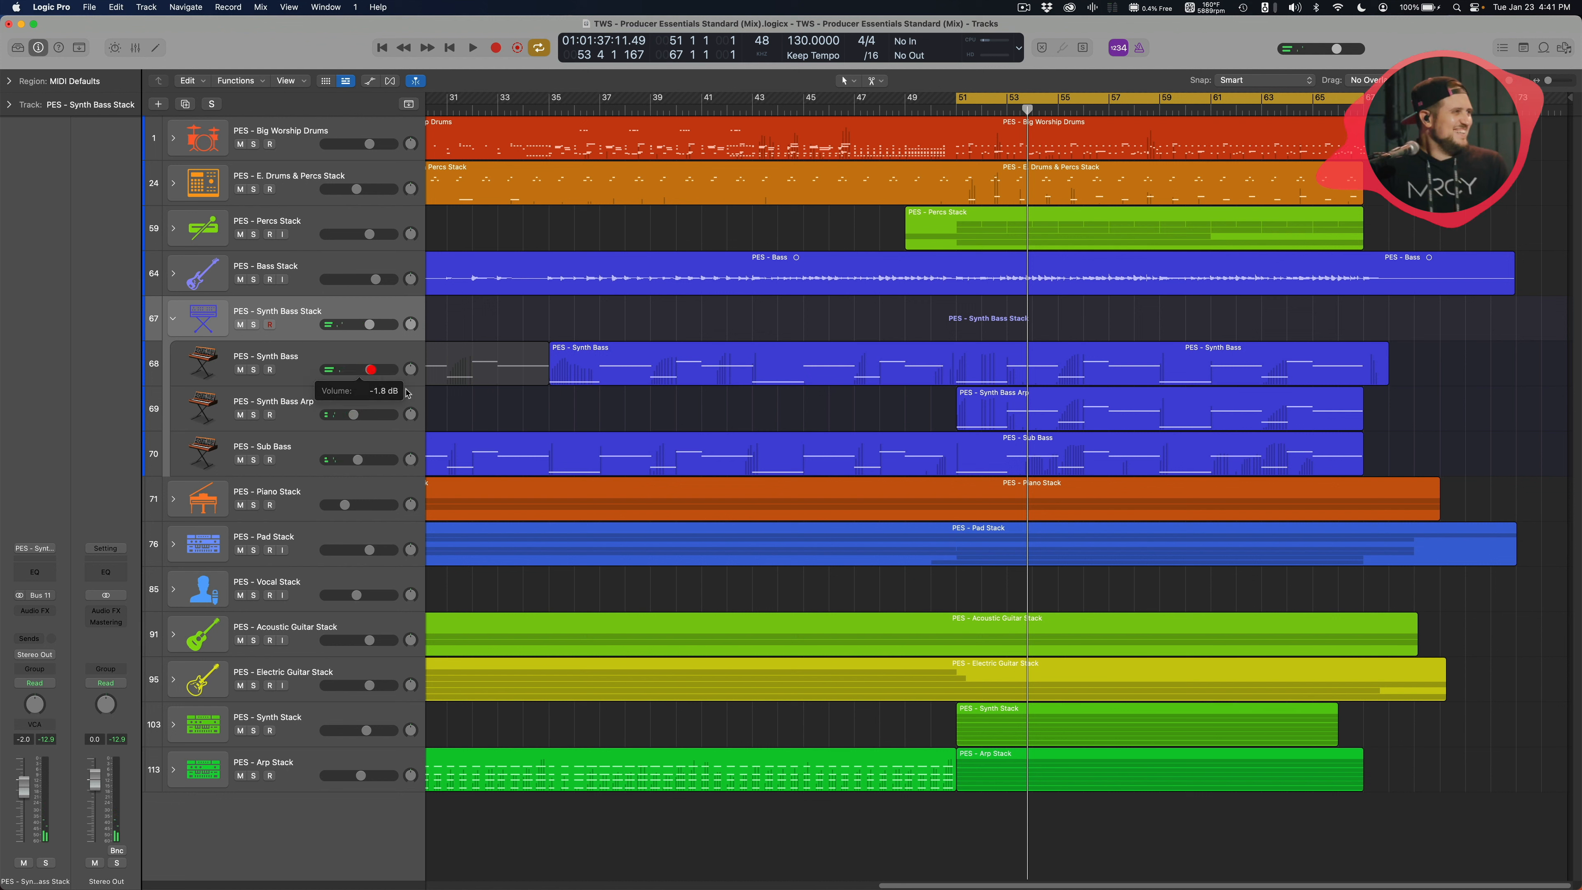
pyautogui.click(591, 402)
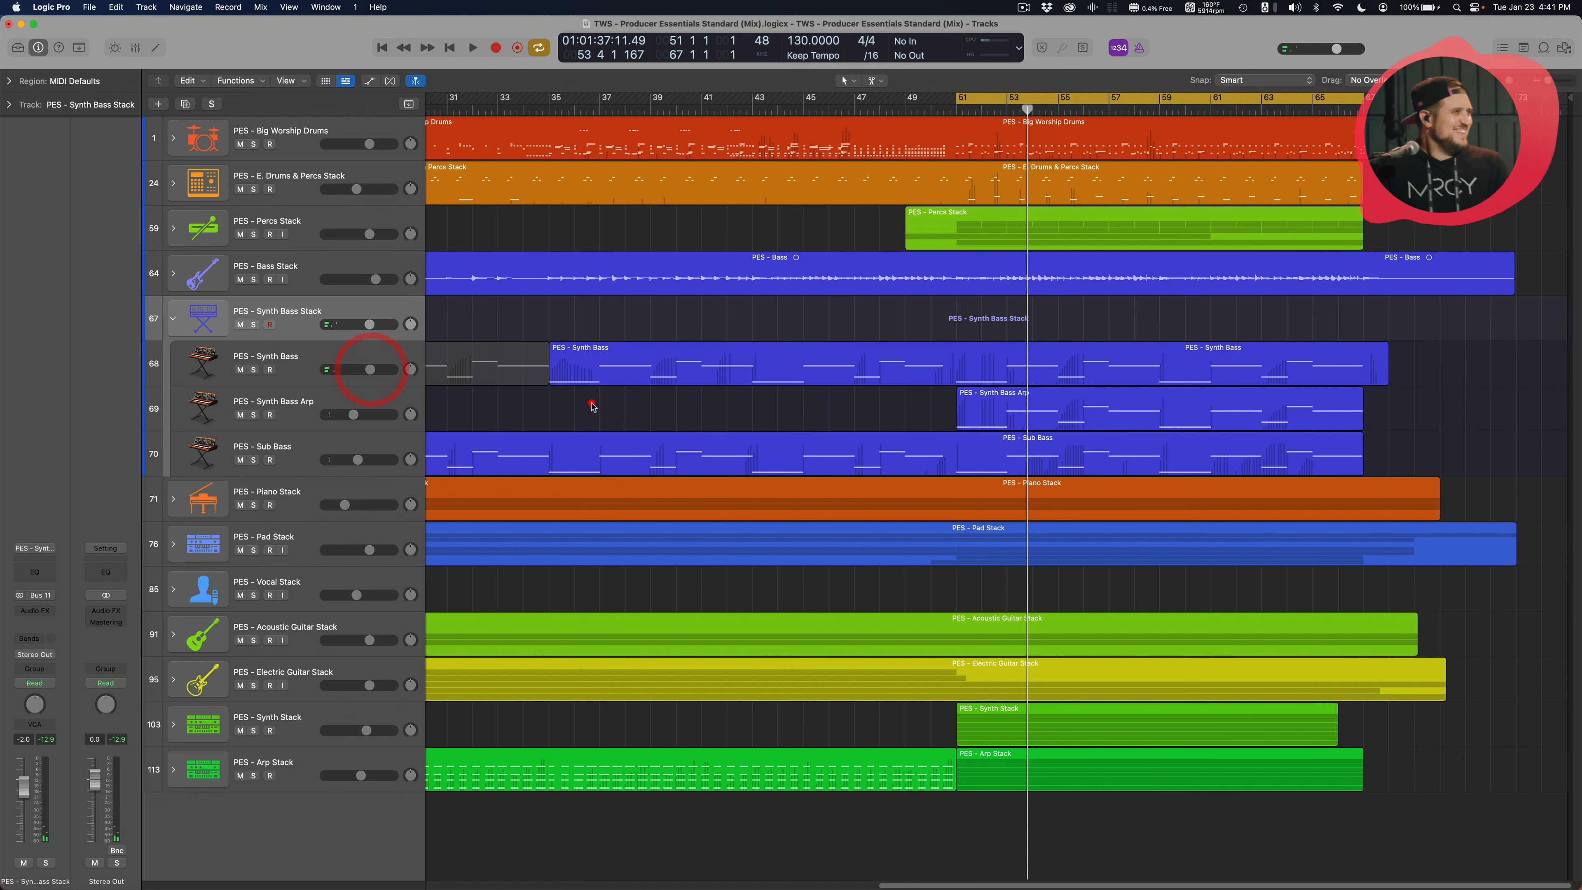
# Collapse the Synth Bass Stack and play it soloed together with the drum, percussion and bass stacks from bar 51
pyautogui.click(172, 319)
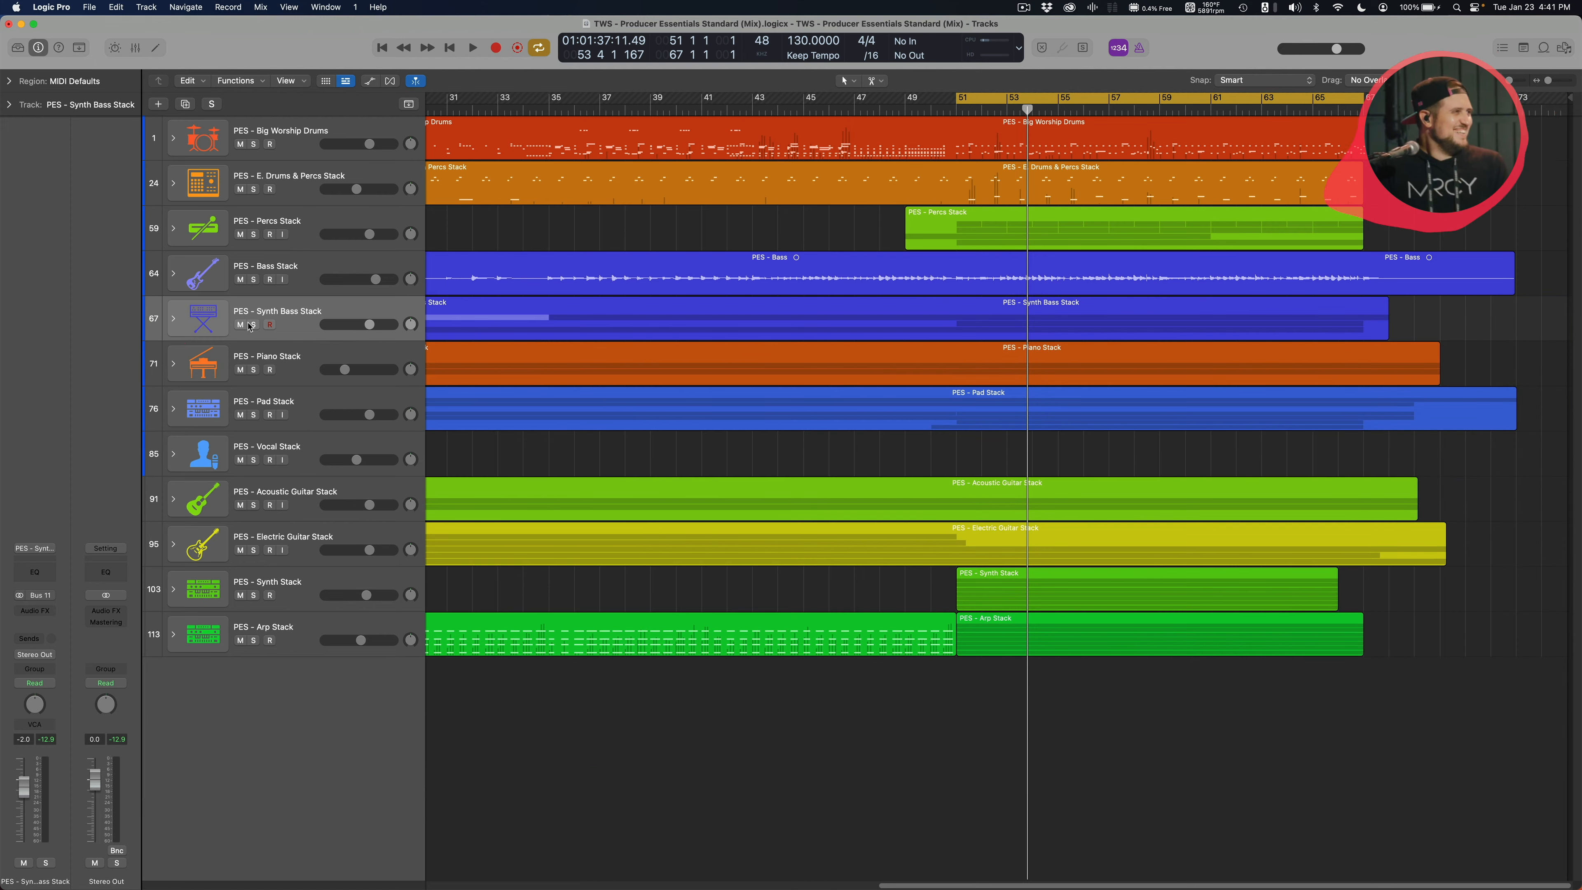
pyautogui.moveTo(253, 324); pyautogui.dragTo(265, 134)
pyautogui.press('space')
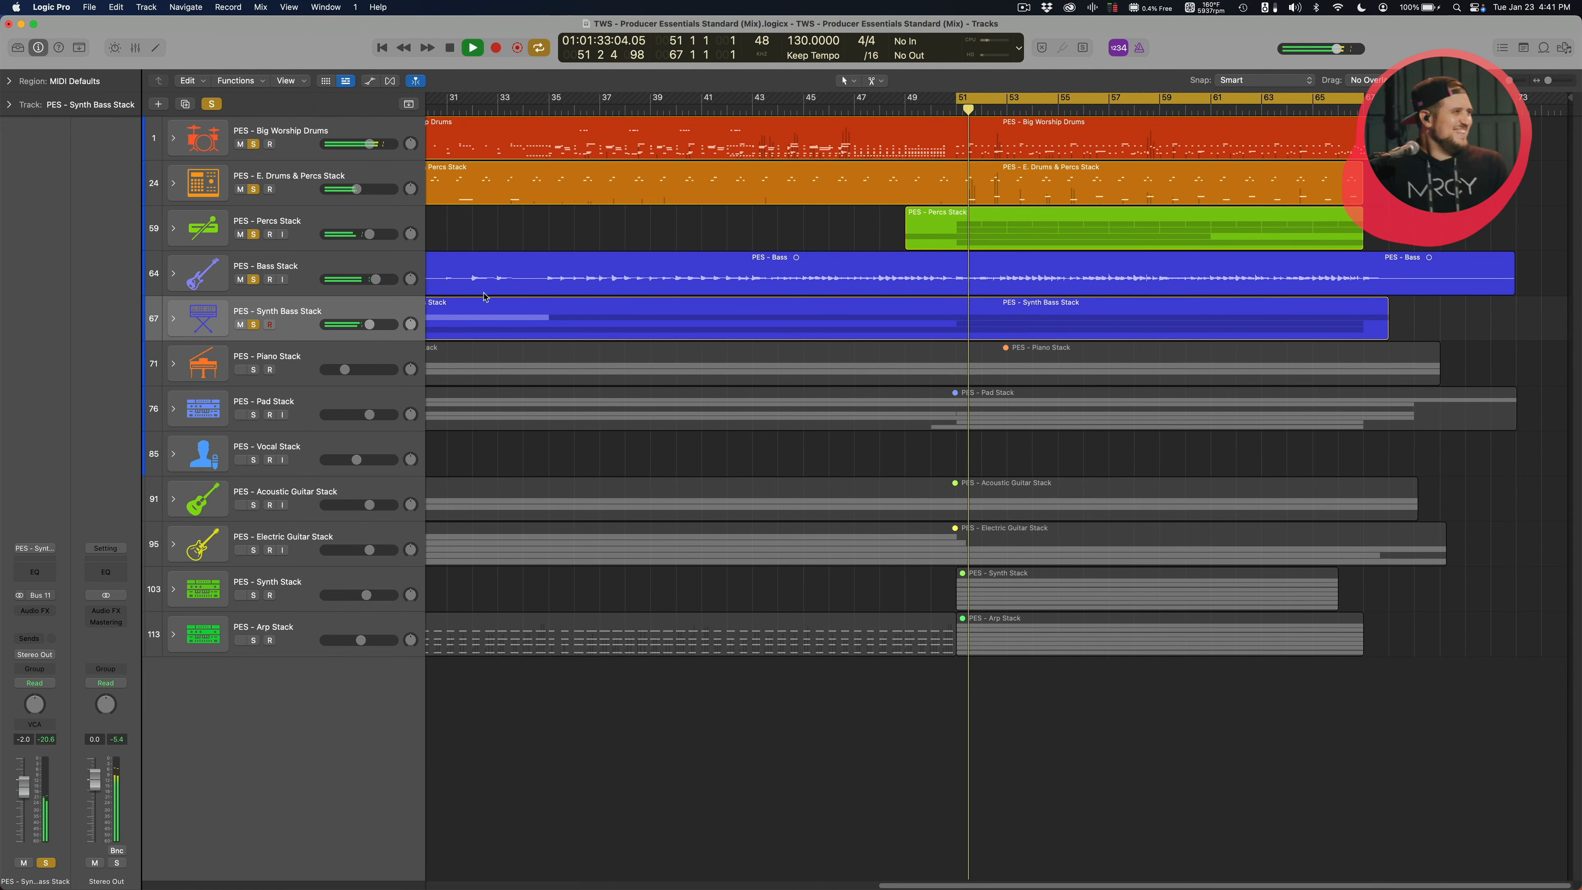
# Set the Synth Bass Arp track's volume to -4.2 dB inside the Synth Bass Stack, stop playback and clear all solos
pyautogui.click(173, 319)
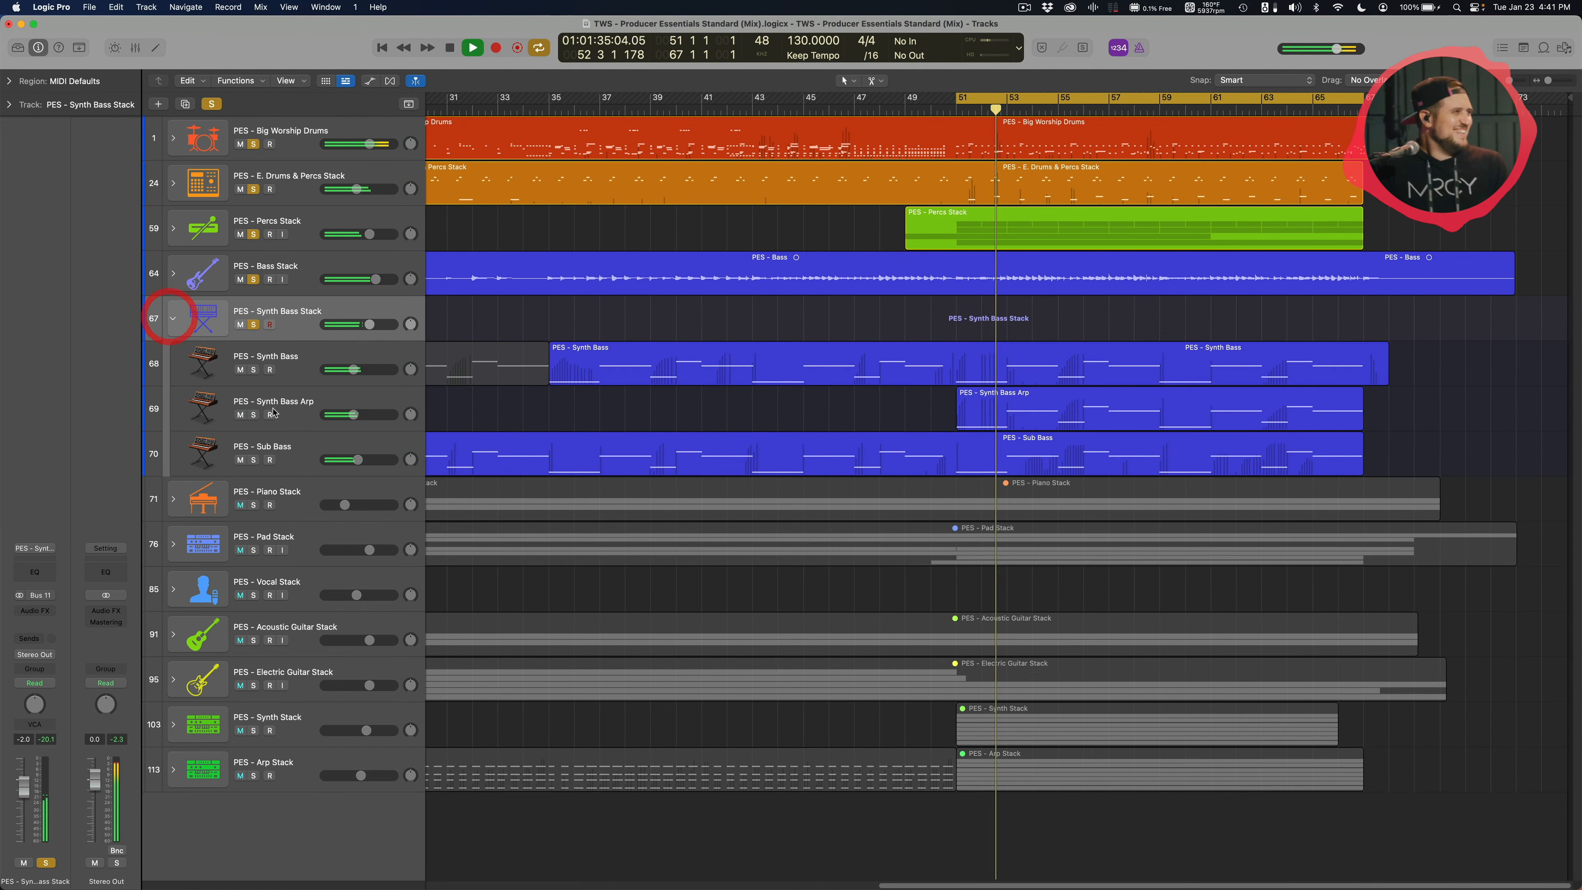
pyautogui.moveTo(355, 415)
pyautogui.mouseDown()
pyautogui.moveTo(346, 370)
pyautogui.moveTo(366, 415)
pyautogui.mouseUp()
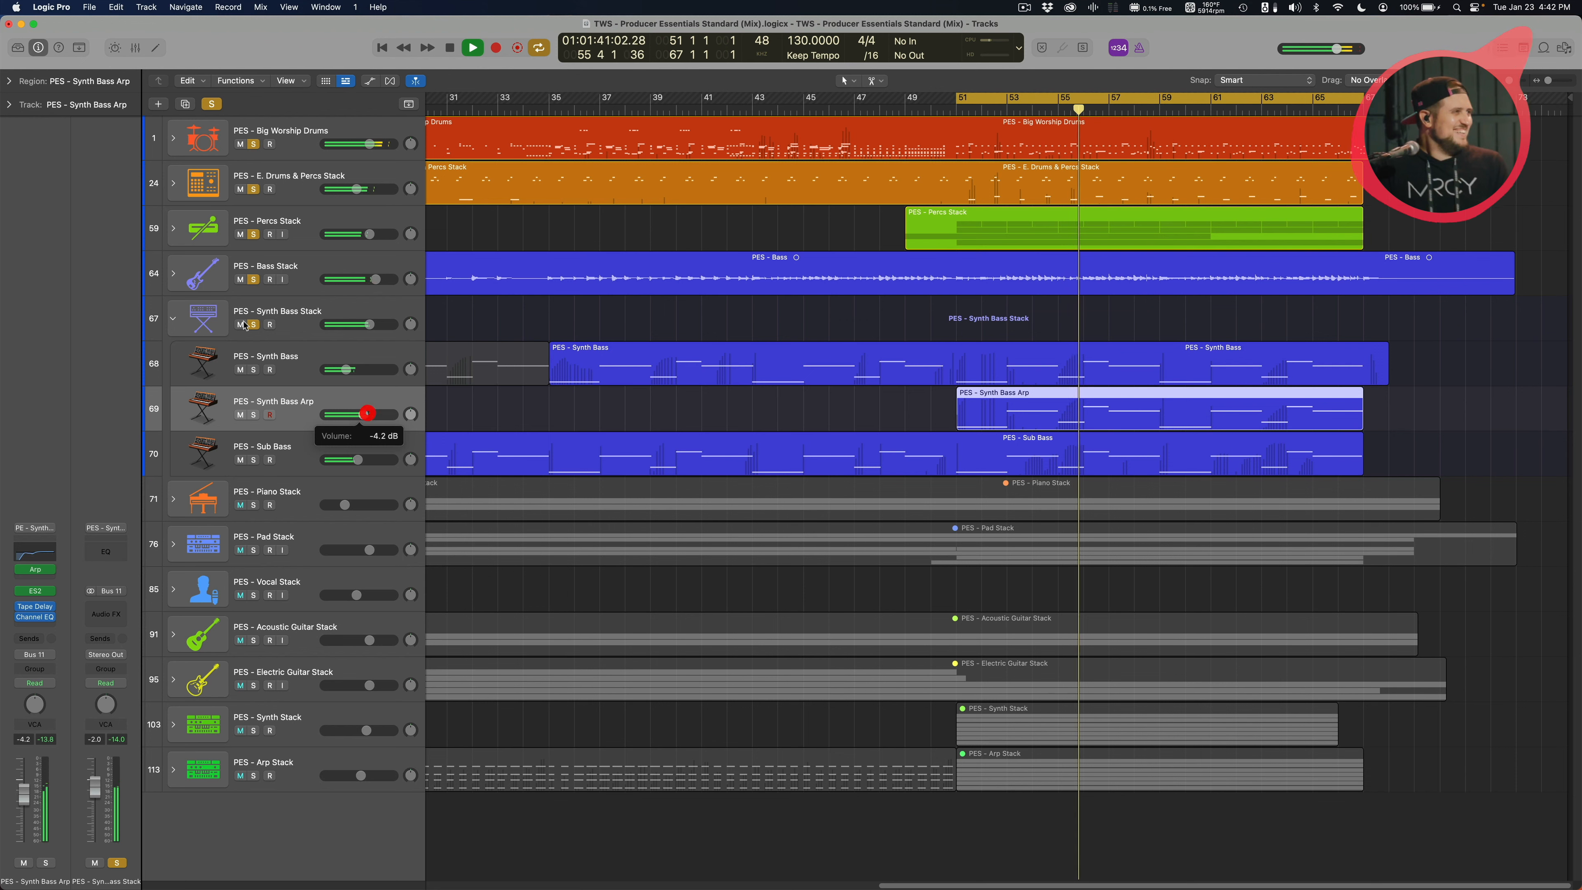
pyautogui.click(173, 319)
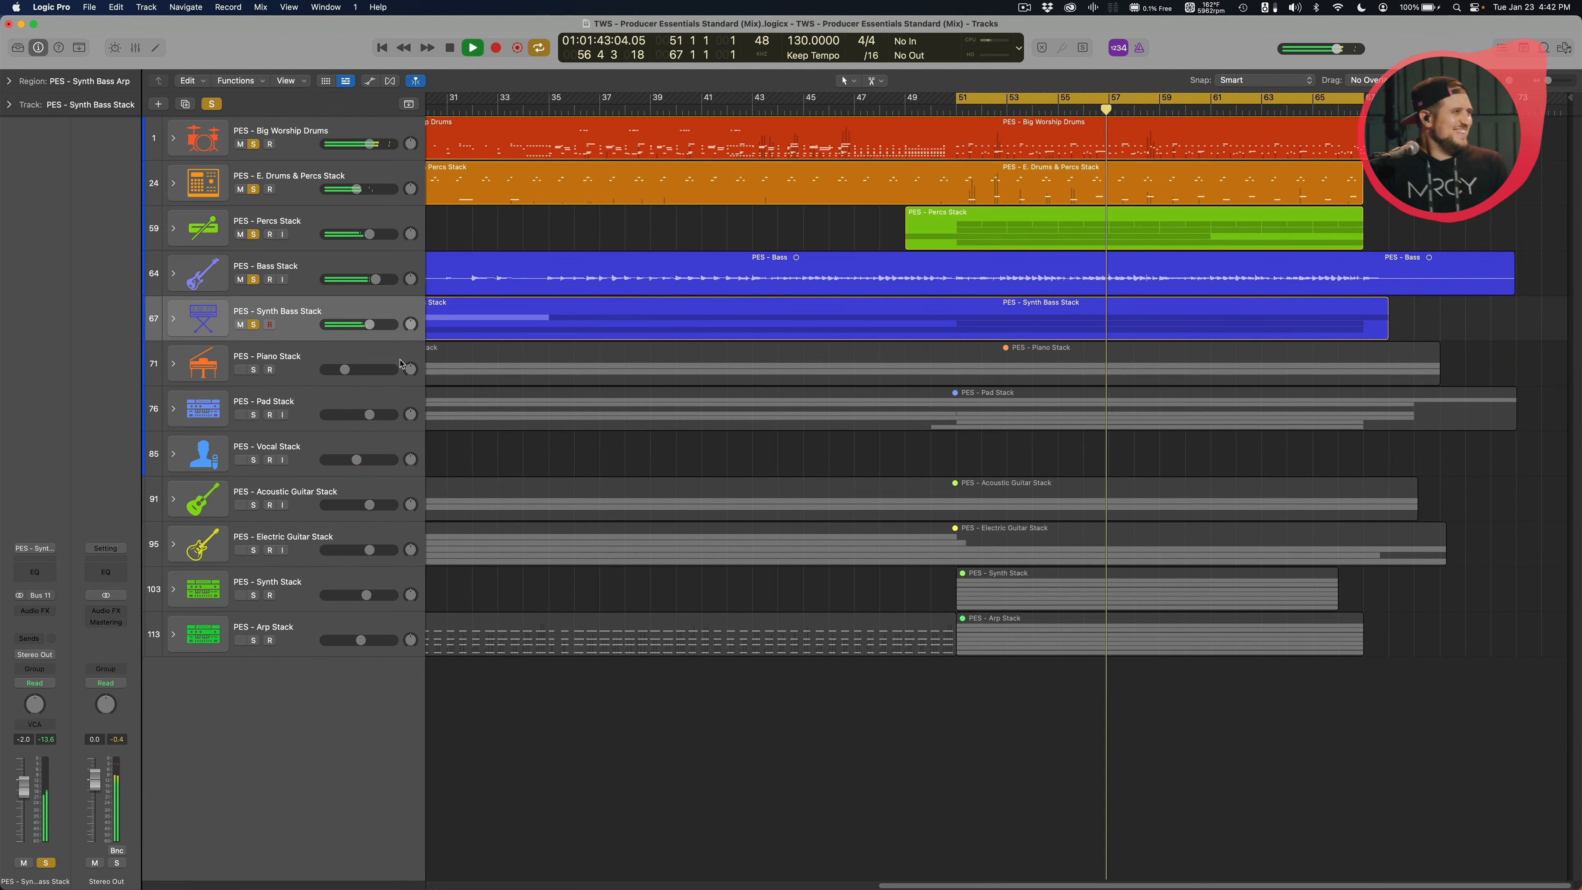
pyautogui.press('space')
pyautogui.click(212, 104)
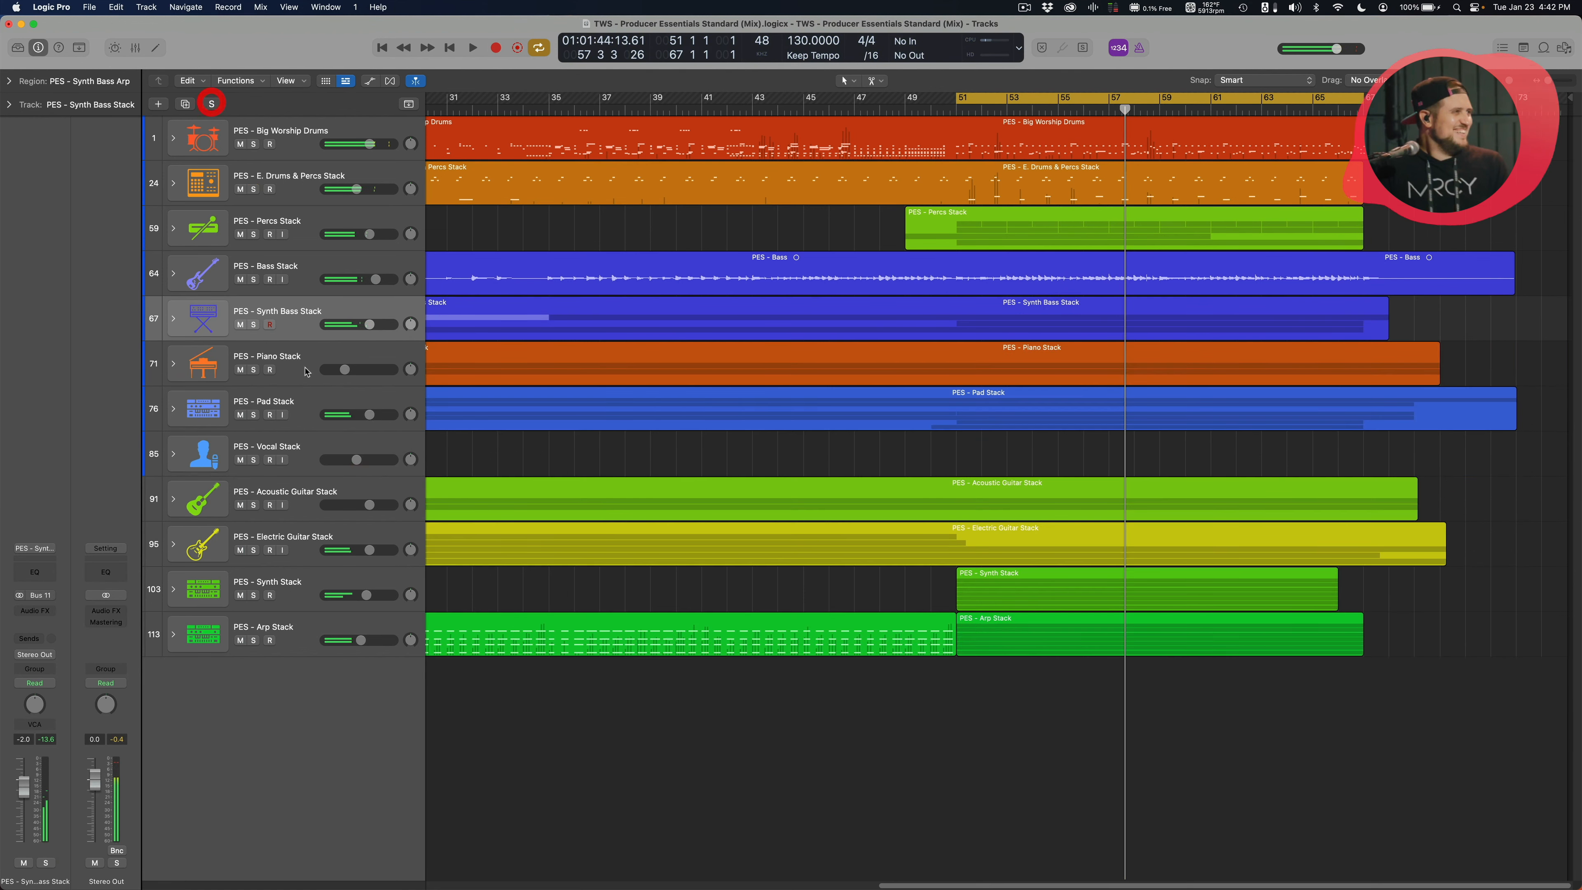
# Expand the PES - Piano Stack and view the channel strips of The Worship Piano, Upright Piano, Piano FX Bus and Piano Out
pyautogui.click(173, 364)
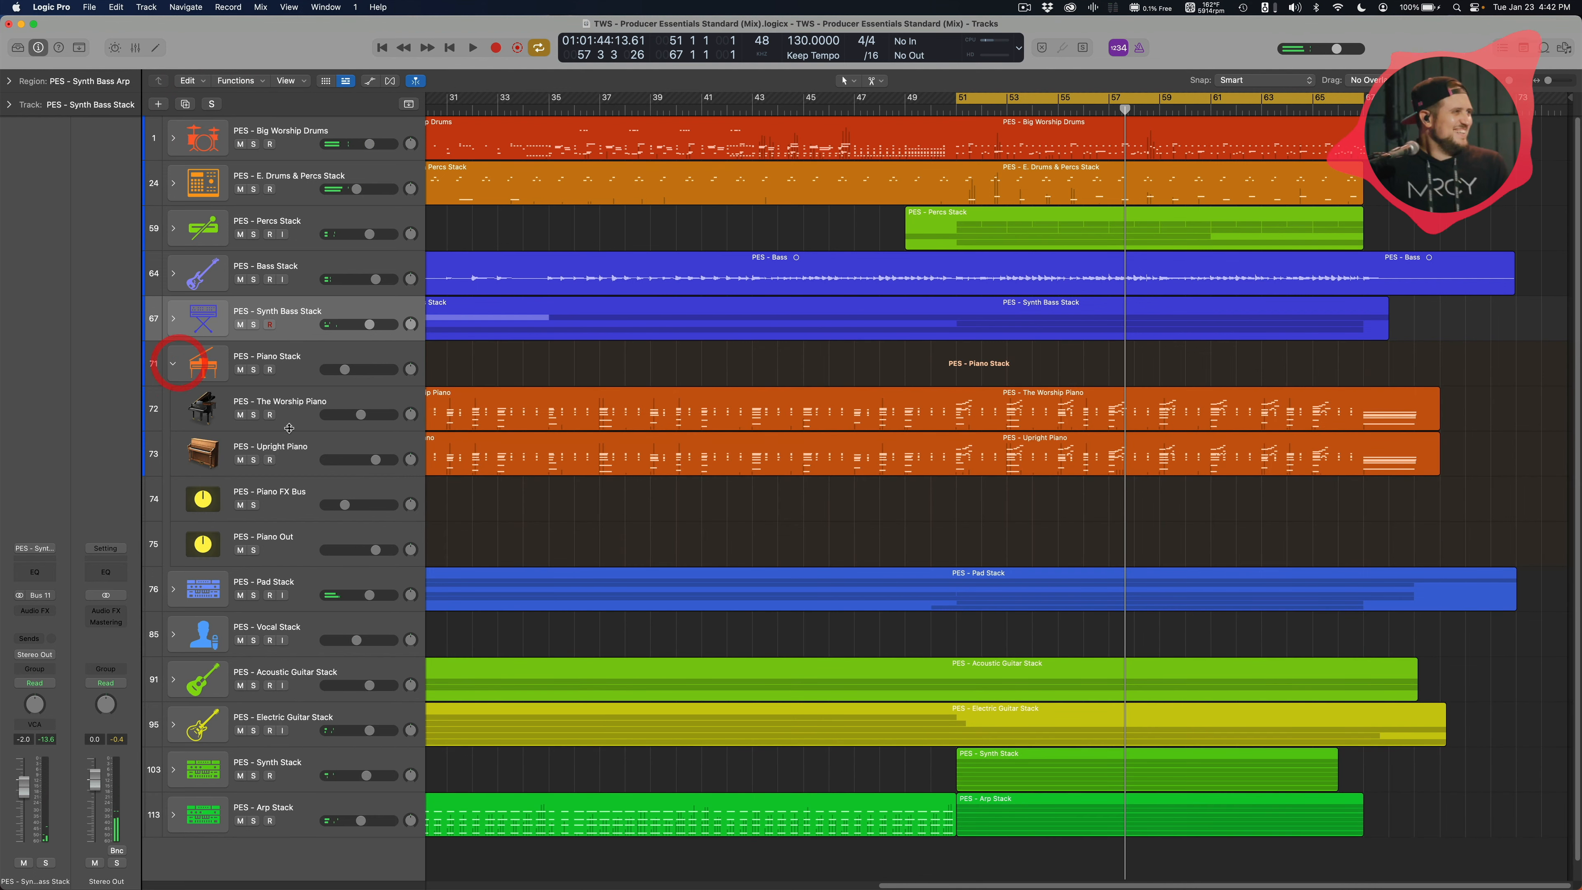
pyautogui.click(293, 405)
pyautogui.click(514, 507)
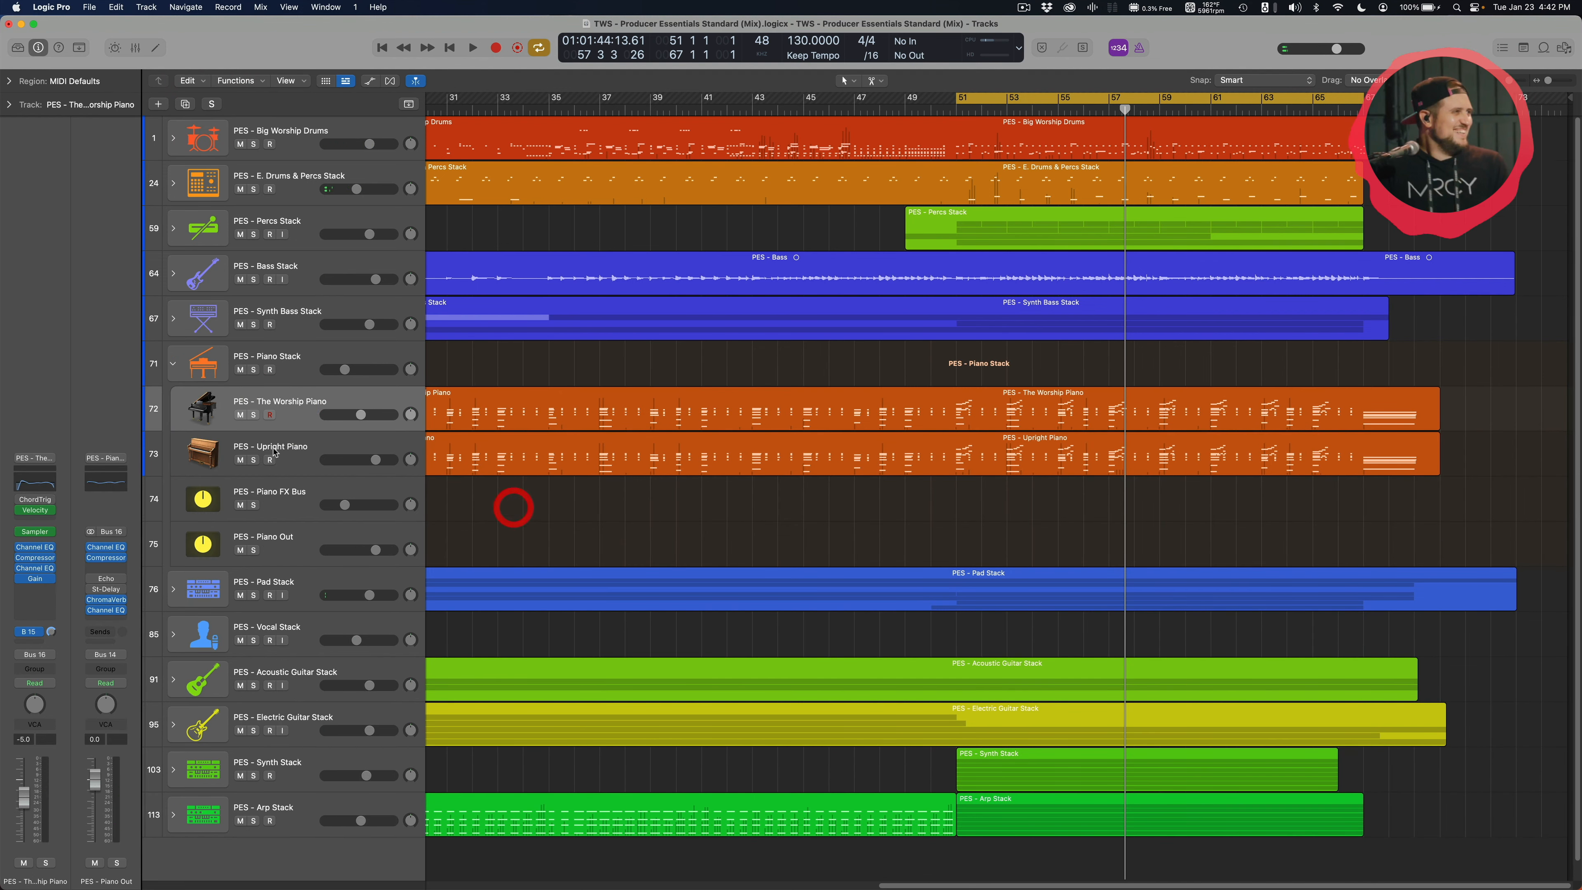
pyautogui.click(302, 453)
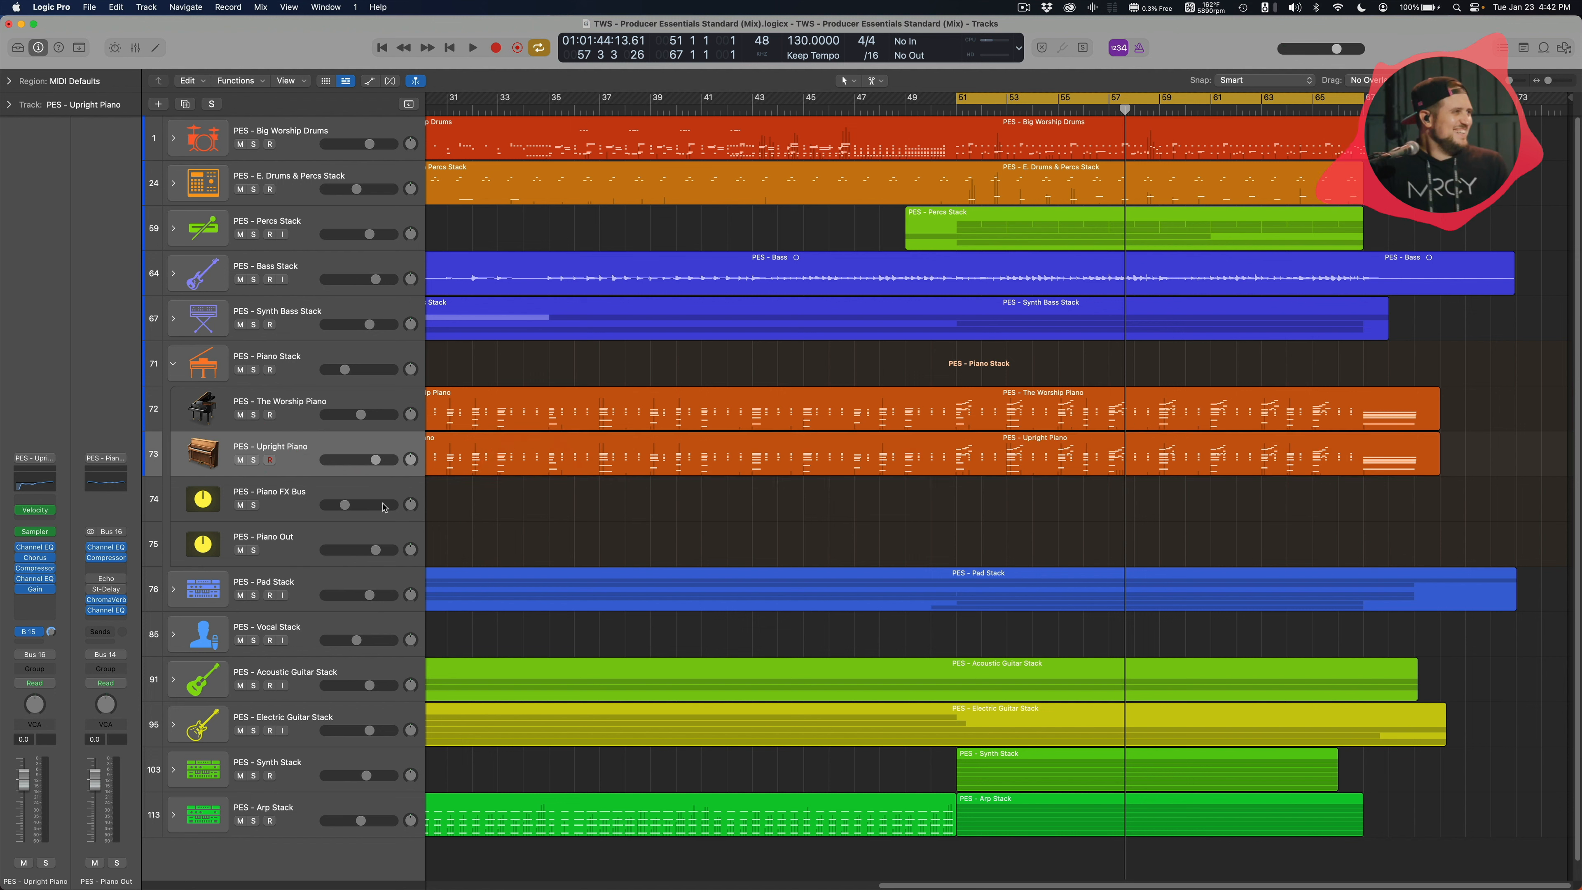
pyautogui.click(303, 497)
pyautogui.click(304, 545)
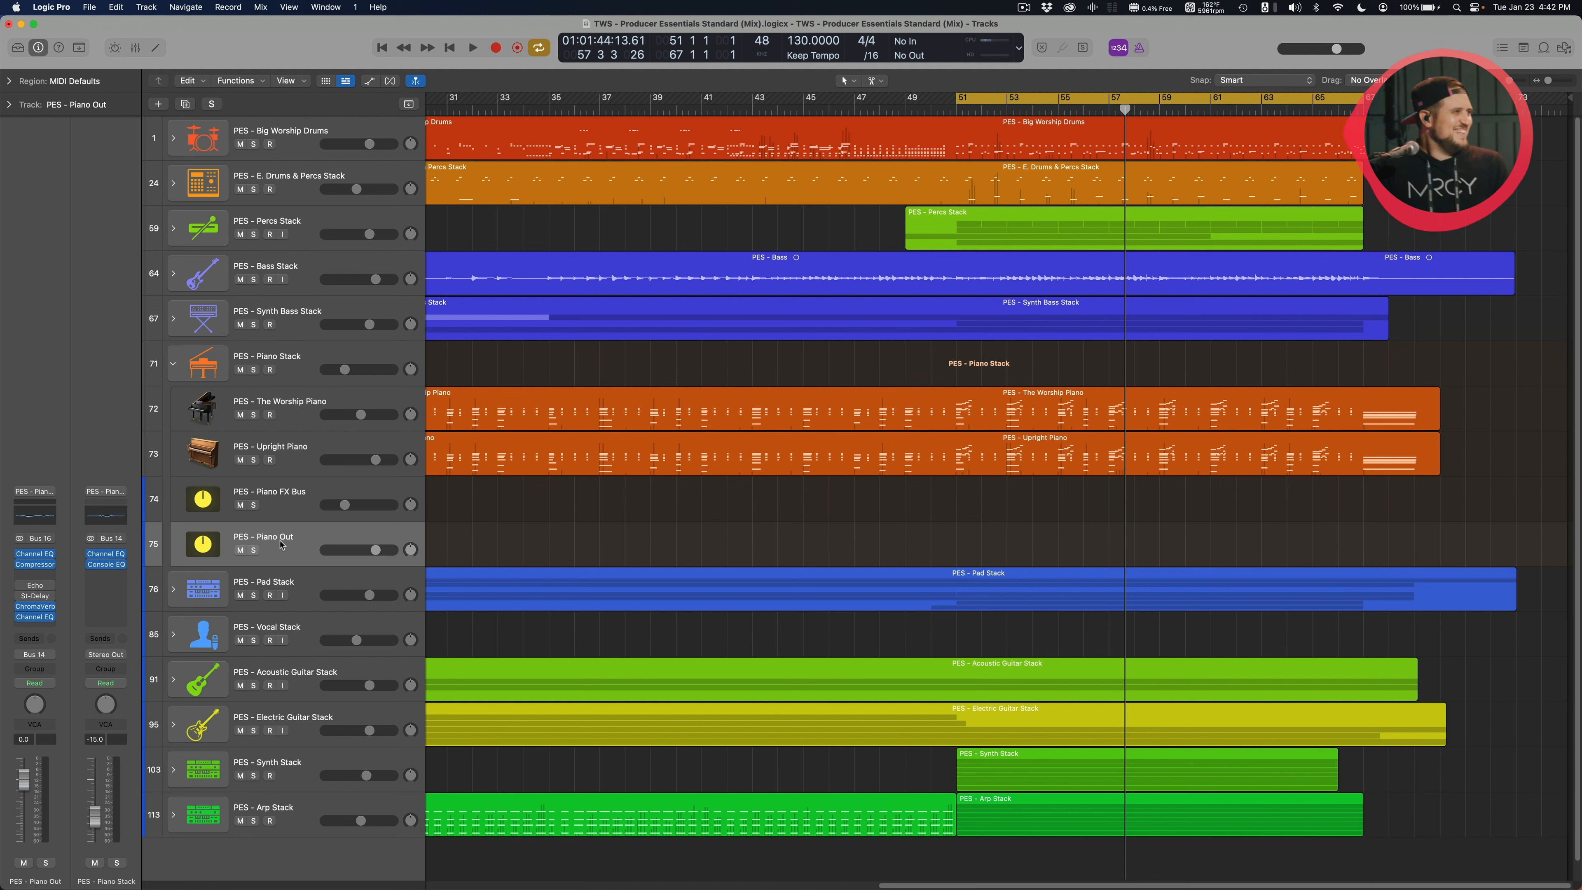
# Select the PES - Piano Stack and start playback of the mix from bar 51
pyautogui.click(297, 376)
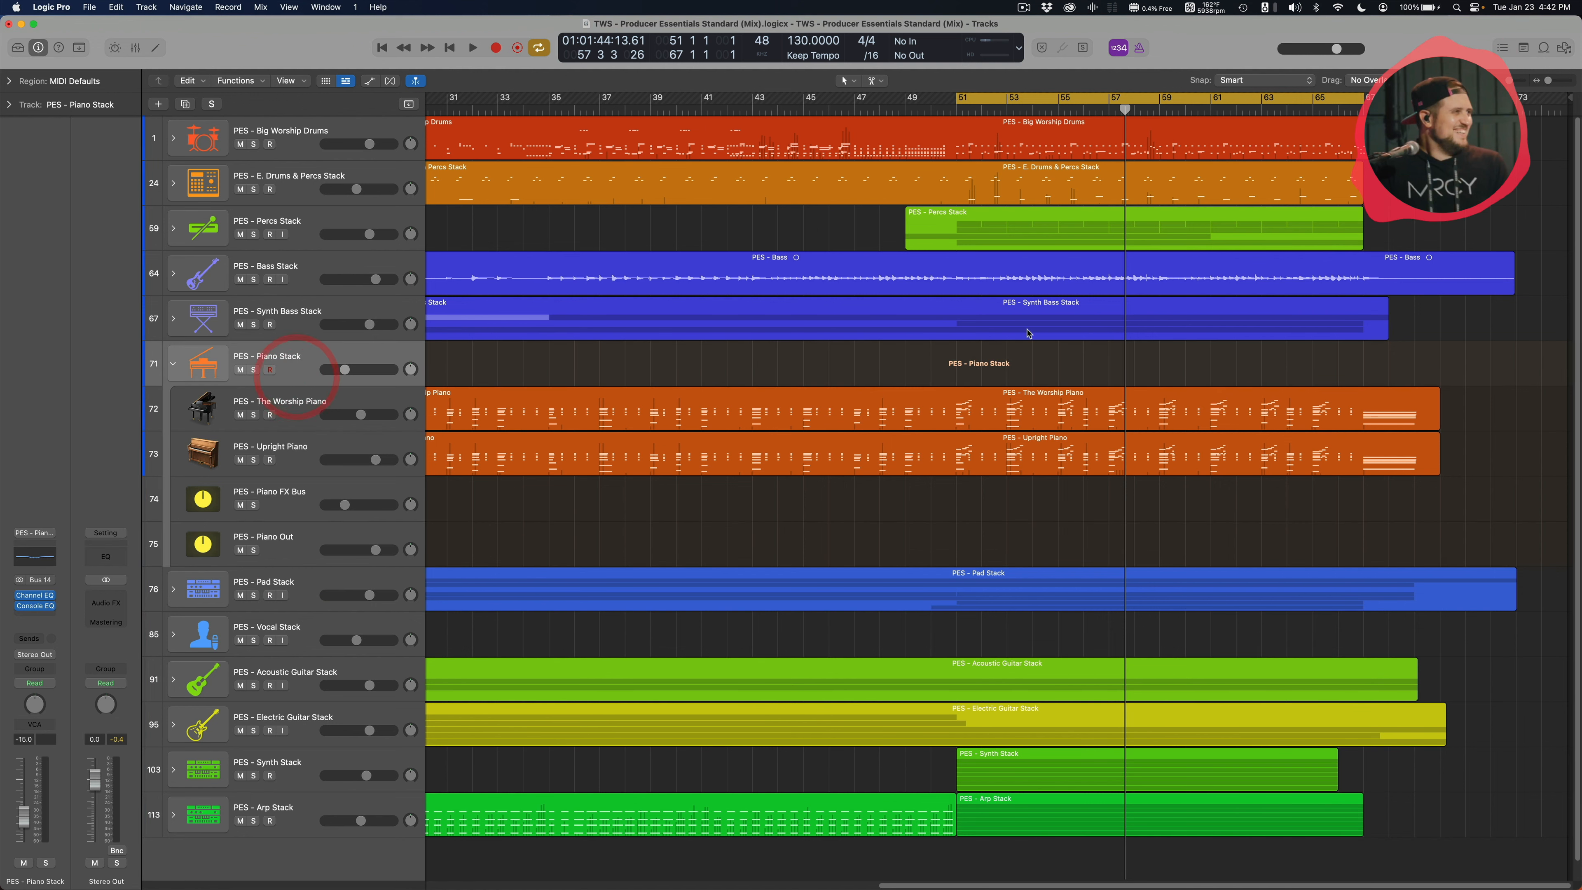
pyautogui.press('space')
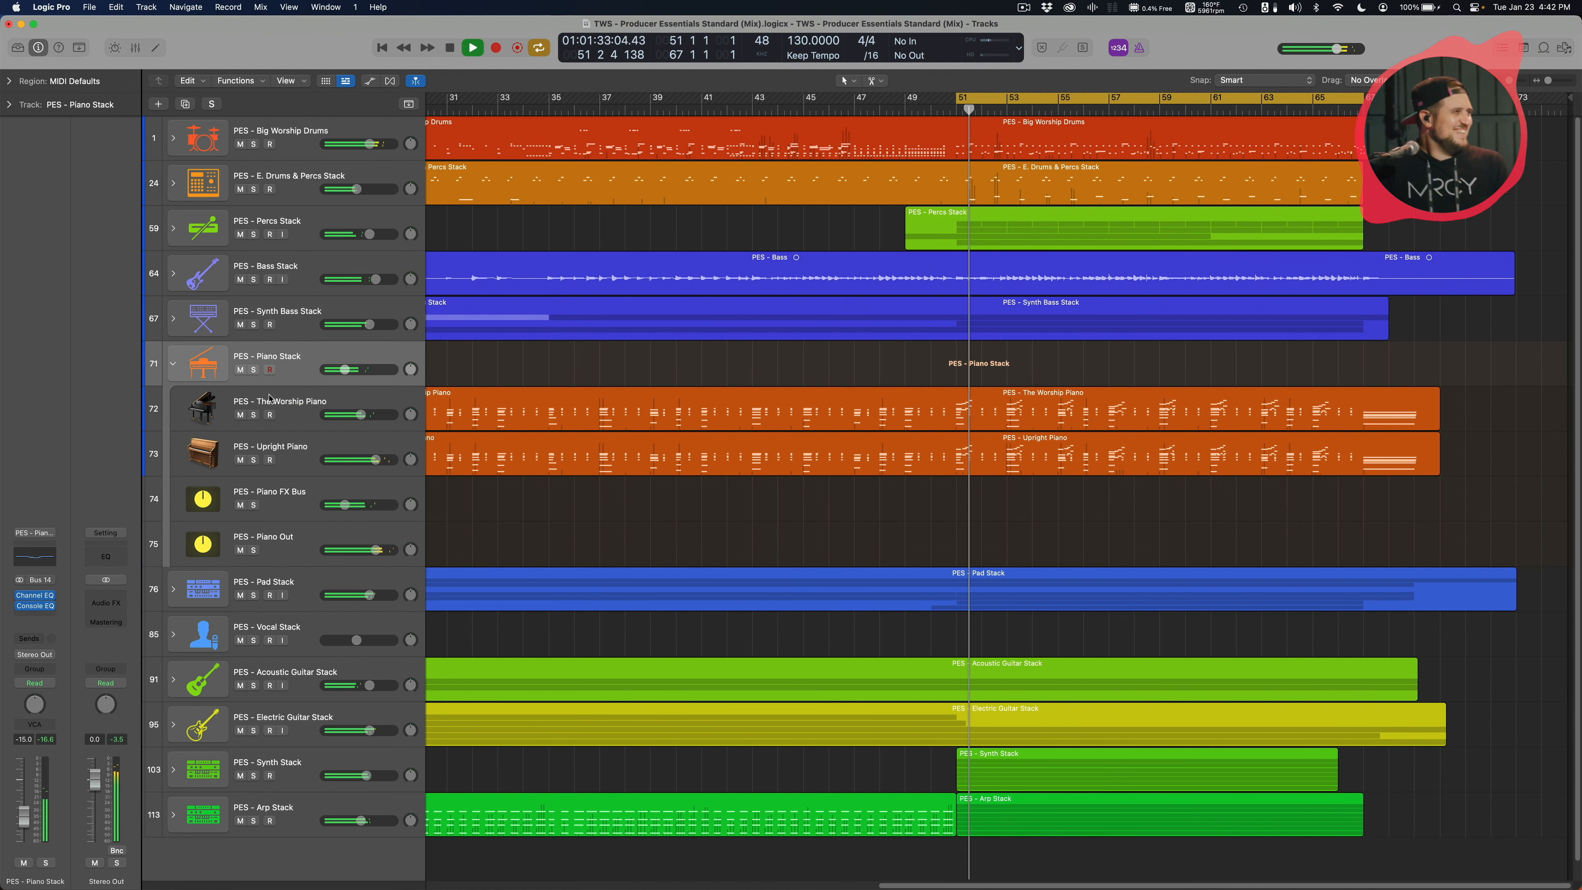
# Audition the Piano Stack in solo, stop playback and clear its solo
pyautogui.click(253, 370)
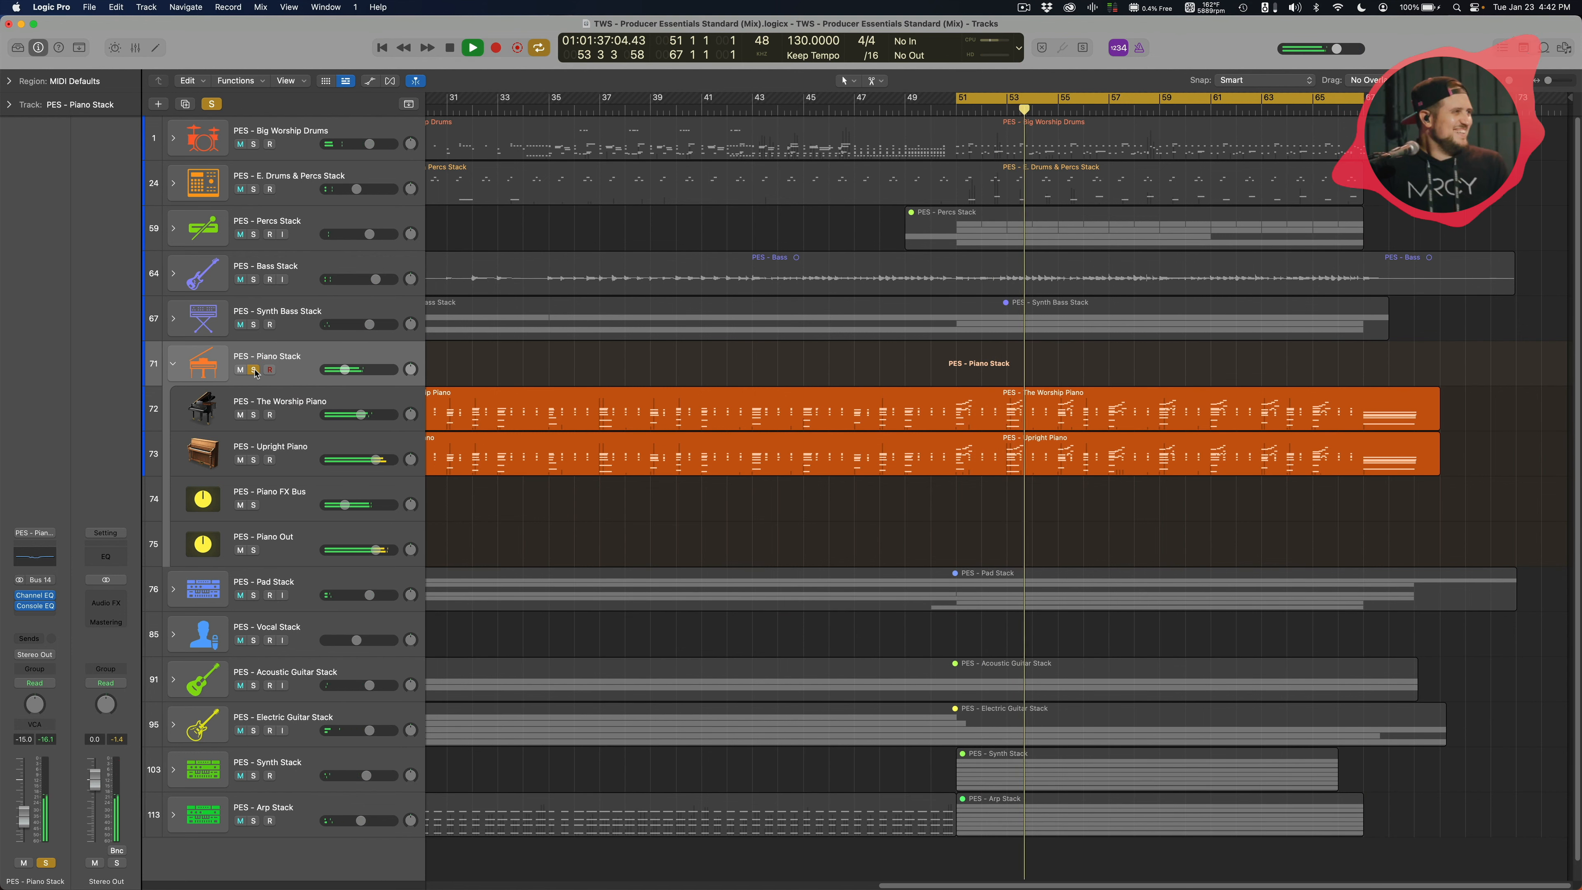
pyautogui.press('space')
pyautogui.click(254, 370)
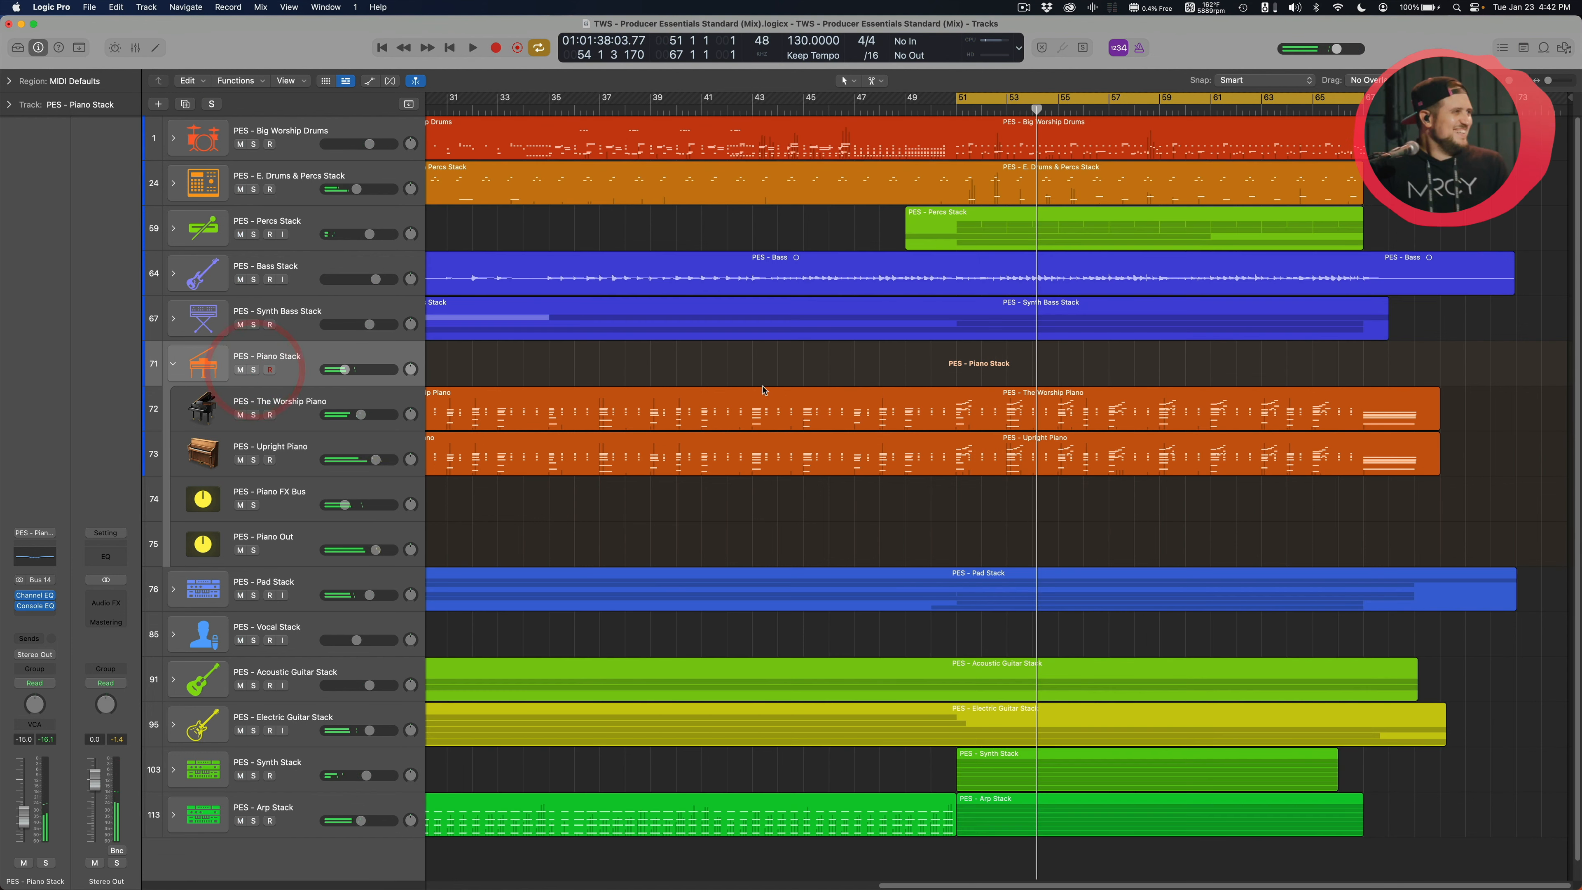
# Examine the regions of The Worship Piano and Upright Piano tracks inside the Piano Stack
pyautogui.click(778, 424)
pyautogui.click(852, 468)
pyautogui.click(855, 425)
pyautogui.click(865, 457)
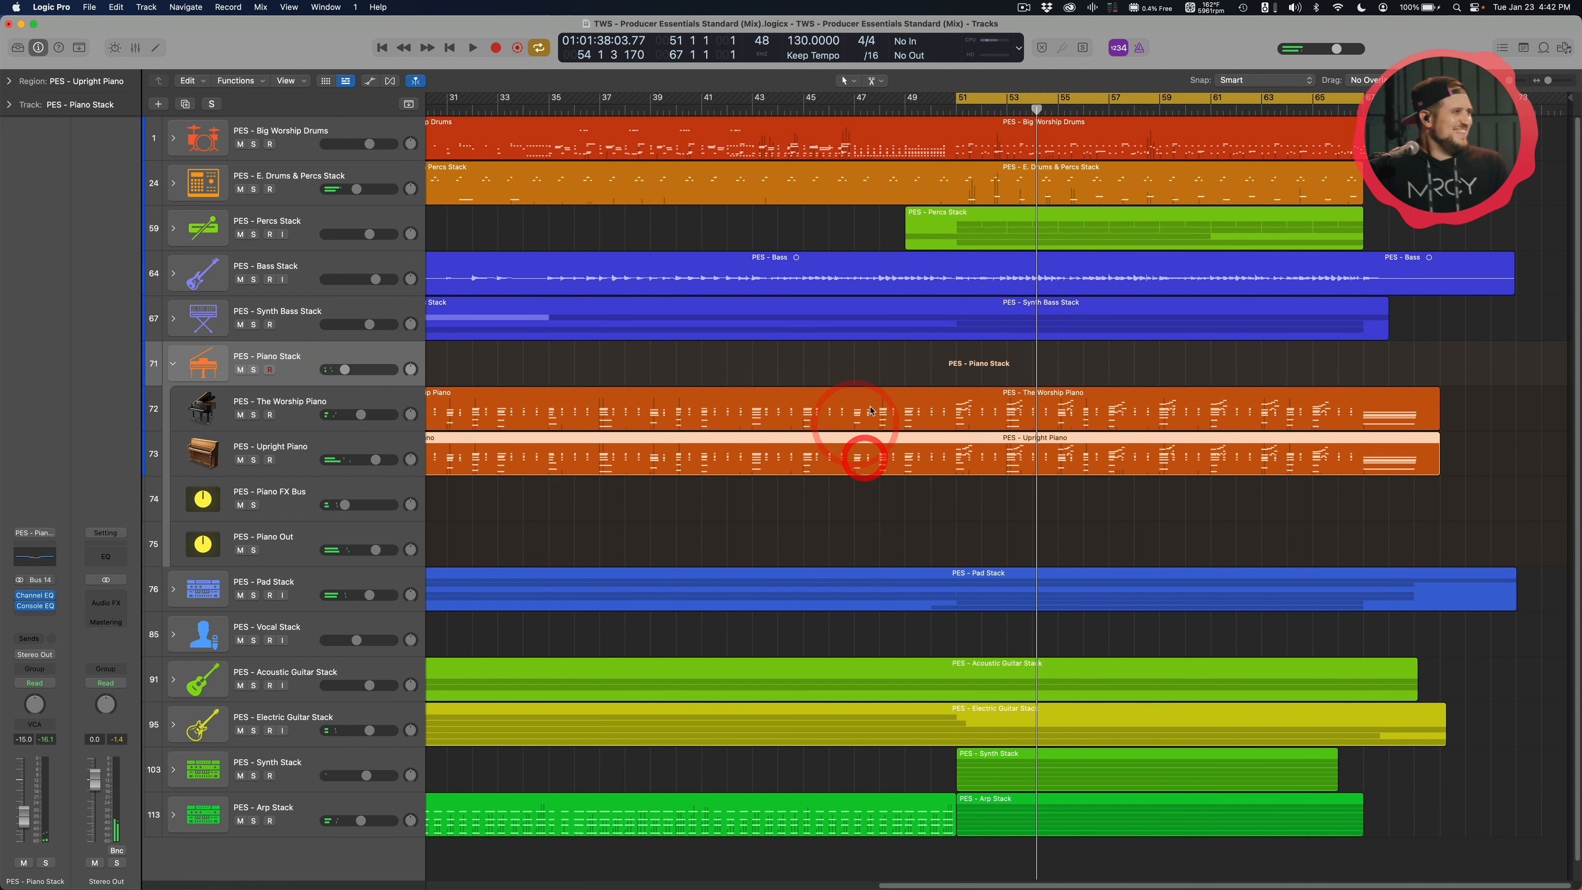
pyautogui.click(870, 408)
pyautogui.click(877, 450)
pyautogui.click(870, 410)
pyautogui.click(486, 365)
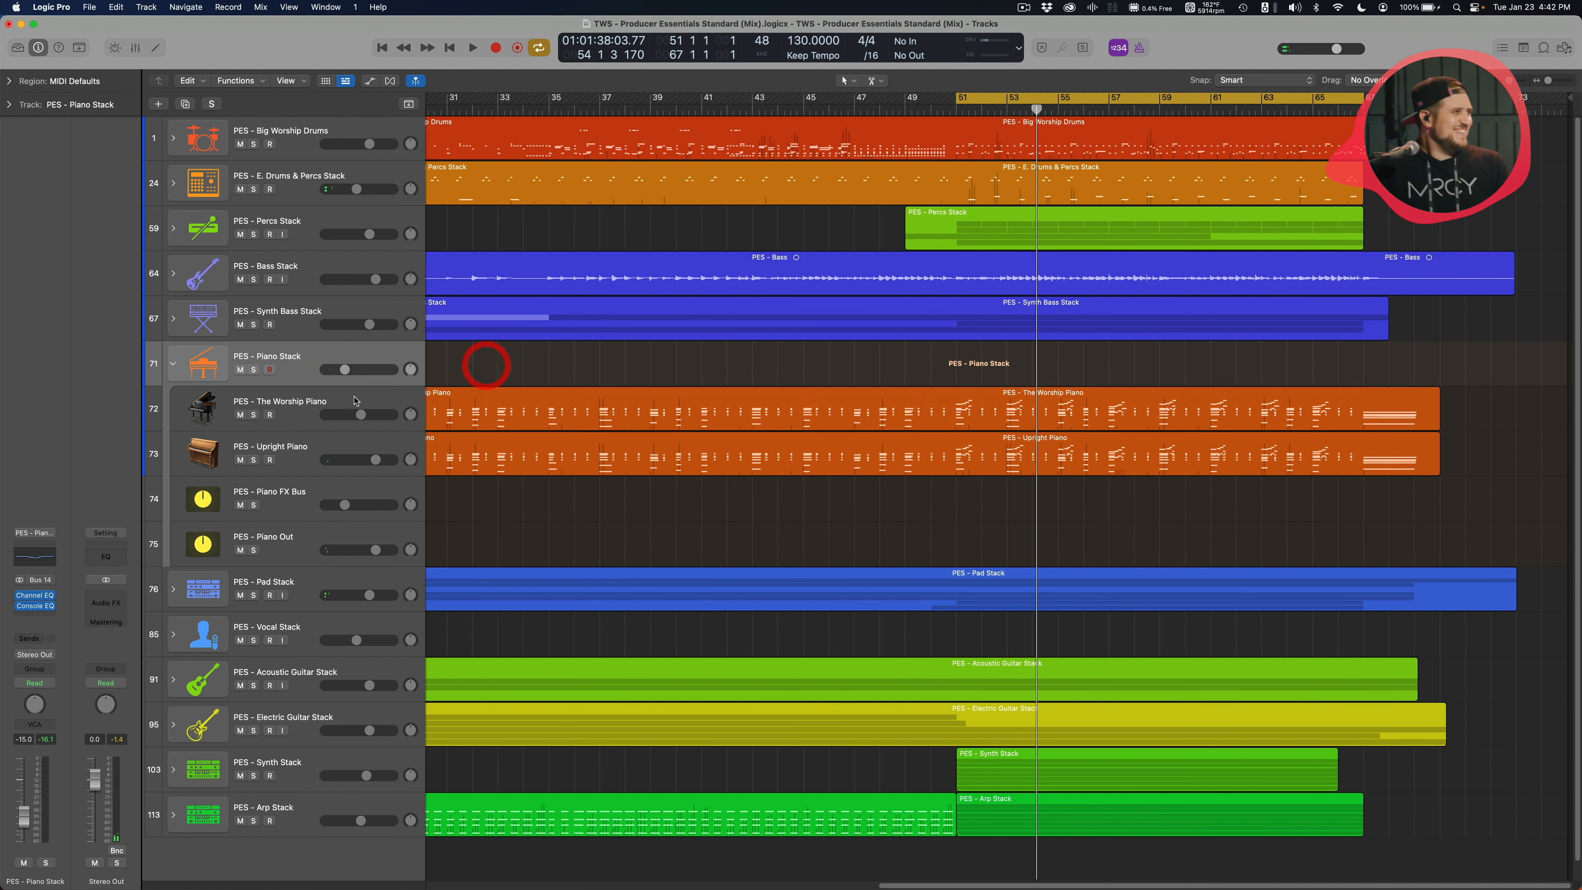
pyautogui.click(353, 397)
pyautogui.click(346, 359)
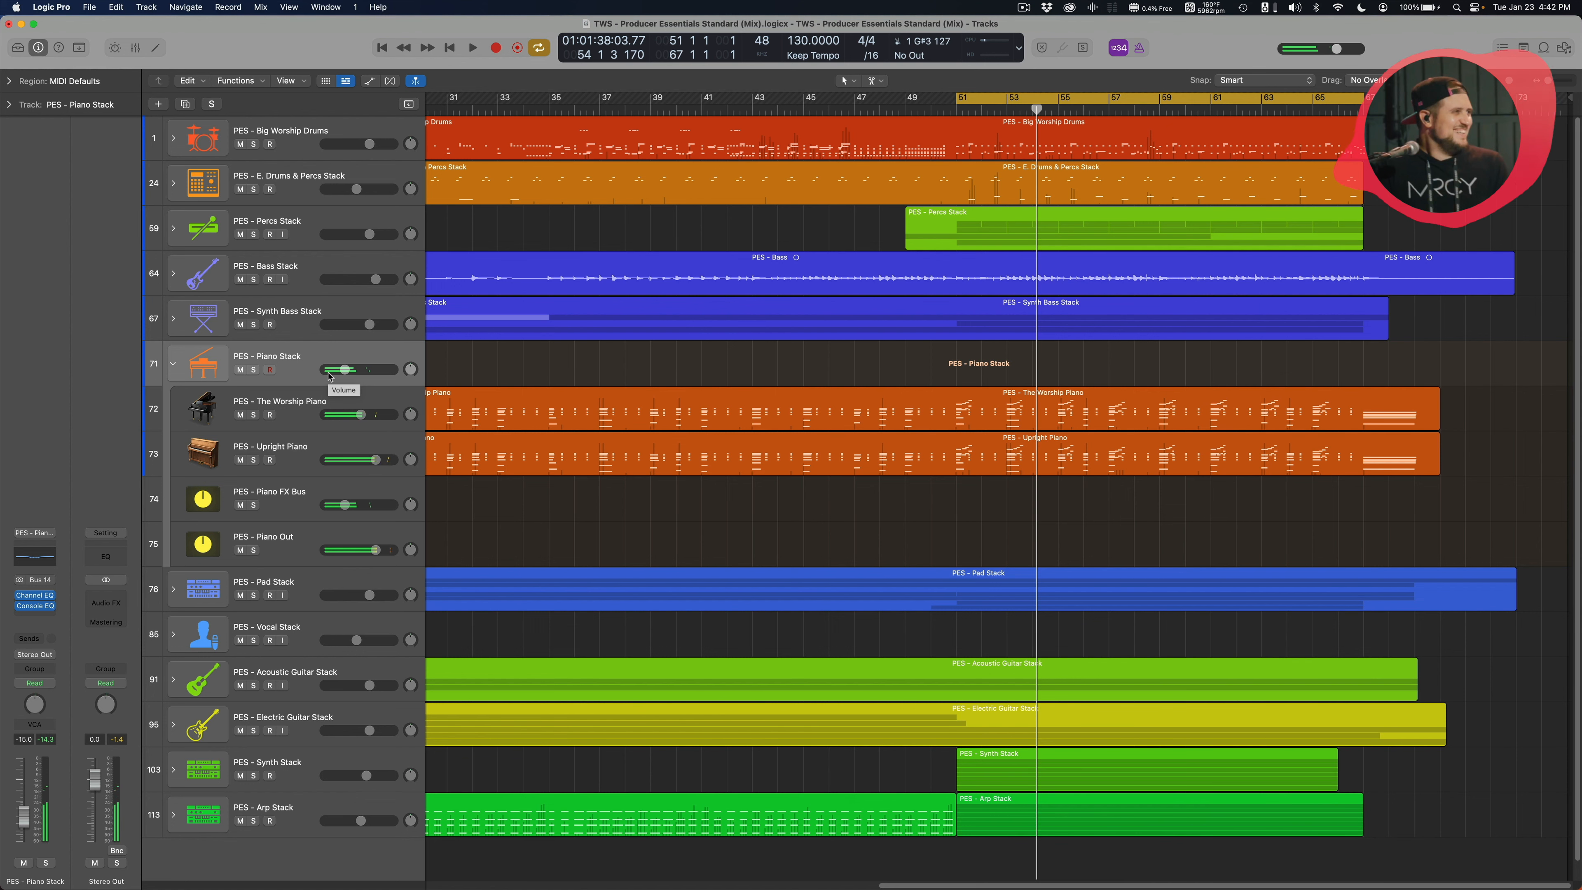
# Collapse the Piano Stack, solo it with all stacks above it, and set its volume to -11.0 dB during playback
pyautogui.click(173, 364)
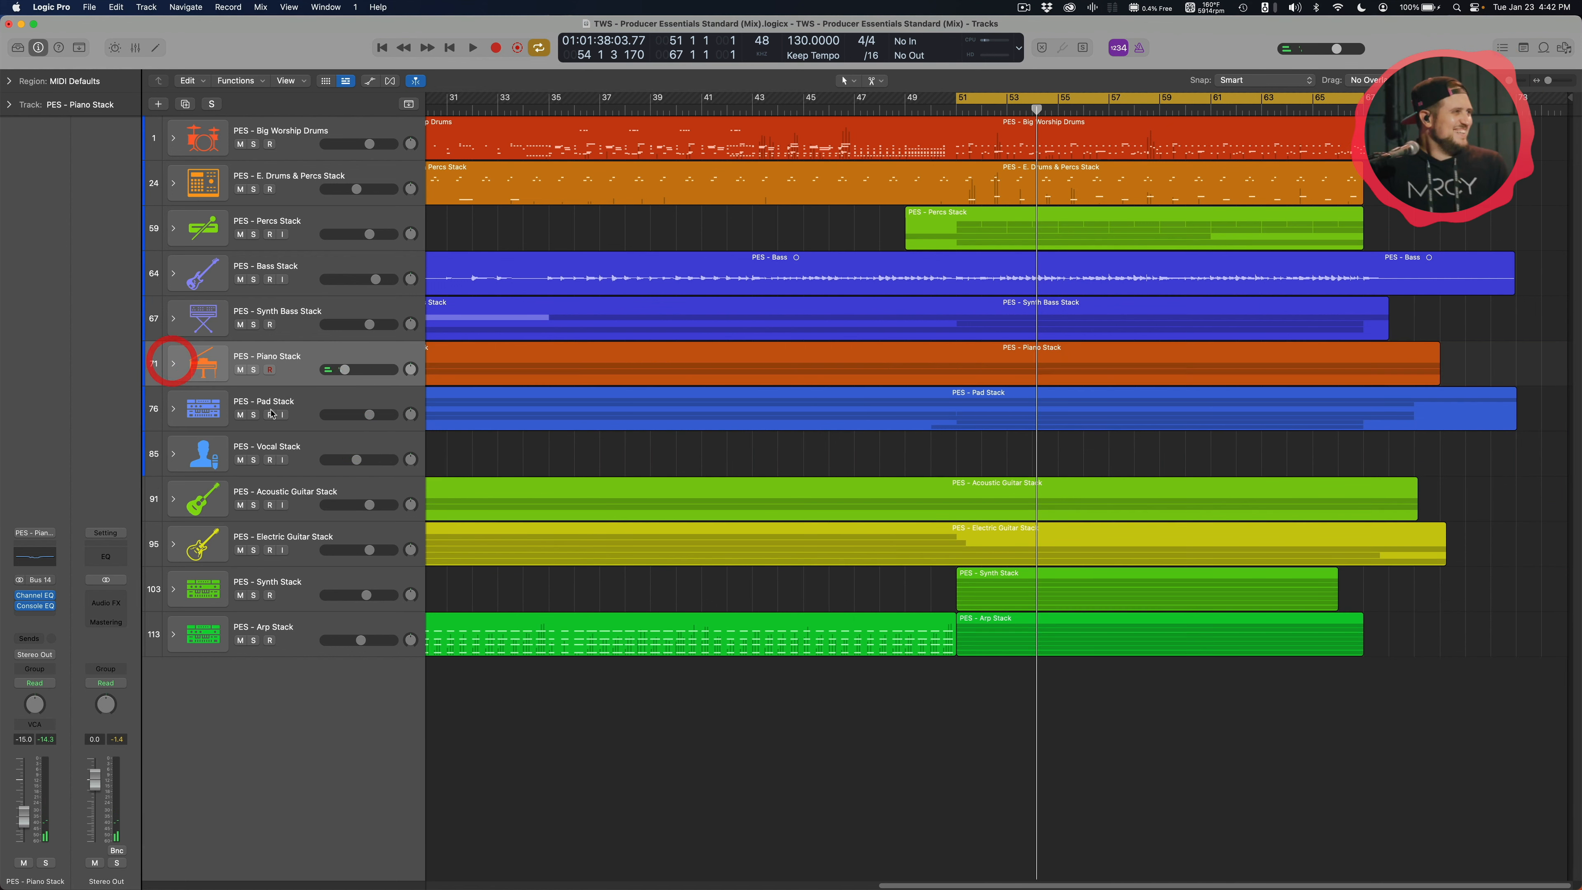
pyautogui.moveTo(257, 374); pyautogui.dragTo(254, 142)
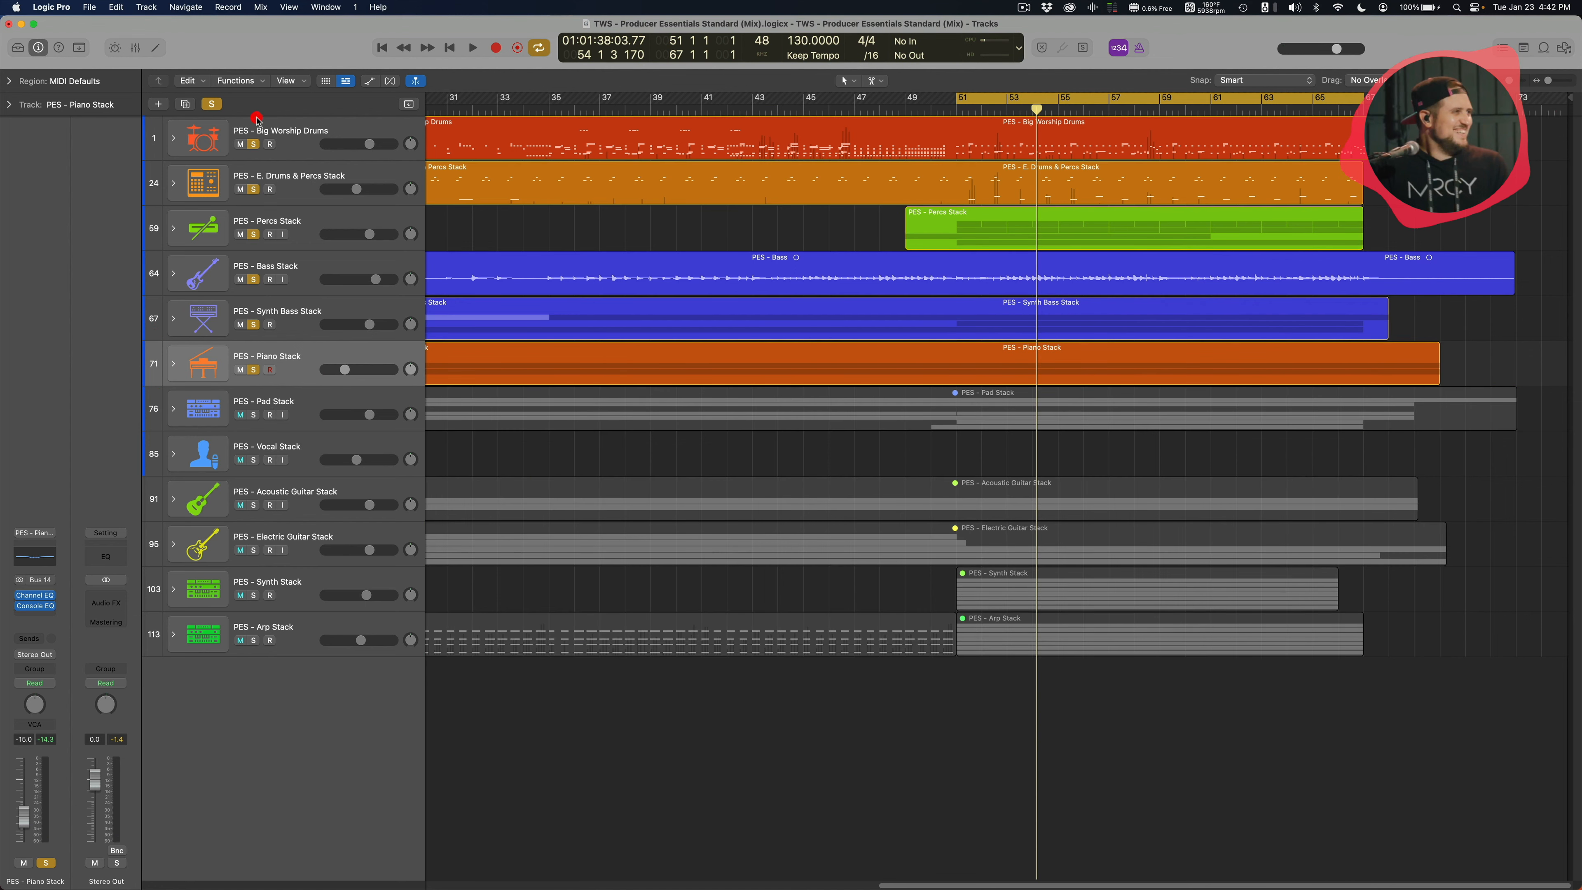
pyautogui.press('space')
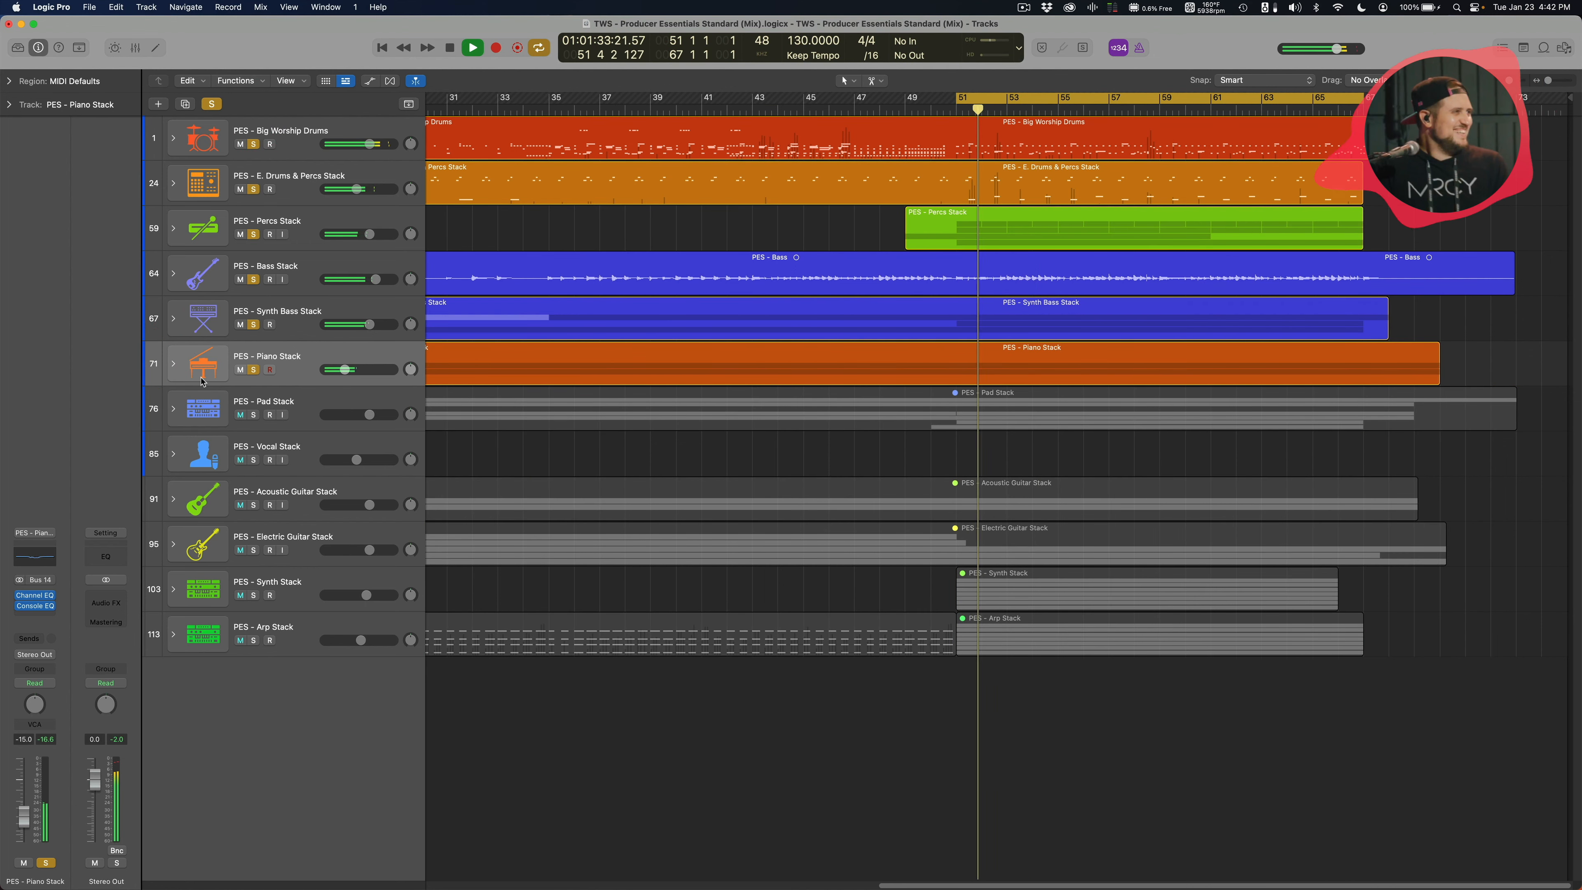
pyautogui.moveTo(349, 374); pyautogui.dragTo(352, 370)
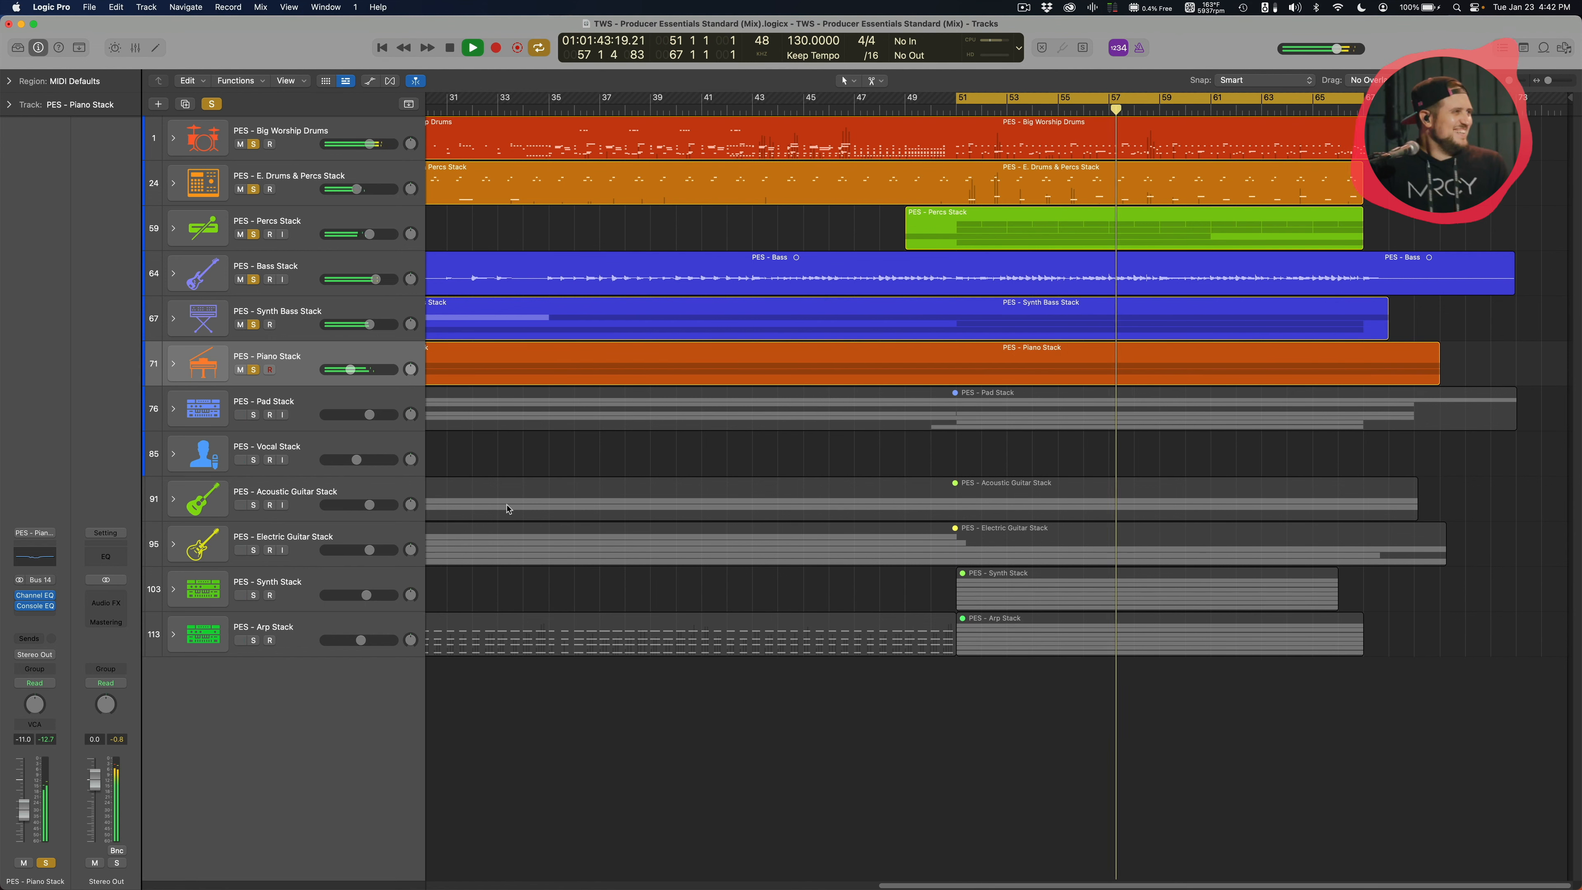
# Stop playback and select The Worship Piano track inside the expanded Piano Stack
pyautogui.click(174, 364)
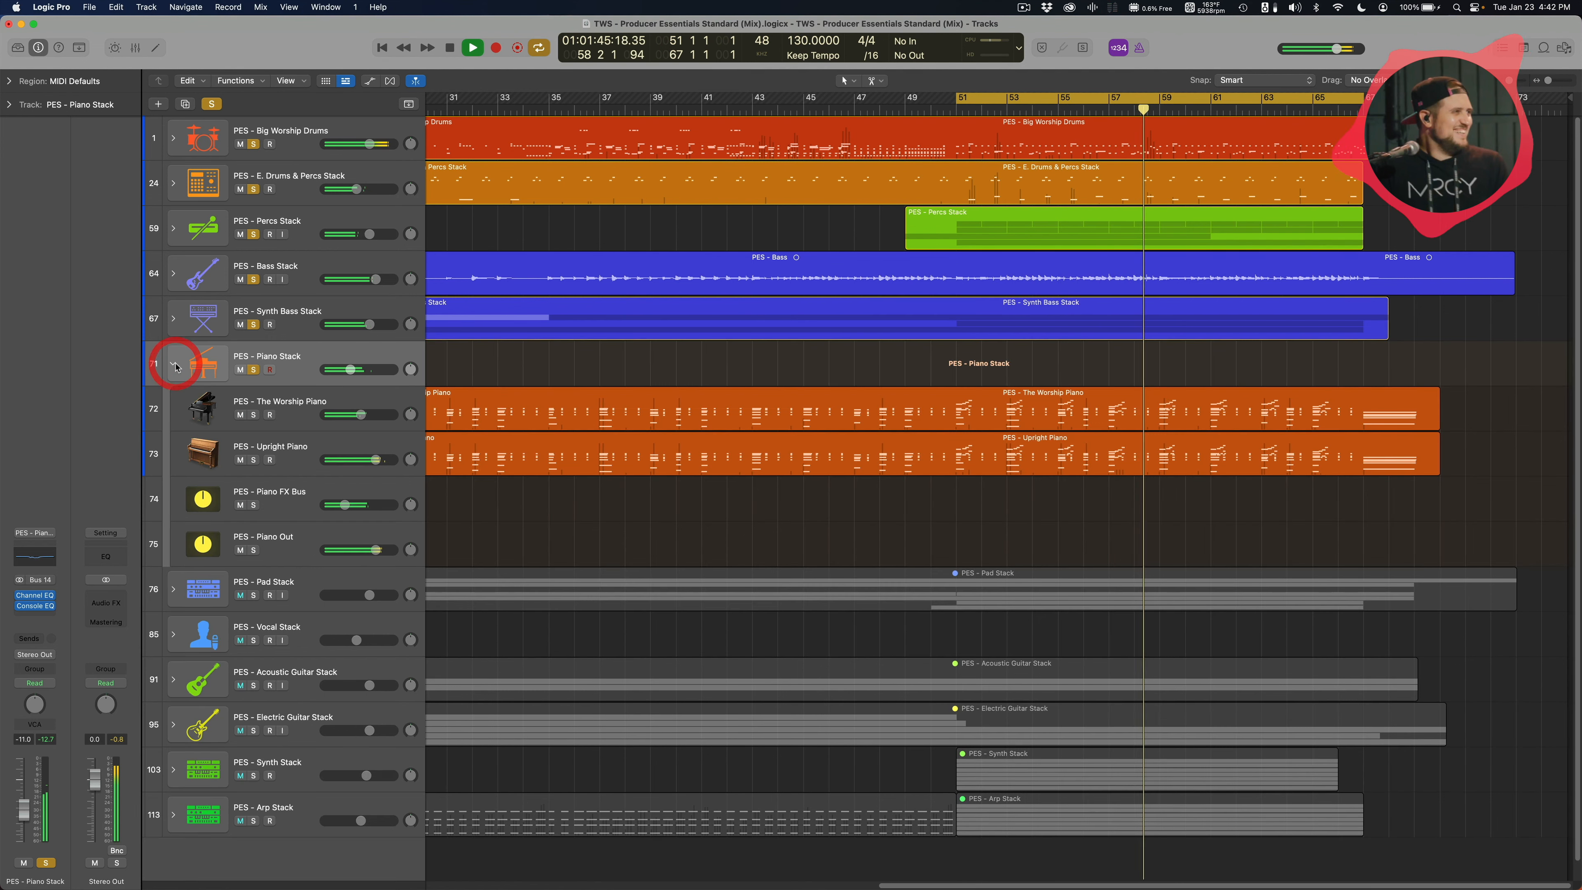
pyautogui.press('space')
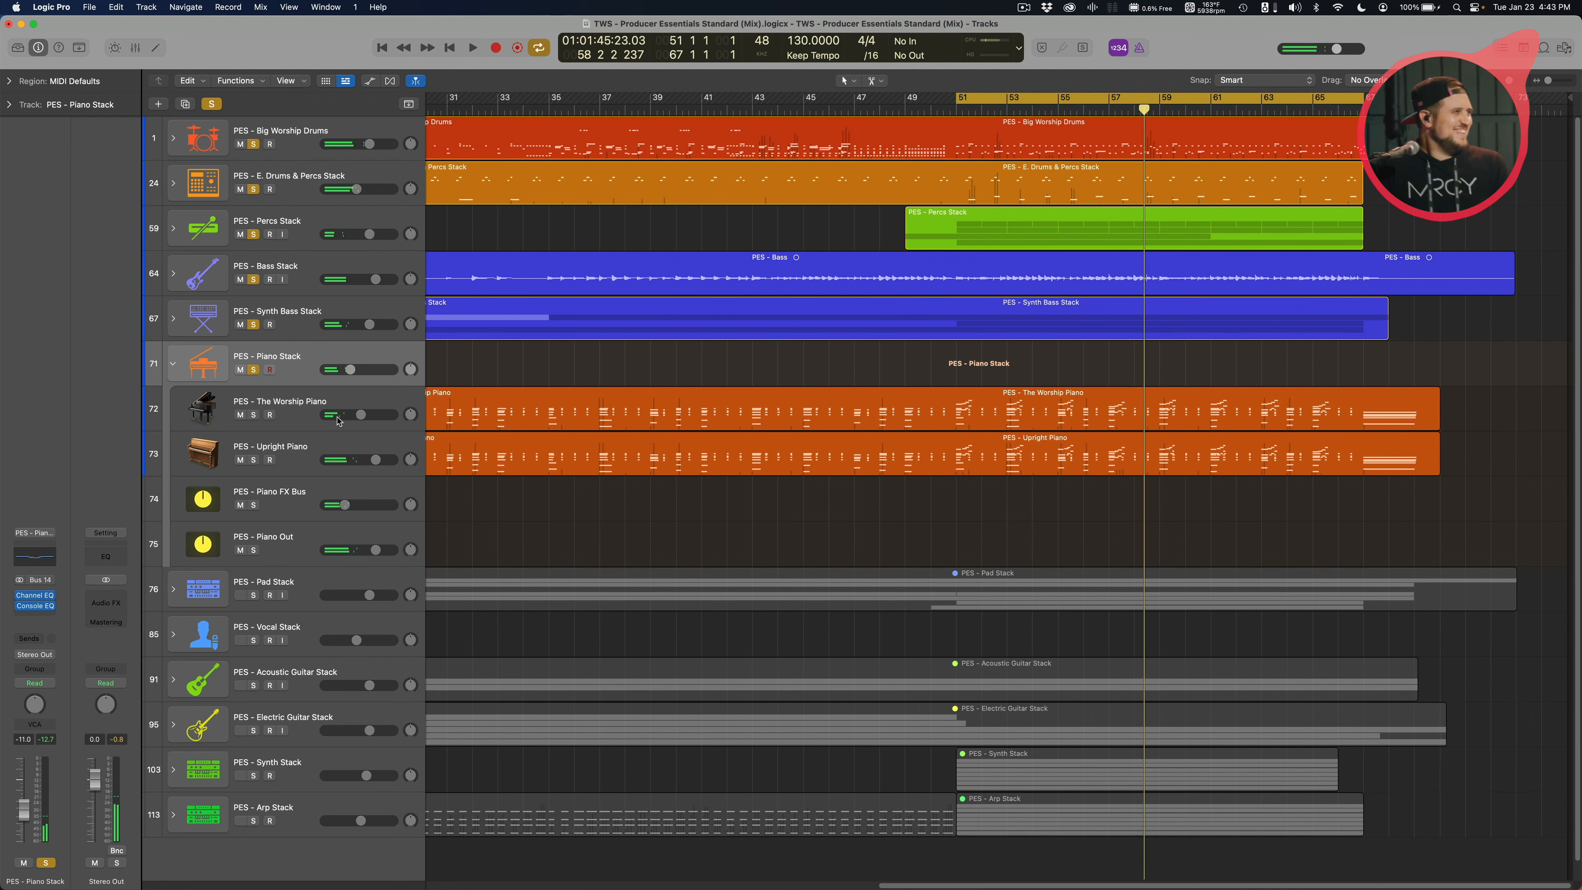
pyautogui.click(300, 413)
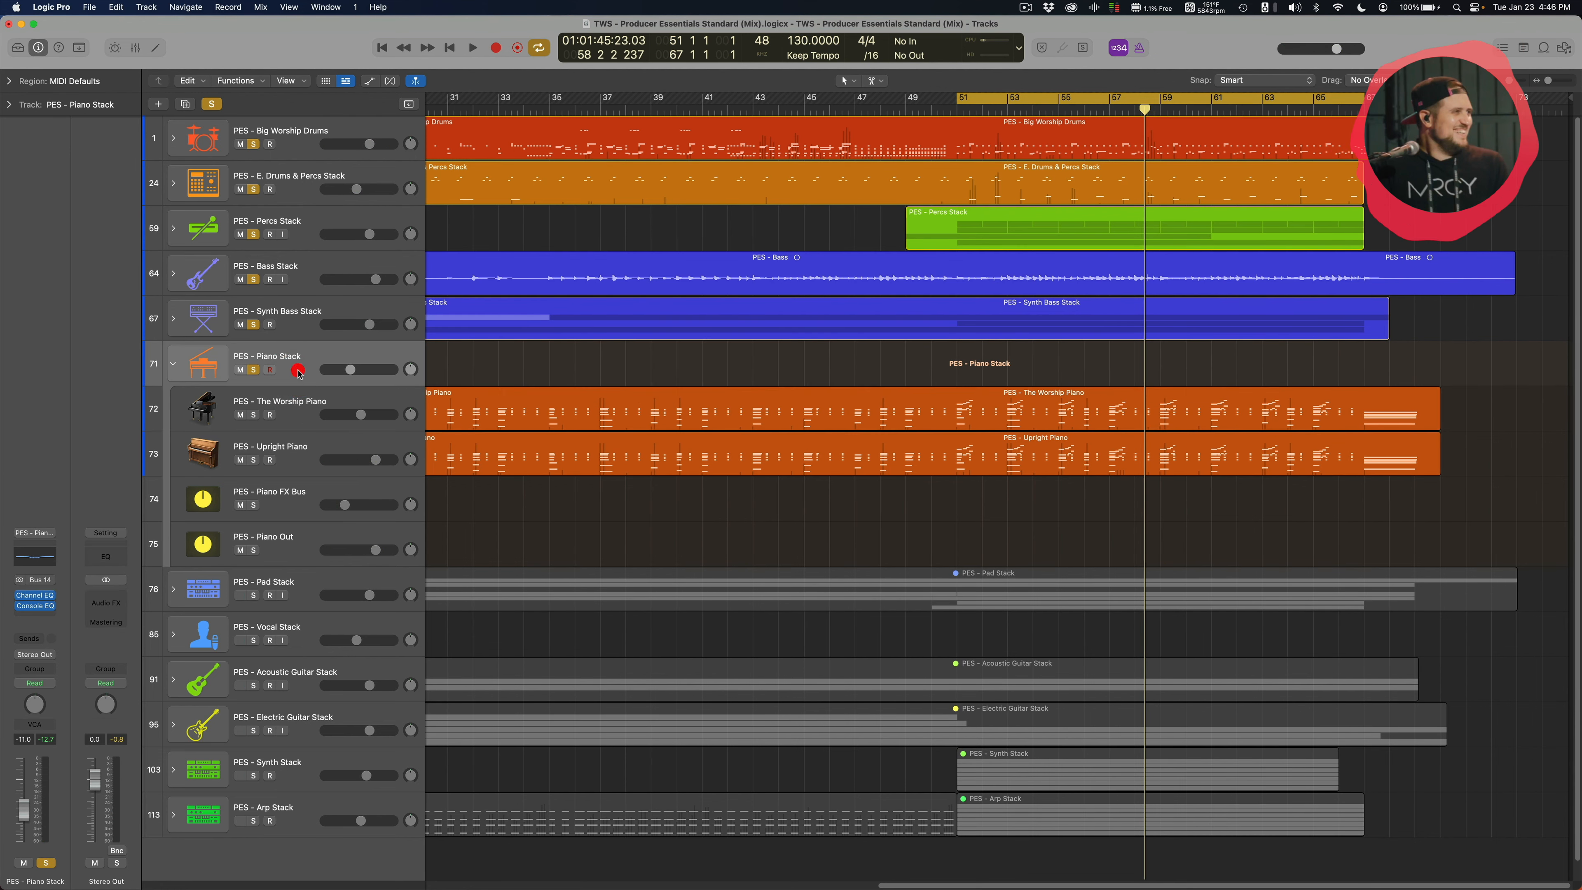
pyautogui.click(299, 412)
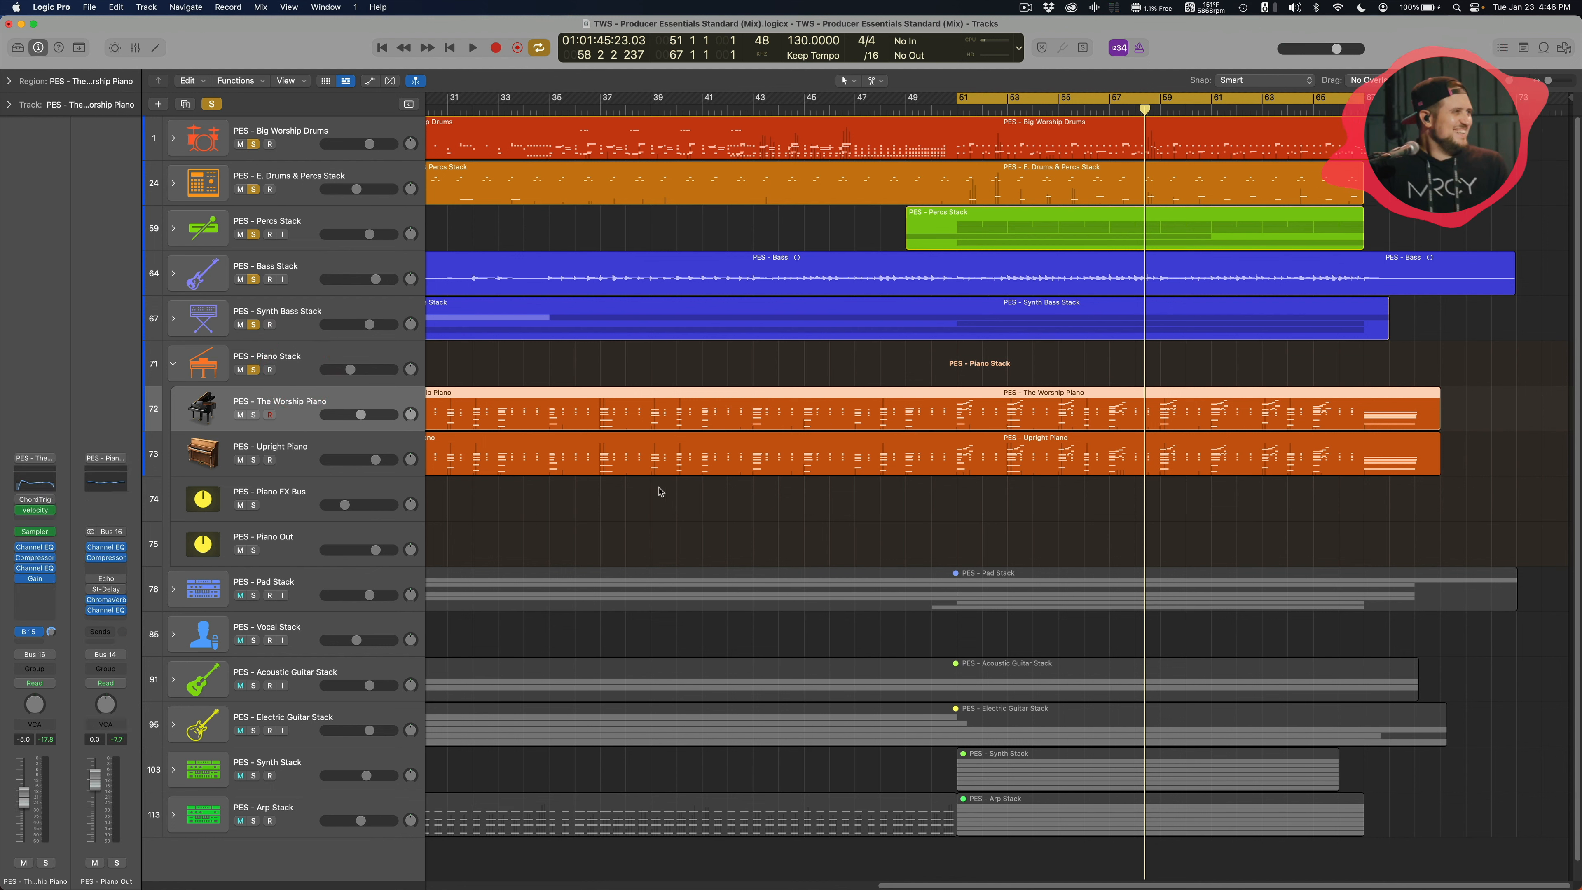
pyautogui.click(667, 510)
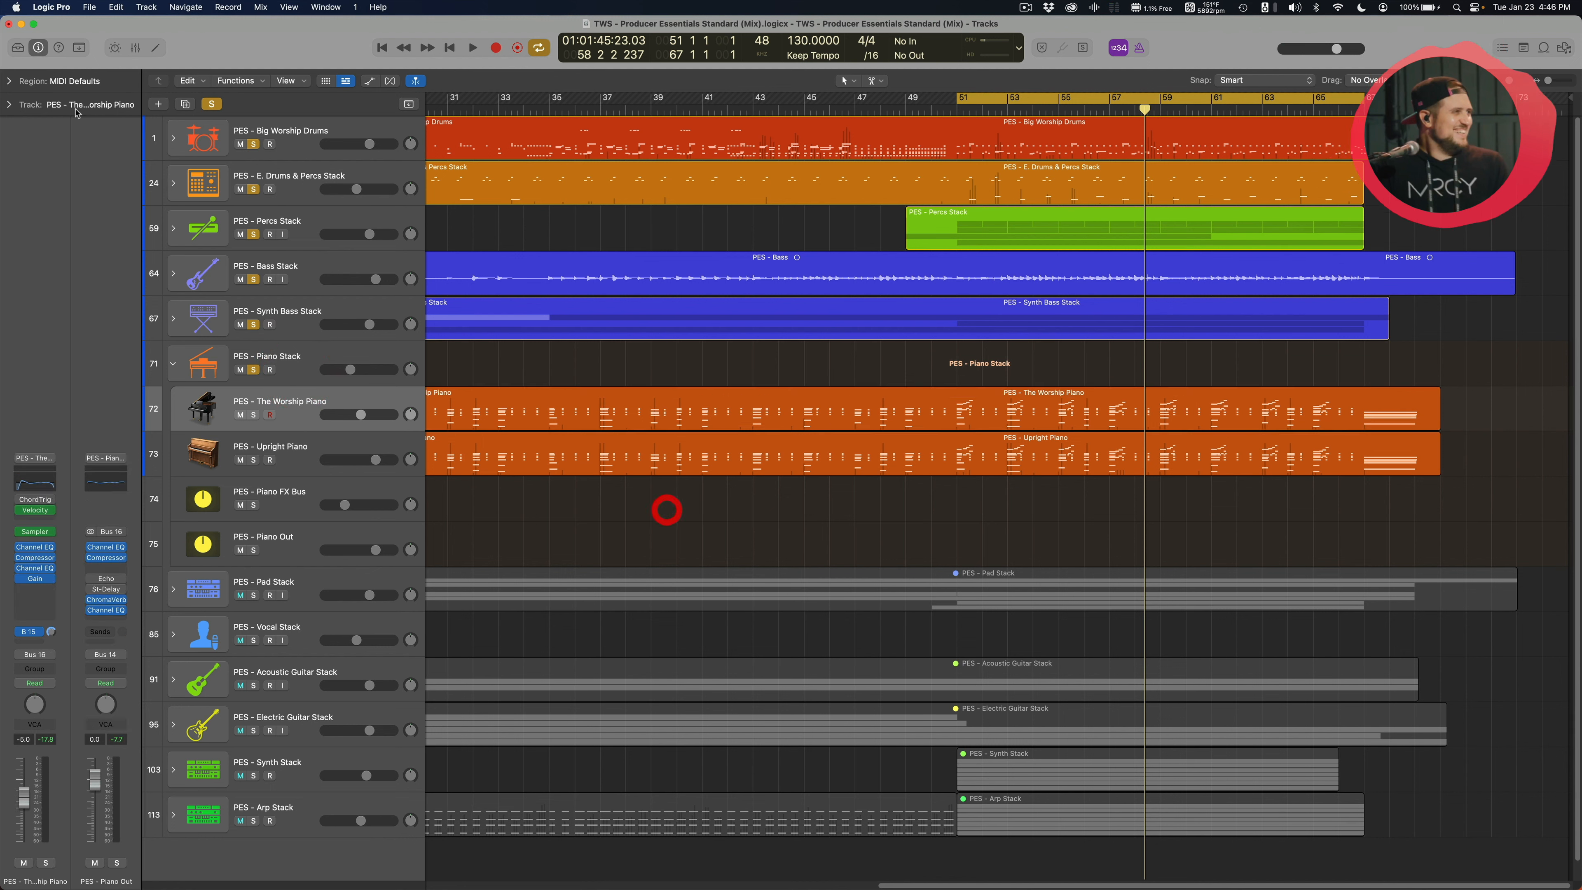
# Open the Library and browse the user patch collections around The Worship Piano's Pianos category
pyautogui.click(18, 48)
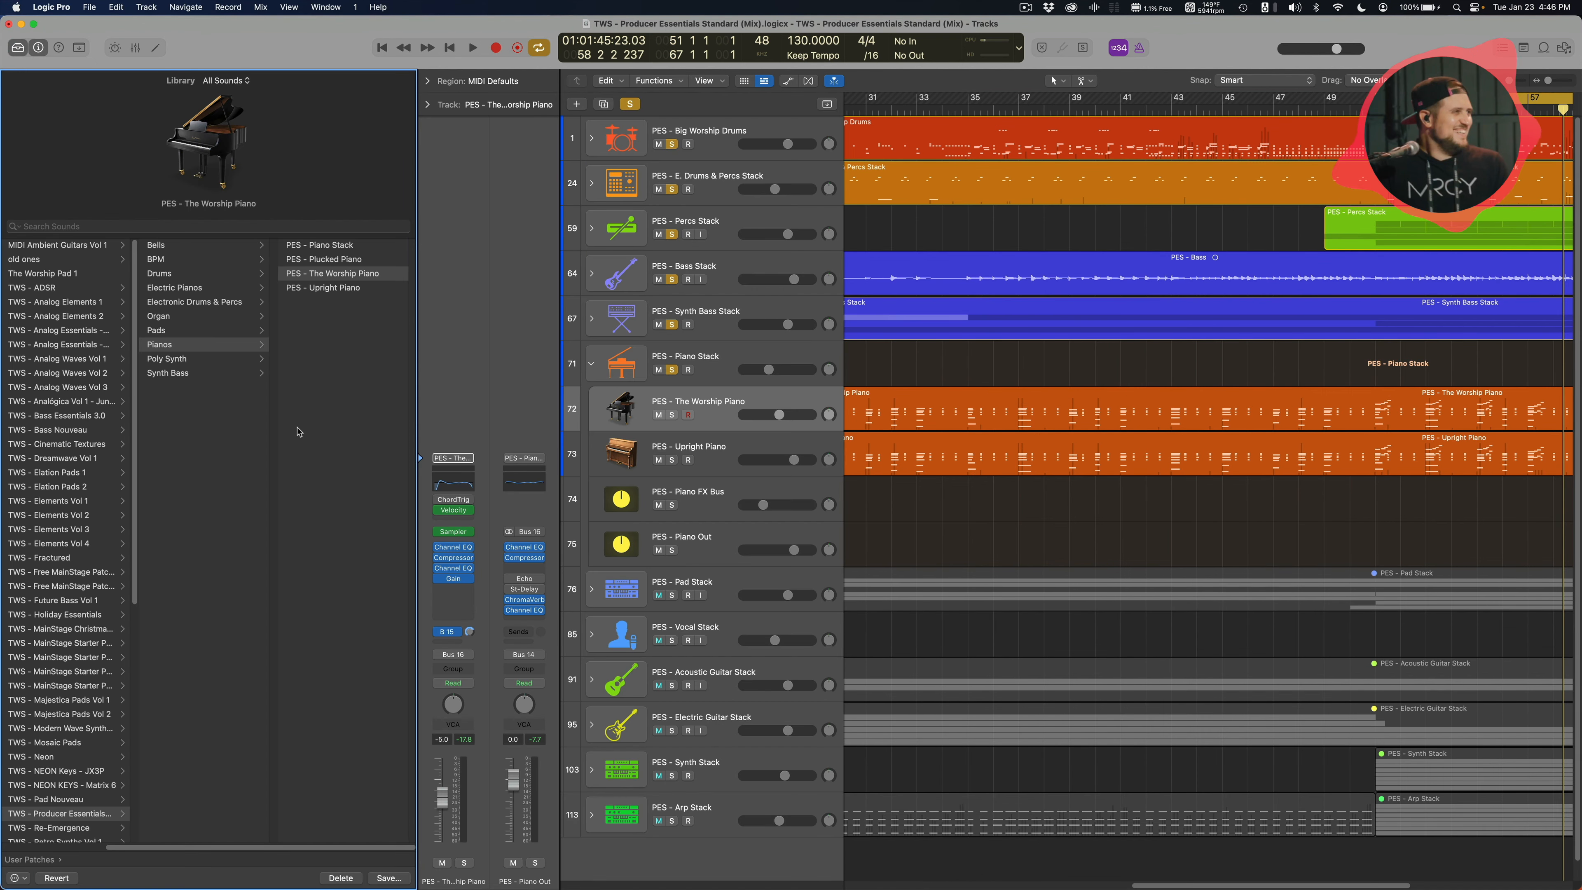
pyautogui.hscroll(-5, 205, 684)
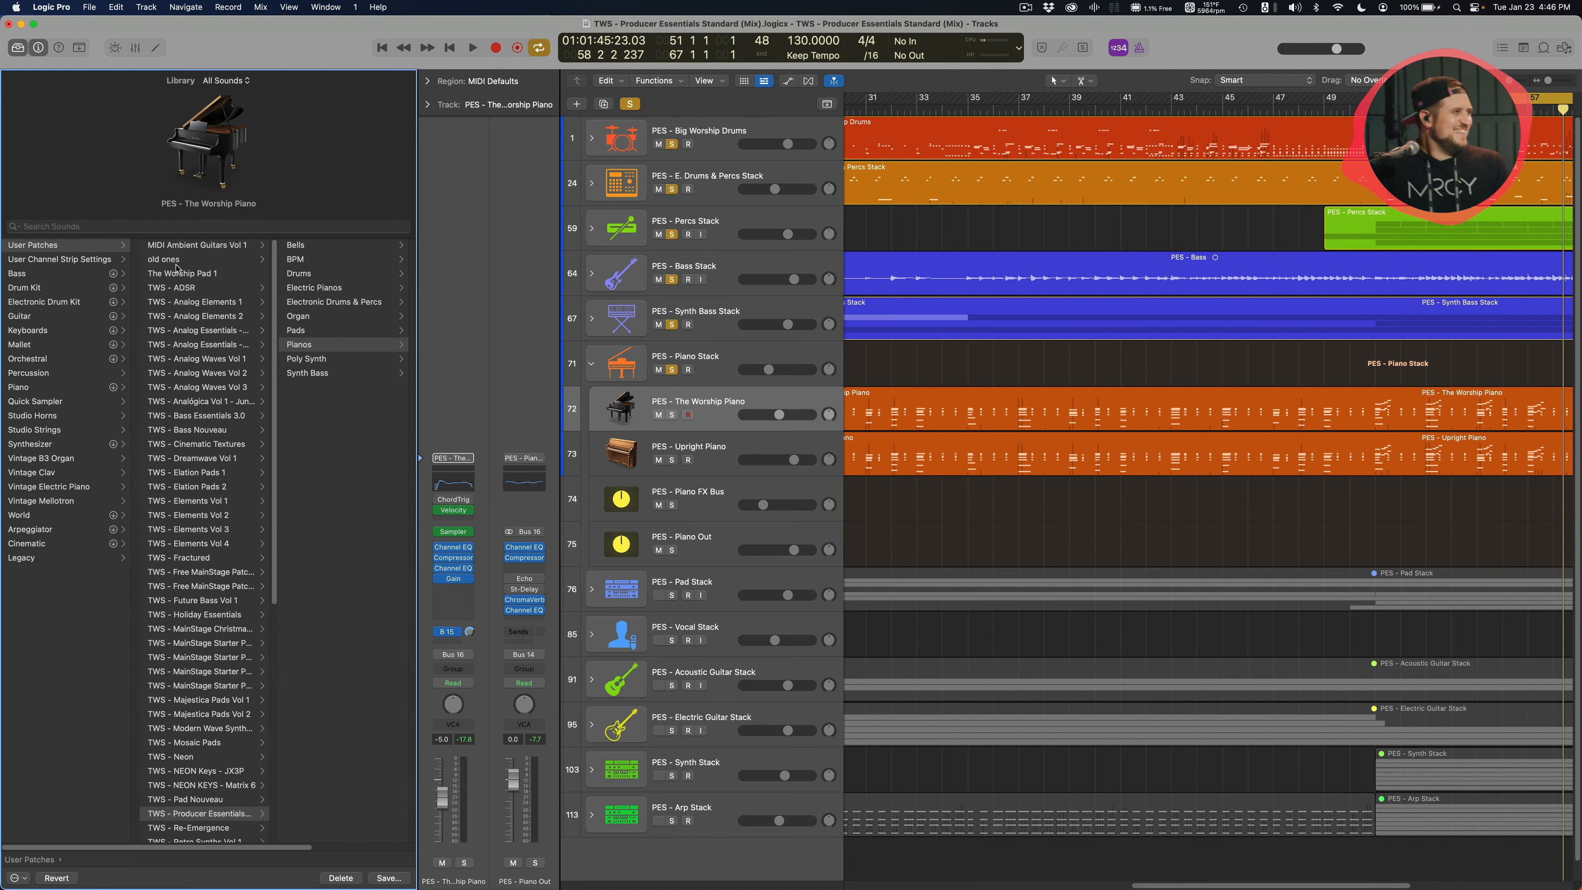
pyautogui.scroll(-10, 187, 405)
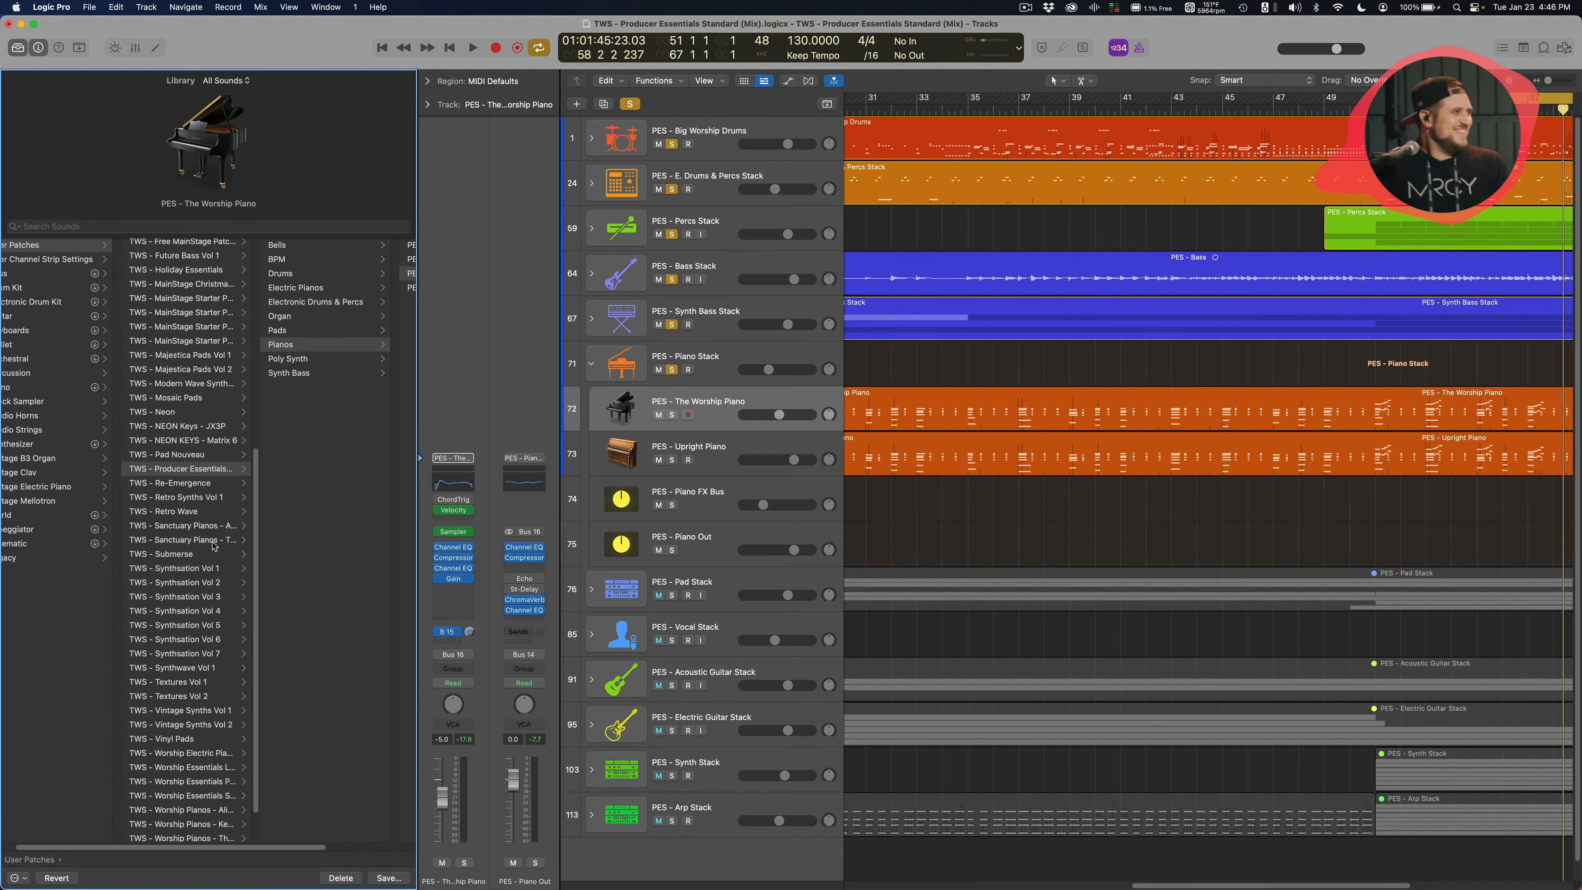
pyautogui.hscroll(5, 282, 490)
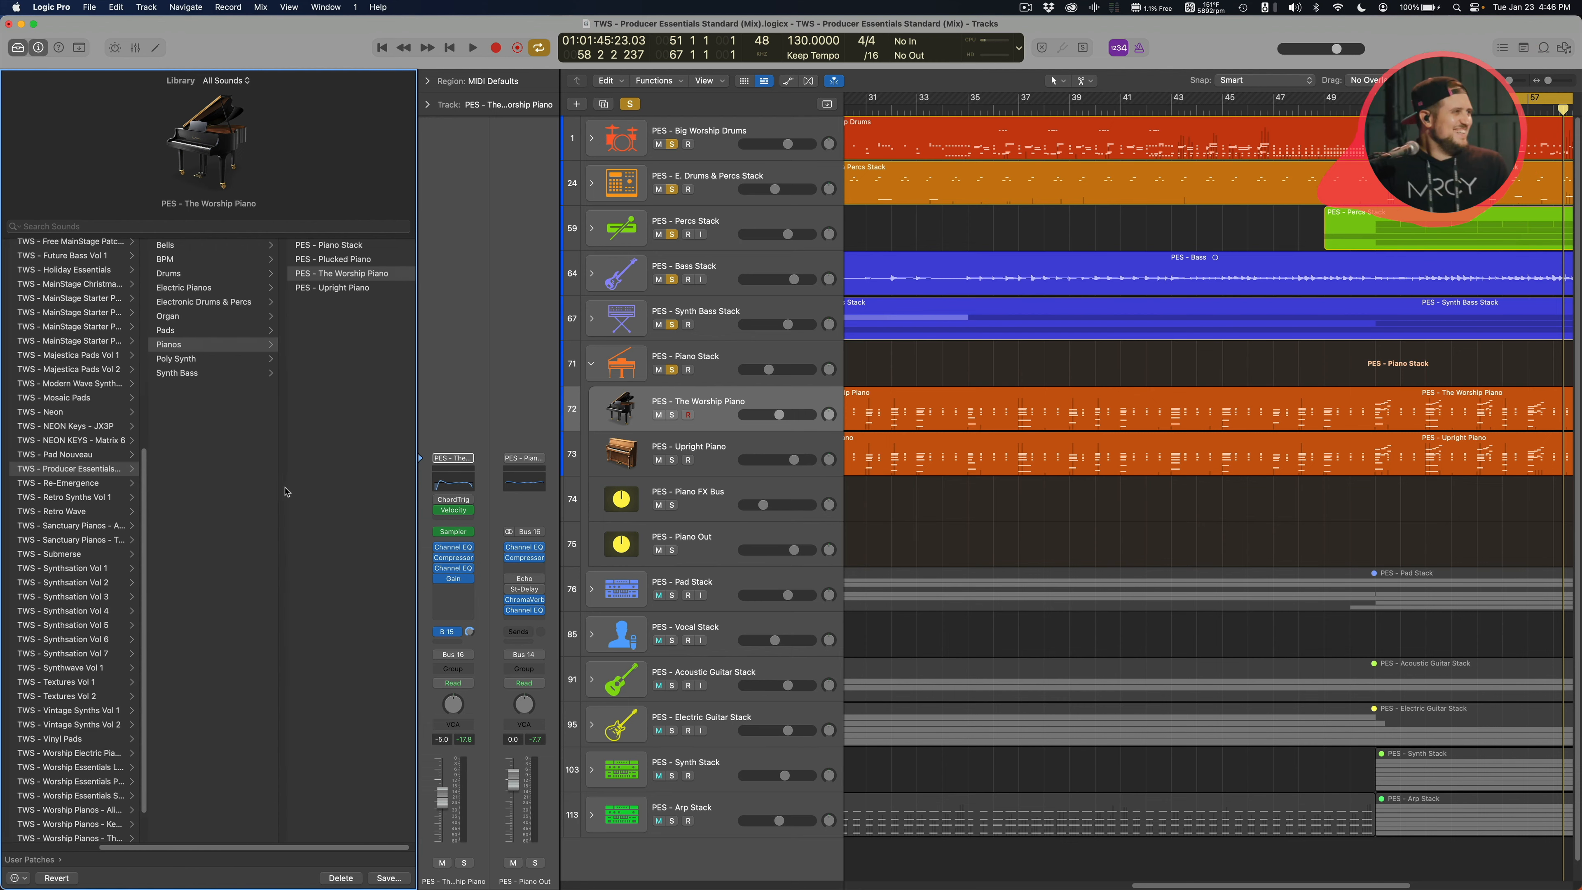
# Load the PES - Plucked Piano patch on the Upright Piano track and play it with the track soloed
pyautogui.click(724, 403)
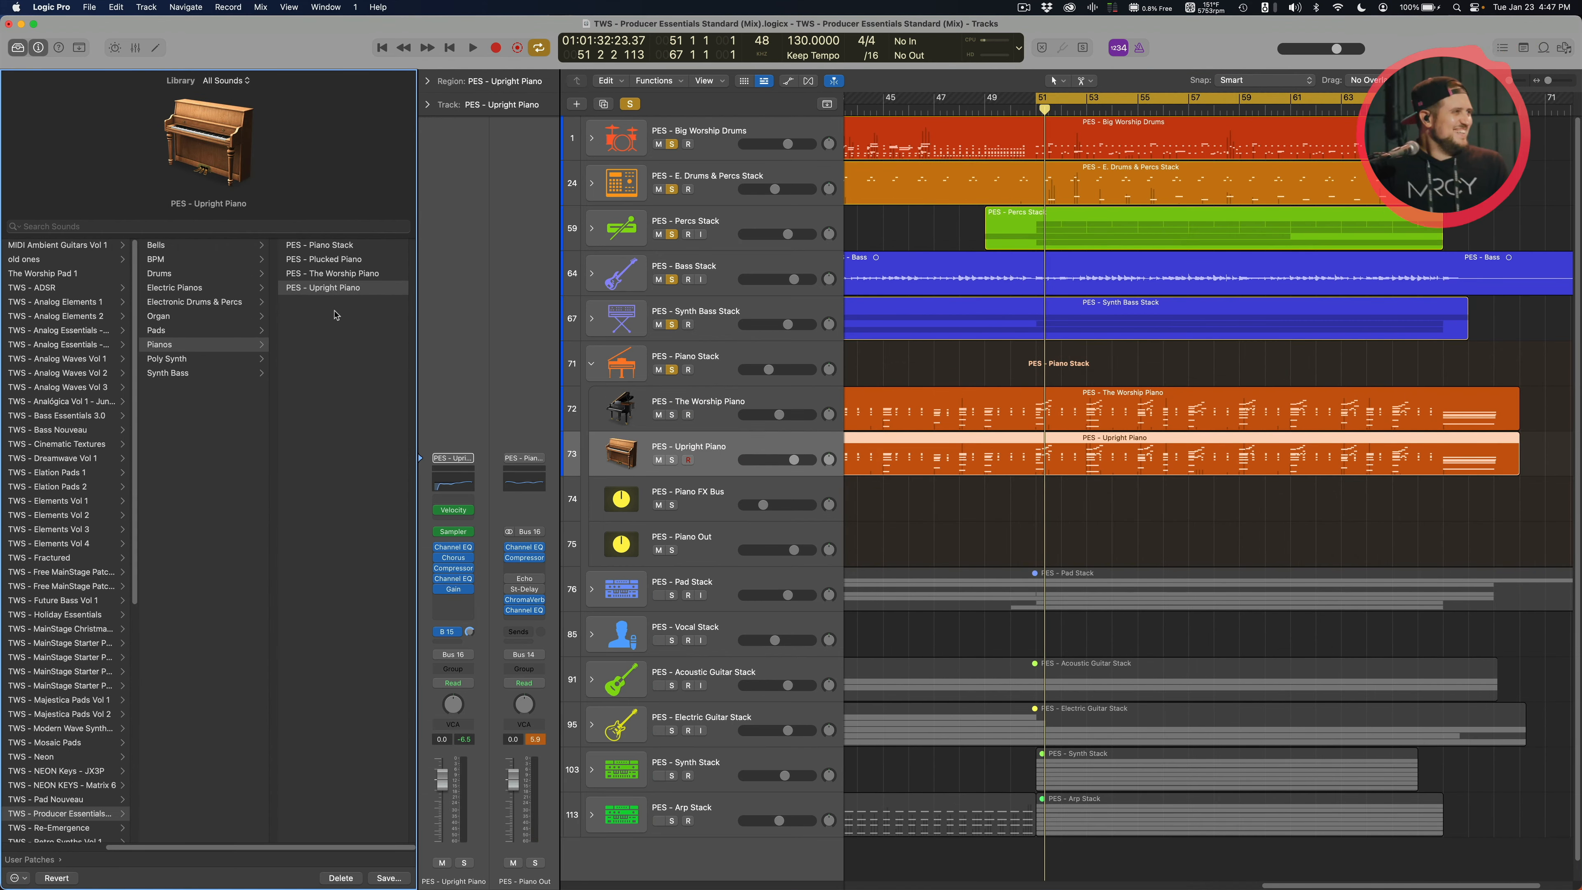
pyautogui.click(340, 260)
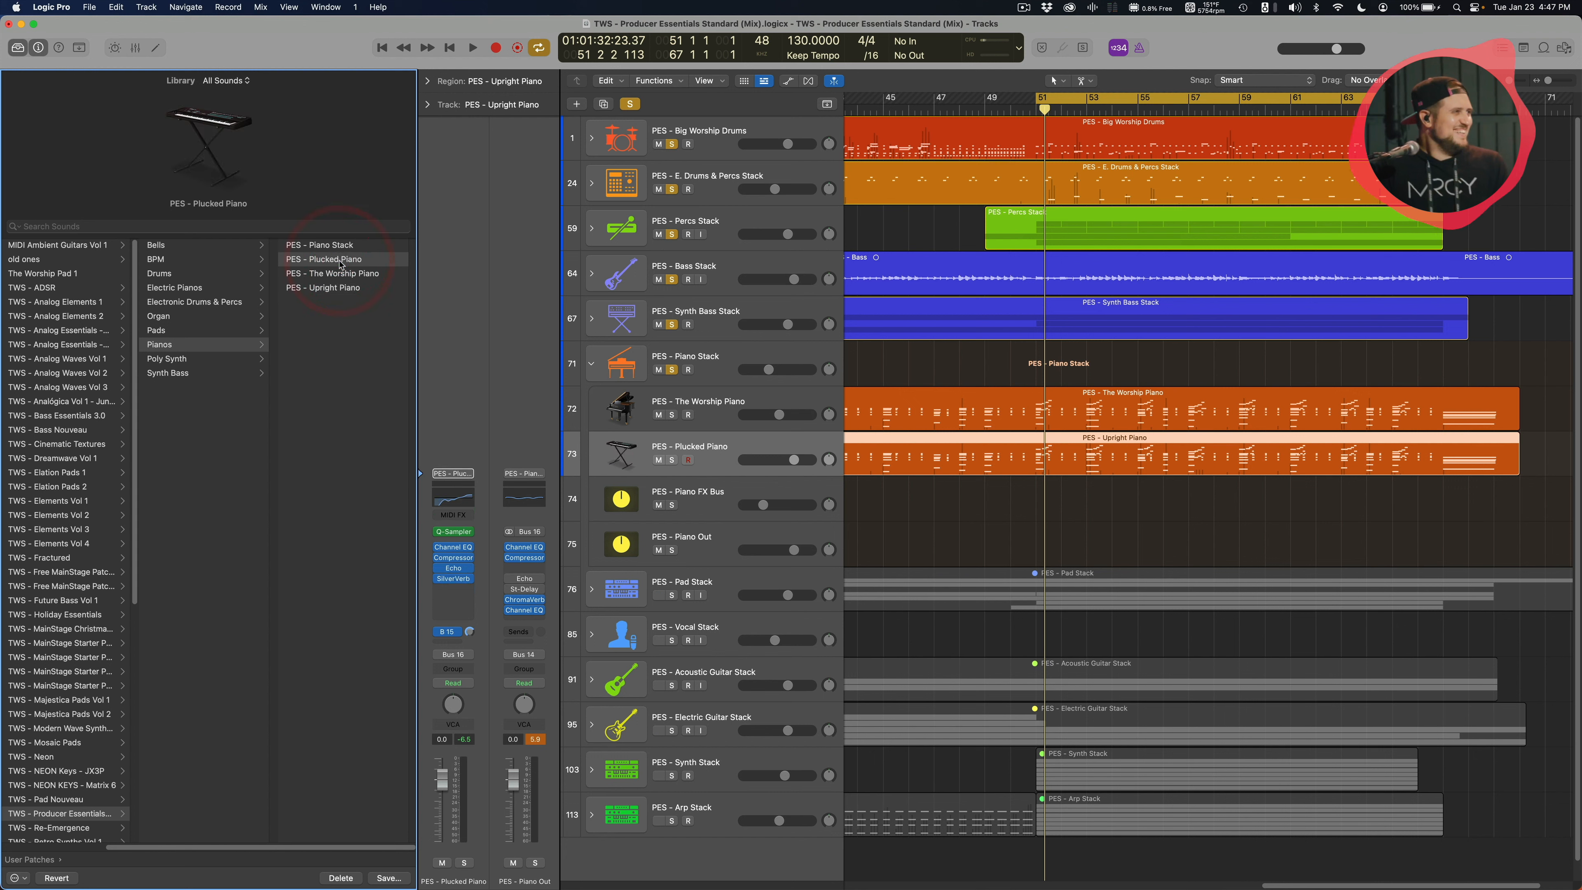
pyautogui.click(672, 459)
pyautogui.press('space')
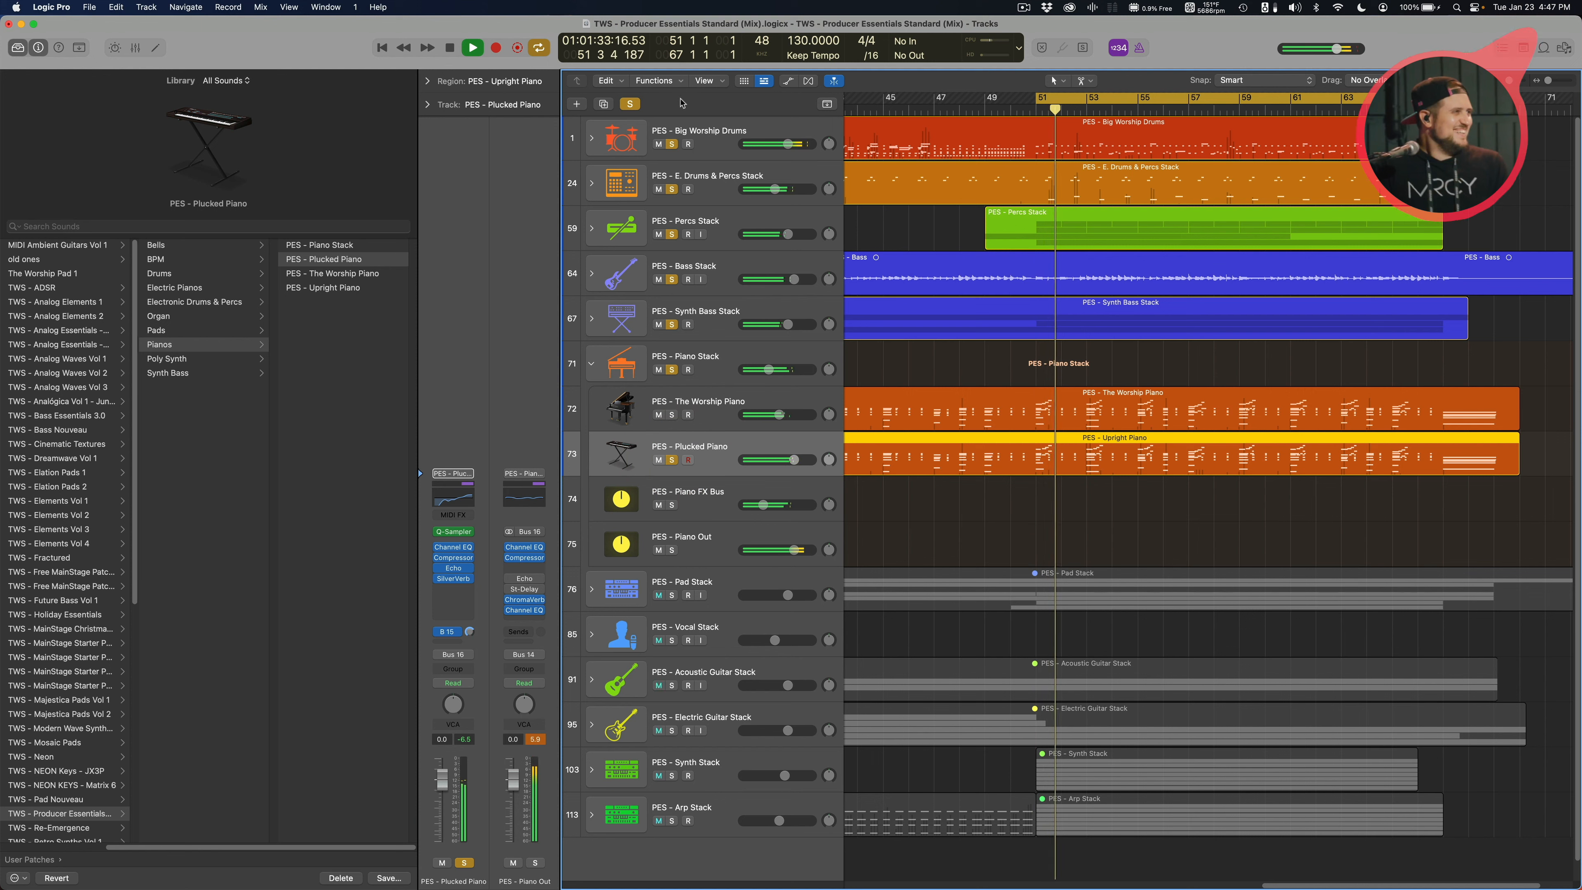
# Solo only the Plucked Piano track, lower its volume to -2.9 dB, and clear the solo
pyautogui.click(630, 103)
pyautogui.click(672, 460)
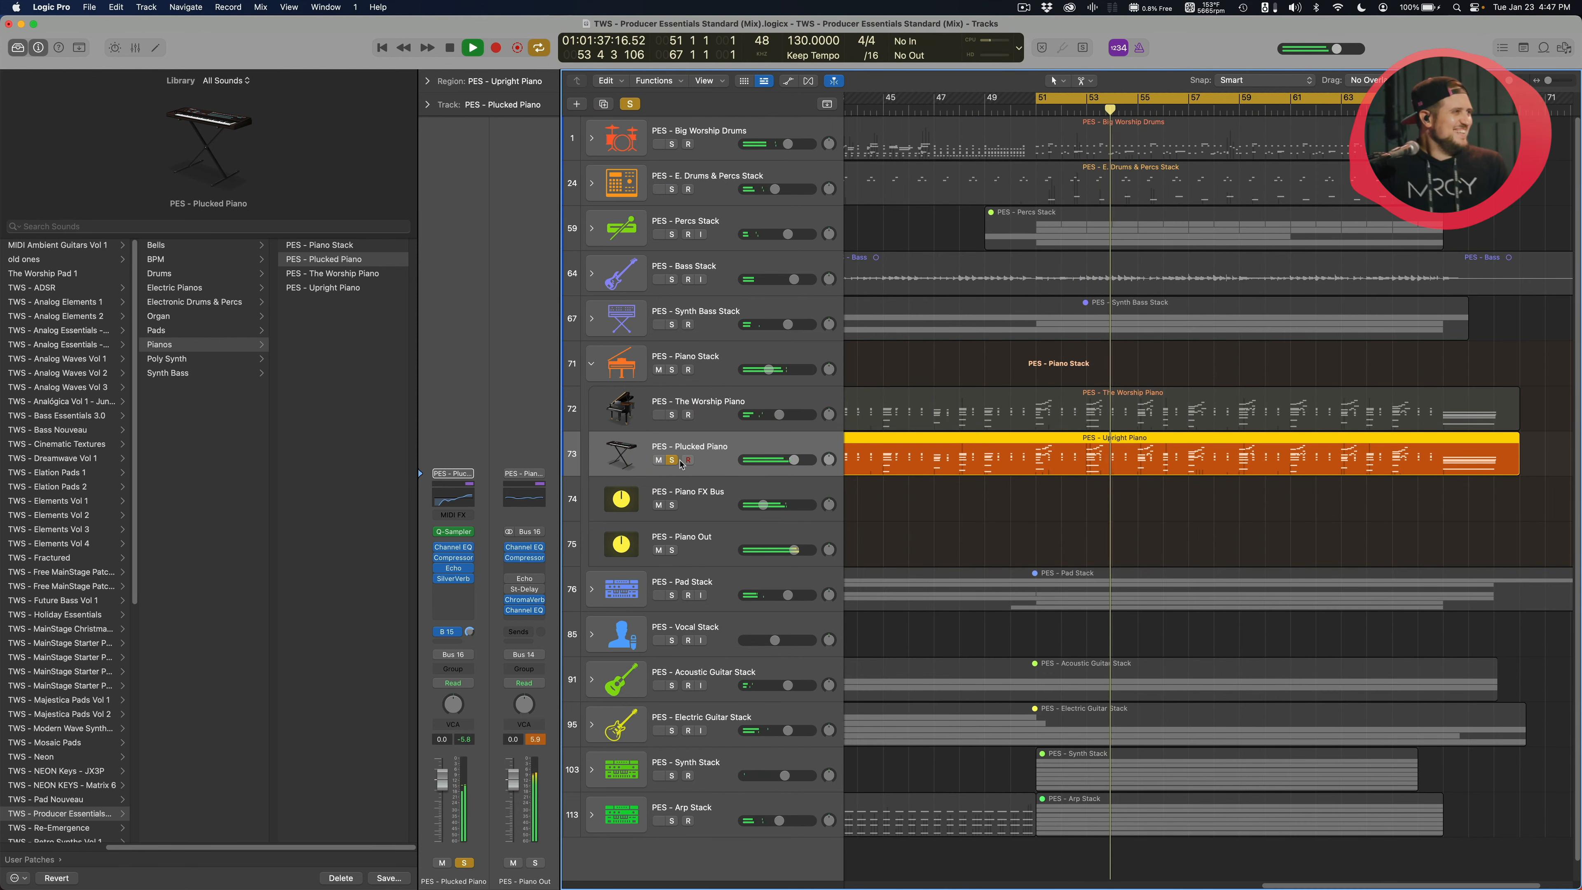
pyautogui.click(795, 460)
pyautogui.click(671, 460)
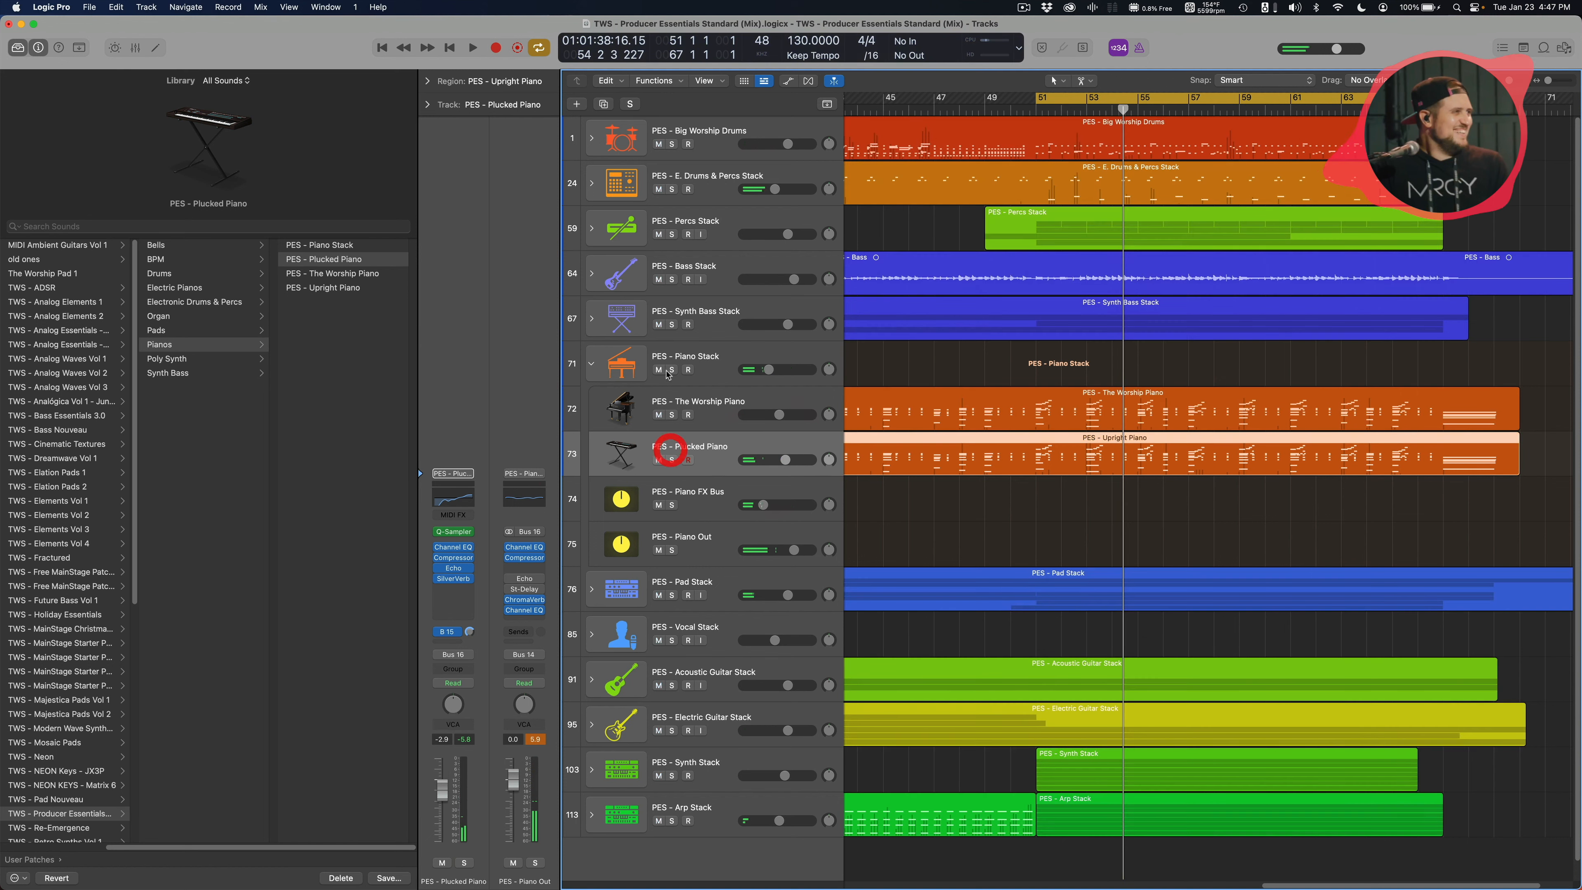
# Lower the Plucked Piano track's volume to about -5.6 dB while auditioning the soloed Piano Stack, and clear the solo
pyautogui.click(672, 370)
pyautogui.press('space')
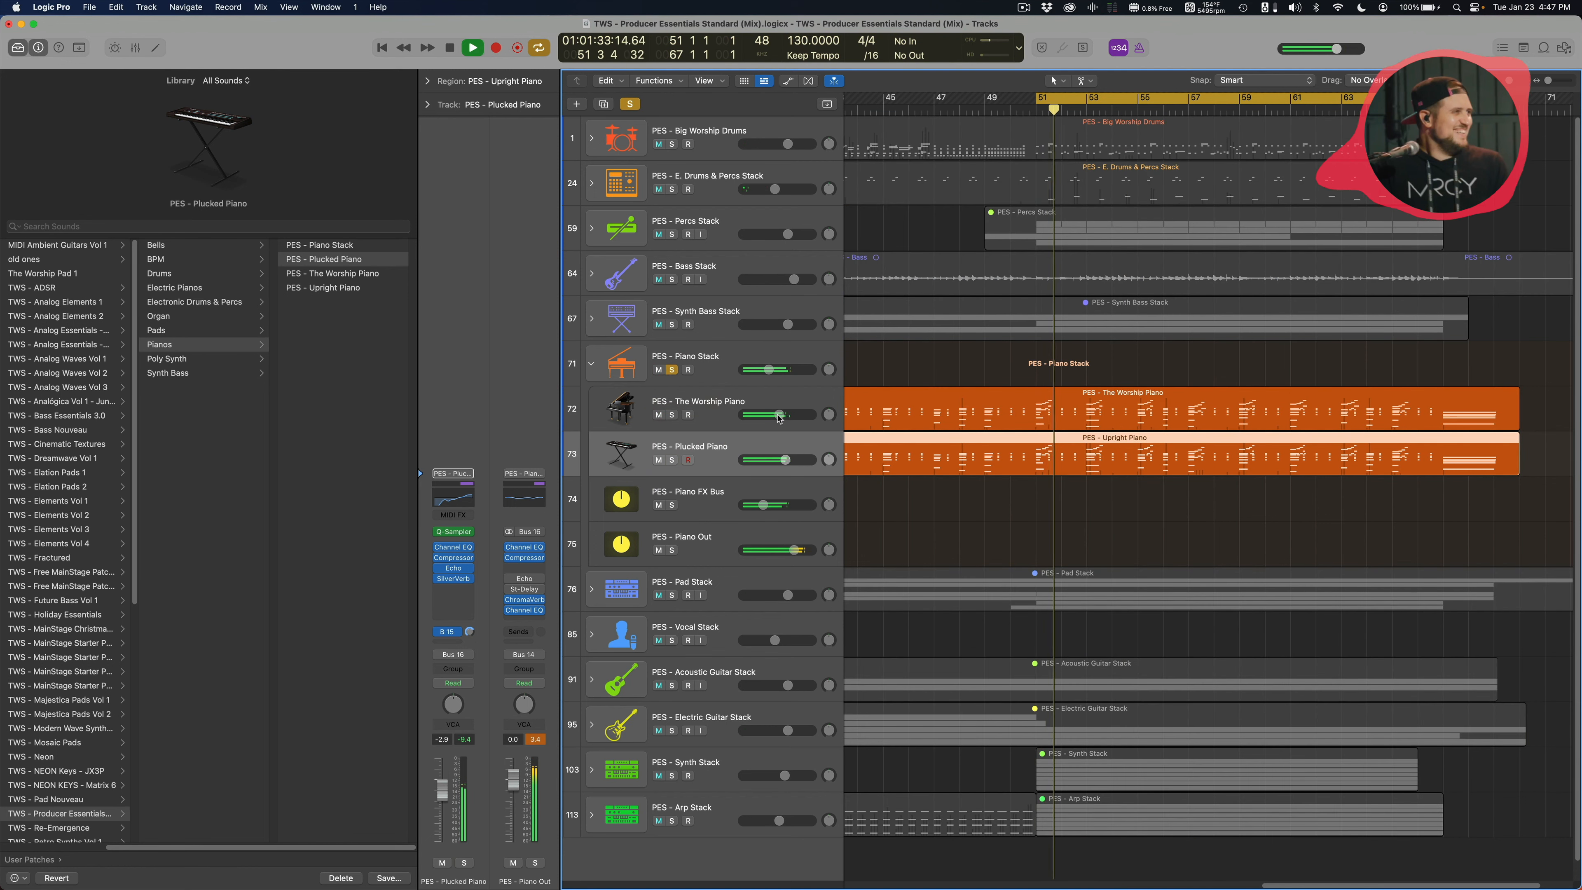
pyautogui.moveTo(784, 414); pyautogui.dragTo(777, 460)
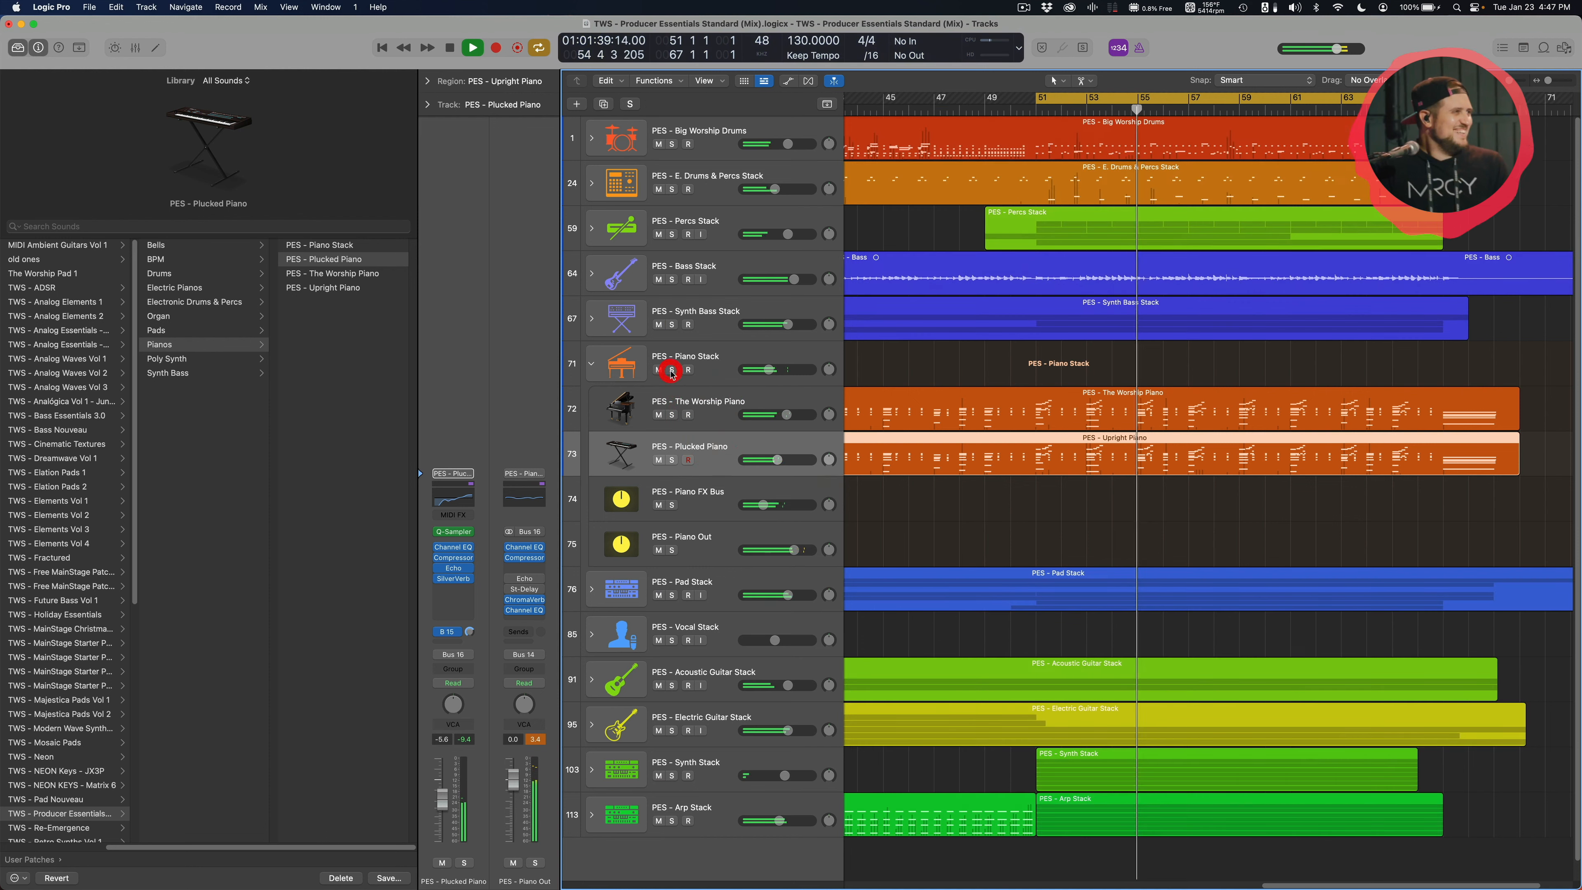
pyautogui.click(672, 369)
# Collapse the Piano Stack, close the Library and expand the Pad Stack to show its tracks
pyautogui.click(594, 365)
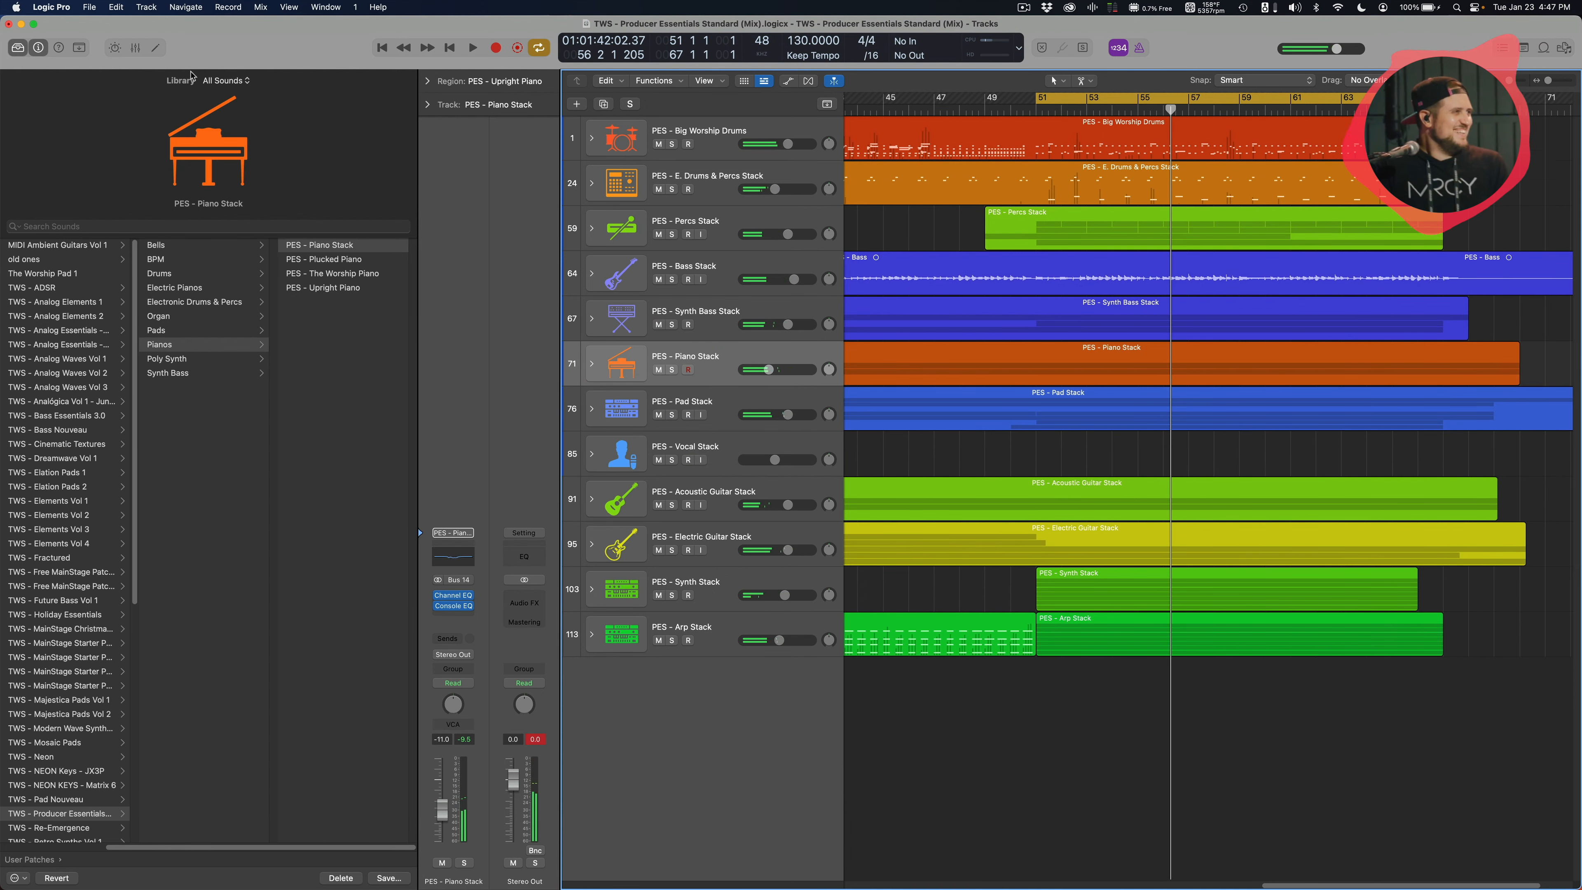
pyautogui.click(18, 48)
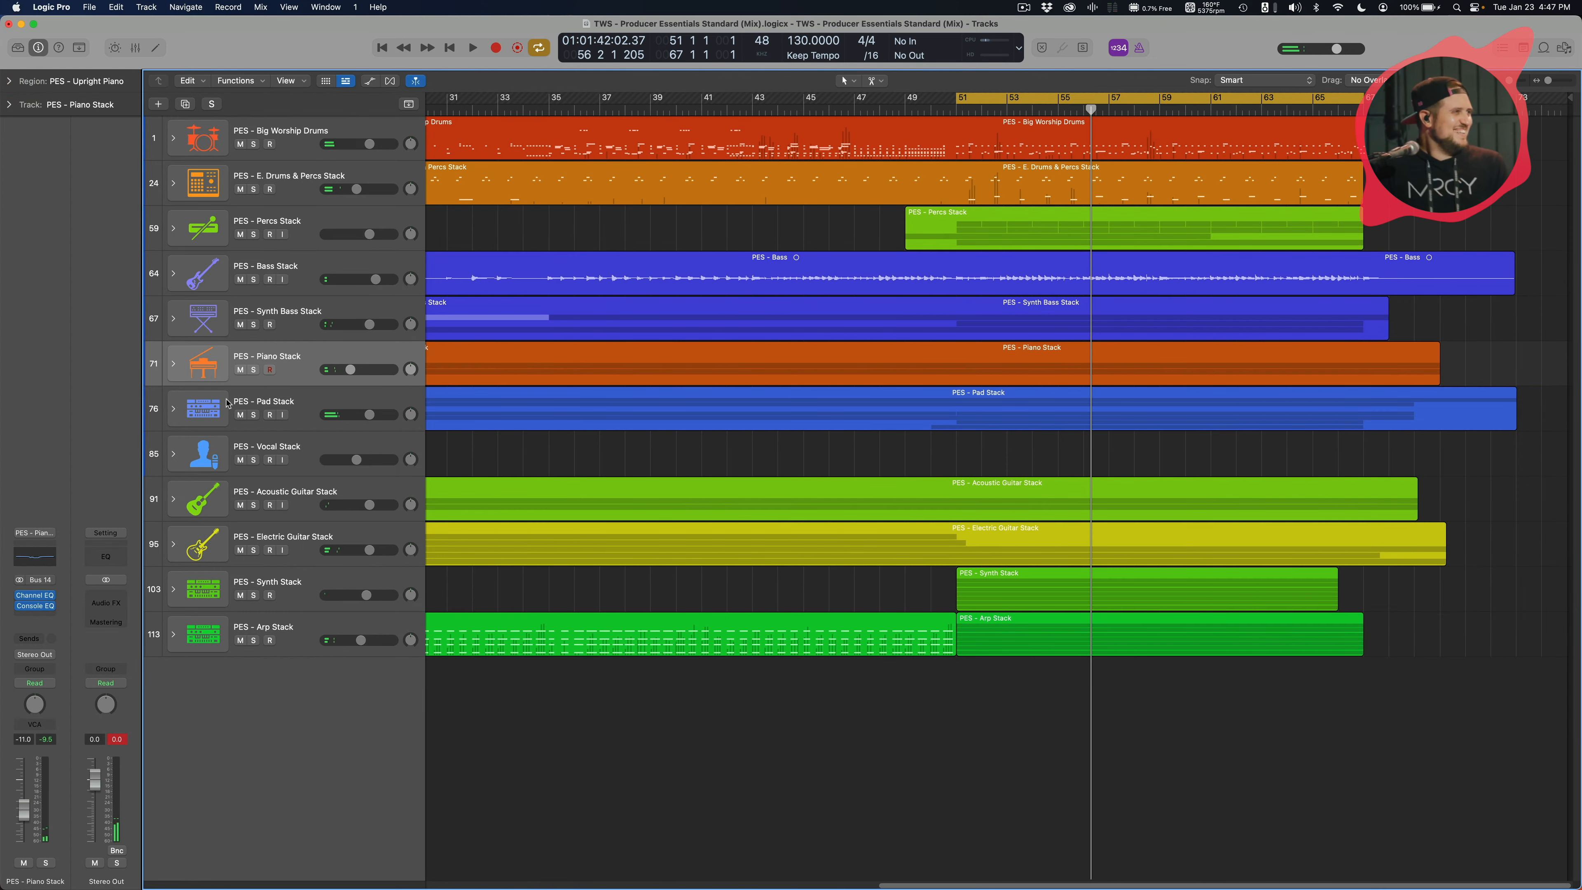
pyautogui.click(174, 408)
pyautogui.scroll(-1, 722, 596)
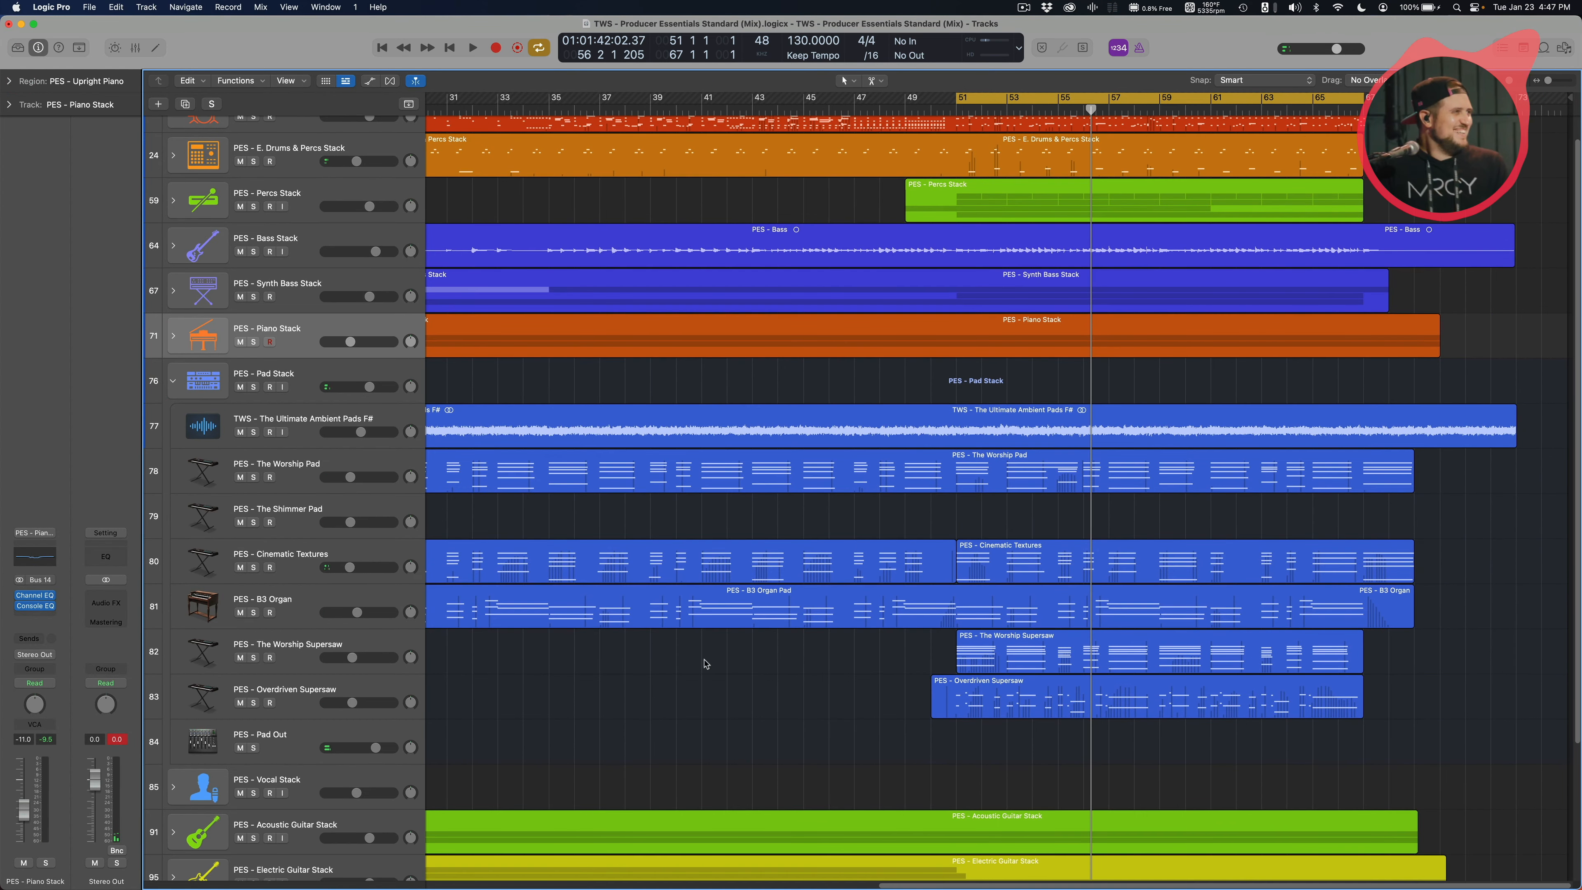
# Select the TWS - The Ultimate Ambient Pads F# track in the Pad Stack and deselect its region
pyautogui.click(290, 425)
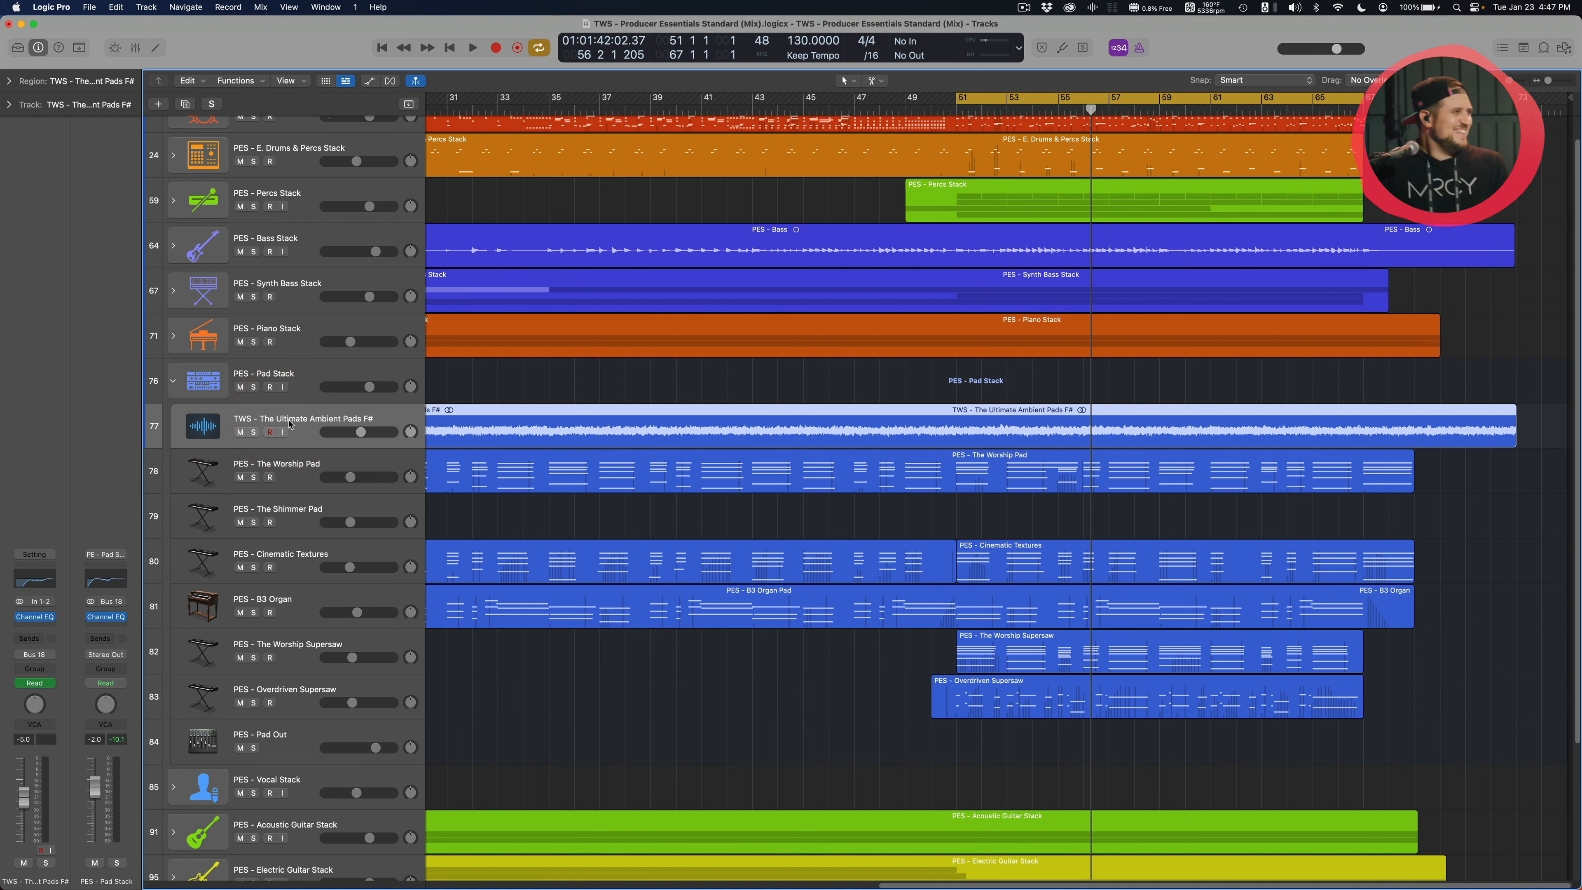
pyautogui.click(453, 392)
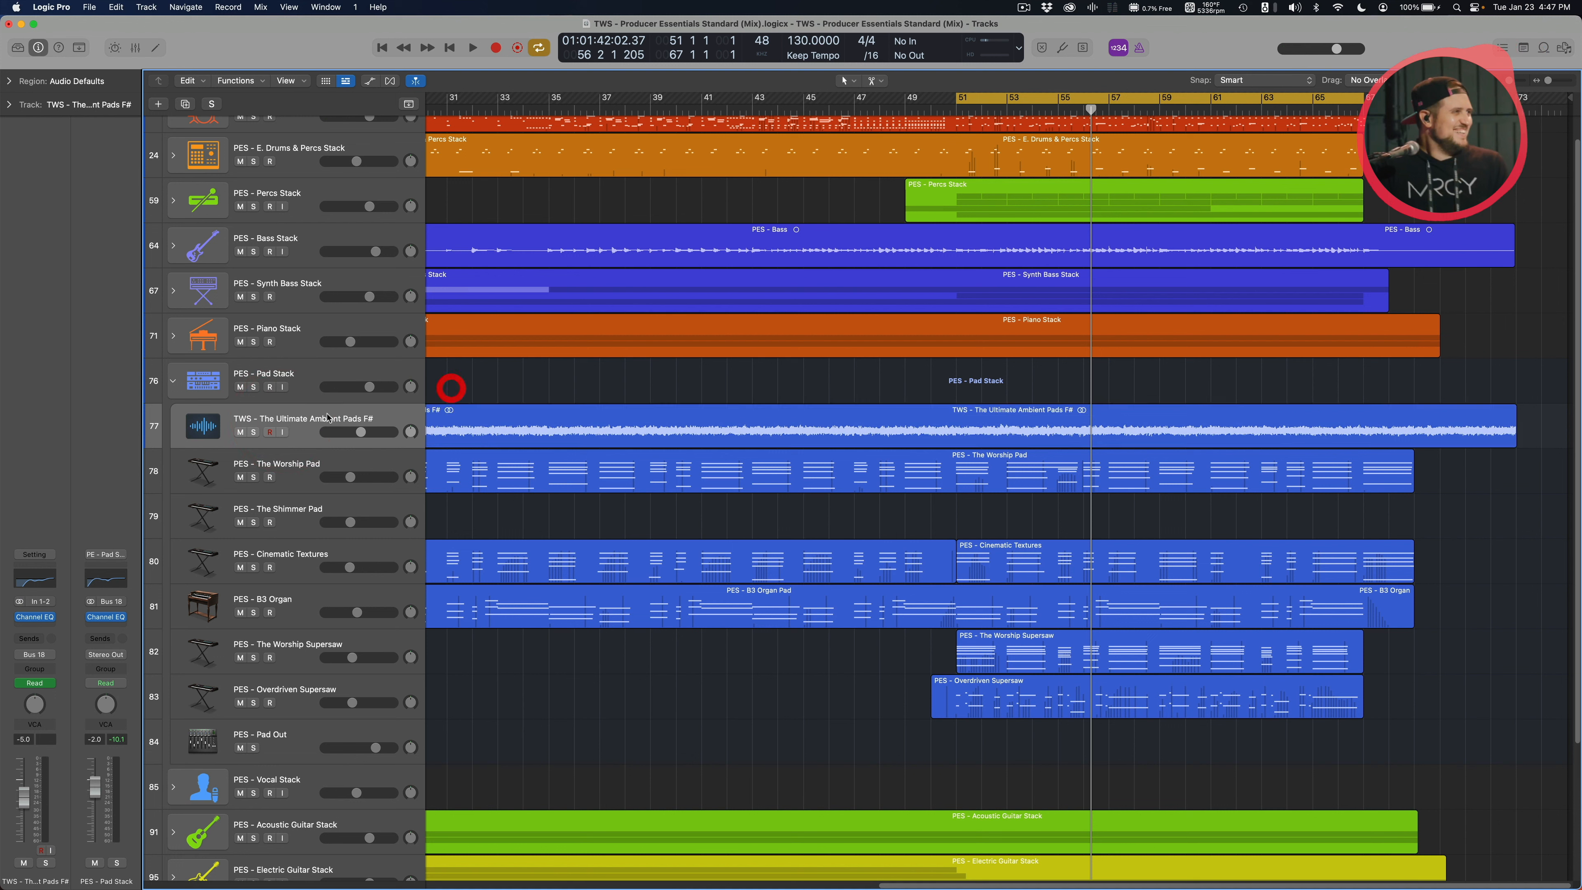
pyautogui.click(475, 397)
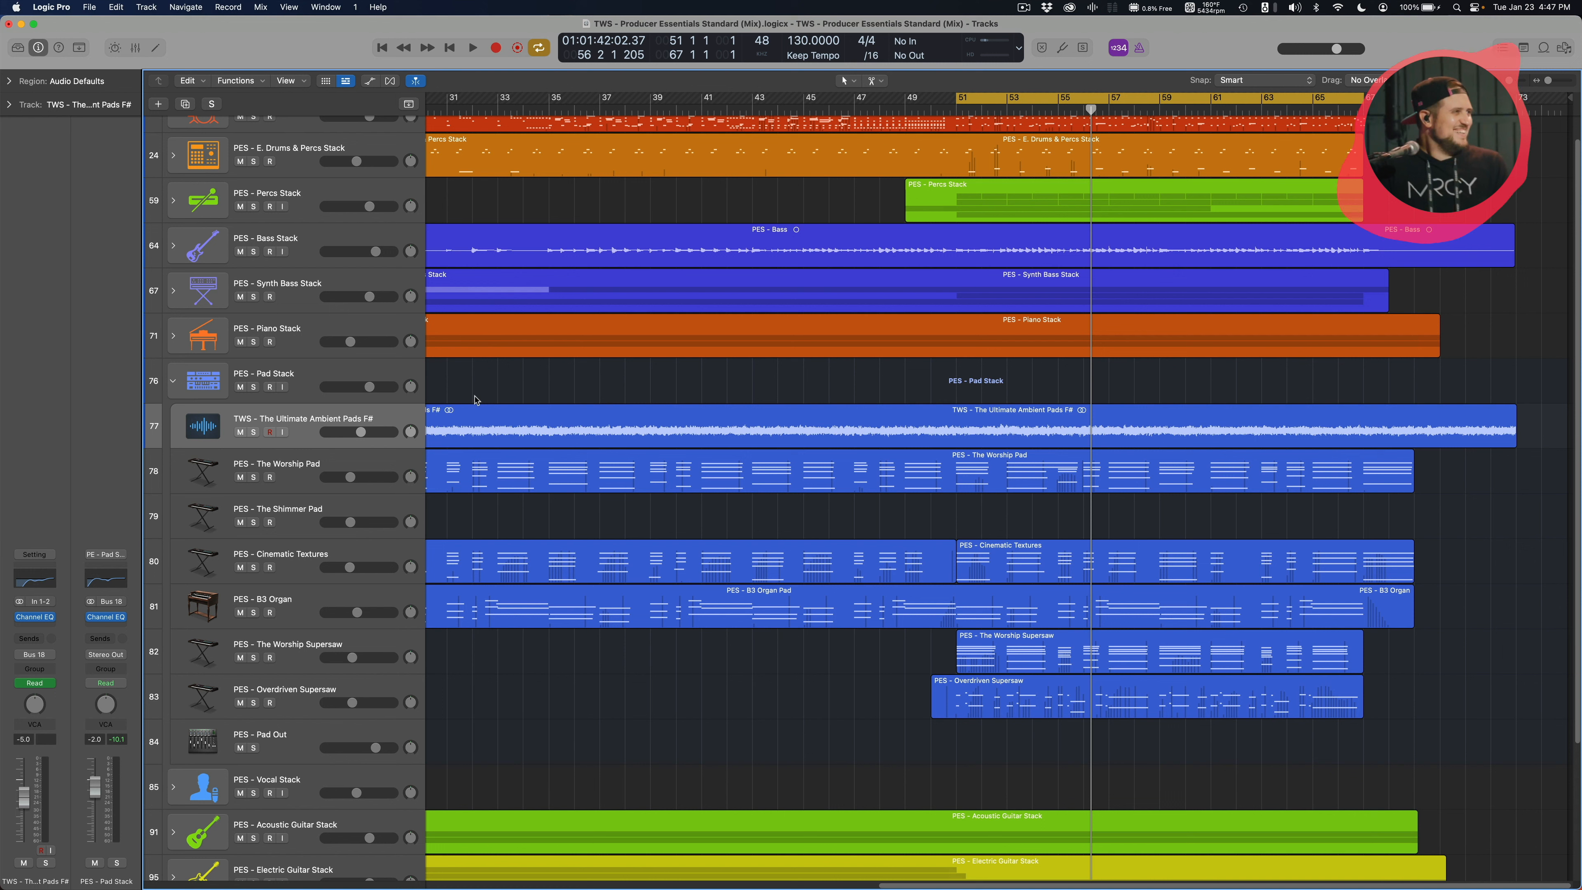
pyautogui.click(474, 399)
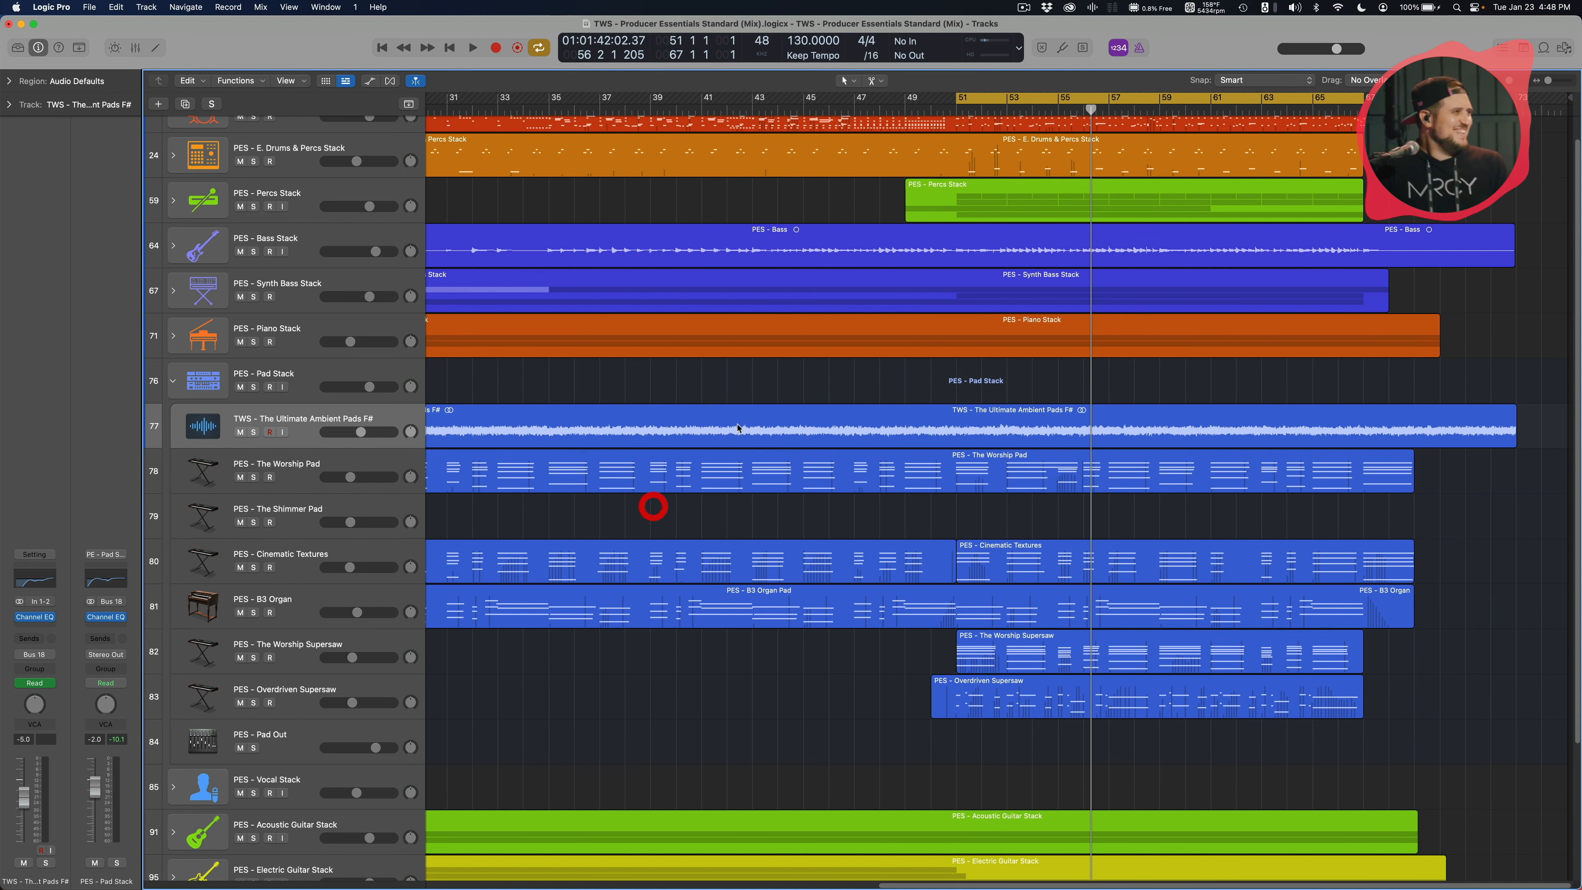
# Play The Ultimate Ambient Pads F# track in solo from bar 51 and clear its solo
pyautogui.scroll(-5, 750, 428)
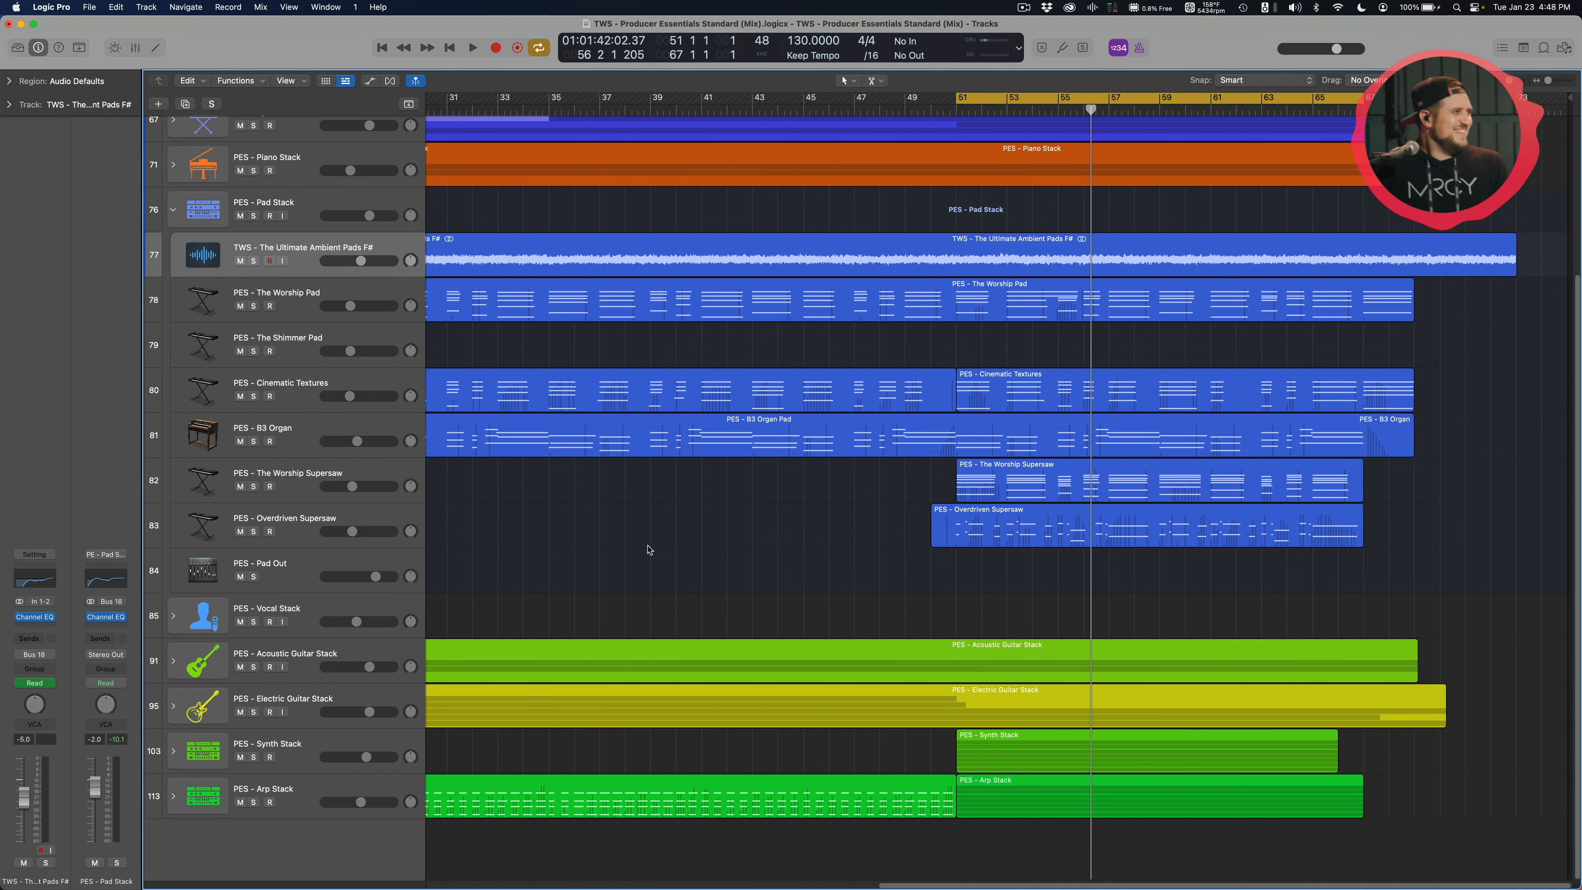
pyautogui.click(956, 110)
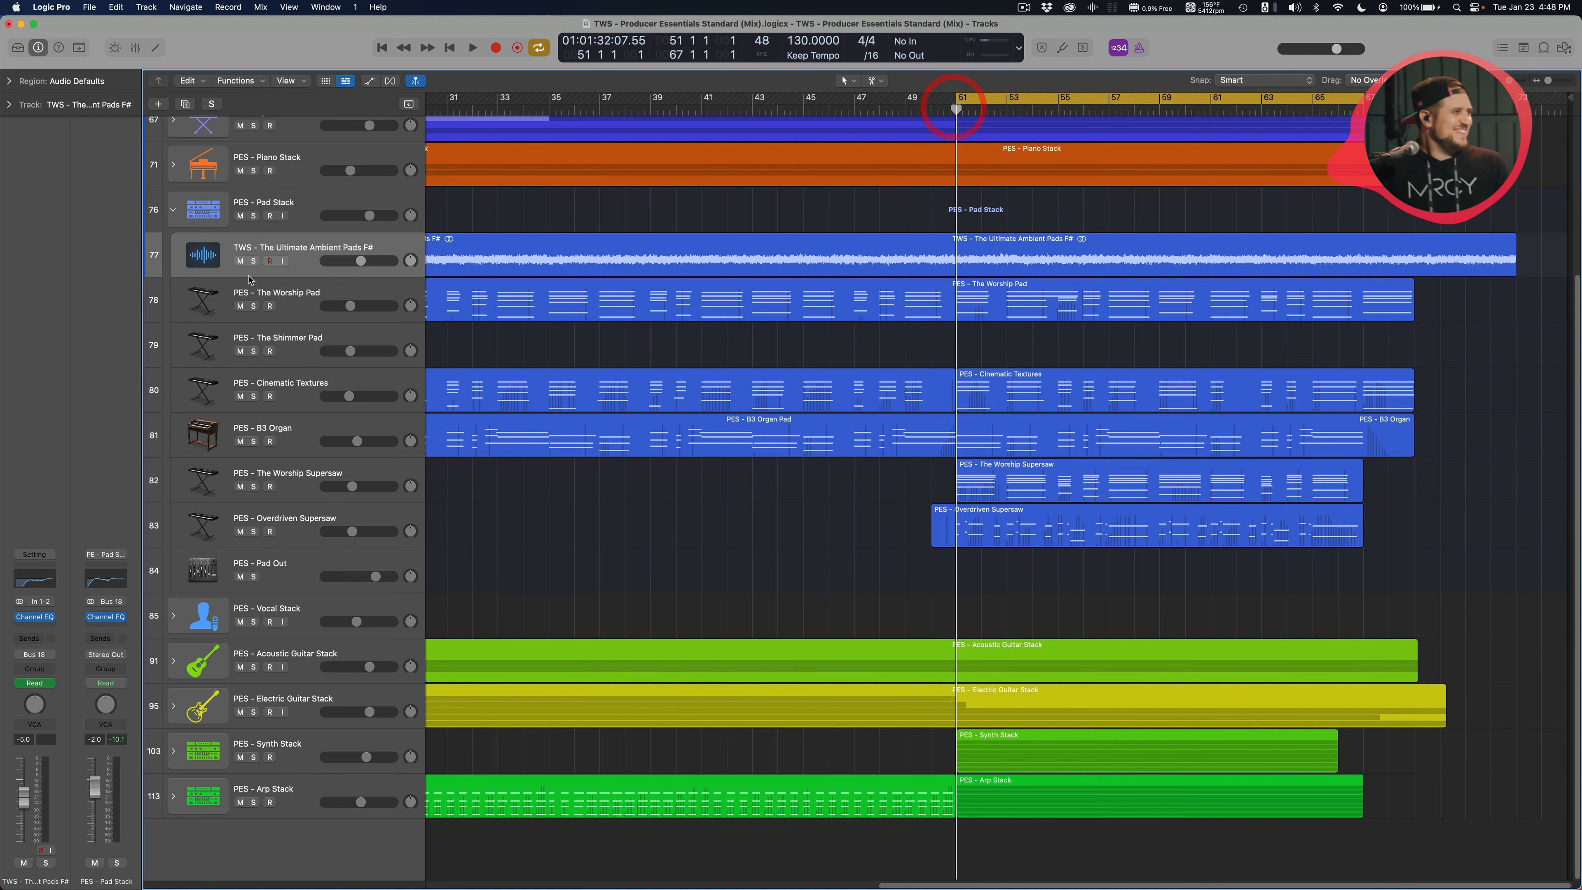
pyautogui.click(253, 261)
pyautogui.press('space')
pyautogui.click(253, 262)
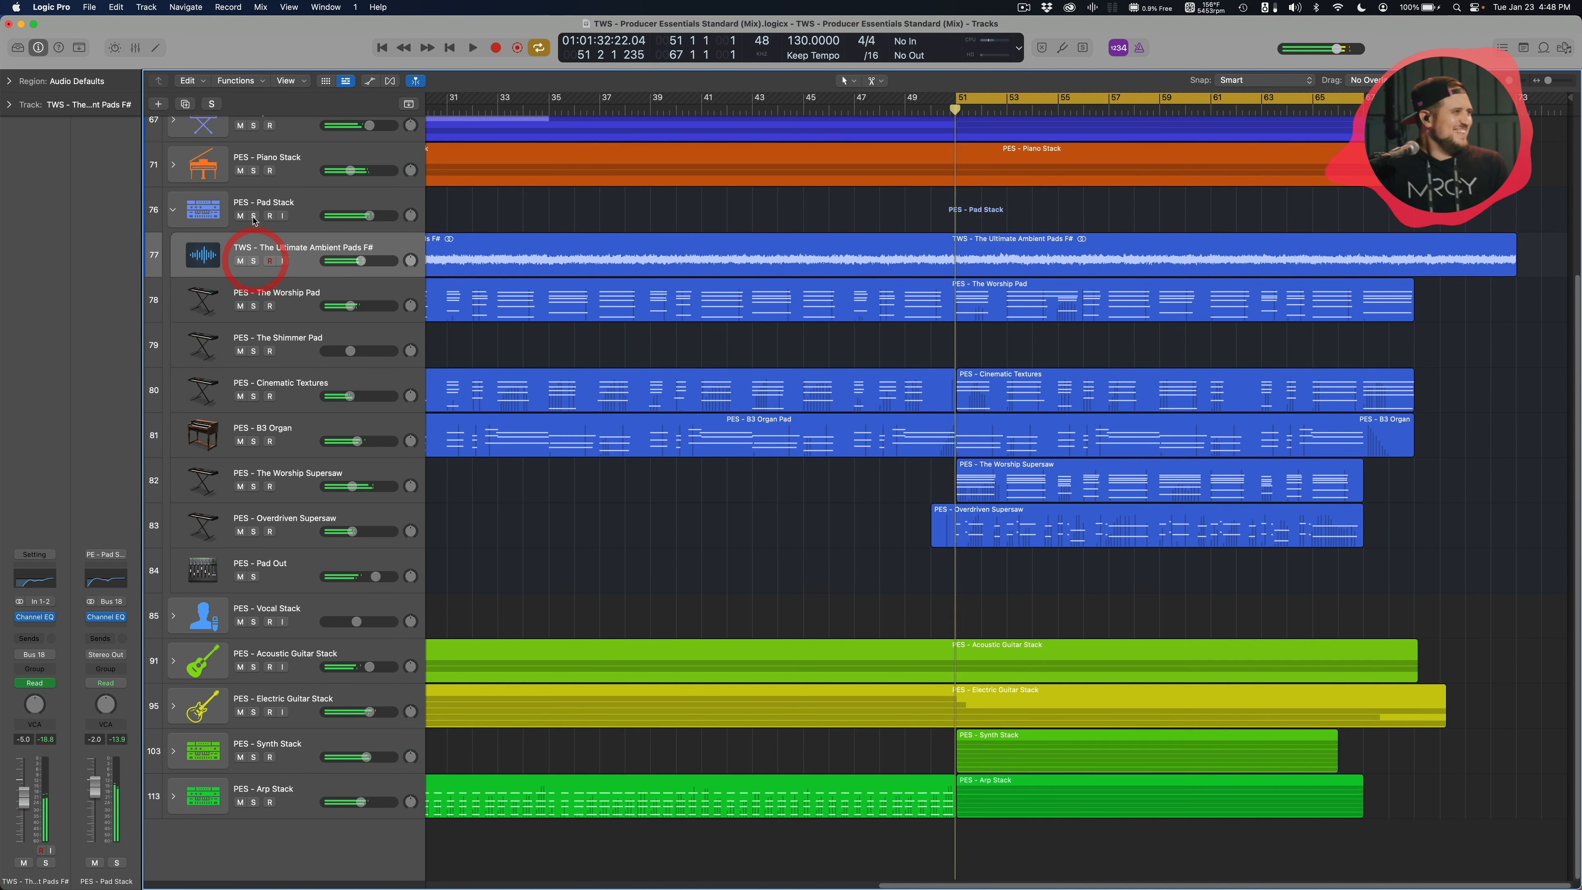
# Play the soloed Pad Stack from bar 51, and audition The Ultimate Ambient Pads F# and The Worship Pad tracks in solo
pyautogui.click(253, 215)
pyautogui.press('space')
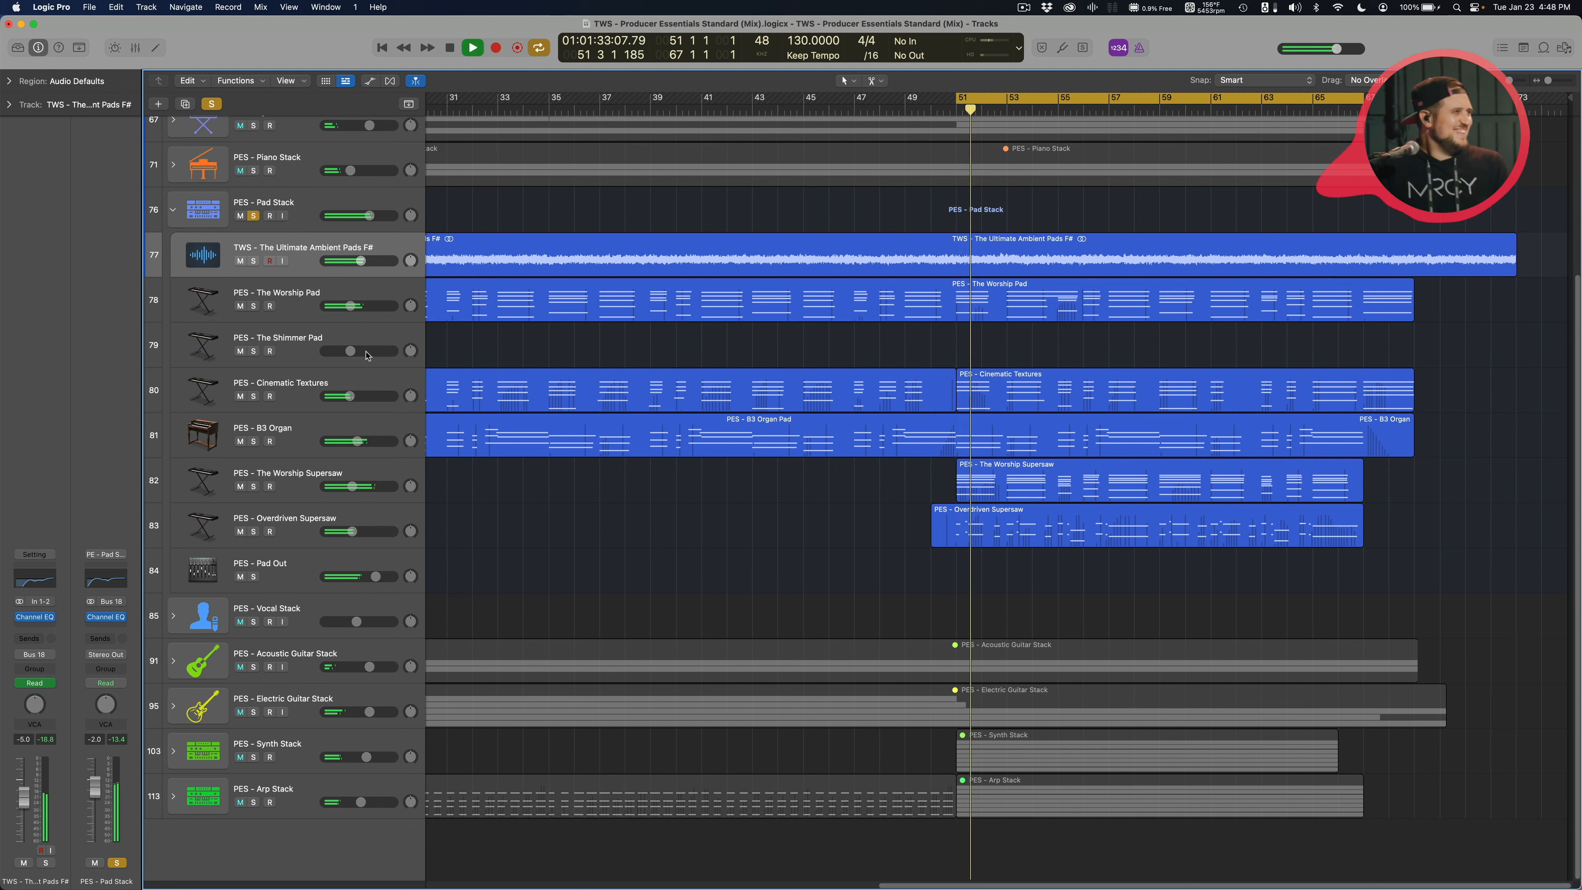
pyautogui.click(253, 215)
pyautogui.click(253, 262)
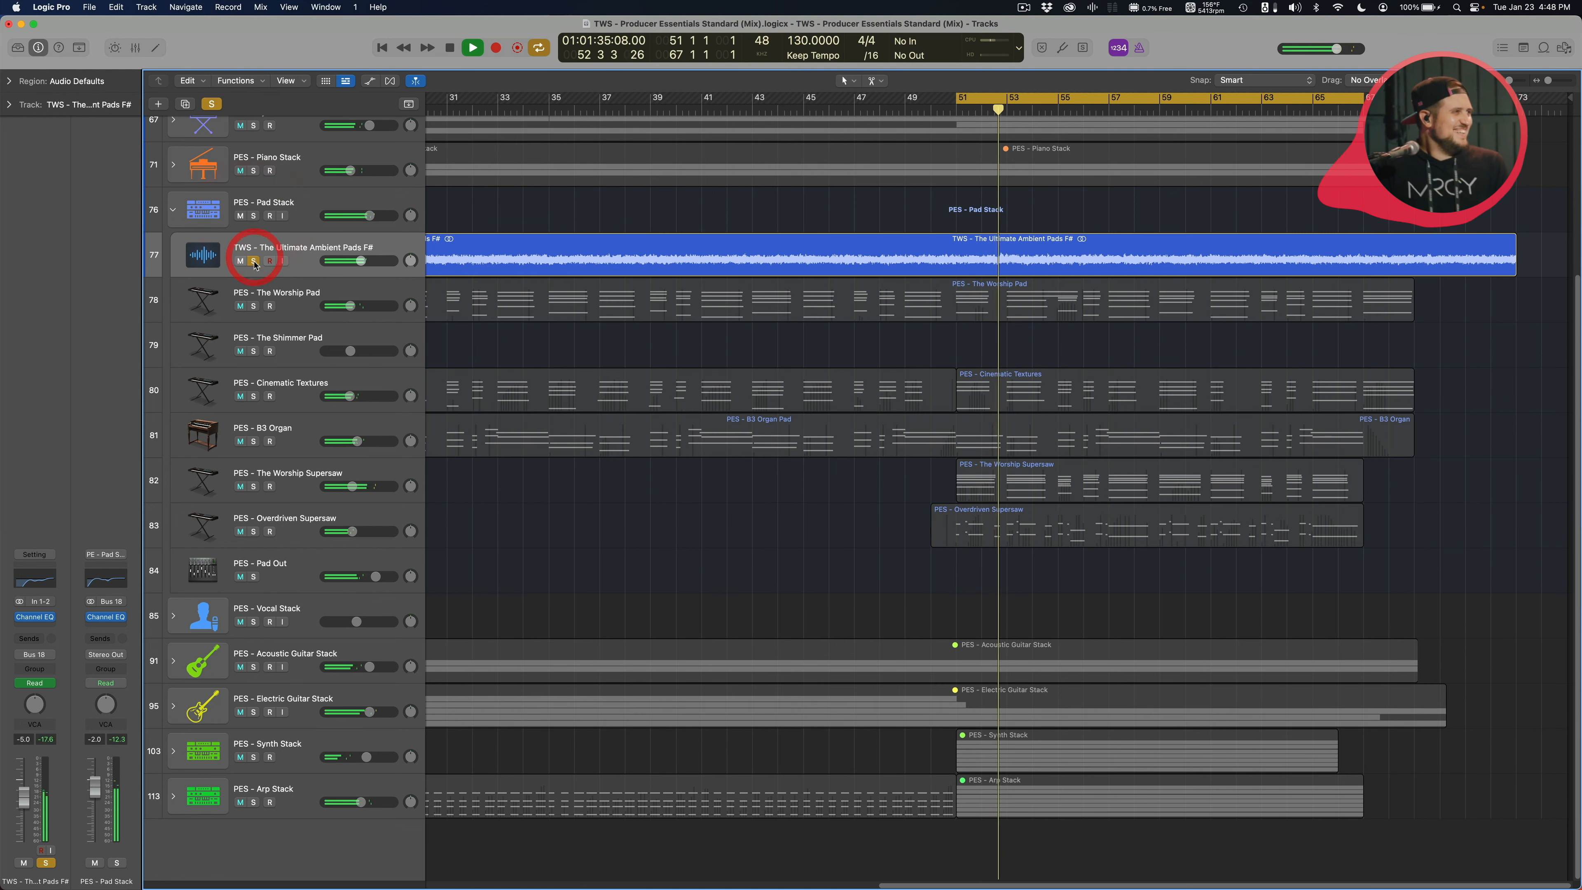
pyautogui.click(253, 306)
pyautogui.click(253, 261)
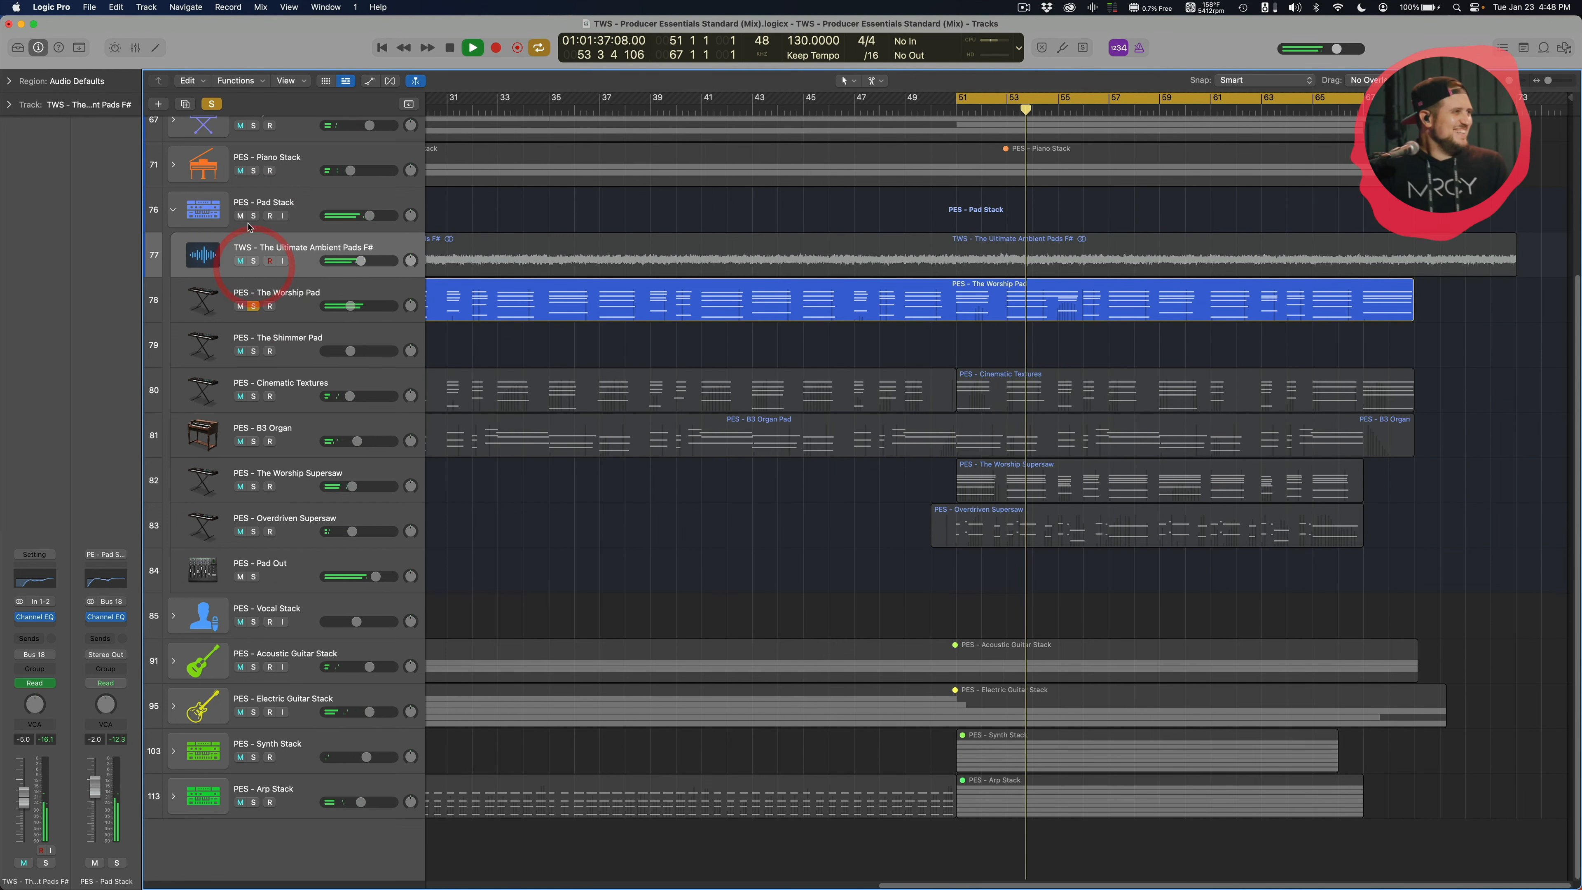
pyautogui.click(253, 306)
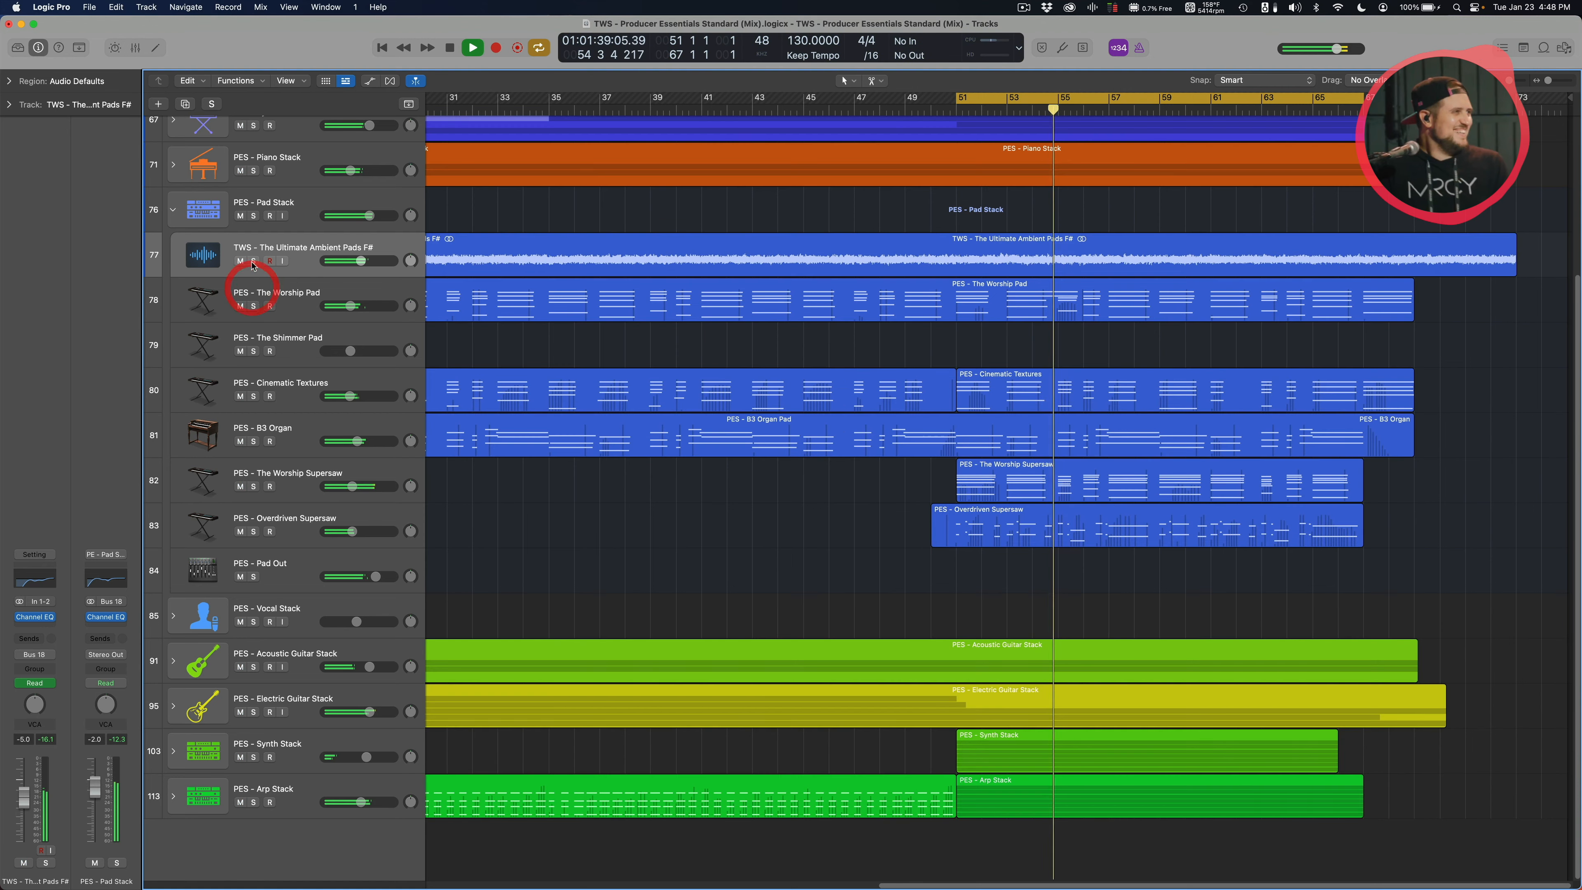
# Audition the whole Pad Stack in solo again, clear its solo and collapse the stack
pyautogui.click(253, 261)
pyautogui.click(253, 261)
pyautogui.click(253, 216)
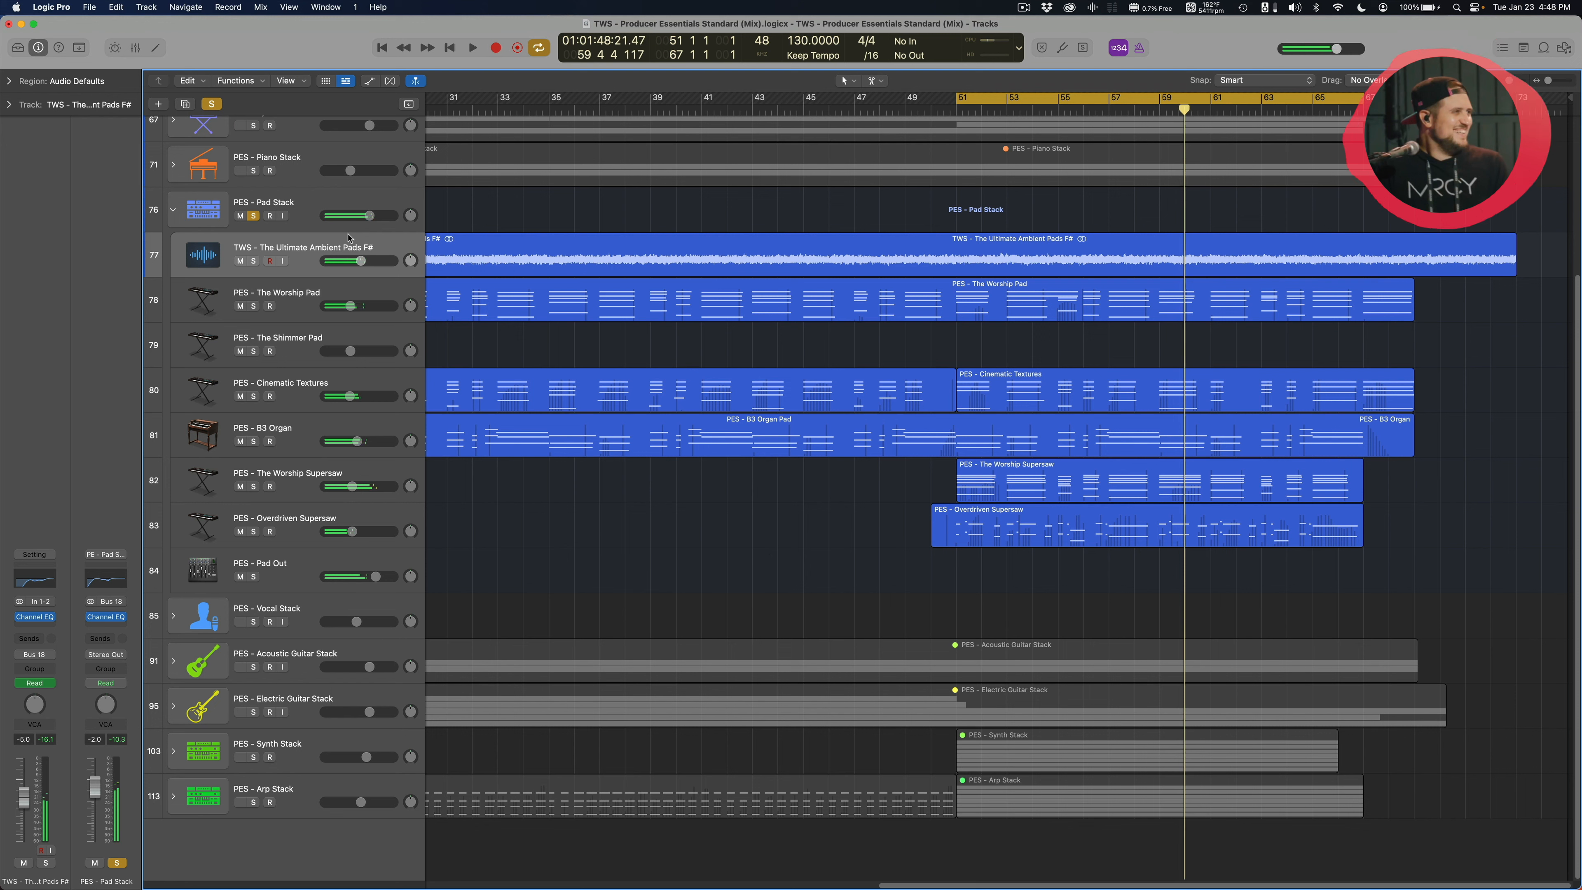
pyautogui.click(297, 217)
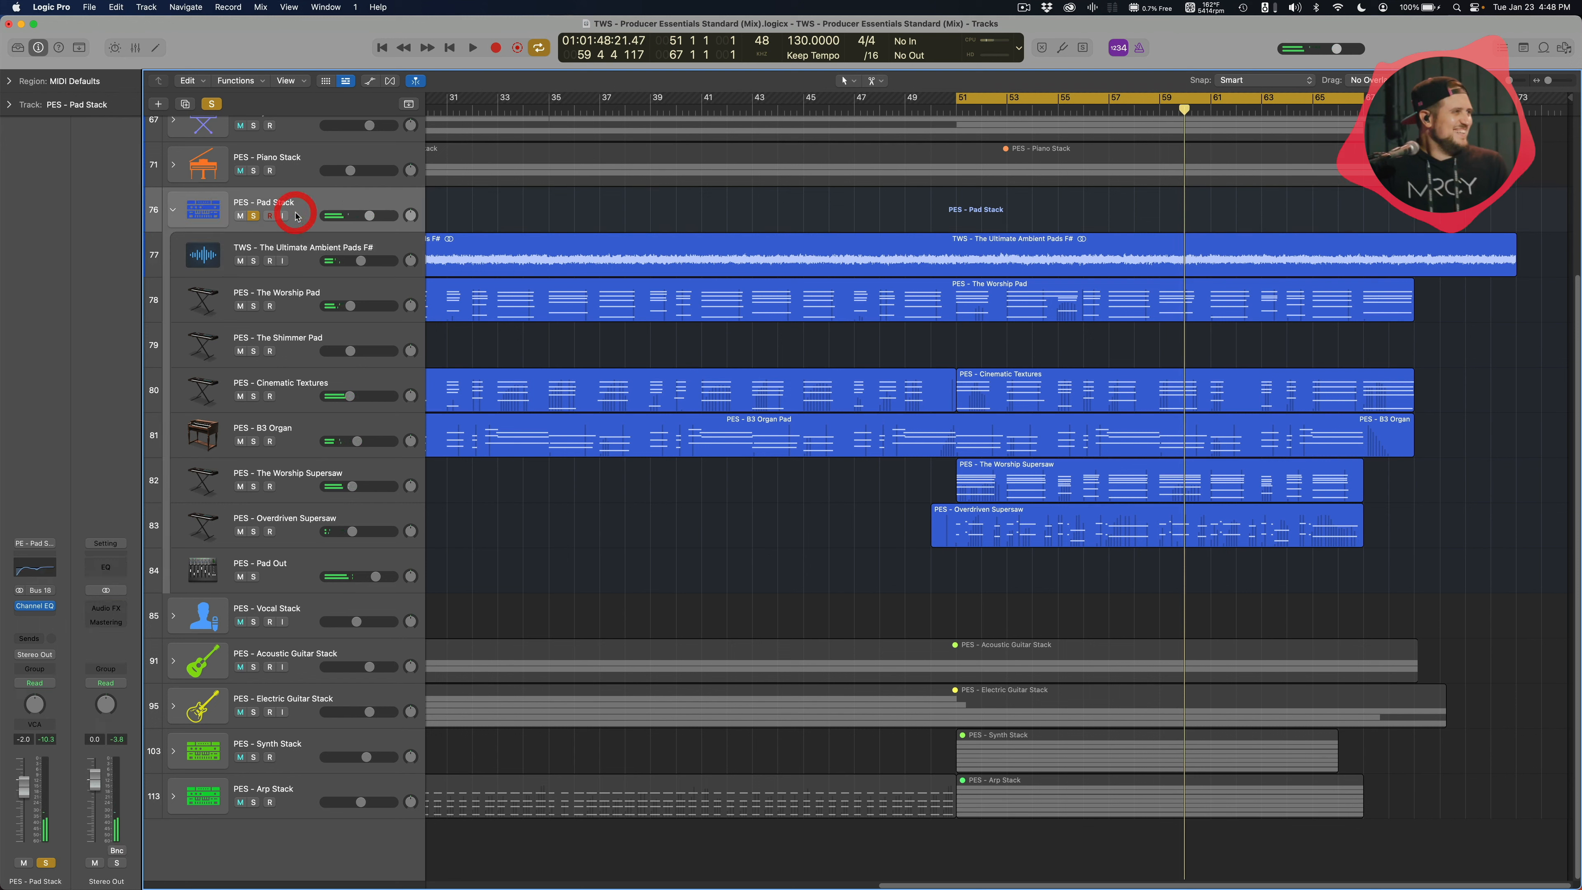
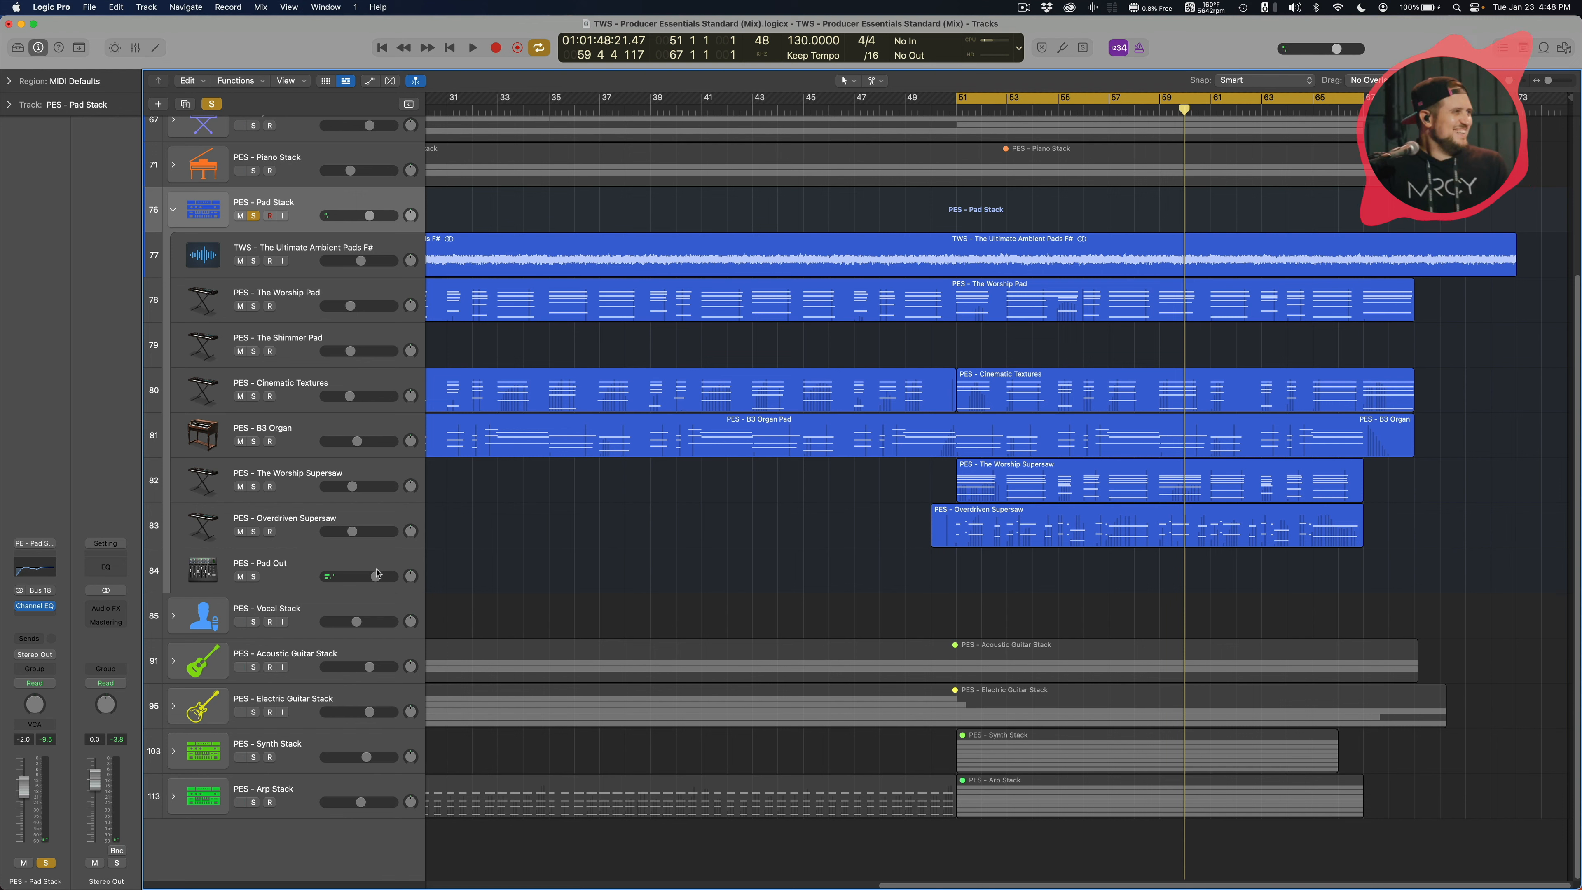
pyautogui.click(253, 215)
pyautogui.click(173, 209)
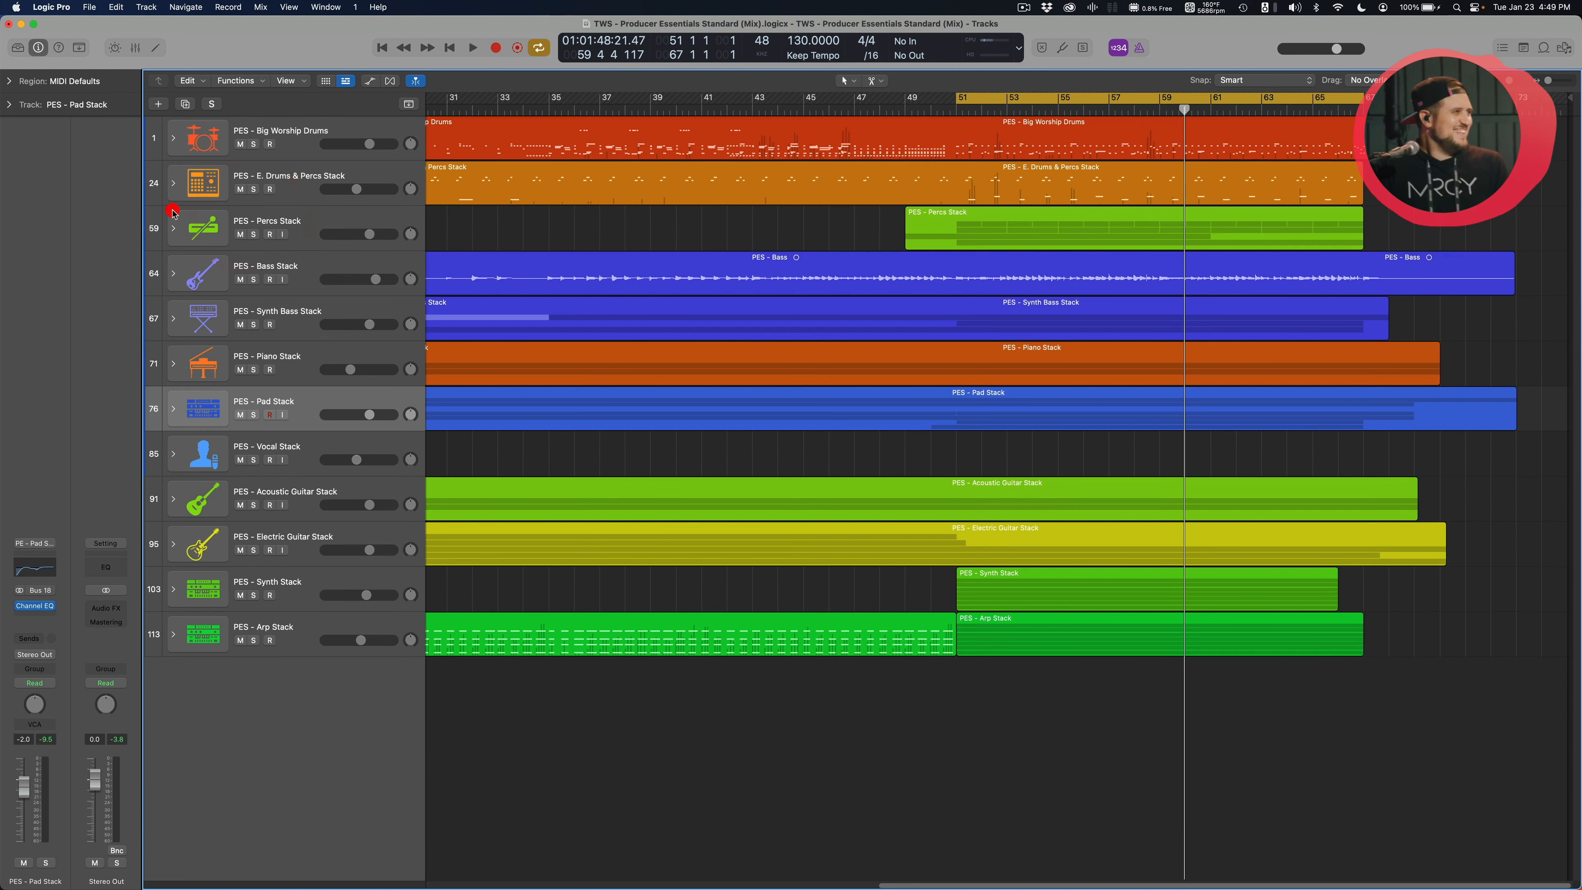
# Expand the Vocal Stack to show its tracks and select the Vocal Chain track
pyautogui.click(306, 444)
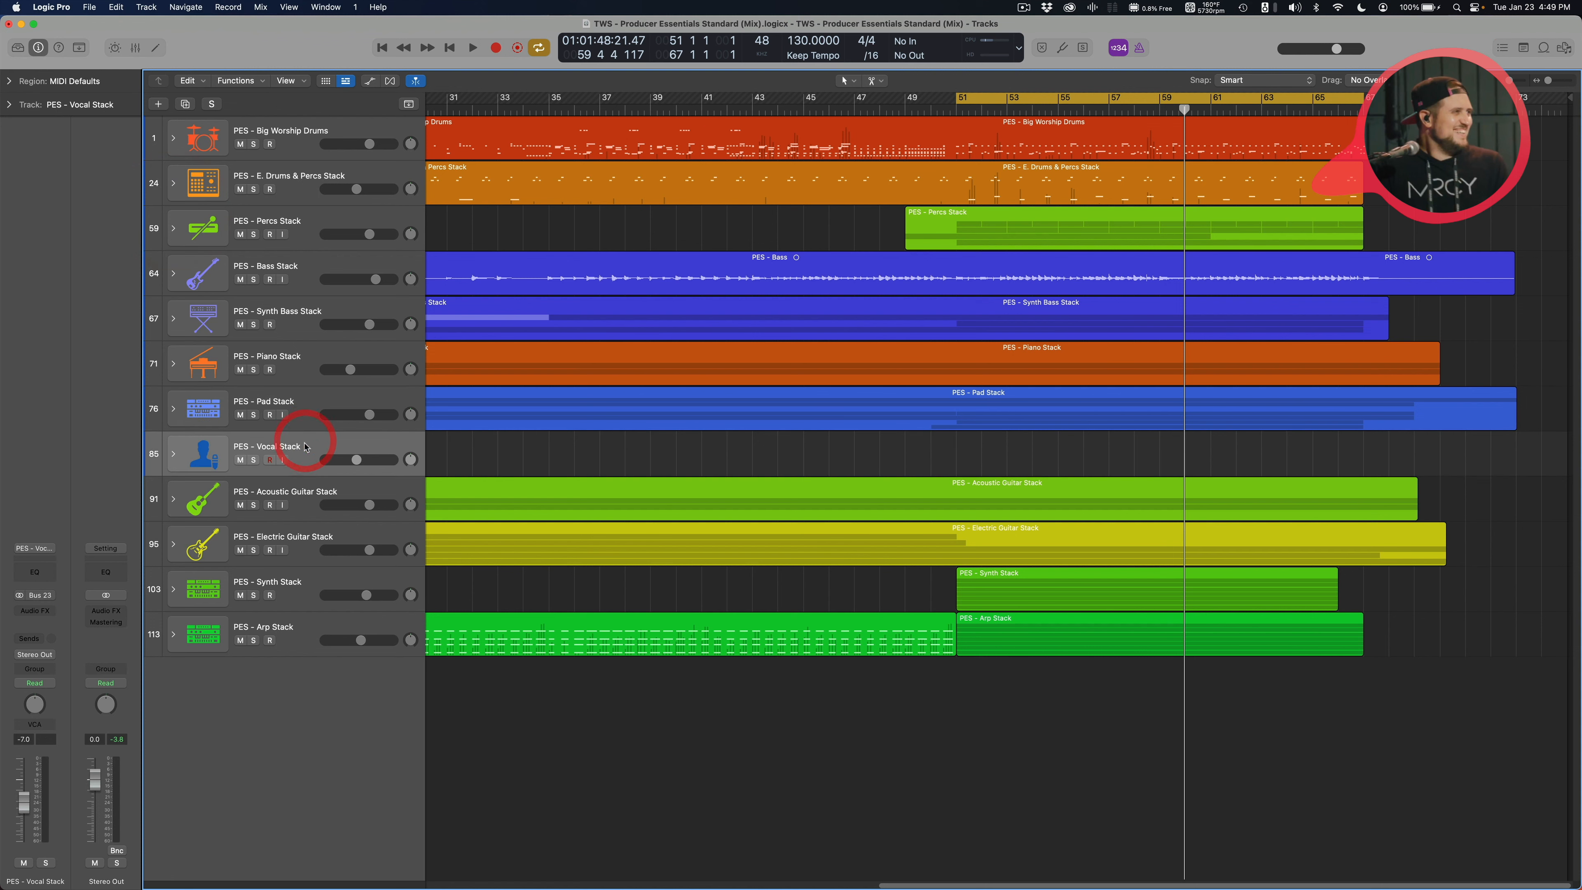
pyautogui.click(173, 455)
pyautogui.click(593, 486)
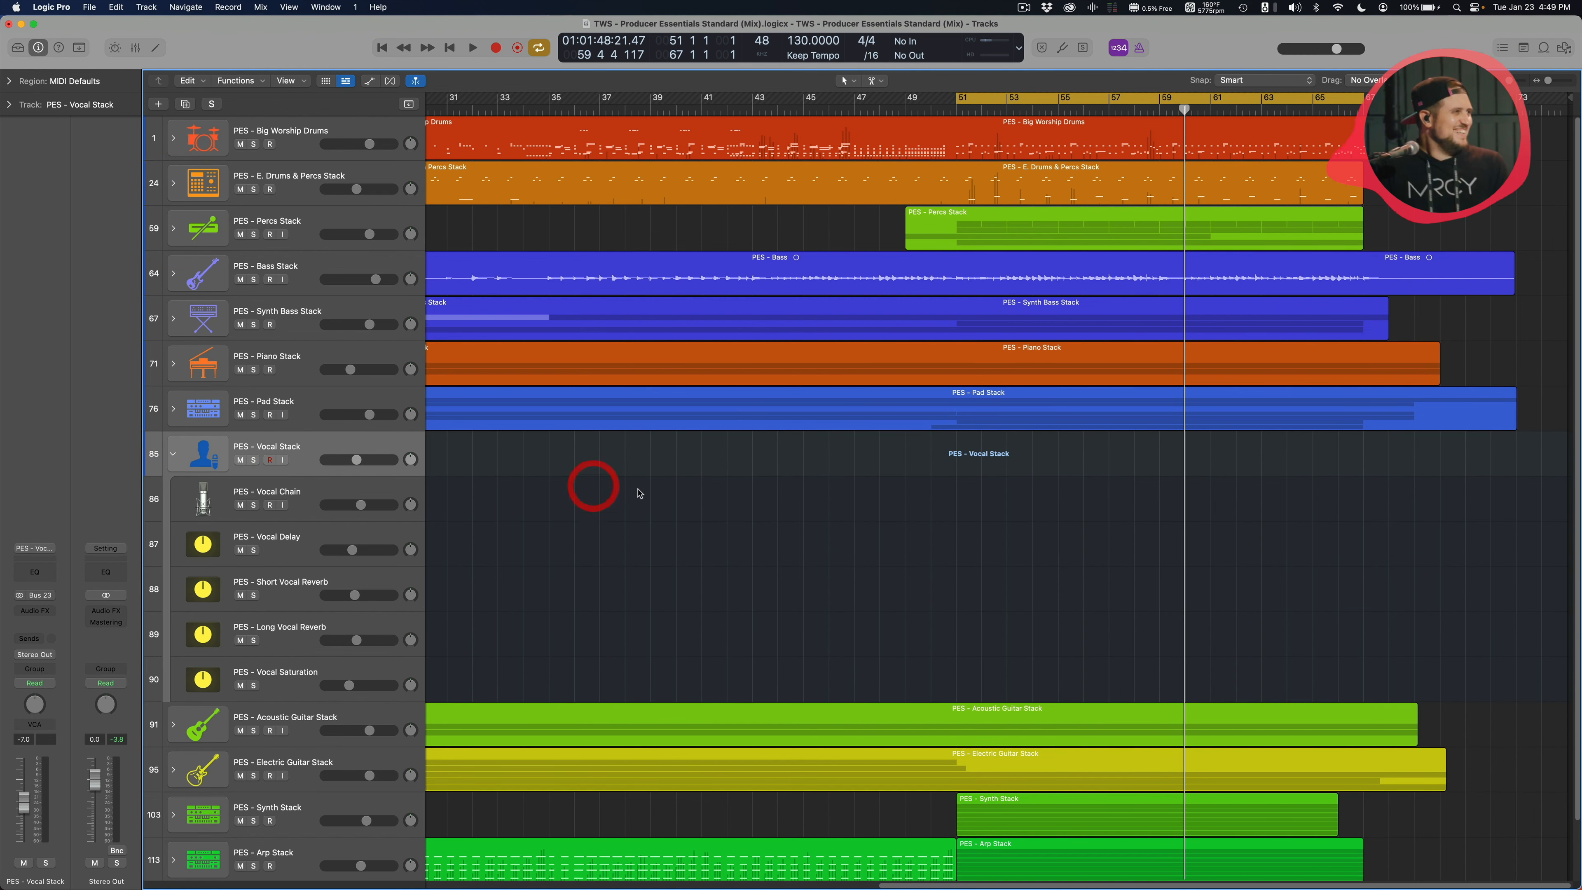
pyautogui.scroll(-1, 847, 517)
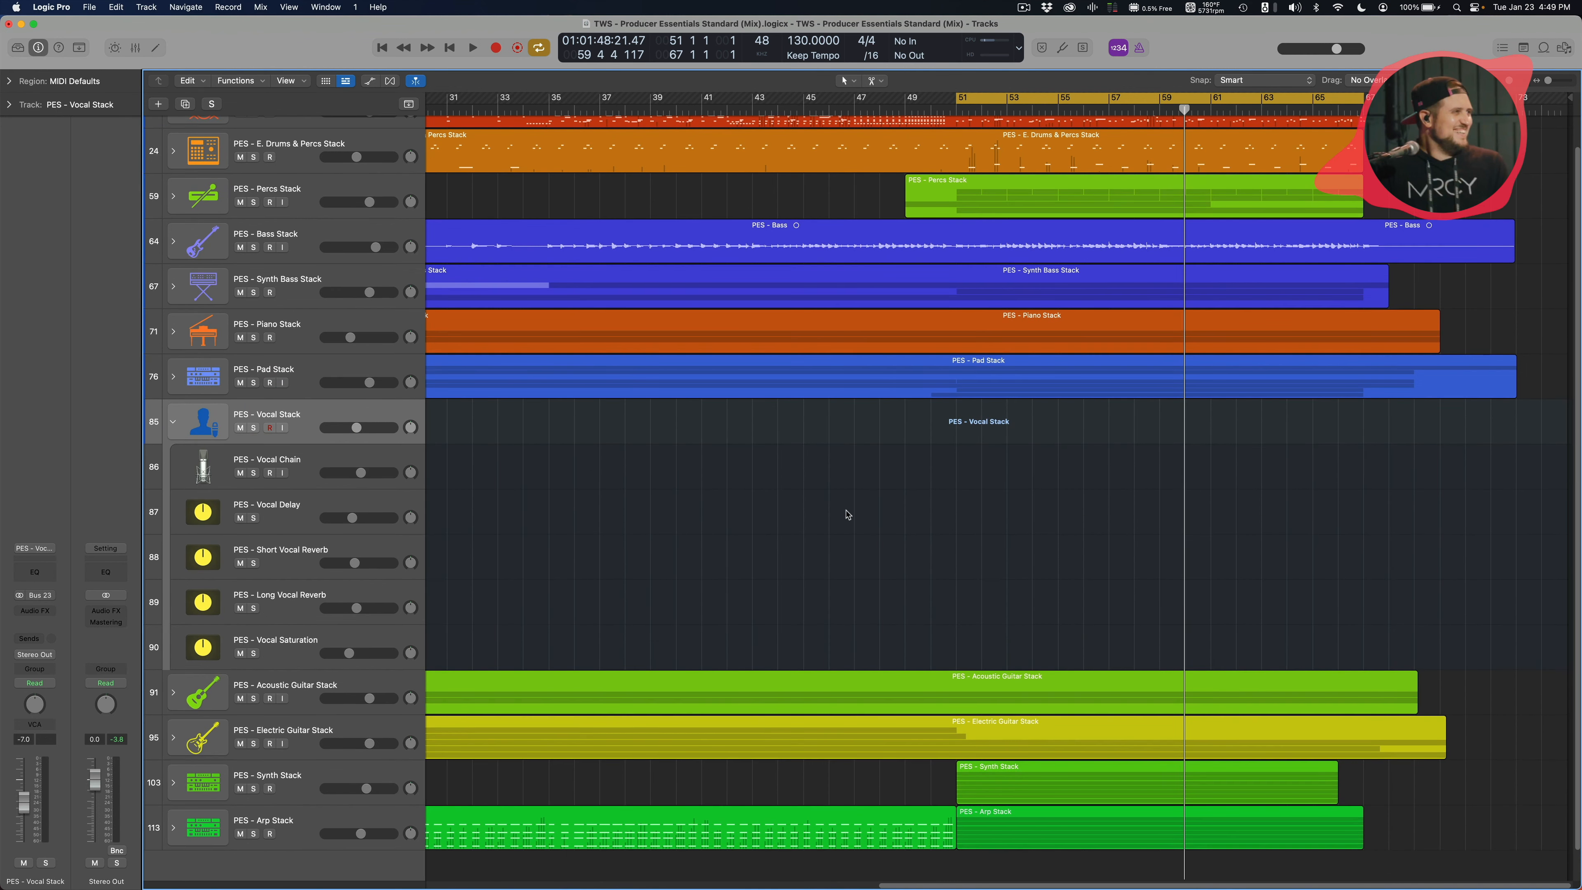
pyautogui.click(305, 461)
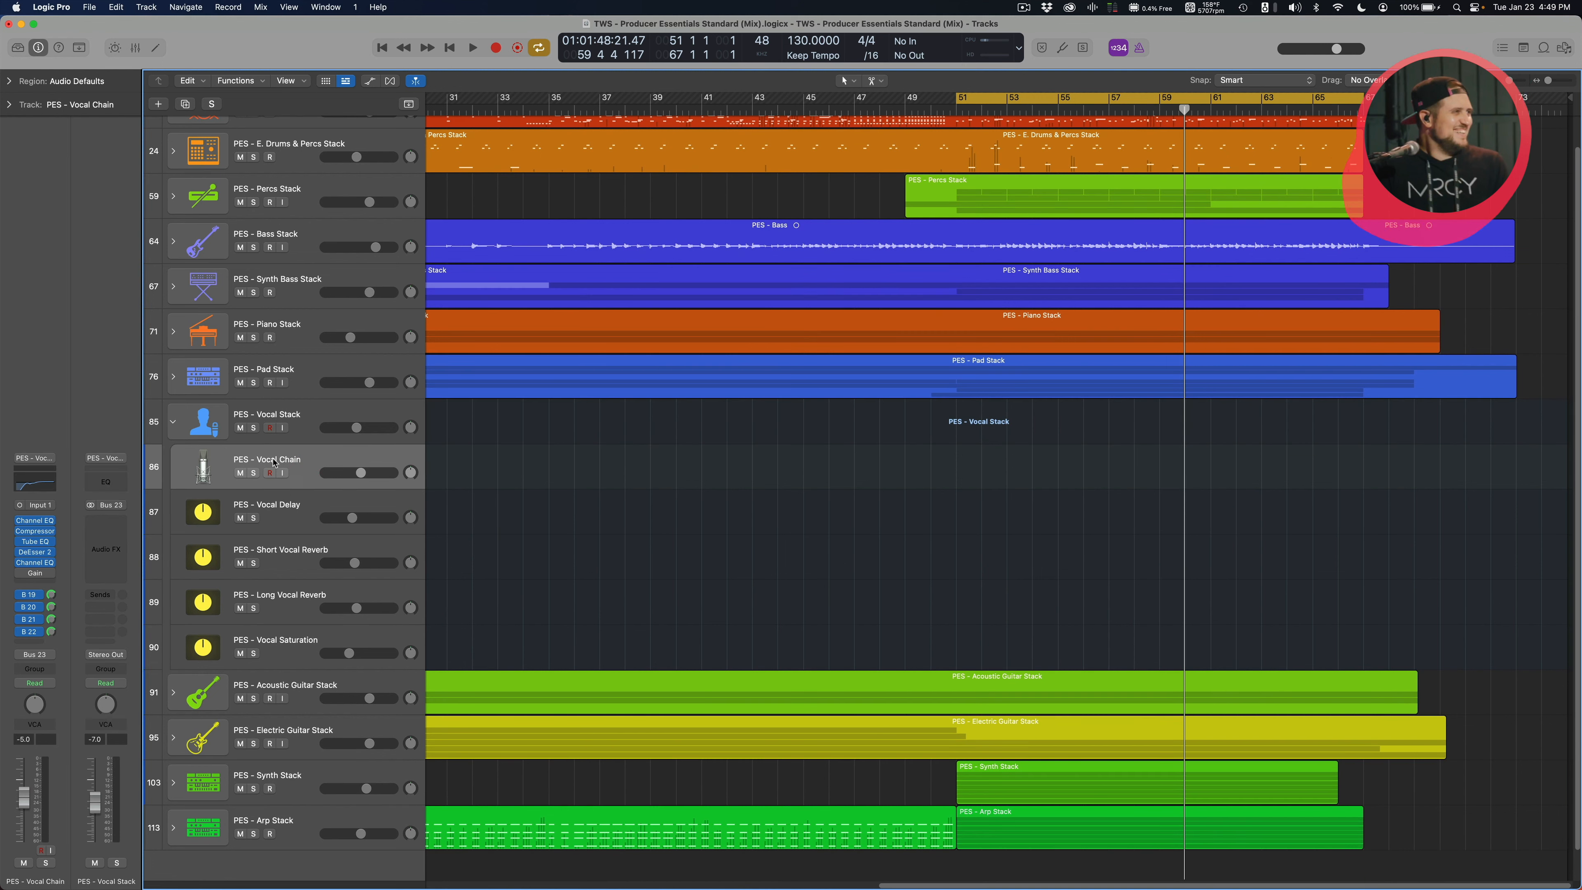
# Show the Mixer and select the Vocal Delay, Short Vocal Reverb, Long Vocal Reverb and Vocal Saturation strips one by one to review their effects
pyautogui.press('x')
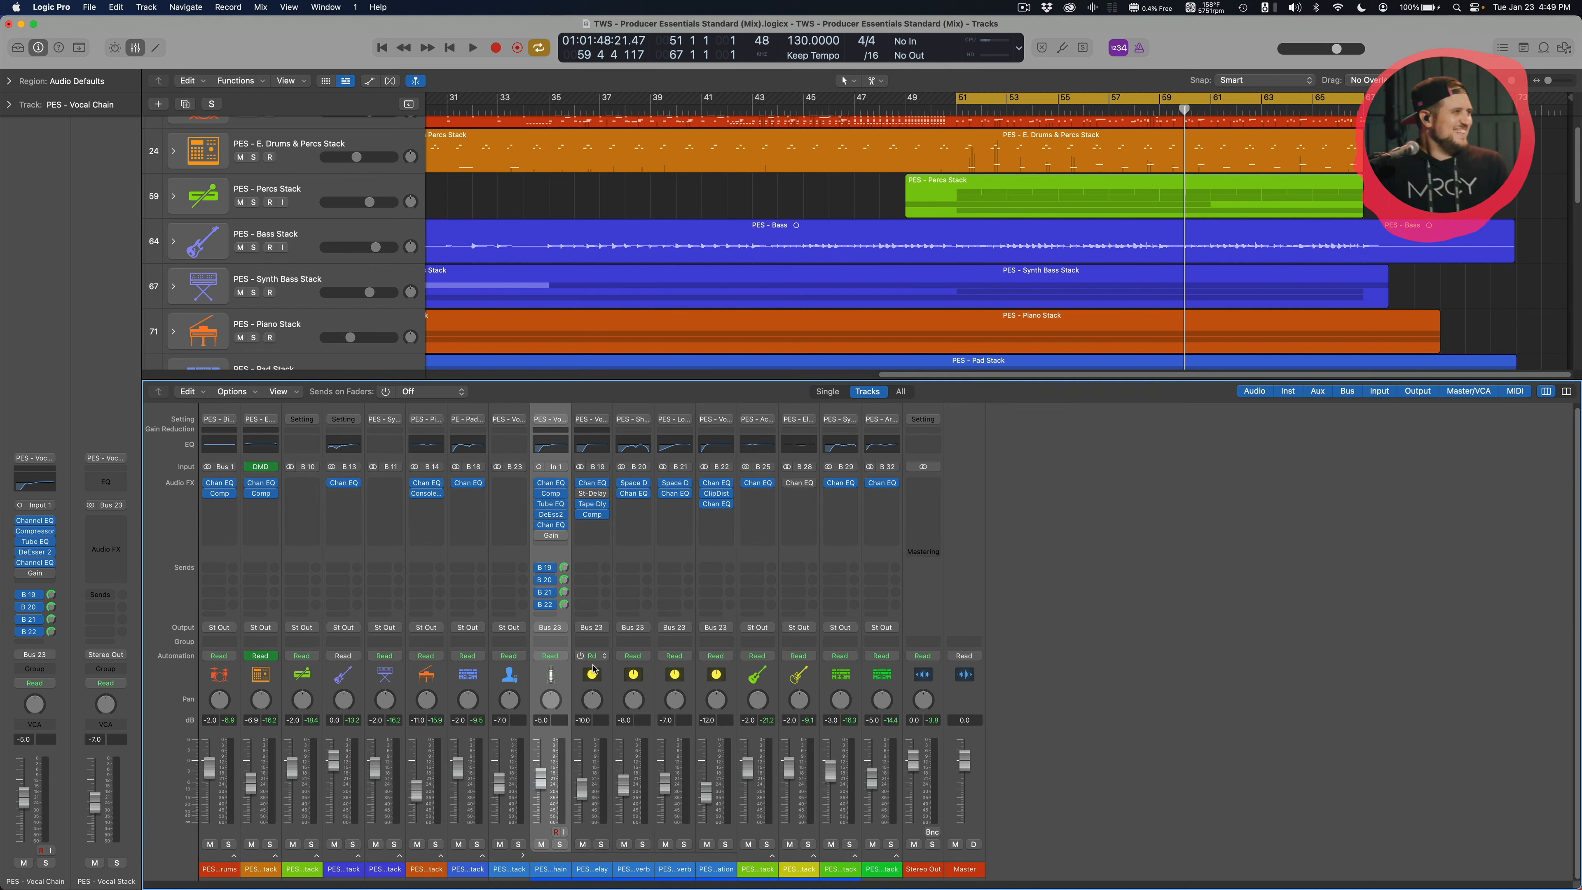
pyautogui.click(601, 876)
pyautogui.click(634, 873)
pyautogui.click(672, 873)
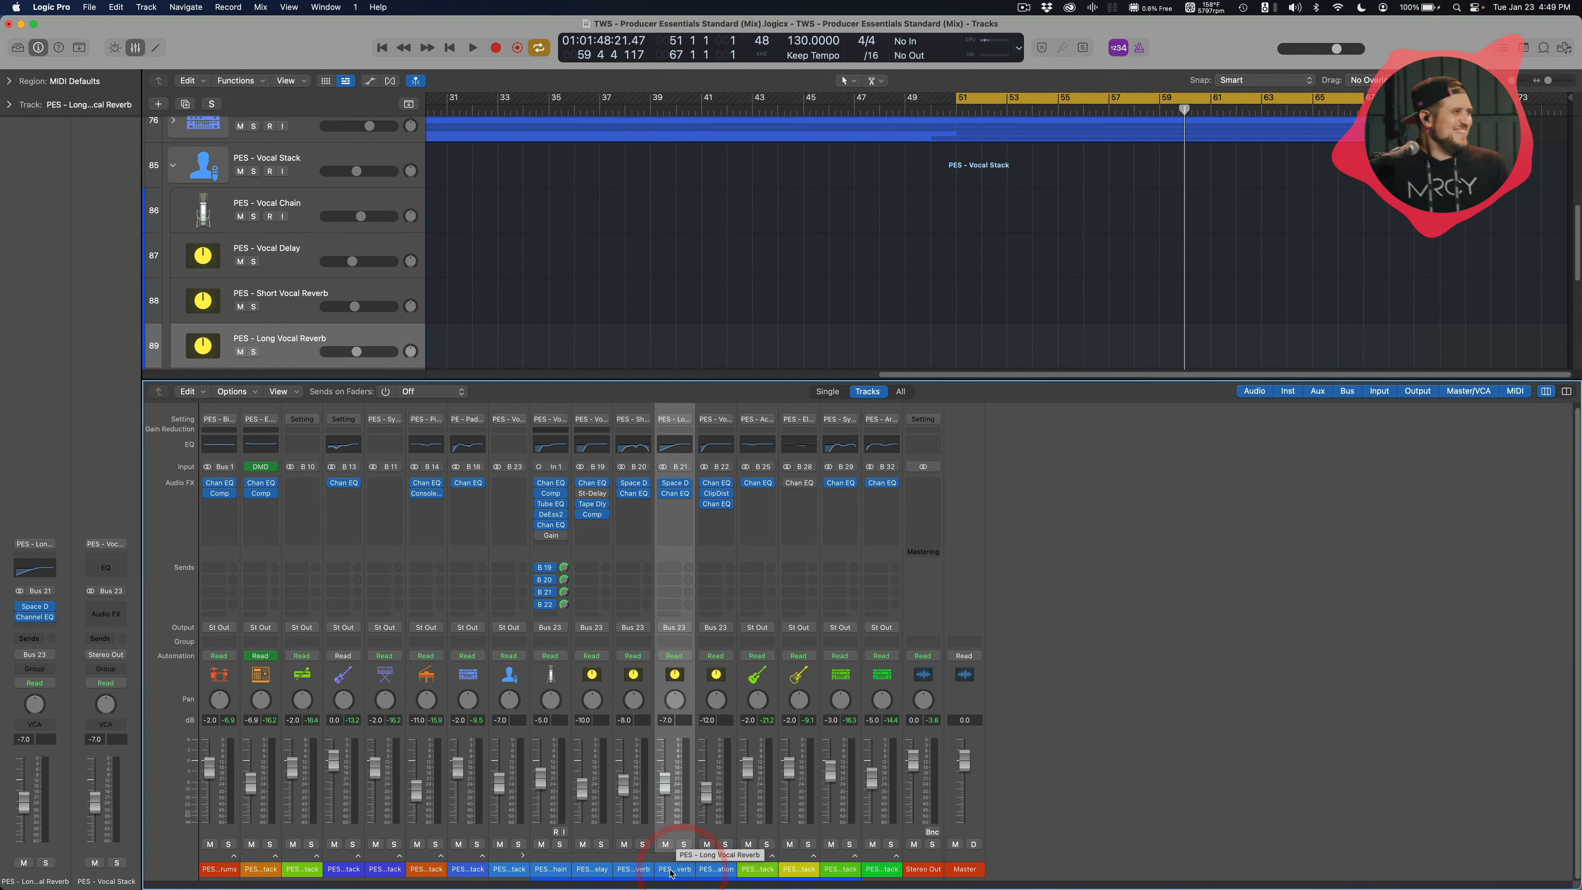
pyautogui.click(717, 873)
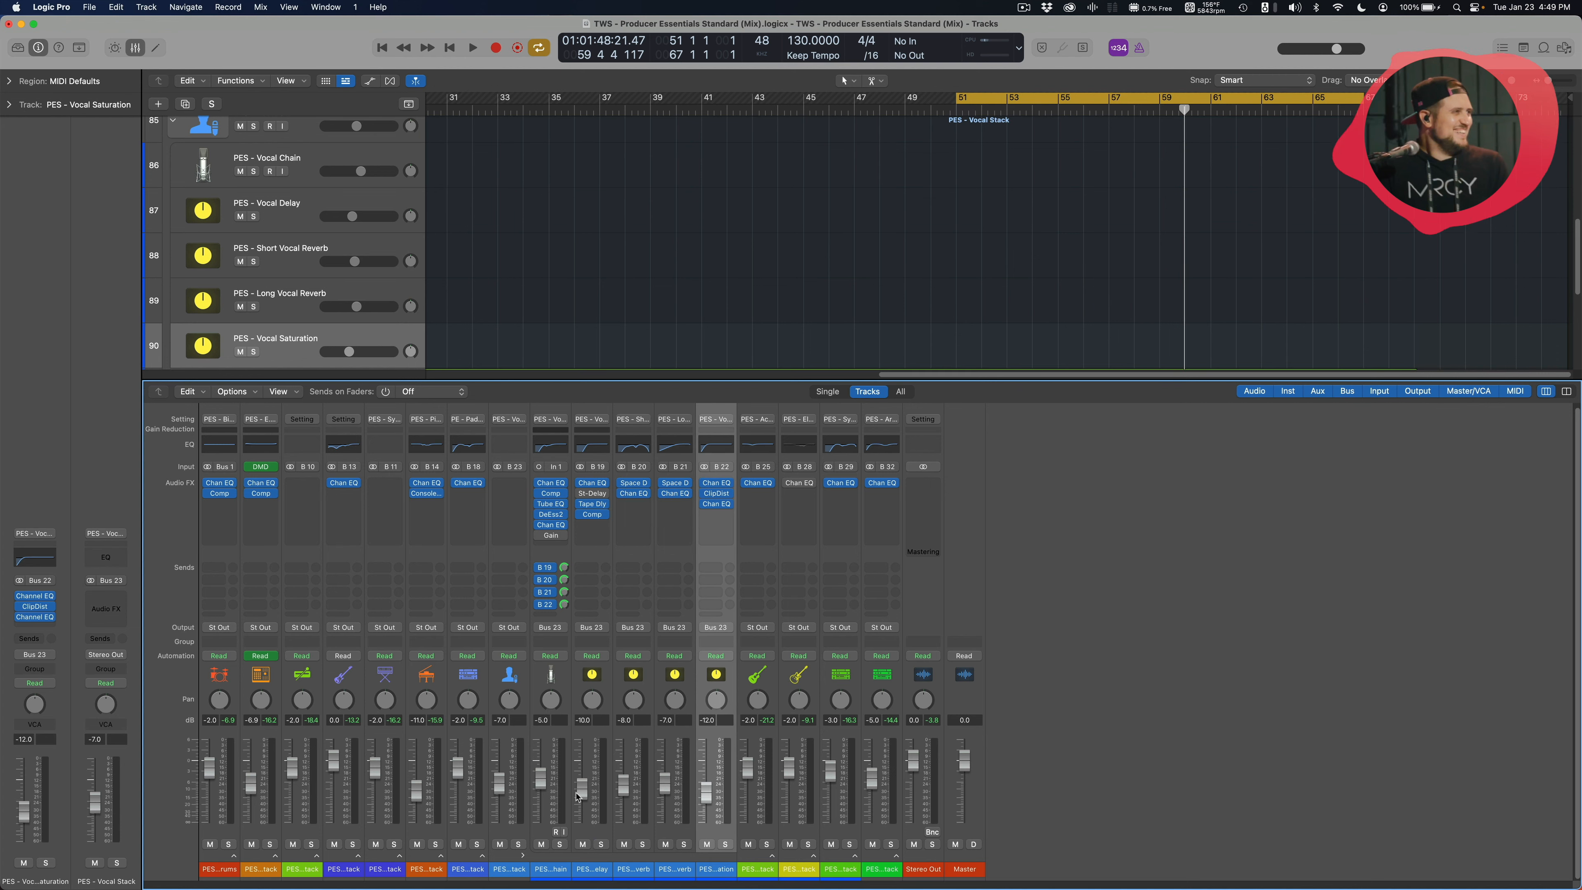
# Set the Vocal Delay volume to about -11.0 dB and the Vocal Chain volume to about -3.7 dB, and close the Mixer
pyautogui.moveTo(581, 795); pyautogui.dragTo(540, 774)
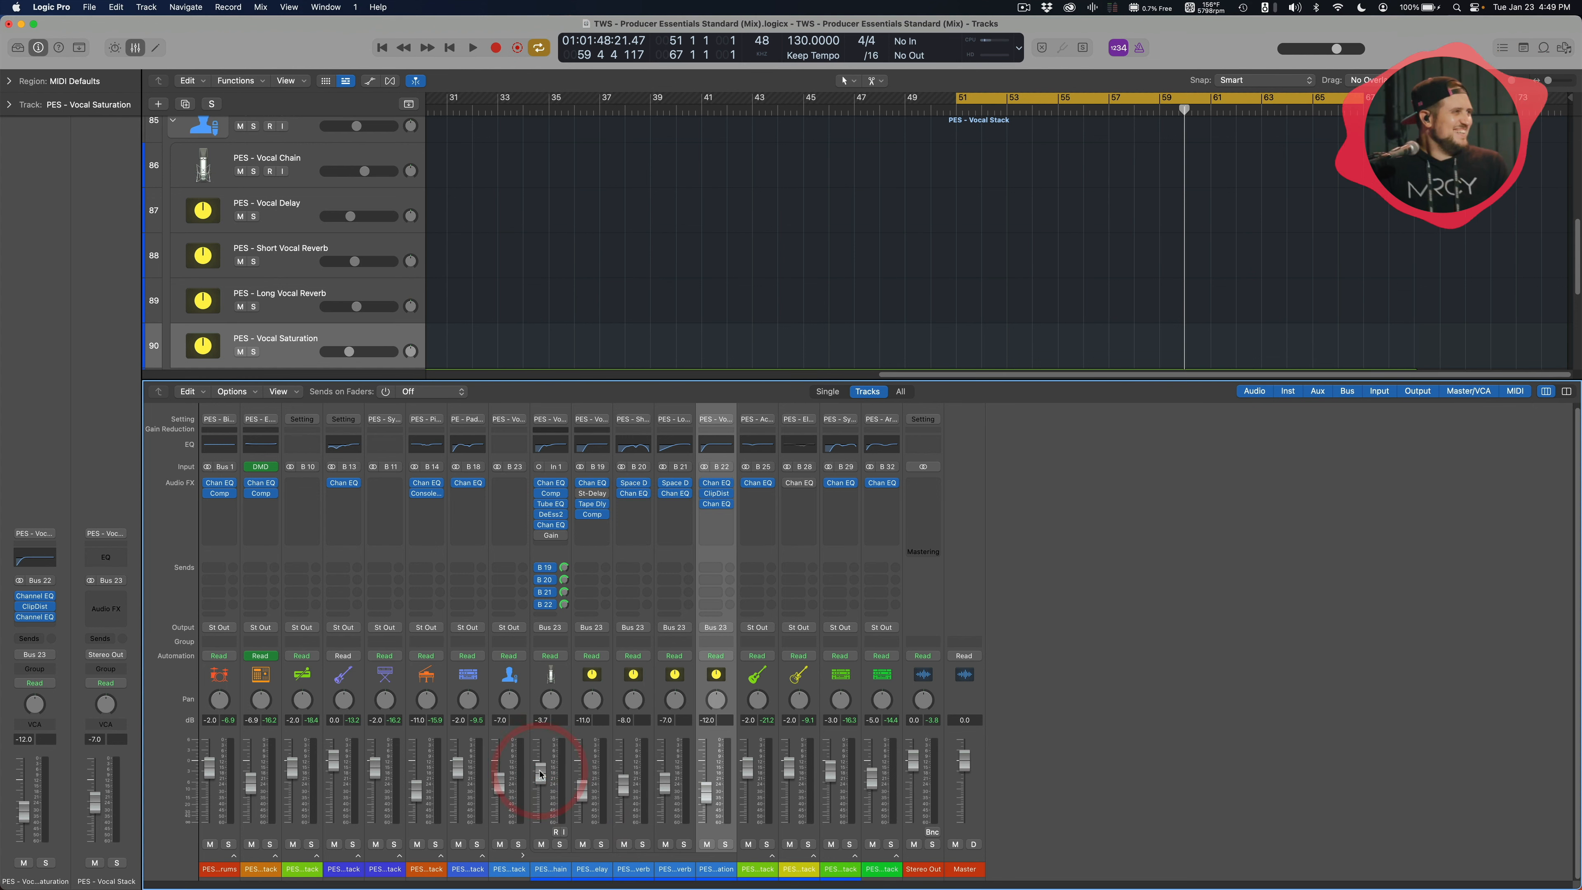
pyautogui.press('x')
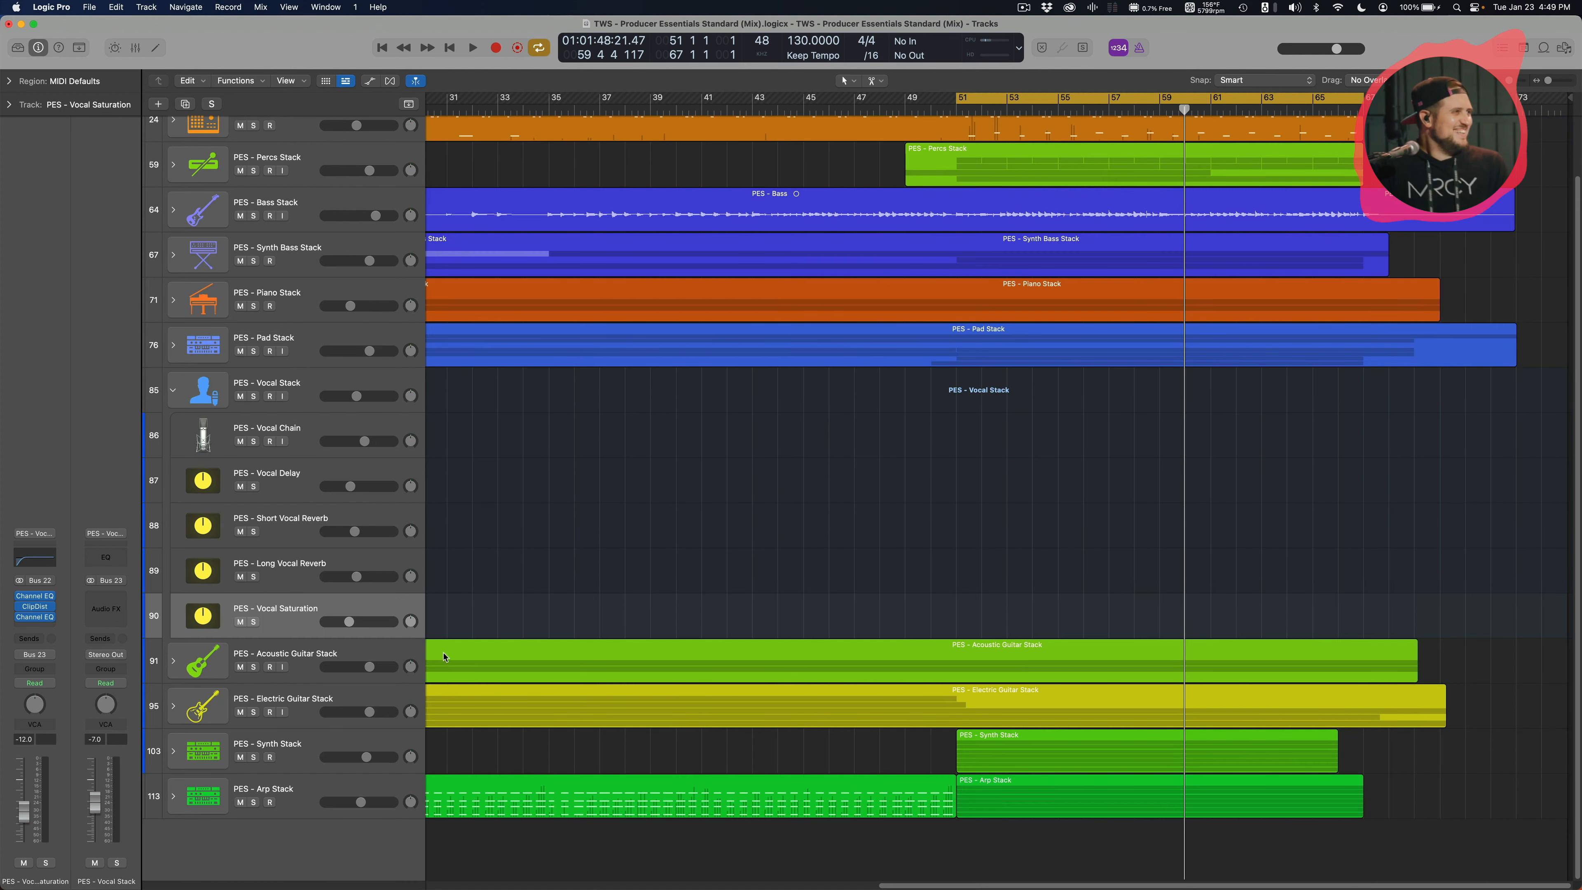
# Collapse the Vocal Stack, and expand the Acoustic Guitar Stack with its regions deselected
pyautogui.click(174, 385)
pyautogui.click(281, 486)
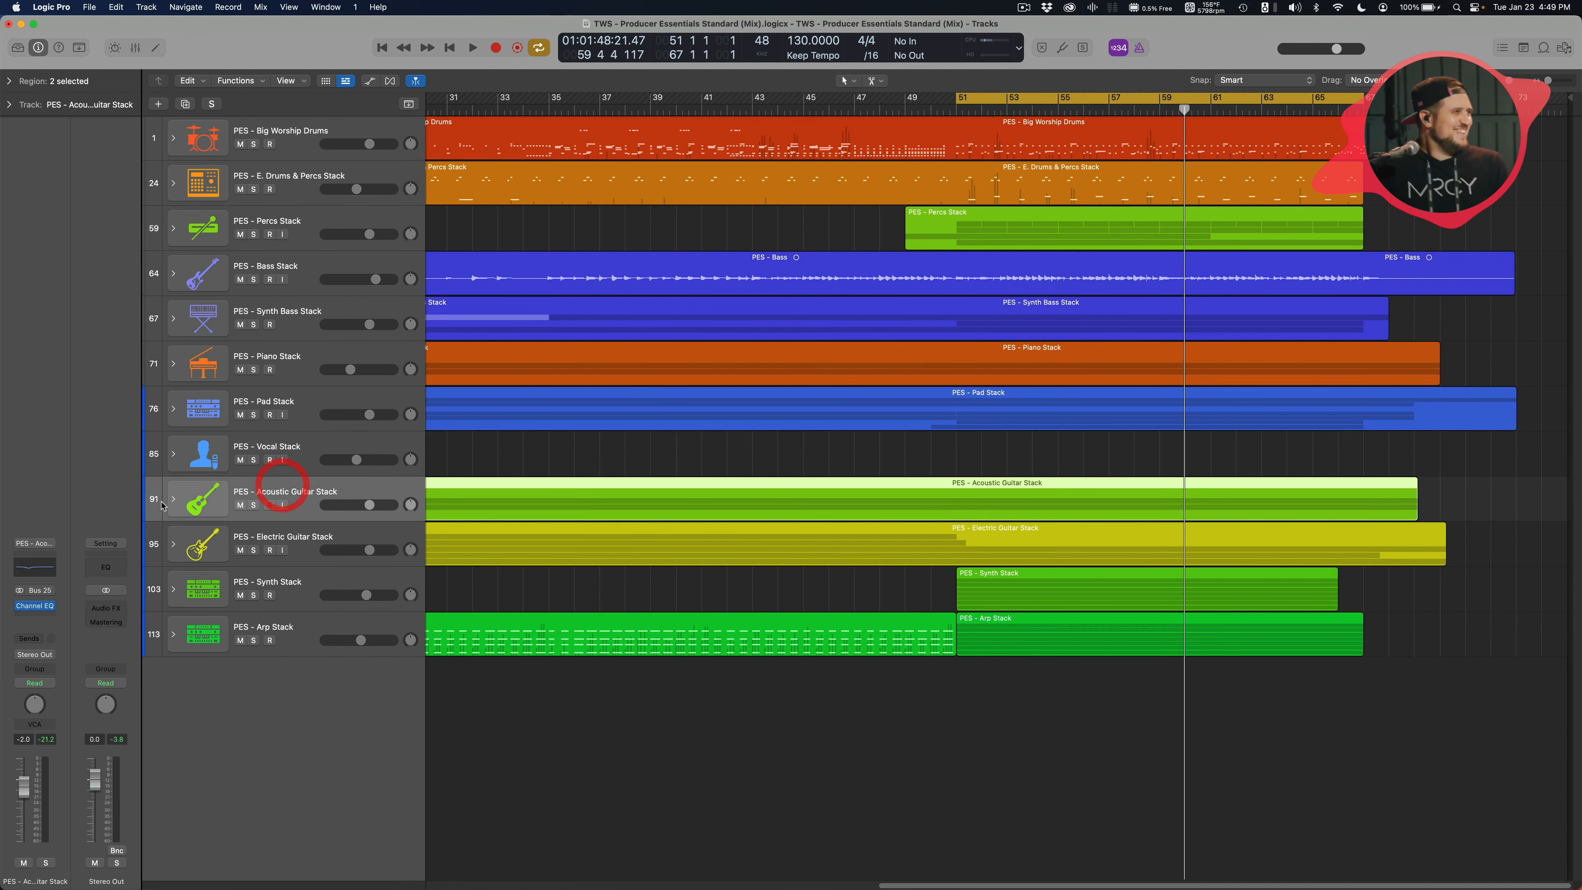
pyautogui.click(173, 498)
pyautogui.click(647, 497)
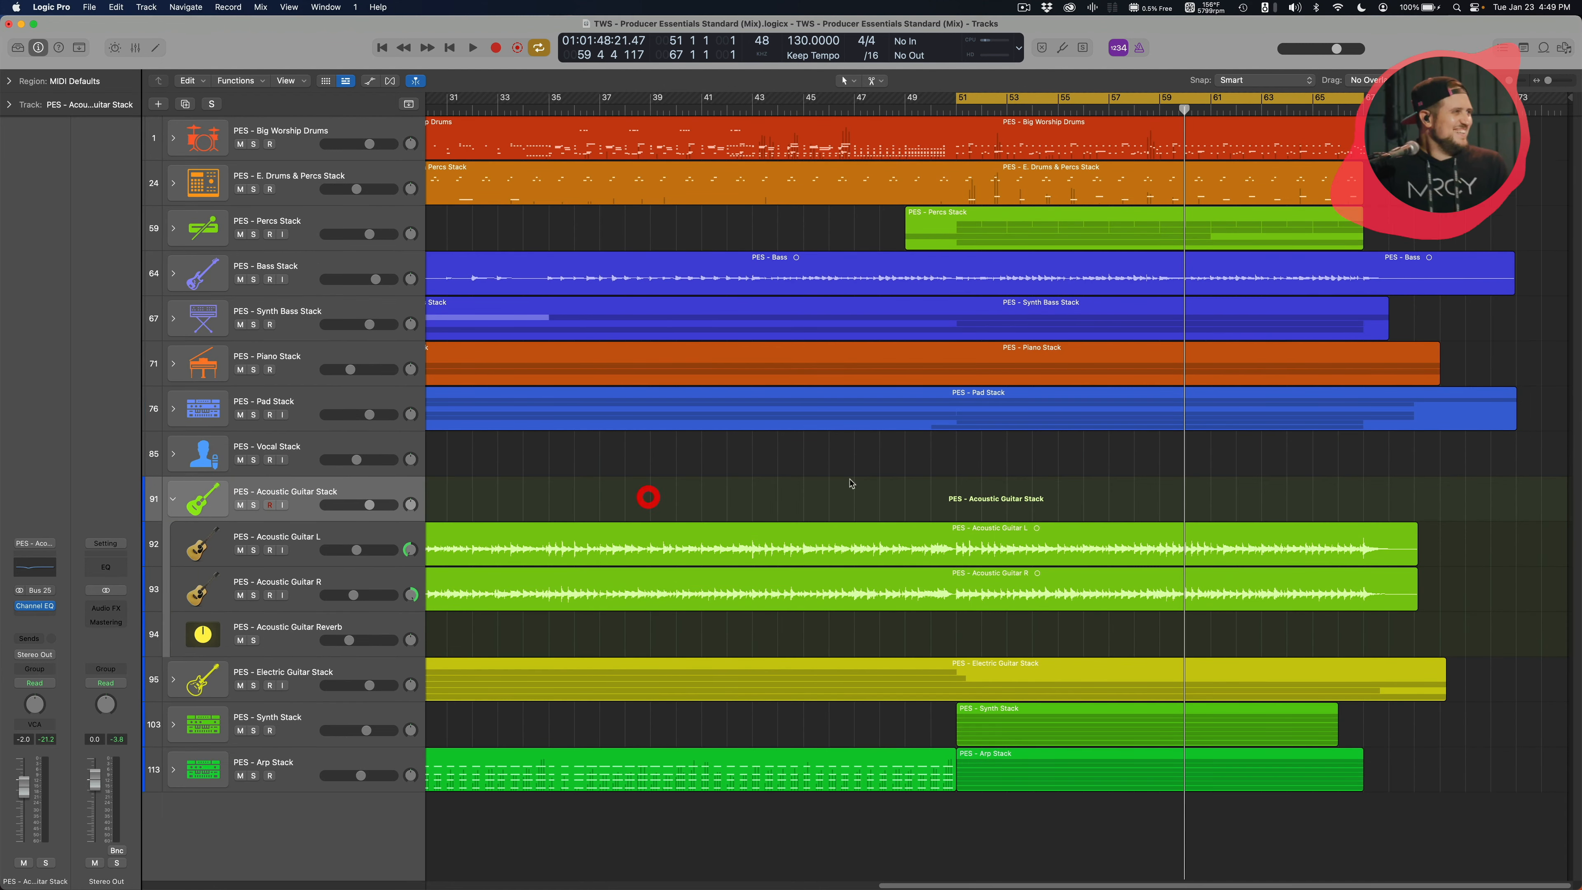
# Place the playhead at bar 51 and review the Acoustic Guitar L and R channel strips, ending with the Acoustic Guitar Stack selected
pyautogui.click(963, 107)
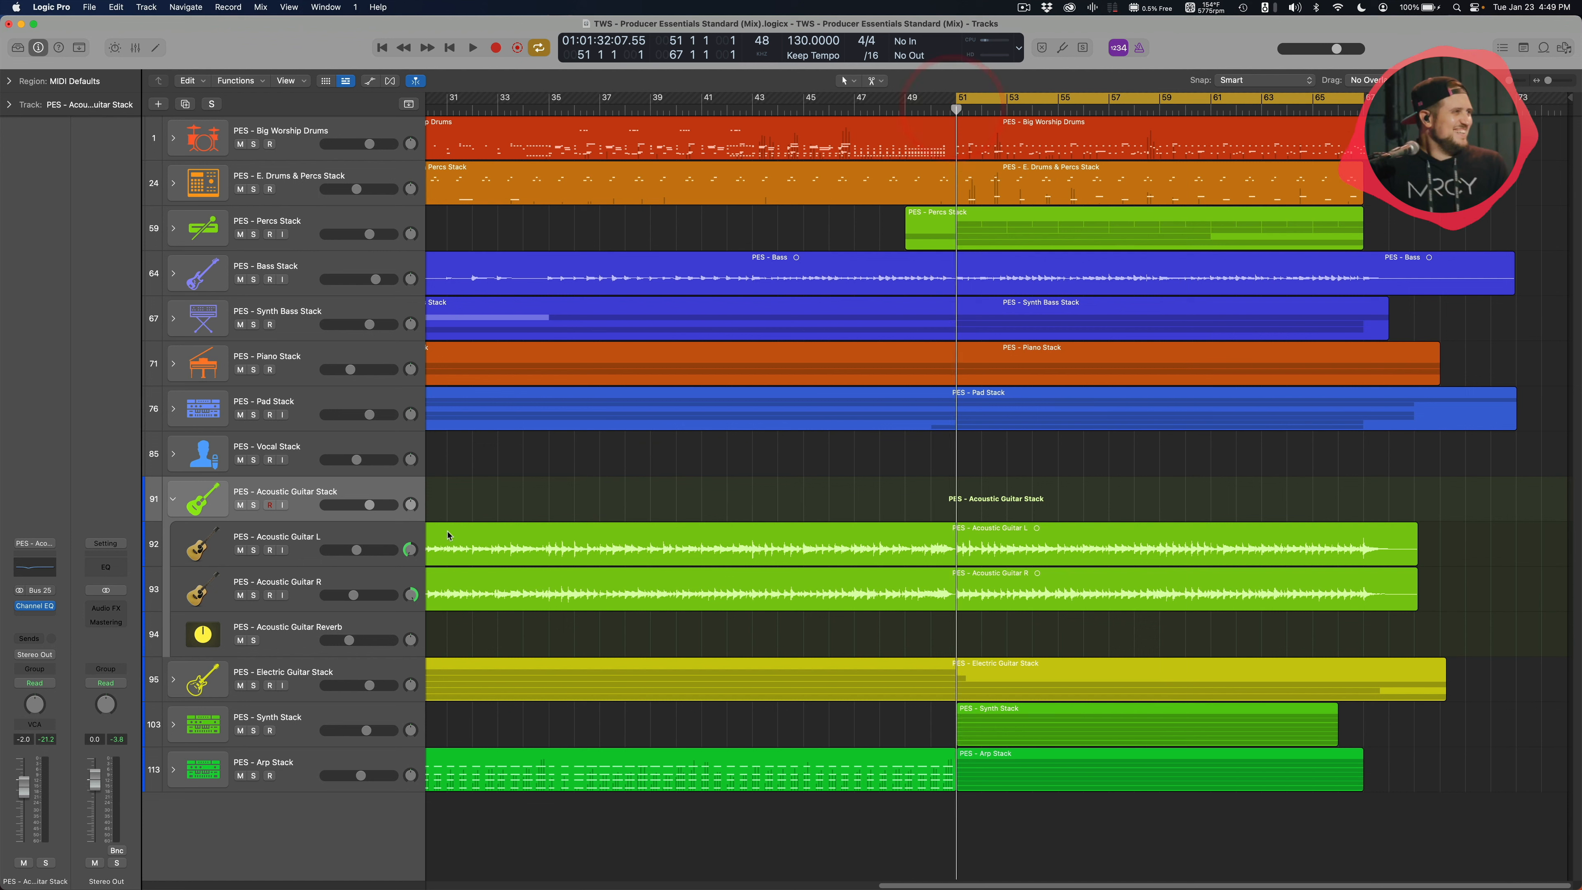
pyautogui.click(292, 529)
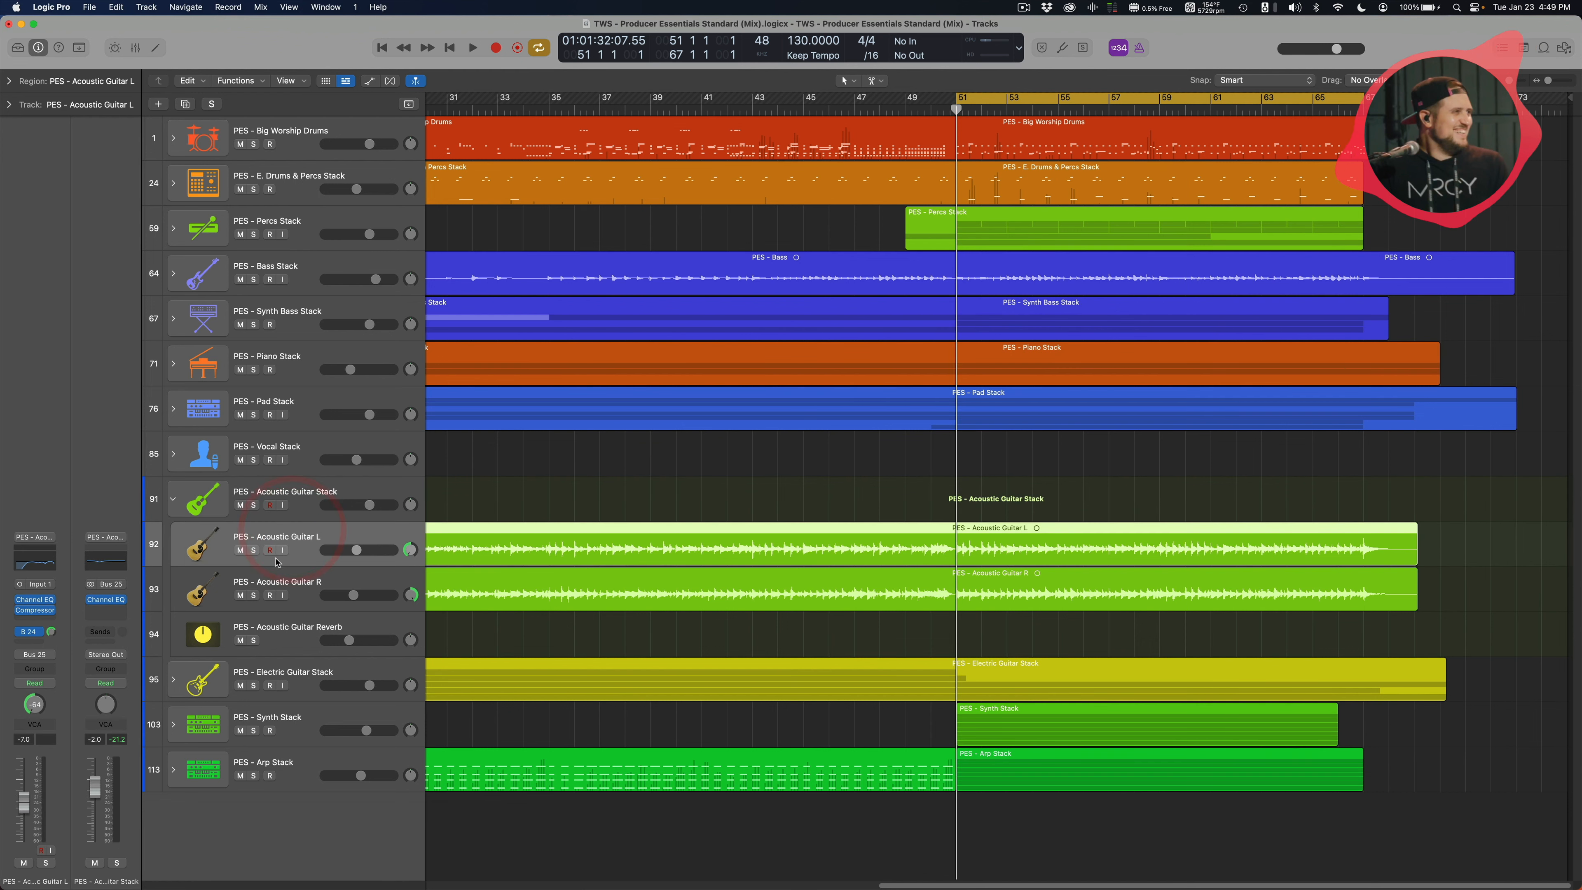
pyautogui.click(273, 580)
pyautogui.click(319, 536)
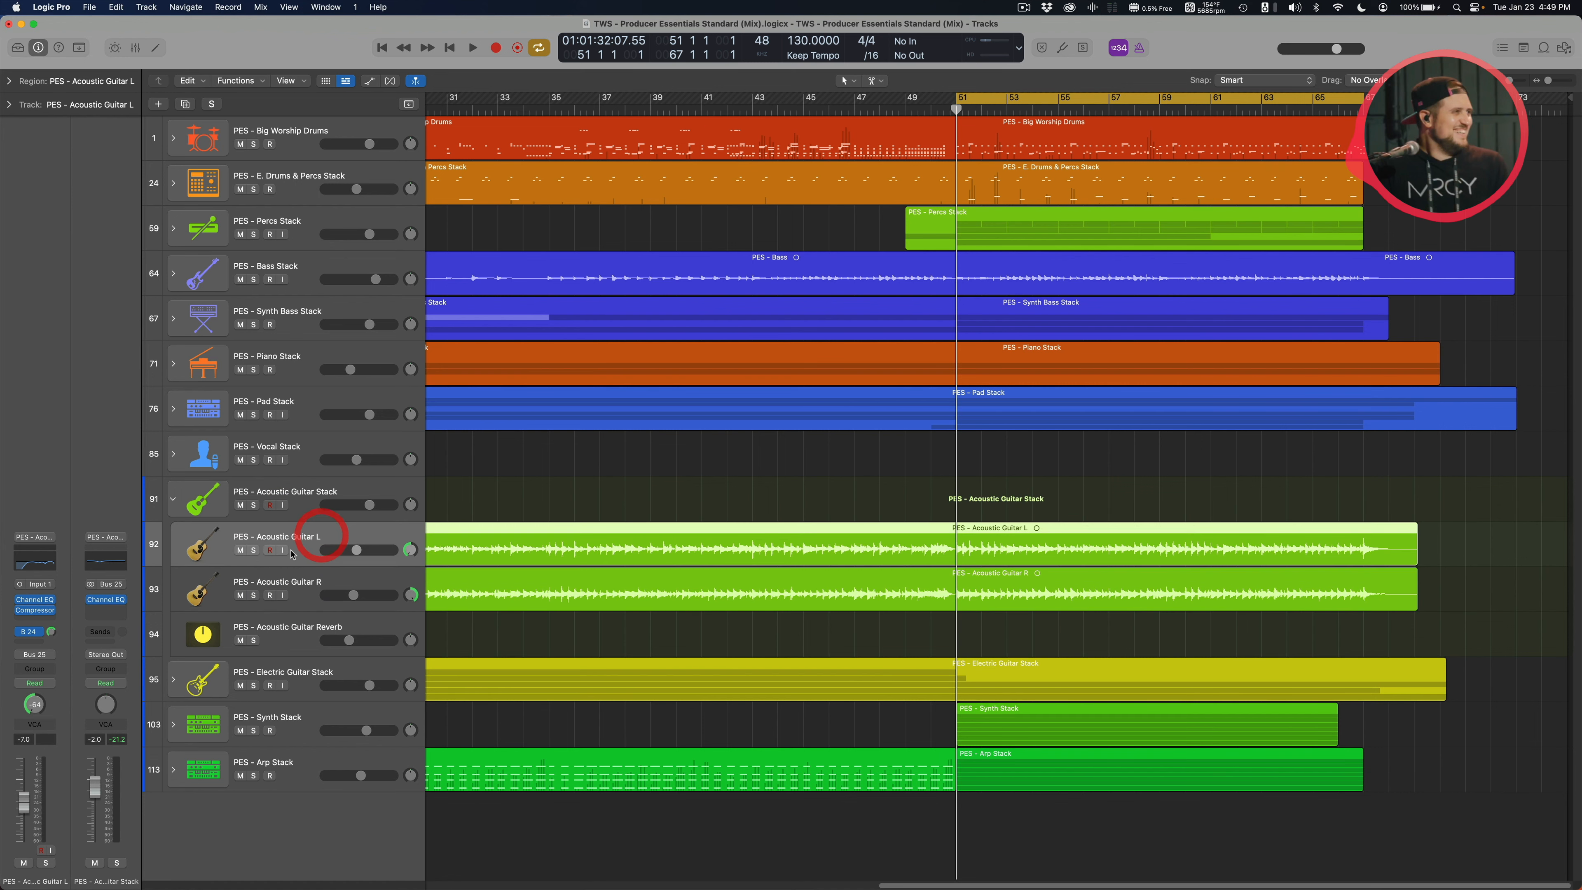
pyautogui.click(305, 510)
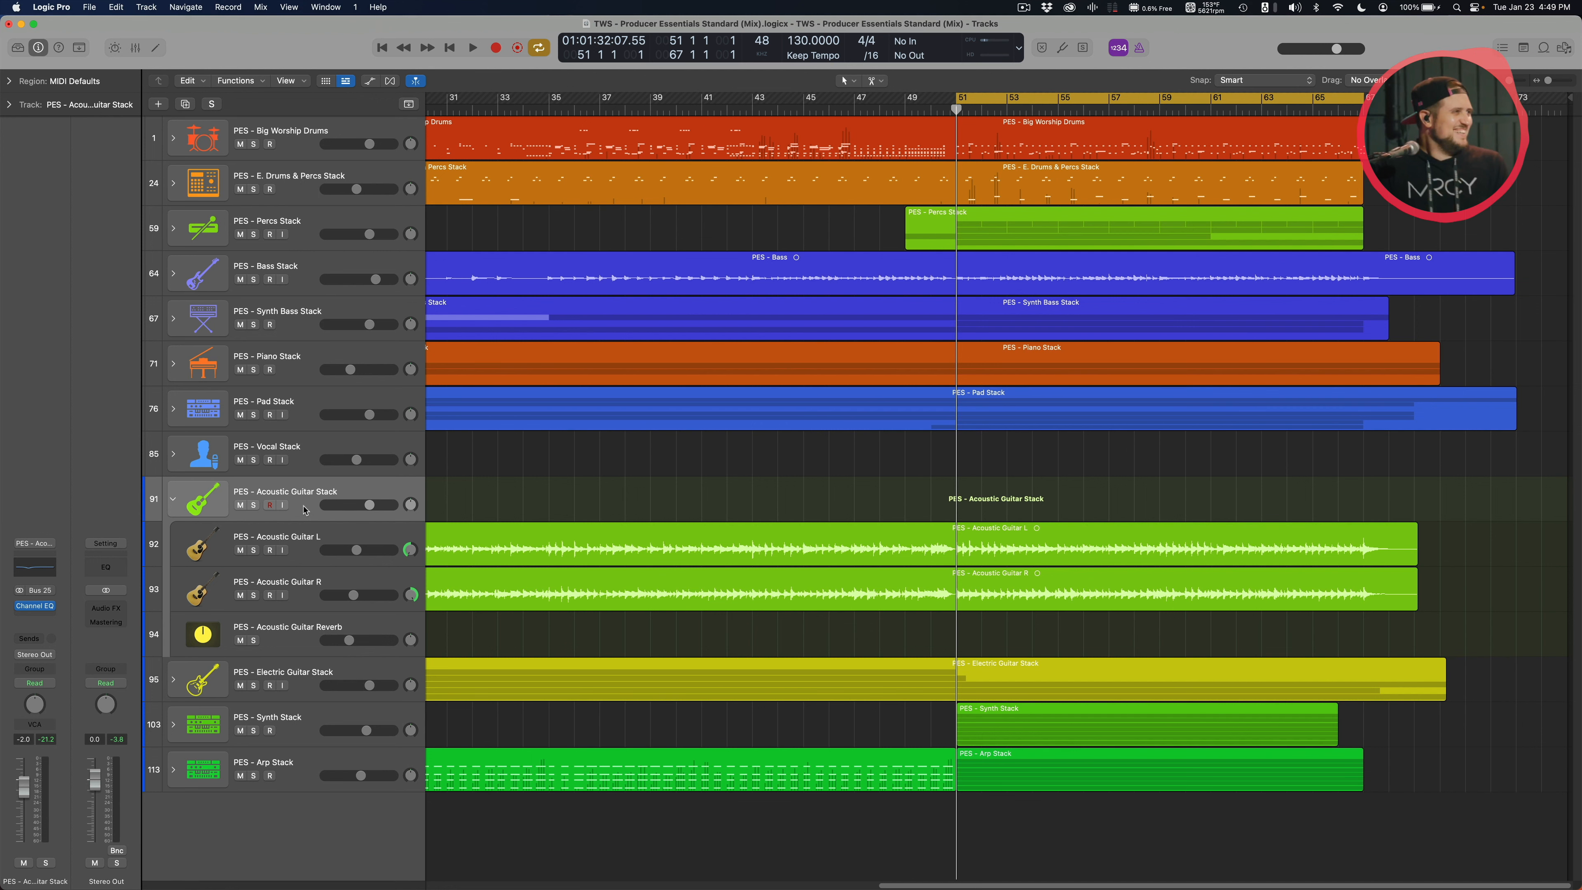
# Play the Acoustic Guitar Stack in solo while slightly lowering the Acoustic Guitar Reverb volume, and clear the solo
pyautogui.click(254, 506)
pyautogui.press('space')
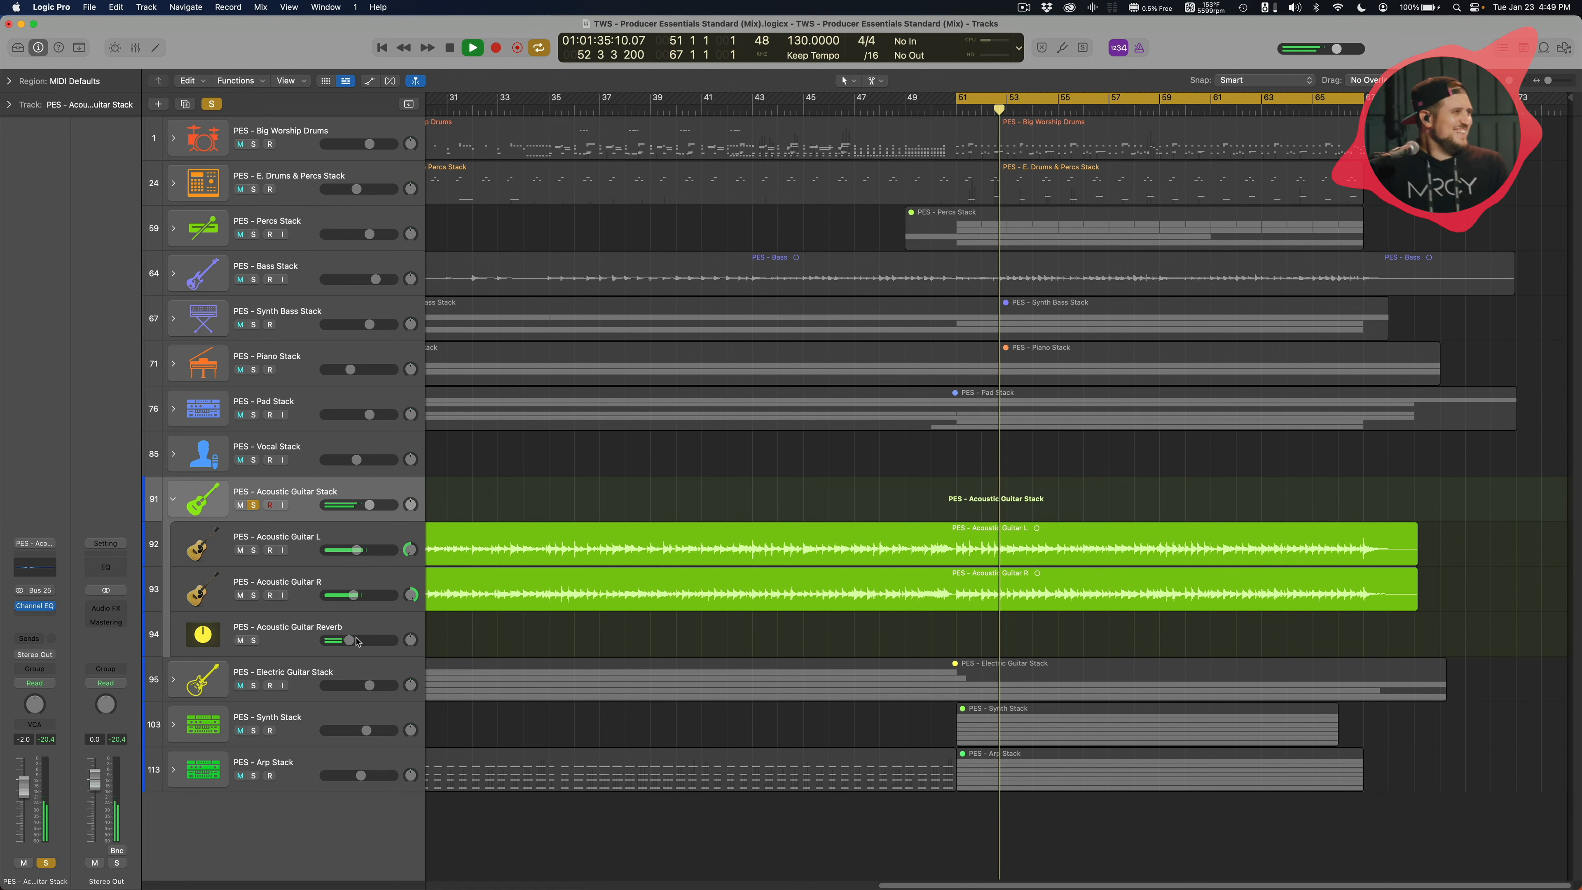
pyautogui.moveTo(349, 640); pyautogui.dragTo(348, 640)
pyautogui.press('space')
pyautogui.click(254, 505)
# Collapse the Acoustic Guitar Stack, expand the Electric Guitar Stack and select its Lead Humbucker track with the region deselected
pyautogui.click(171, 501)
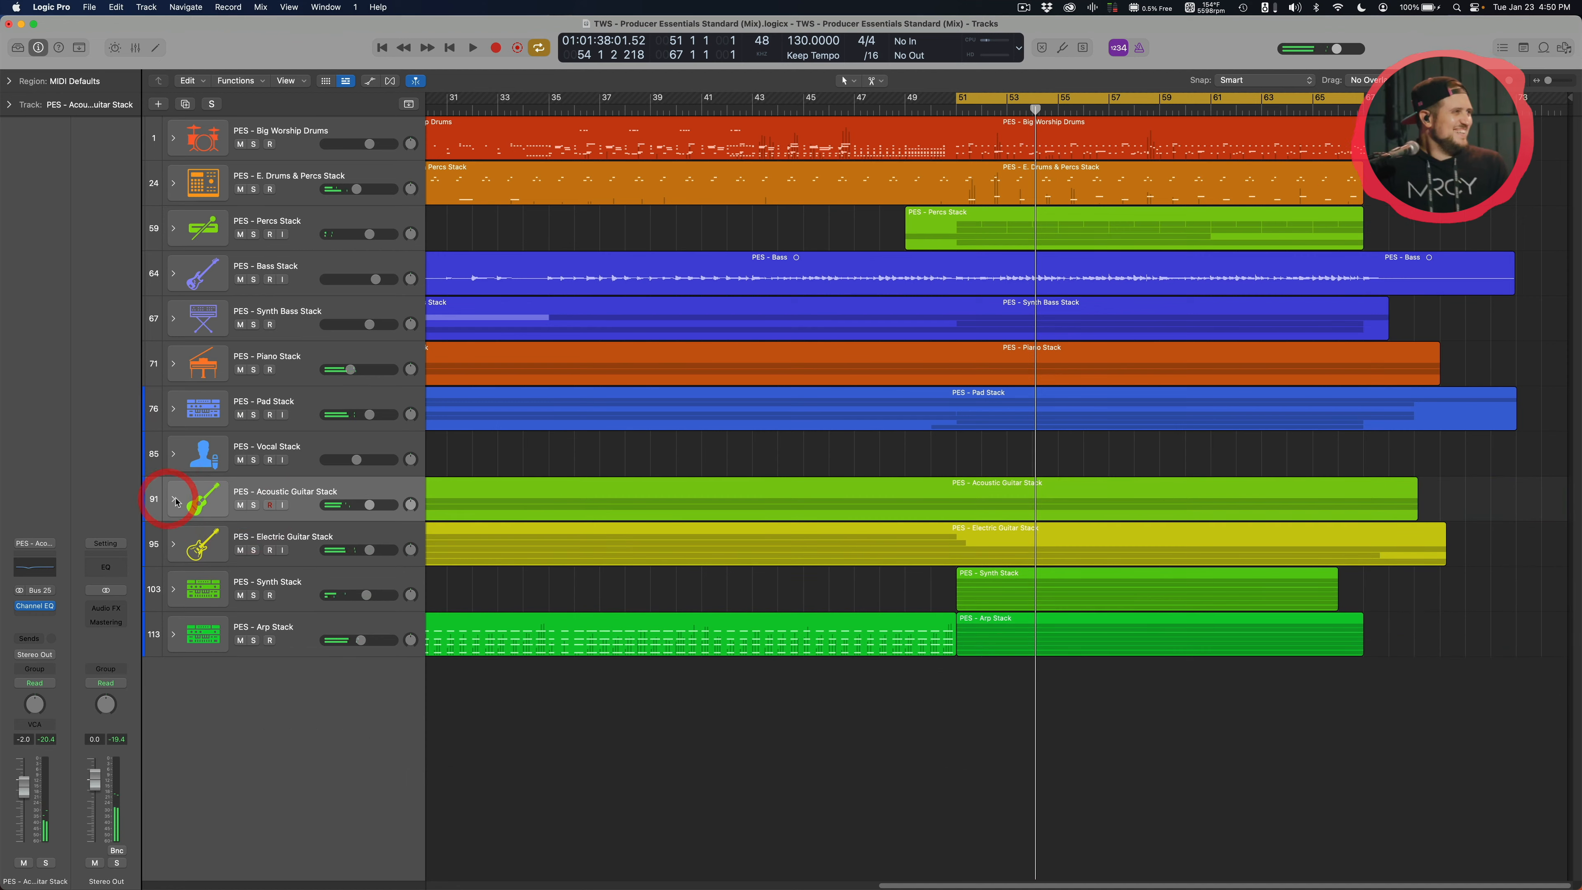
pyautogui.click(174, 545)
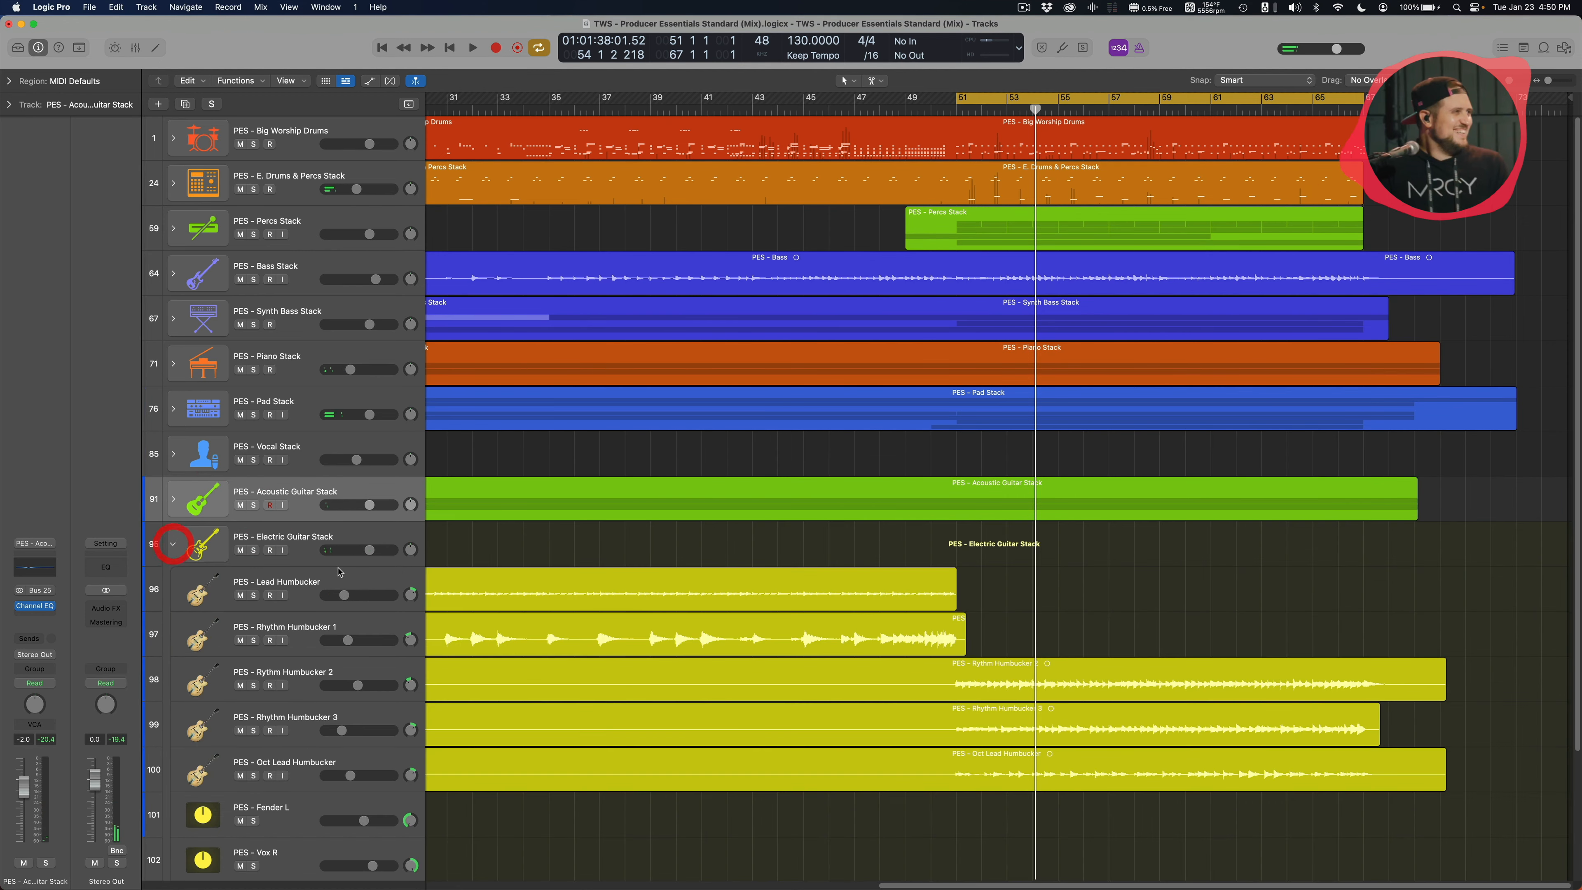
pyautogui.click(304, 584)
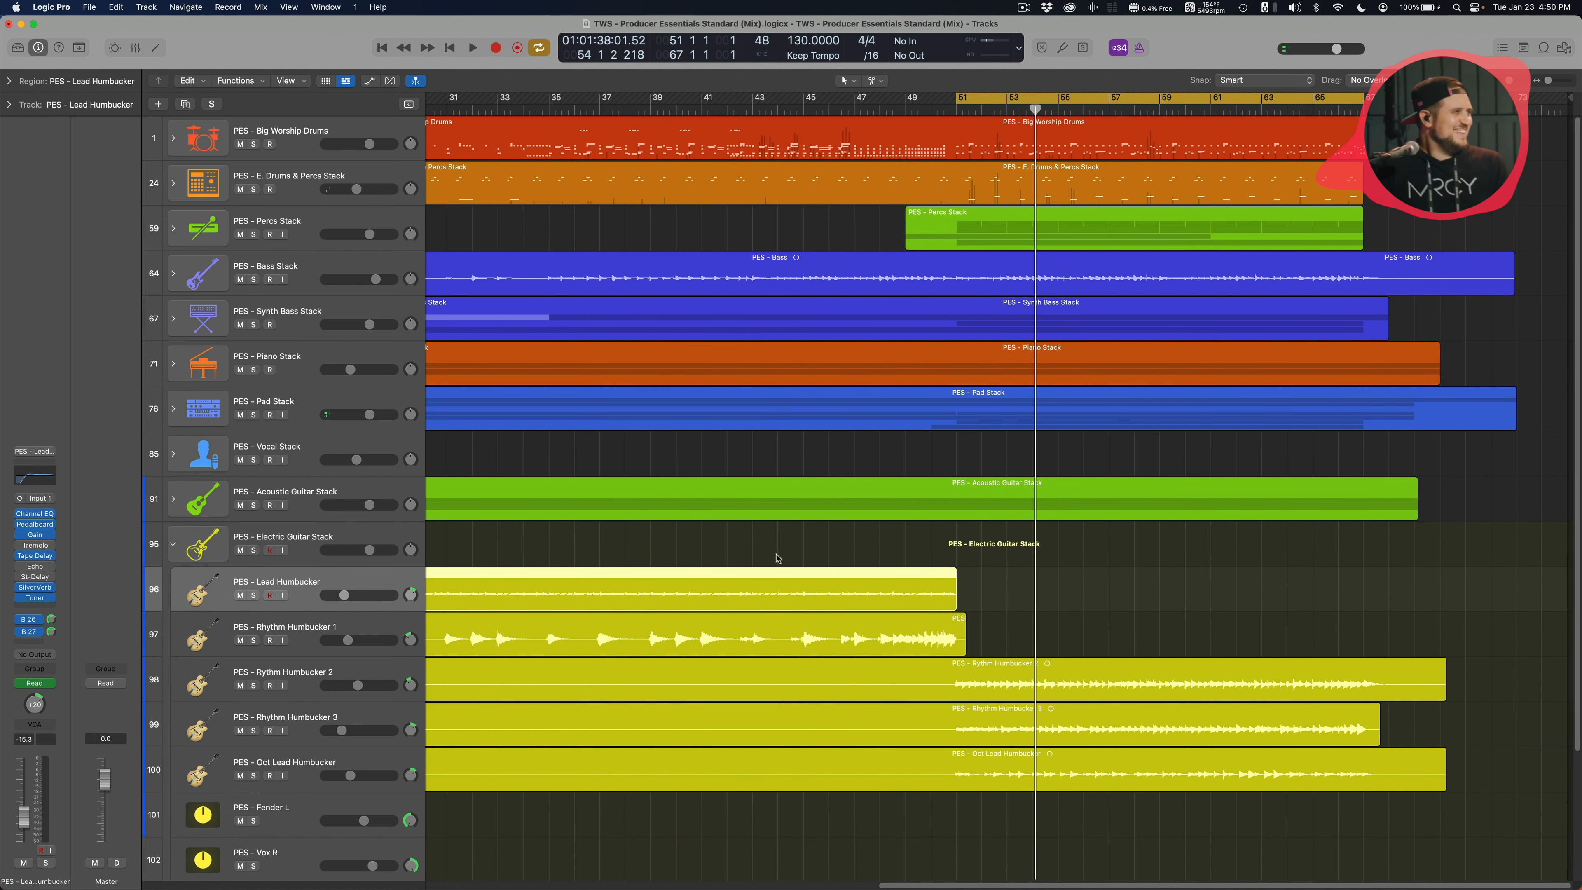
pyautogui.click(776, 555)
pyautogui.scroll(-5, 778, 558)
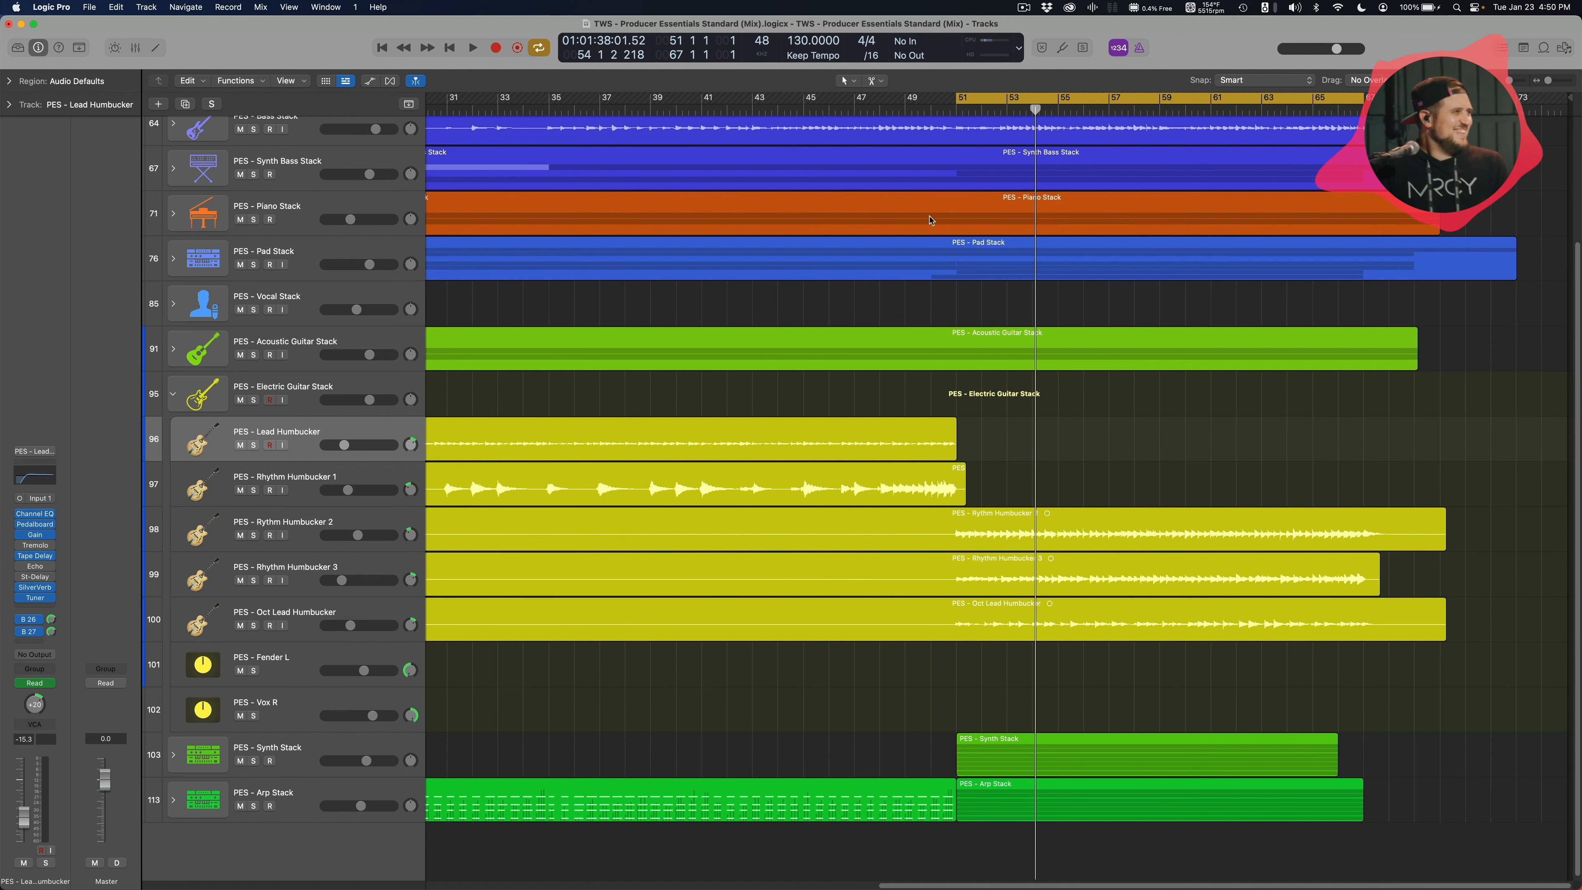
# Play the Electric Guitar Stack in solo from bar 49, stop playback and clear the solo
pyautogui.click(910, 111)
pyautogui.click(254, 400)
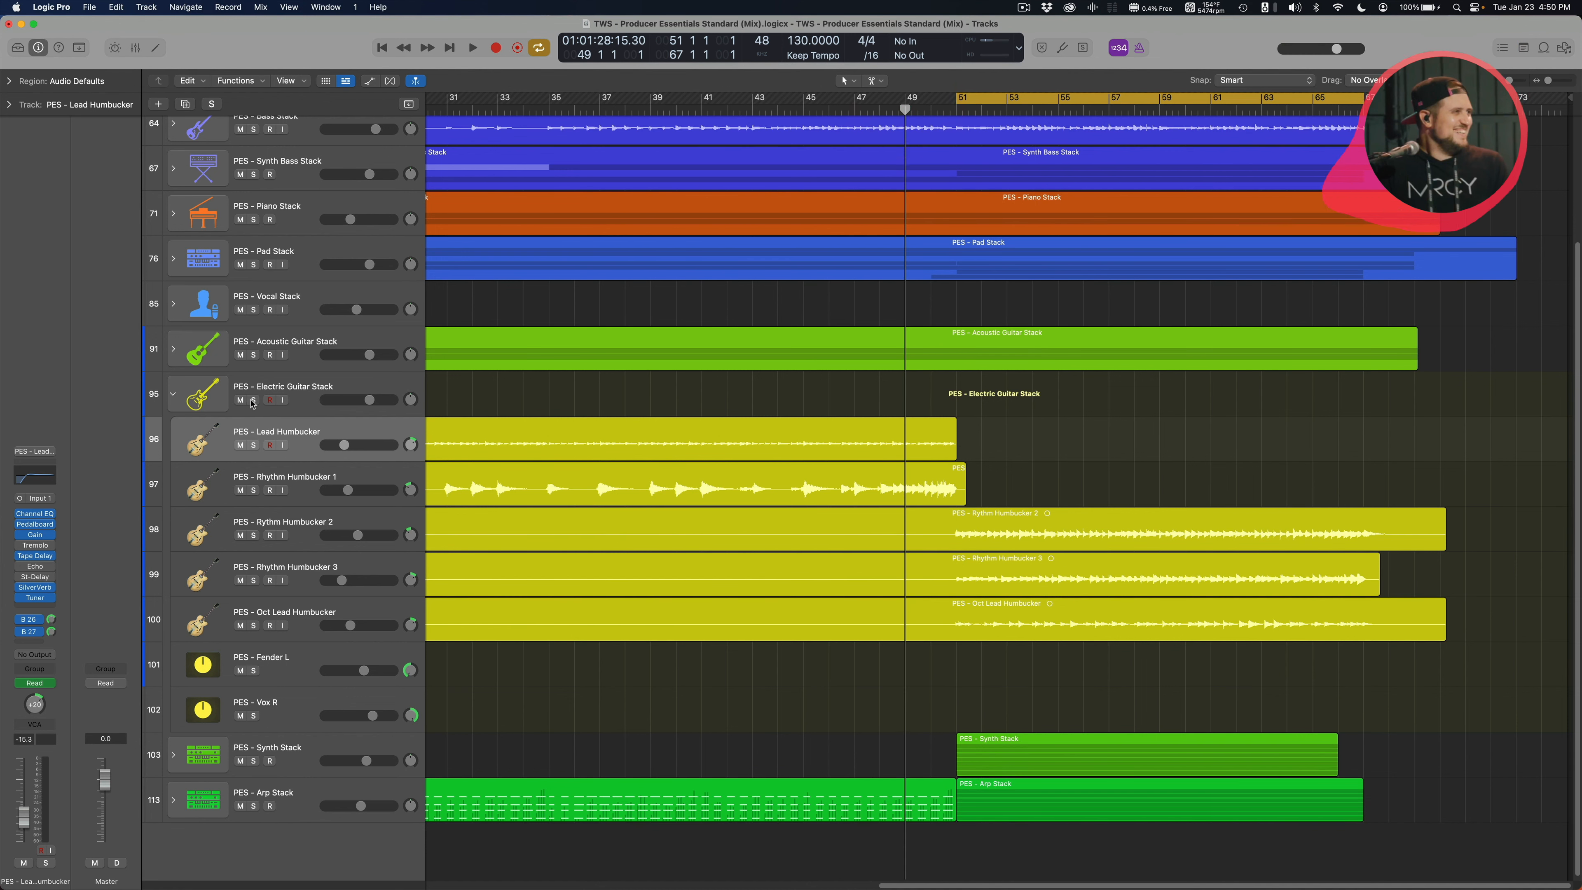
pyautogui.doubleClick(904, 109)
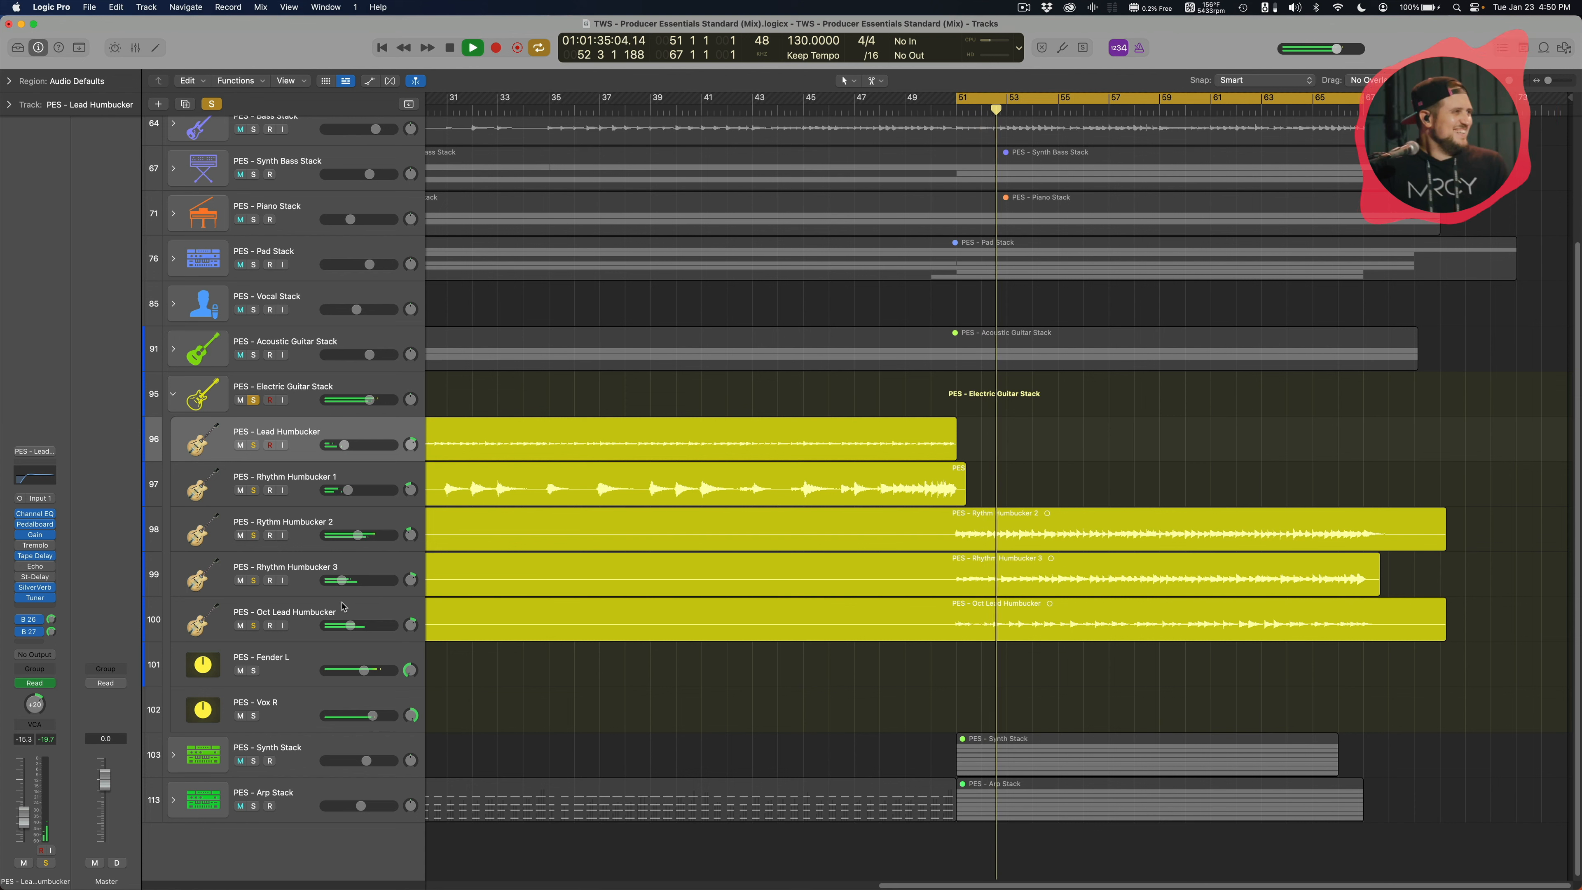
pyautogui.press('space')
pyautogui.click(322, 612)
pyautogui.press('ctrl+alt+super+s')
# Select the rhythm and lead humbucker tracks in turn to review their plug-ins and sends
pyautogui.click(298, 531)
pyautogui.click(298, 498)
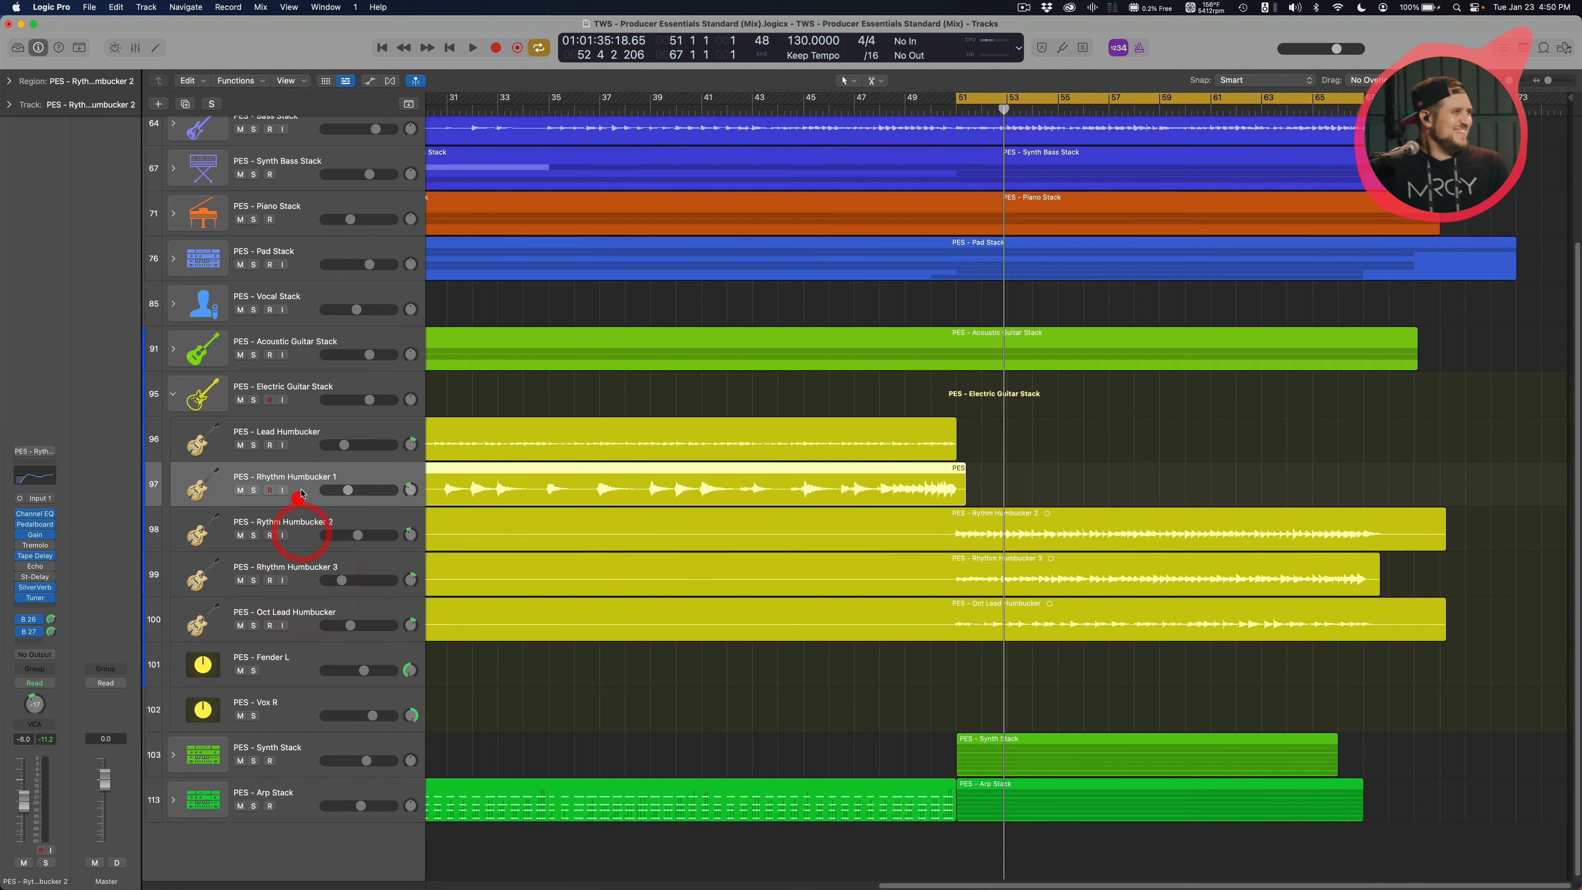
pyautogui.click(301, 454)
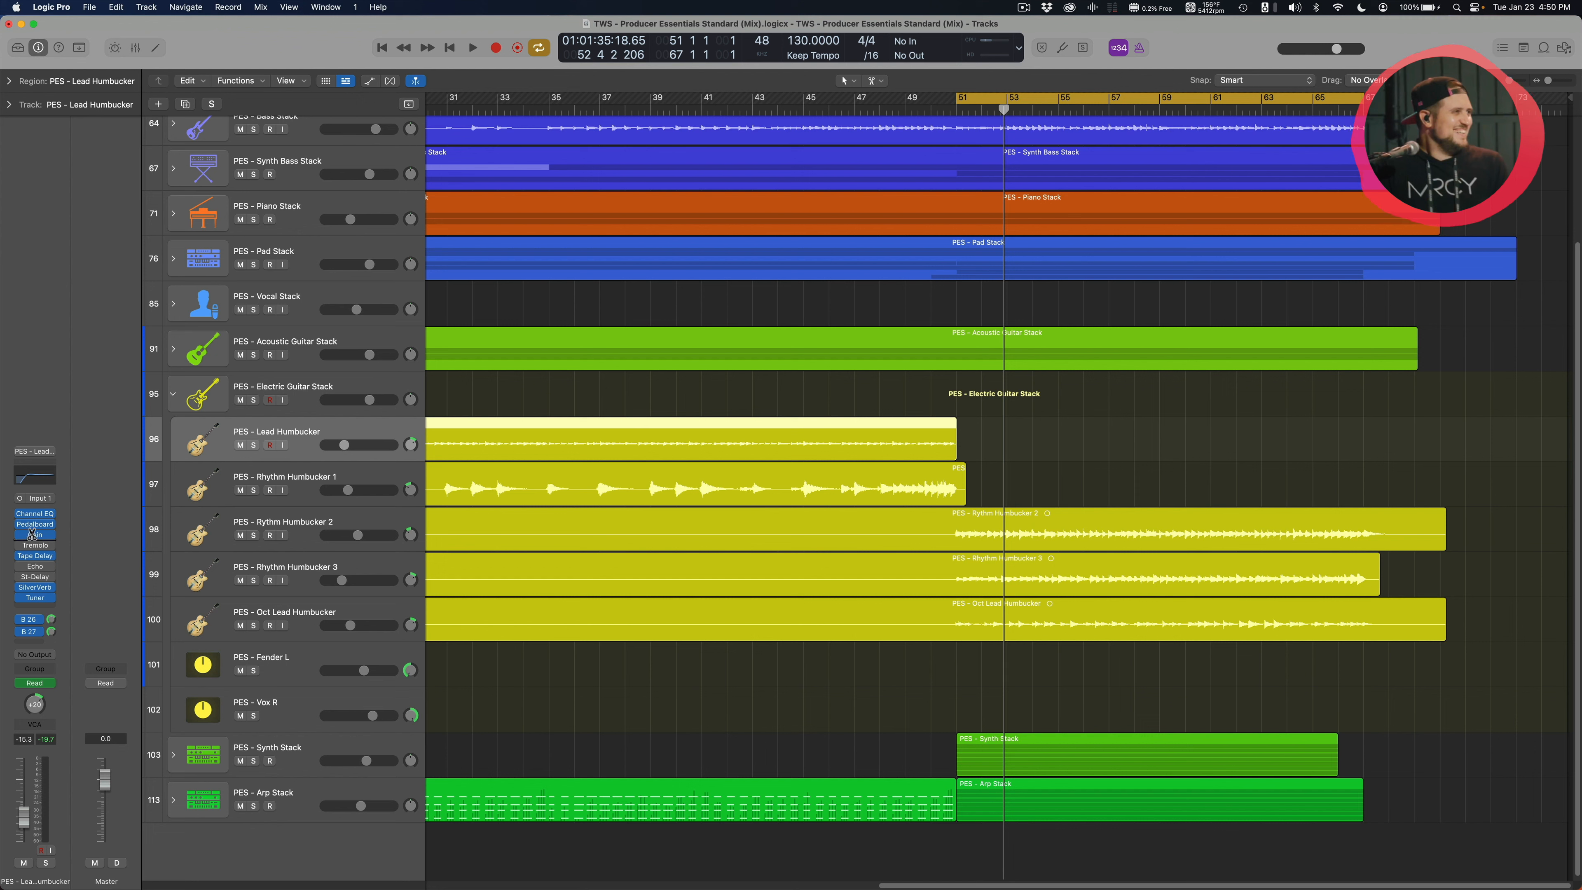
pyautogui.click(307, 573)
# Switch between the Fender L and Vox R tracks to compare their amp channel strips
pyautogui.click(296, 657)
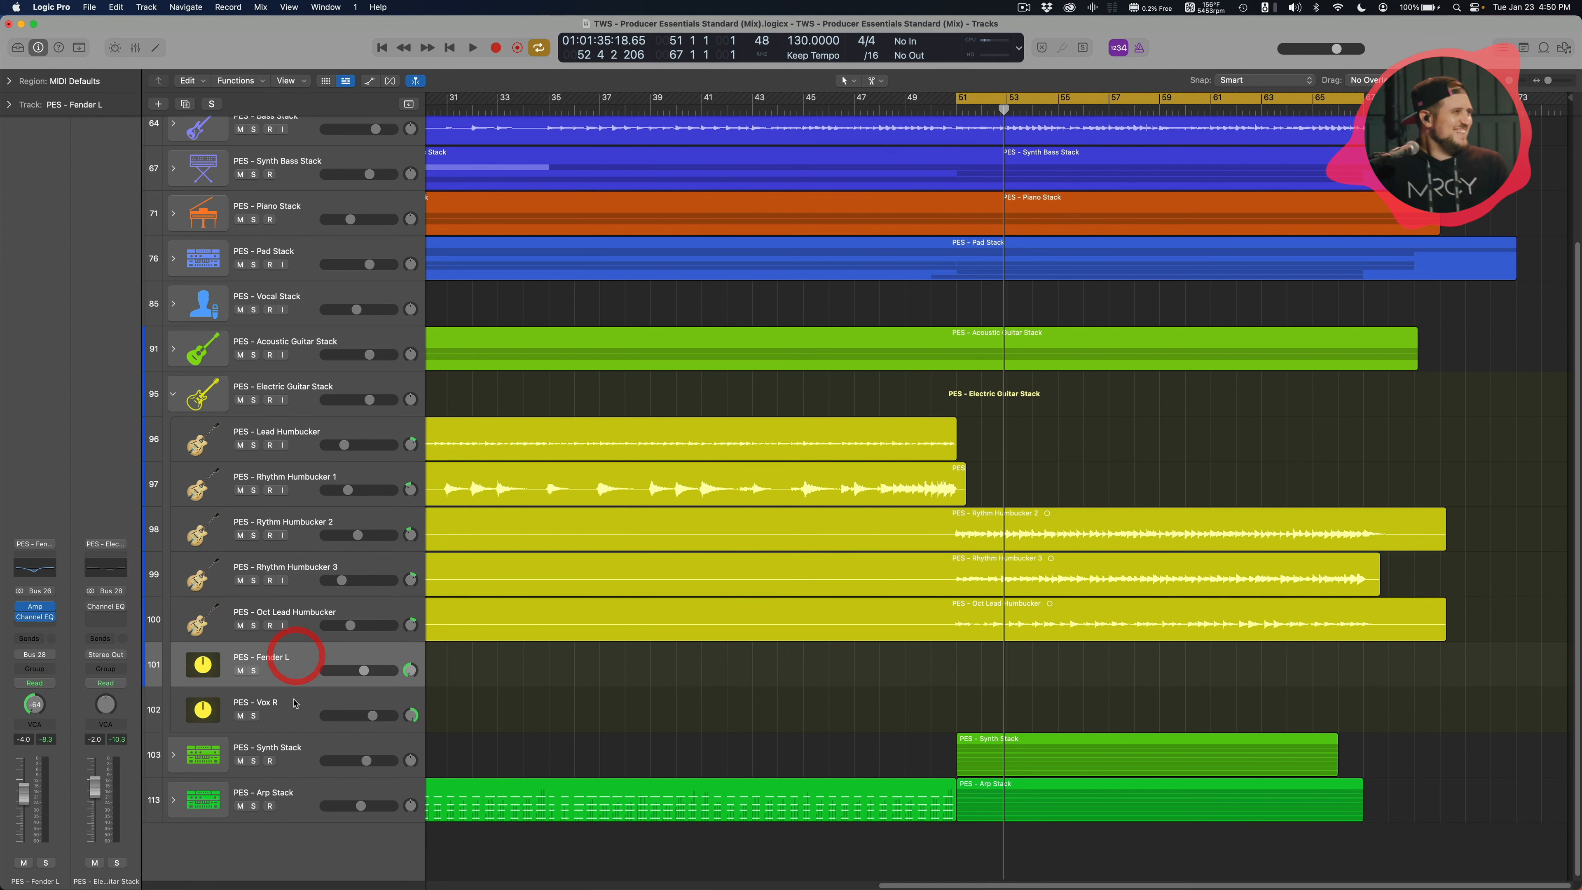
pyautogui.click(295, 703)
pyautogui.click(285, 655)
pyautogui.click(293, 703)
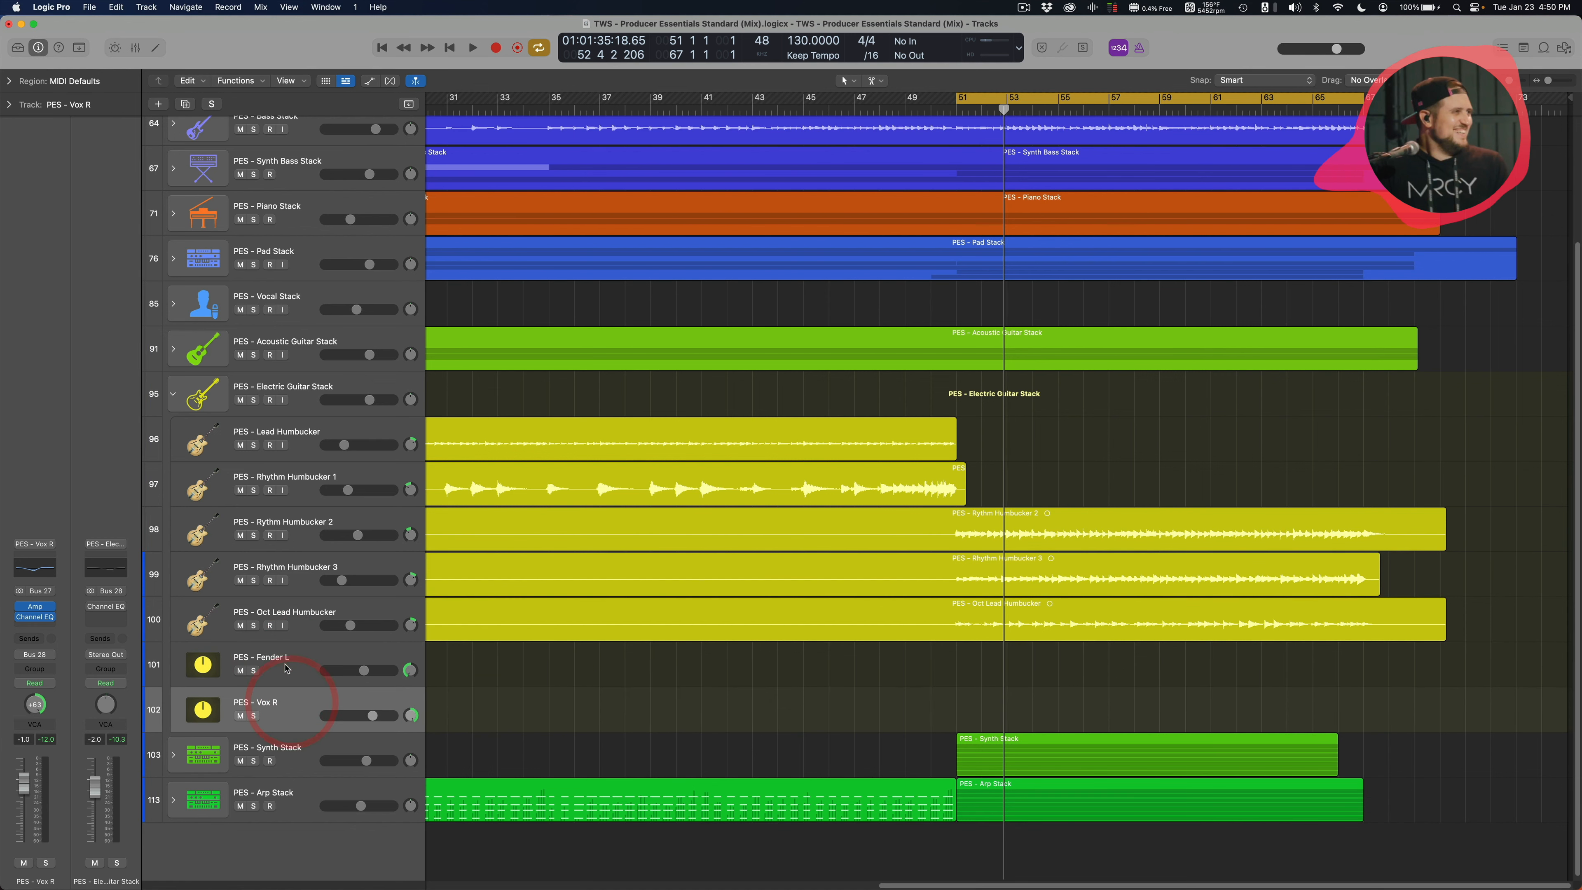
pyautogui.click(286, 666)
pyautogui.click(296, 725)
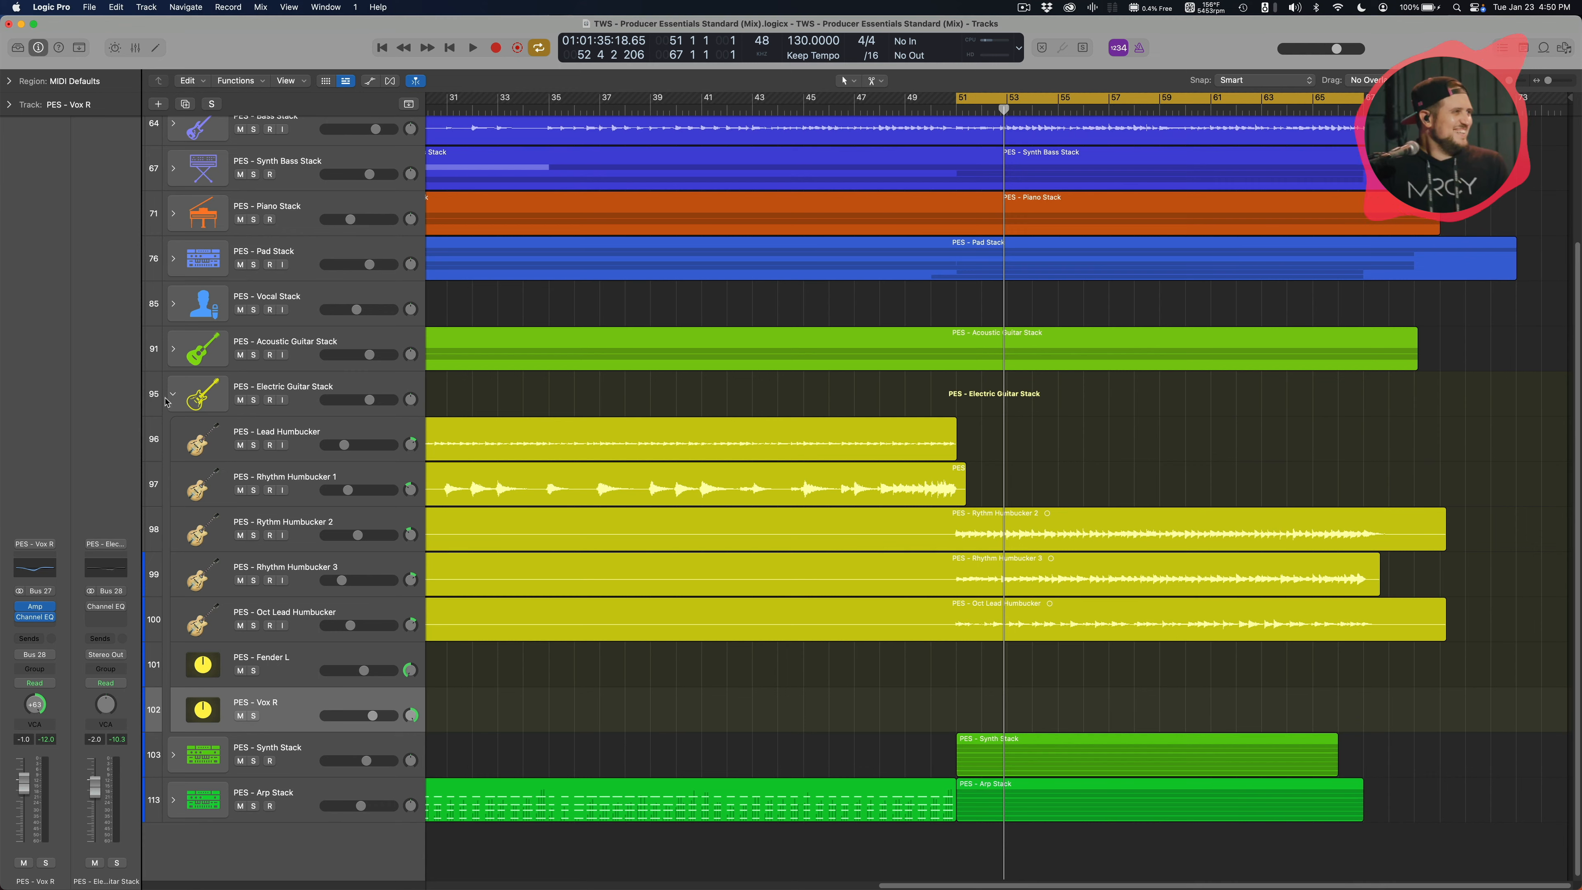
# Collapse the Electric Guitar Stack and expand the Synth Stack to show its individual tracks
pyautogui.click(173, 393)
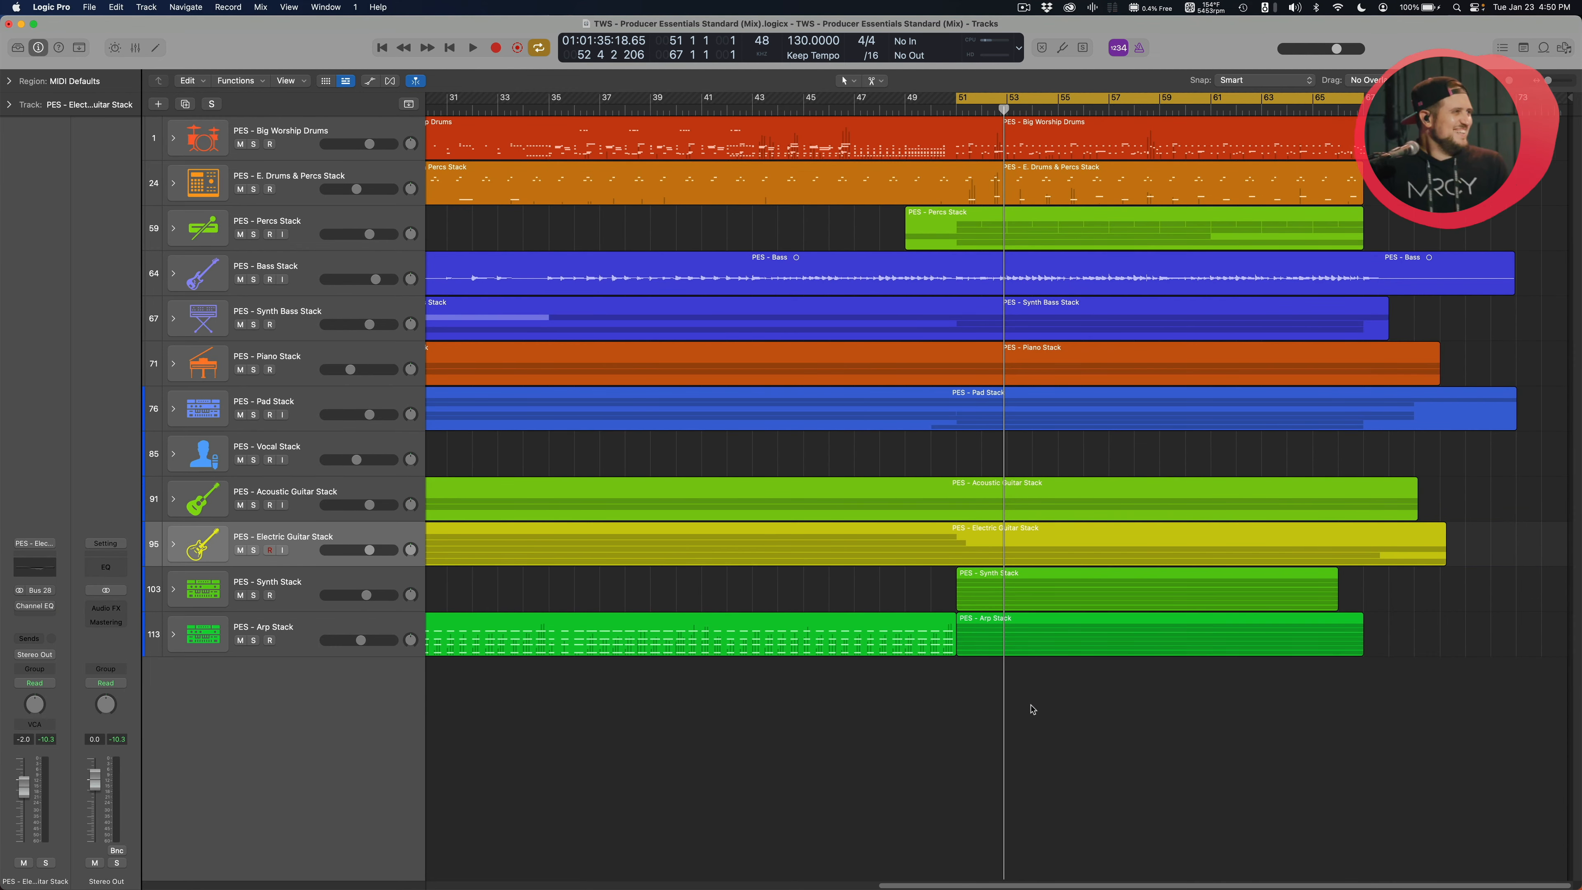
pyautogui.press('super+Right')
pyautogui.hscroll(2, 1074, 710)
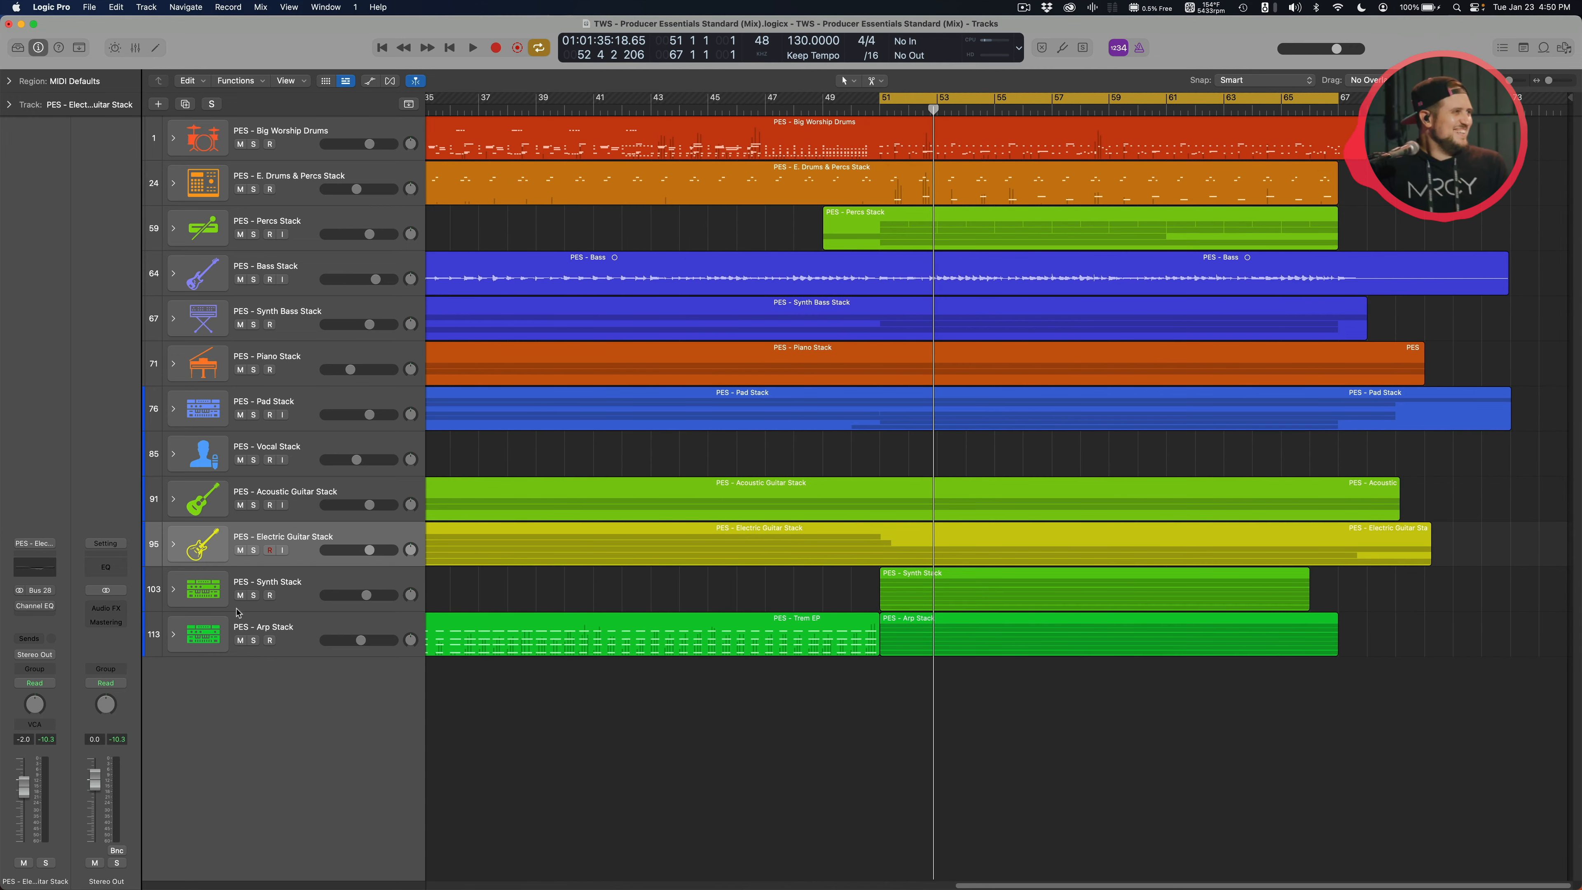
pyautogui.click(303, 596)
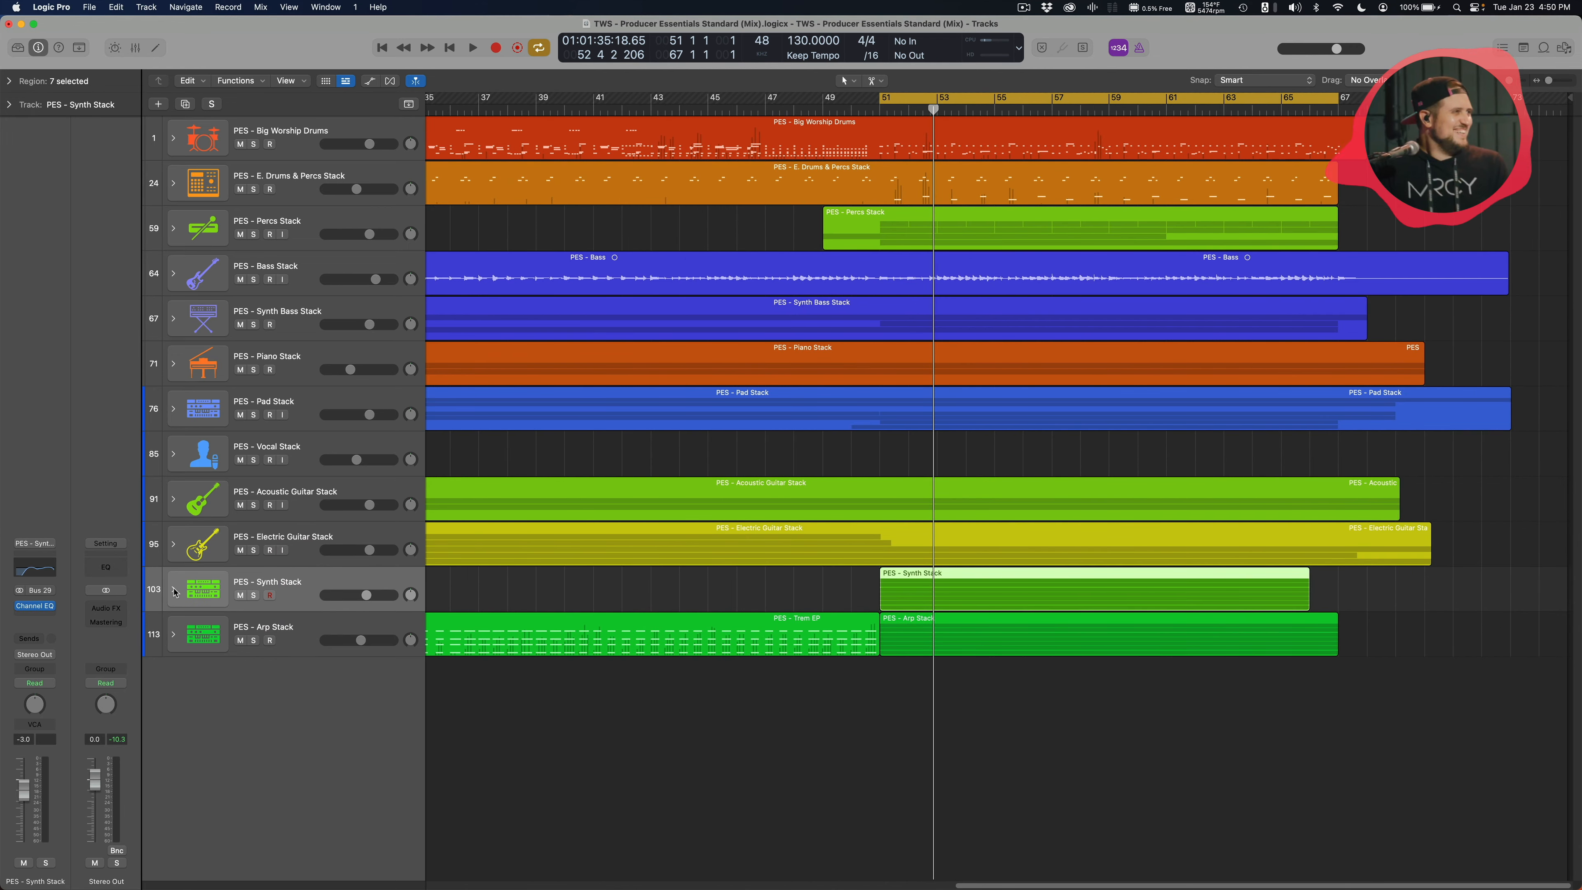
pyautogui.click(174, 591)
pyautogui.scroll(-4, 556, 640)
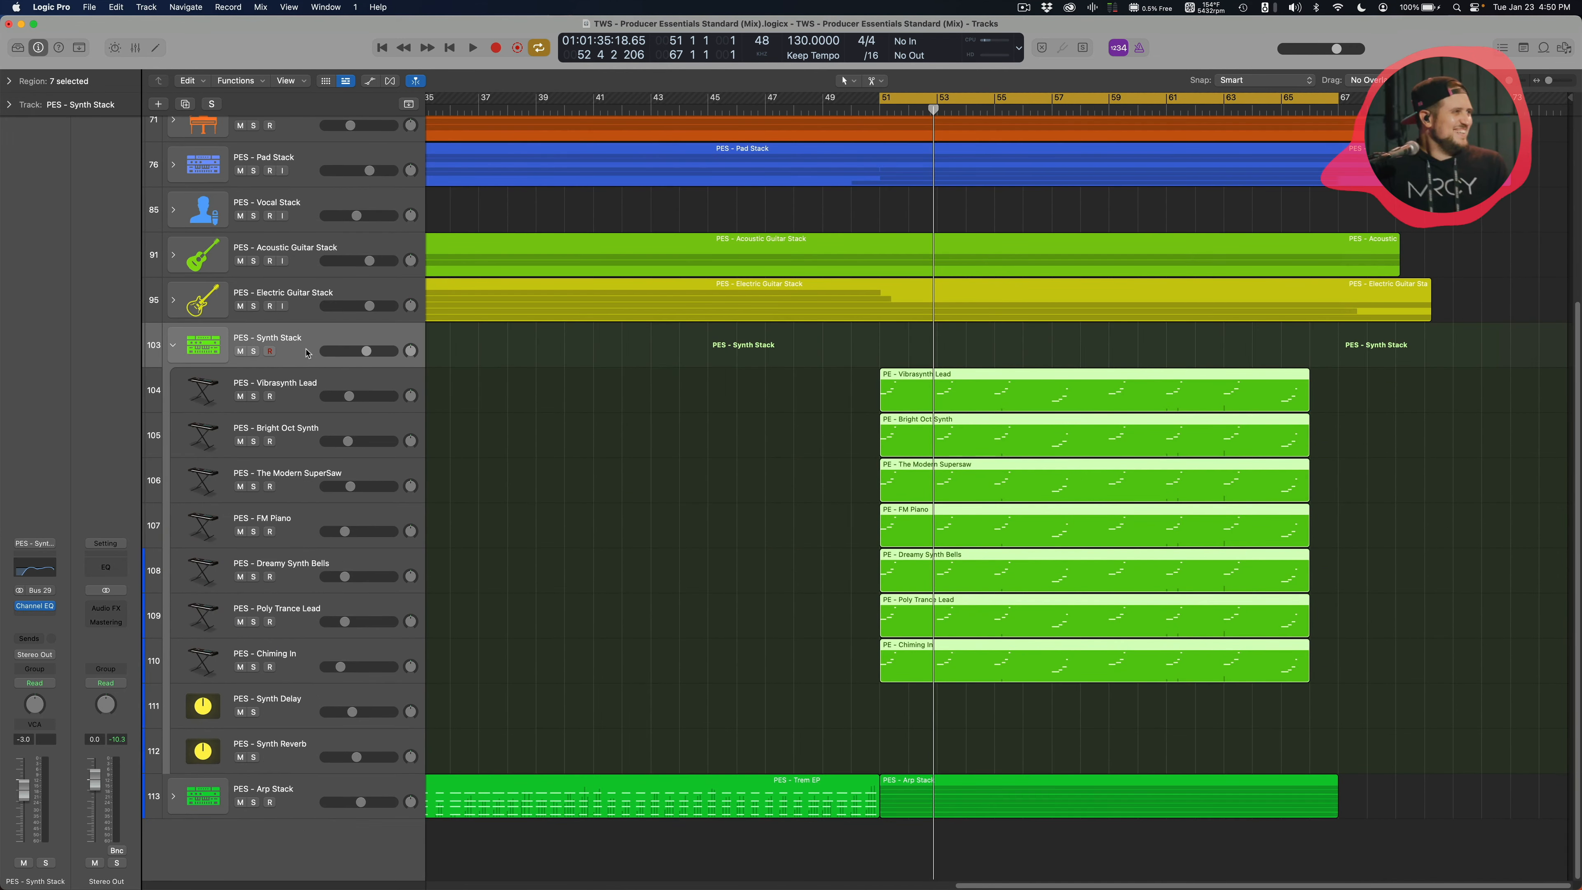
# Select each synth track from Vibrasynth Lead down to Chiming In to review its instrument, effects and sends
pyautogui.click(305, 388)
pyautogui.click(305, 431)
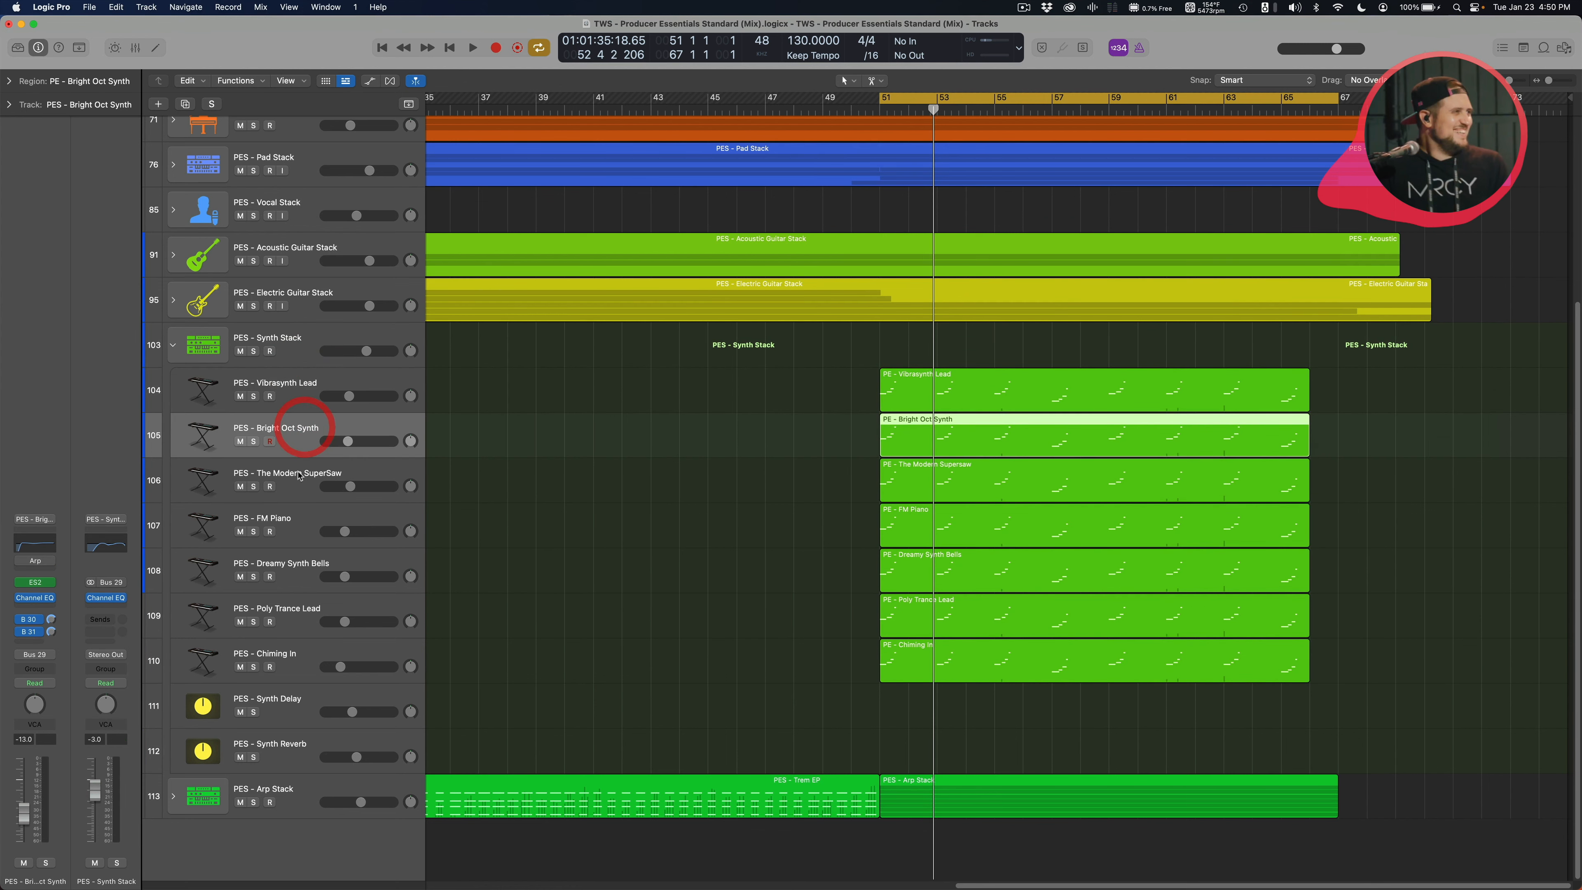
pyautogui.click(298, 473)
pyautogui.click(293, 519)
pyautogui.click(292, 561)
pyautogui.click(291, 607)
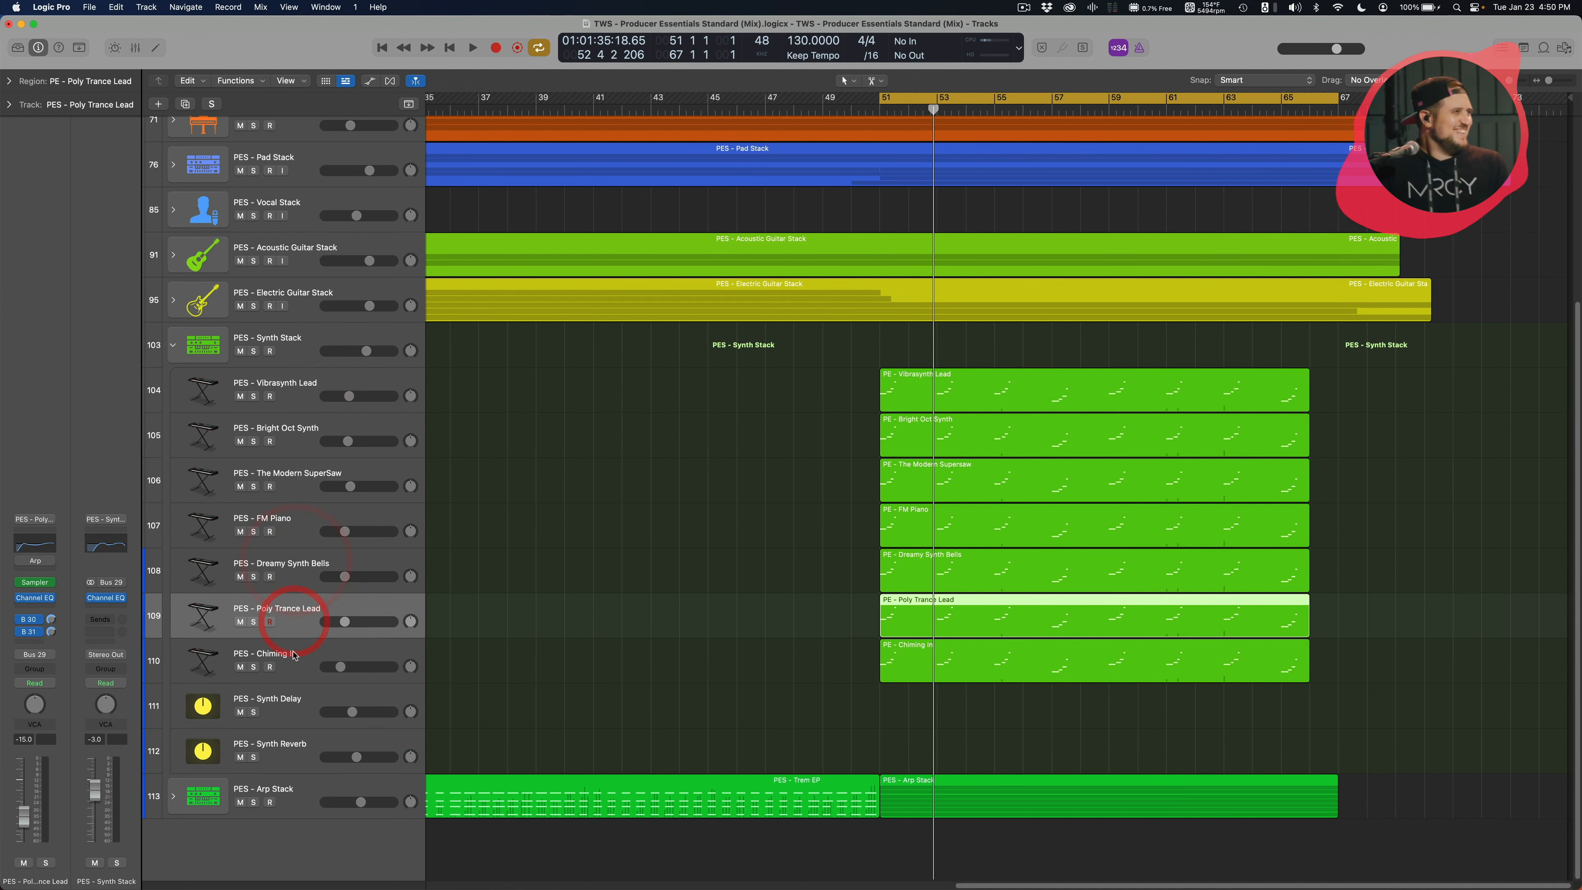
pyautogui.click(293, 653)
pyautogui.click(797, 655)
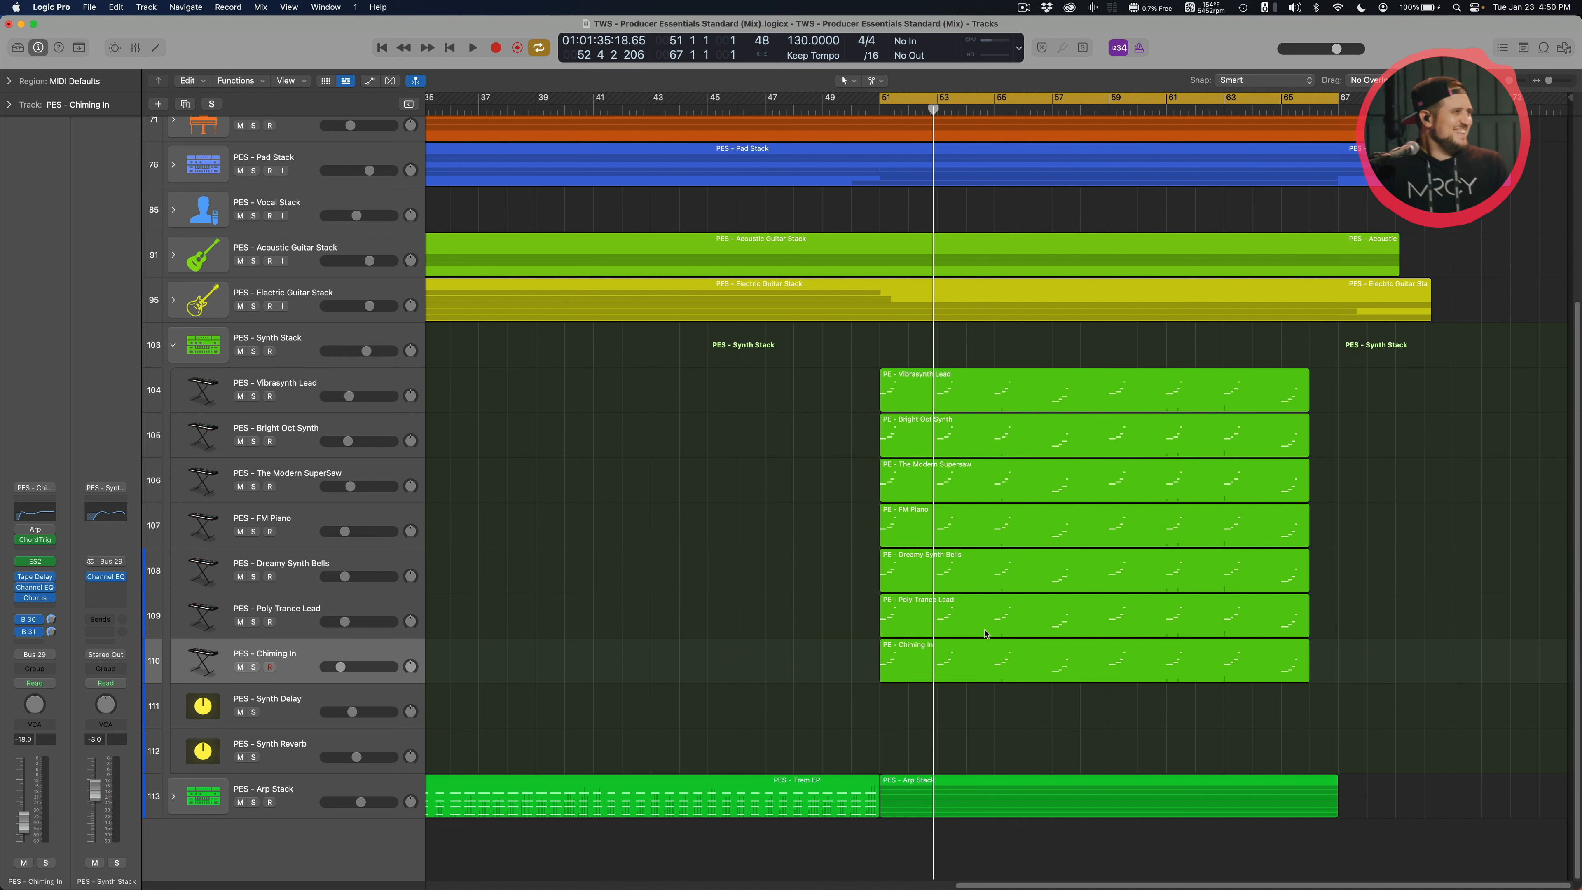
# Collapse the Synth Stack and expand the Arp Stack with its regions deselected
pyautogui.click(919, 341)
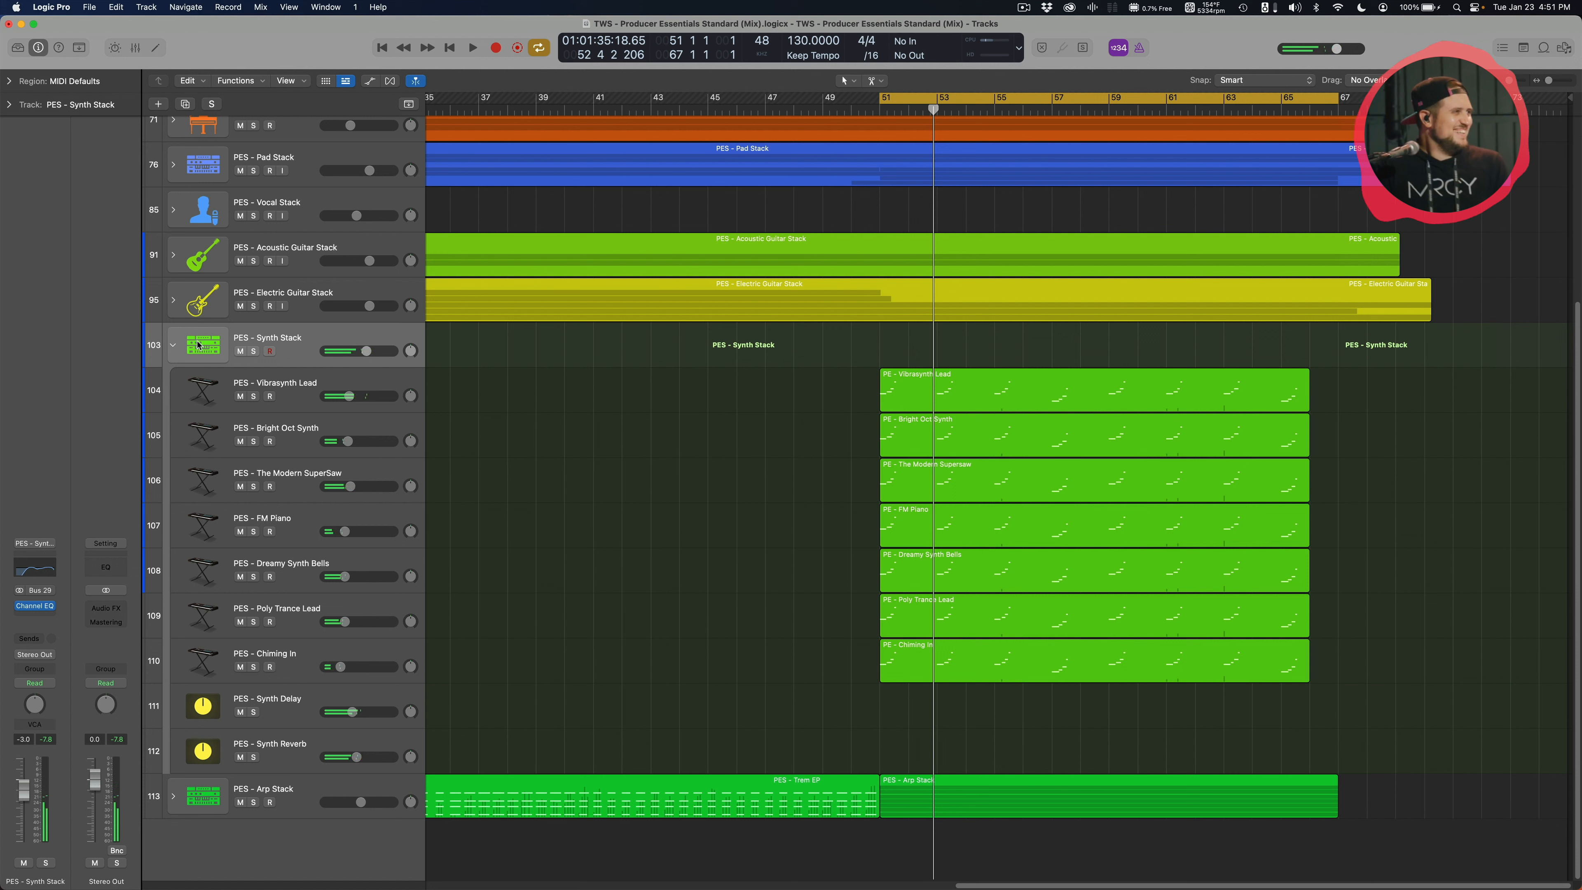
pyautogui.click(173, 347)
pyautogui.click(274, 626)
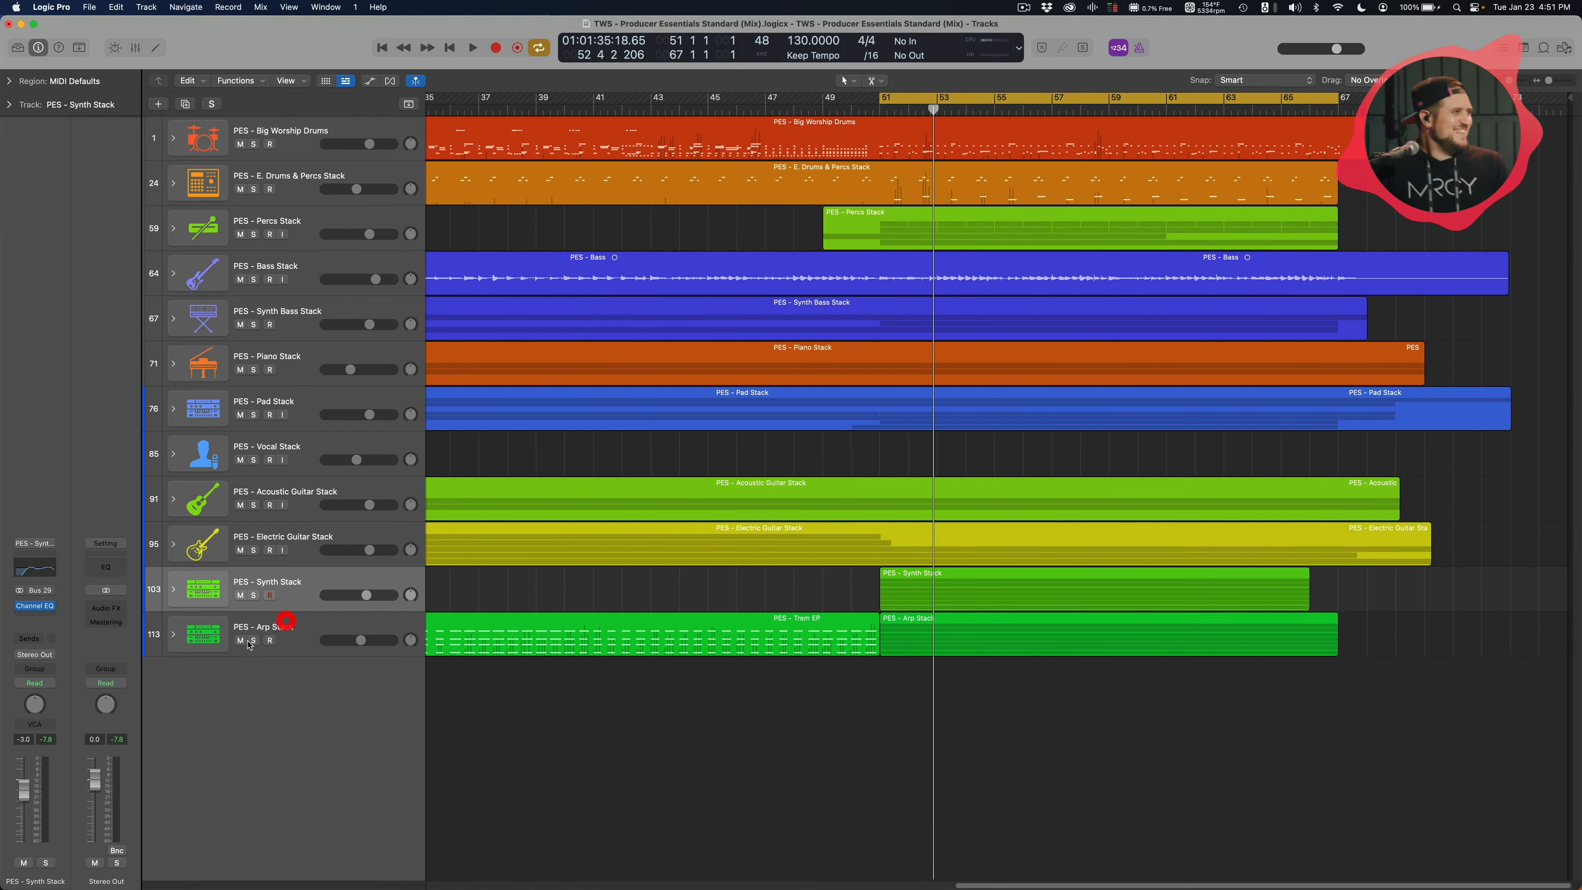
pyautogui.click(174, 636)
pyautogui.scroll(-4, 732, 654)
pyautogui.click(731, 650)
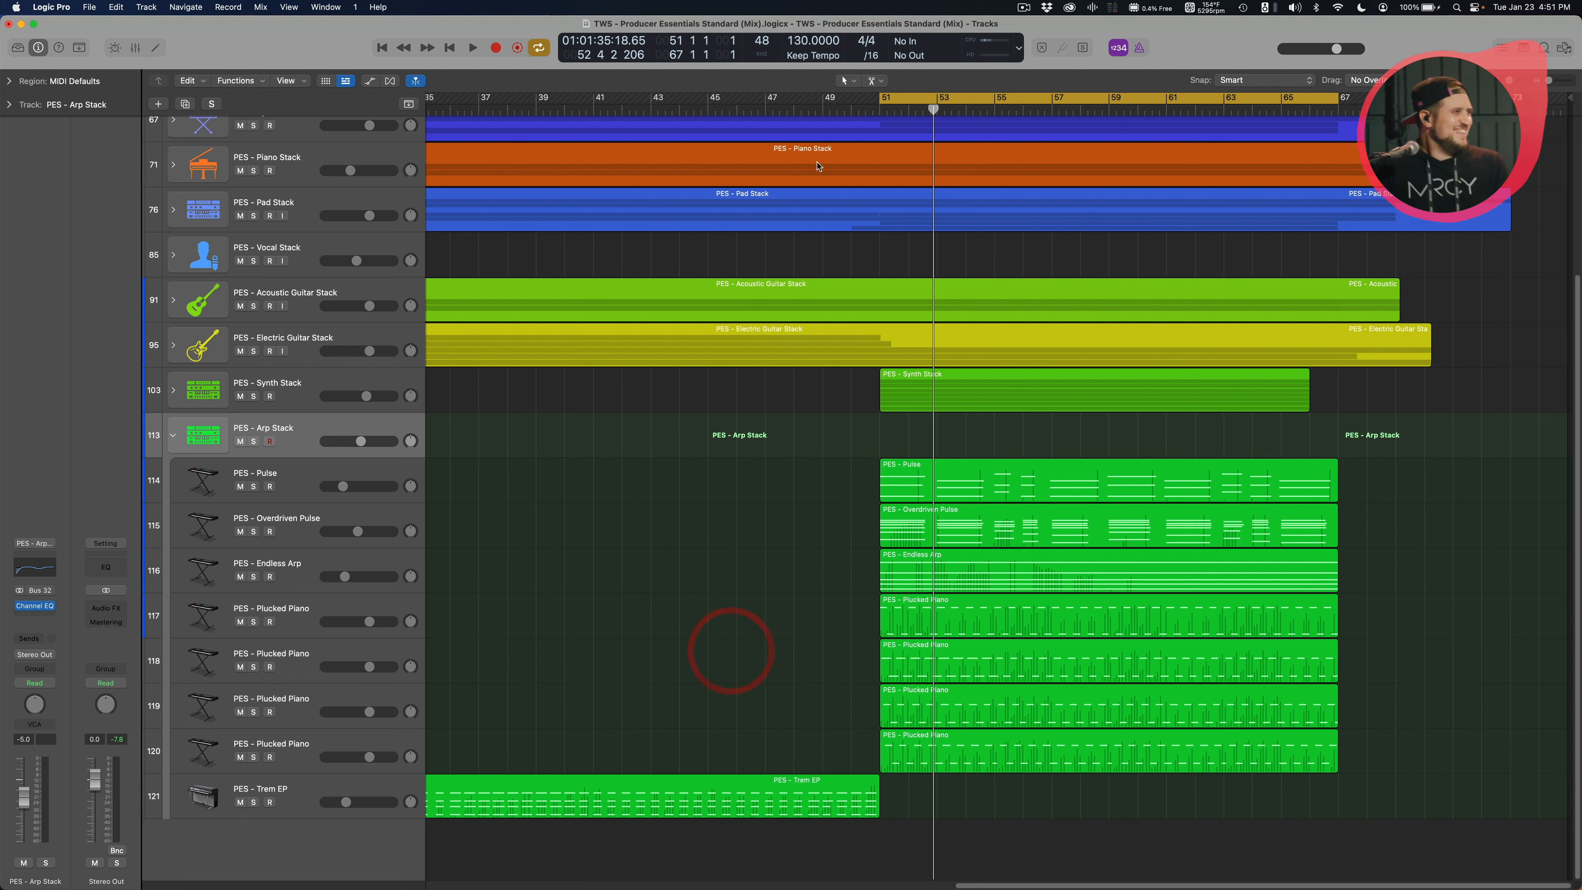
# Play the Arp Stack in solo, stop playback and clear the solo, keeping the stack selected
pyautogui.click(831, 109)
pyautogui.press('space')
pyautogui.click(254, 442)
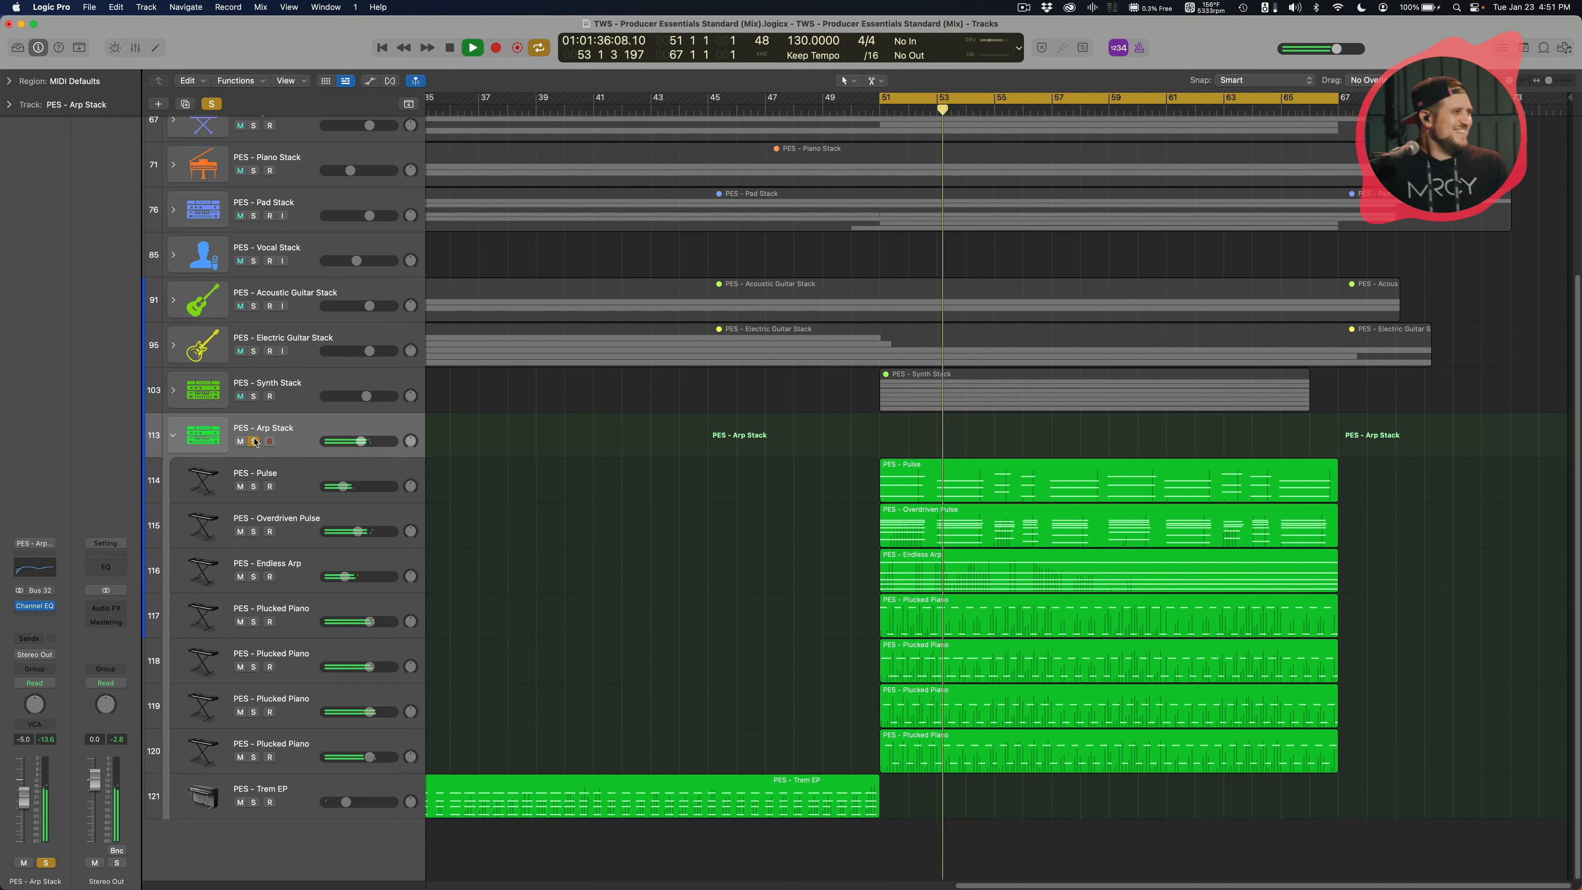
pyautogui.click(253, 441)
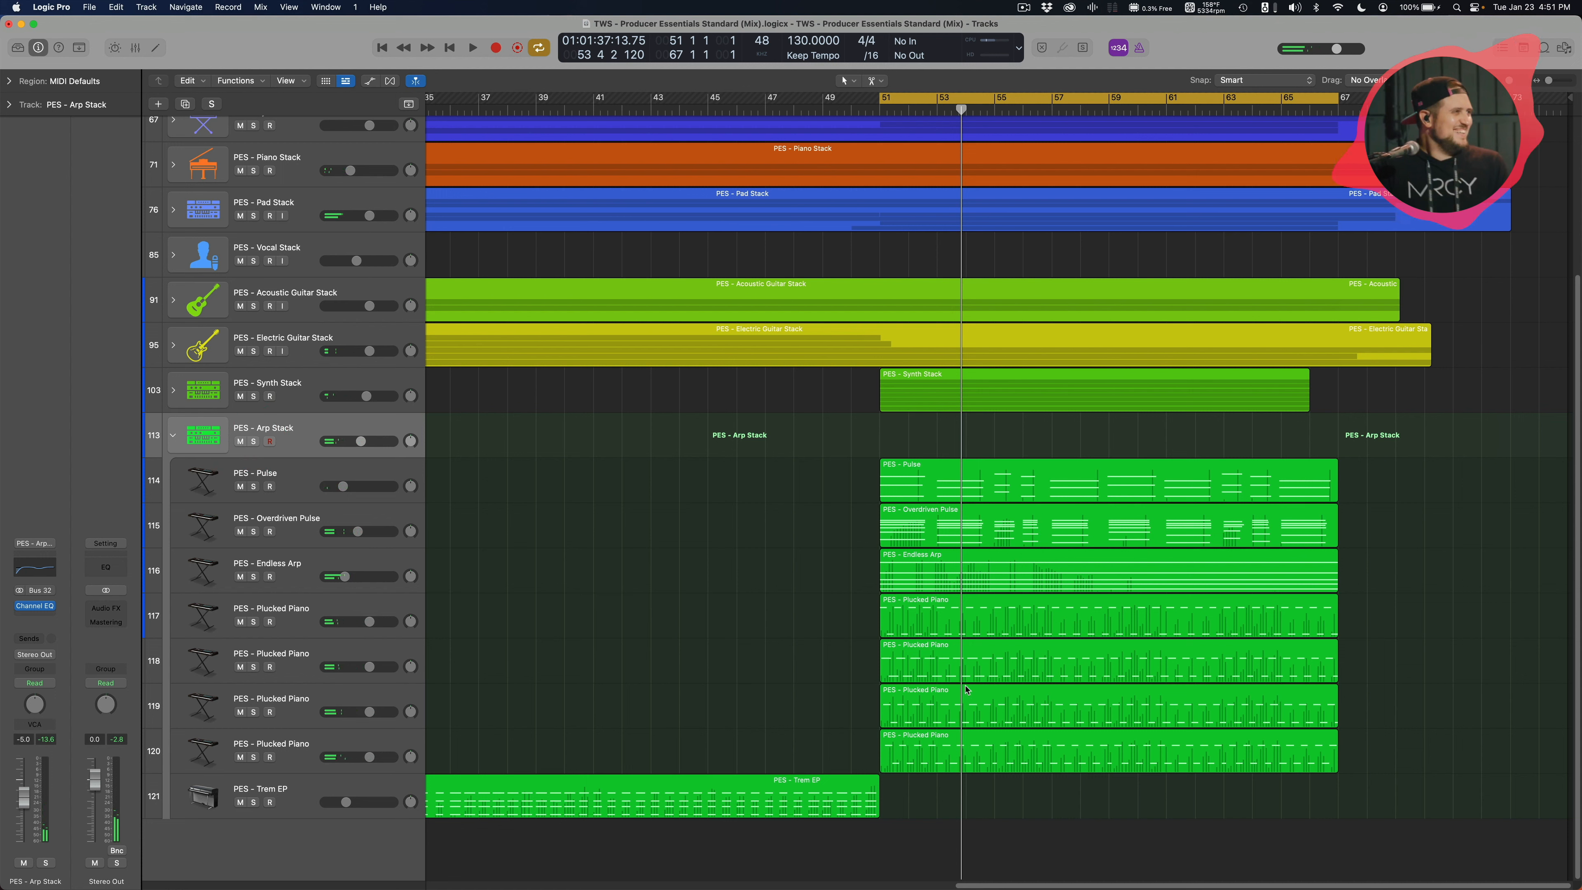
pyautogui.click(347, 428)
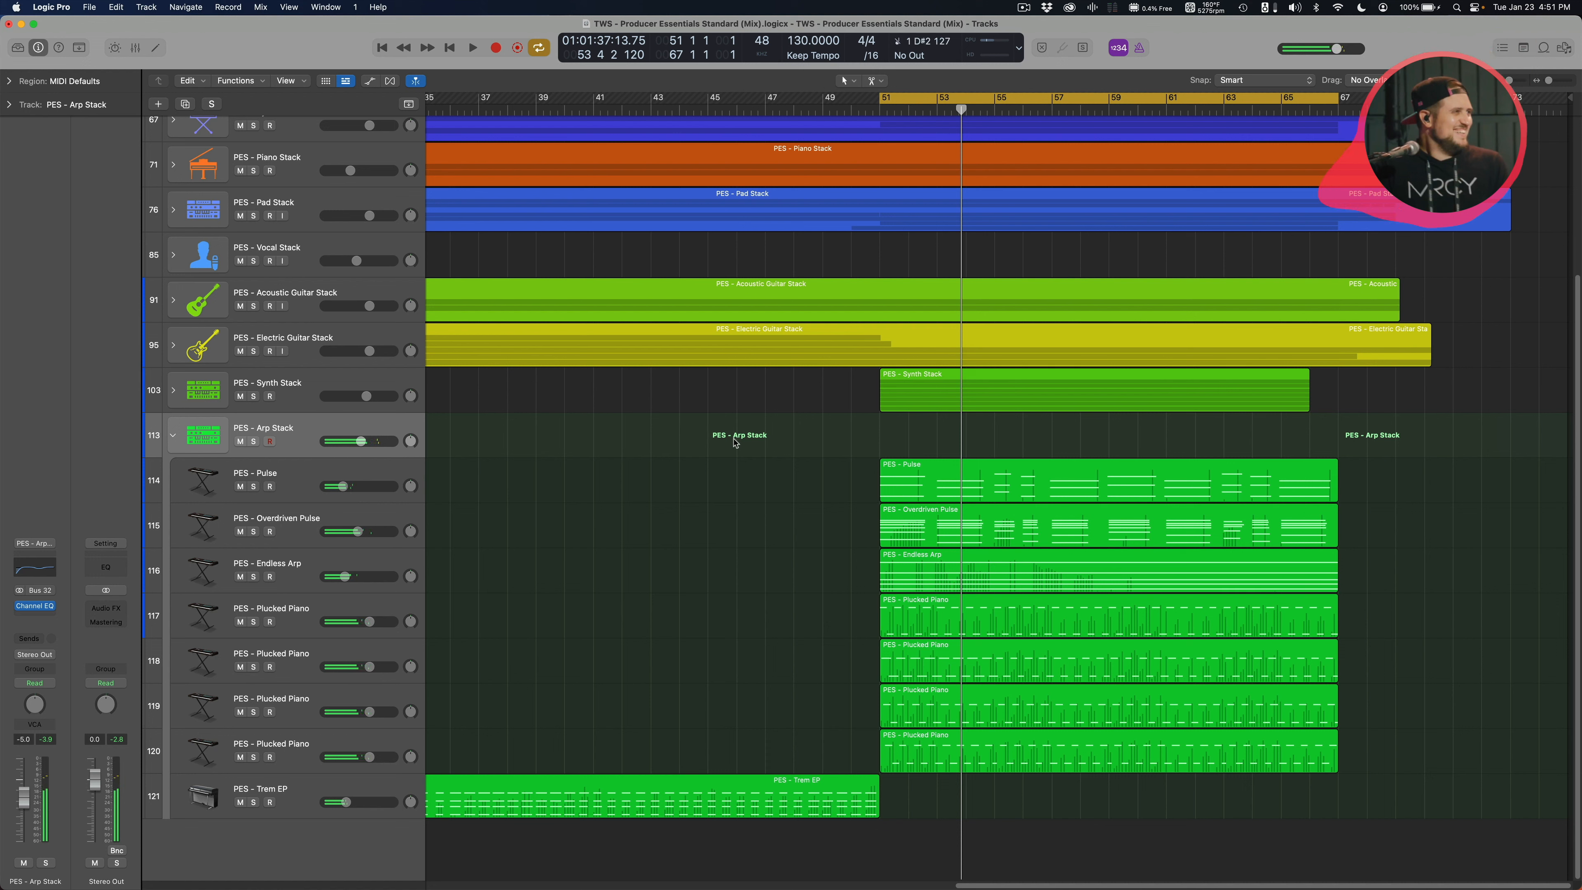
# Collapse the Arp Stack and fit the whole arrangement in the tracks view
pyautogui.click(175, 437)
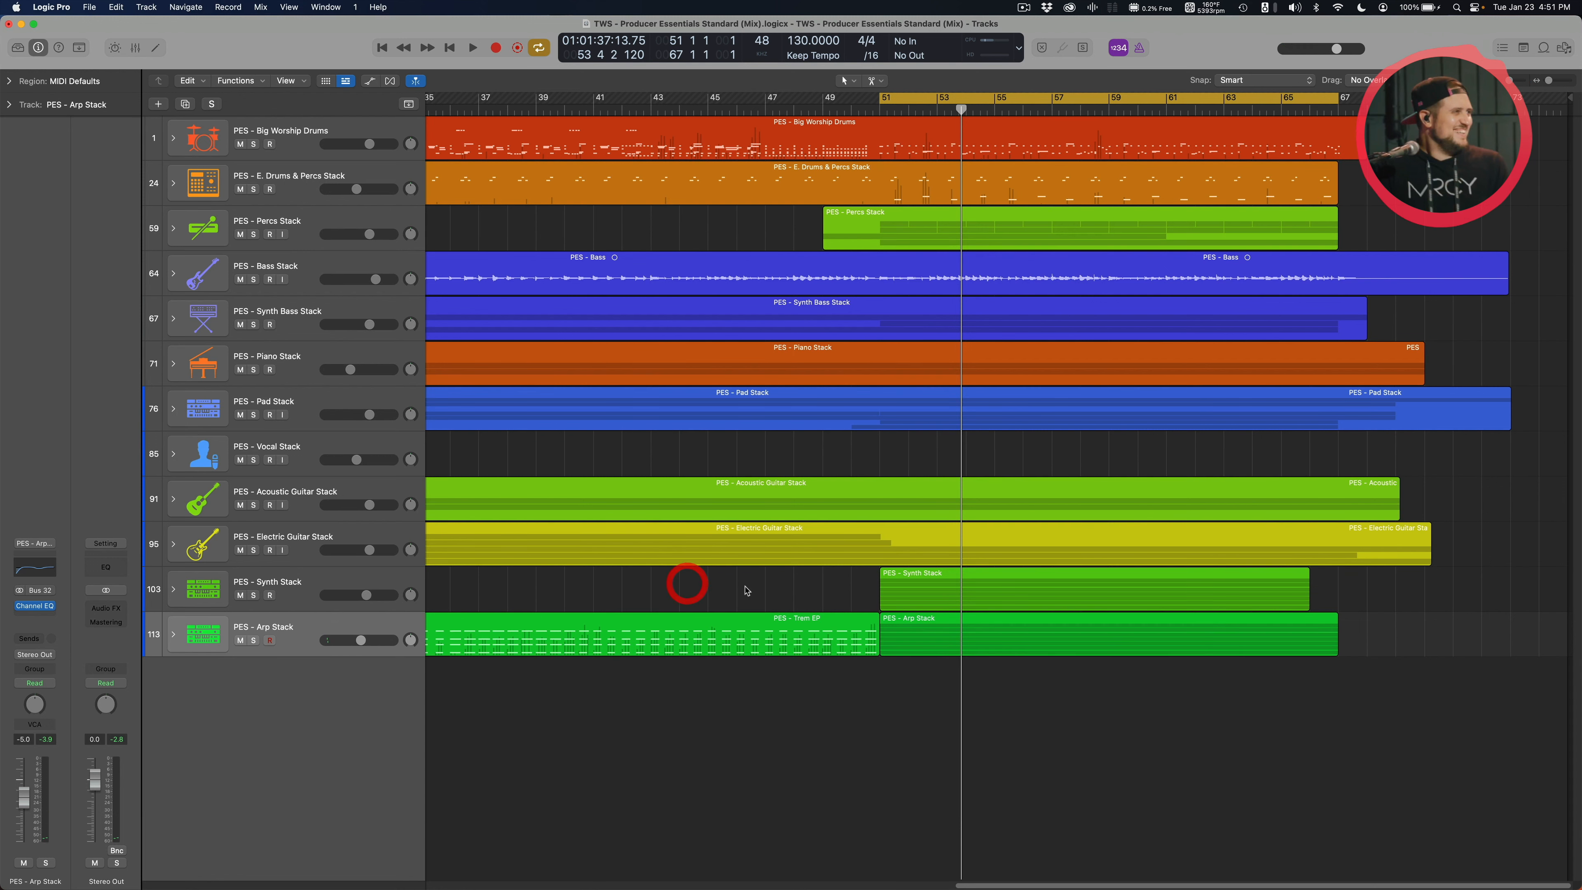
pyautogui.press('z')
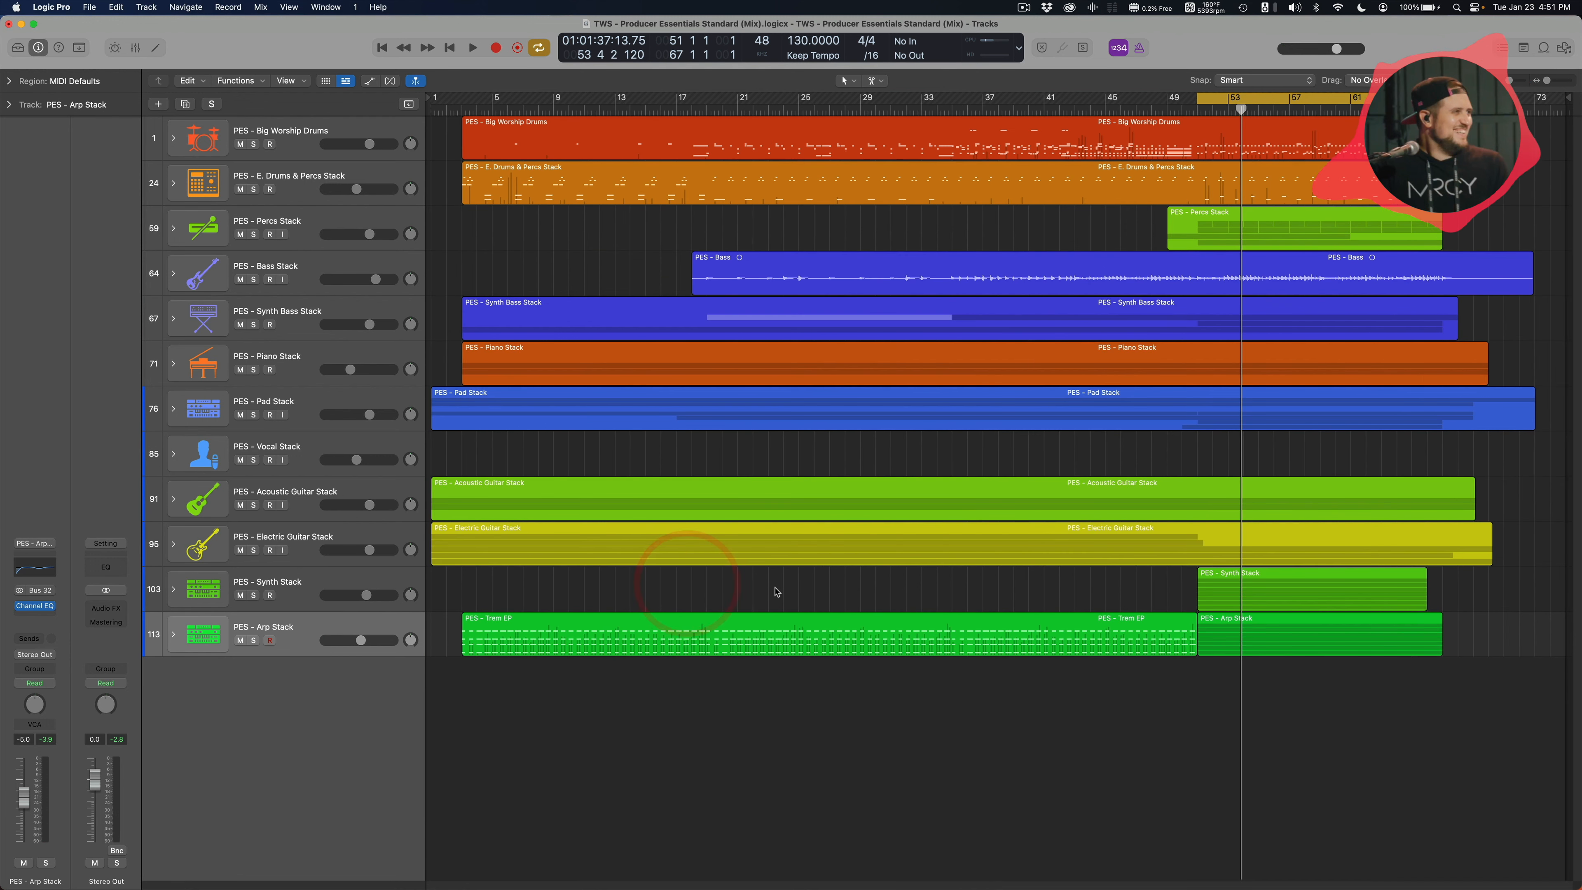
pyautogui.click(554, 459)
pyautogui.click(561, 274)
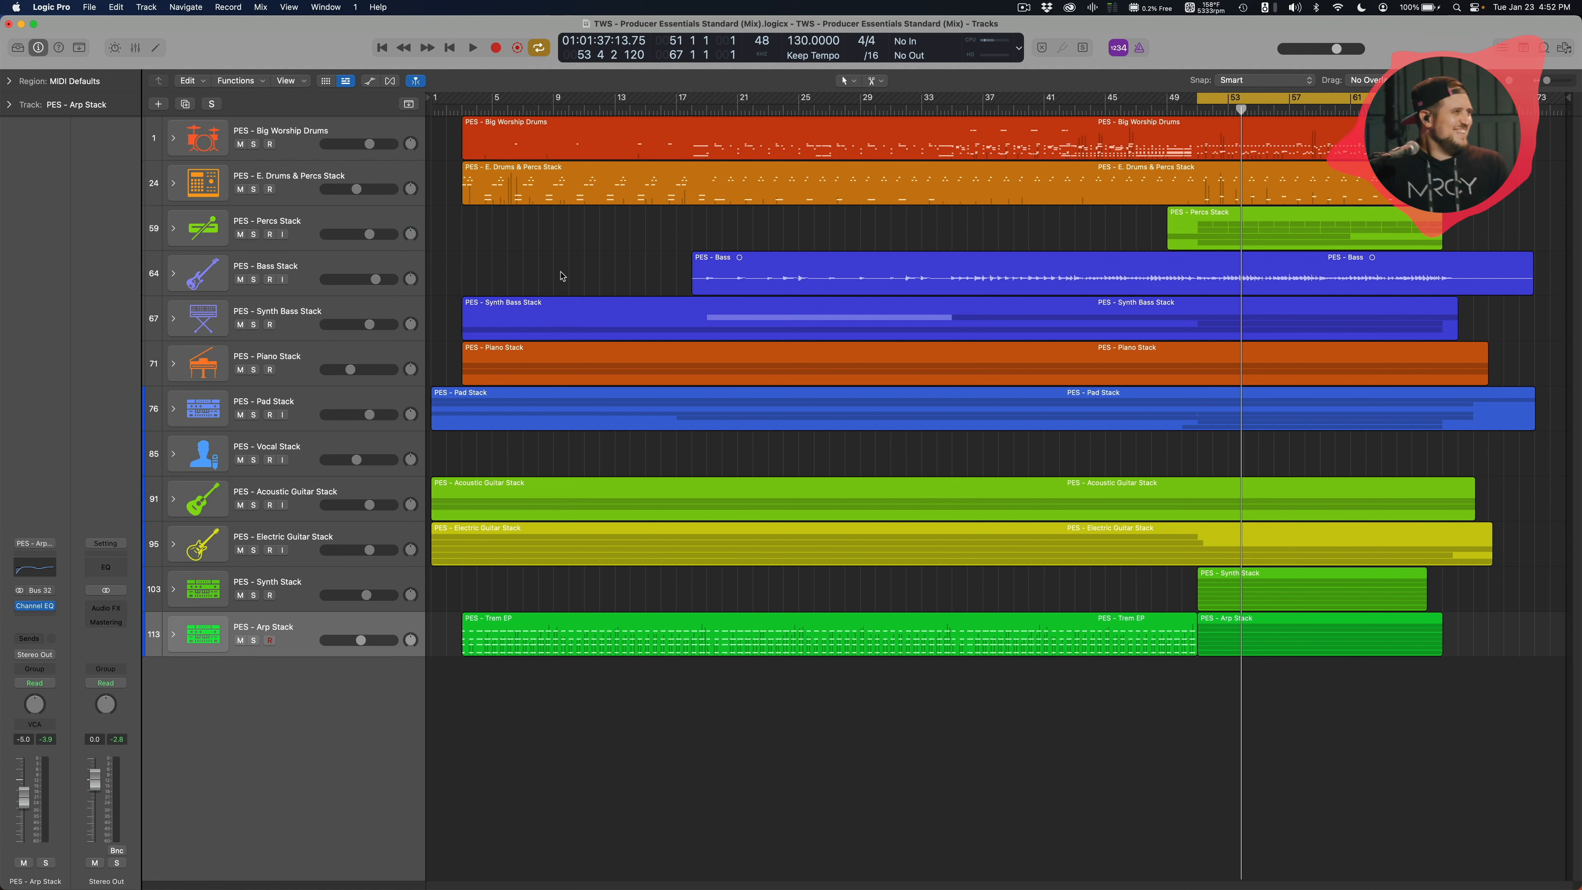
# Close the Mix project without saving and open the TWS - Producer Essentials Standard (Master) project
pyautogui.press('super+w')
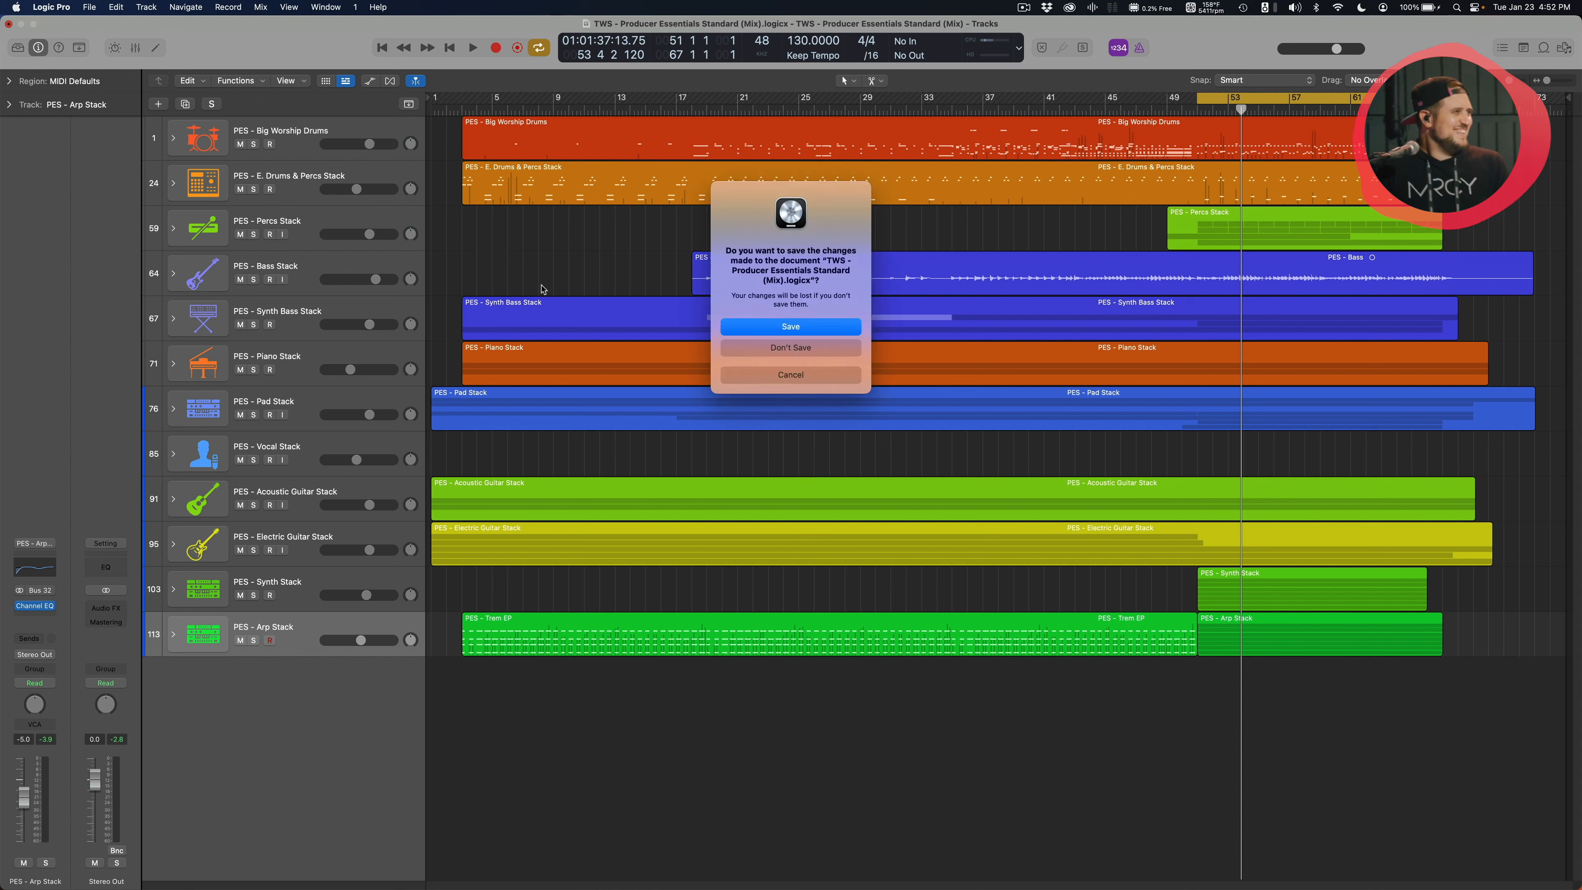
pyautogui.click(818, 348)
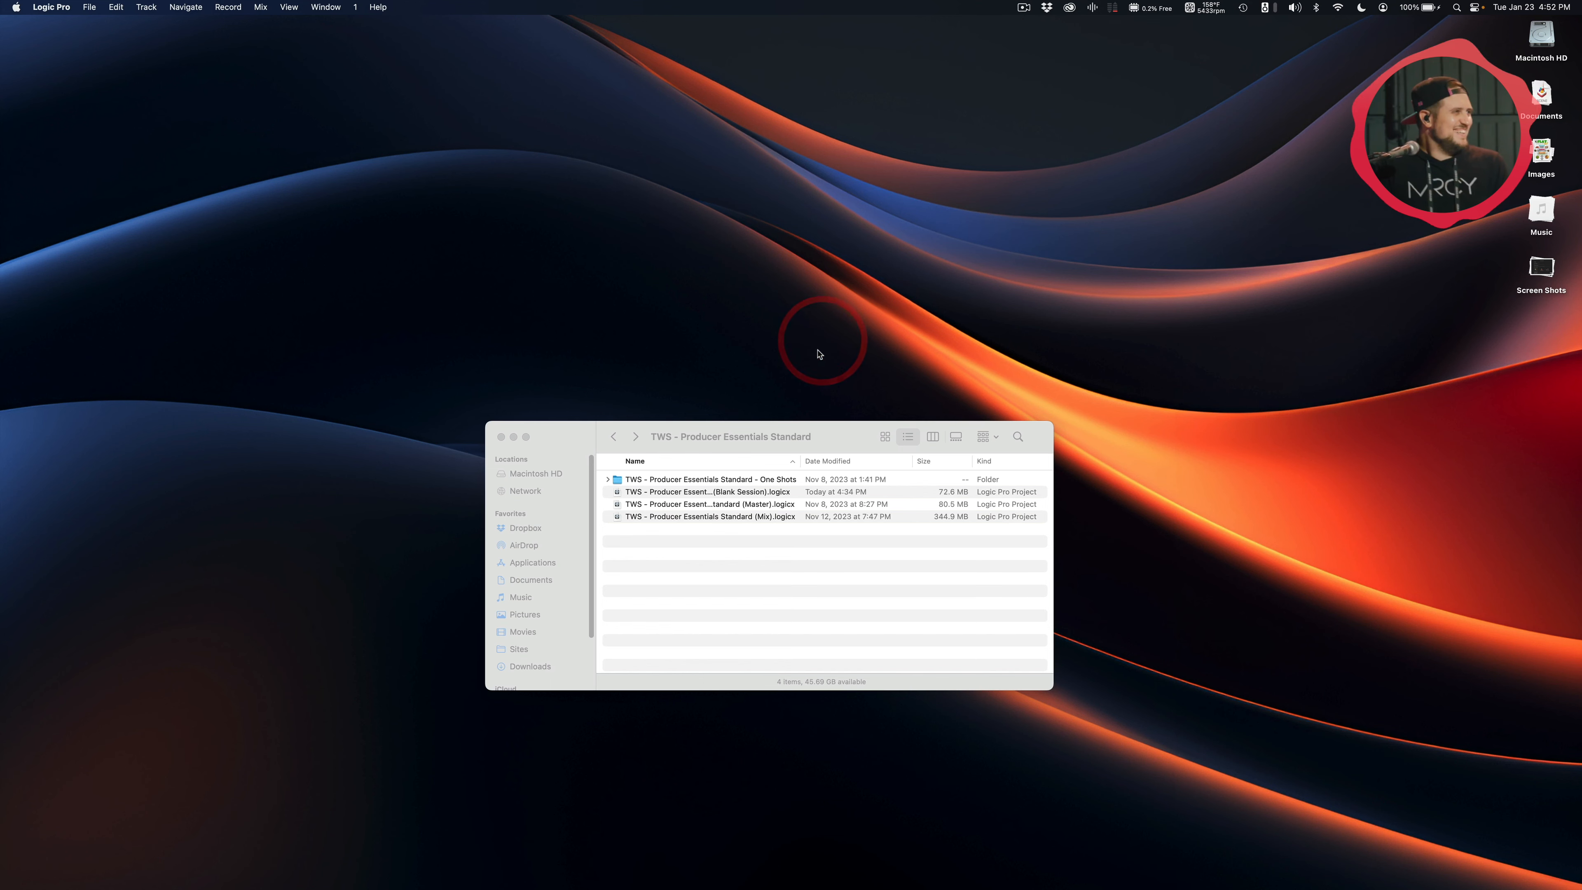
pyautogui.click(820, 544)
pyautogui.click(759, 506)
pyautogui.doubleClick(760, 507)
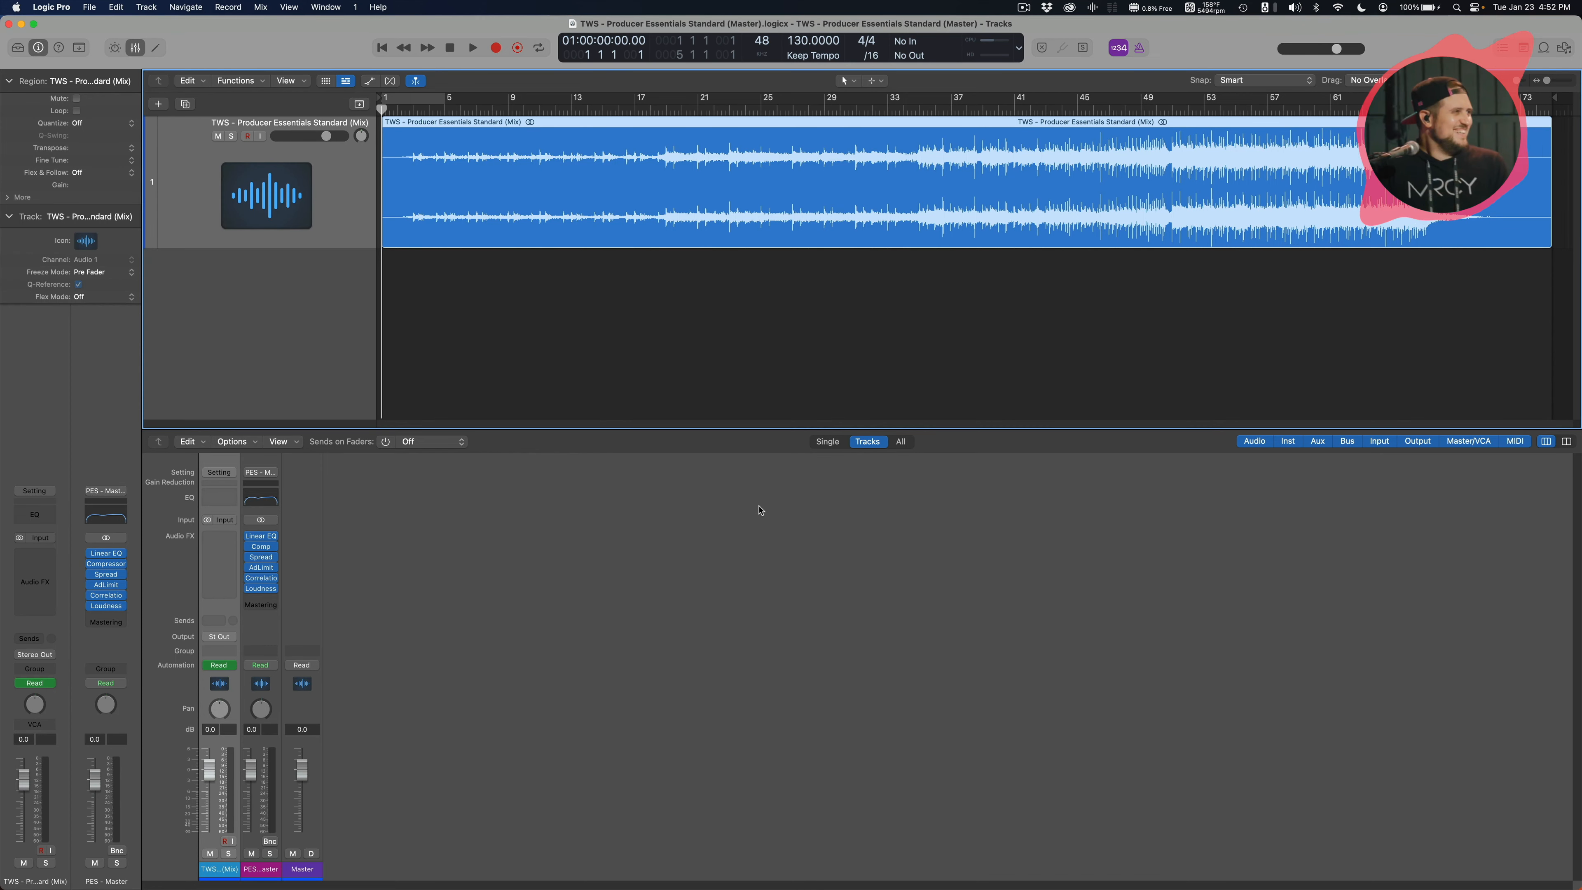
# Highlight the Producer Essentials Standard (Mix) project file in Finder and return to the Master project with its audio region selected
pyautogui.click(653, 367)
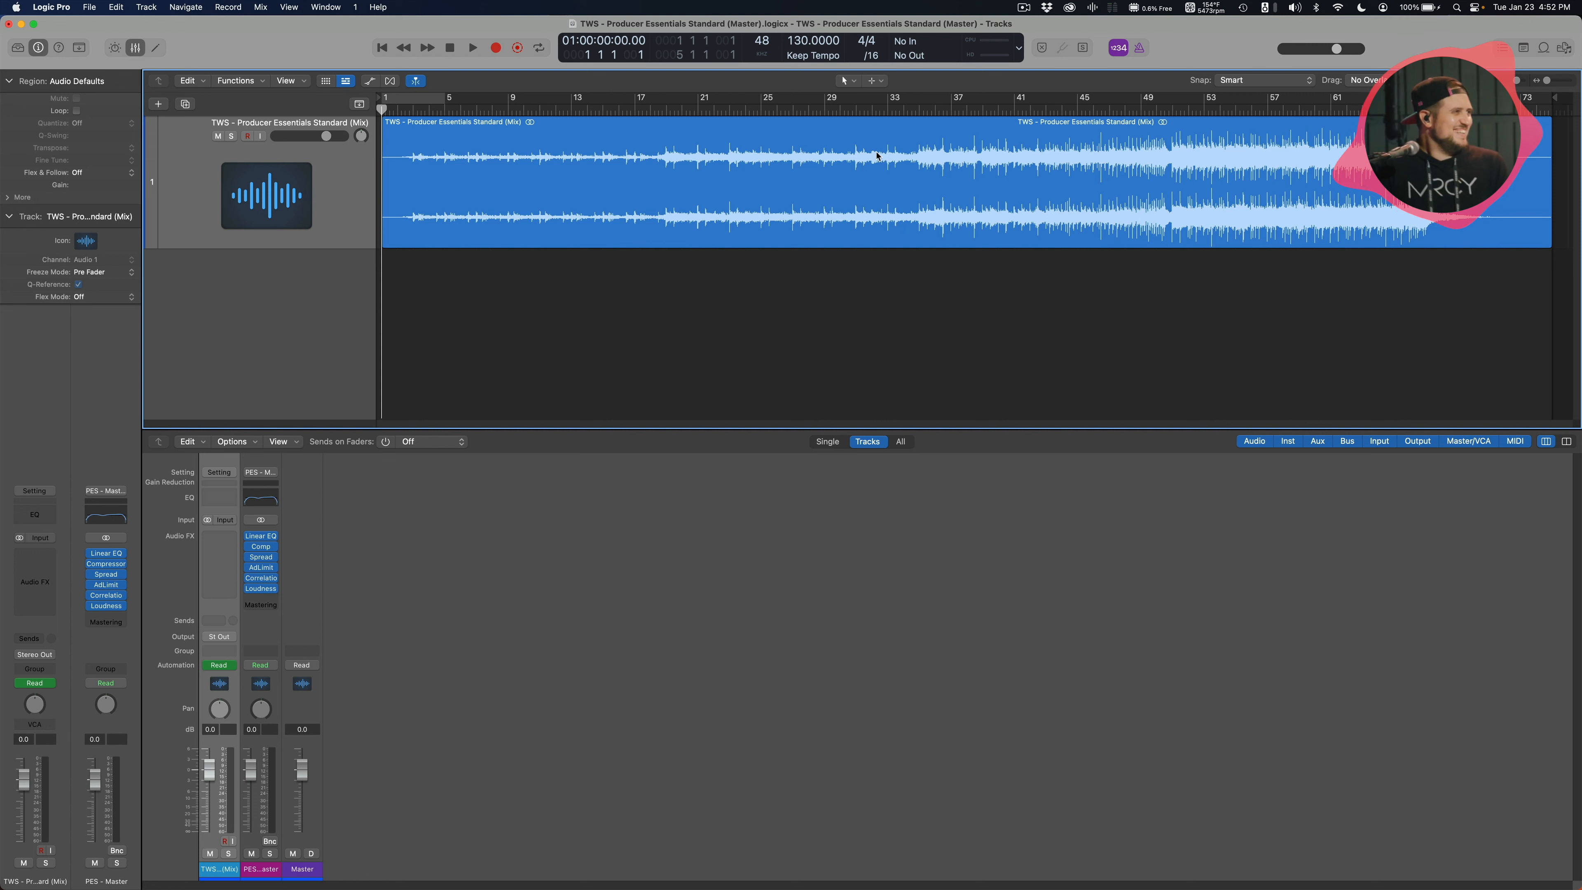
pyautogui.press('super+Tab')
pyautogui.click(759, 517)
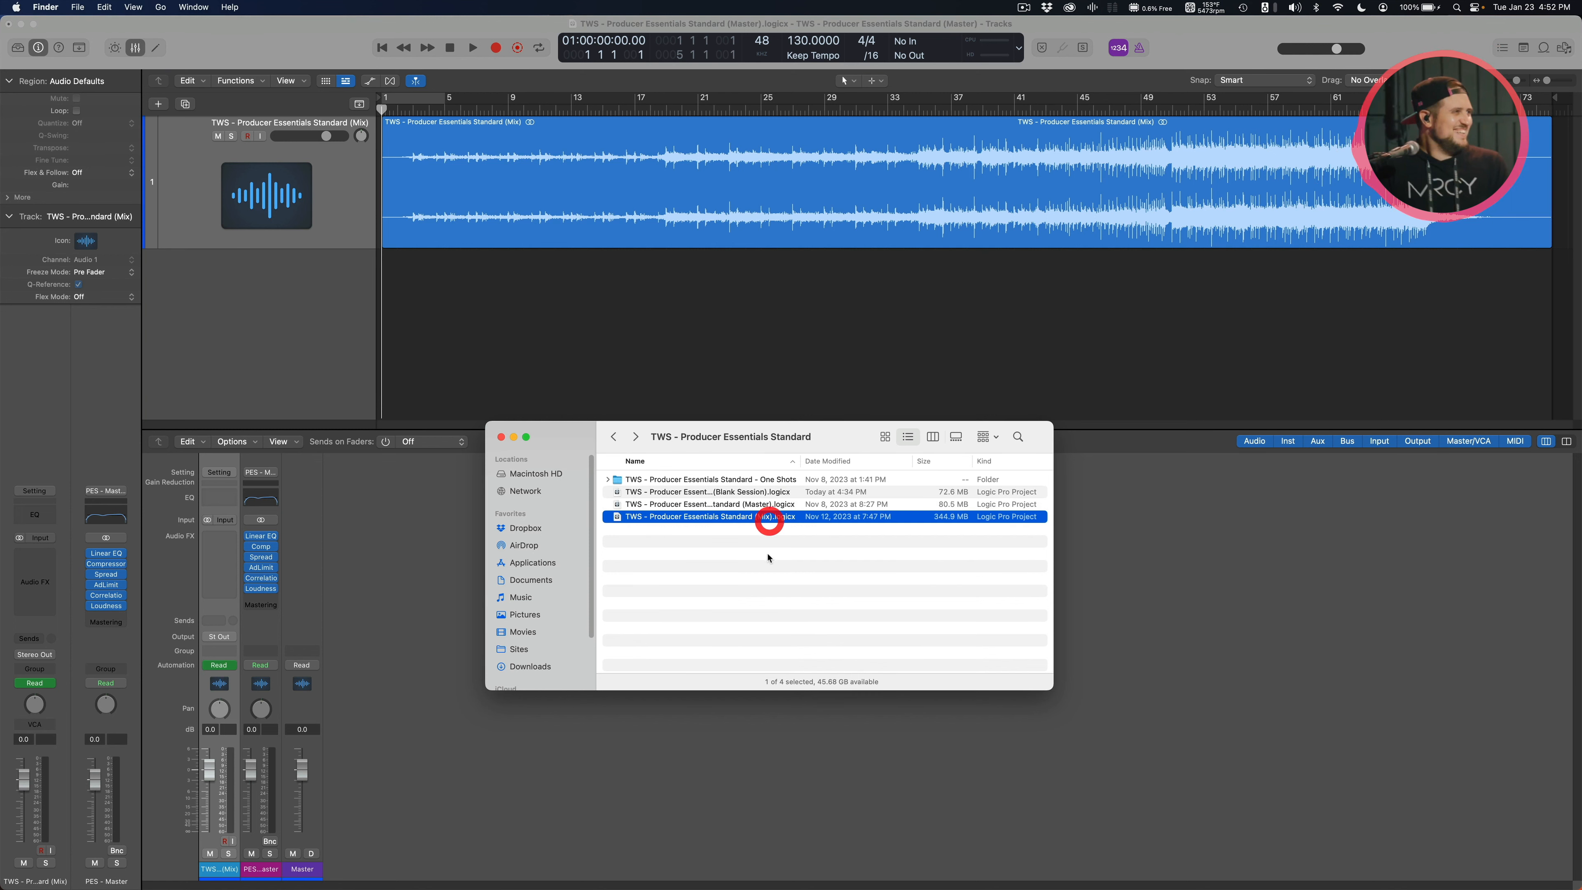
pyautogui.click(763, 315)
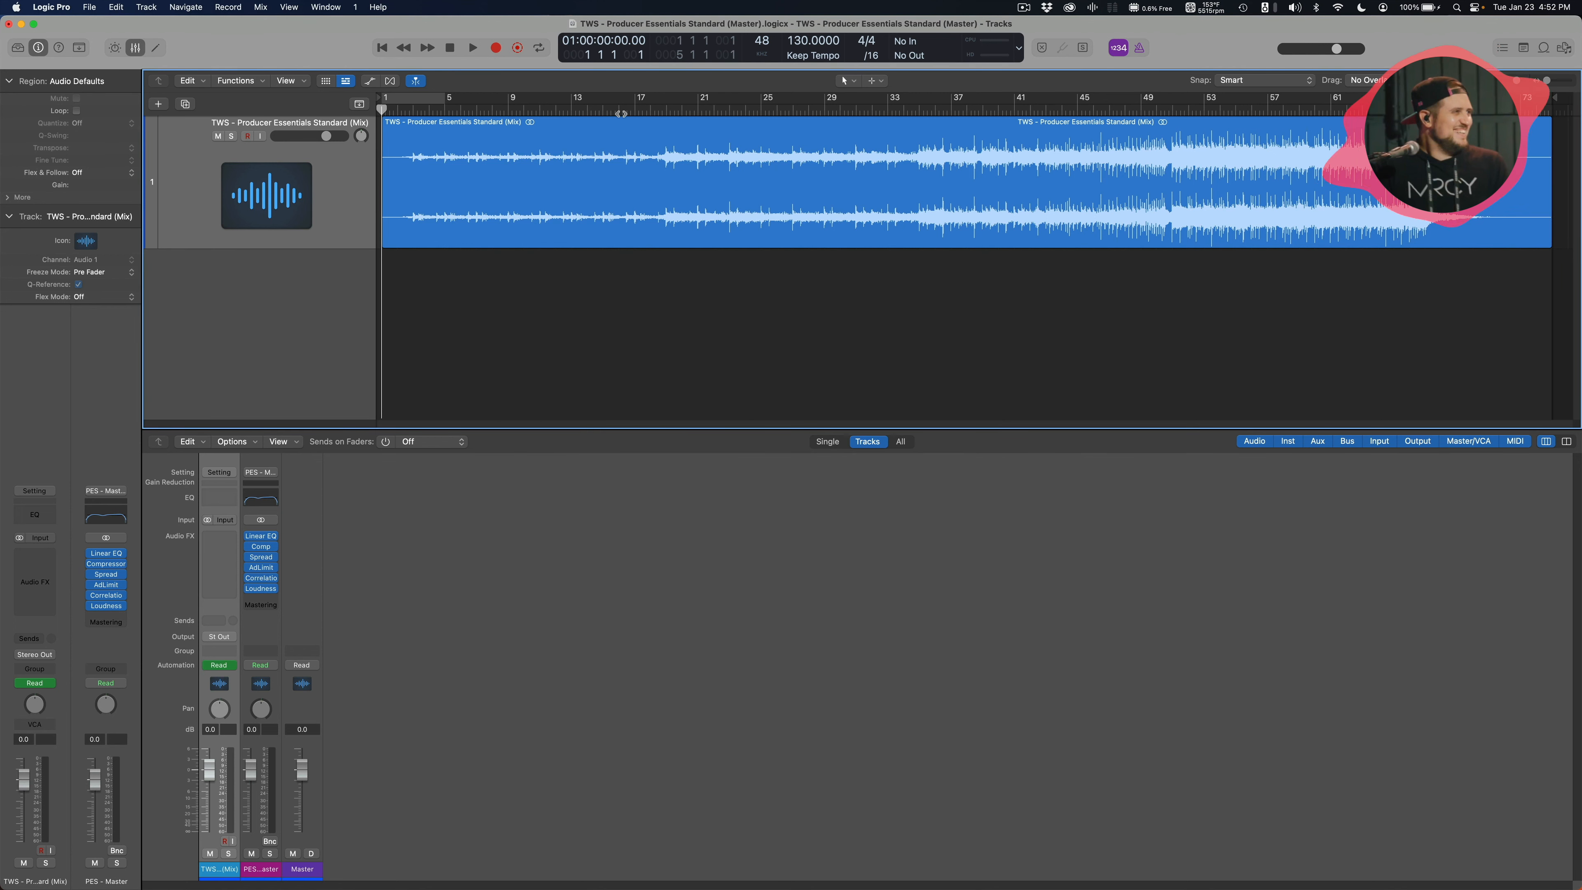
pyautogui.click(794, 311)
pyautogui.click(827, 205)
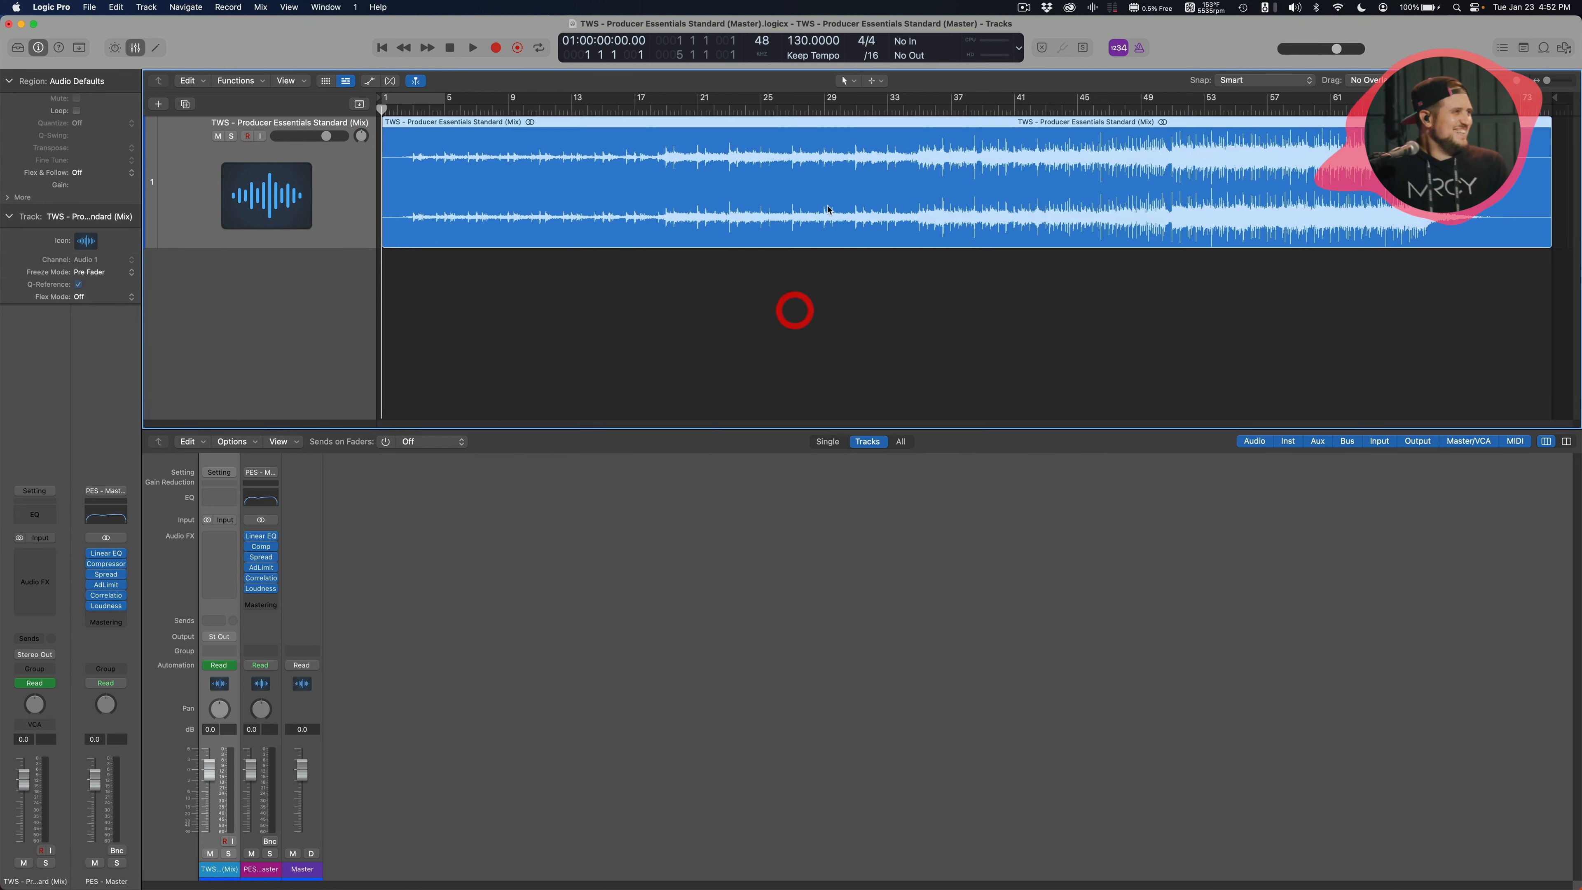
# Audition the bounced mix in the Master project from about bar 37 and about bar 51, and stop playback
pyautogui.click(785, 109)
pyautogui.moveTo(783, 109); pyautogui.dragTo(964, 106)
pyautogui.press('space')
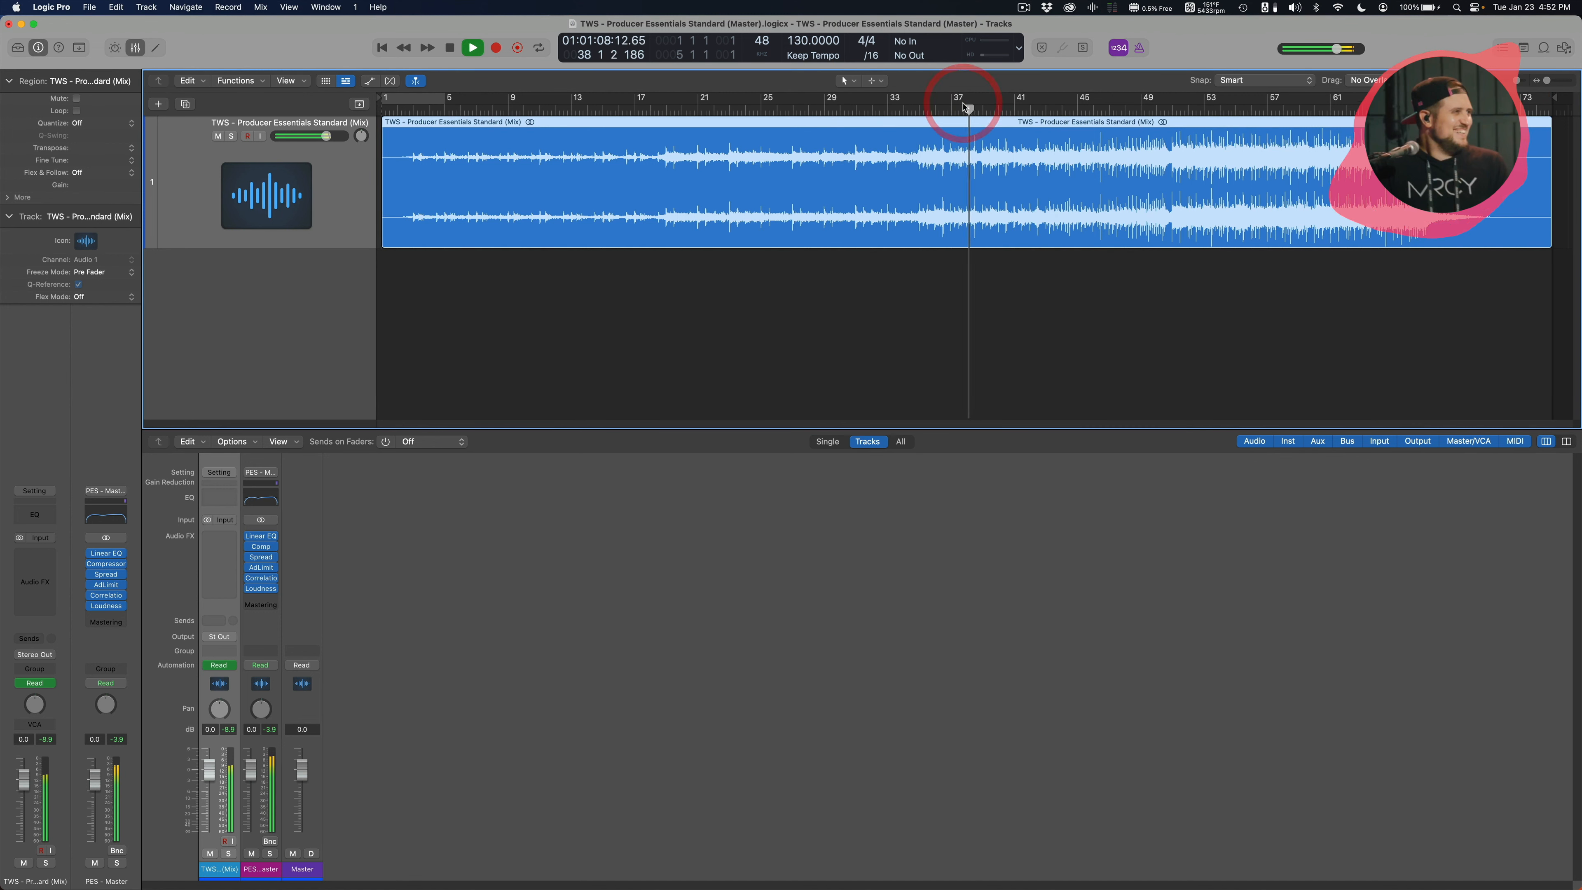
pyautogui.moveTo(1203, 110); pyautogui.dragTo(1172, 110)
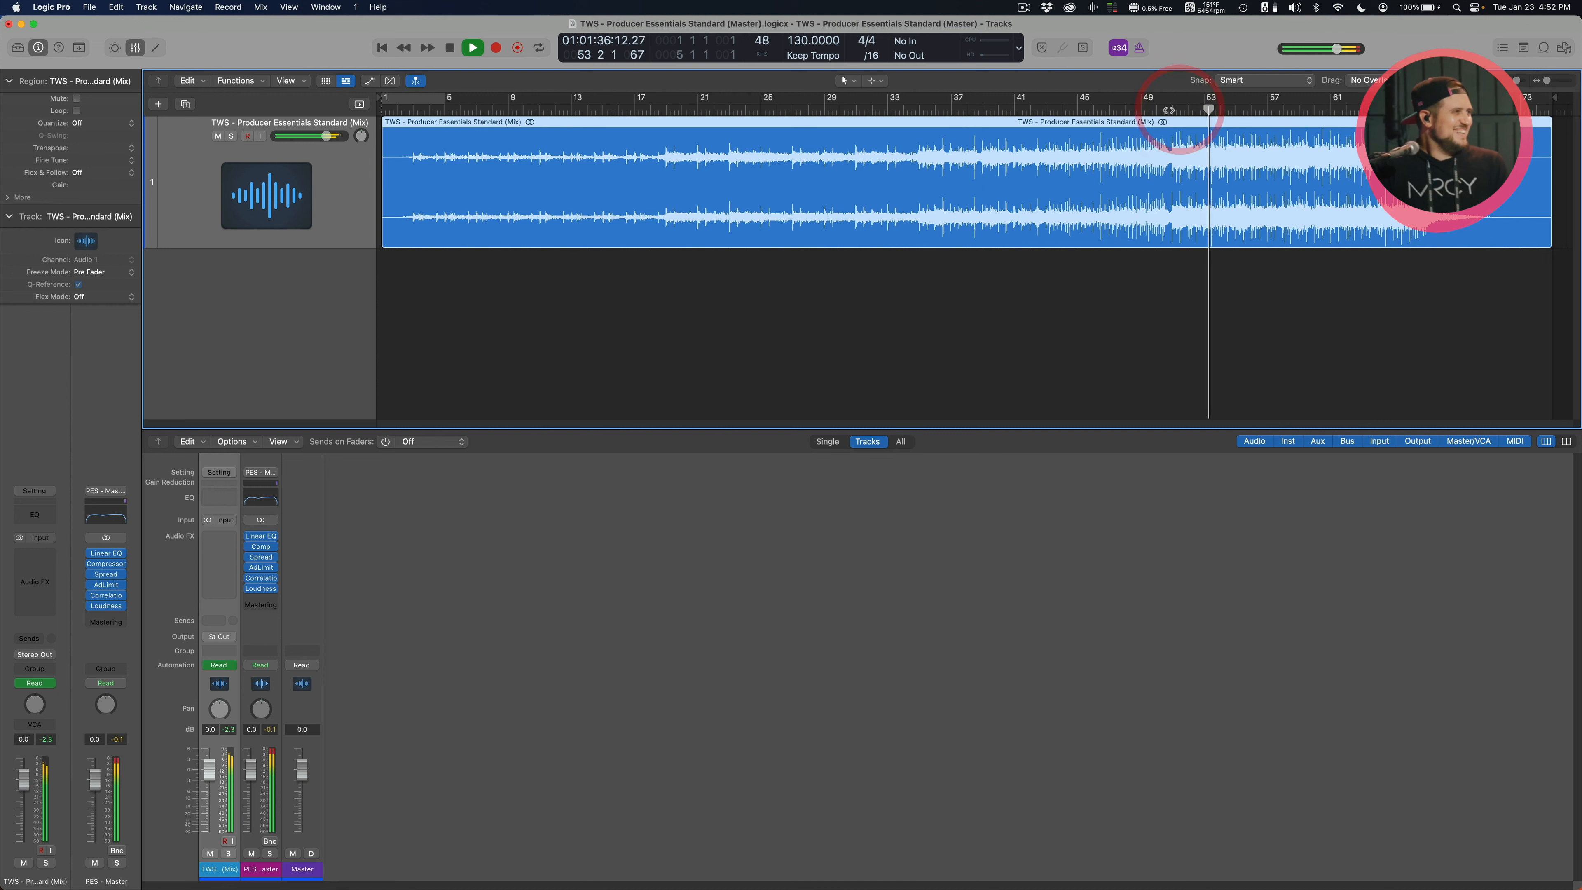
pyautogui.click(1172, 110)
pyautogui.press('space')
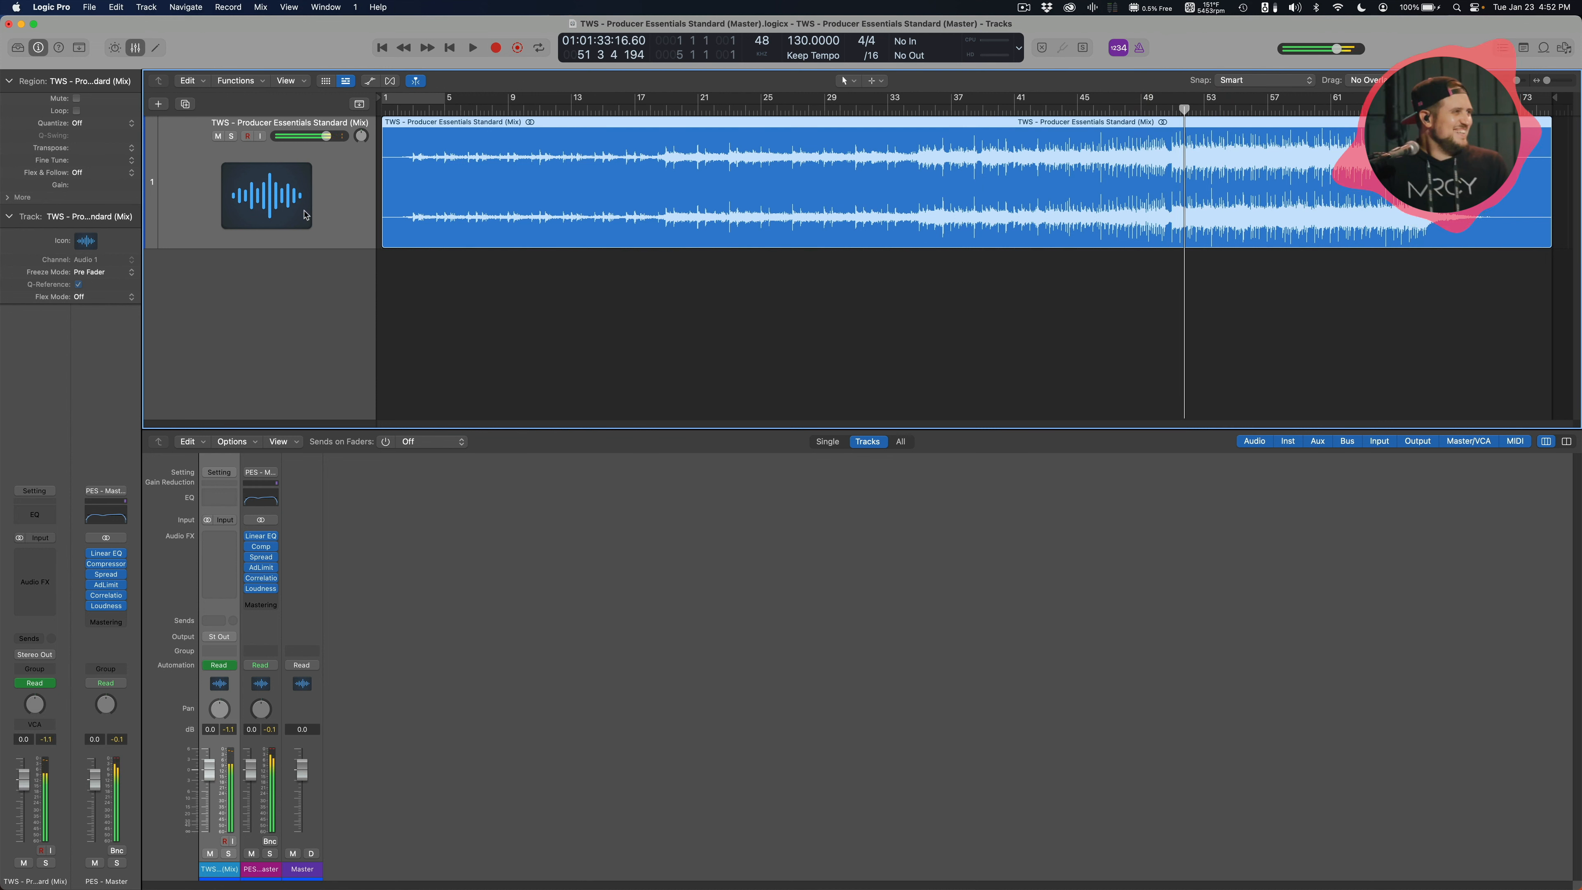
# Deselect the audio region and inspect the output routing options of the mix track's channel strip
pyautogui.click(325, 225)
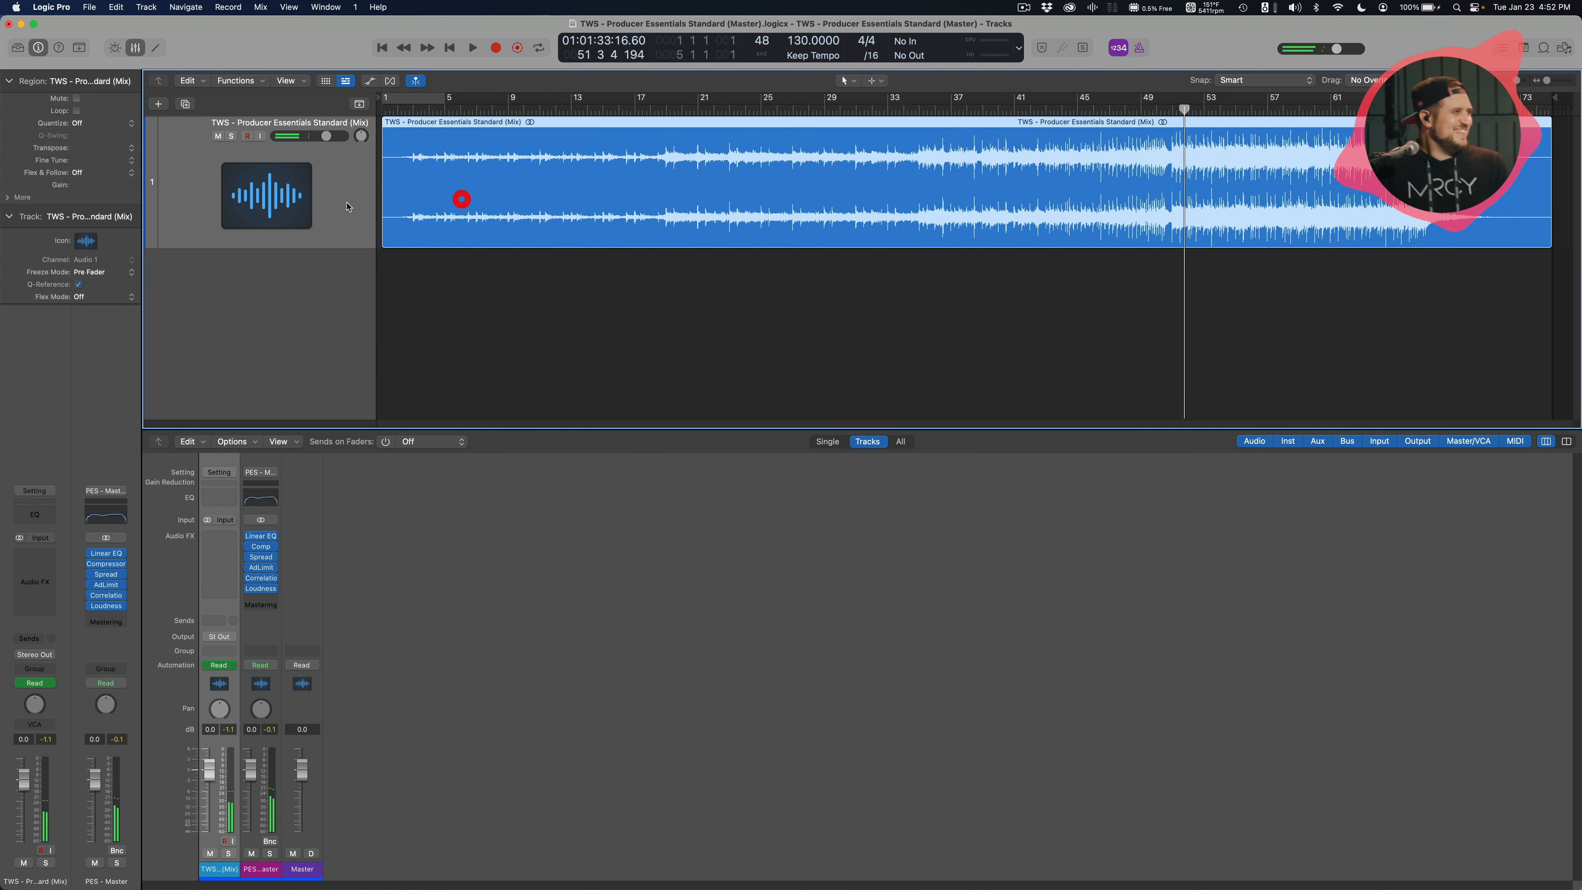
pyautogui.click(413, 262)
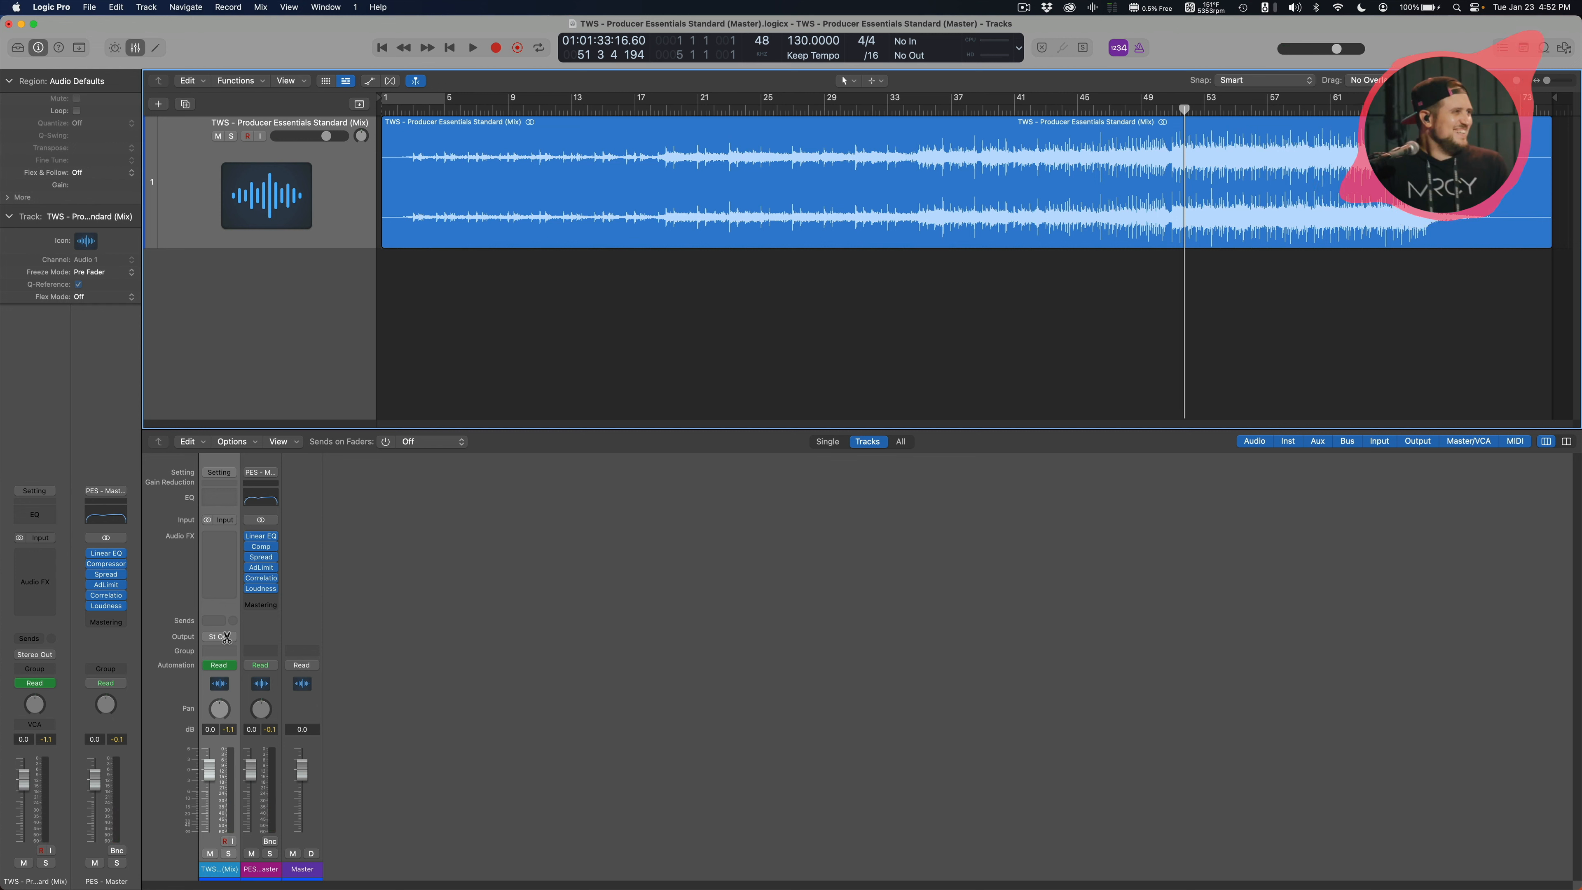
pyautogui.click(255, 632)
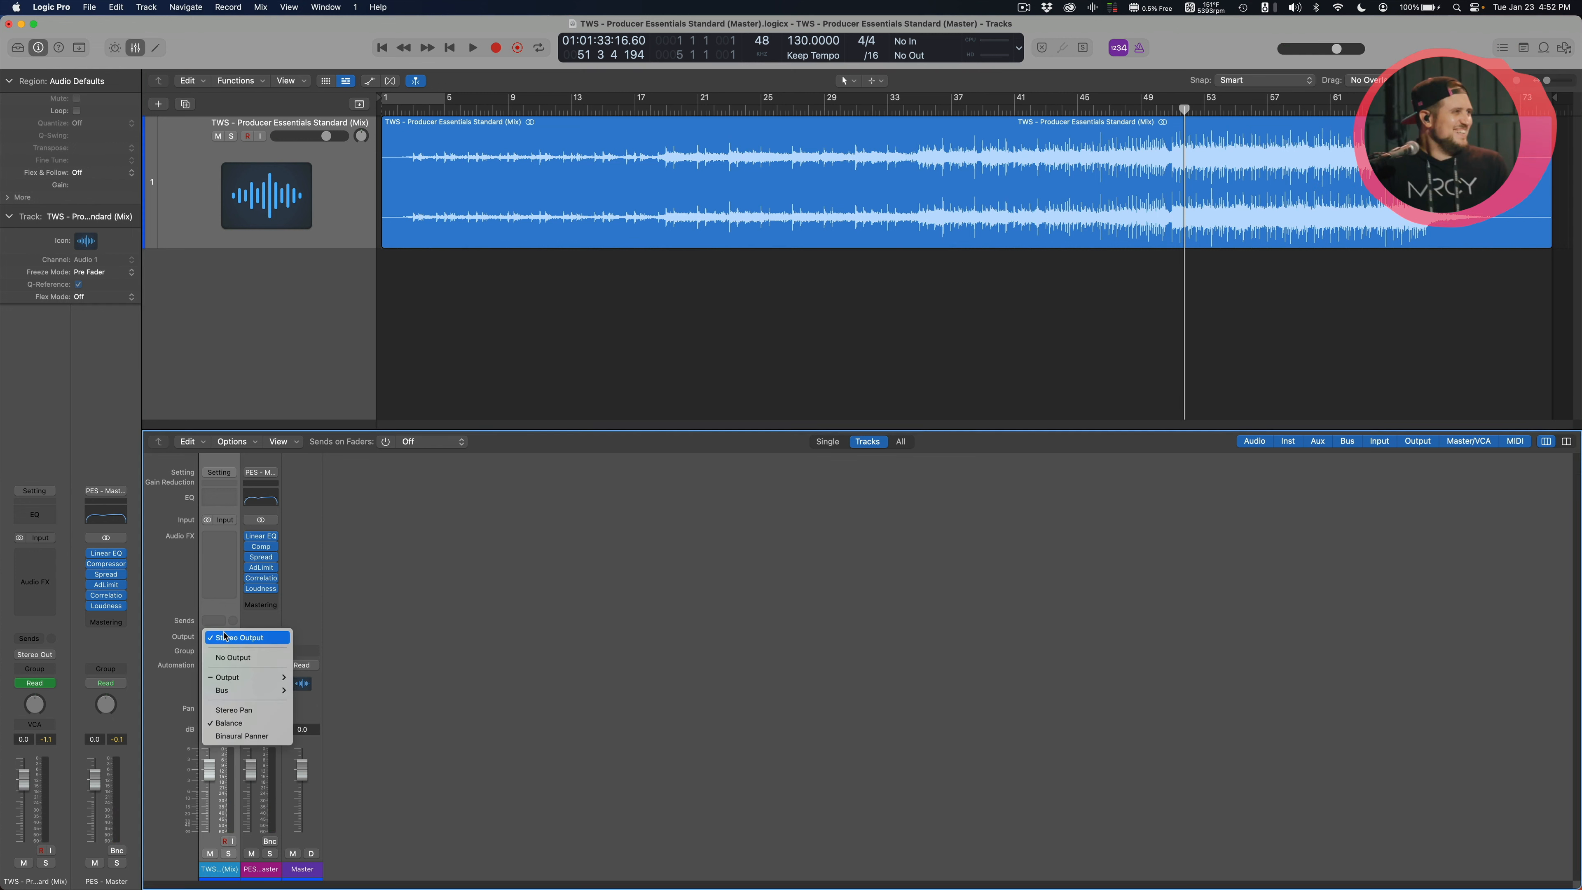
pyautogui.click(546, 606)
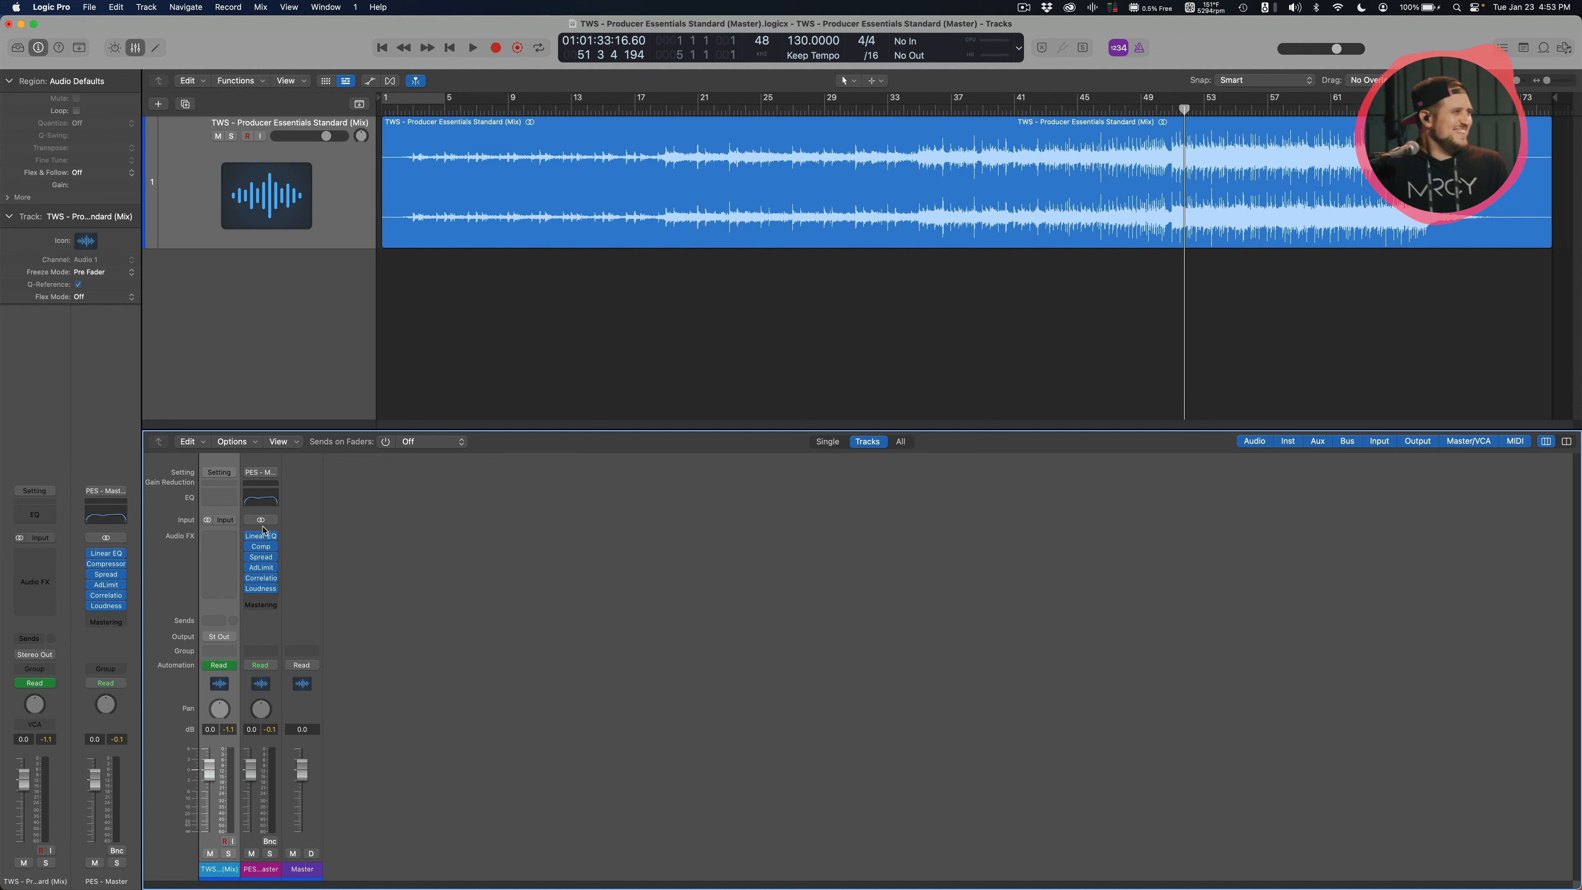
# Play from about bar 52 and open the master's Loudness Meter, Correlation Meter and Adaptive Limiter, arranging their windows side by side
pyautogui.click(645, 319)
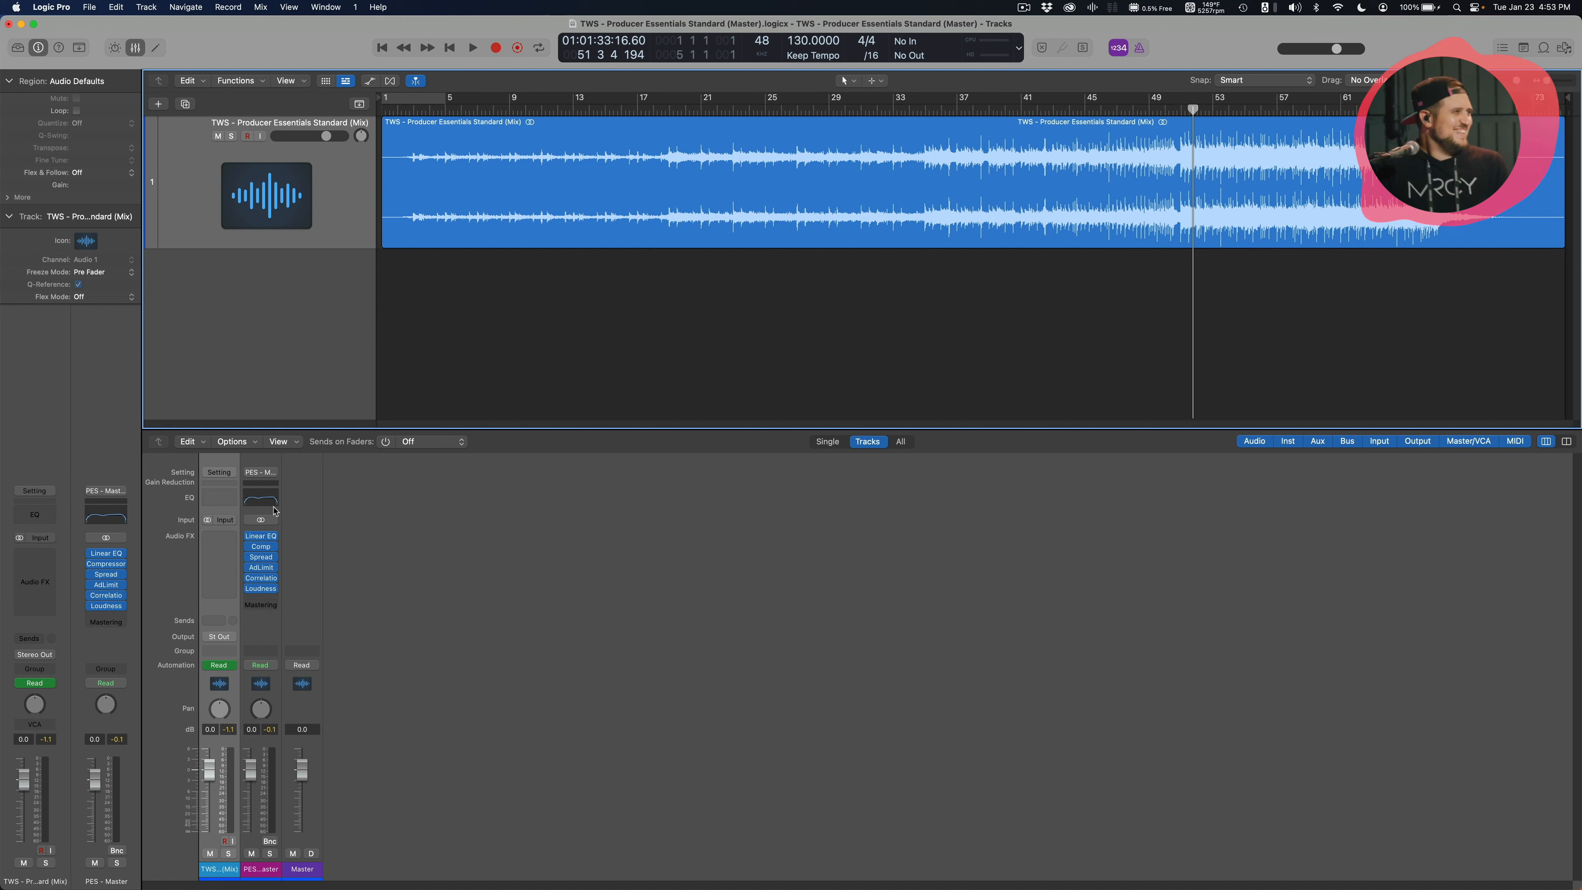
pyautogui.doubleClick(1209, 111)
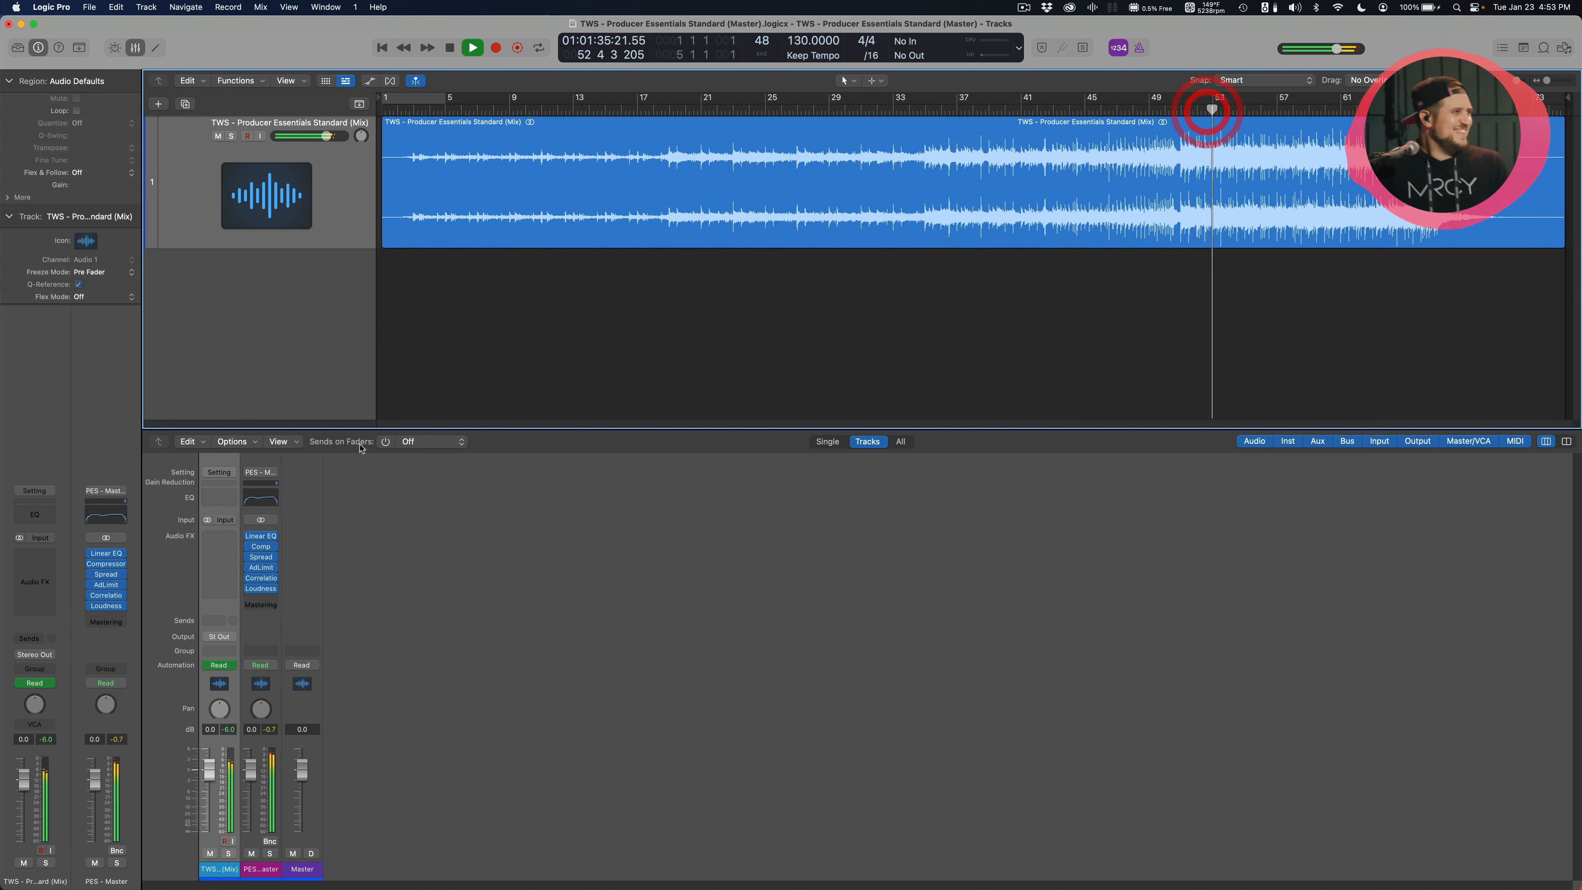
pyautogui.click(260, 590)
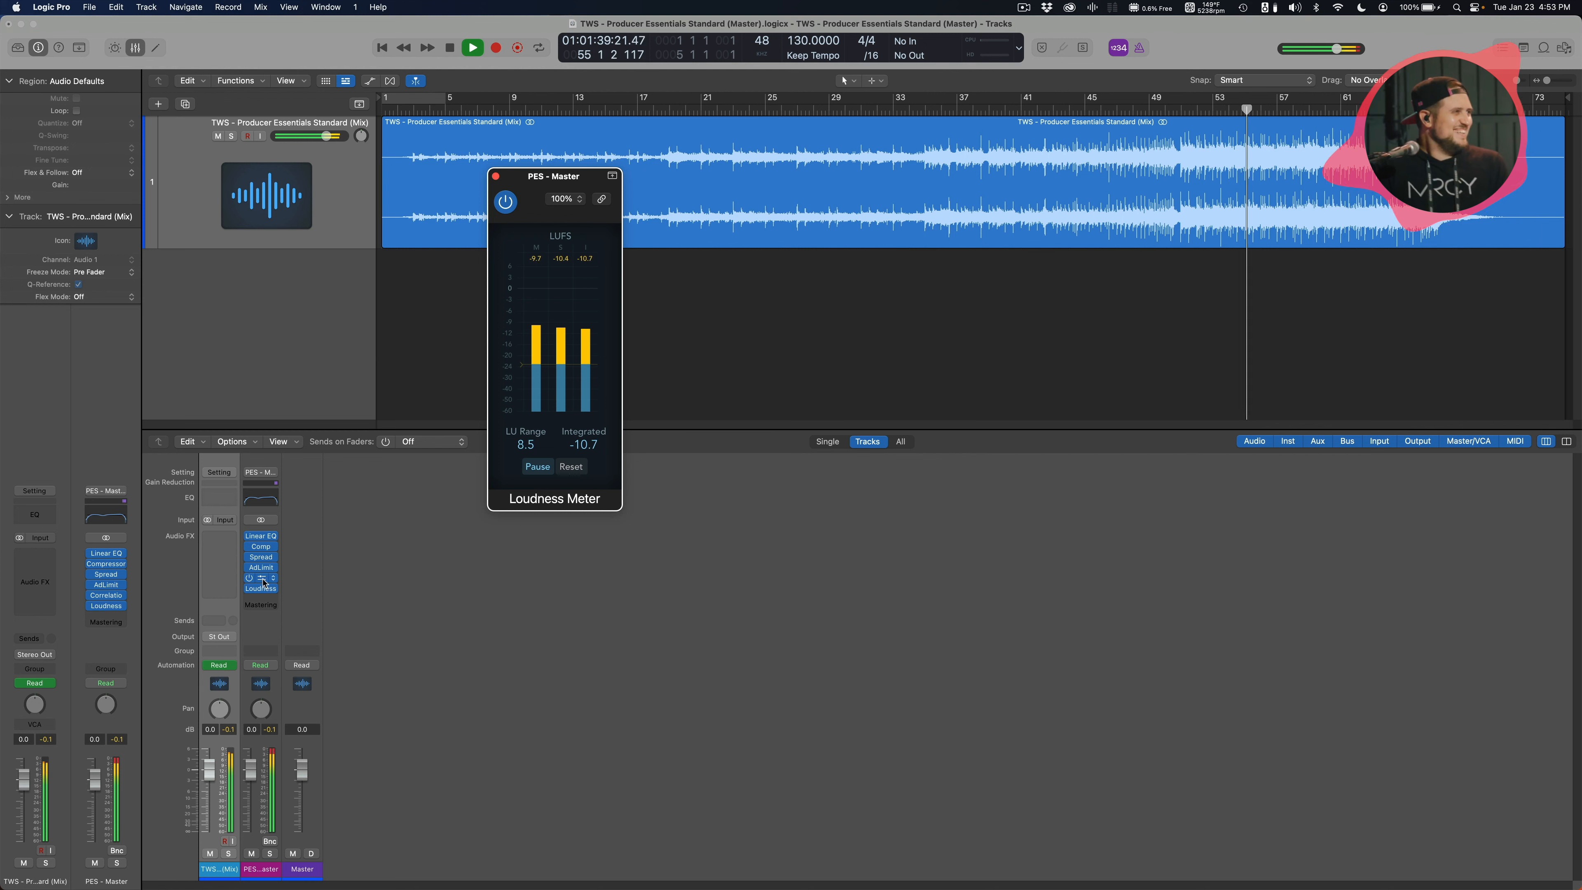
pyautogui.click(265, 577)
pyautogui.moveTo(672, 189); pyautogui.dragTo(352, 259)
pyautogui.click(258, 568)
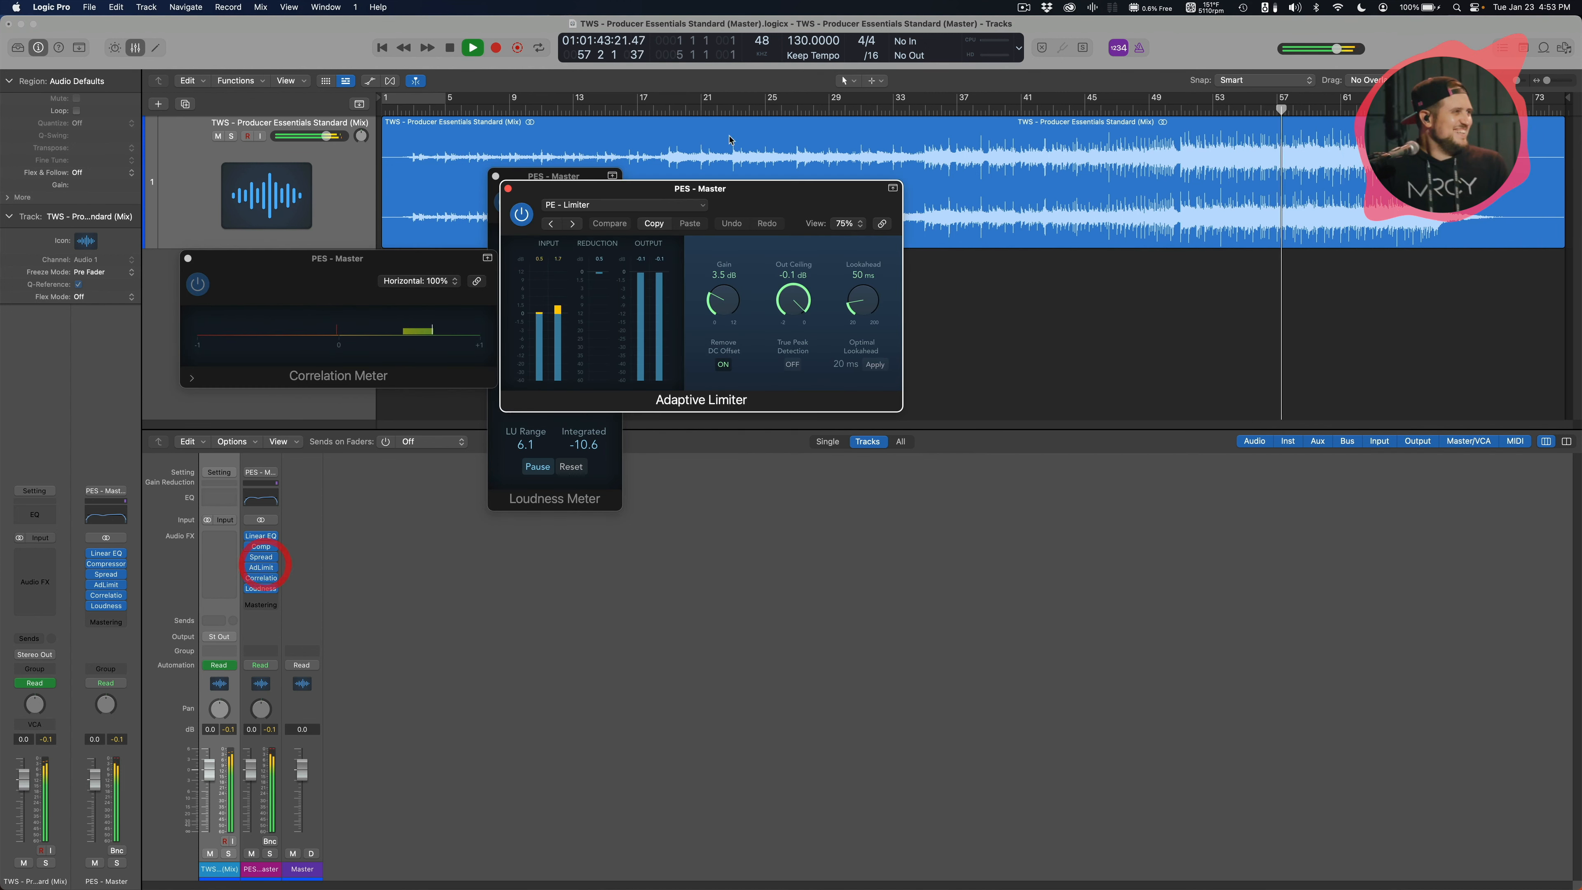
pyautogui.moveTo(781, 203); pyautogui.dragTo(896, 260)
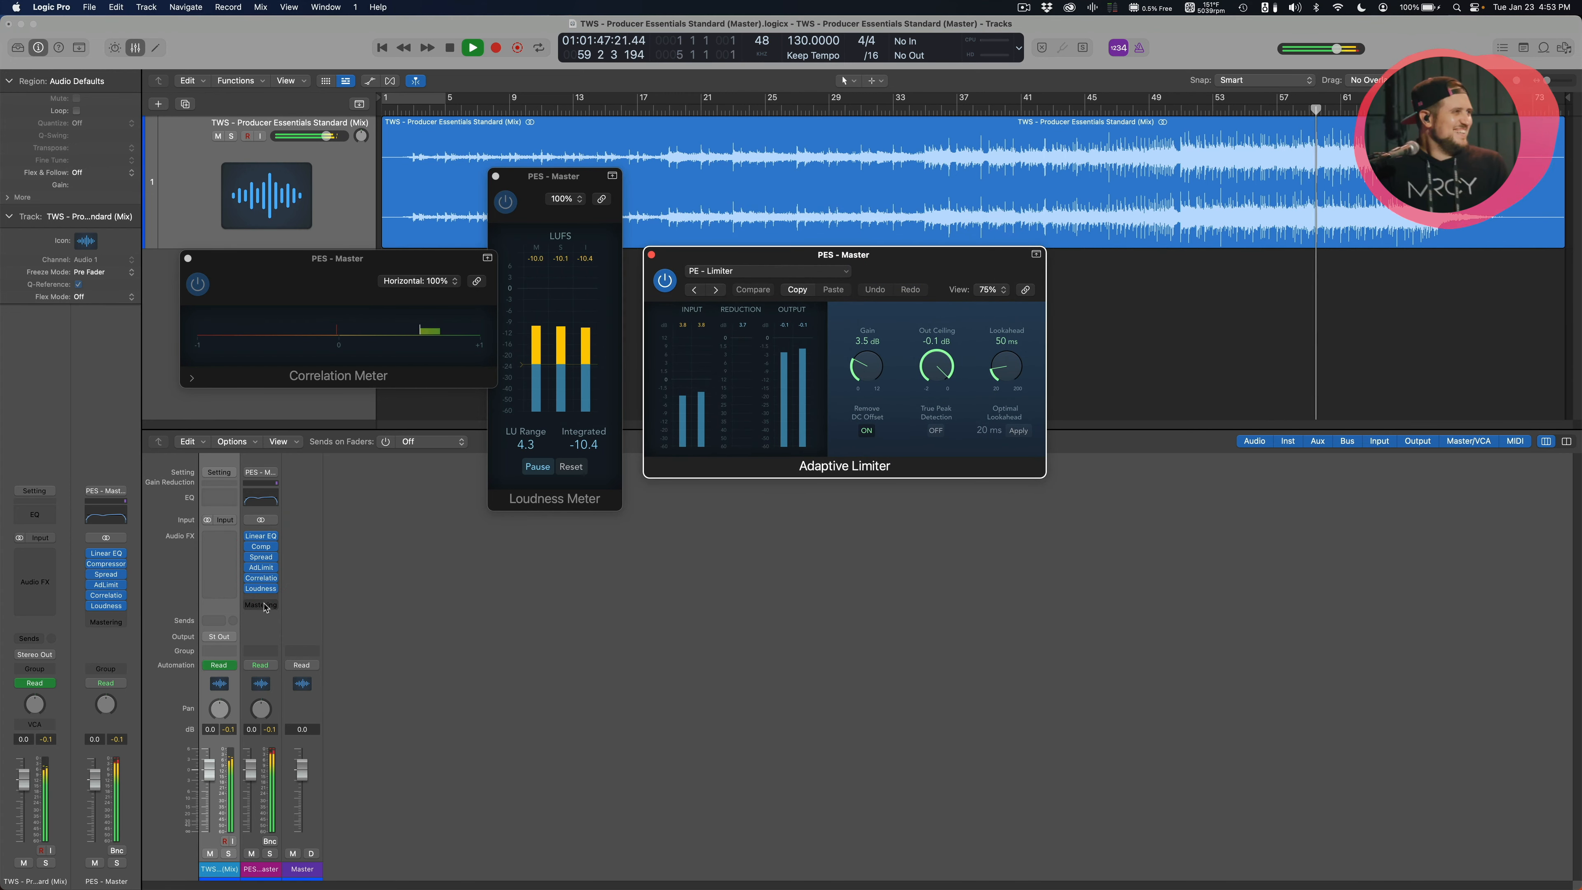
# Stop playback, insert Mastering Assistant on the PES - Master channel strip and let it analyze the mix
pyautogui.press('space')
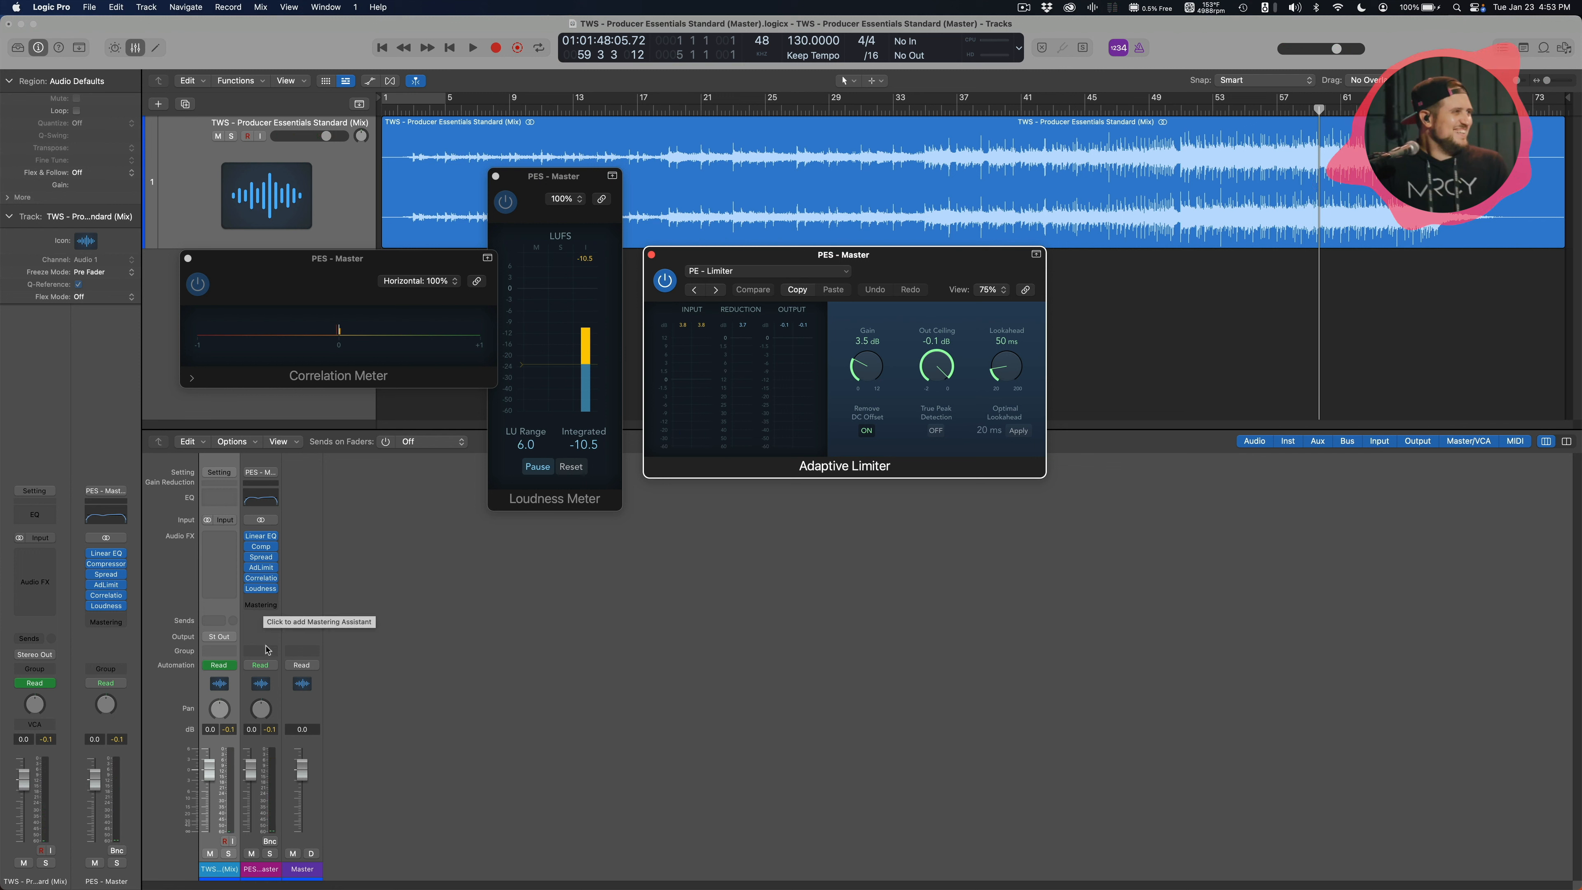
pyautogui.click(261, 604)
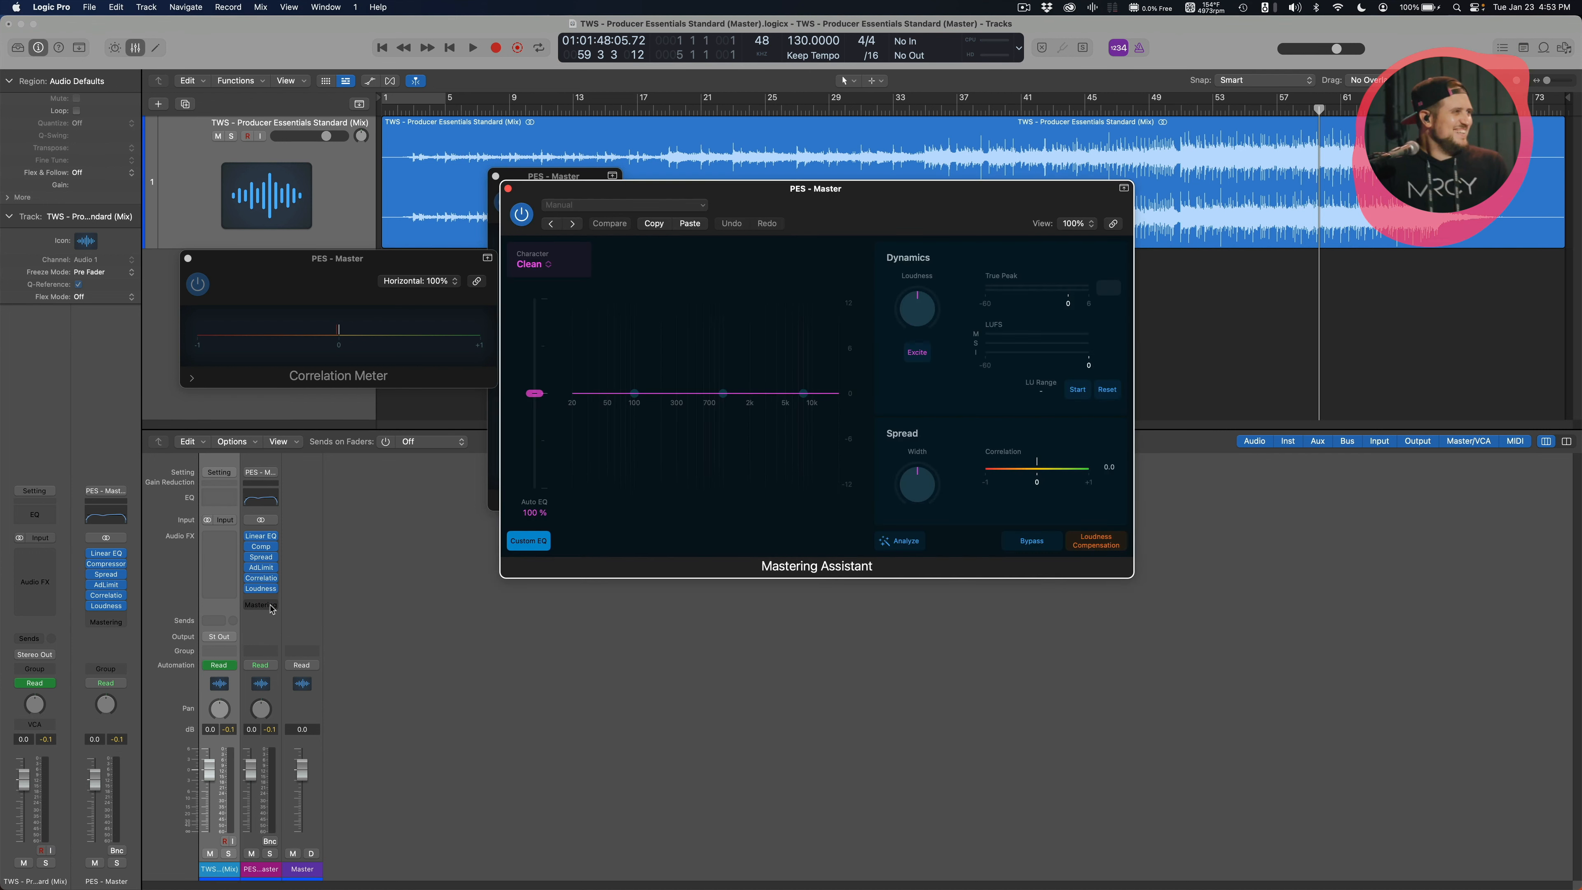
pyautogui.moveTo(731, 194); pyautogui.dragTo(782, 372)
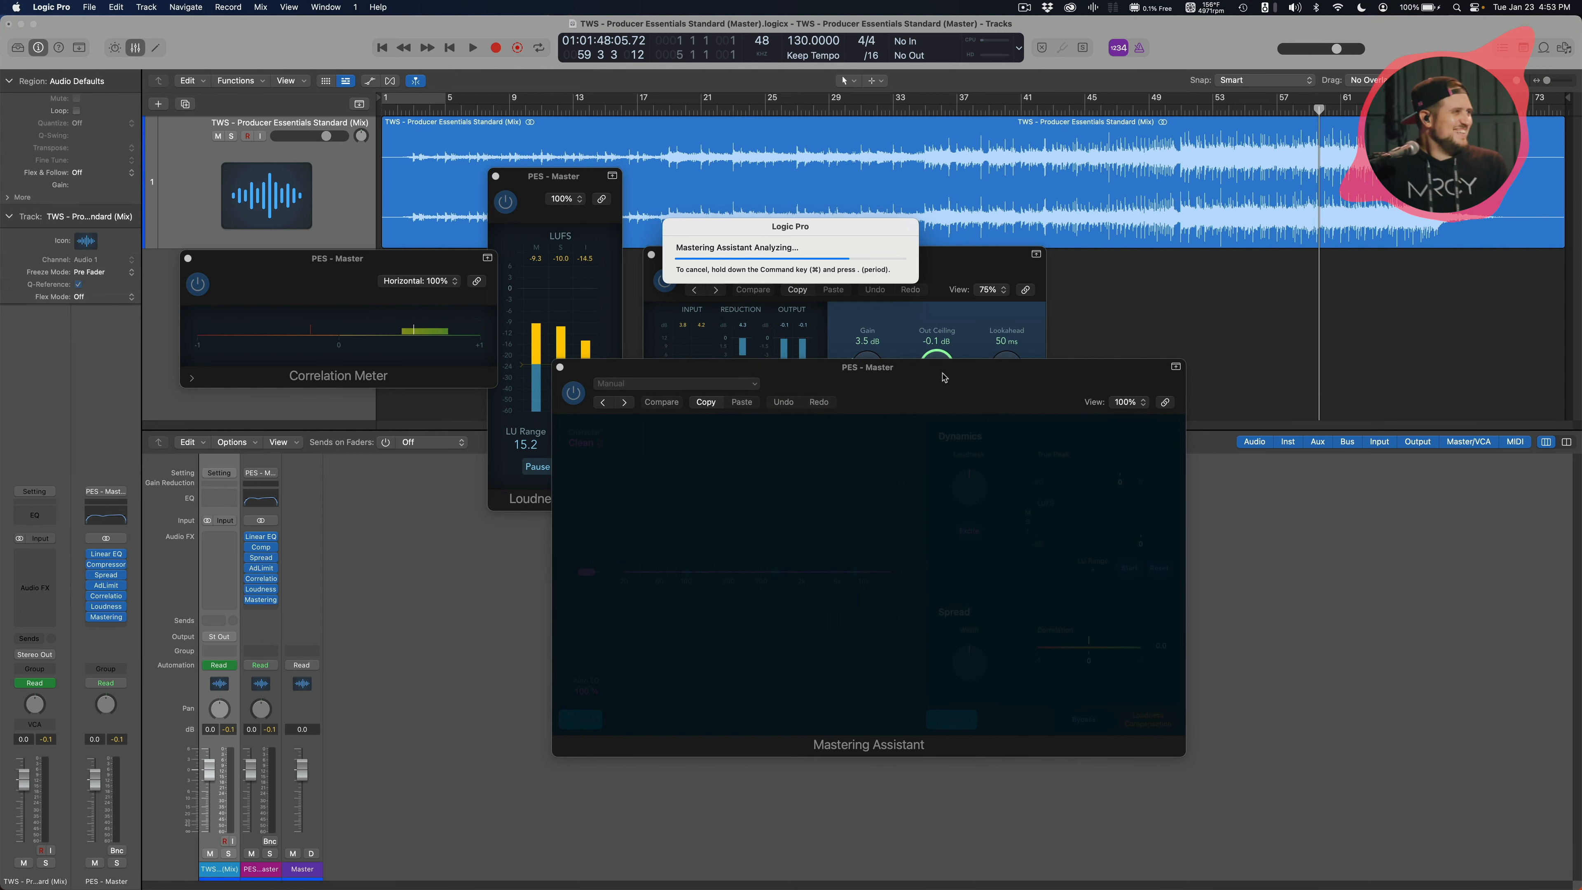
pyautogui.moveTo(944, 377); pyautogui.dragTo(945, 359)
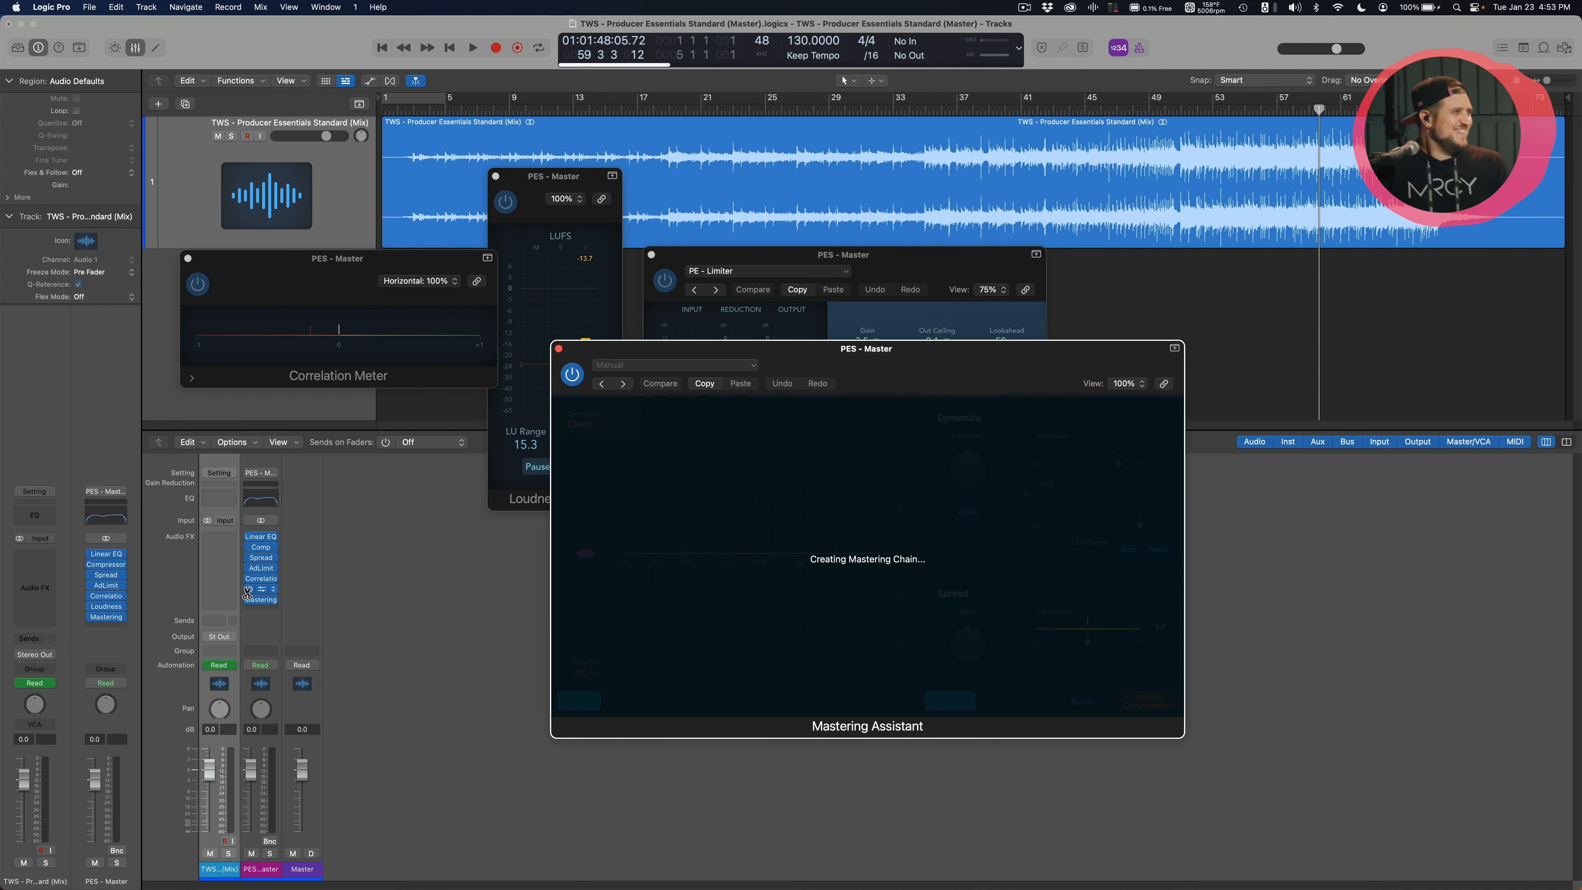
# Bypass the six other plug-ins on the PES - Master strip and close the Loudness Meter, Adaptive Limiter and Correlation Meter windows
pyautogui.moveTo(248, 589); pyautogui.dragTo(243, 522)
pyautogui.click(495, 177)
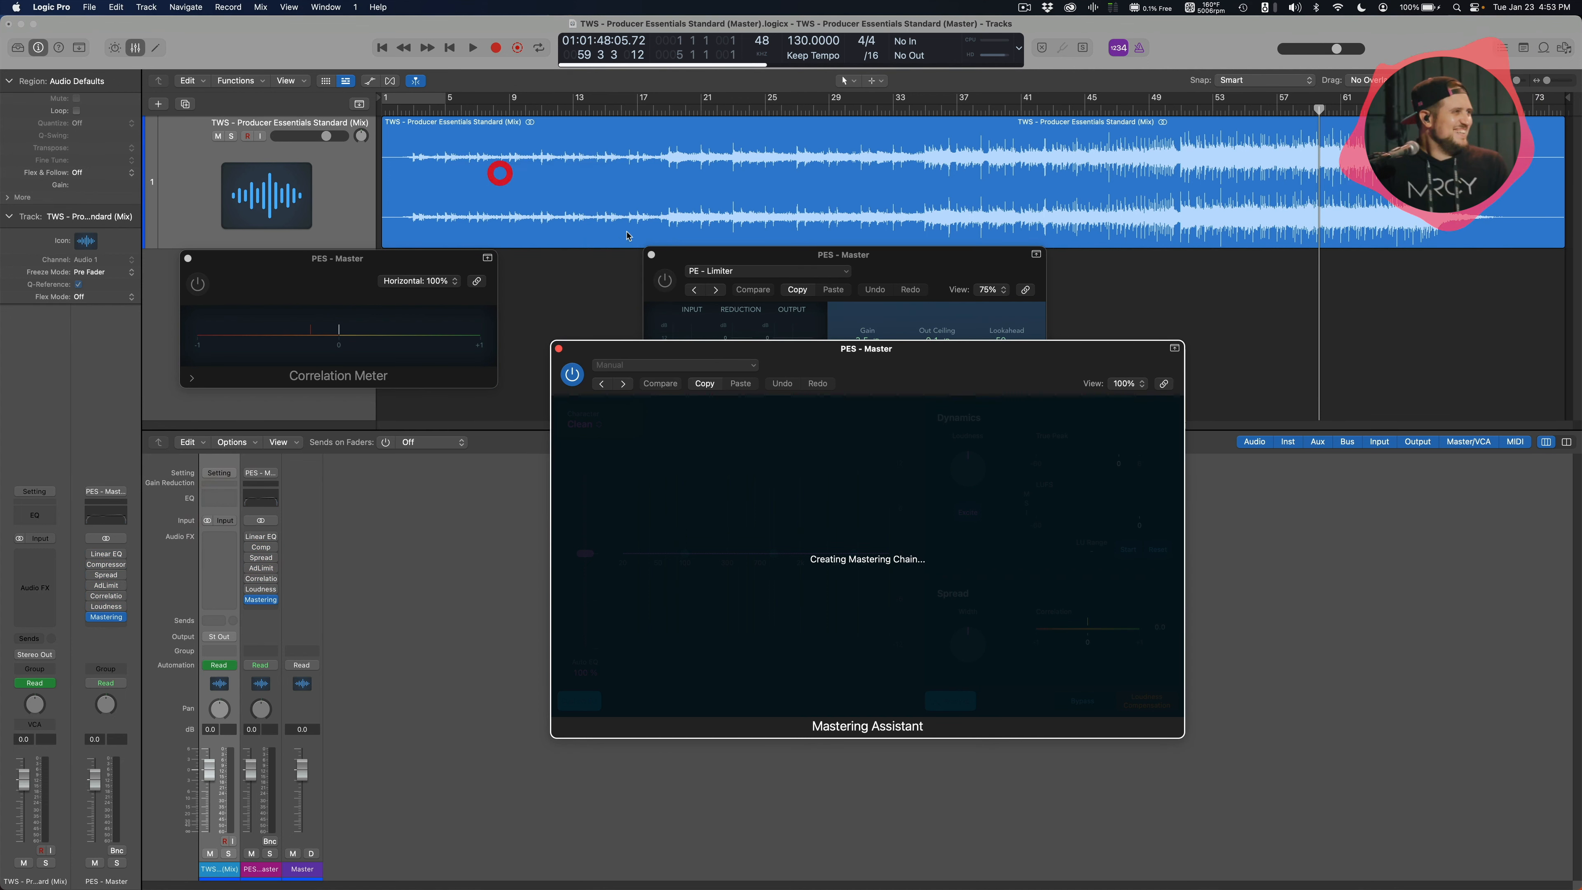
pyautogui.click(651, 255)
pyautogui.click(188, 261)
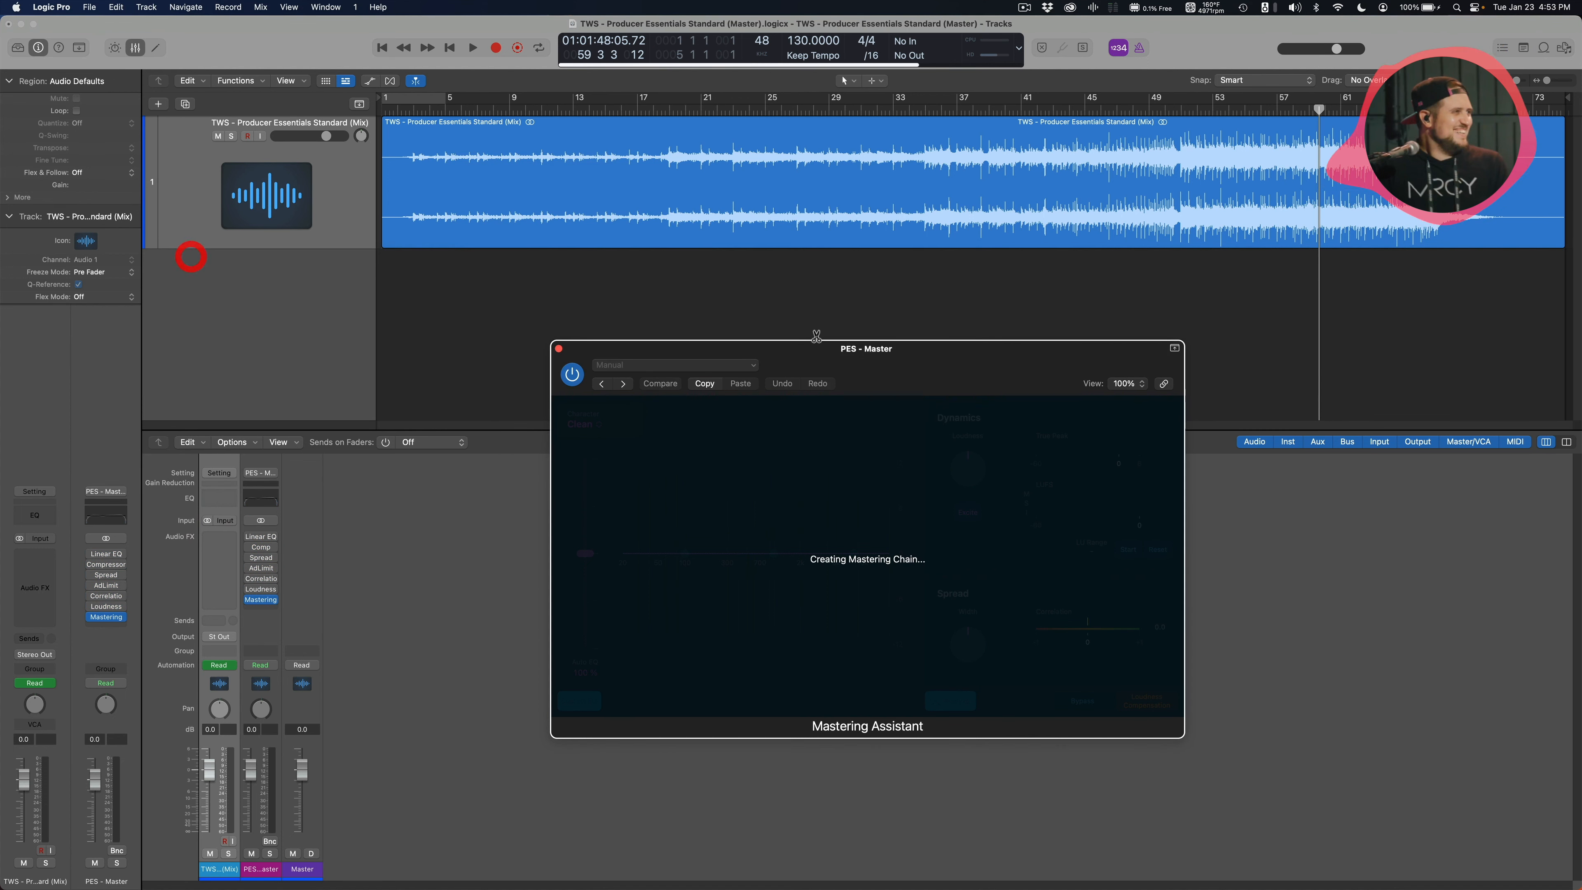
pyautogui.moveTo(852, 348); pyautogui.dragTo(865, 298)
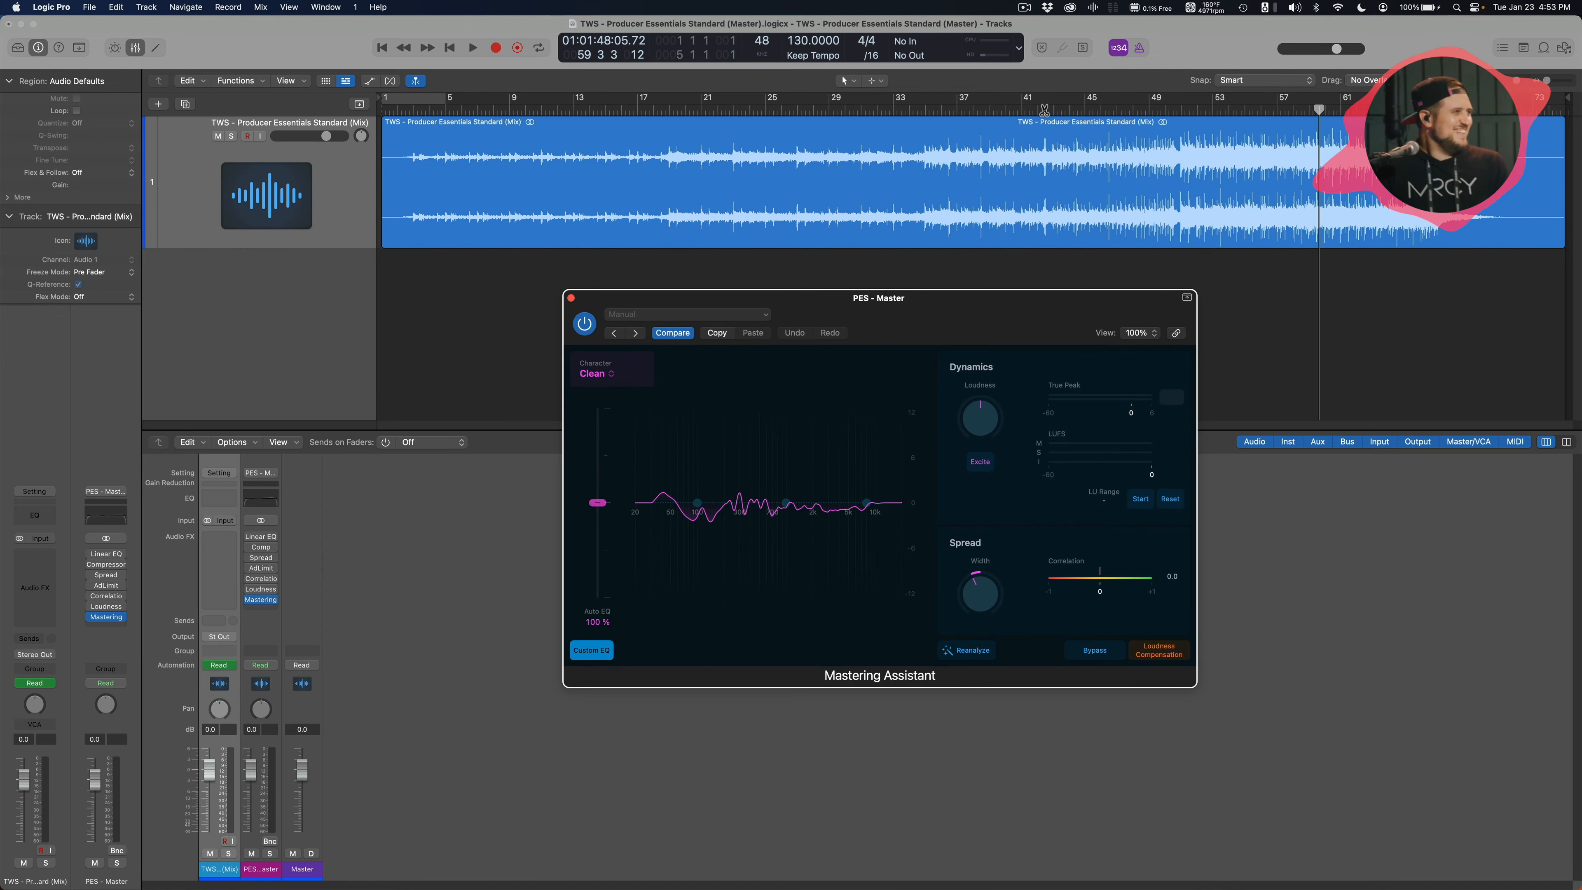
# Play from about bar 51 while setting Mastering Assistant's Width to +0.23 and raising its Loudness
pyautogui.click(1173, 106)
pyautogui.press('space')
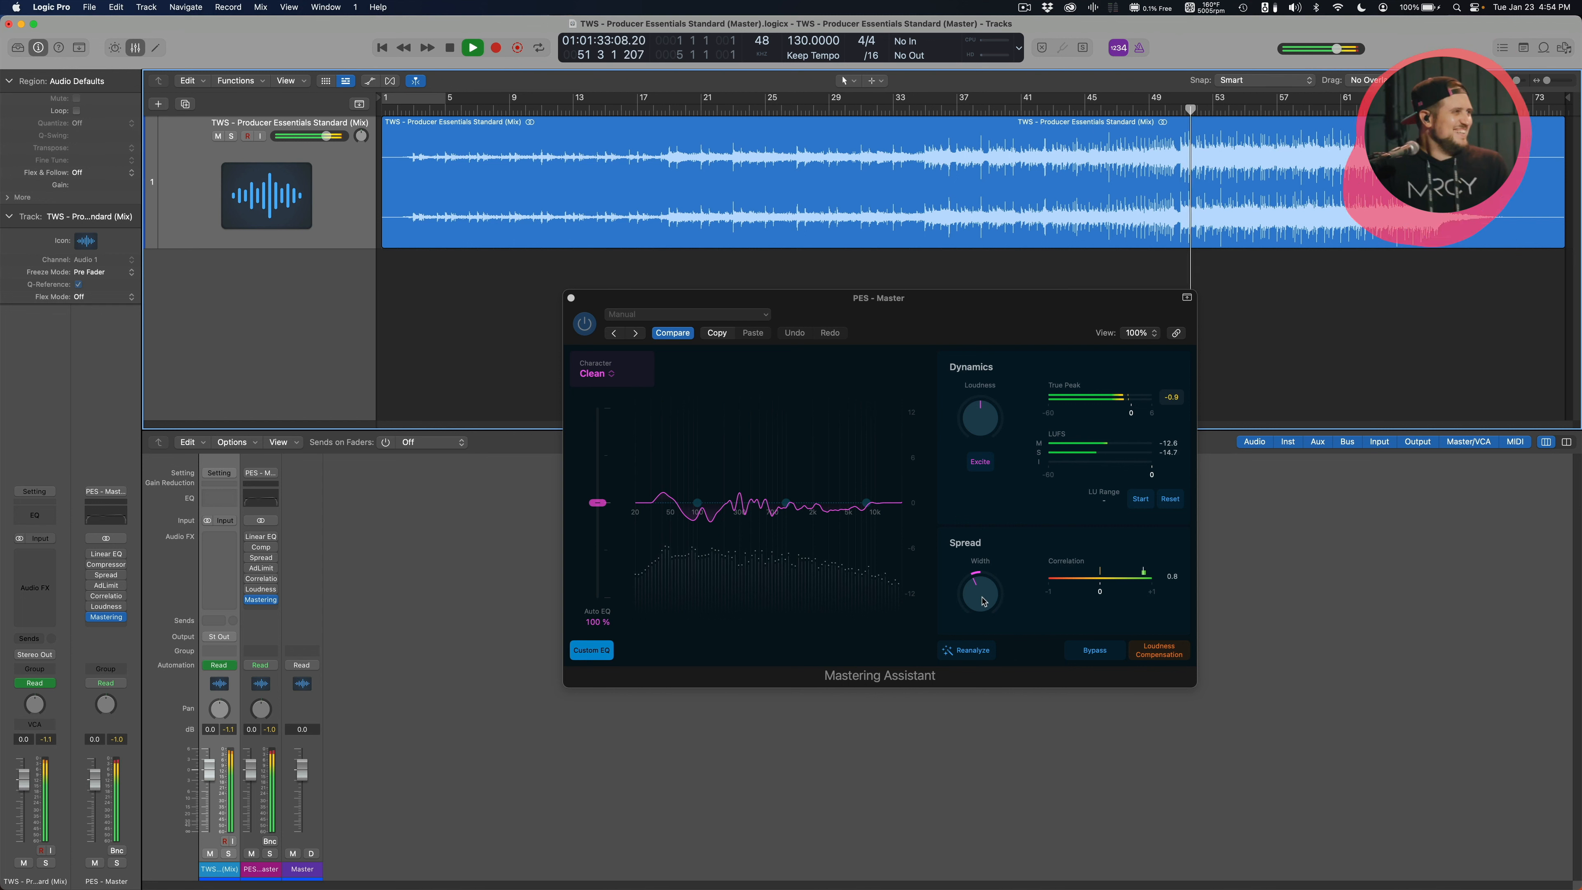
pyautogui.moveTo(984, 602); pyautogui.dragTo(982, 547)
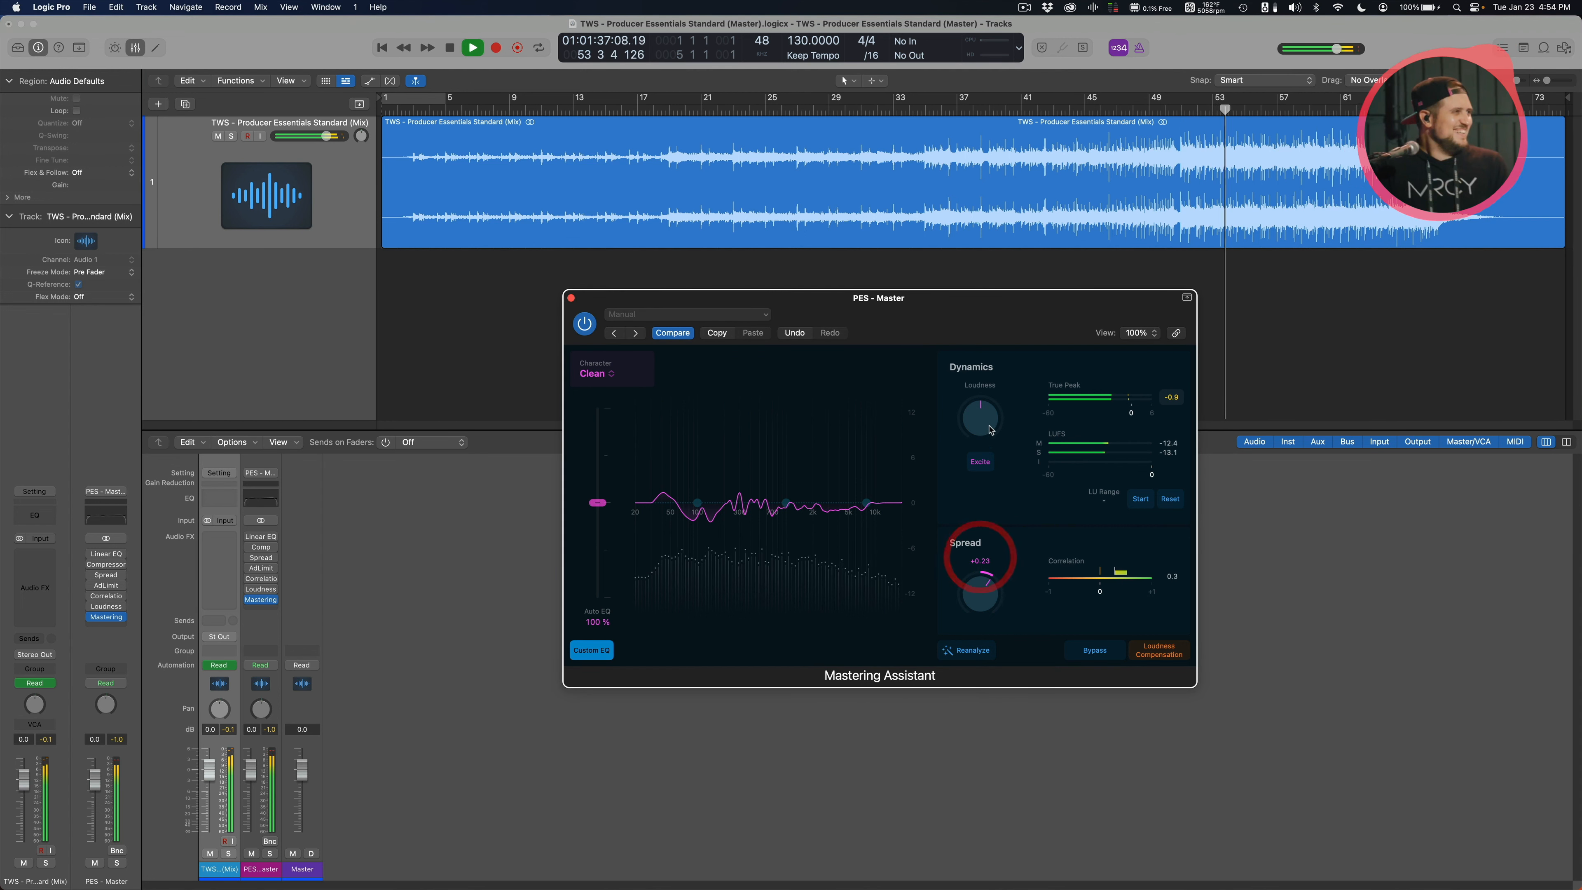
pyautogui.moveTo(990, 430); pyautogui.dragTo(991, 382)
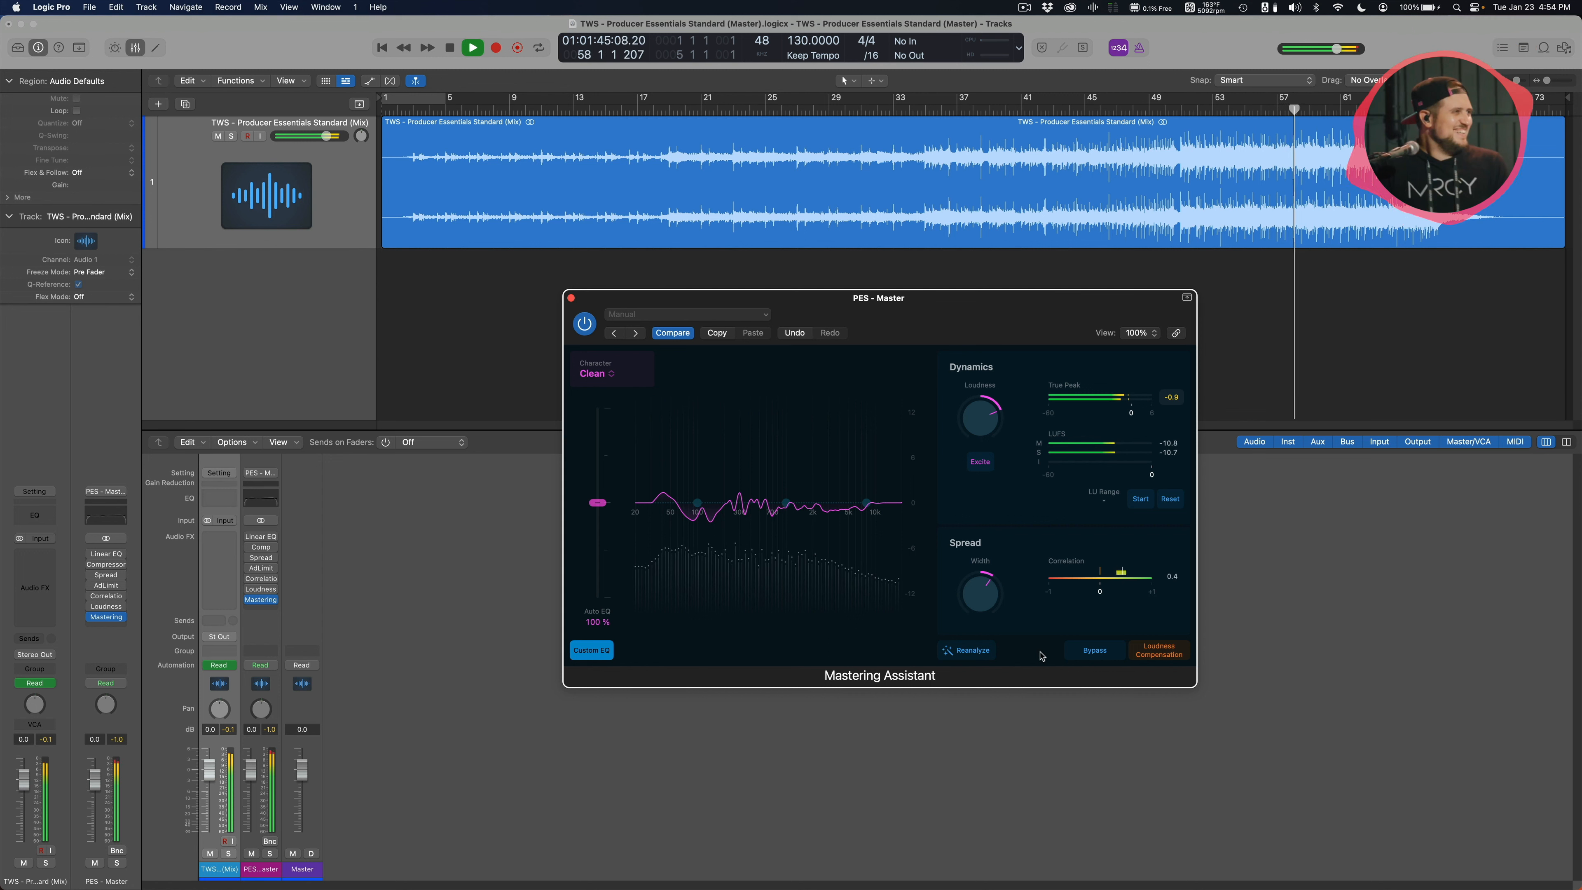
# Widen Mastering Assistant's spread to about +0.6 and turn on Excite and Loudness Compensation
pyautogui.moveTo(990, 589); pyautogui.dragTo(961, 555)
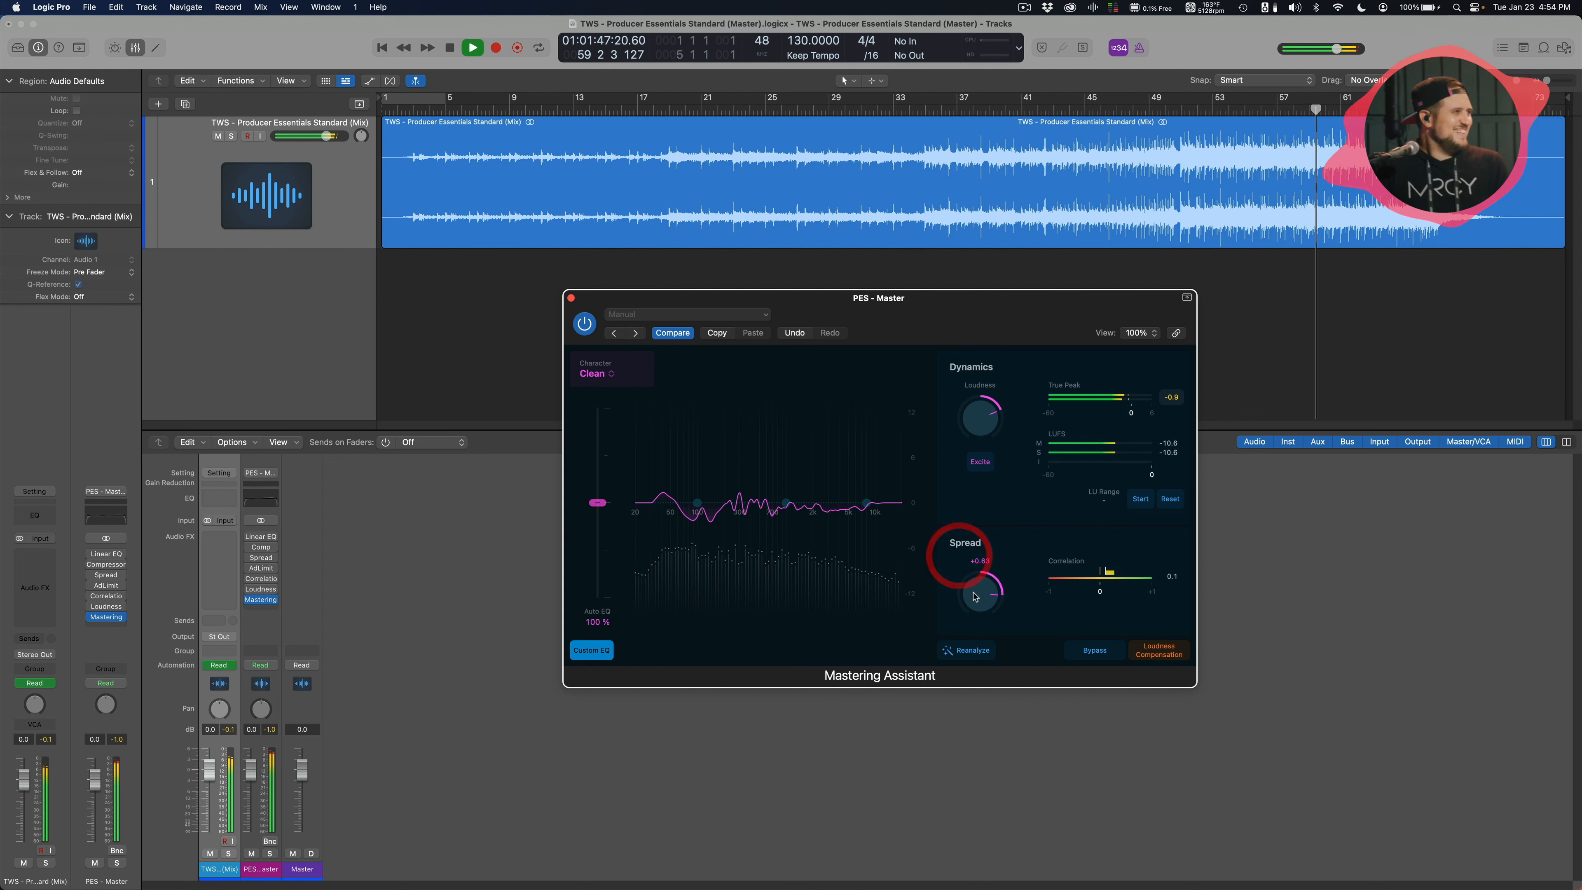
pyautogui.click(976, 464)
pyautogui.click(1168, 647)
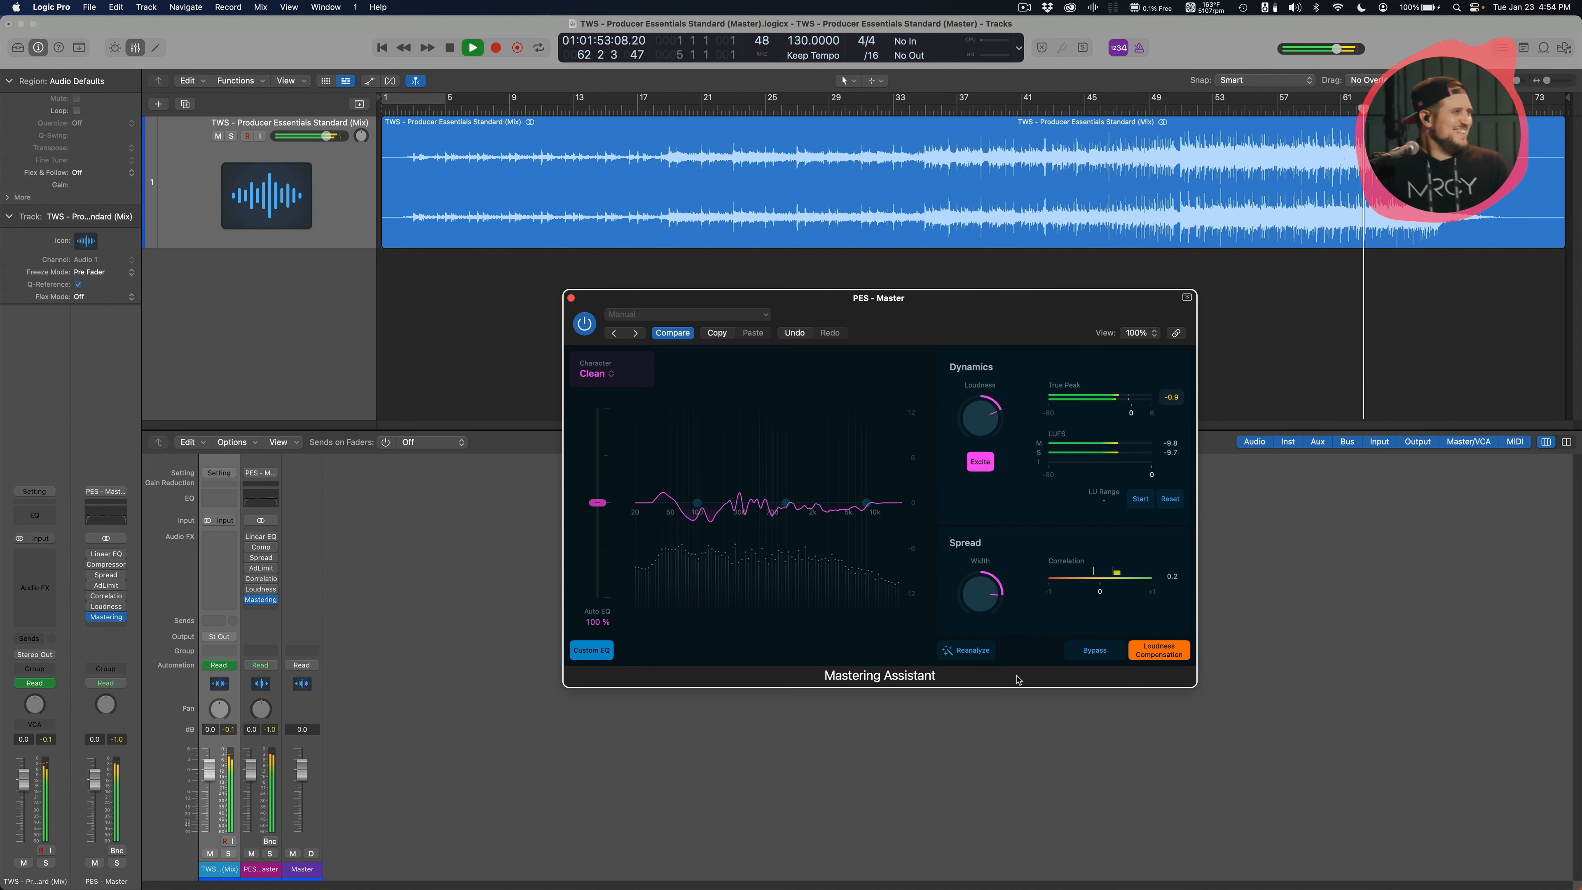
# Compare the mix from about bar 51 with Mastering Assistant off and on, and stop playback
pyautogui.click(585, 323)
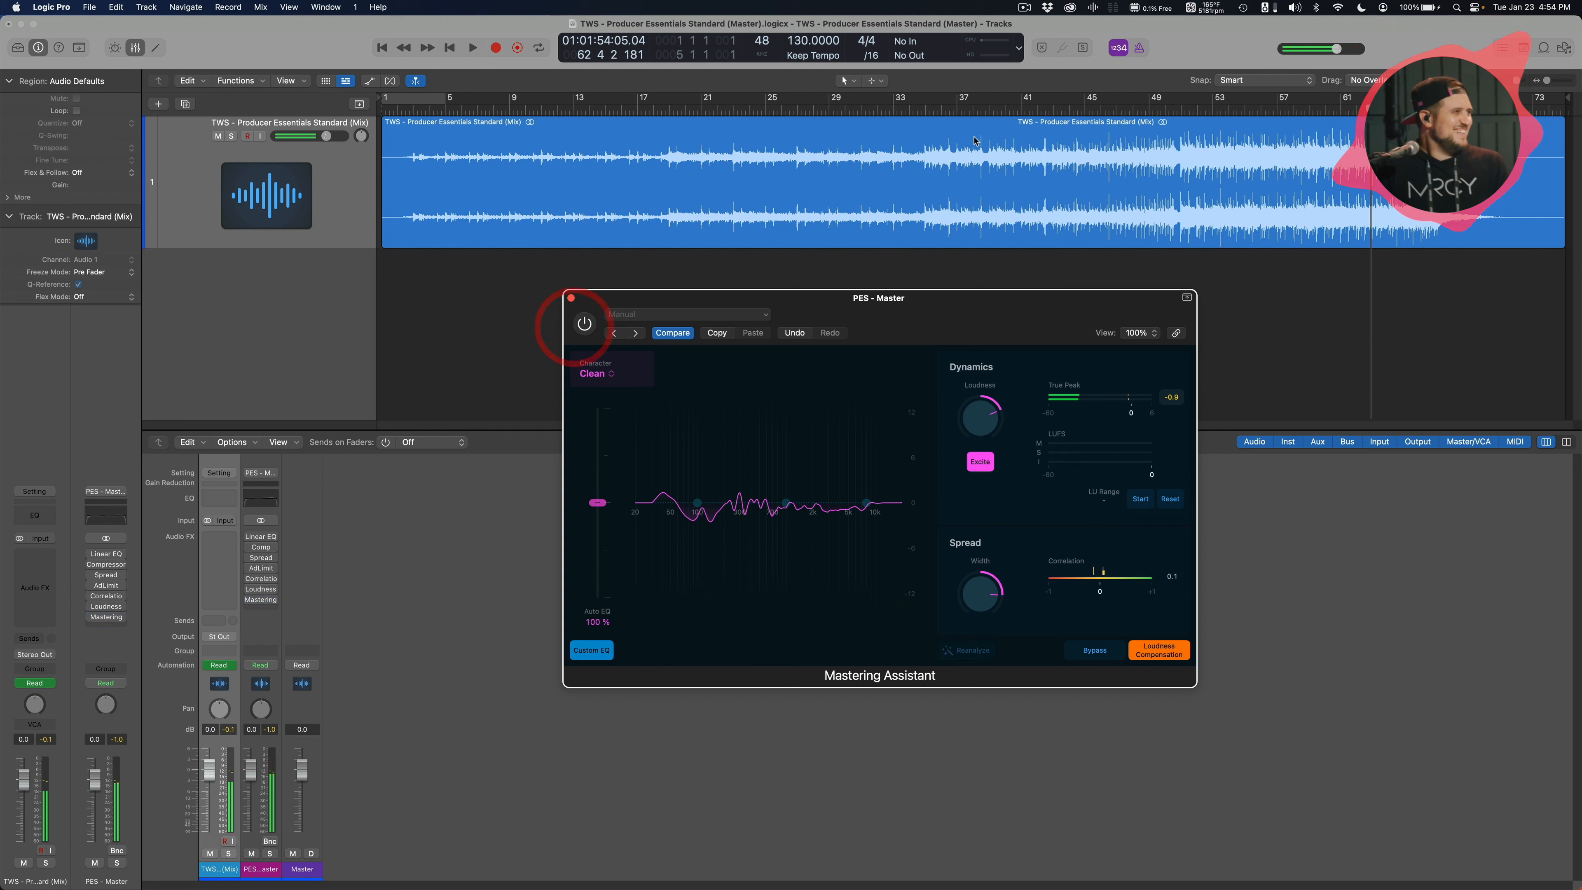
pyautogui.doubleClick(1177, 110)
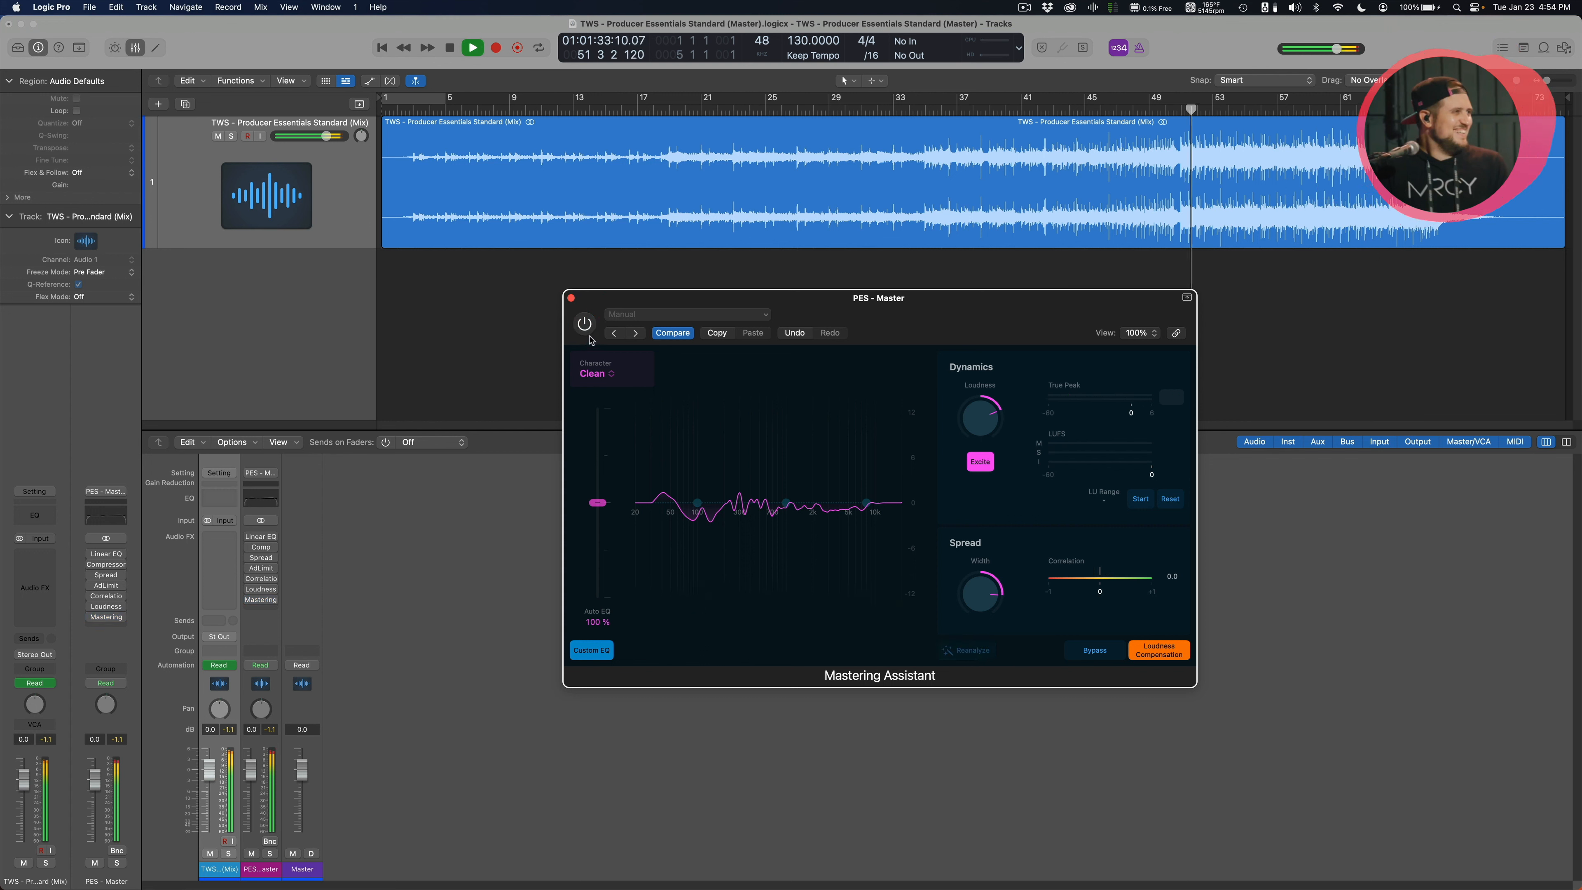
pyautogui.click(583, 324)
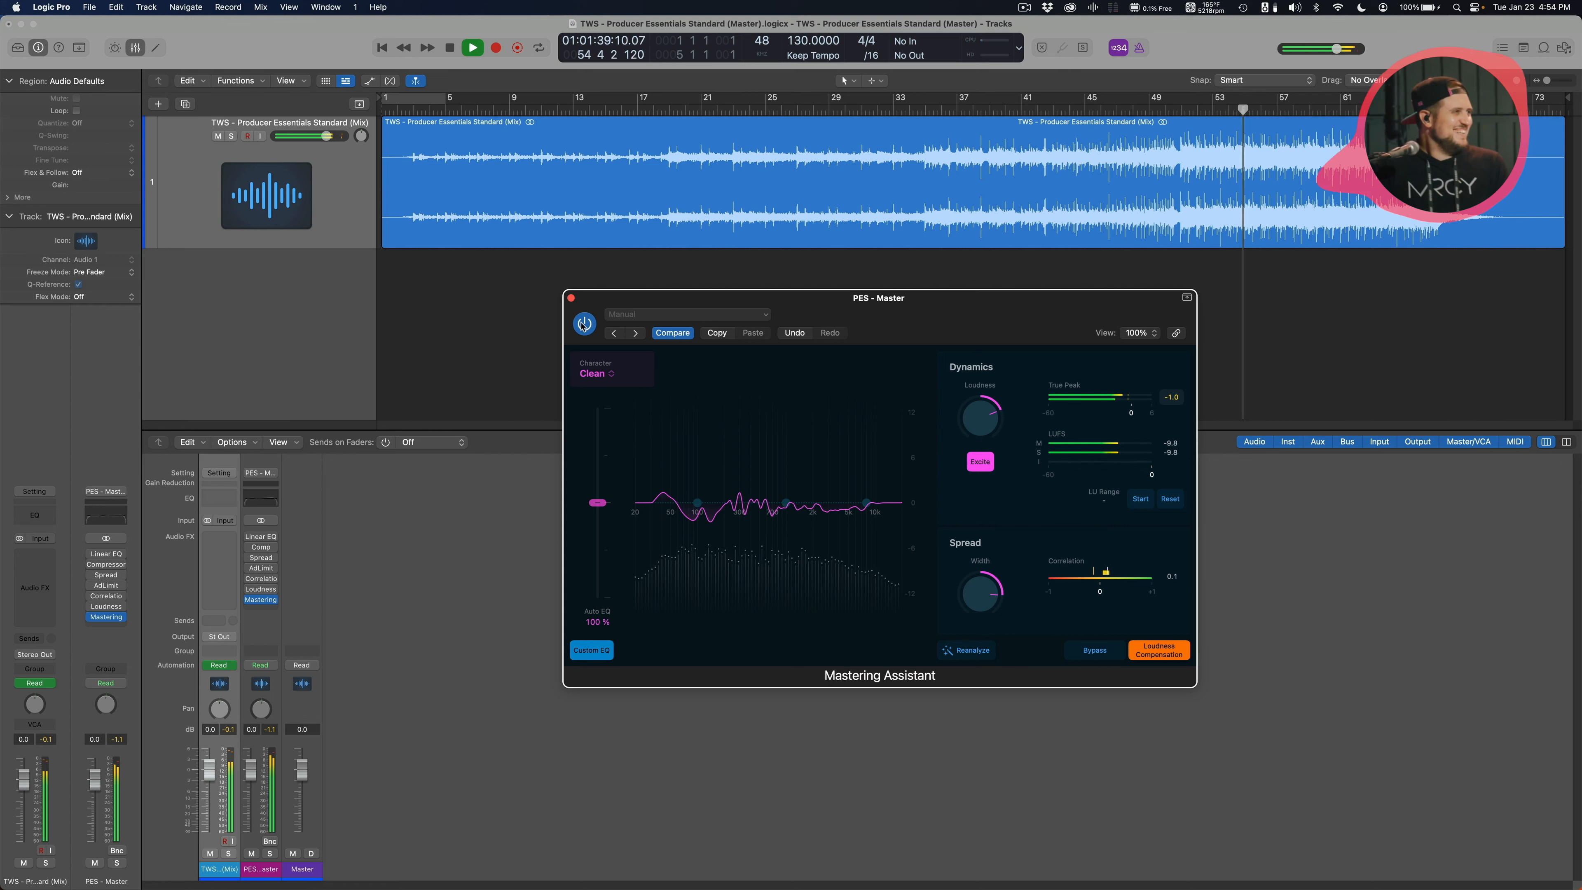
pyautogui.moveTo(974, 298)
pyautogui.mouseDown()
pyautogui.moveTo(984, 287)
pyautogui.moveTo(947, 313)
pyautogui.moveTo(955, 303)
pyautogui.mouseUp()
pyautogui.press('space')
pyautogui.moveTo(664, 304); pyautogui.dragTo(679, 304)
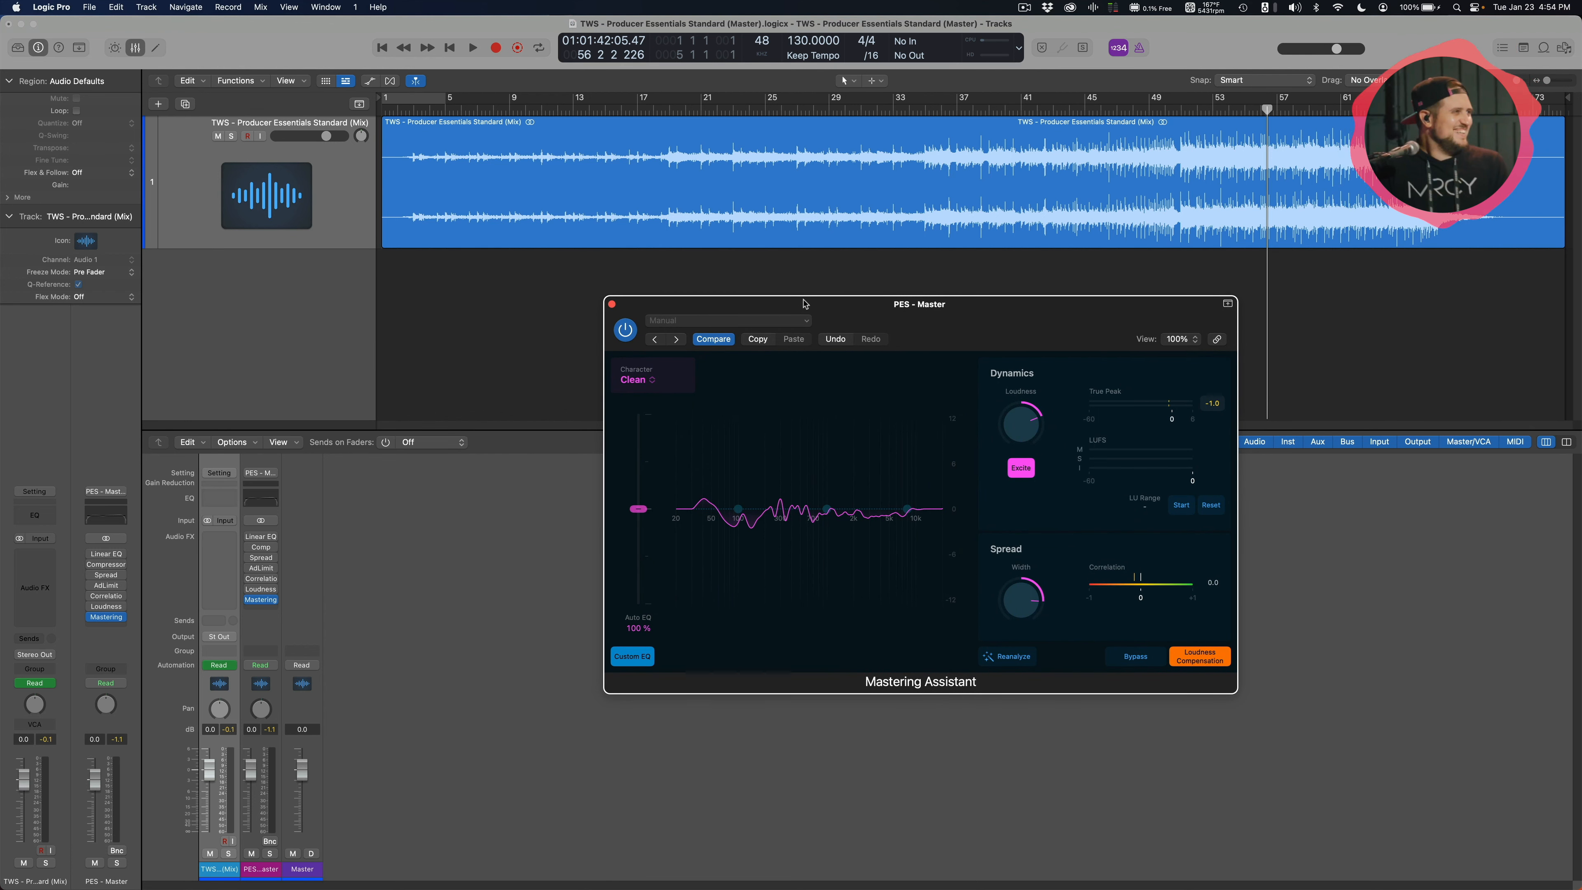
pyautogui.moveTo(803, 304)
pyautogui.mouseDown()
pyautogui.moveTo(768, 312)
pyautogui.moveTo(796, 300)
pyautogui.mouseUp()
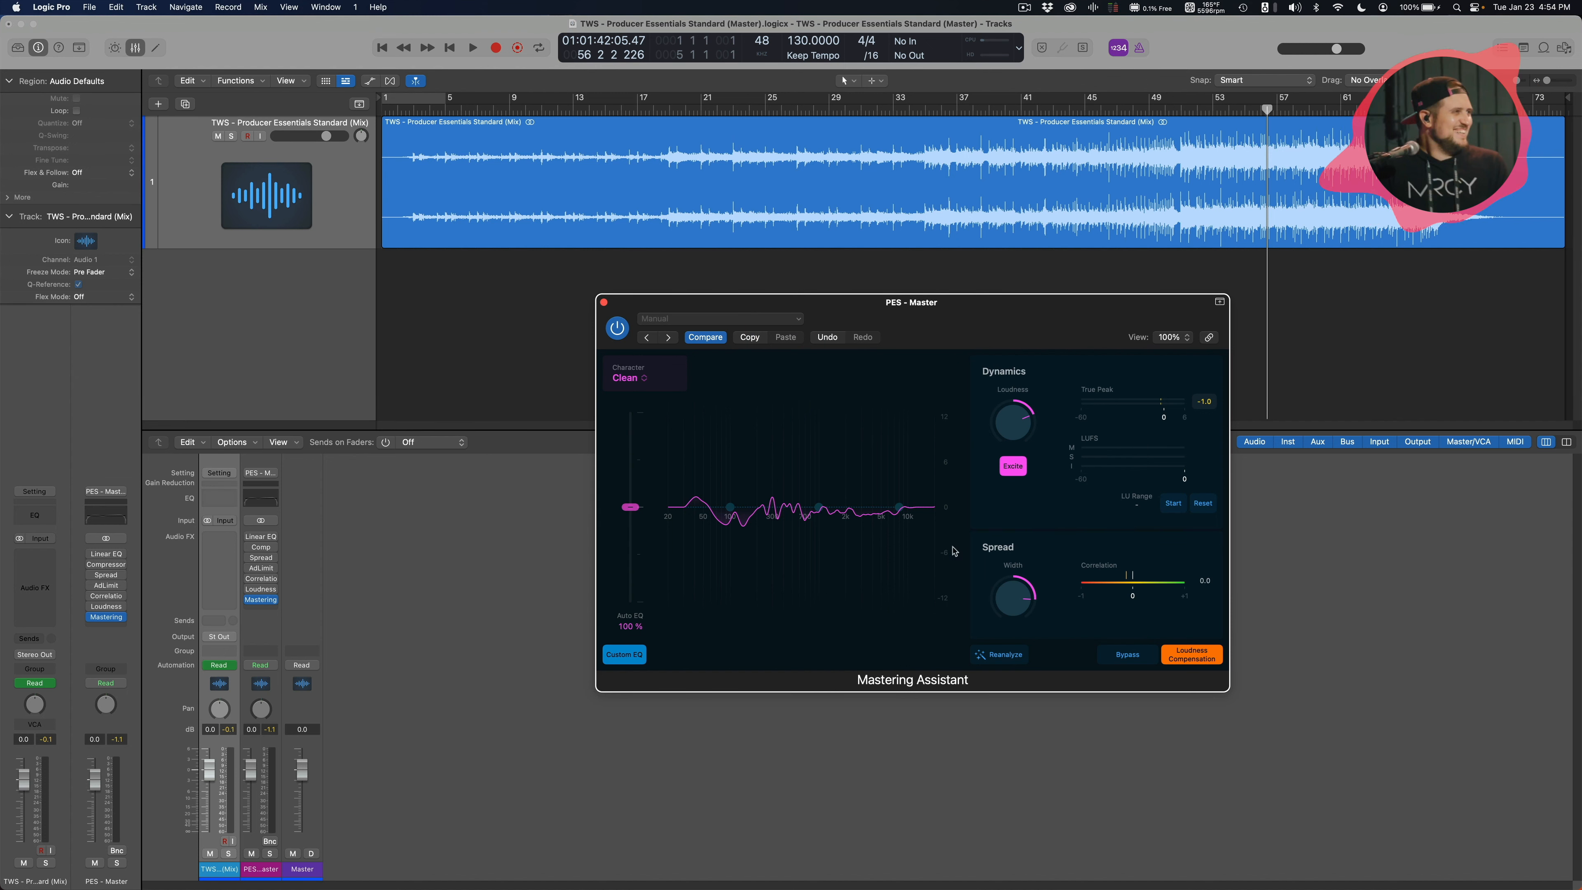
# Close the Master project without saving its changes and return to the project folder in Finder
pyautogui.click(429, 338)
pyautogui.press('super+w')
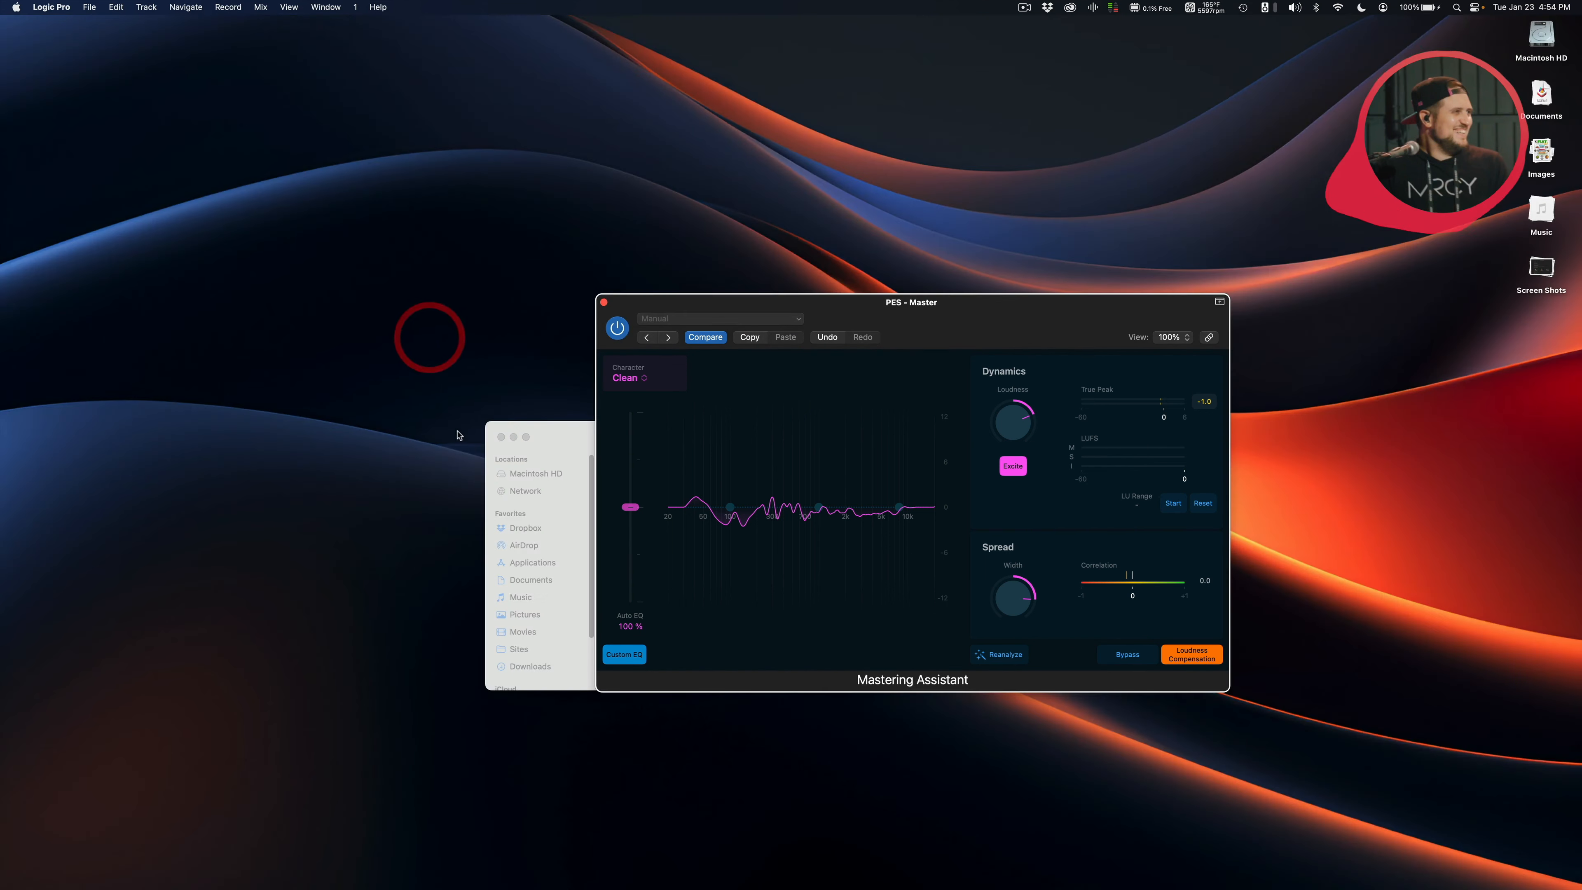
pyautogui.click(603, 304)
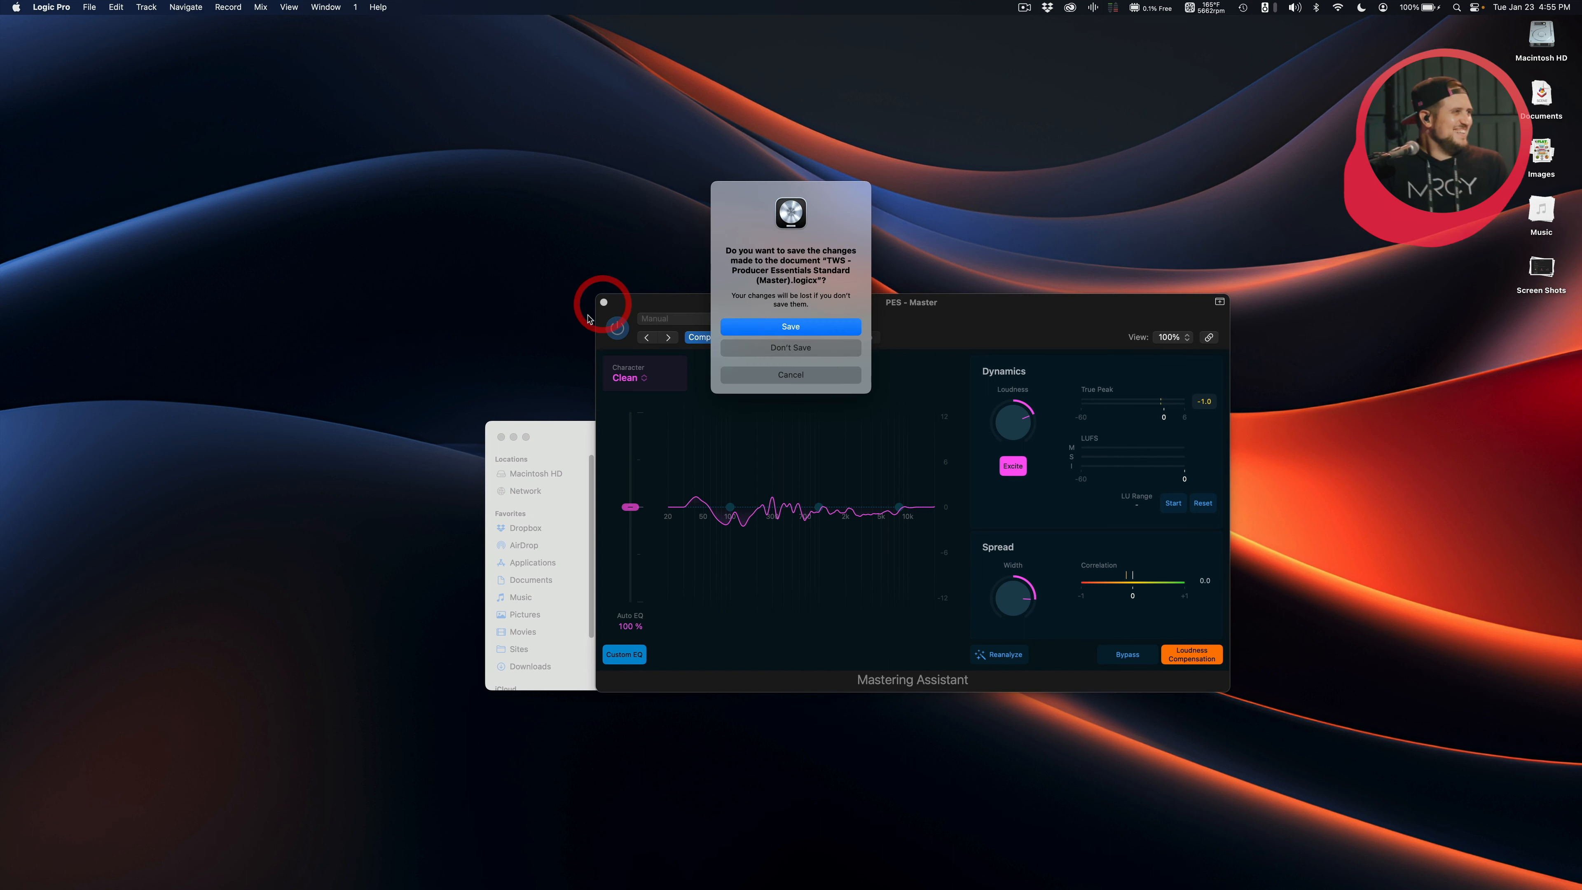
pyautogui.click(799, 346)
pyautogui.click(653, 429)
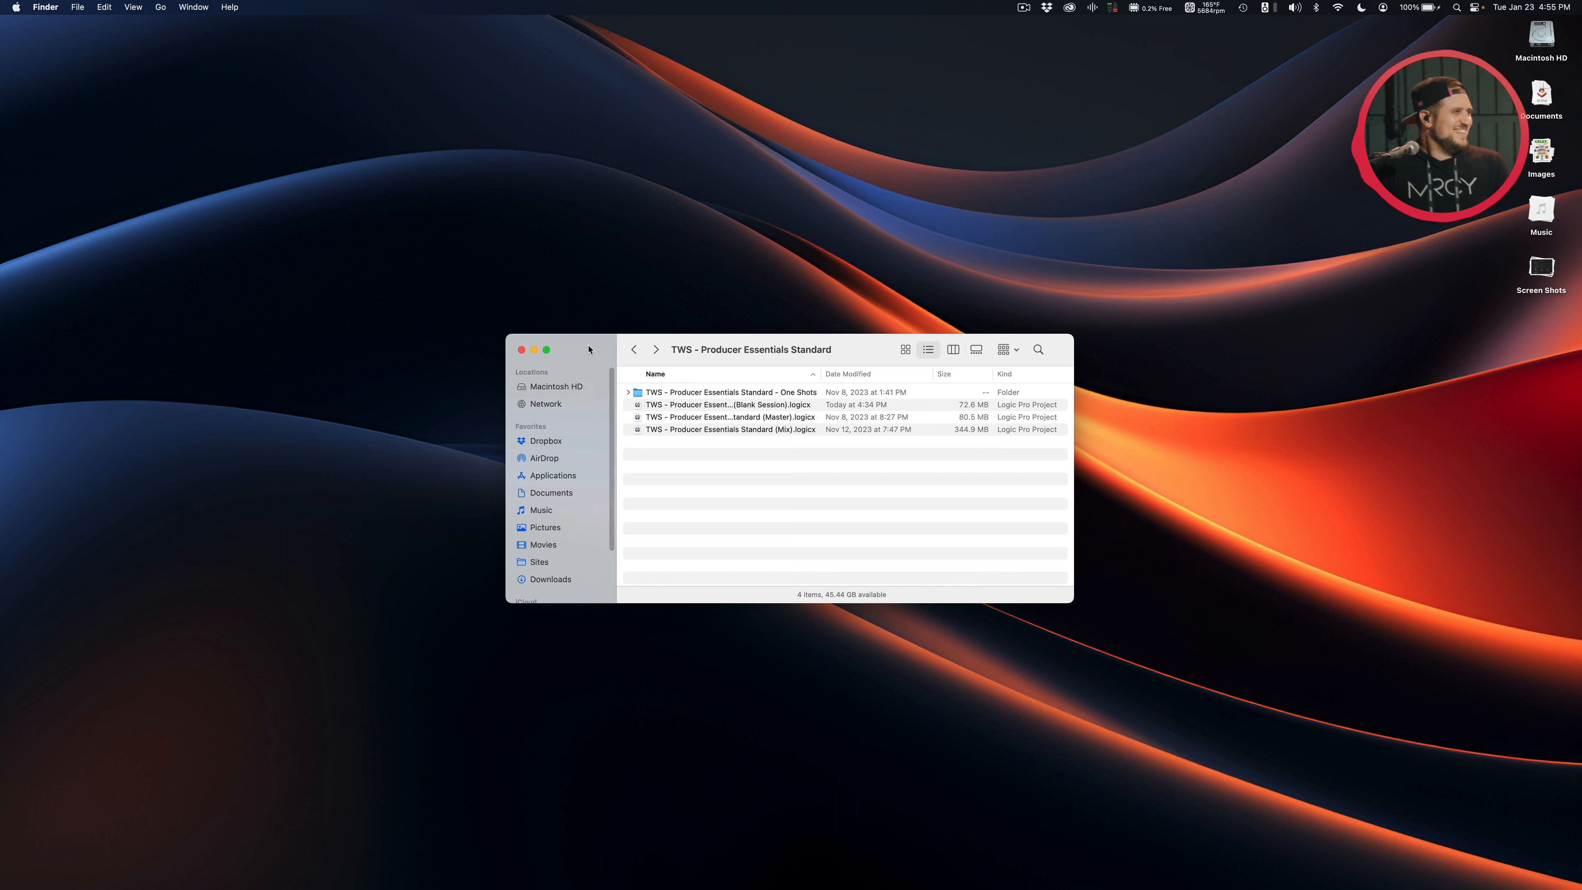
# Highlight all items in the TWS - Producer Essentials Standard folder, followed by the Mix and Blank Session project files individually
pyautogui.moveTo(794, 480); pyautogui.dragTo(779, 319)
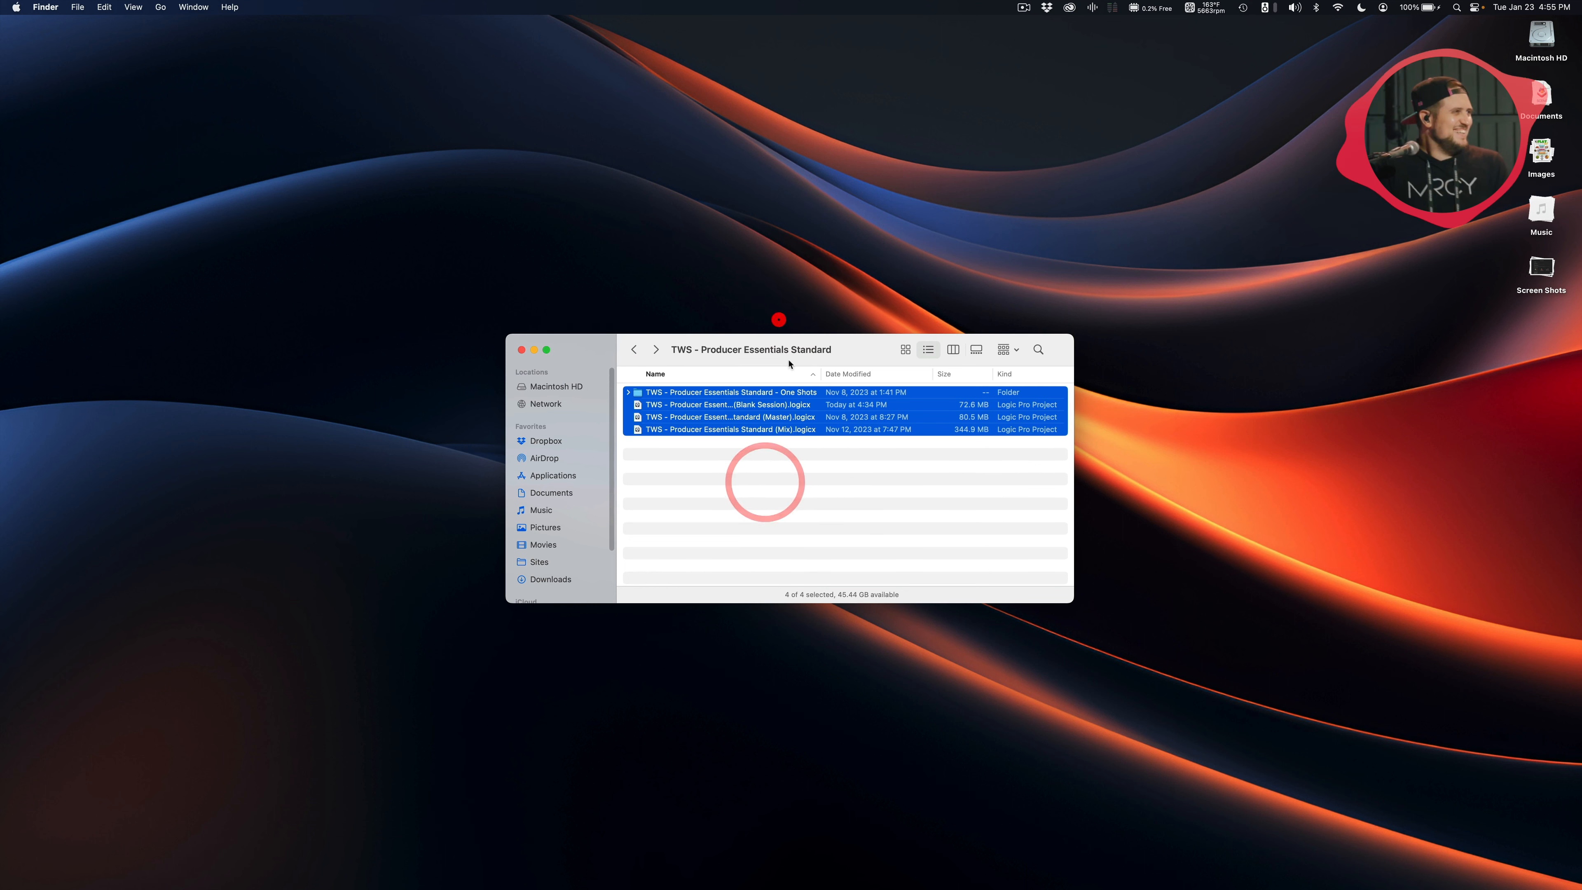
pyautogui.click(791, 470)
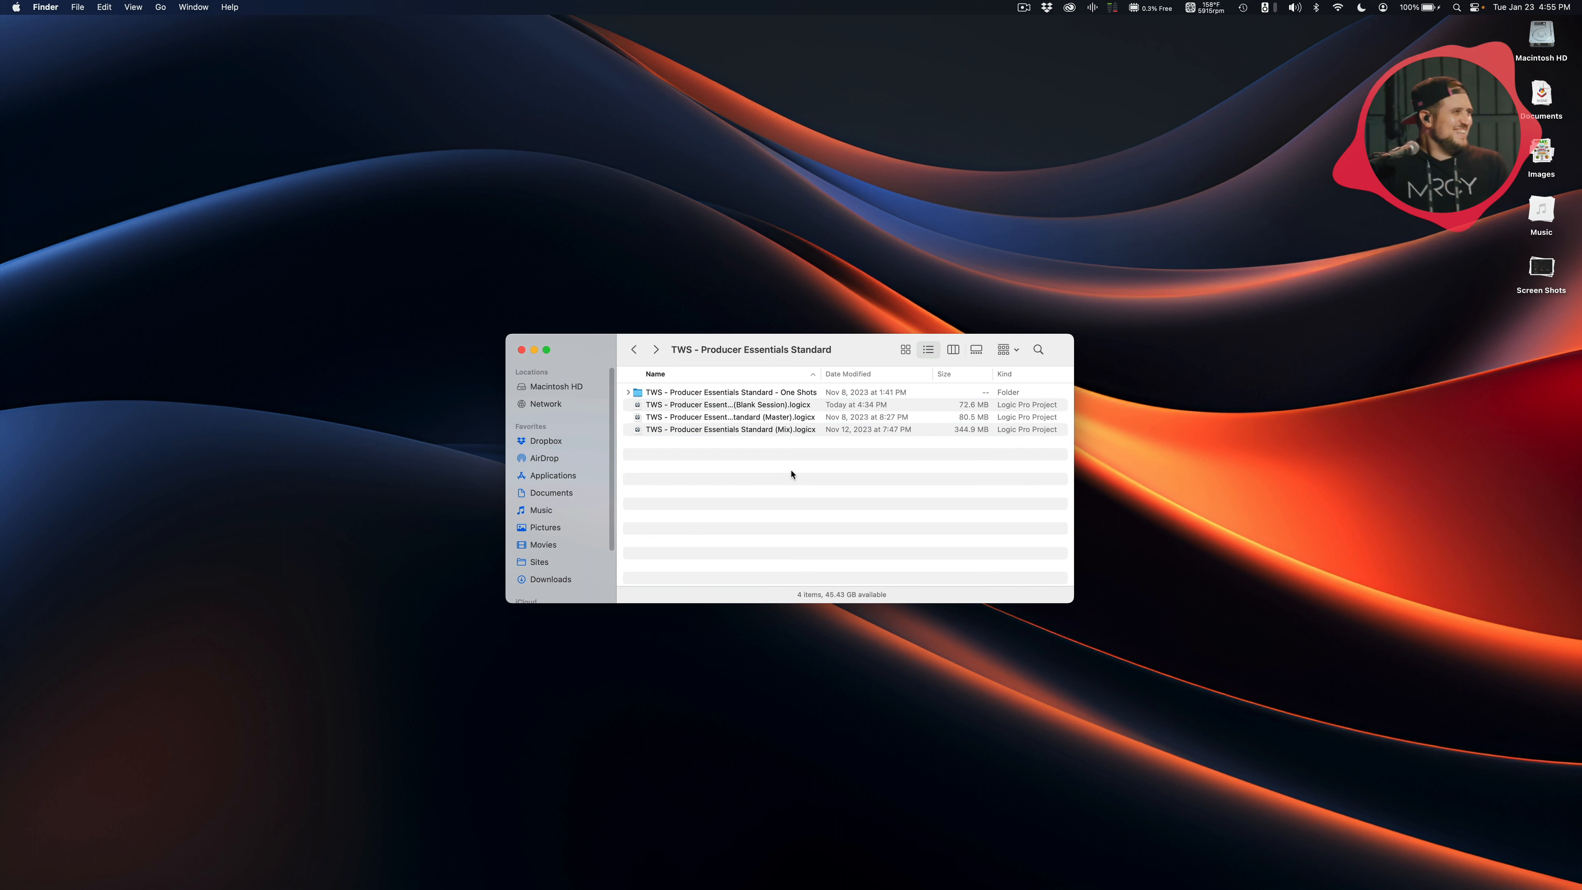
pyautogui.moveTo(849, 352); pyautogui.dragTo(843, 352)
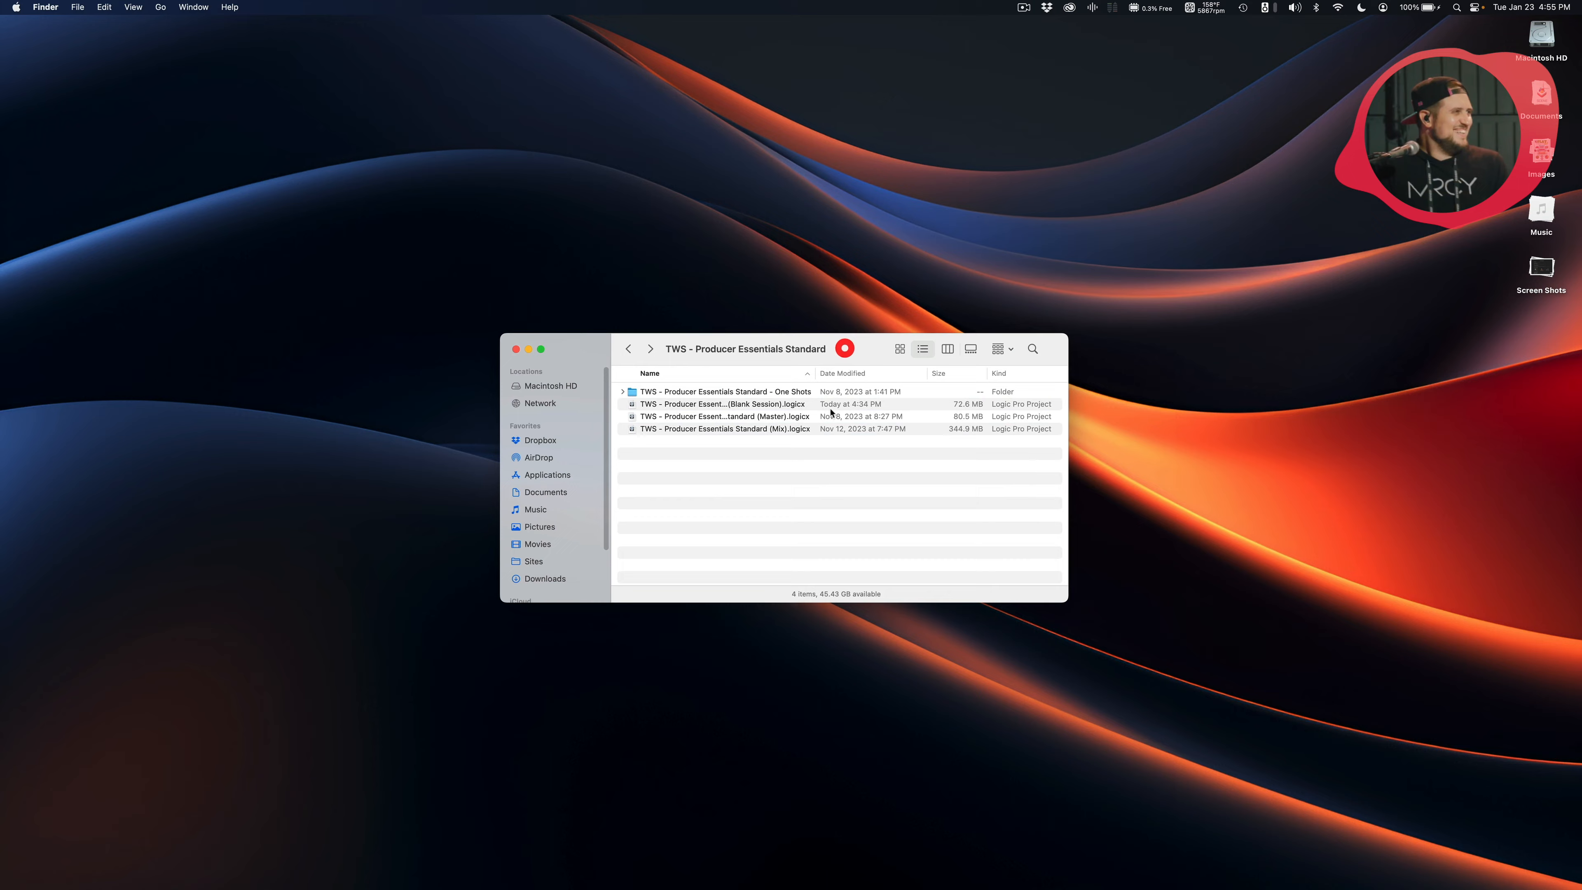
pyautogui.click(784, 430)
pyautogui.click(779, 408)
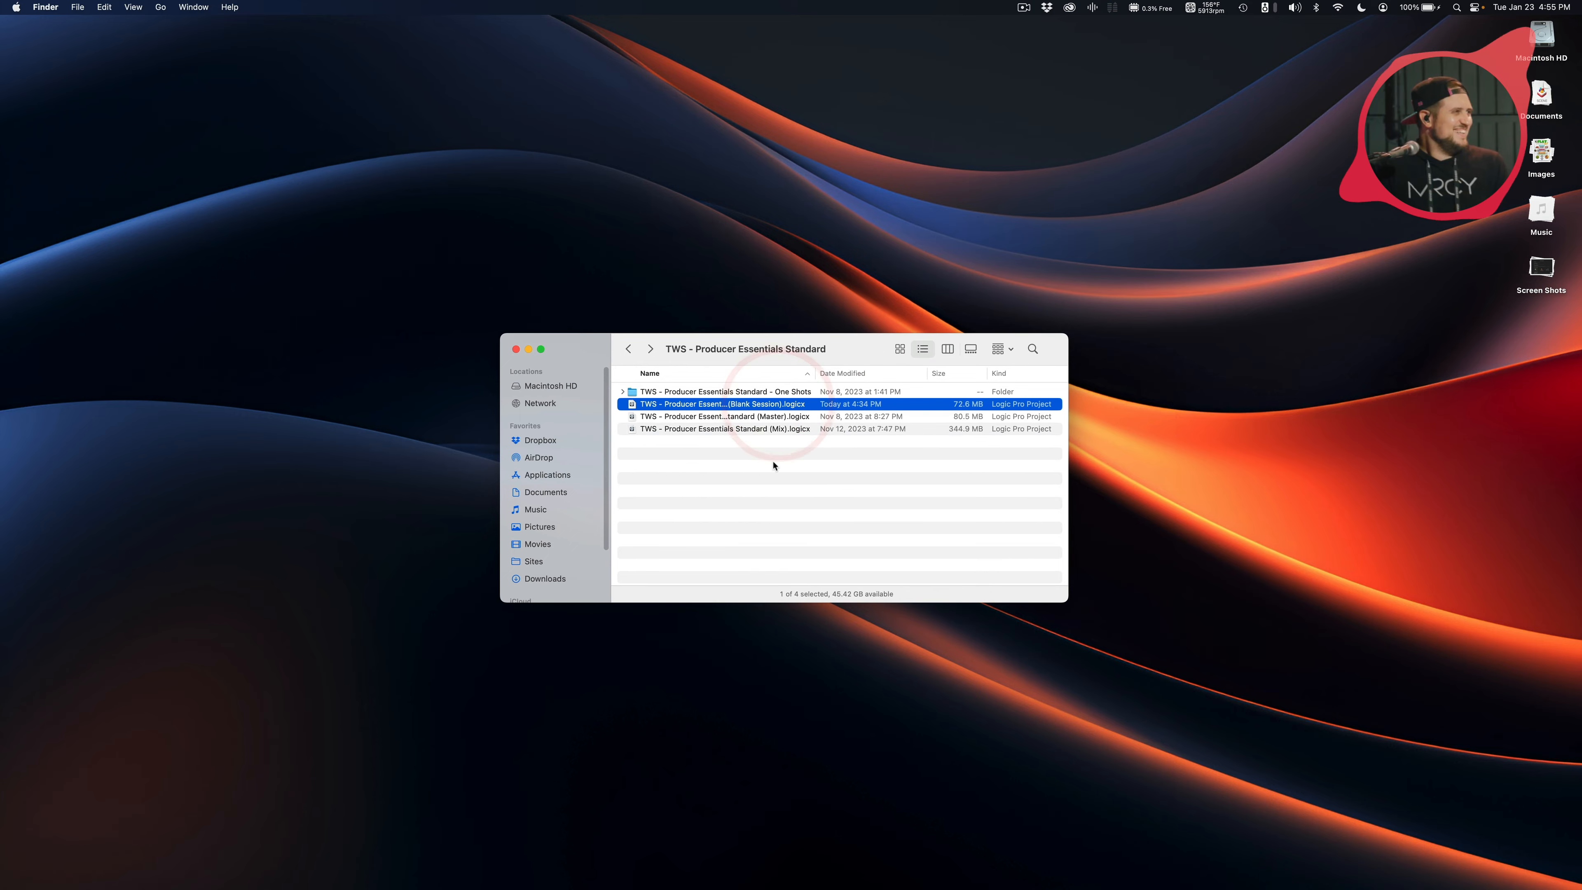
pyautogui.click(661, 472)
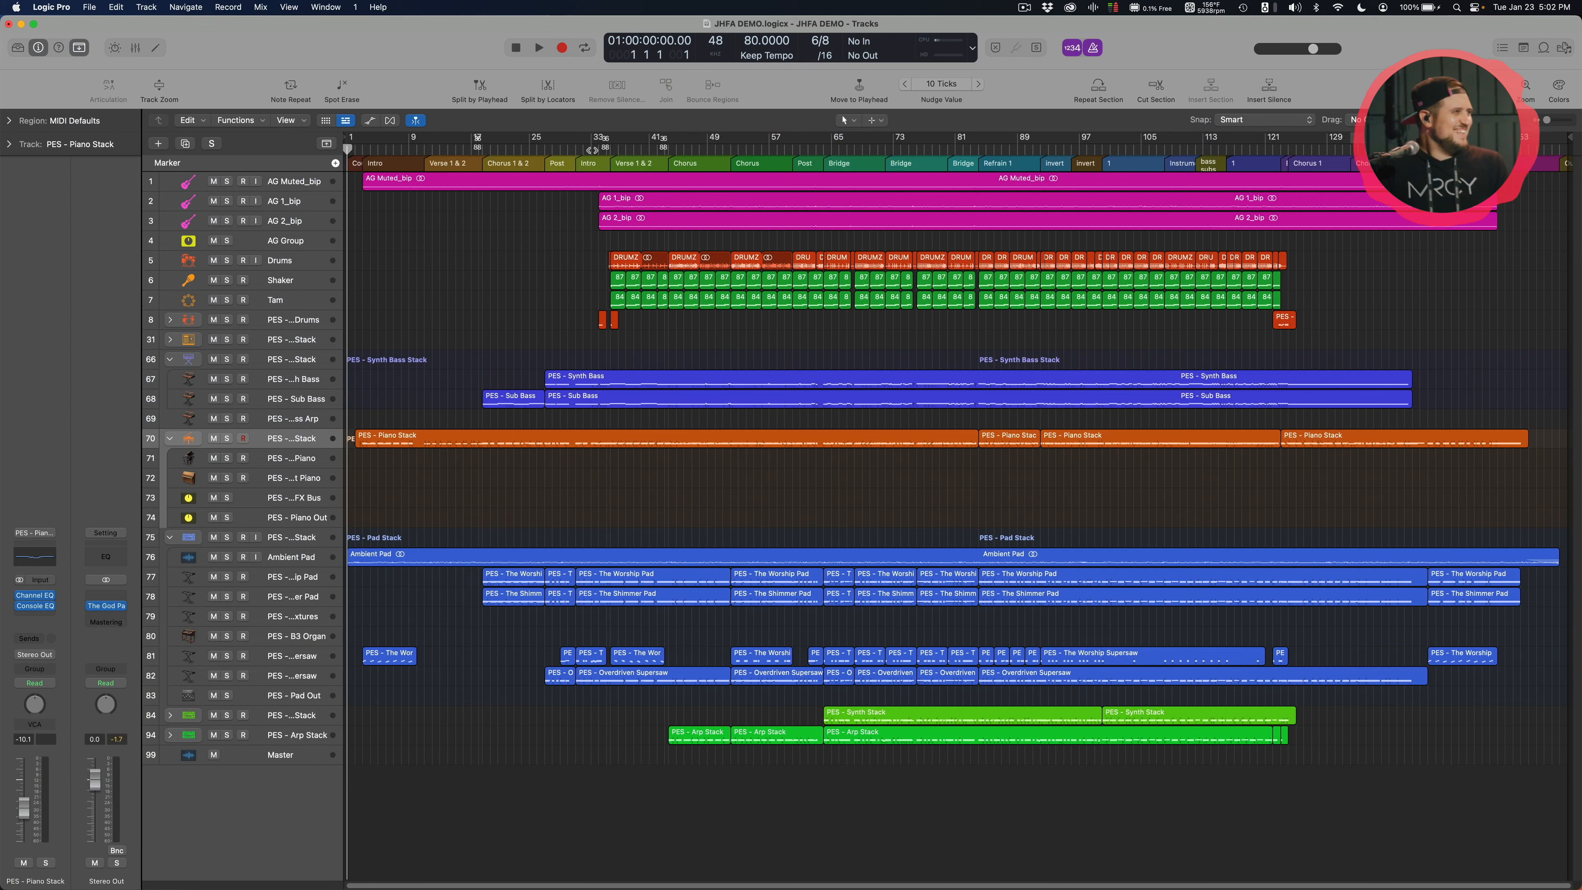
# In Logic Pro's JHFA DEMO project, inspect the Synth Bass Stack with its Synth Bass and Sub Bass tracks, the Piano Stack and the Pad Stack
pyautogui.click(1114, 33)
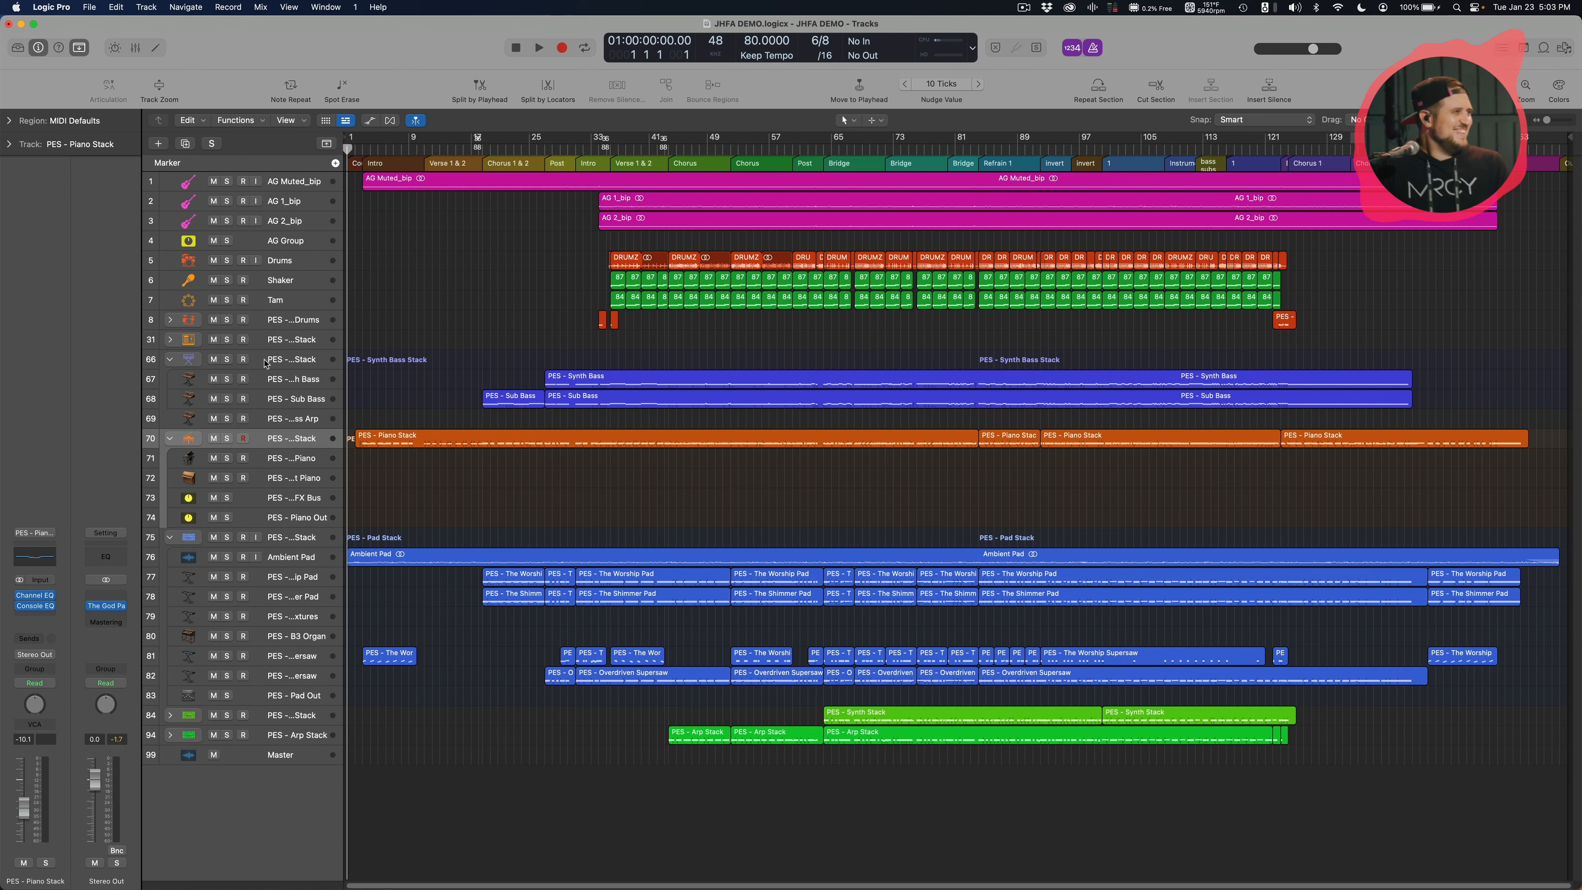
pyautogui.click(277, 364)
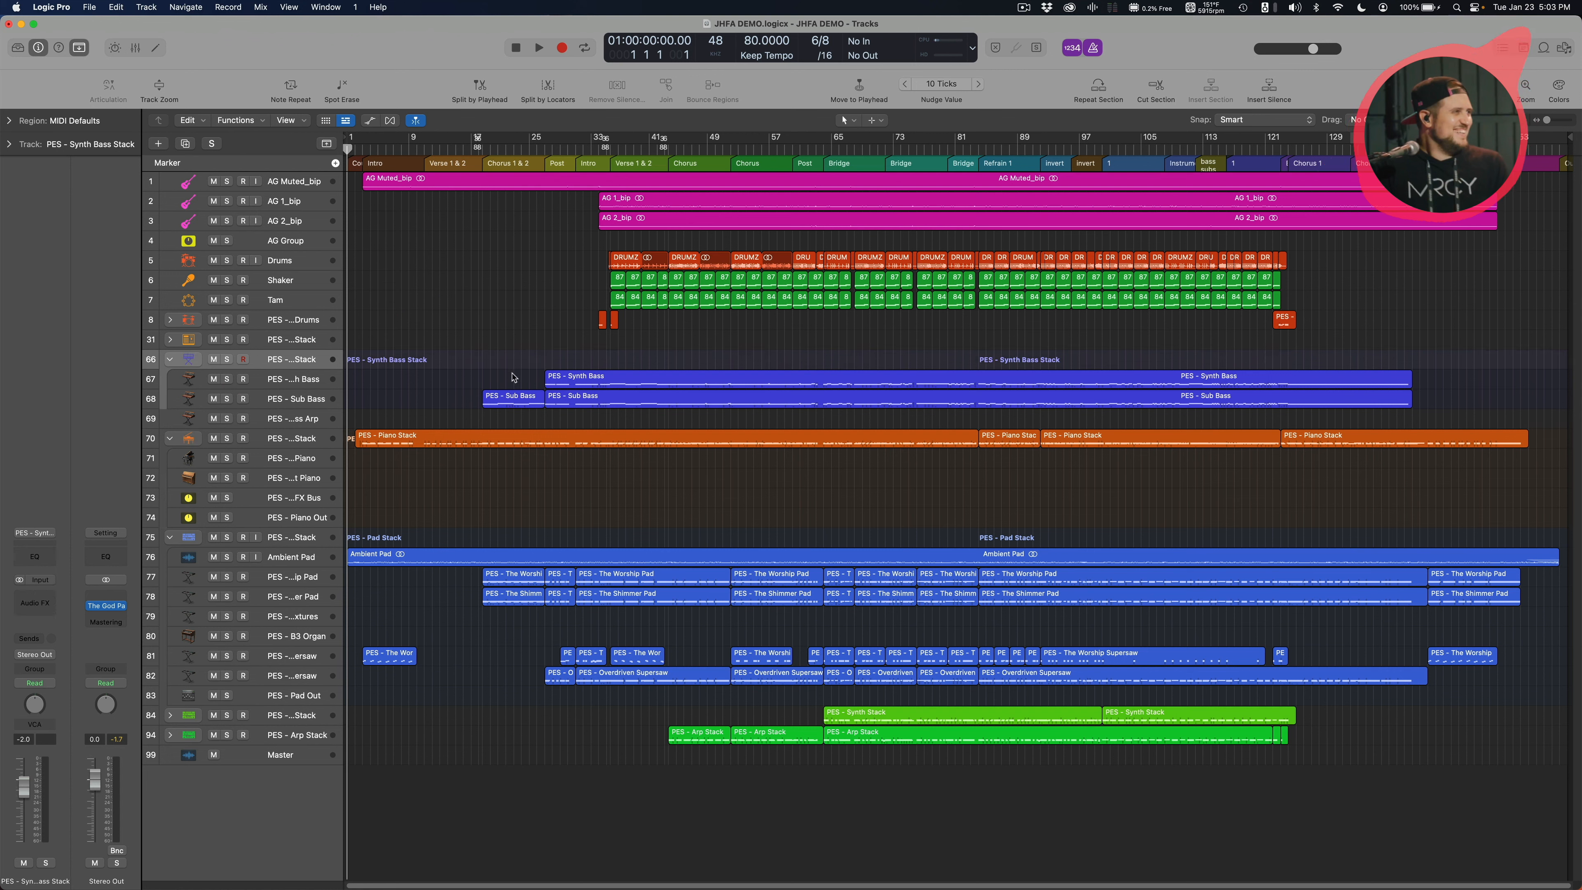
pyautogui.click(312, 380)
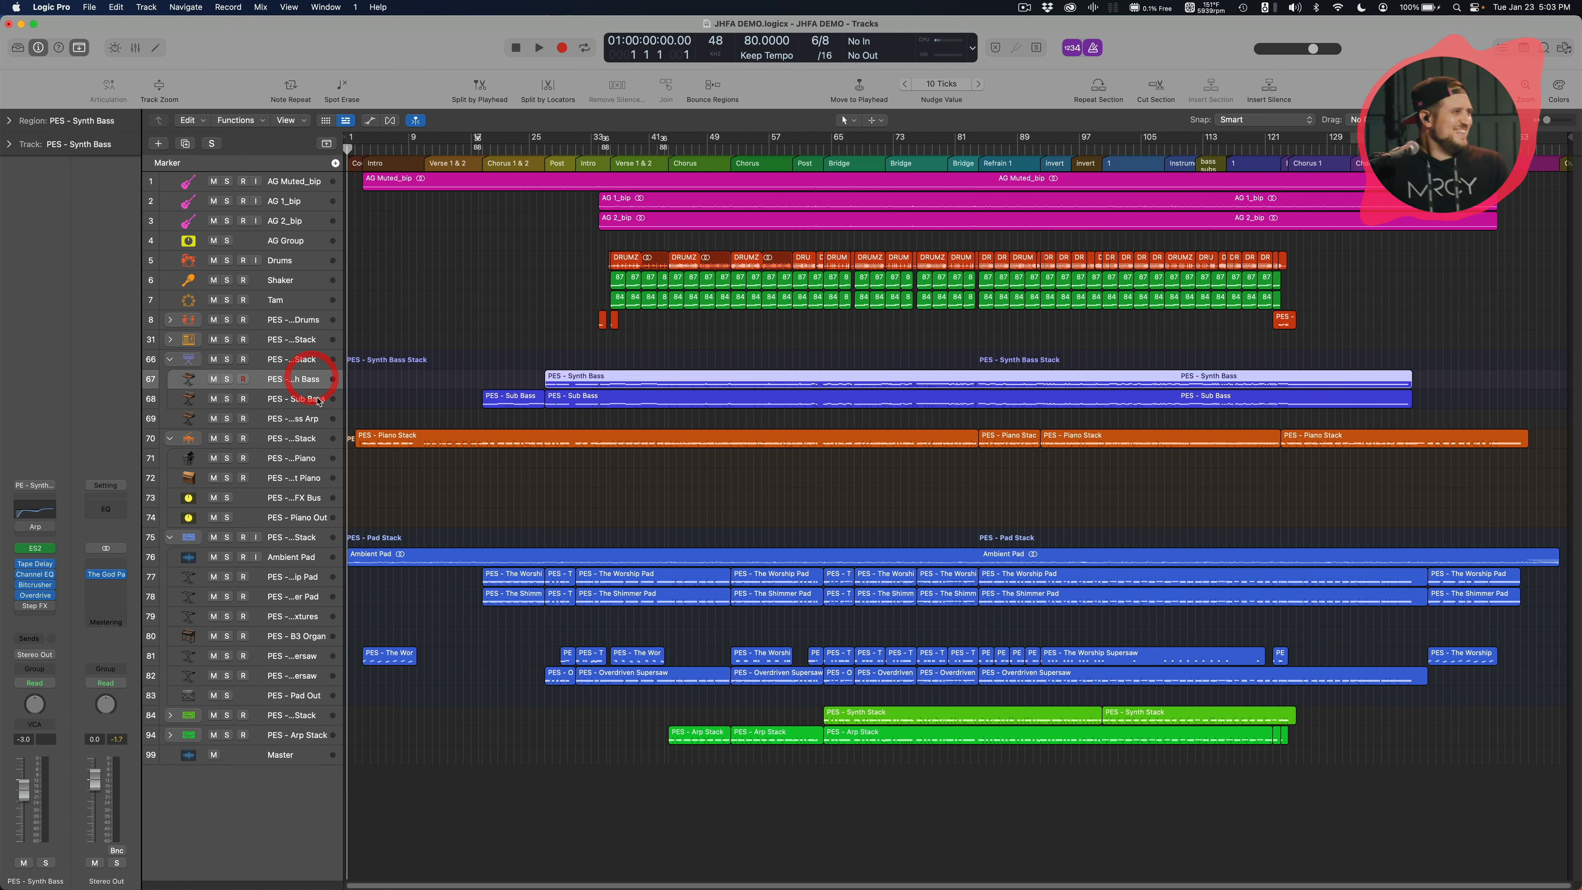
pyautogui.click(313, 398)
pyautogui.click(302, 436)
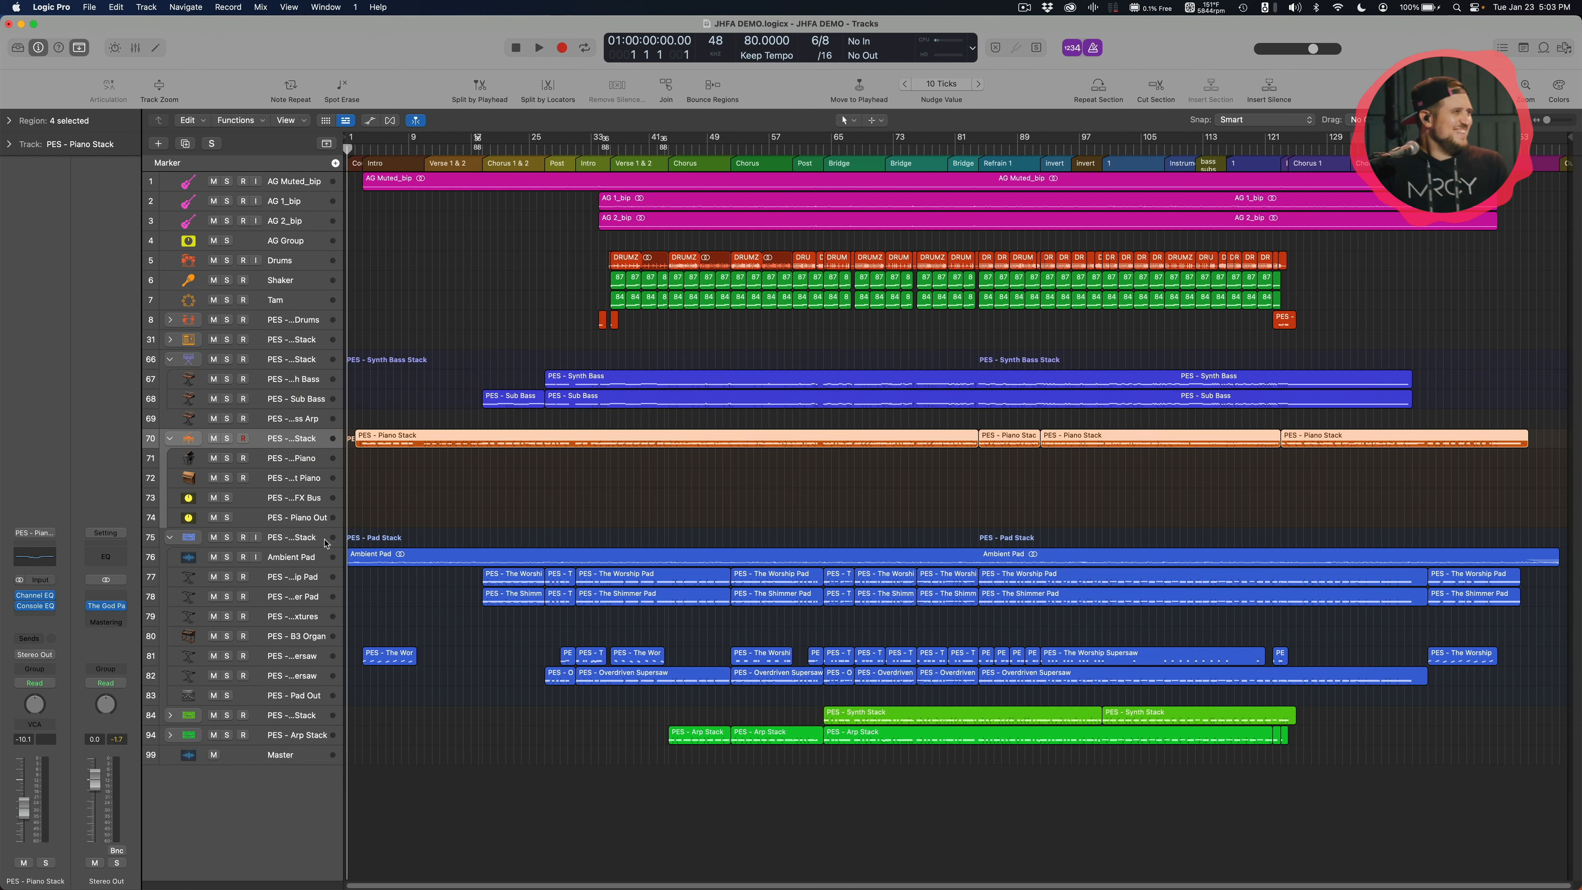
pyautogui.click(312, 540)
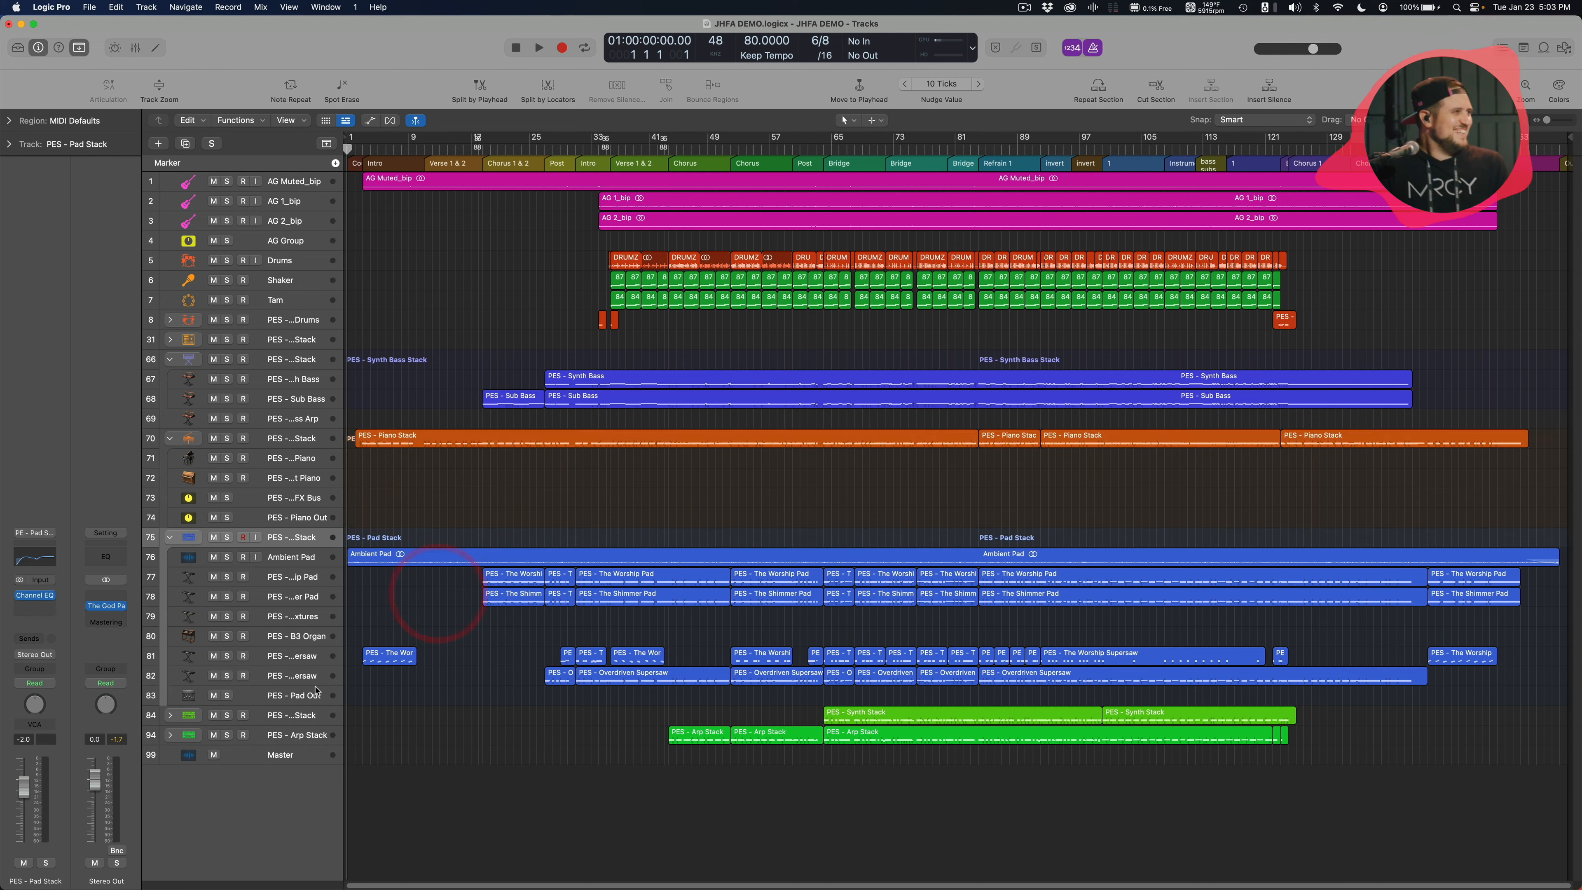
# Expand the PES - Synth Stack and PES - Arp Stack and select each stack to examine its tracks and regions
pyautogui.click(283, 718)
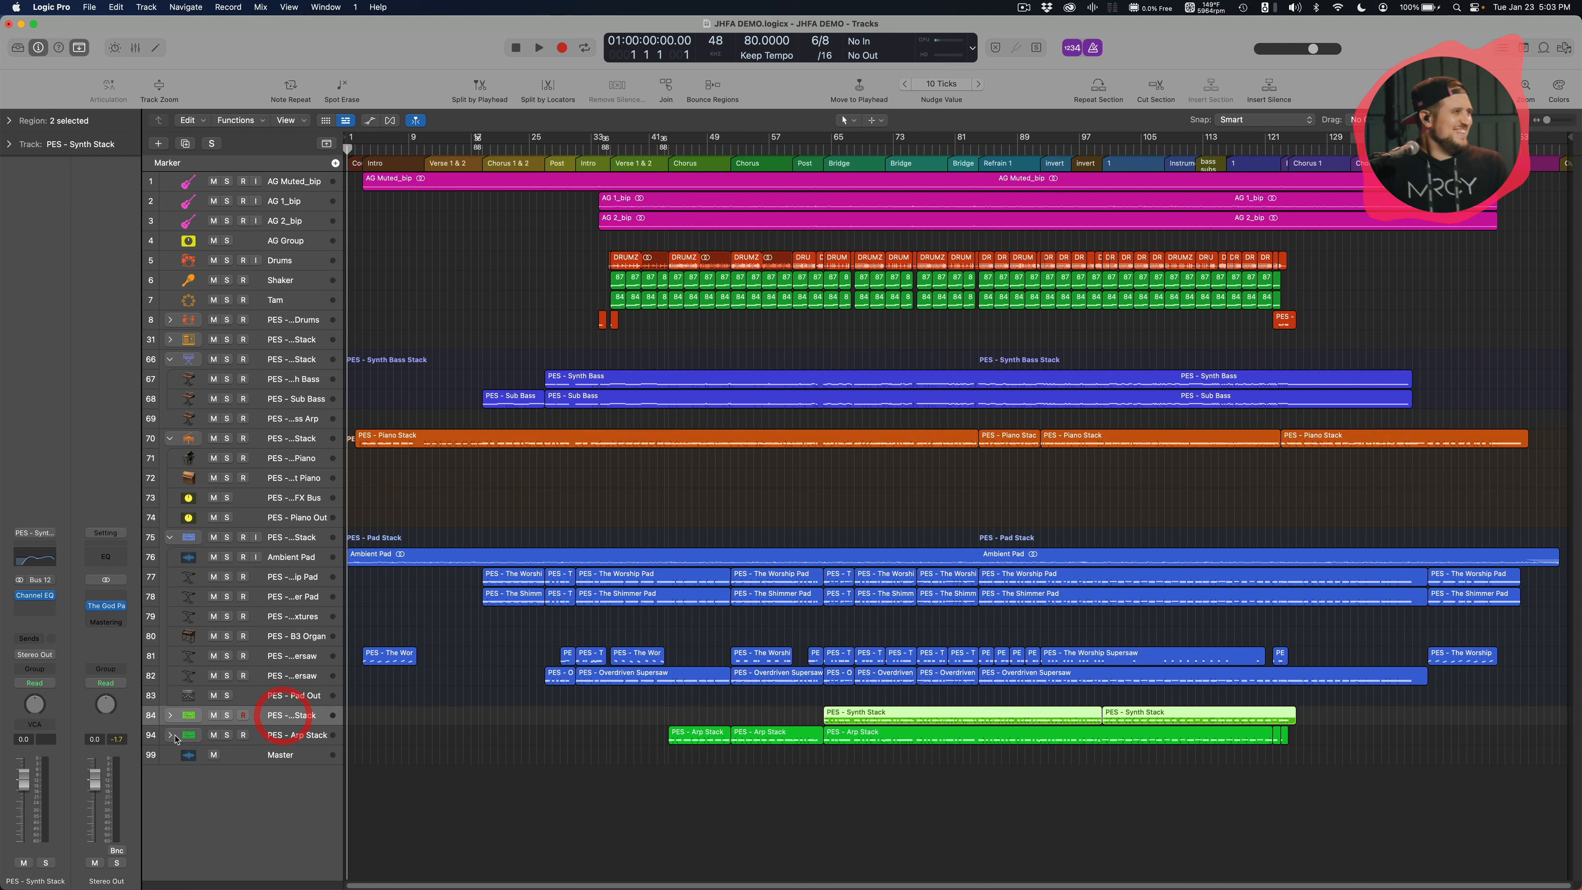
pyautogui.click(169, 715)
pyautogui.scroll(-3, 323, 746)
pyautogui.scroll(-3, 322, 747)
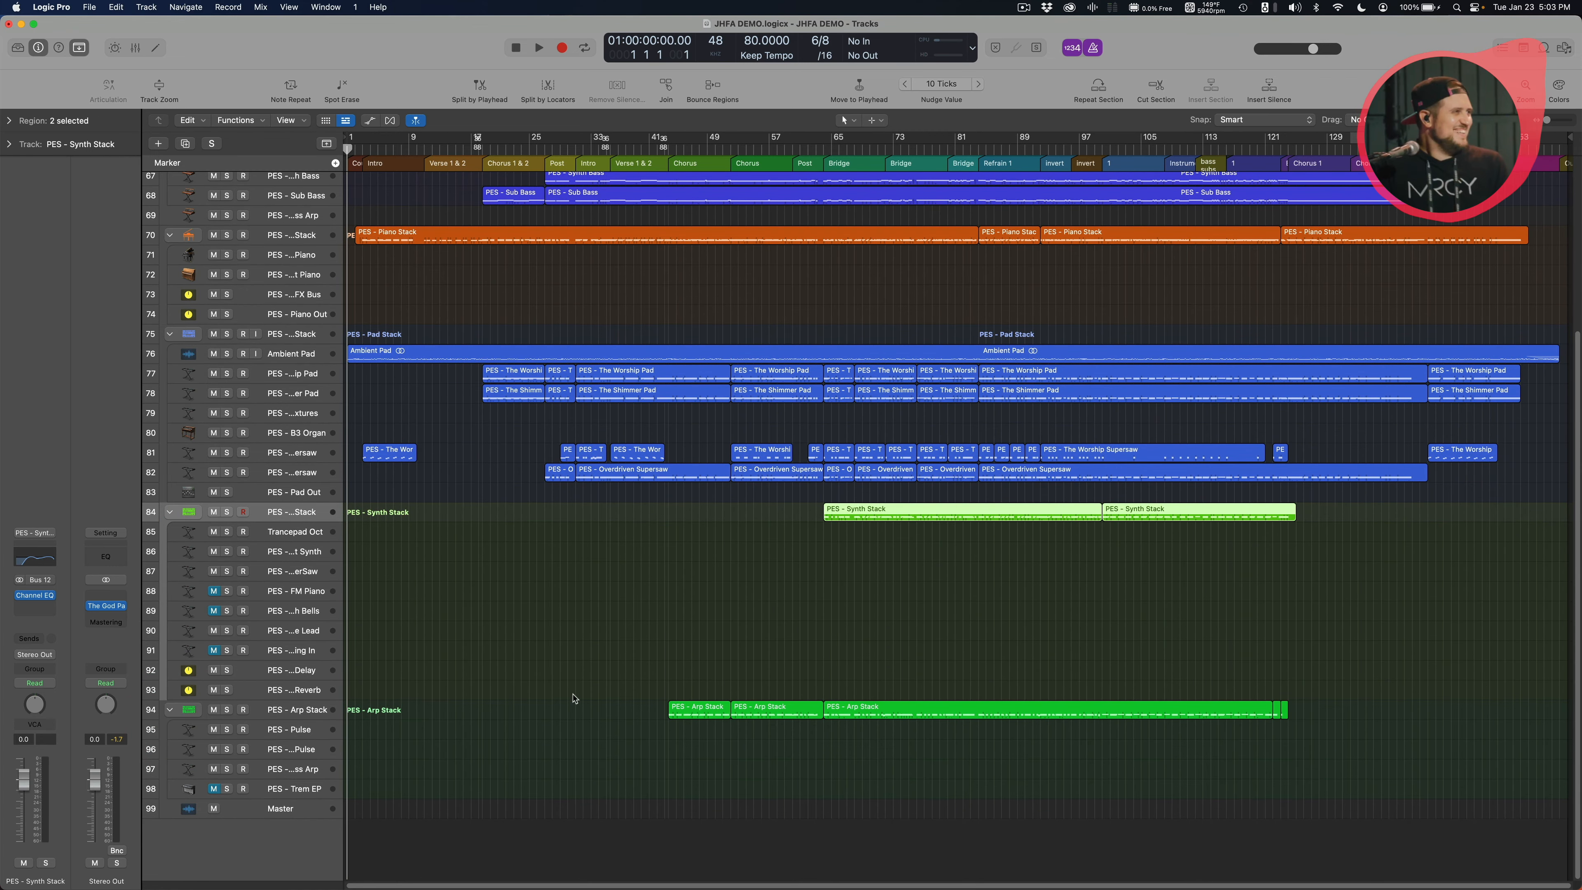
pyautogui.moveTo(574, 698); pyautogui.dragTo(1149, 732)
pyautogui.click(498, 711)
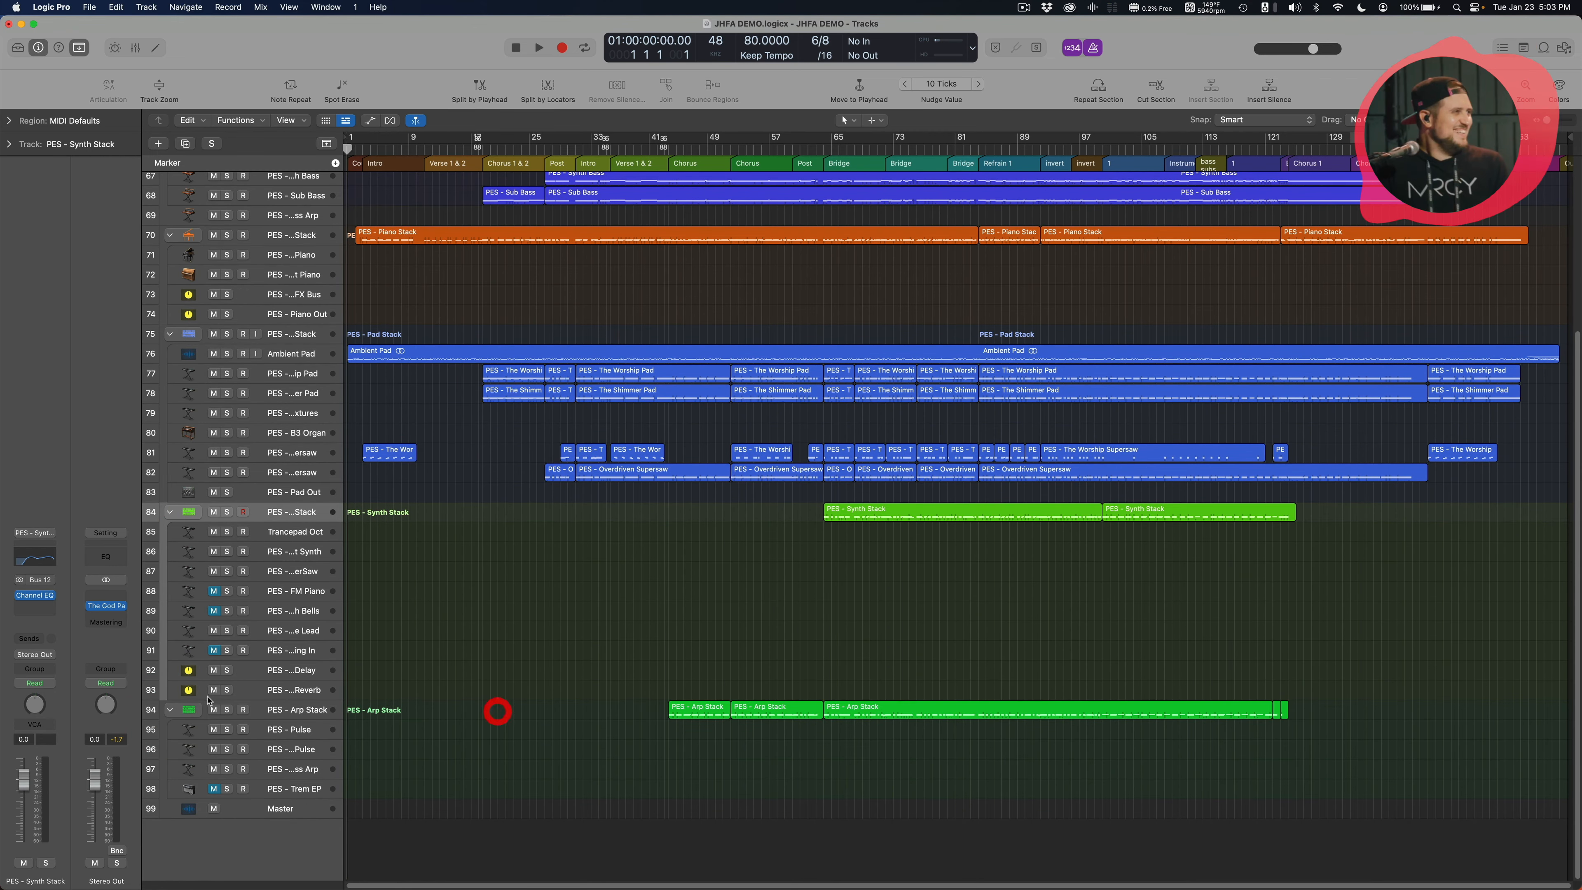
pyautogui.click(296, 719)
pyautogui.click(464, 646)
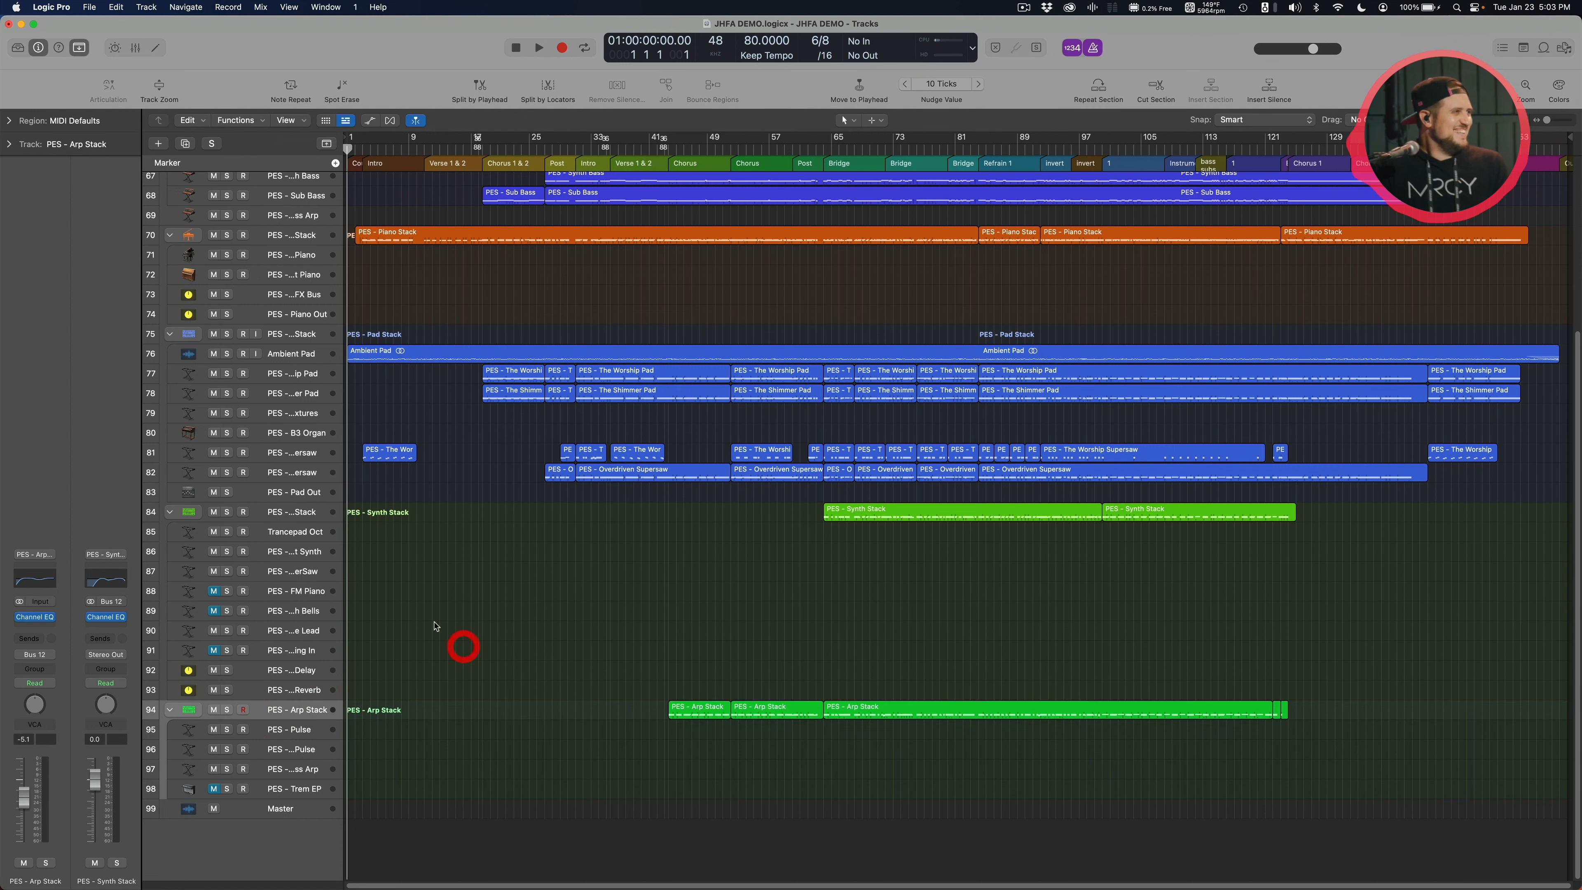
pyautogui.click(291, 517)
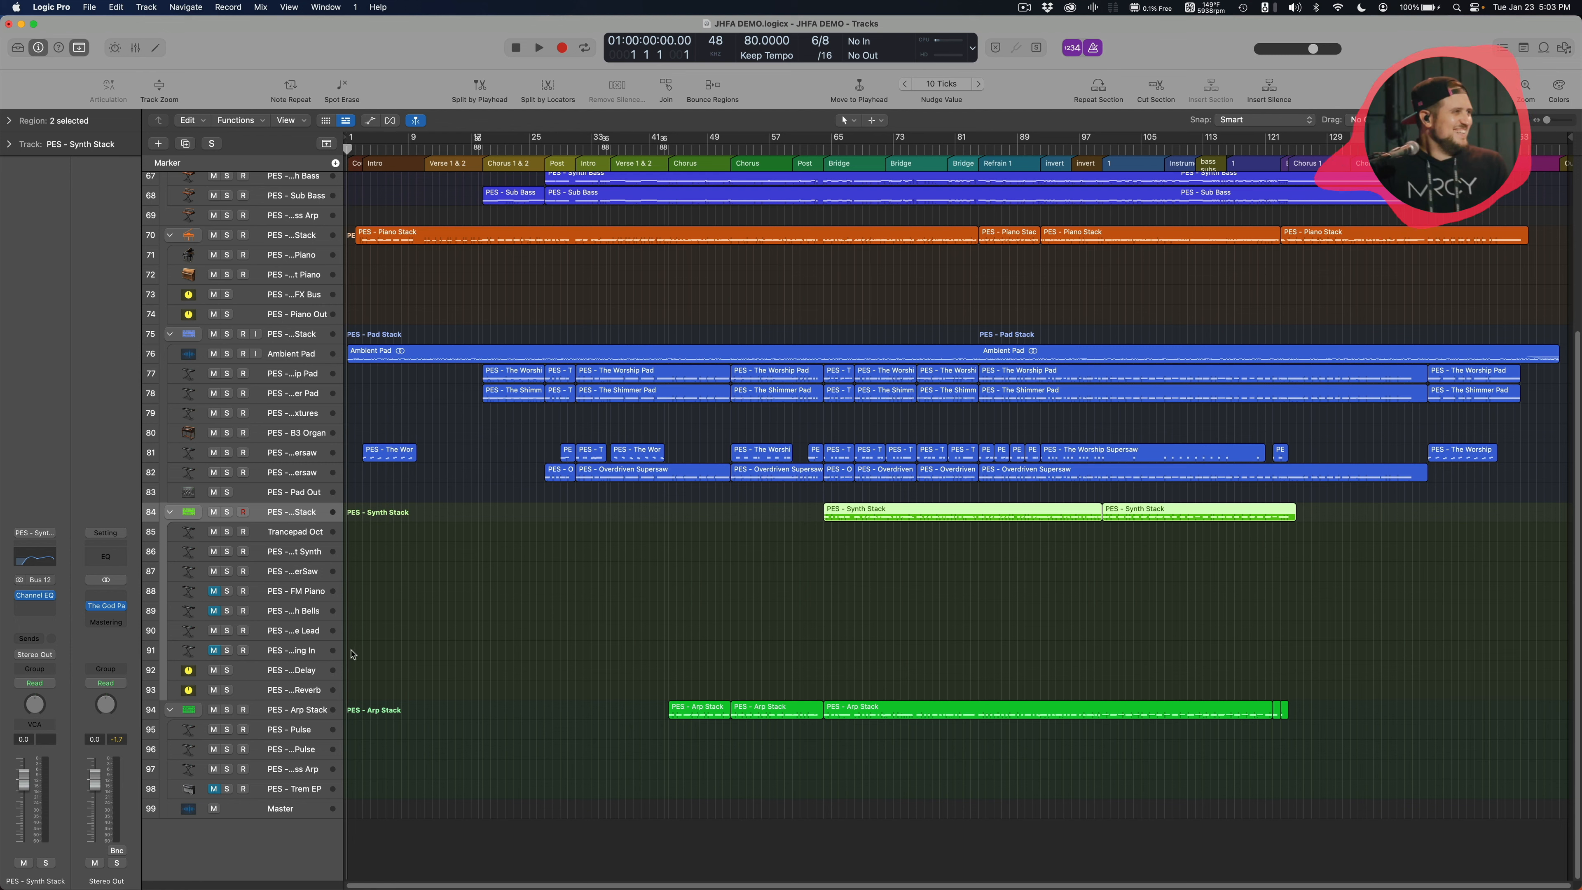
# Highlight the first region on the PES - Synth Stack track, and clear the selection
pyautogui.click(913, 540)
pyautogui.moveTo(814, 538); pyautogui.dragTo(1018, 517)
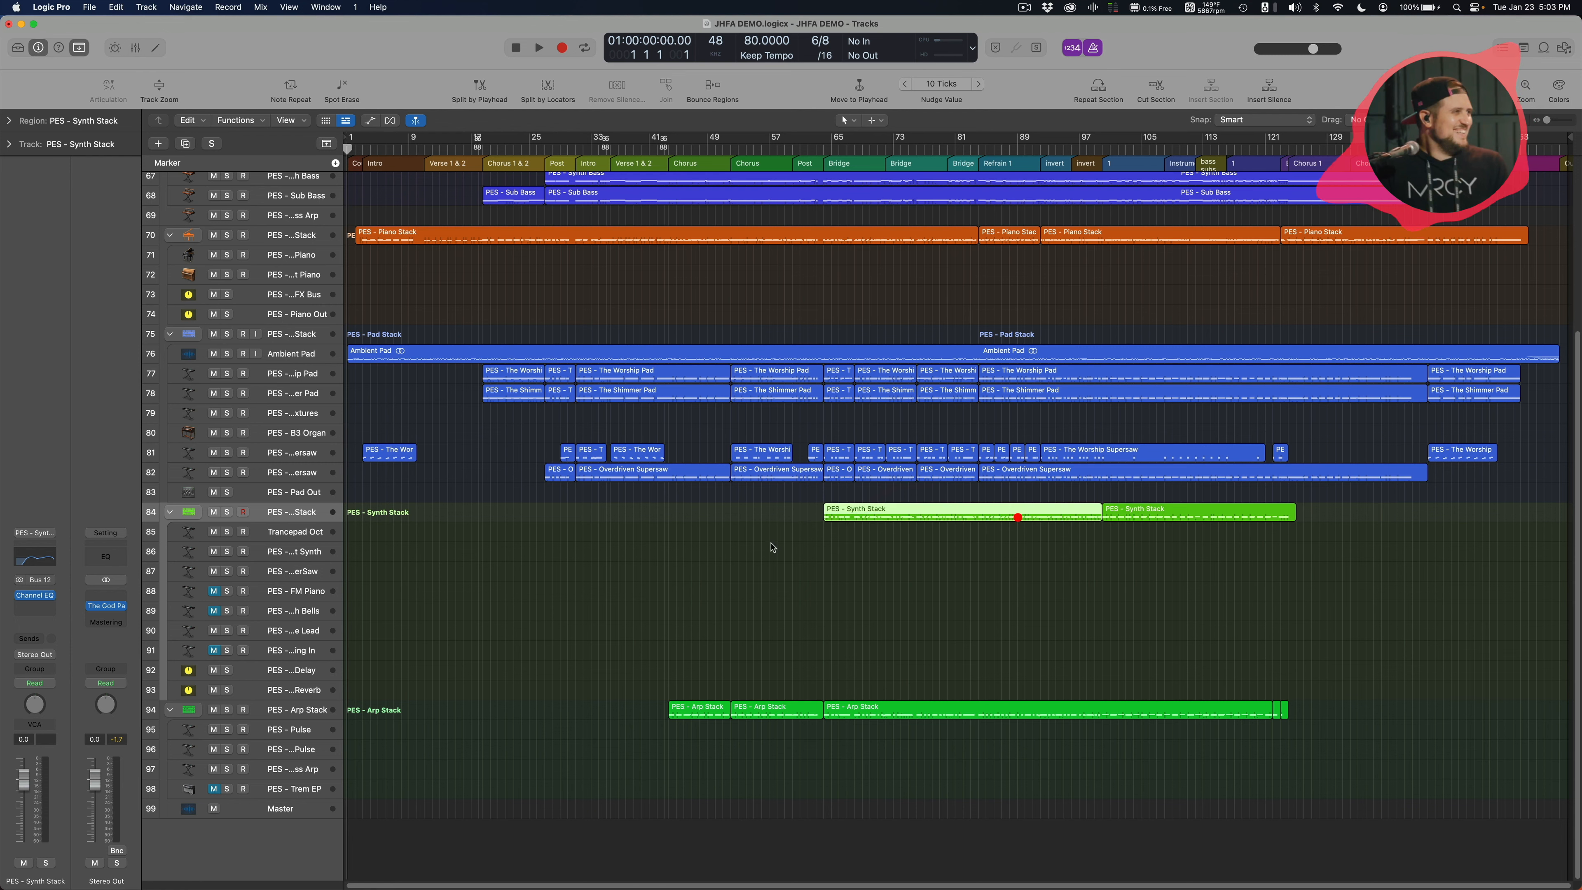
pyautogui.click(516, 546)
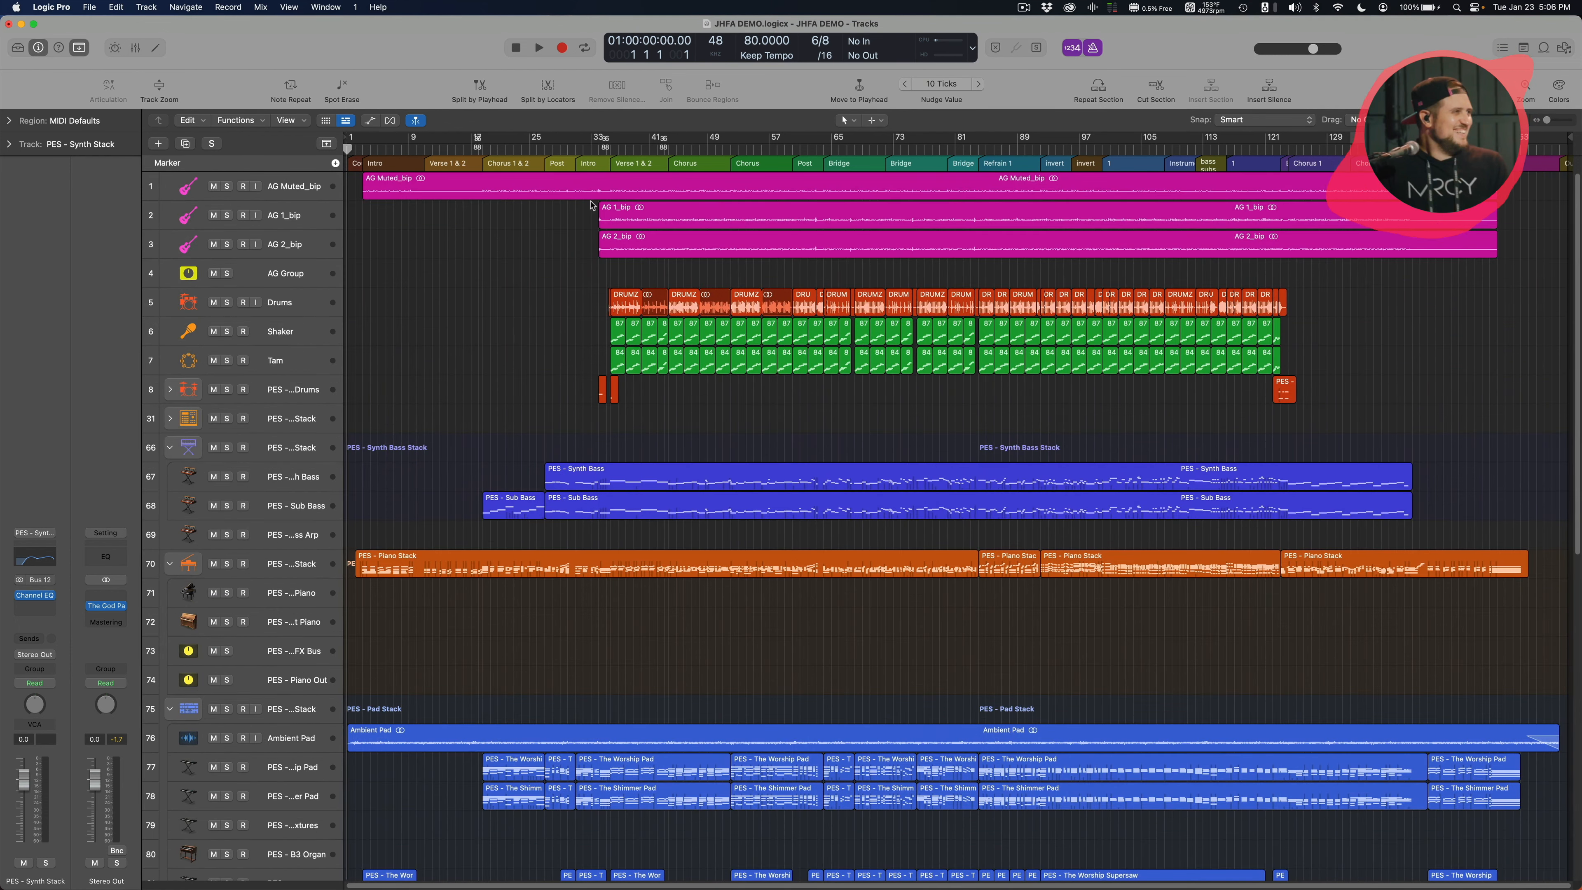
# Highlight the AG 1_bip and AG 2_bip guitar regions near their start, and clear the selection
pyautogui.moveTo(609, 239); pyautogui.dragTo(682, 187)
pyautogui.click(560, 222)
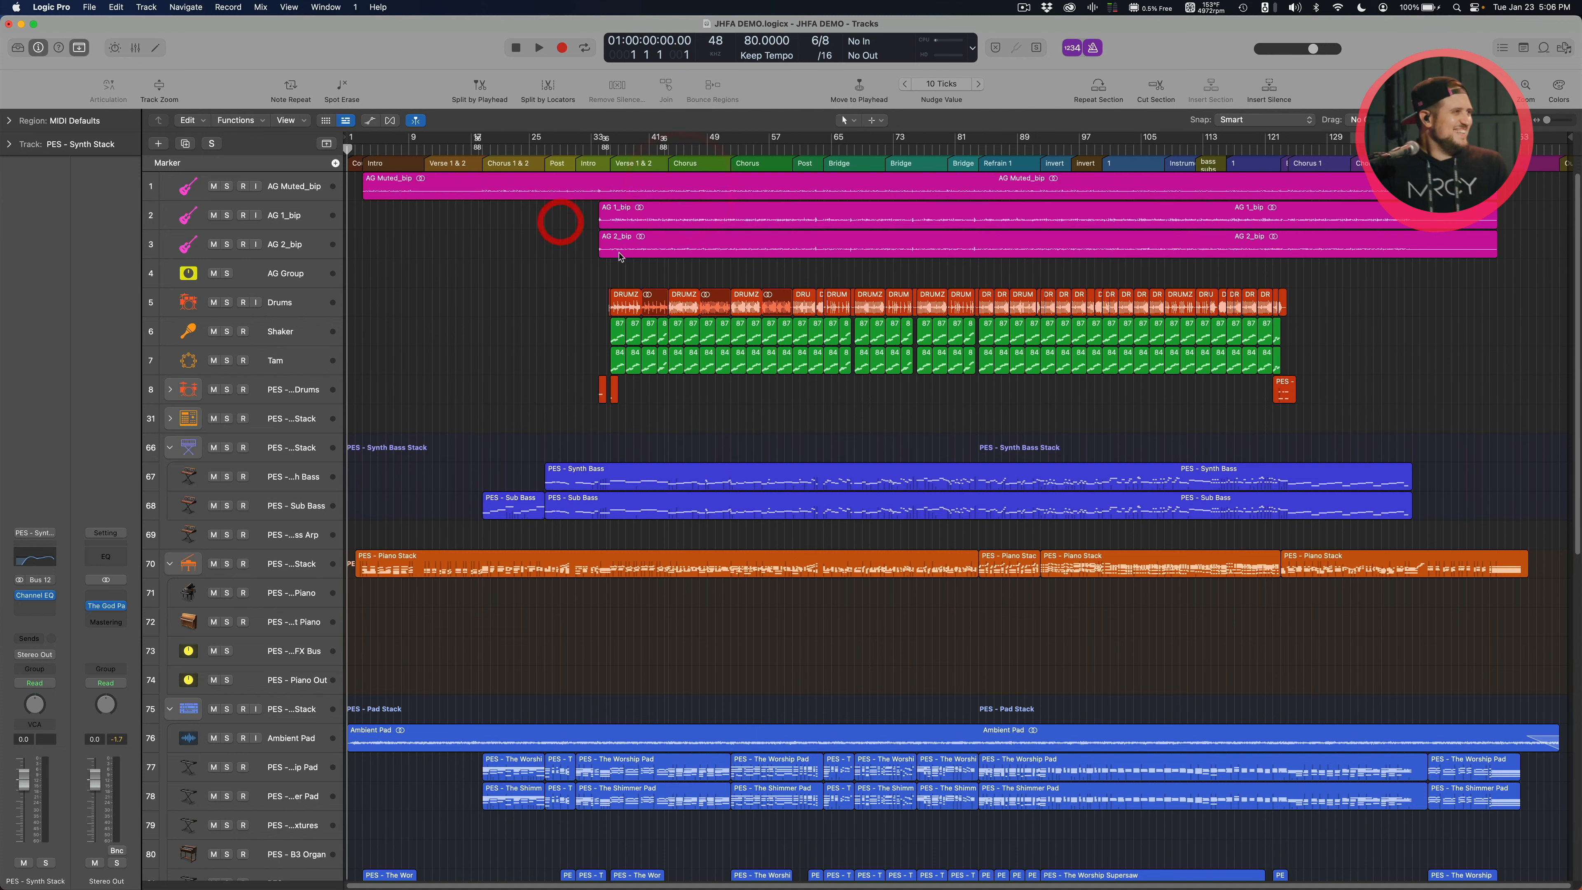
pyautogui.moveTo(617, 228); pyautogui.dragTo(641, 203)
pyautogui.click(549, 227)
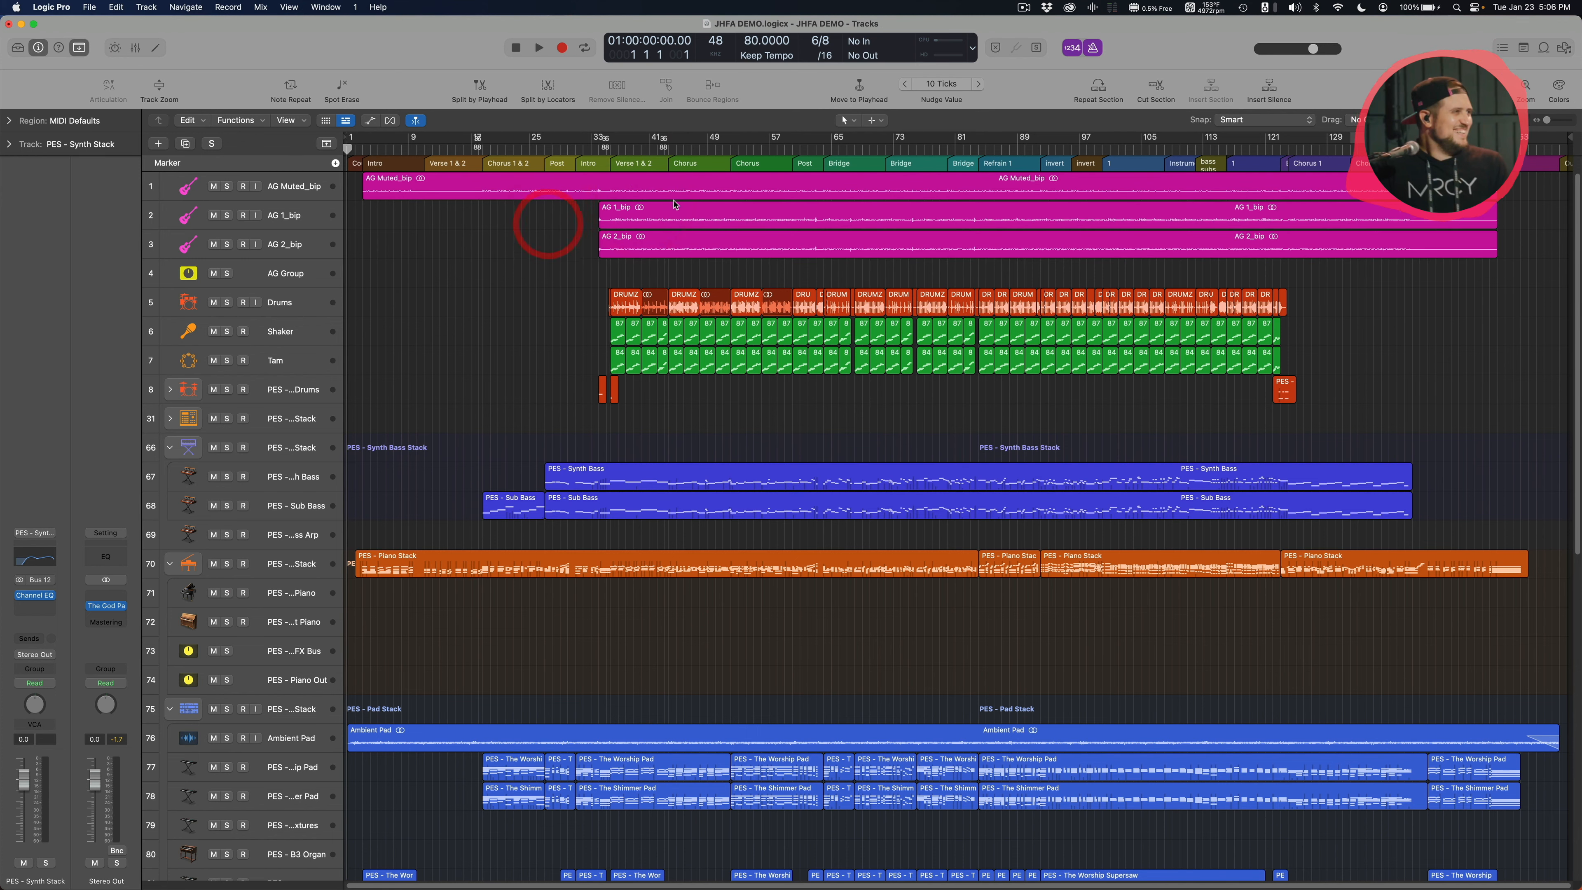
# Select the Drums track and highlight the regions on the Drums, Shaker and Tam tracks to review the rhythm parts
pyautogui.press('super+Down')
pyautogui.press('super+Down')
pyautogui.press('super+Down')
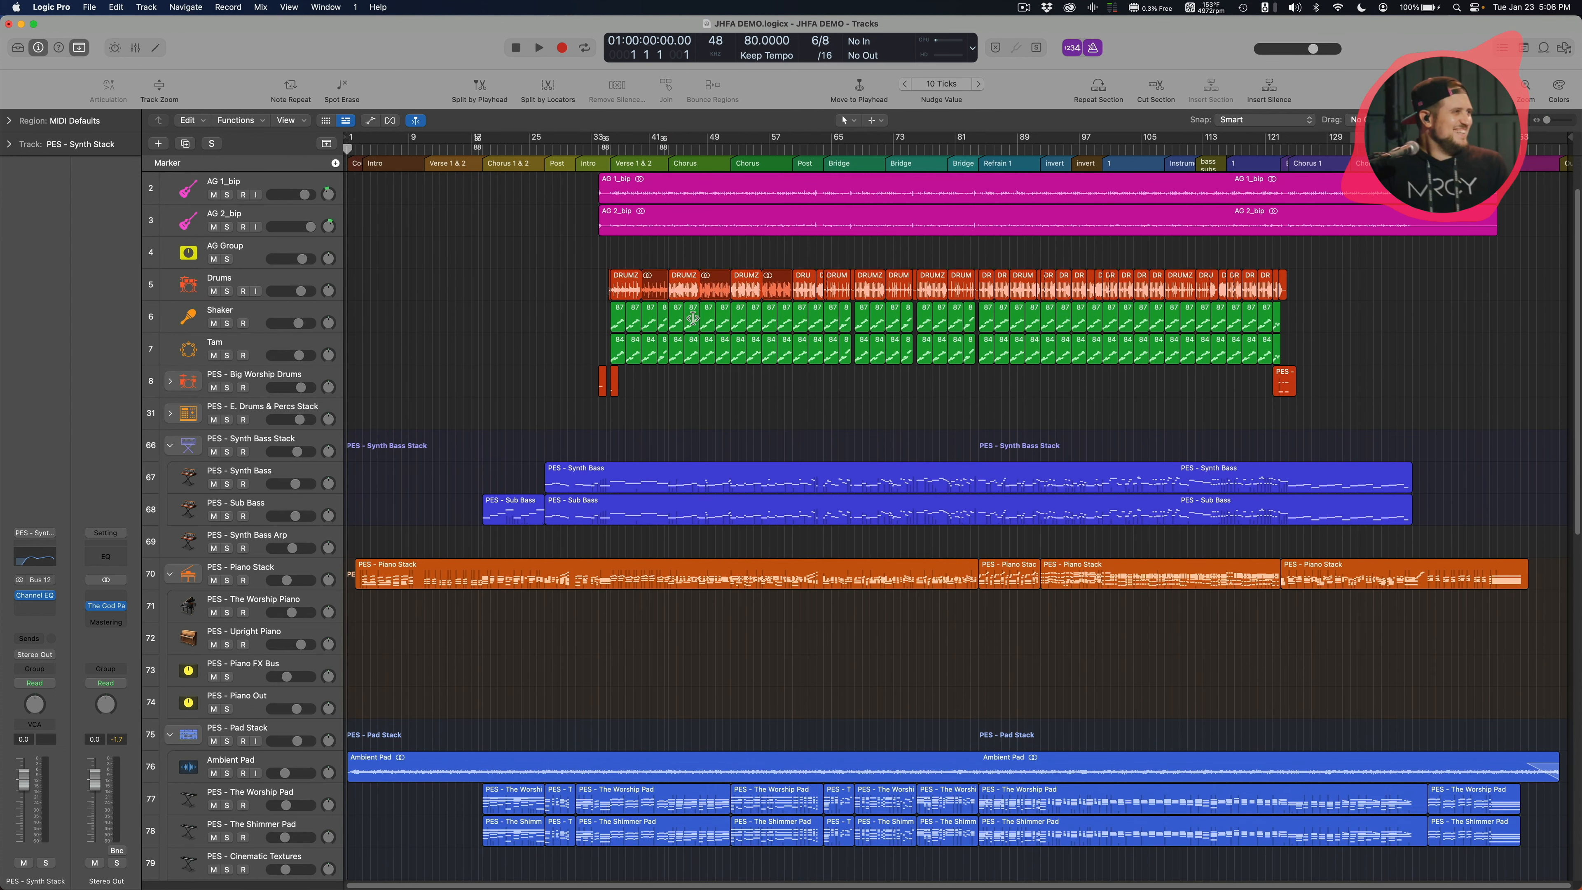
pyautogui.press('super+Right')
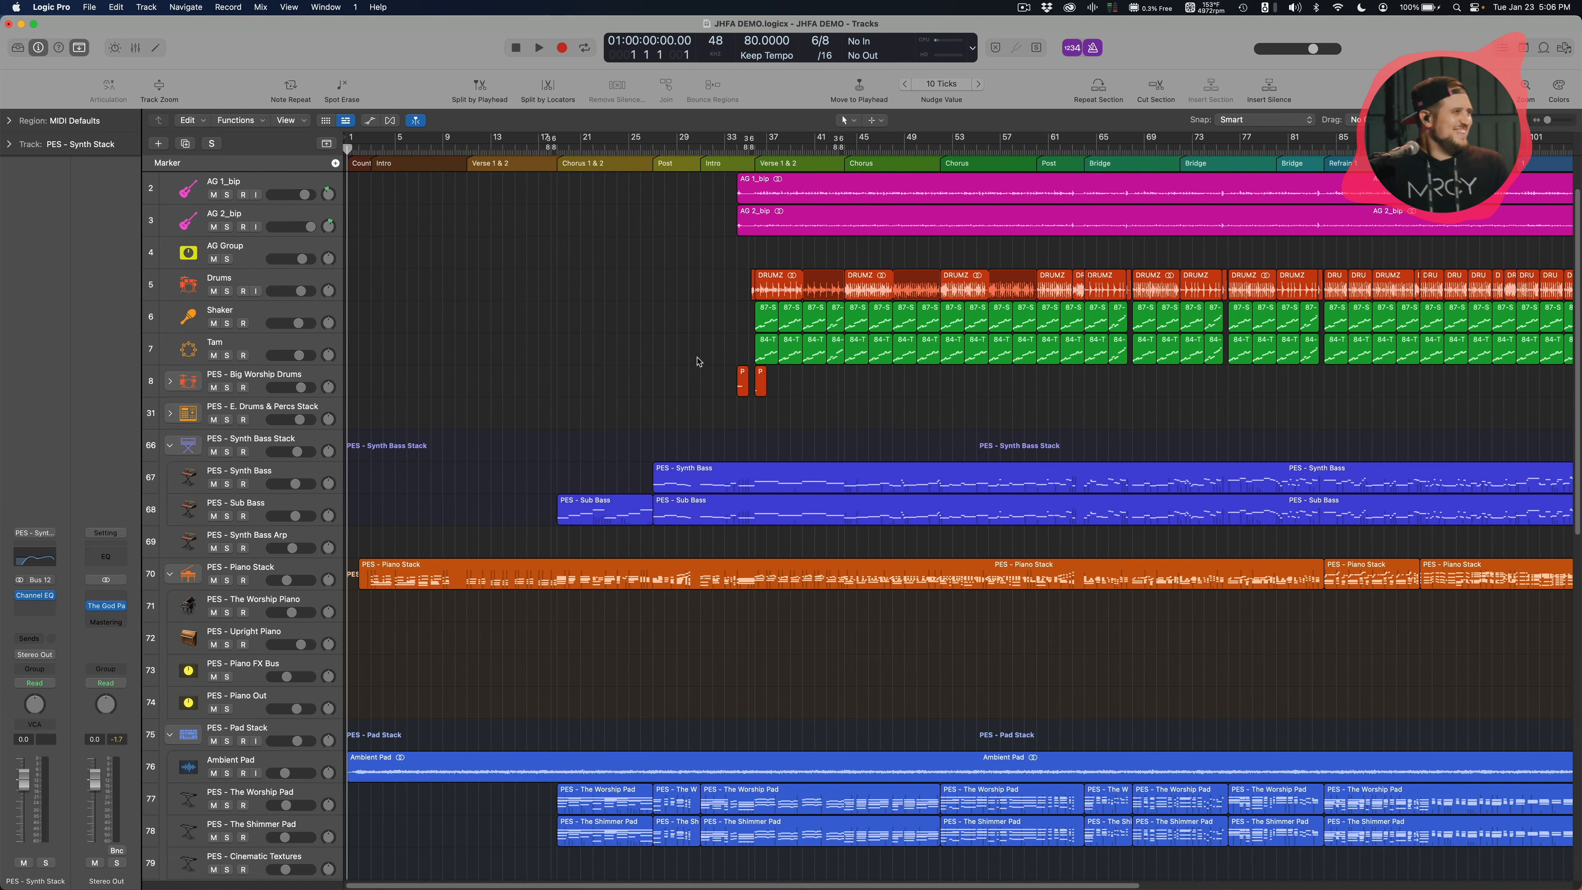
pyautogui.click(259, 281)
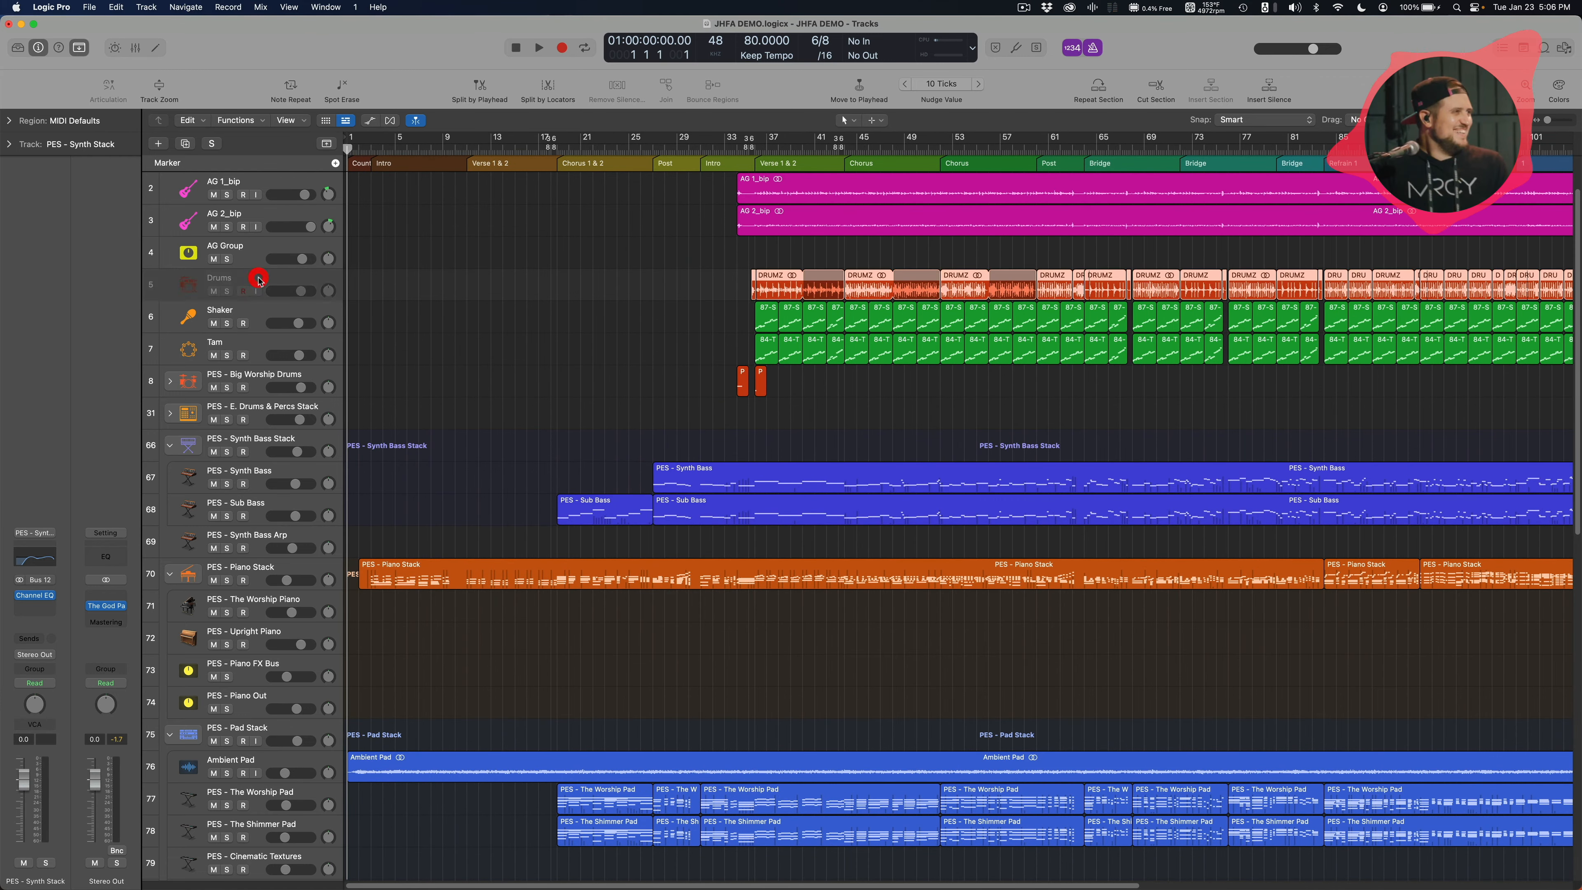
pyautogui.click(700, 302)
pyautogui.moveTo(729, 288); pyautogui.dragTo(1156, 286)
pyautogui.click(659, 290)
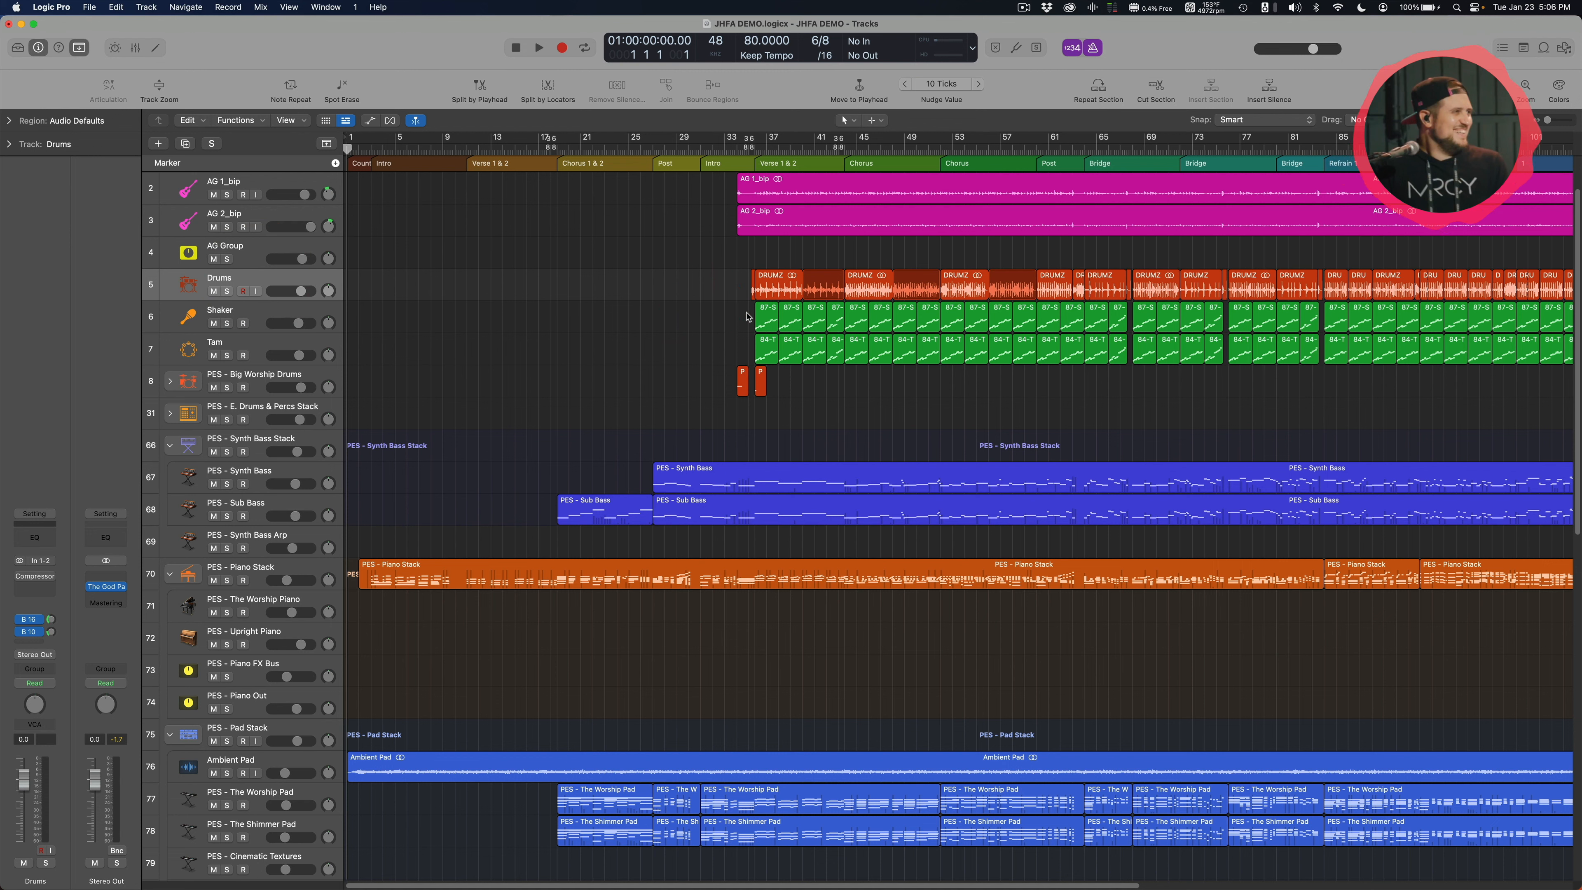
pyautogui.moveTo(722, 320); pyautogui.dragTo(1173, 360)
pyautogui.click(968, 392)
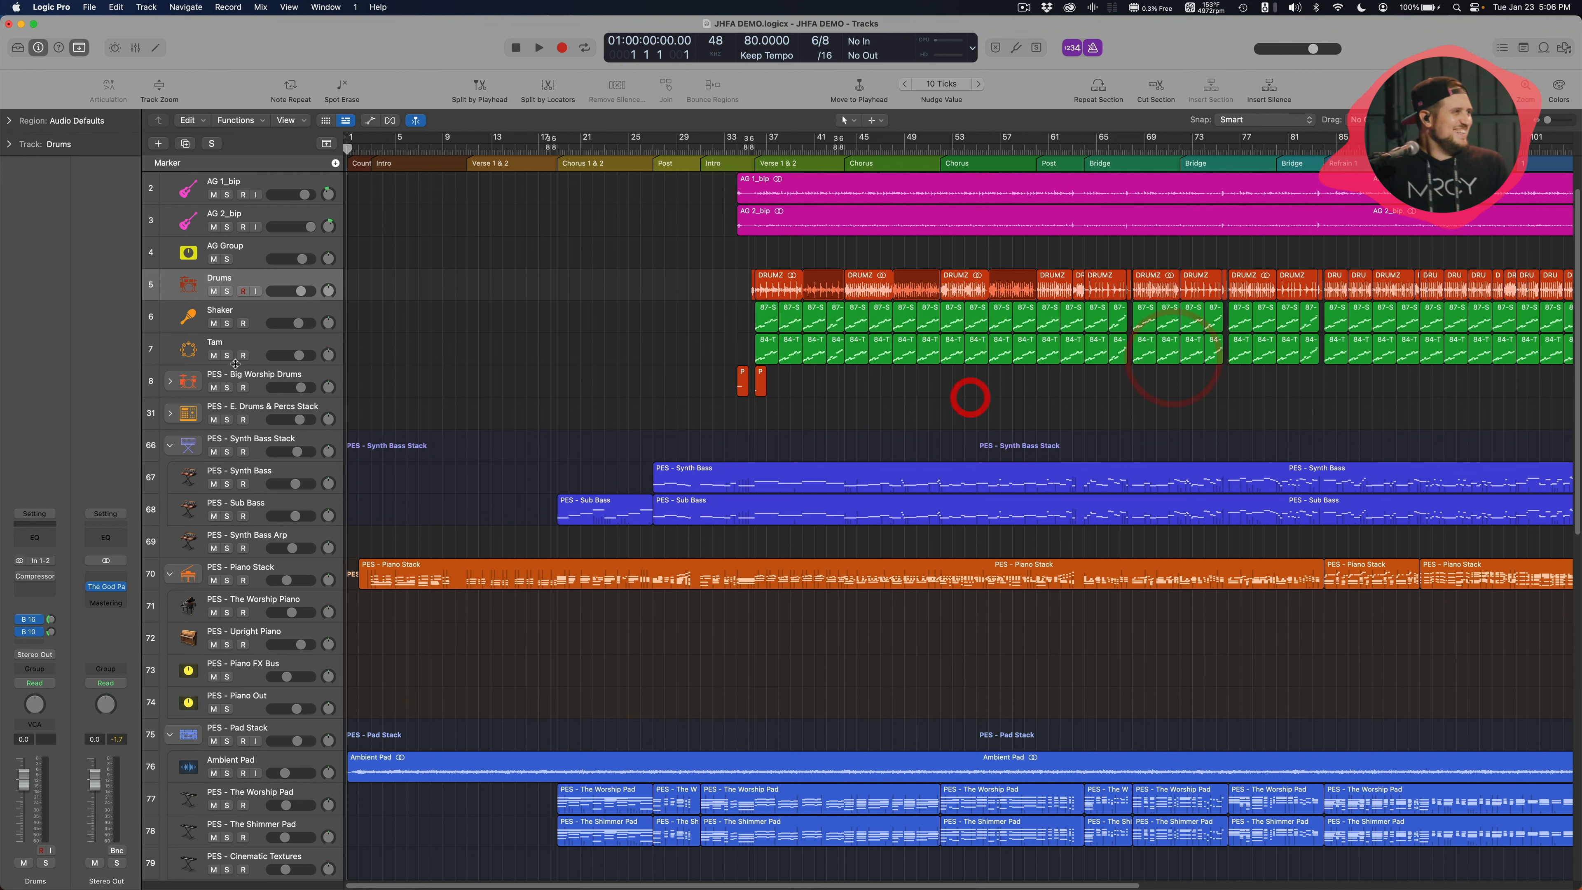
# Select the PES - Big Worship Drums stack and examine its short regions around the start of Verse 1 & 2
pyautogui.click(252, 375)
pyautogui.click(557, 376)
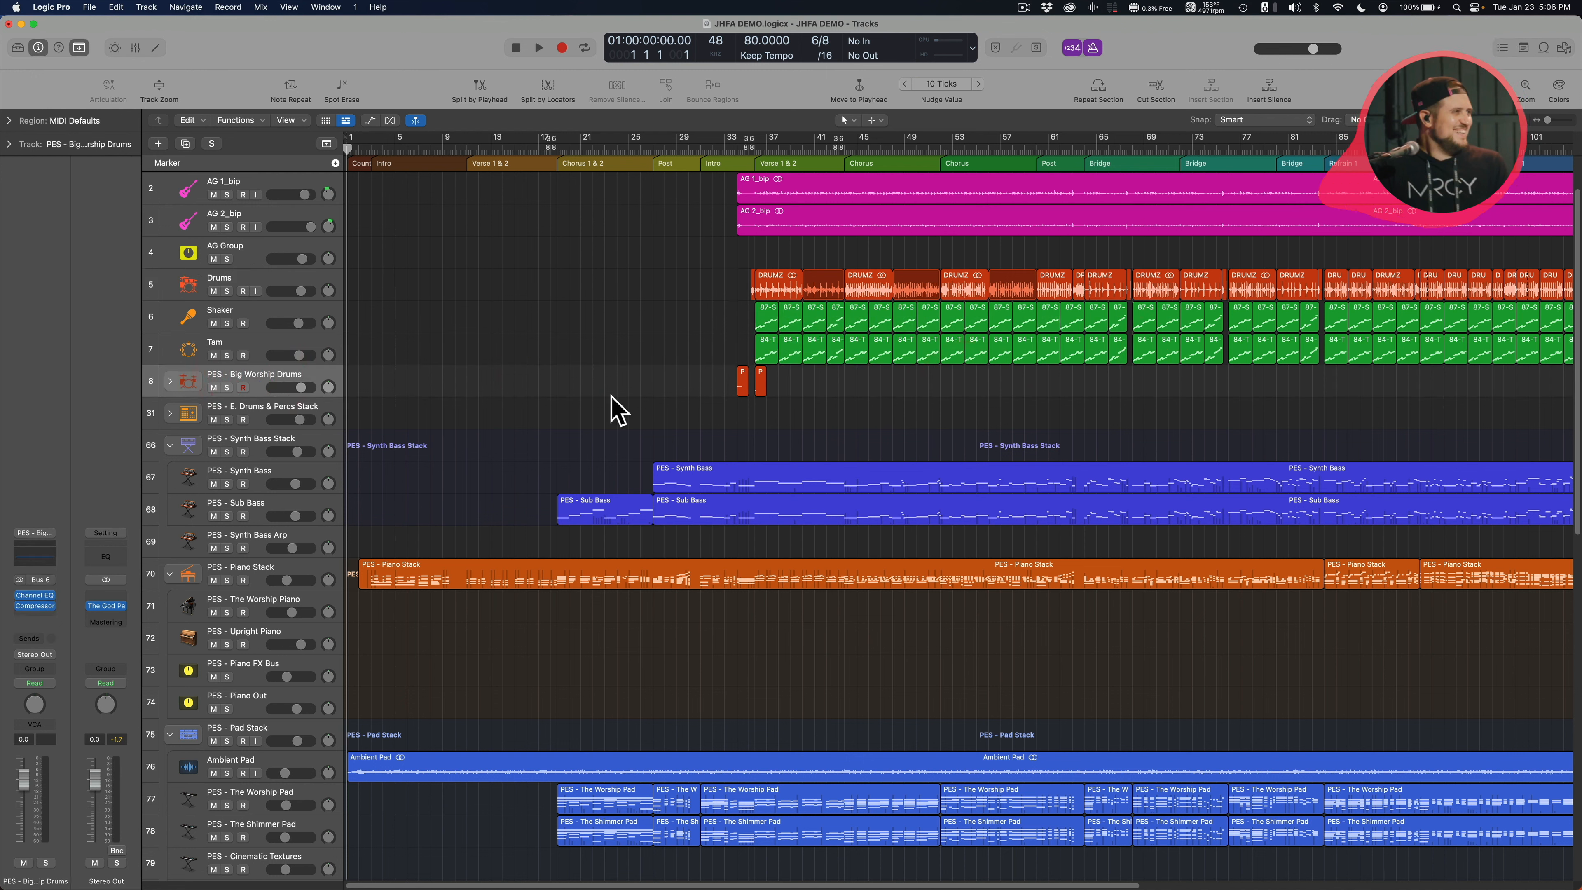
pyautogui.press('super+Left')
pyautogui.press('super+Left')
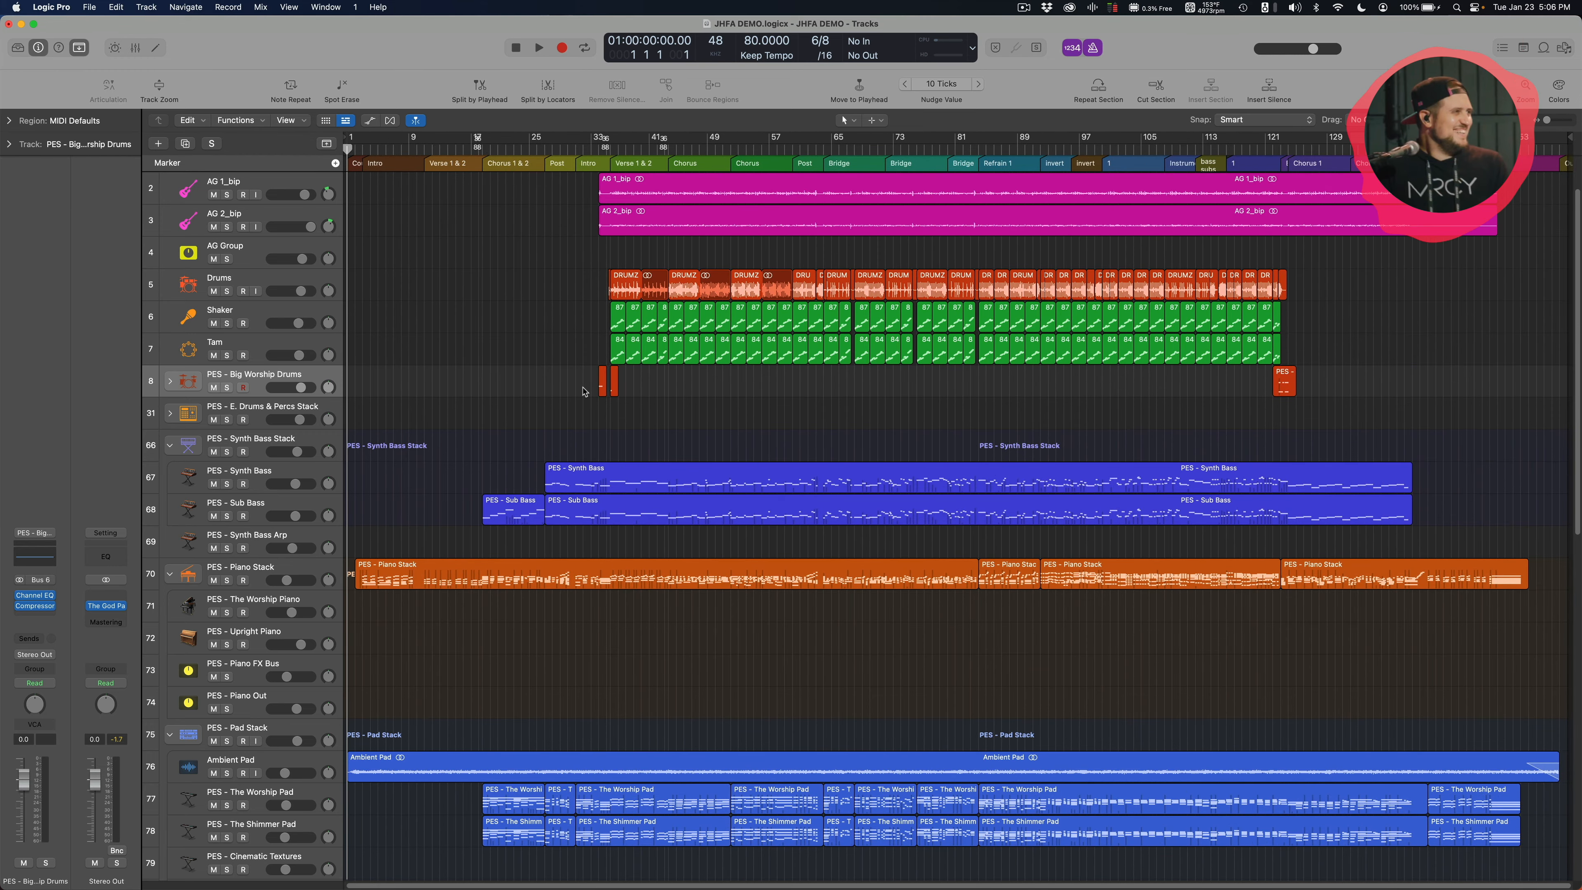
pyautogui.press('super+Right')
pyautogui.press('super+Right')
pyautogui.hscroll(5, 727, 393)
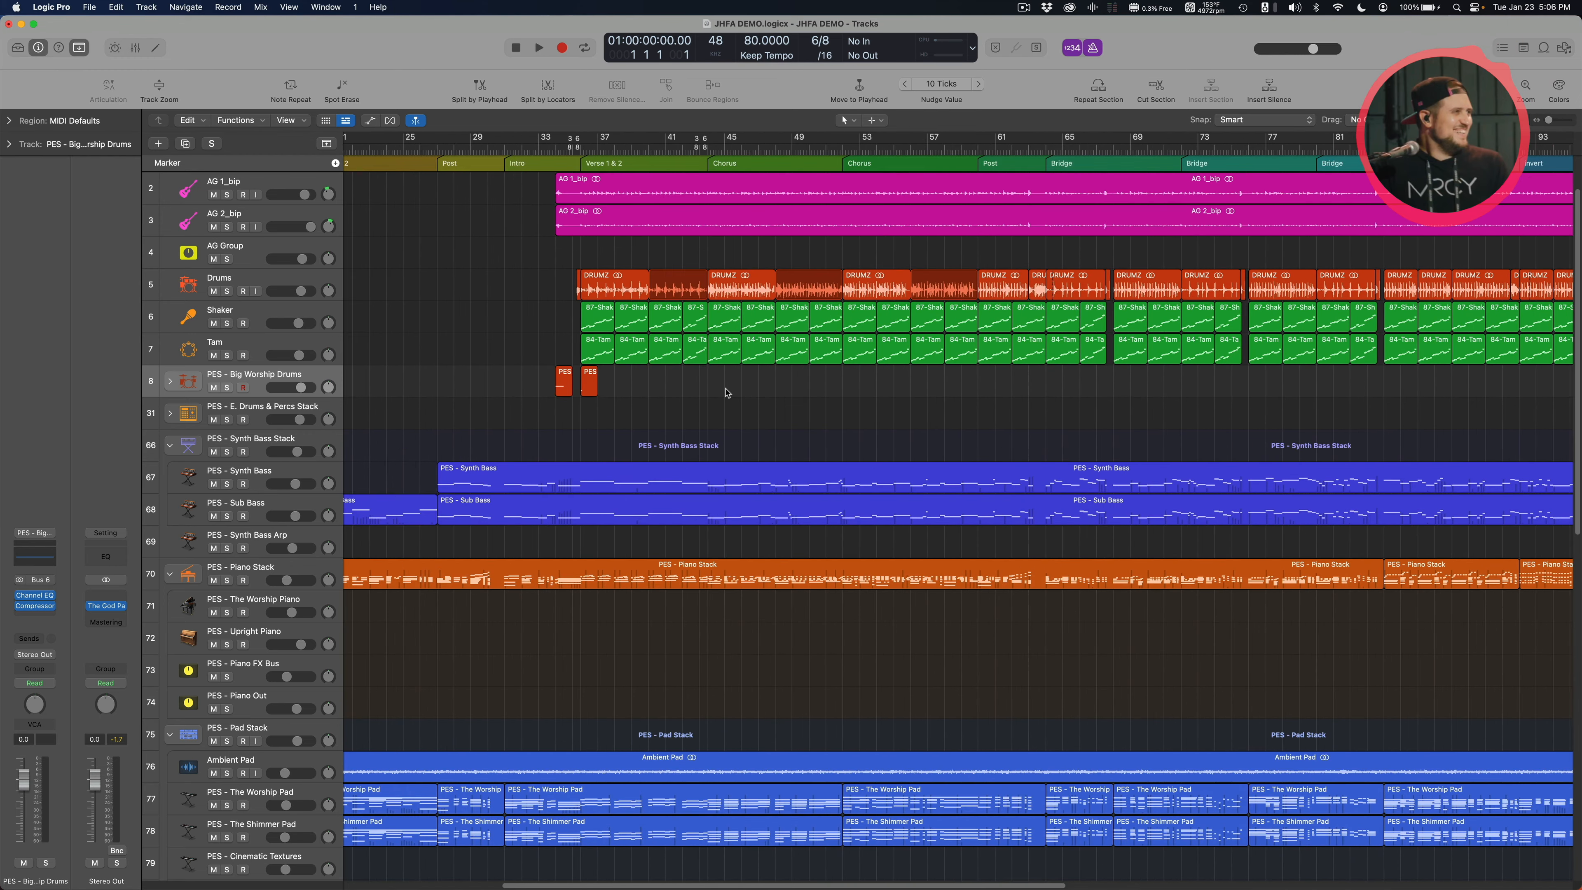
pyautogui.press('super+Left')
pyautogui.press('super+Left')
pyautogui.hscroll(-3, 586, 396)
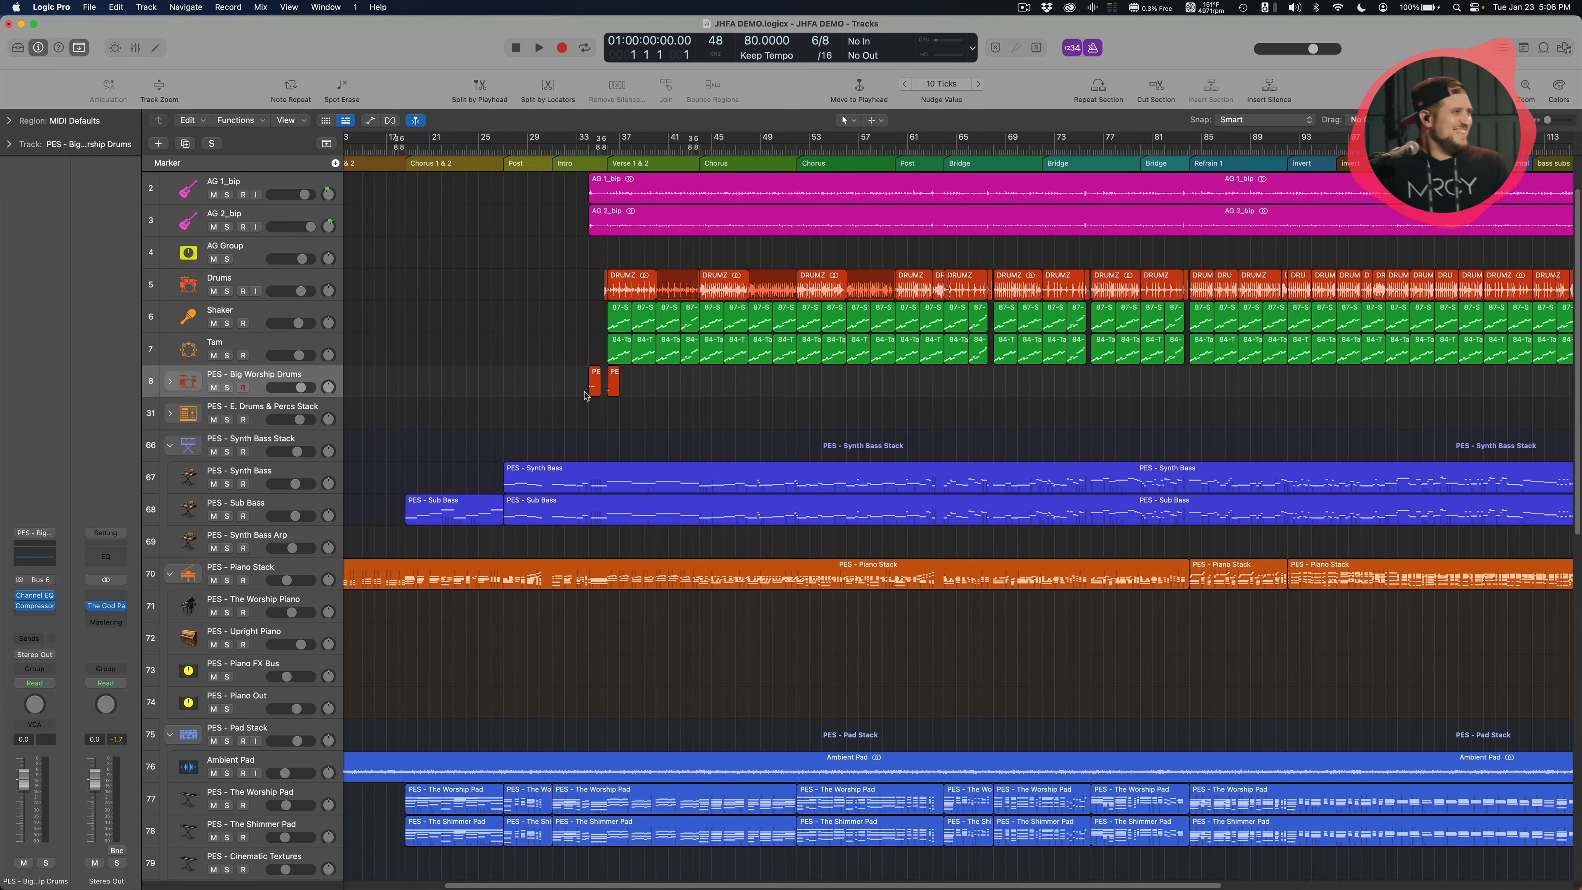
# Play the song from bar 33, just before the AG 1_bip and AG 2_bip regions begin
pyautogui.click(584, 148)
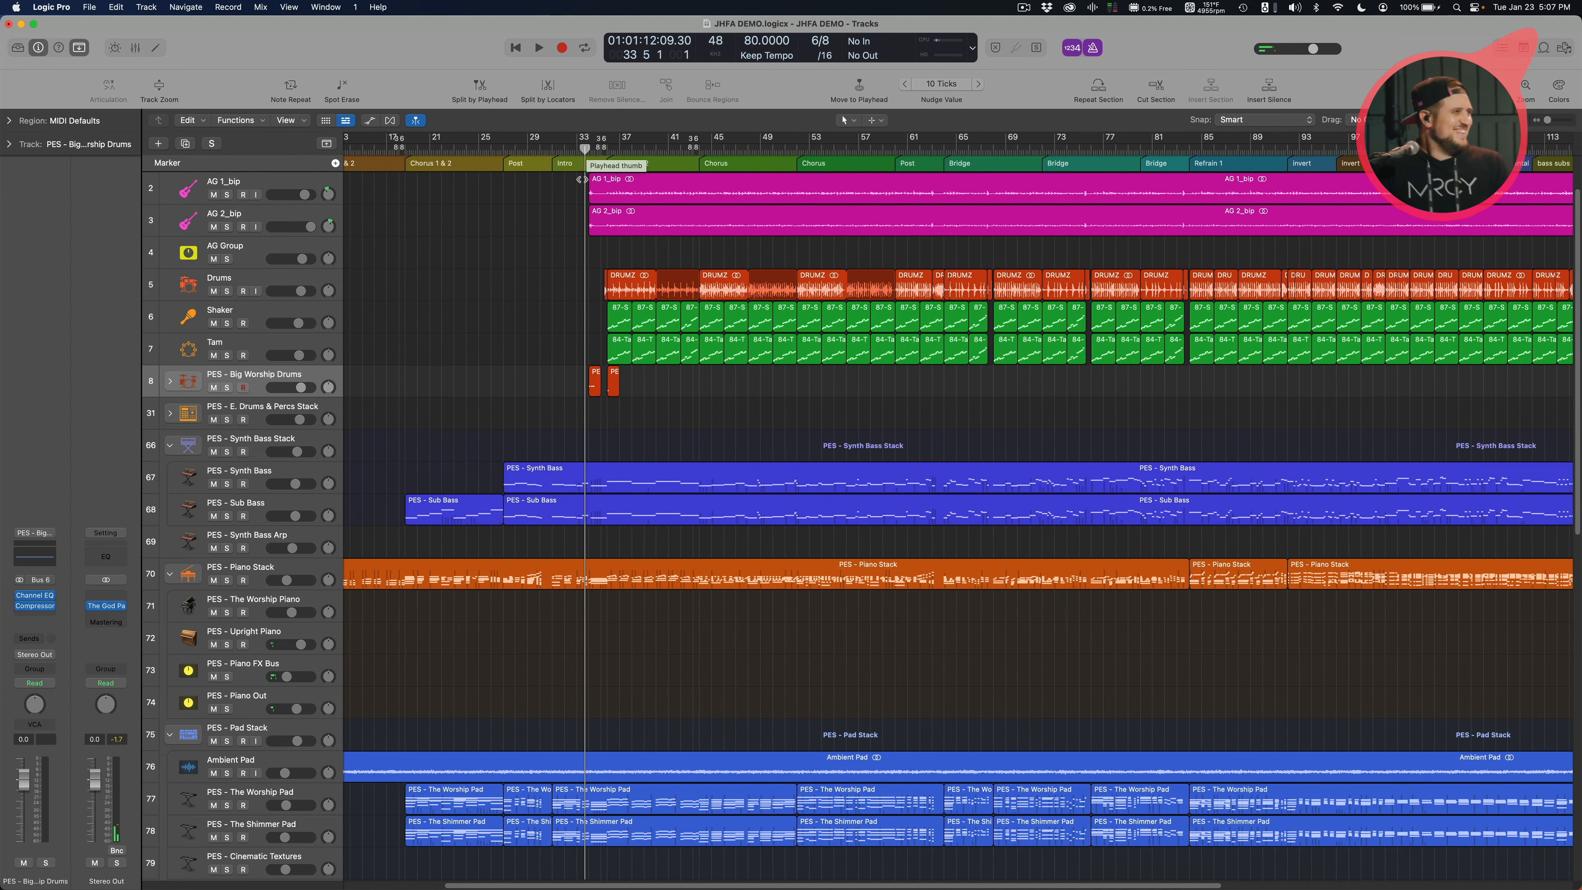
pyautogui.click(582, 149)
pyautogui.click(576, 149)
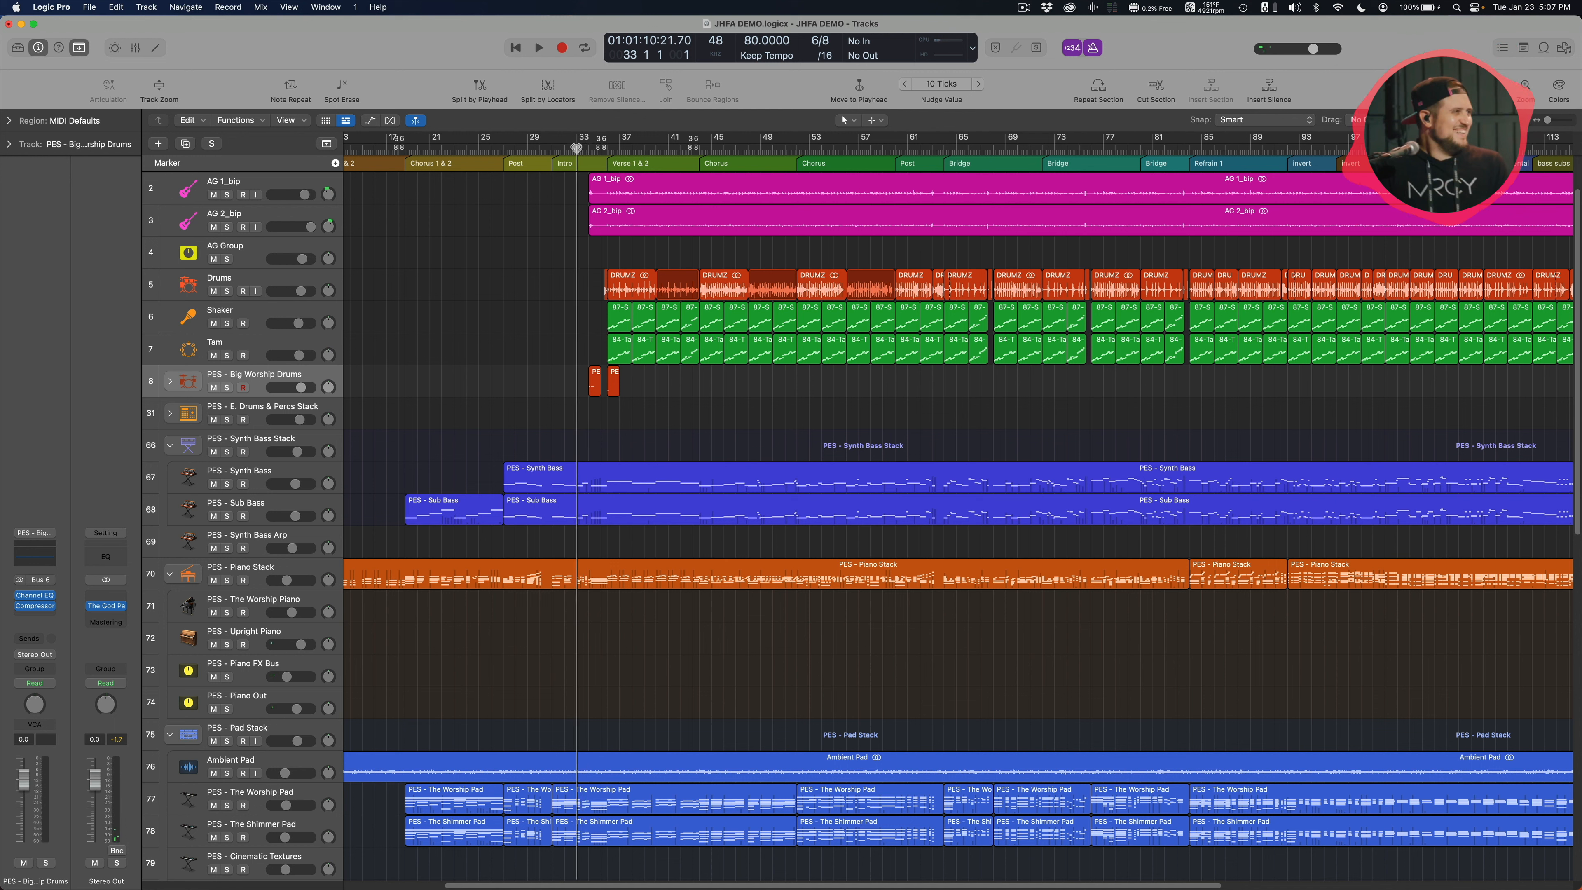
pyautogui.click(583, 149)
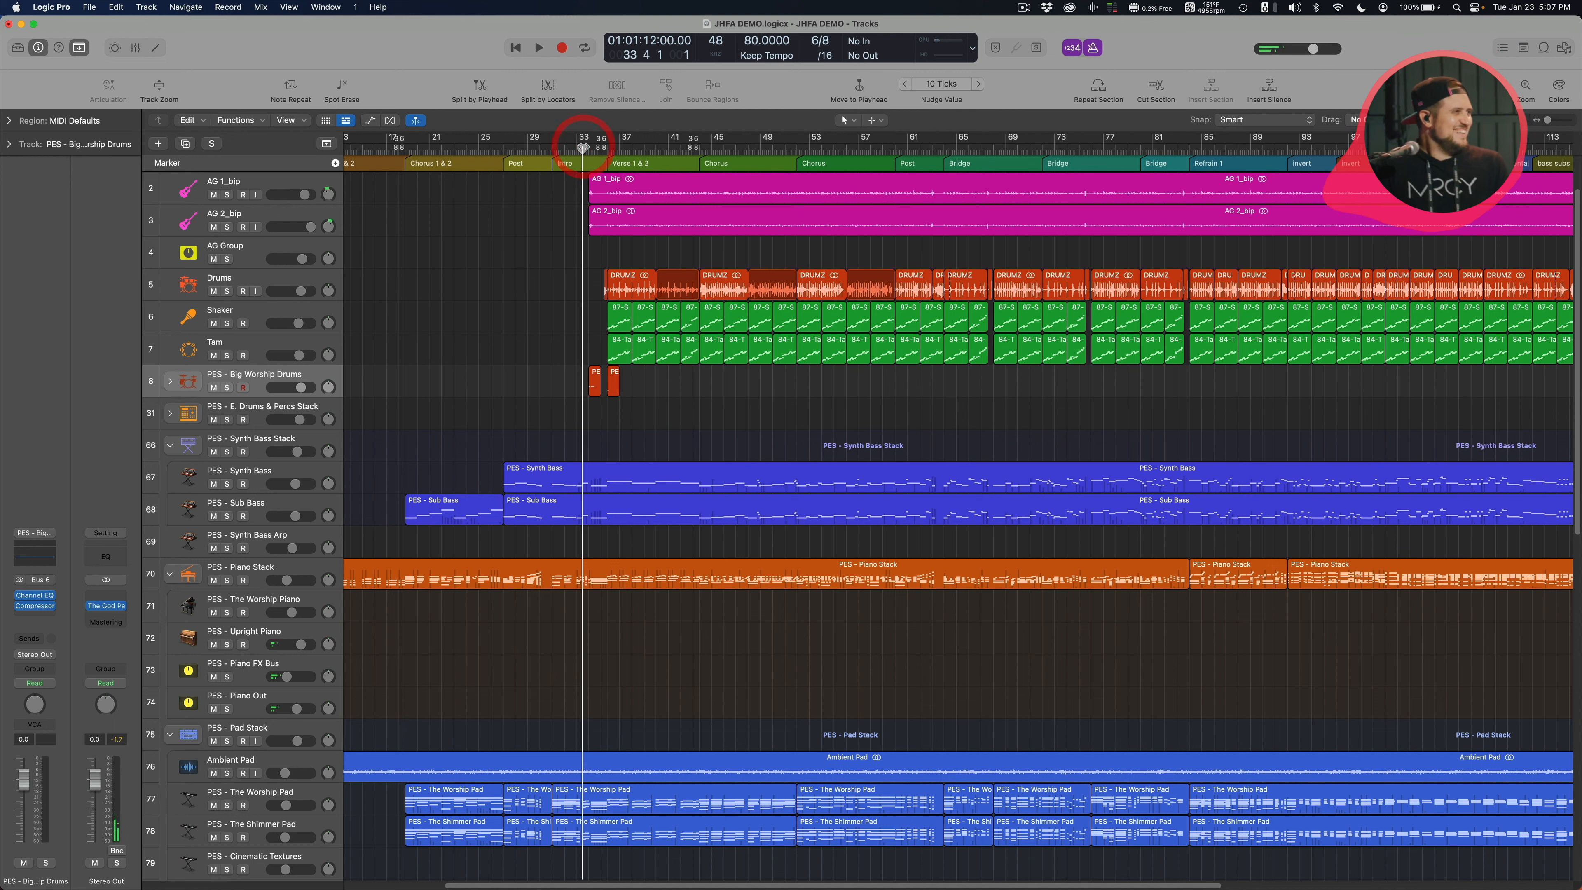
pyautogui.press('space')
pyautogui.click(584, 148)
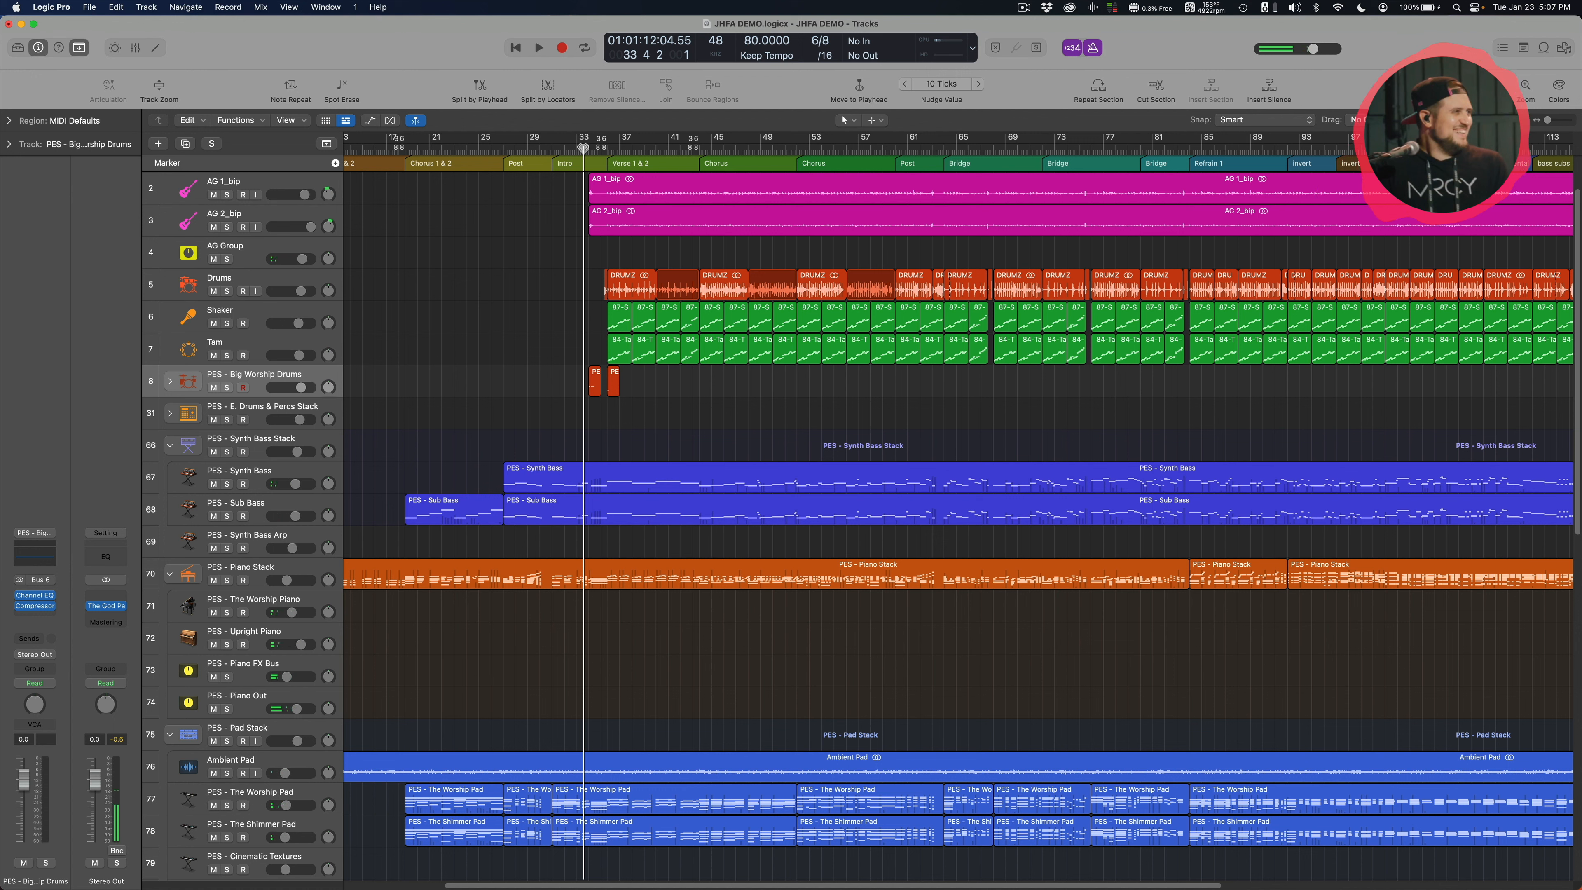
pyautogui.press('space')
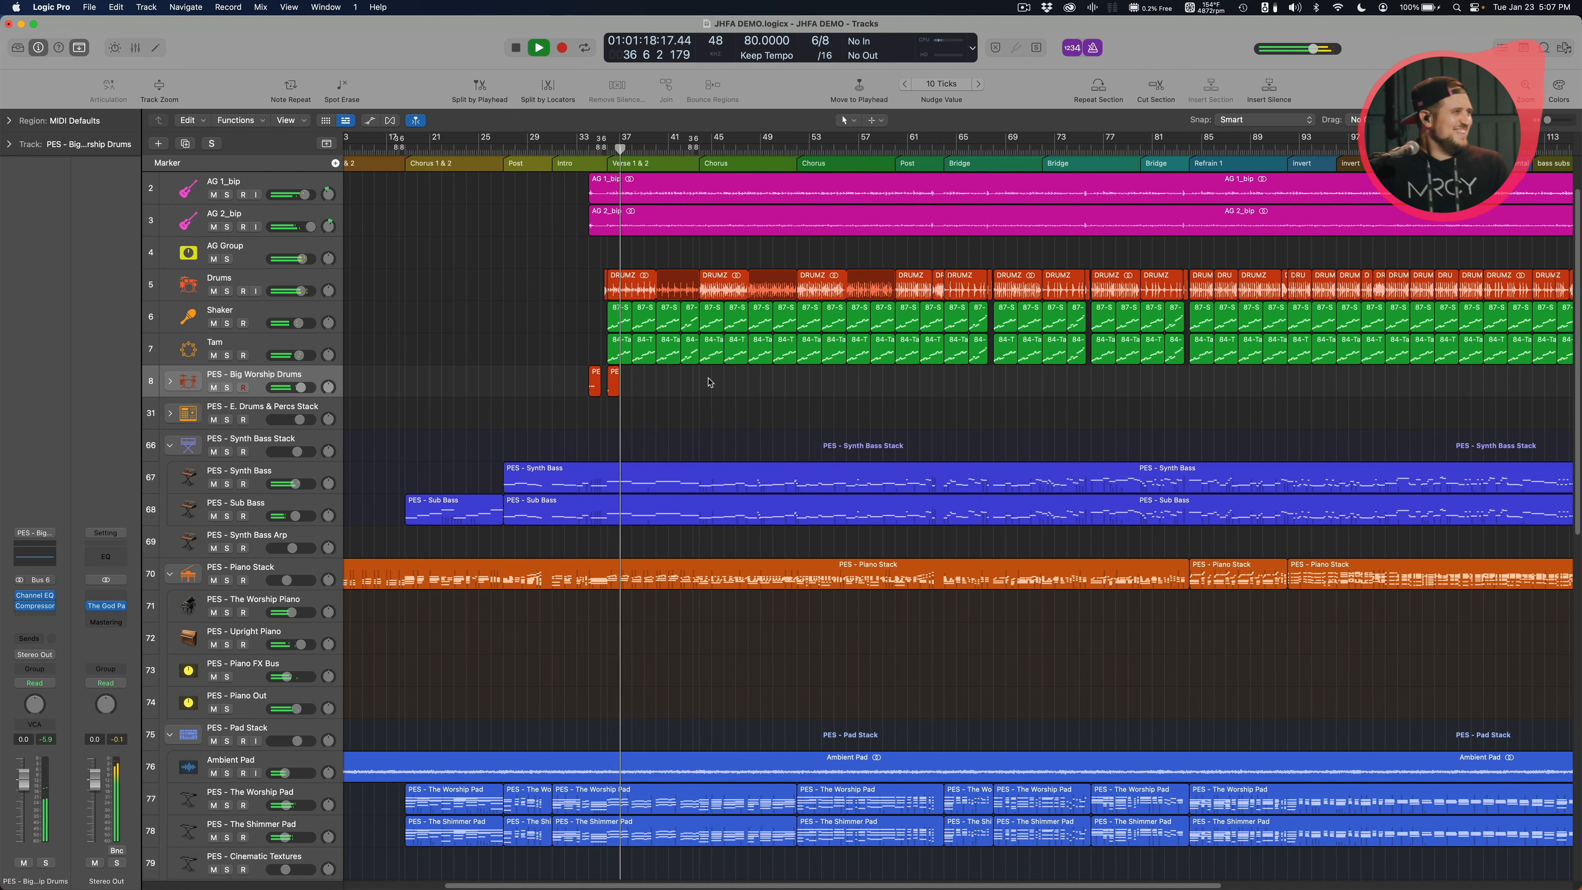
# During playback, examine the piano, pad and synth stacks and the guitar and drum tracks through the verse and chorus
pyautogui.press('super+Right')
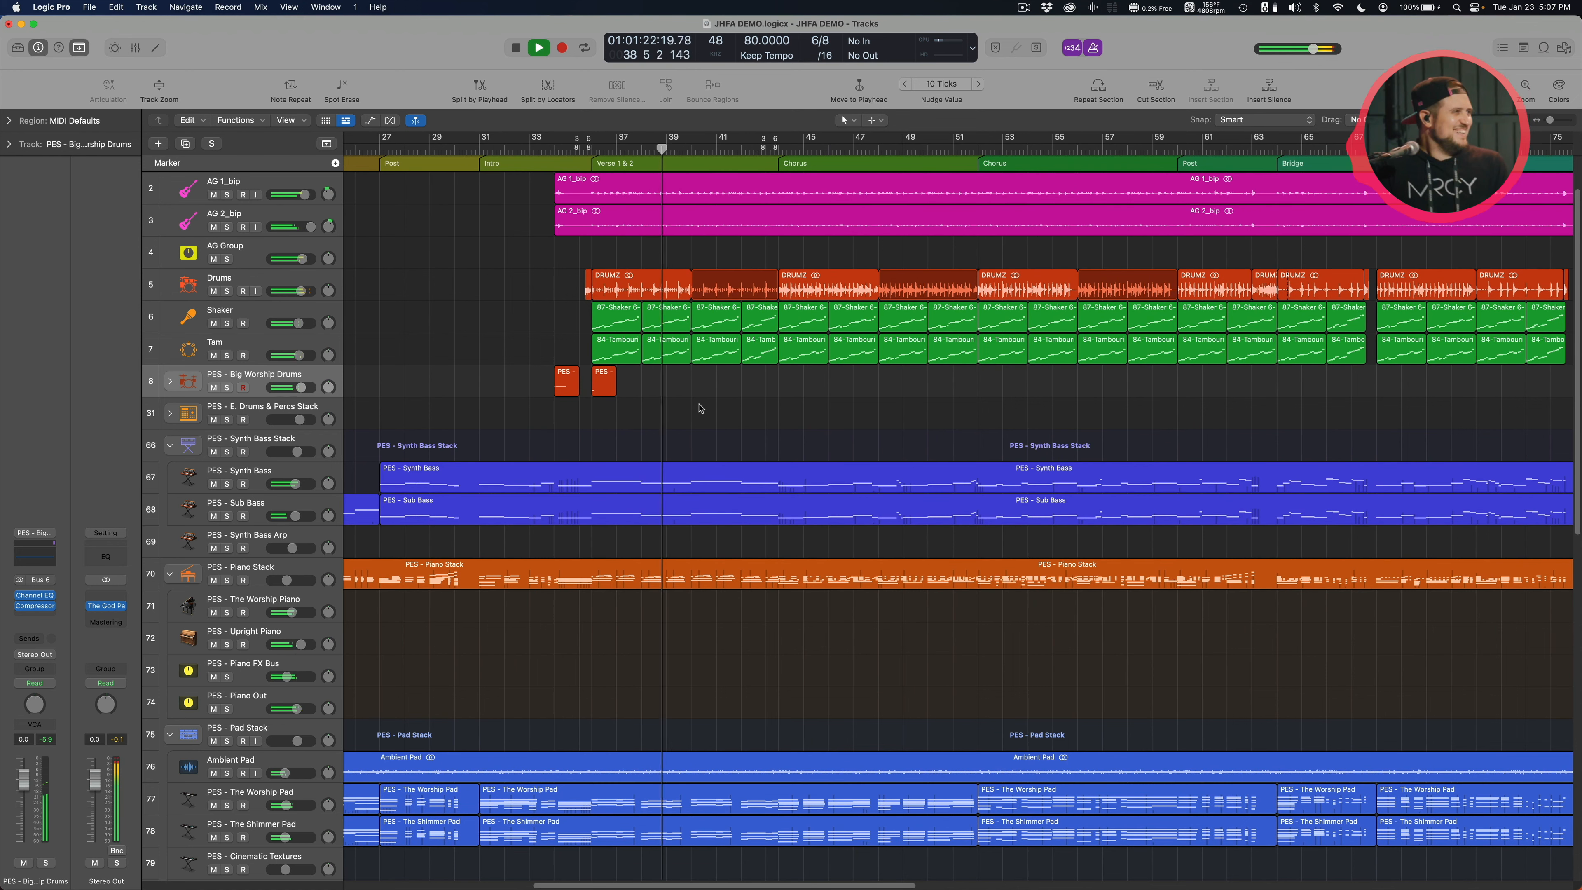
pyautogui.scroll(-10, 701, 408)
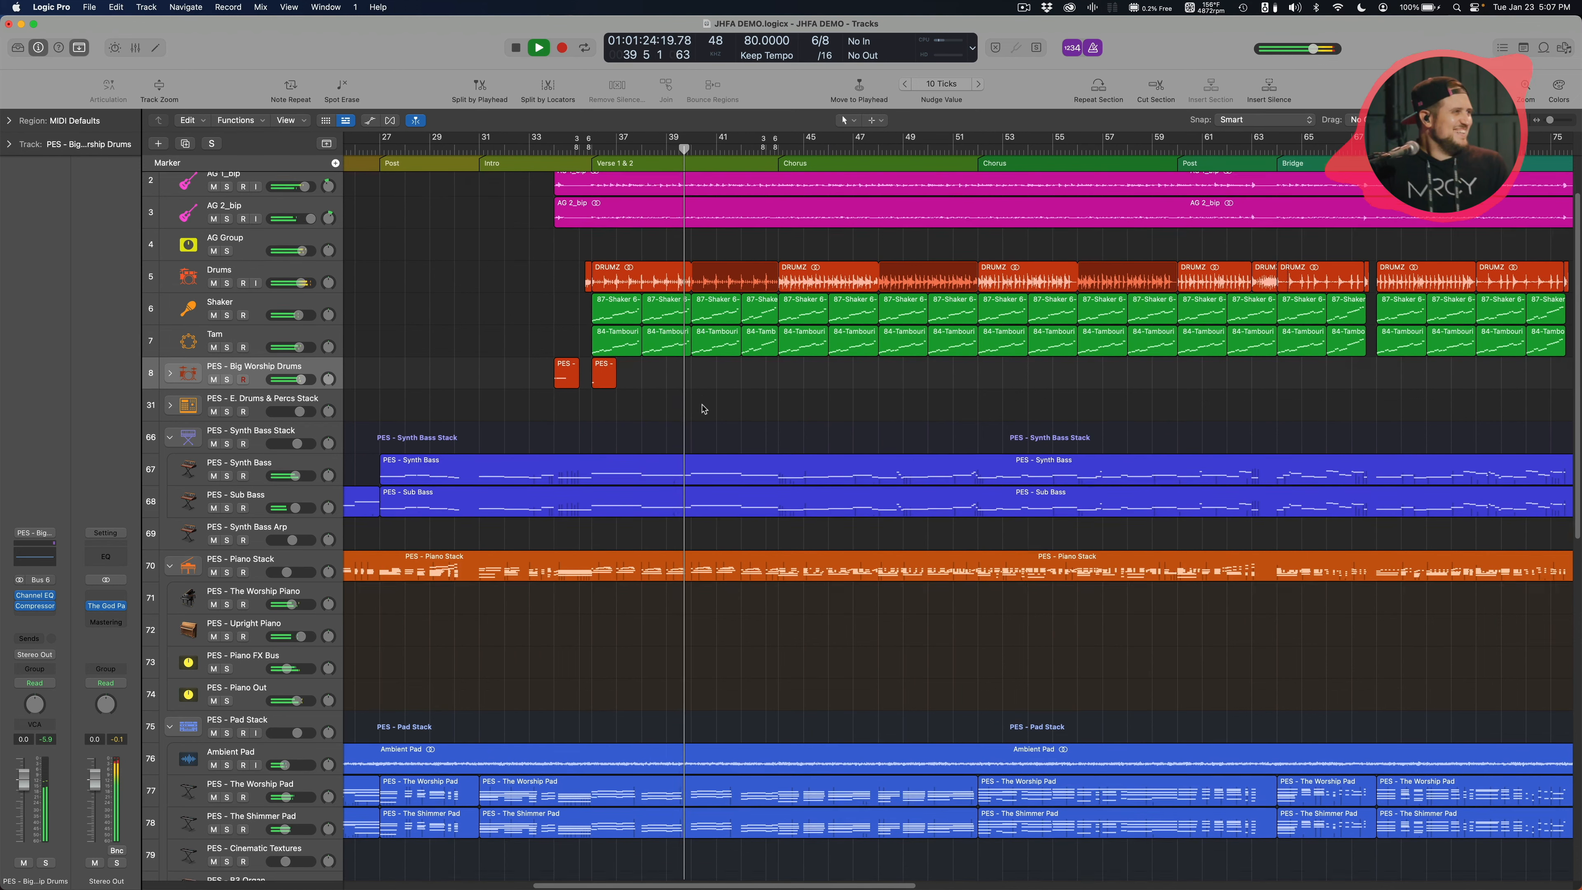
pyautogui.scroll(-2, 701, 408)
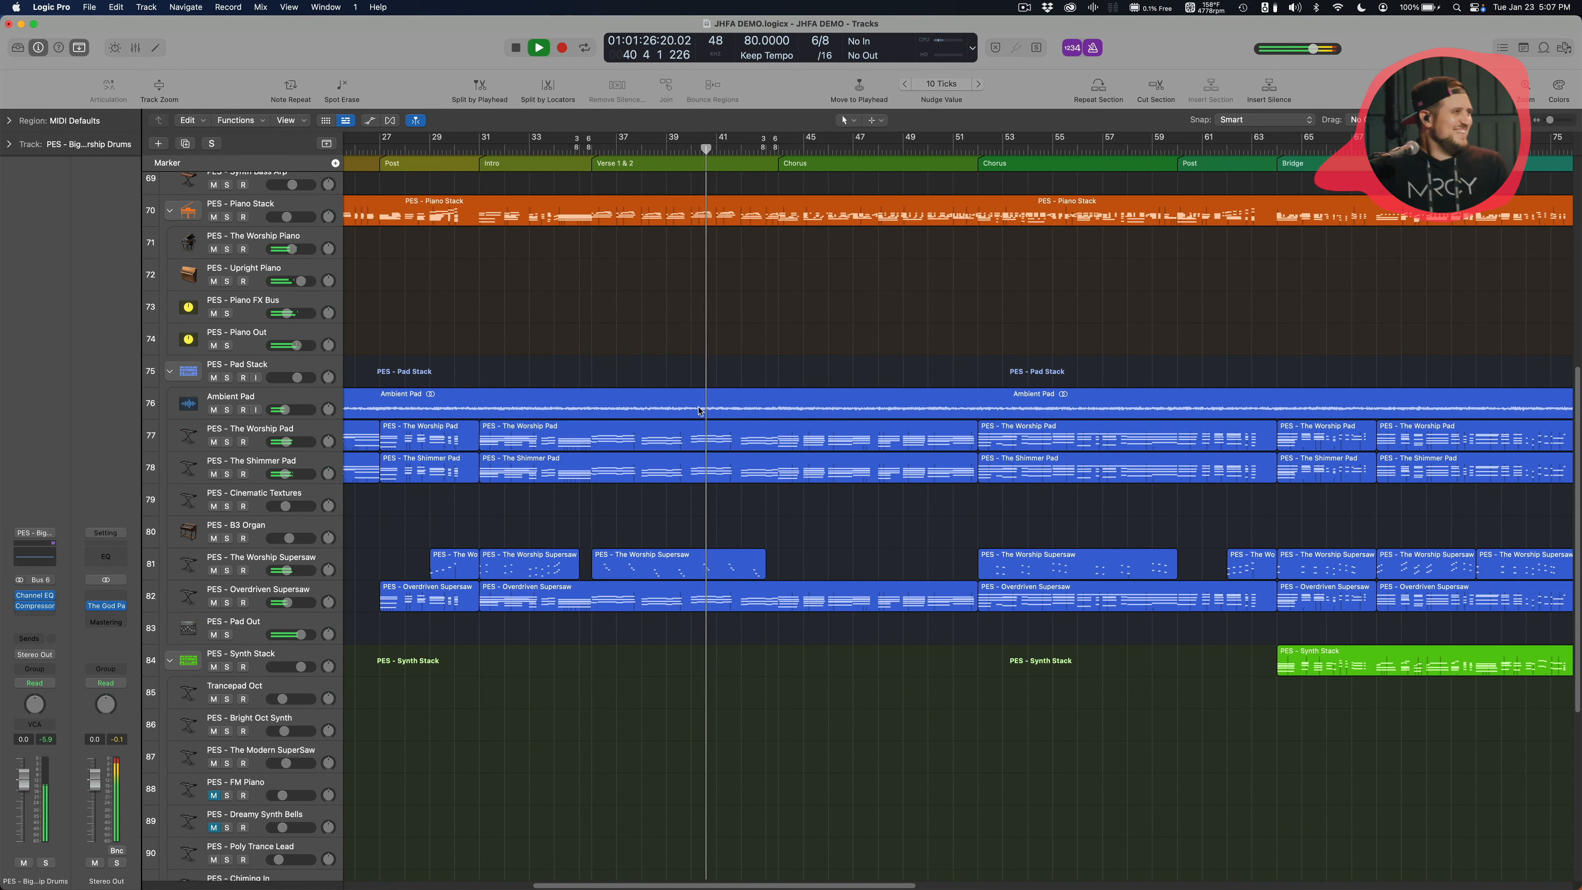
pyautogui.scroll(-2, 661, 505)
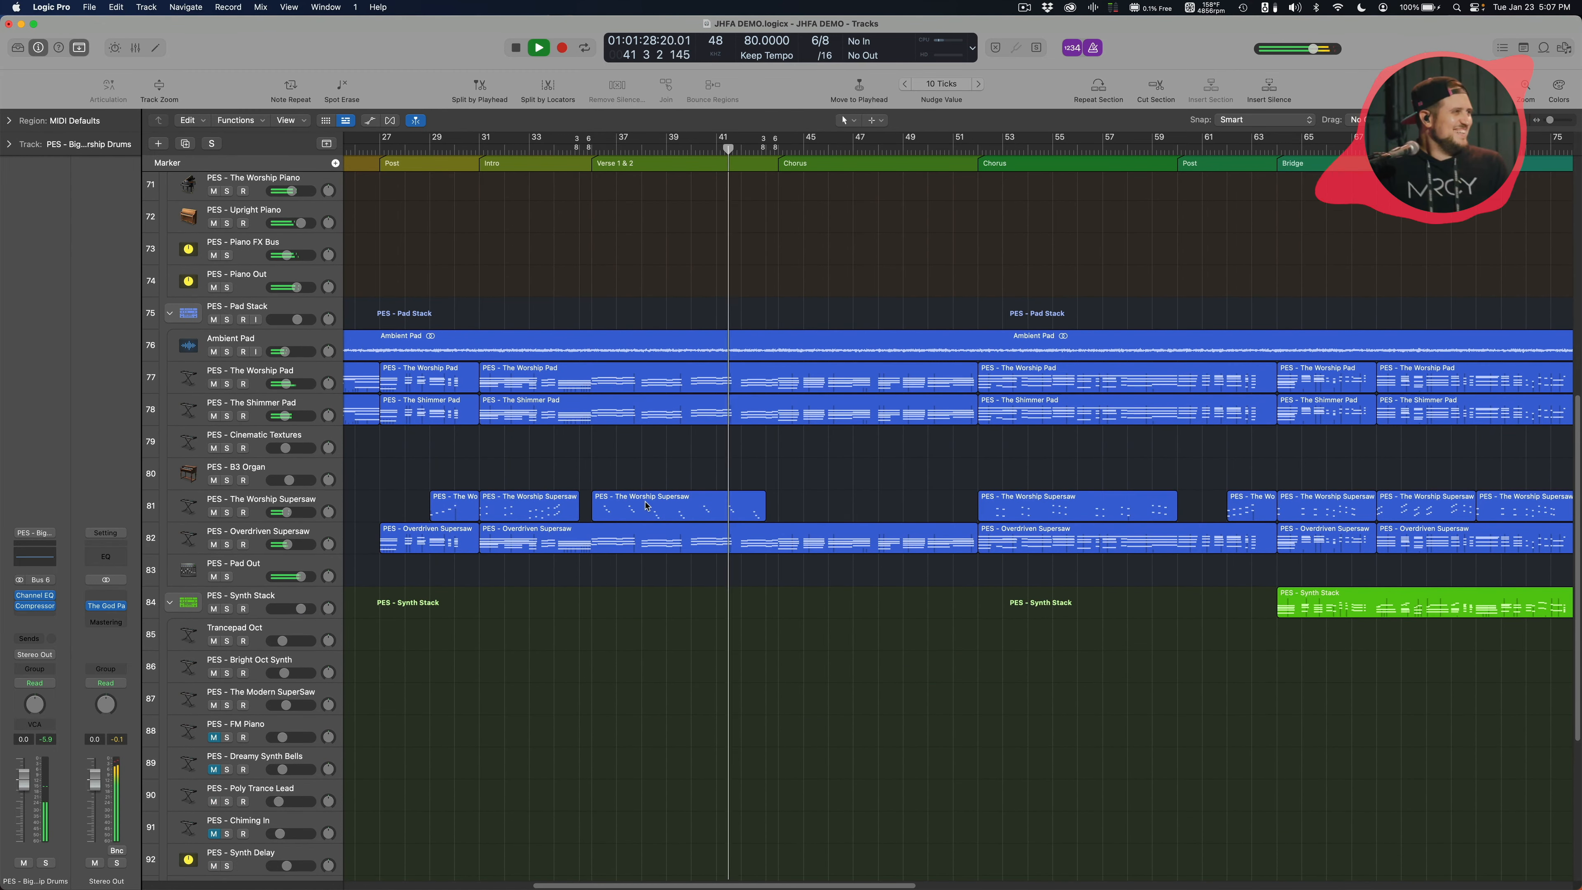
pyautogui.press('super+Left')
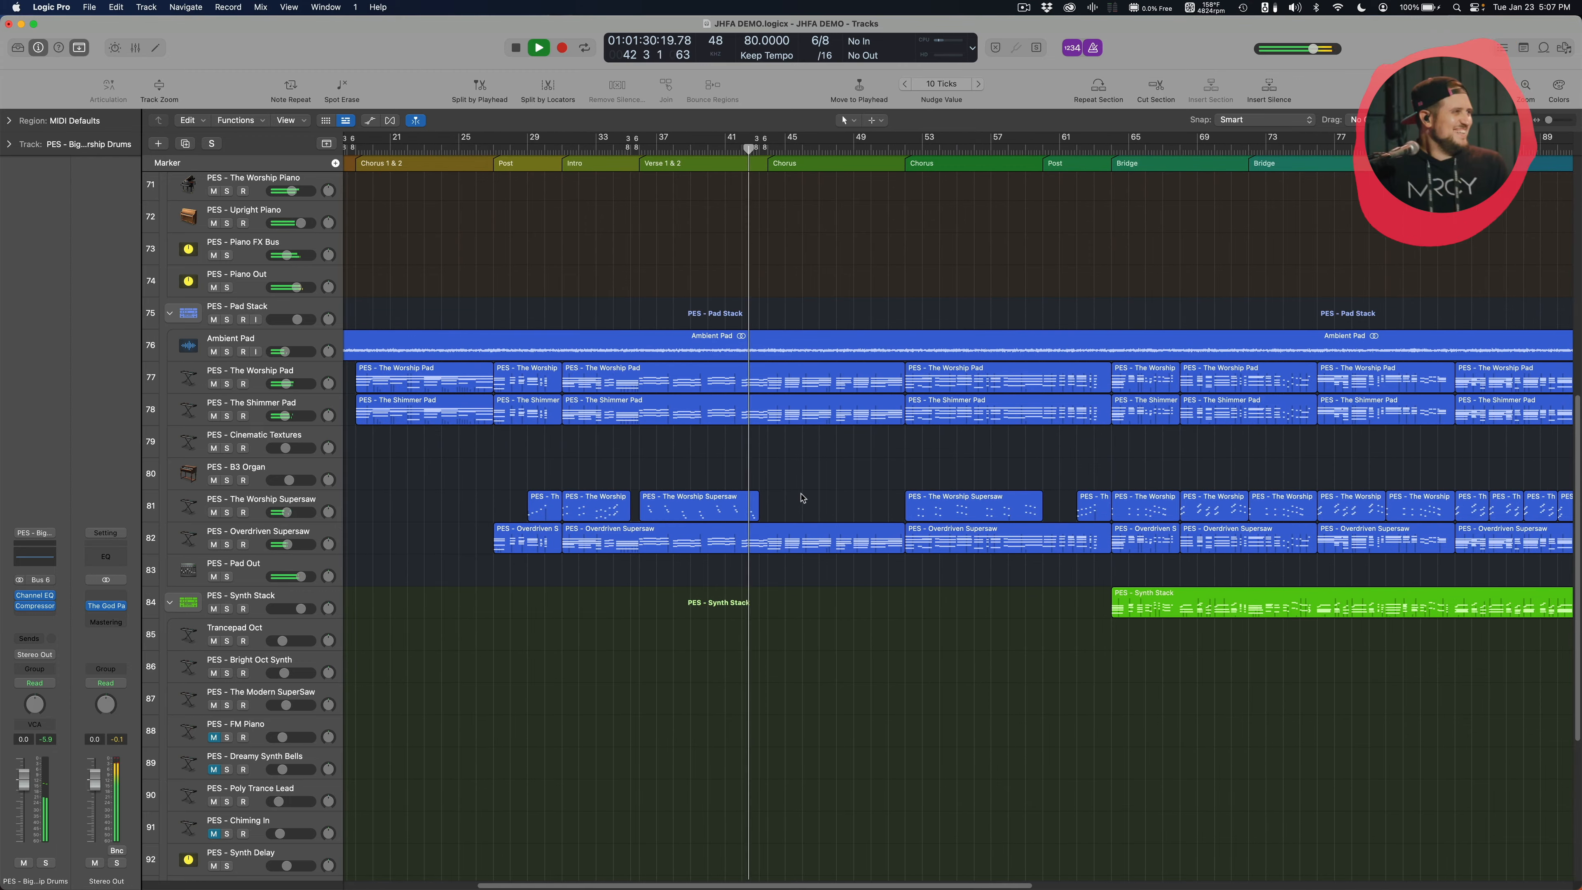
pyautogui.press('super+Right')
pyautogui.scroll(15, 801, 497)
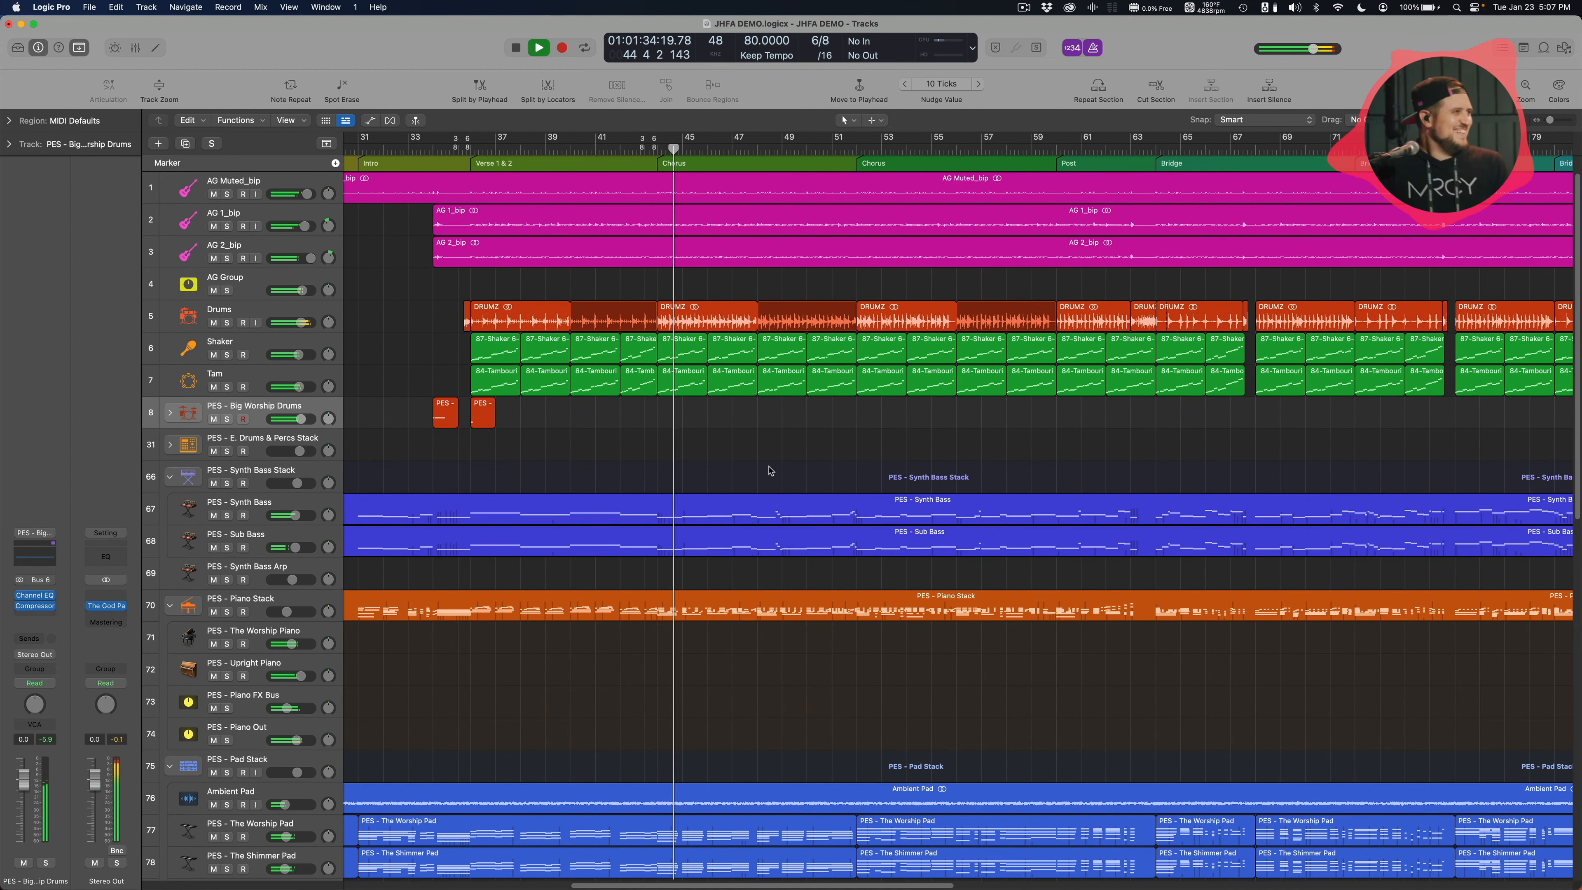
pyautogui.hscroll(5, 770, 470)
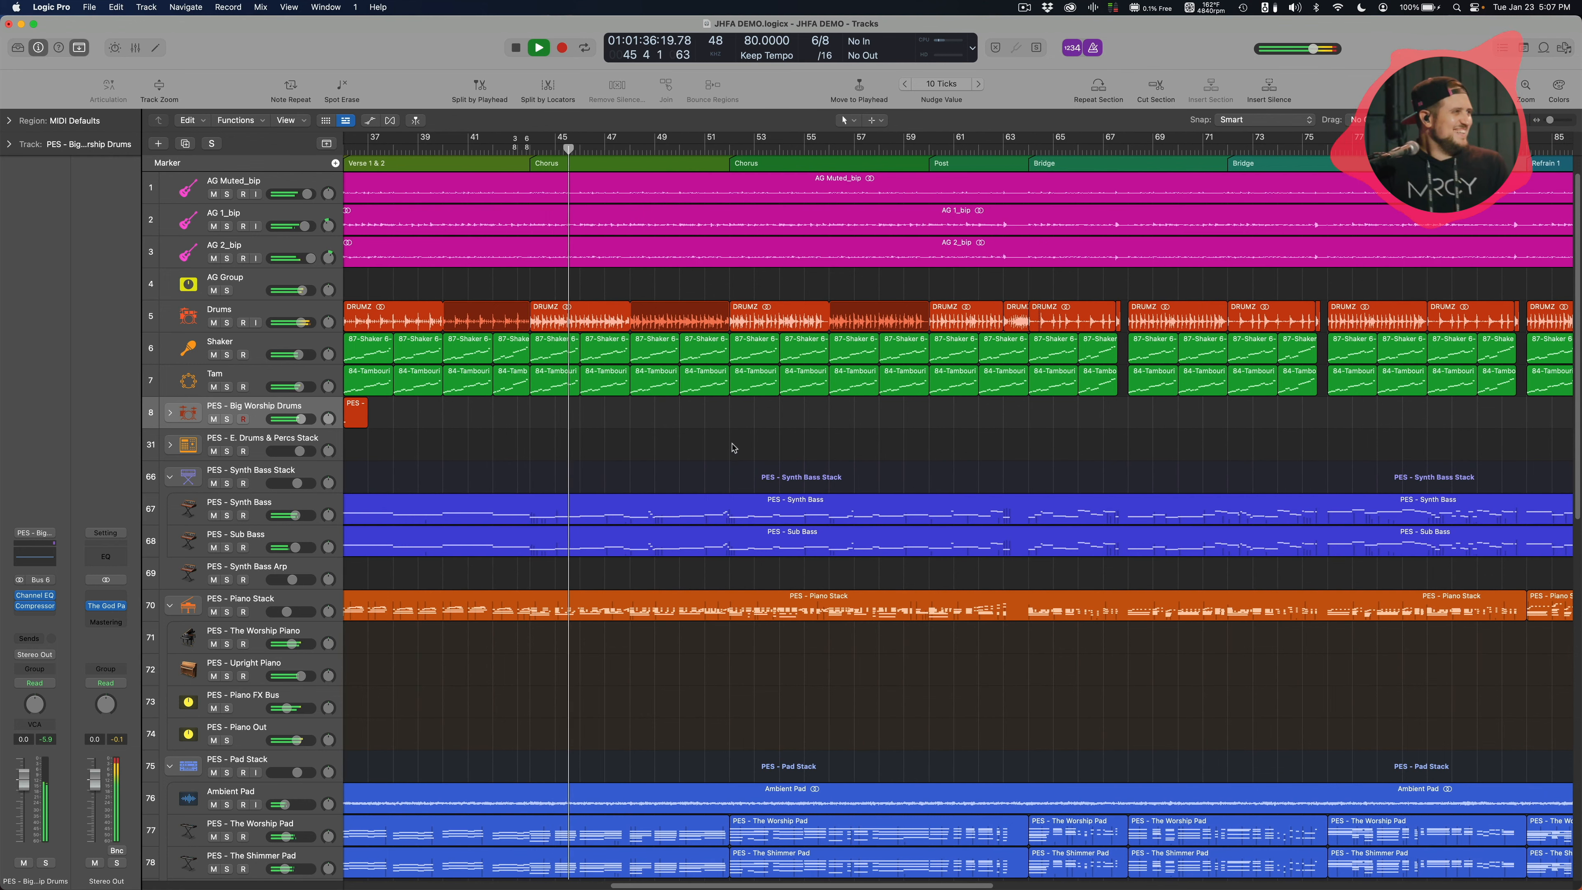
pyautogui.scroll(-6, 673, 439)
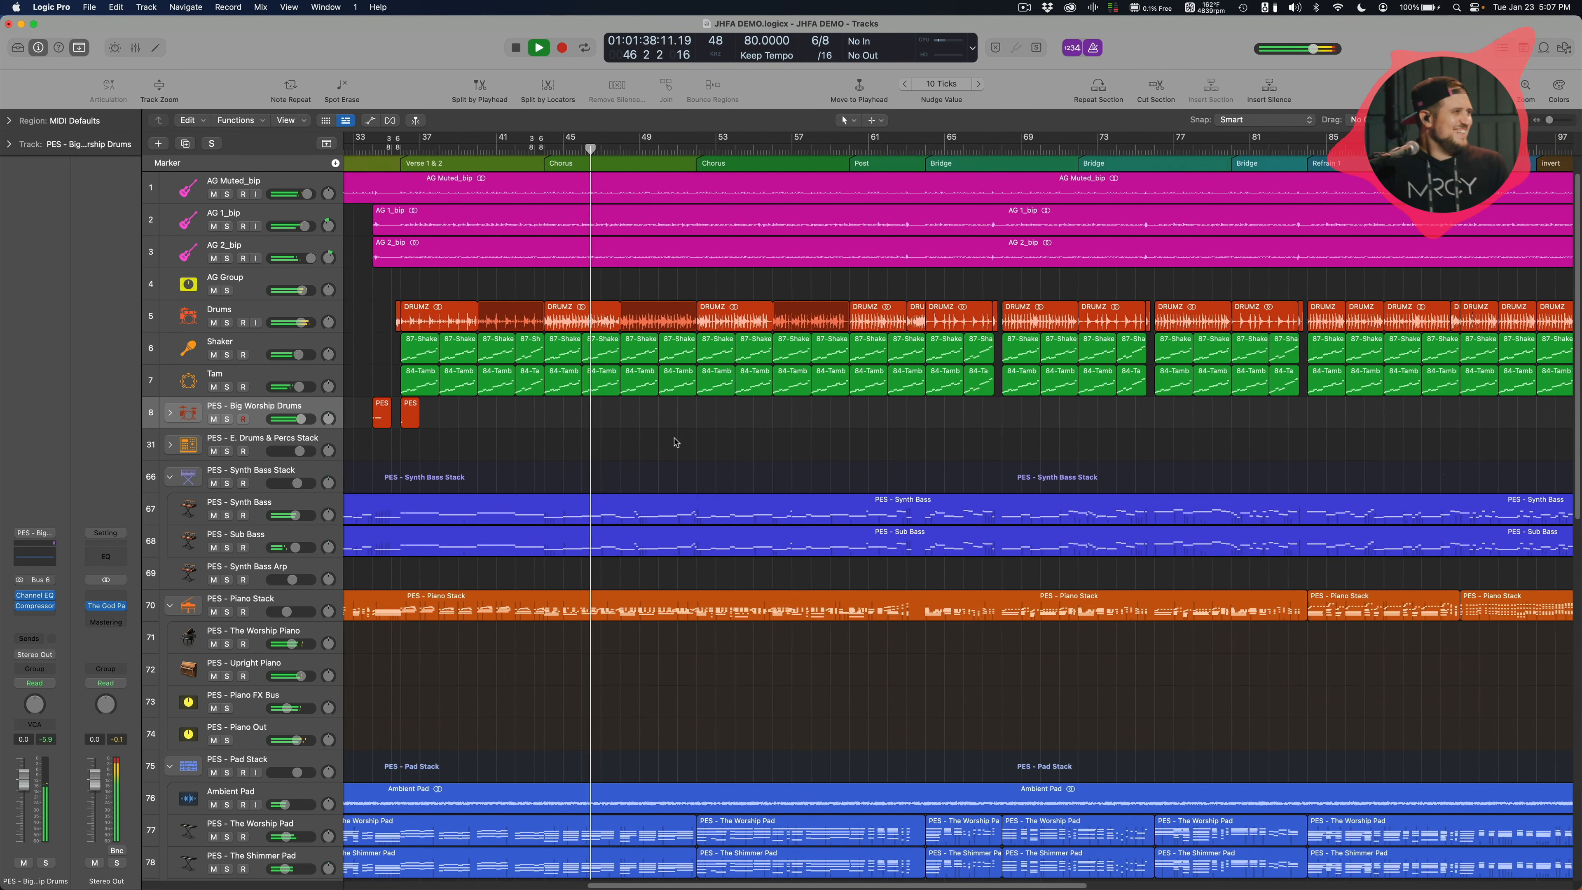
pyautogui.scroll(1, 684, 442)
pyautogui.hscroll(3, 685, 441)
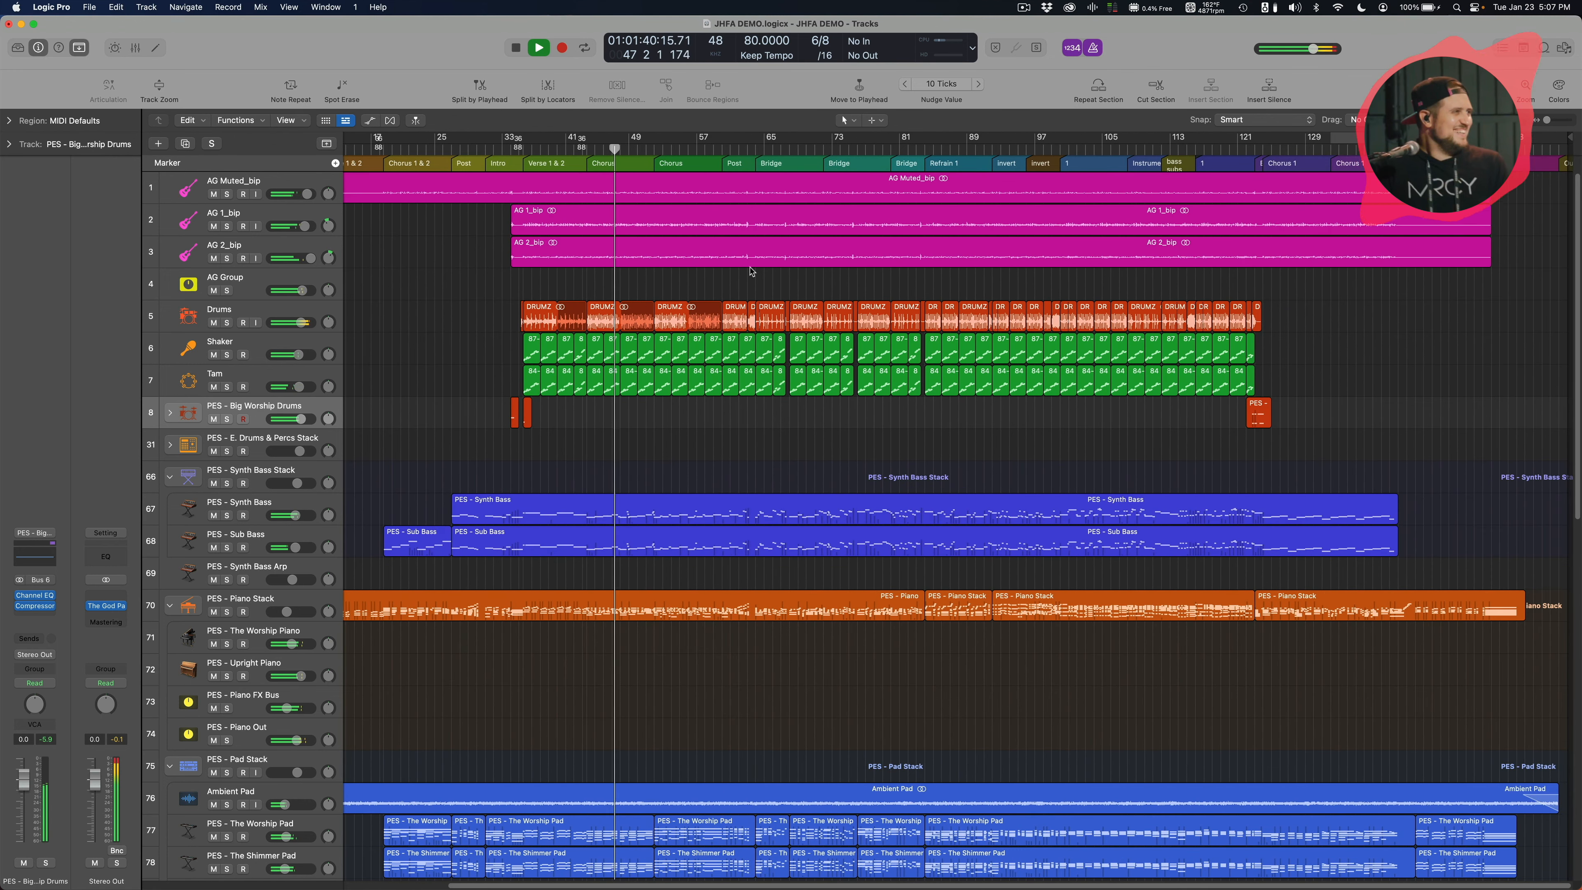
# Audition the song from the first Bridge at bar 64 and from the start of Refrain 1
pyautogui.click(754, 149)
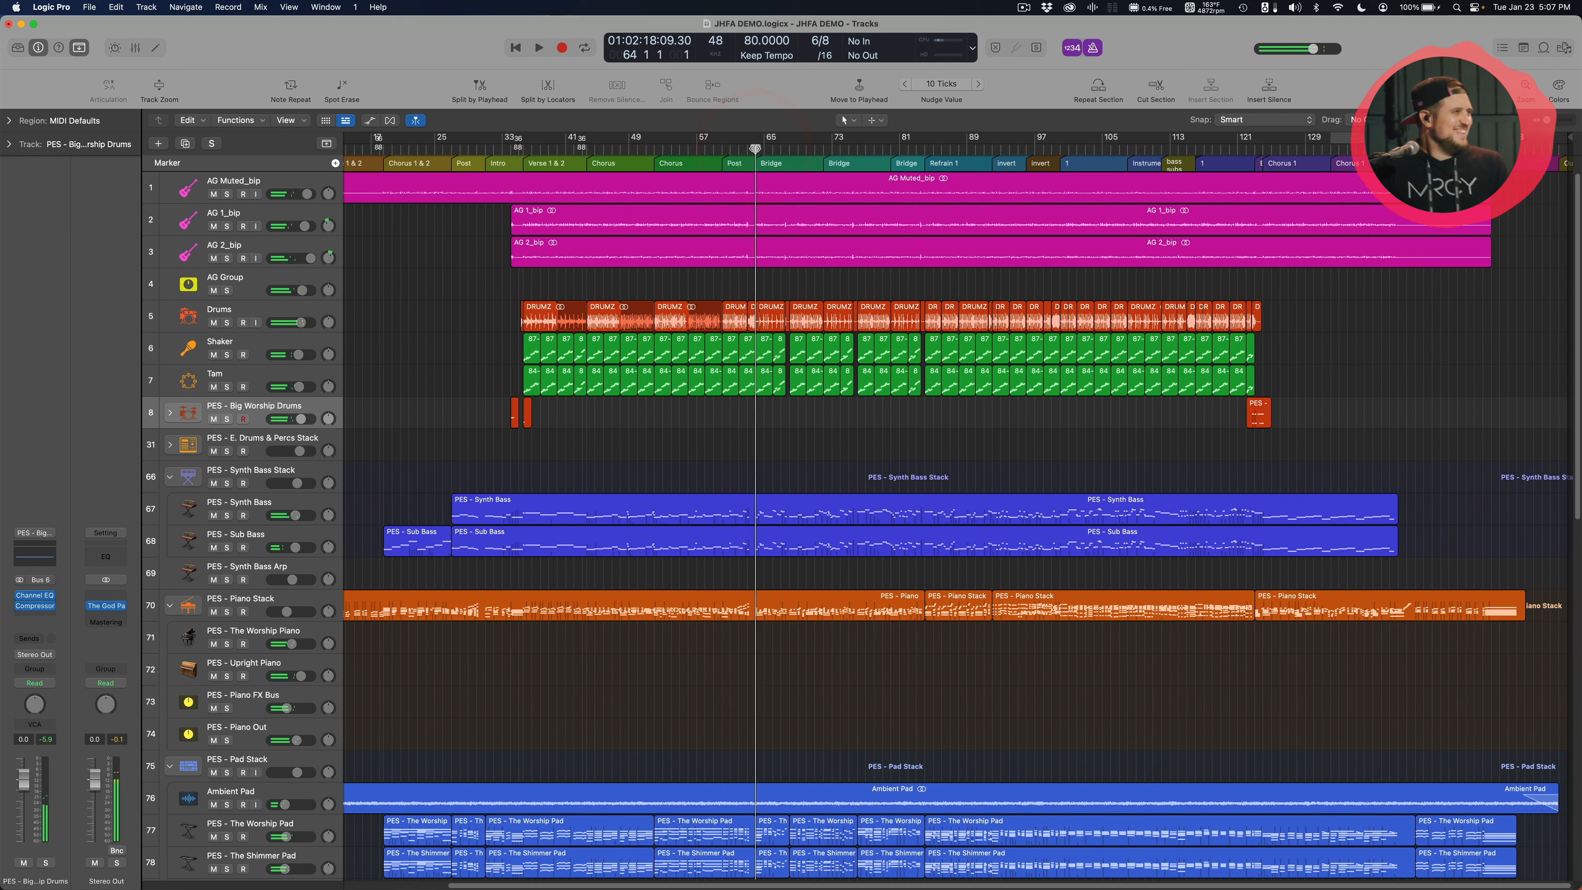
pyautogui.press('space')
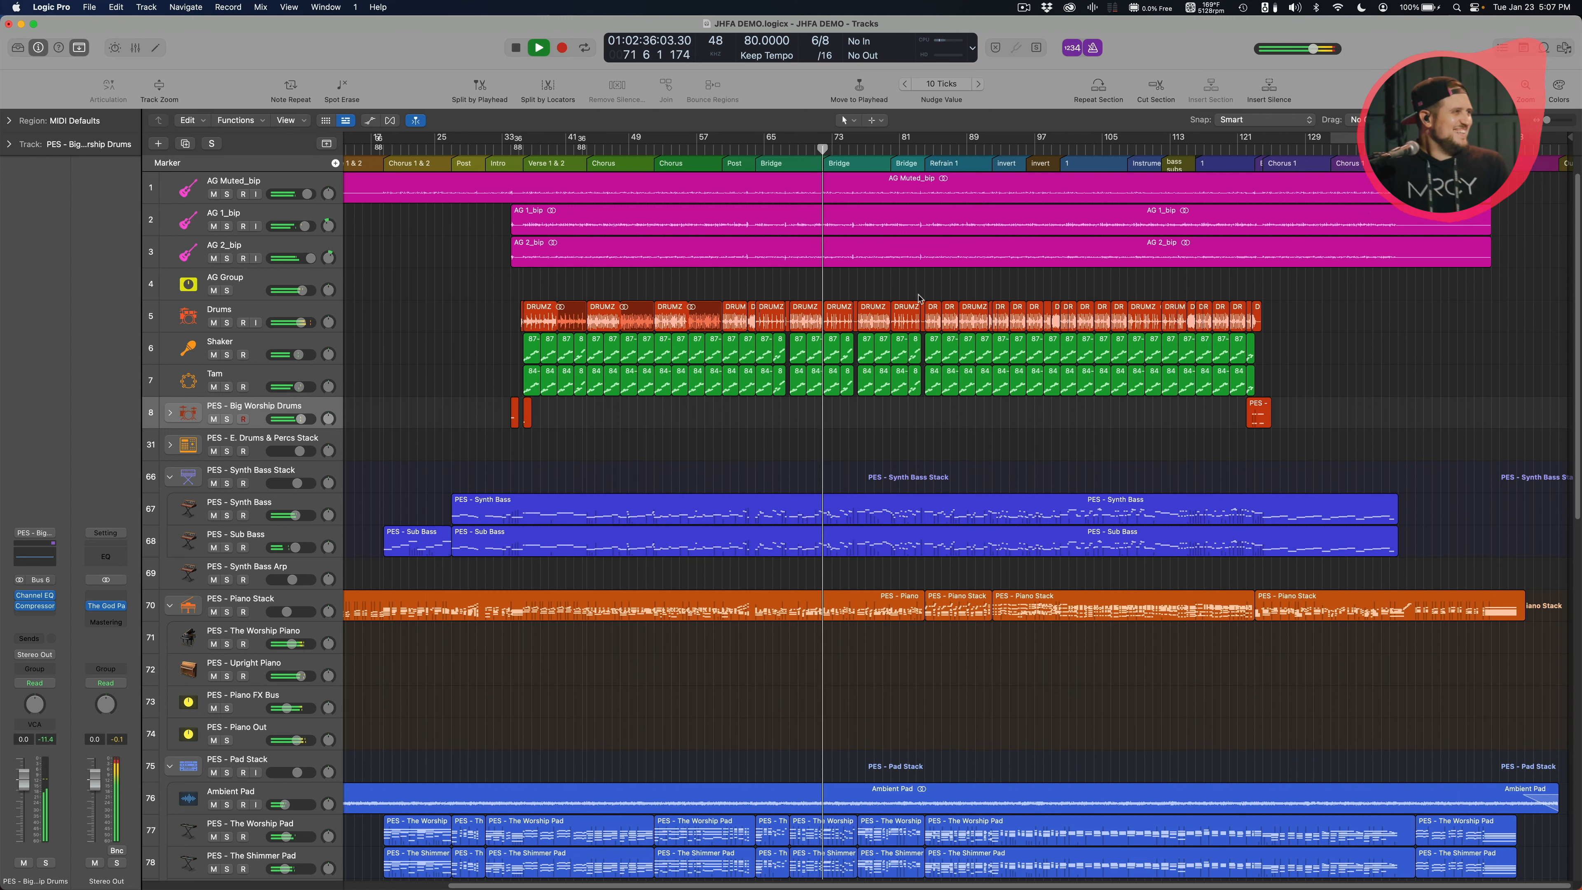
pyautogui.press('space')
pyautogui.click(924, 148)
pyautogui.press('space')
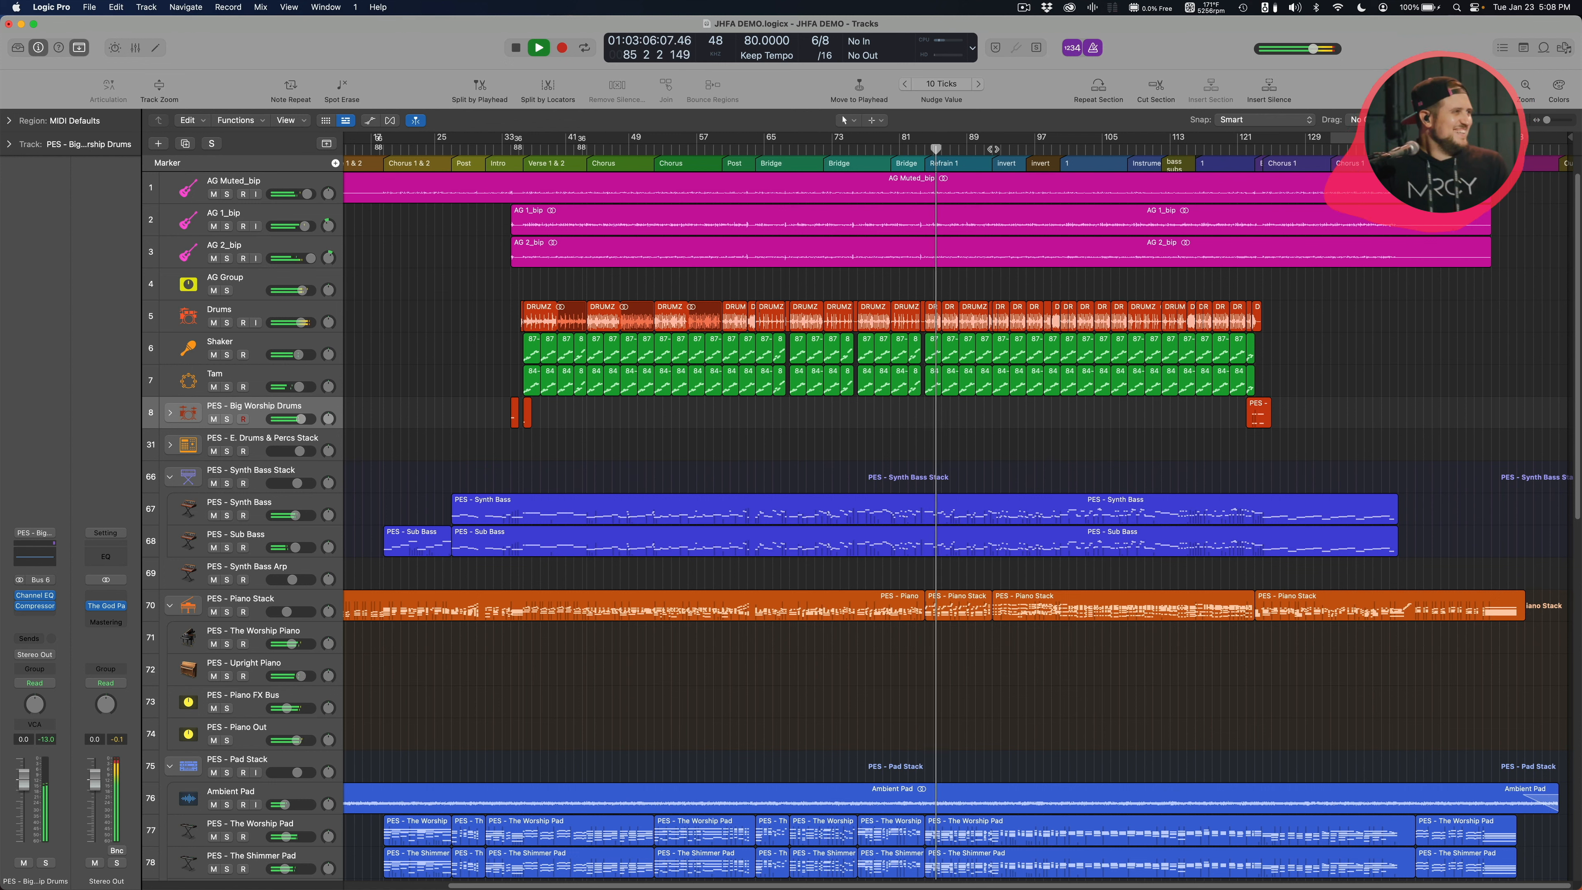
pyautogui.press('space')
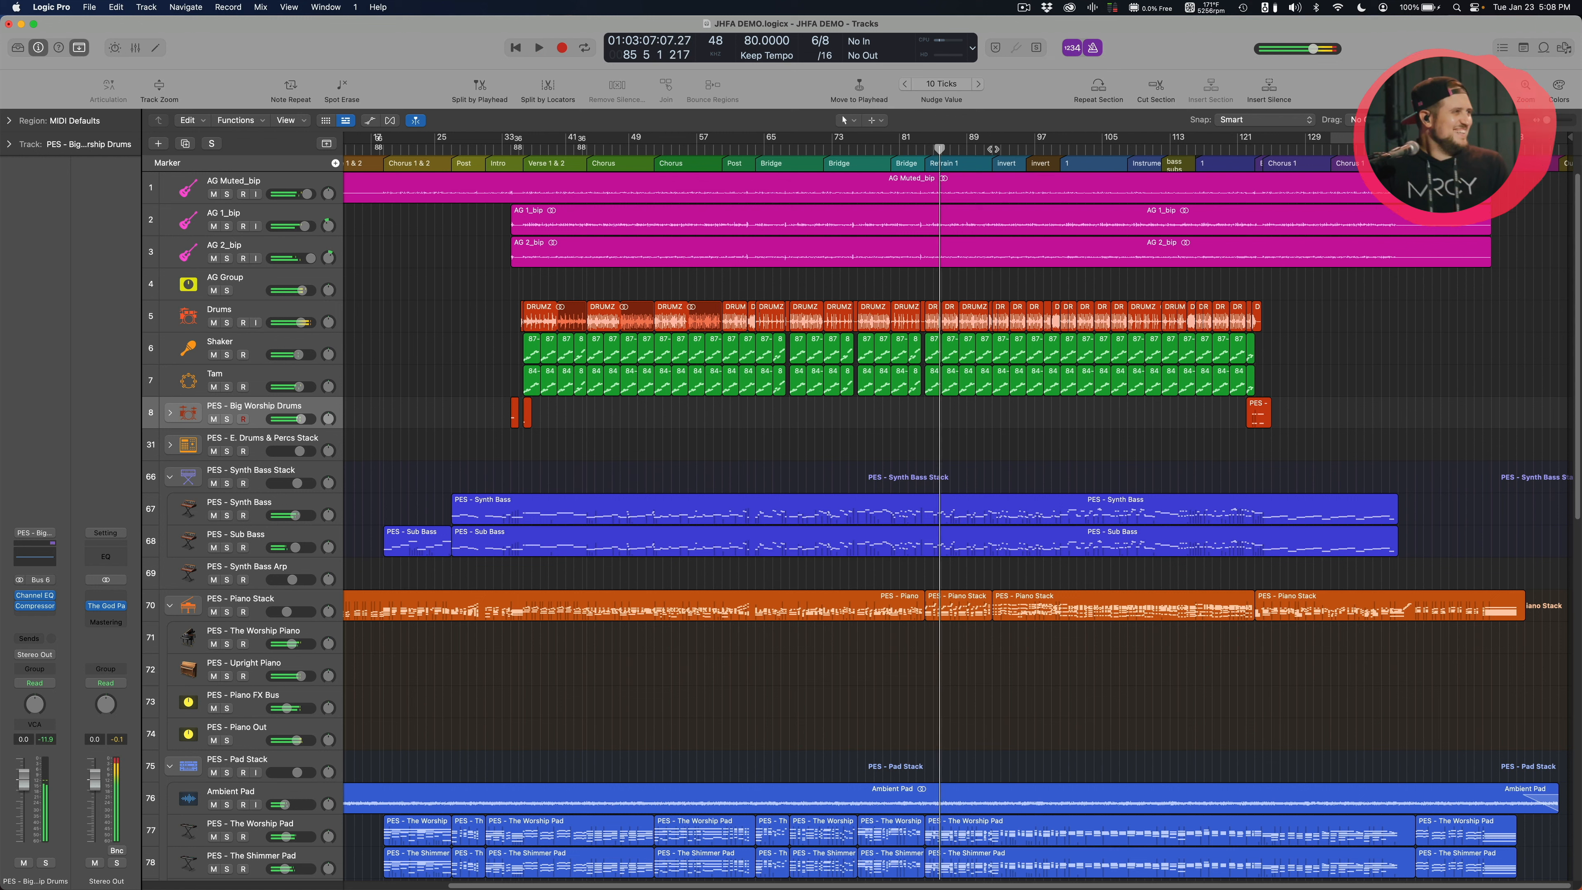
# Audition the song from the section at bar 100, stop playback and look over the full track list
pyautogui.click(1064, 148)
pyautogui.press('space')
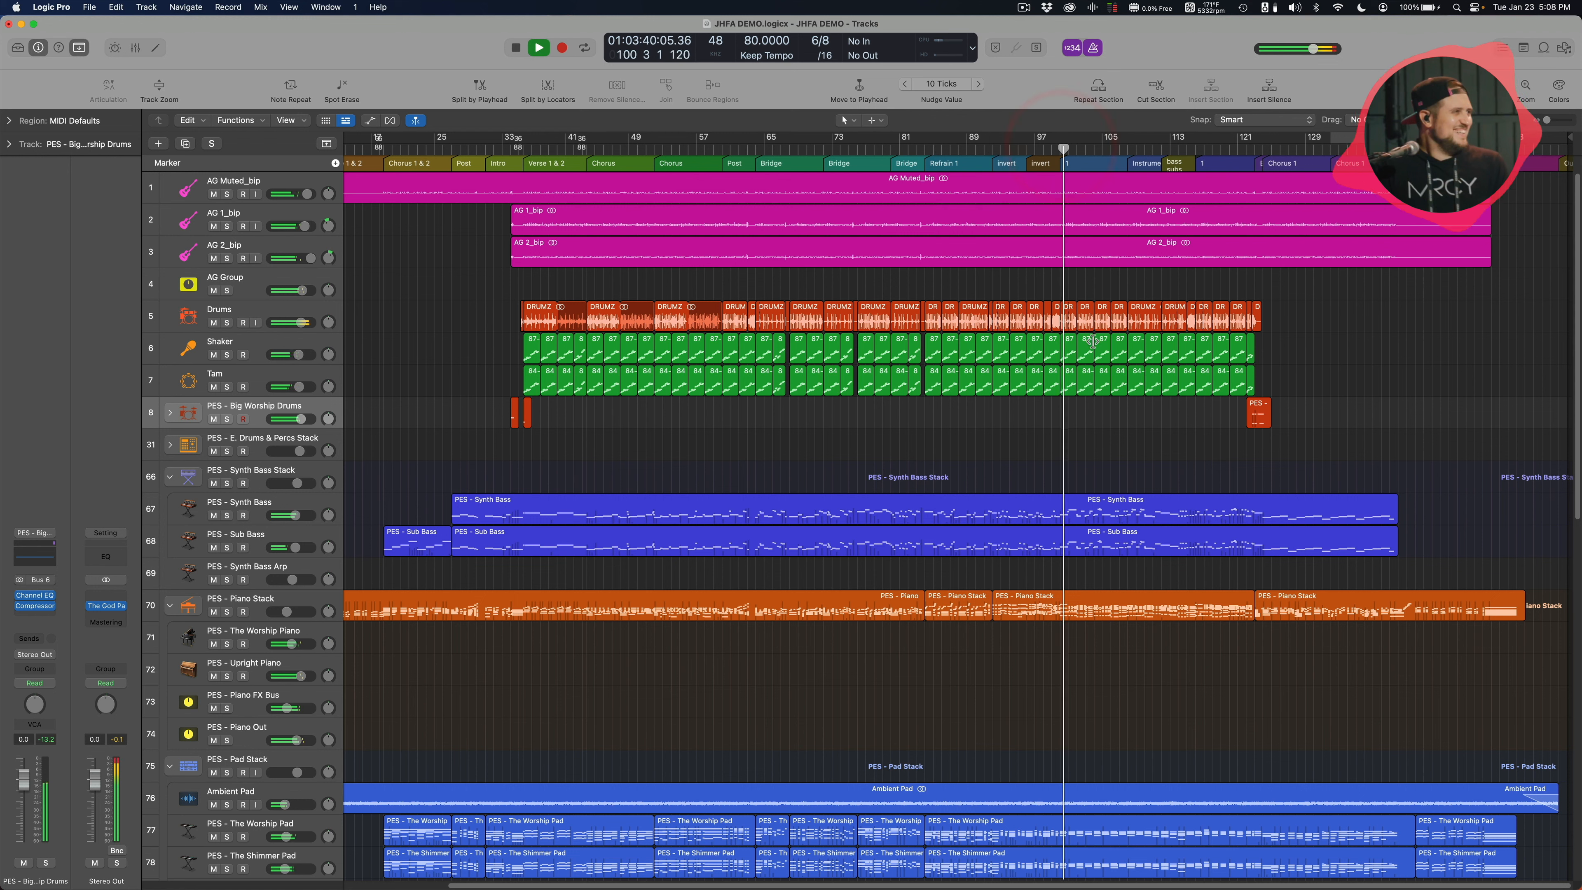
pyautogui.click(1289, 289)
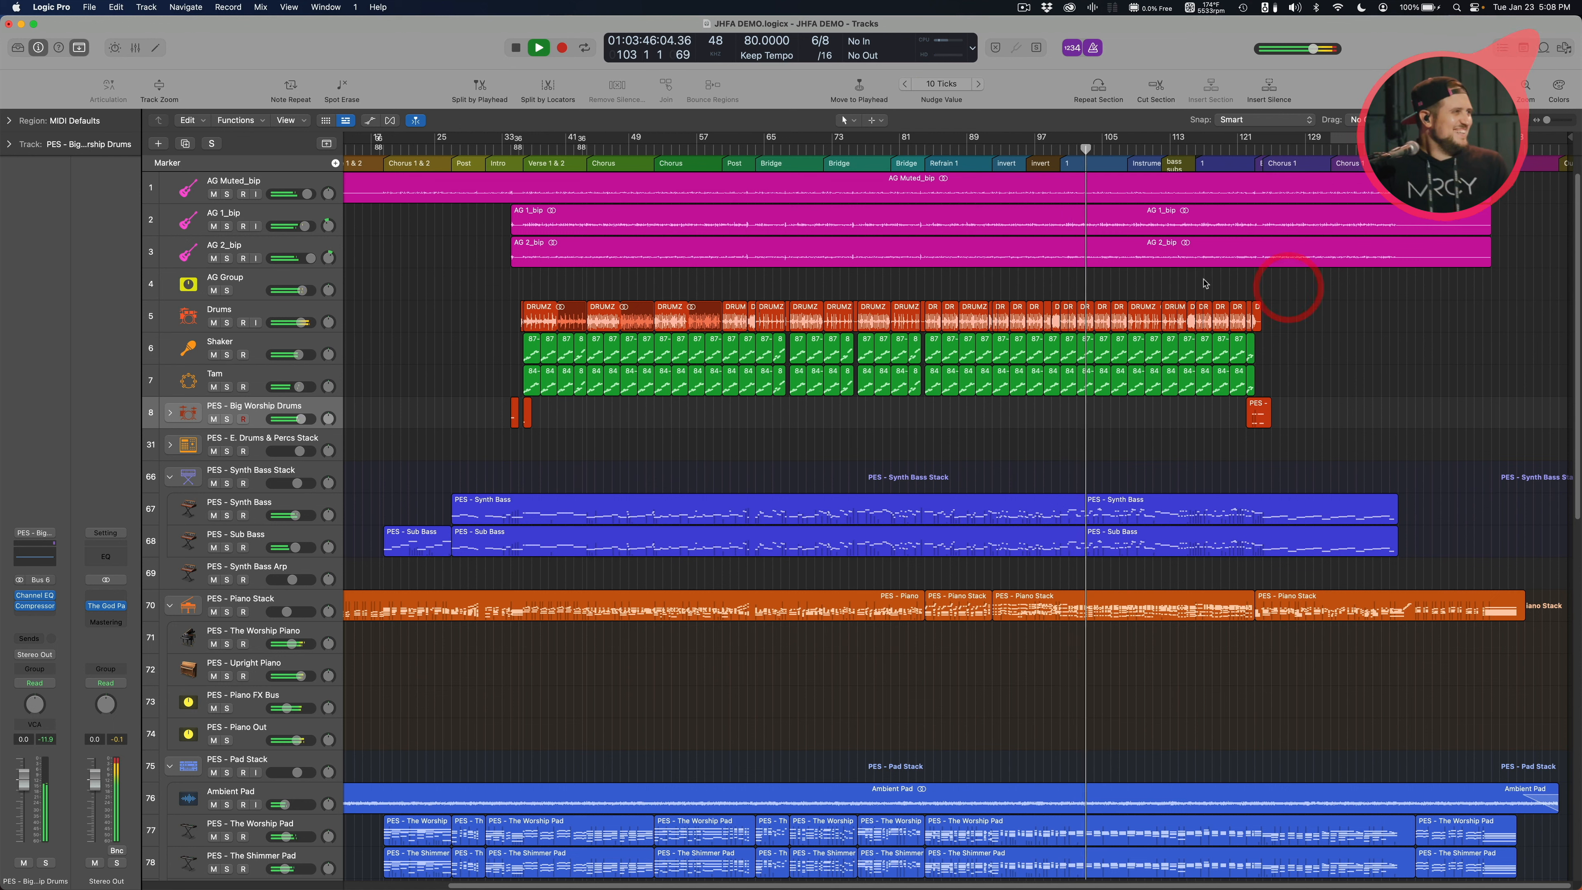
pyautogui.click(1189, 281)
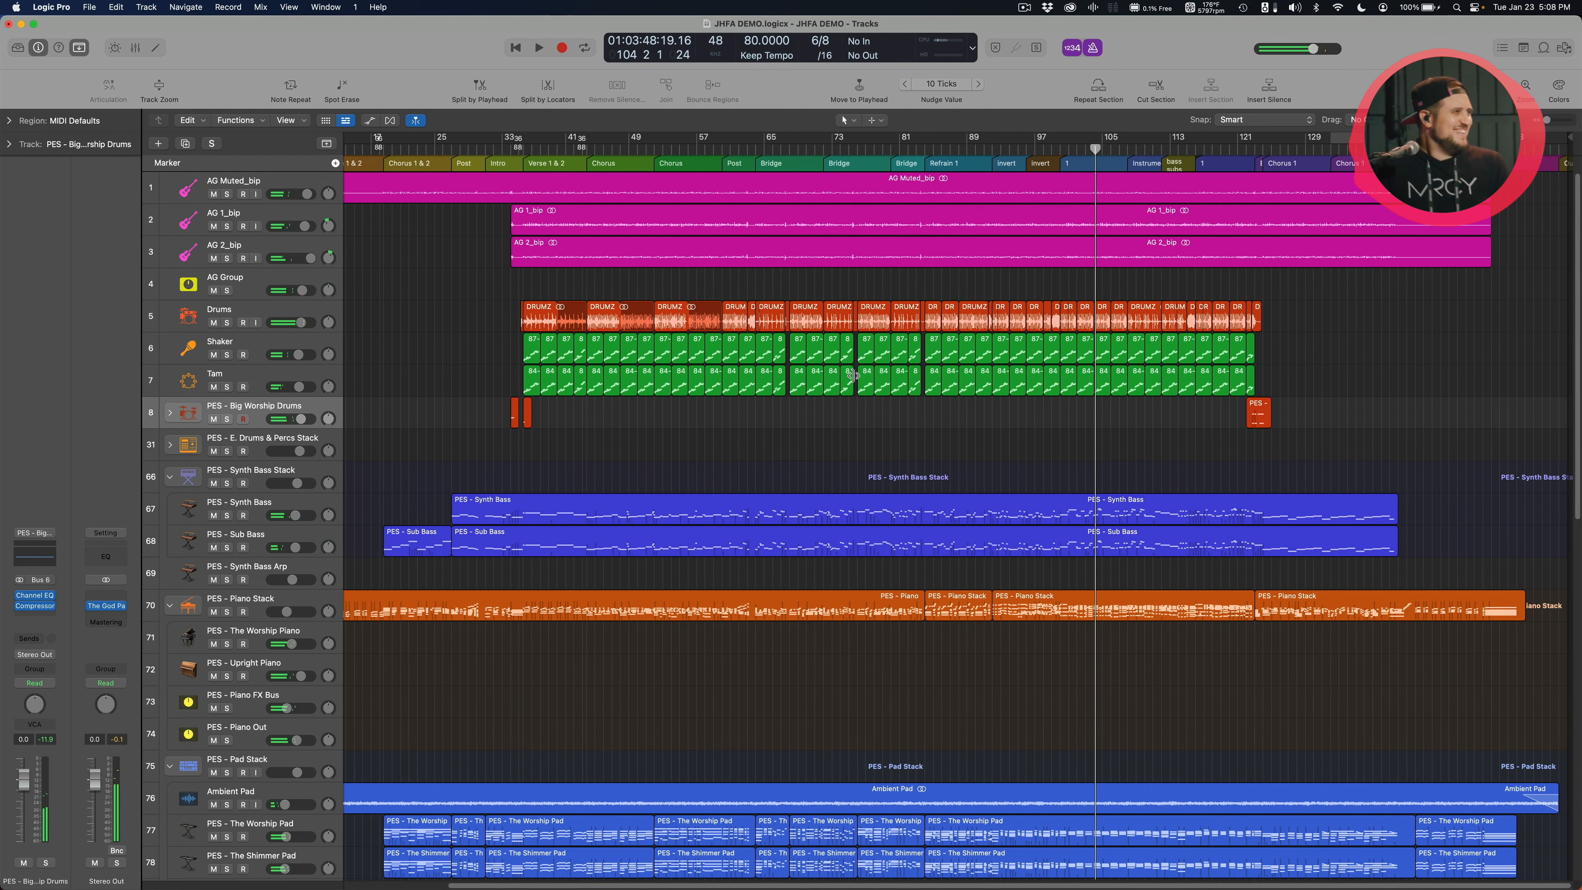
pyautogui.scroll(-9, 878, 379)
pyautogui.scroll(9, 880, 380)
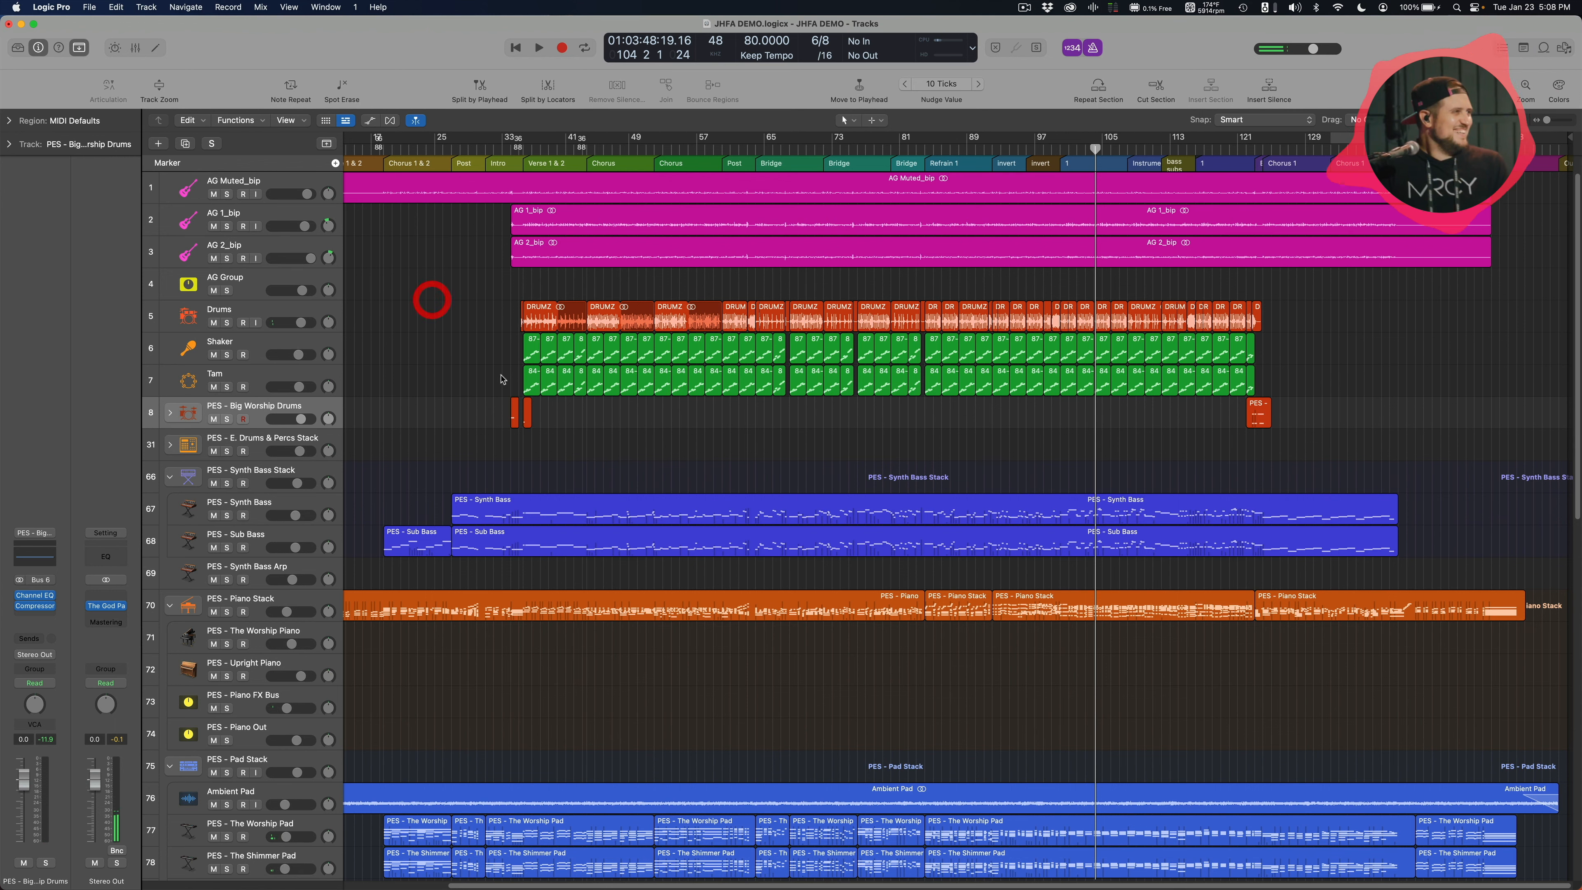
pyautogui.press('super+Left')
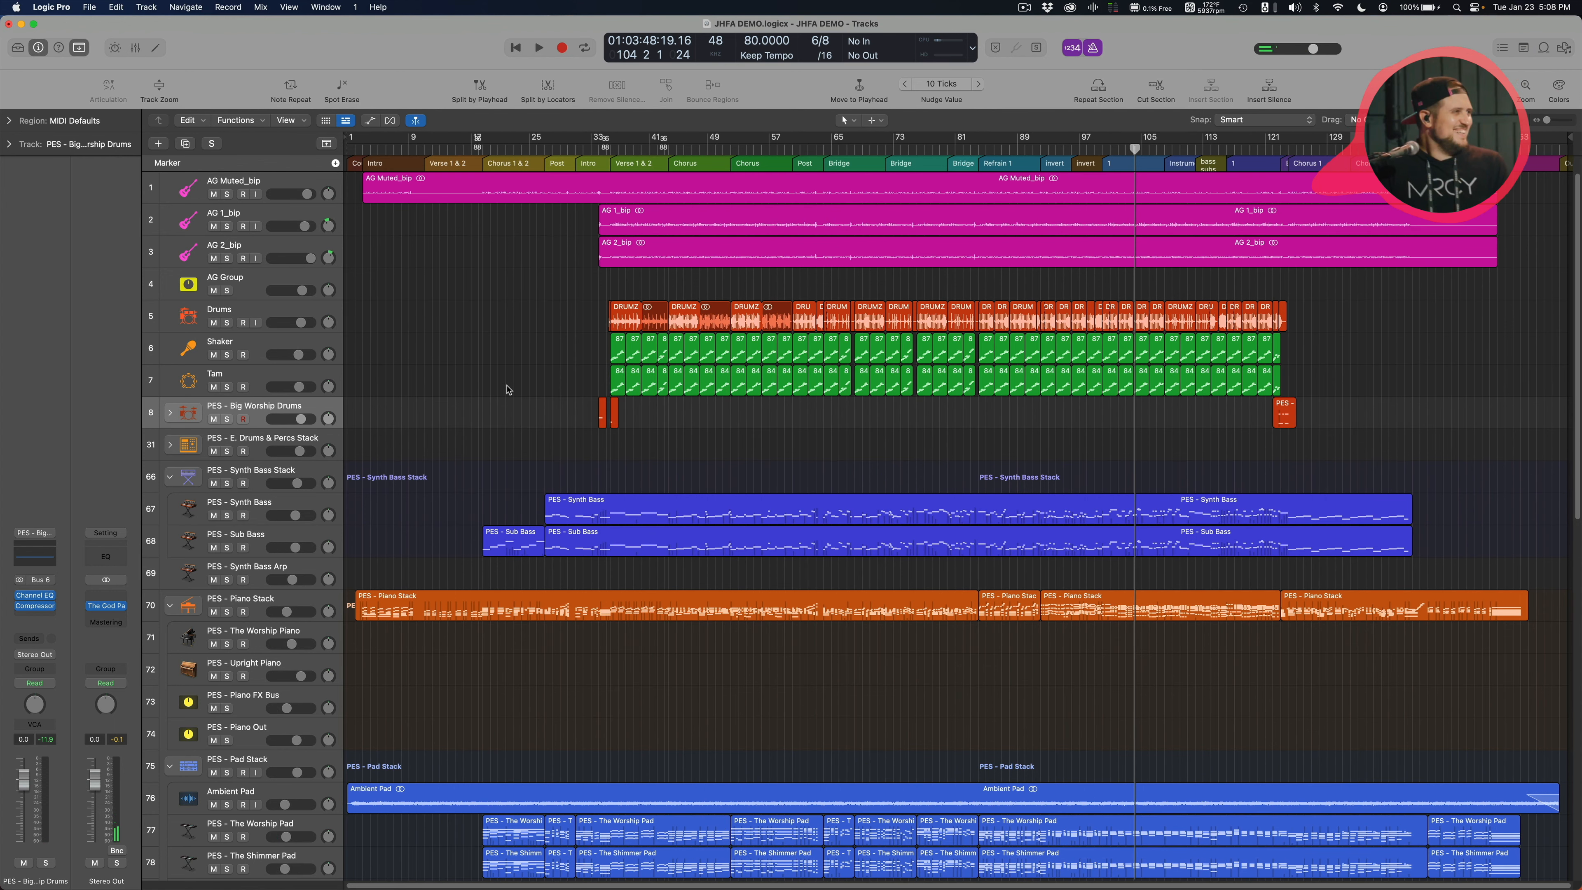
pyautogui.press('super+Up')
pyautogui.press('super+Up')
pyautogui.press('super+Up')
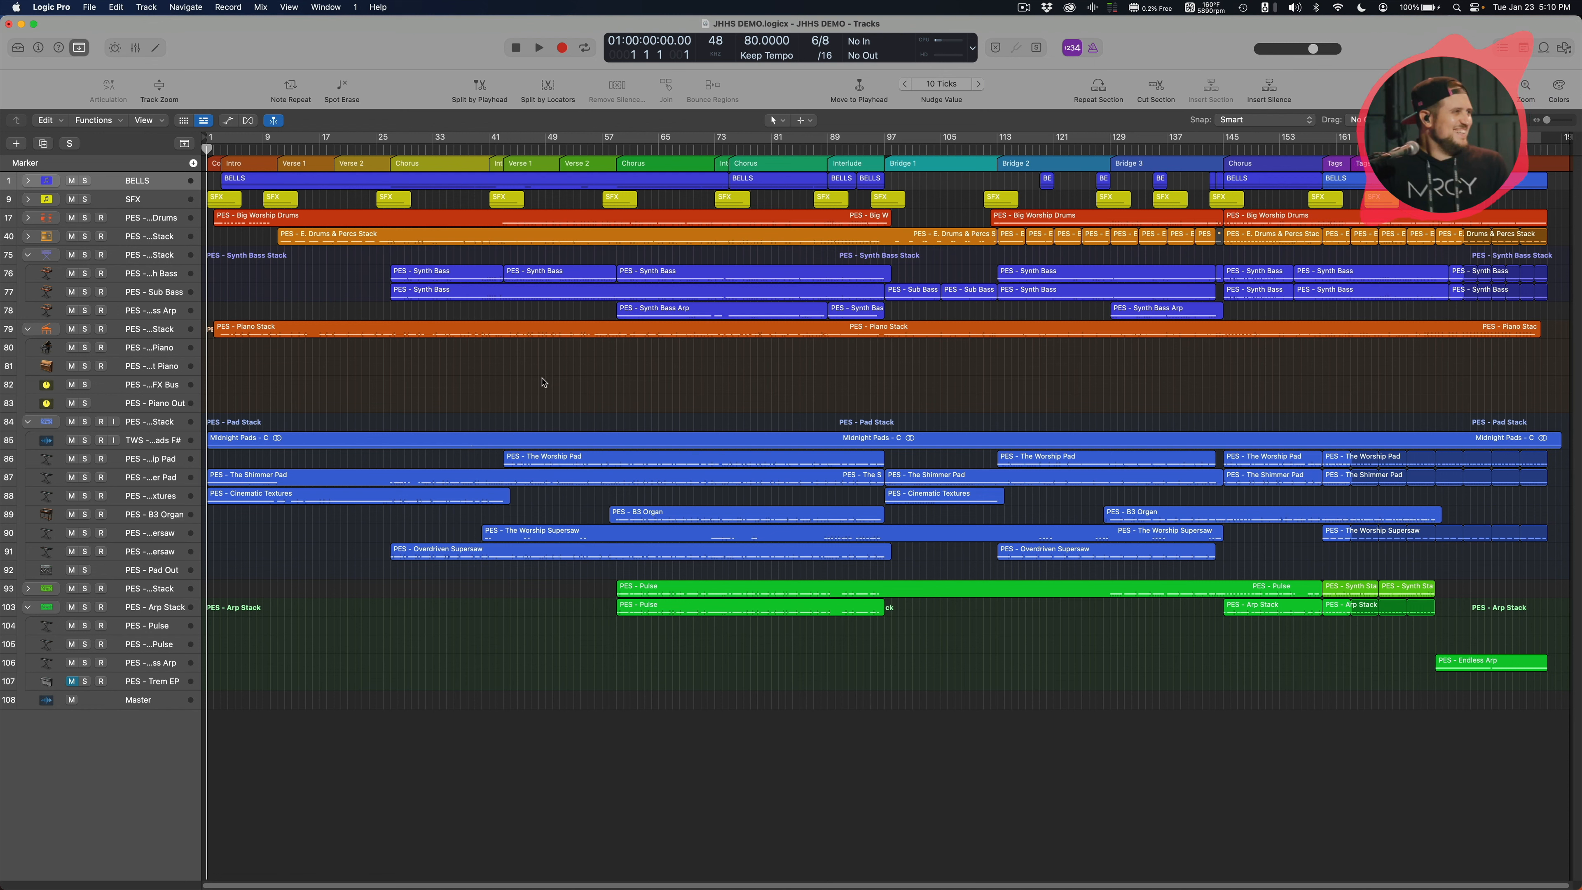
# Look over the JHHS DEMO arrangement, selecting the Big Worship Drums track and the E. Drums & Percs Stack
pyautogui.scroll(3, 543, 379)
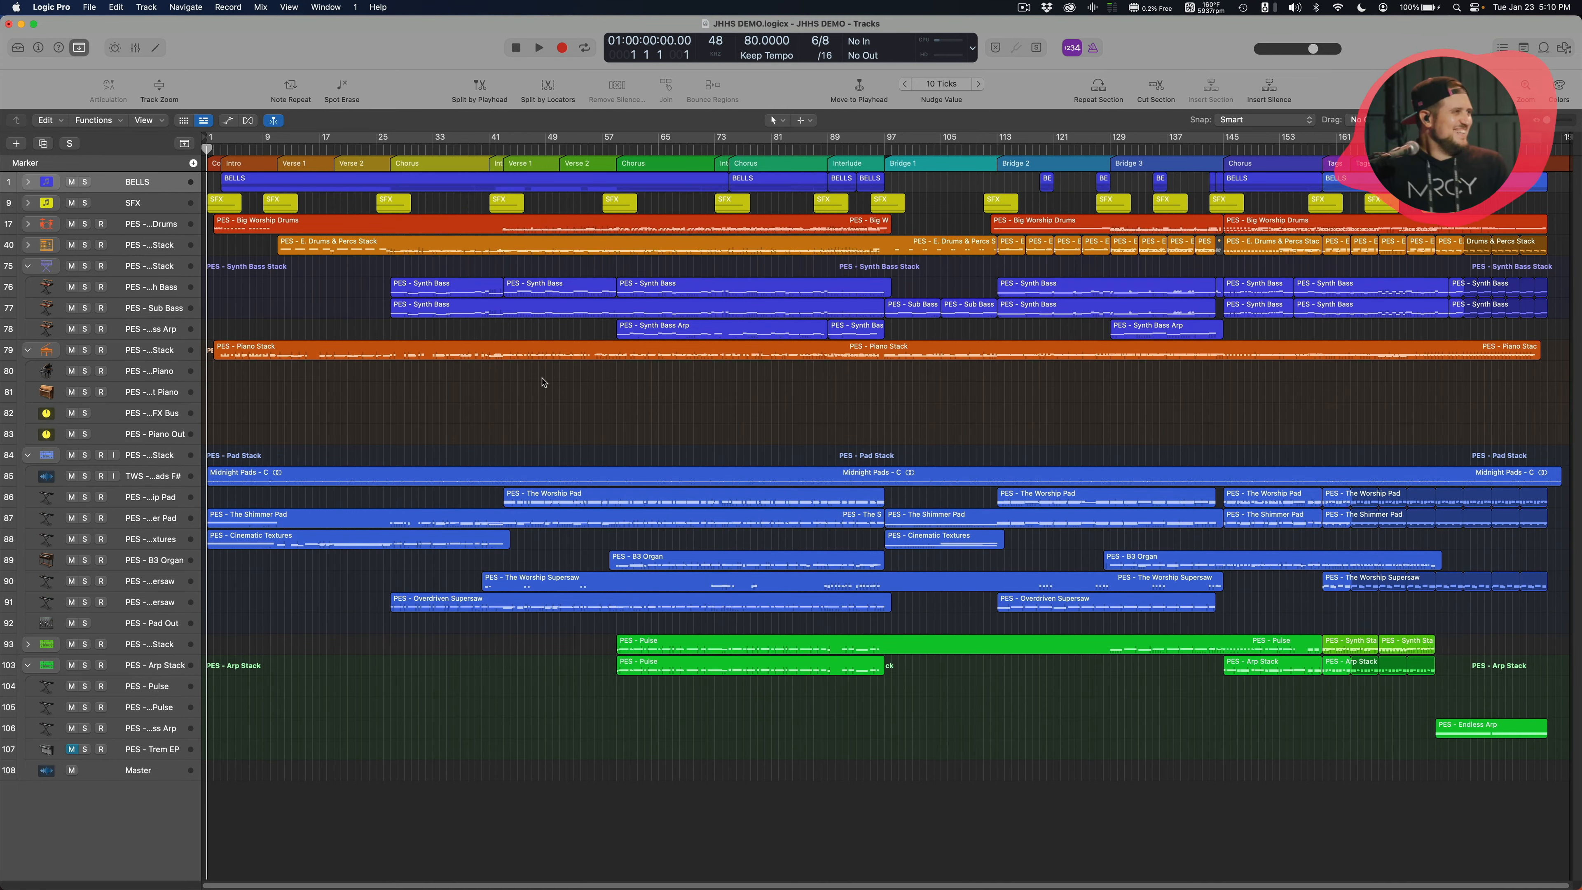
pyautogui.click(249, 238)
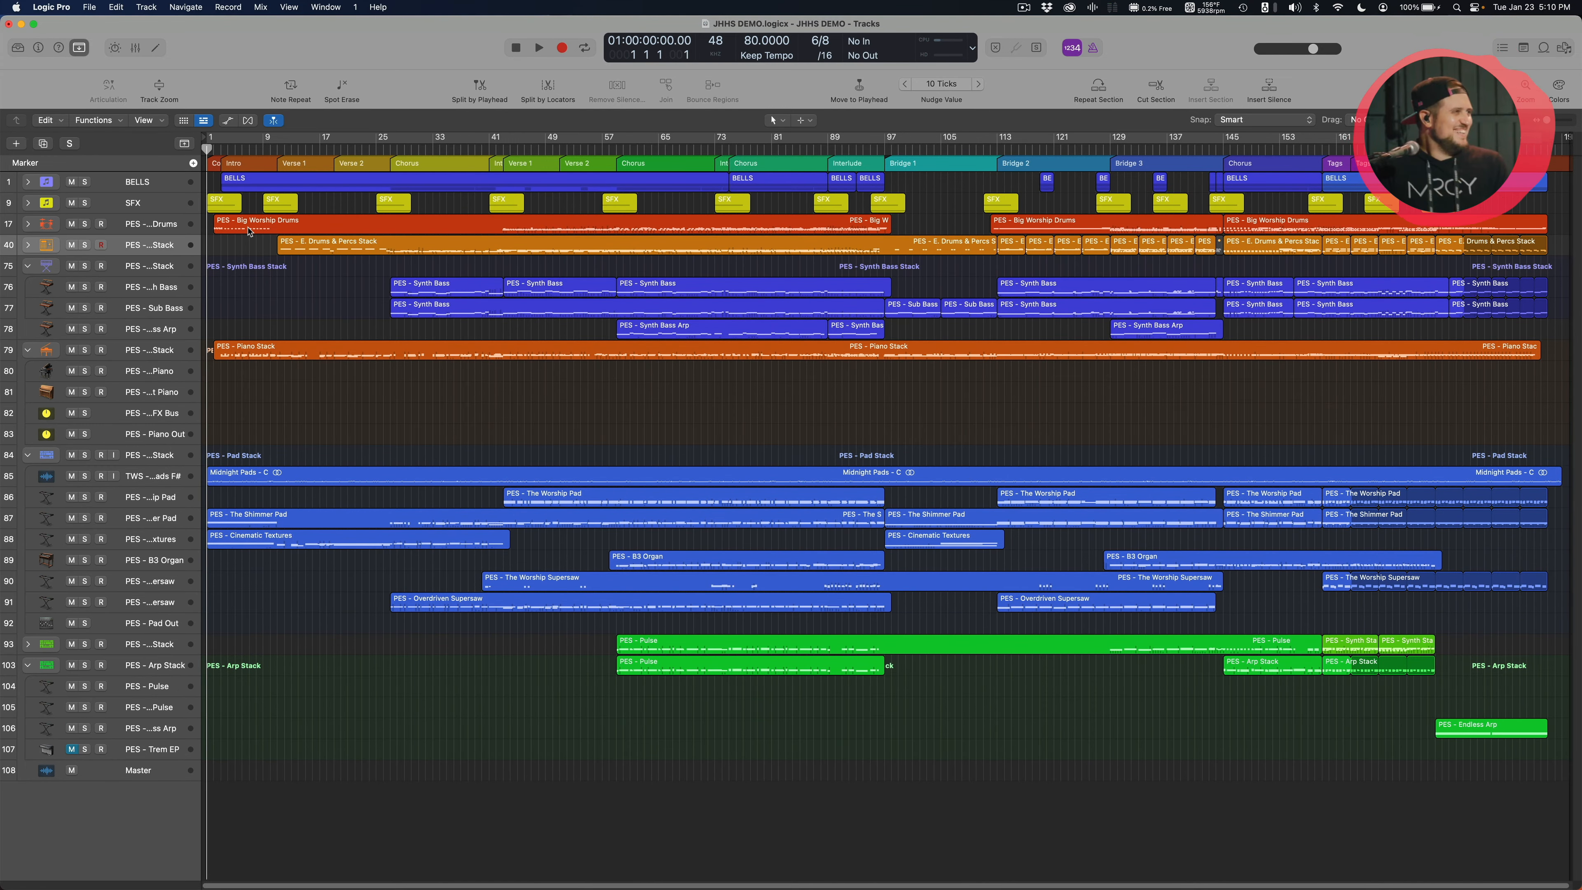
pyautogui.click(154, 224)
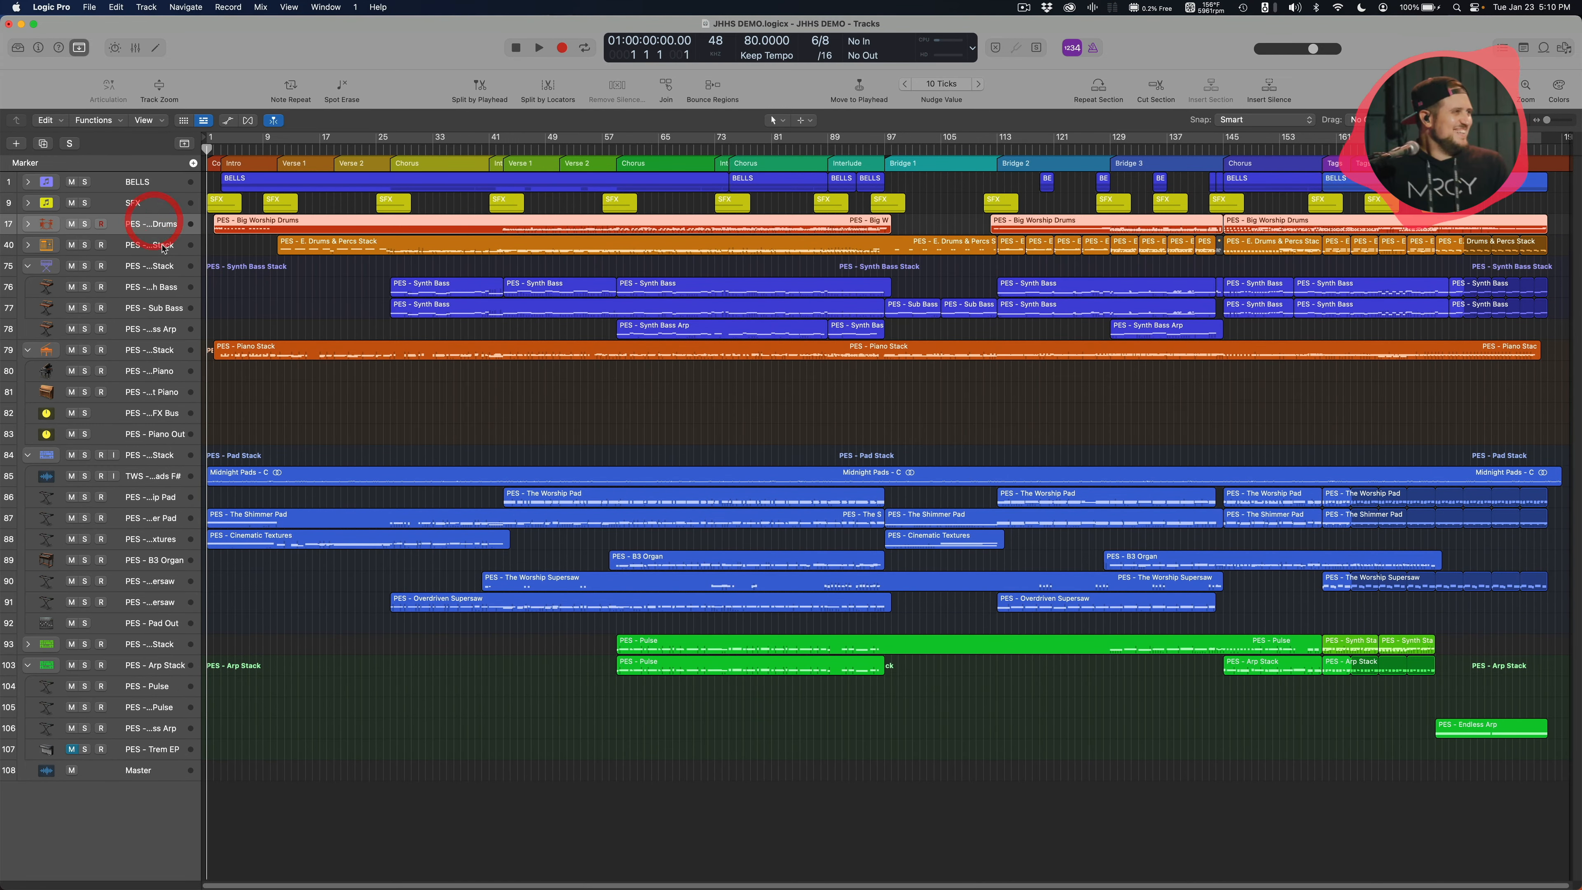
pyautogui.click(163, 246)
pyautogui.click(163, 246)
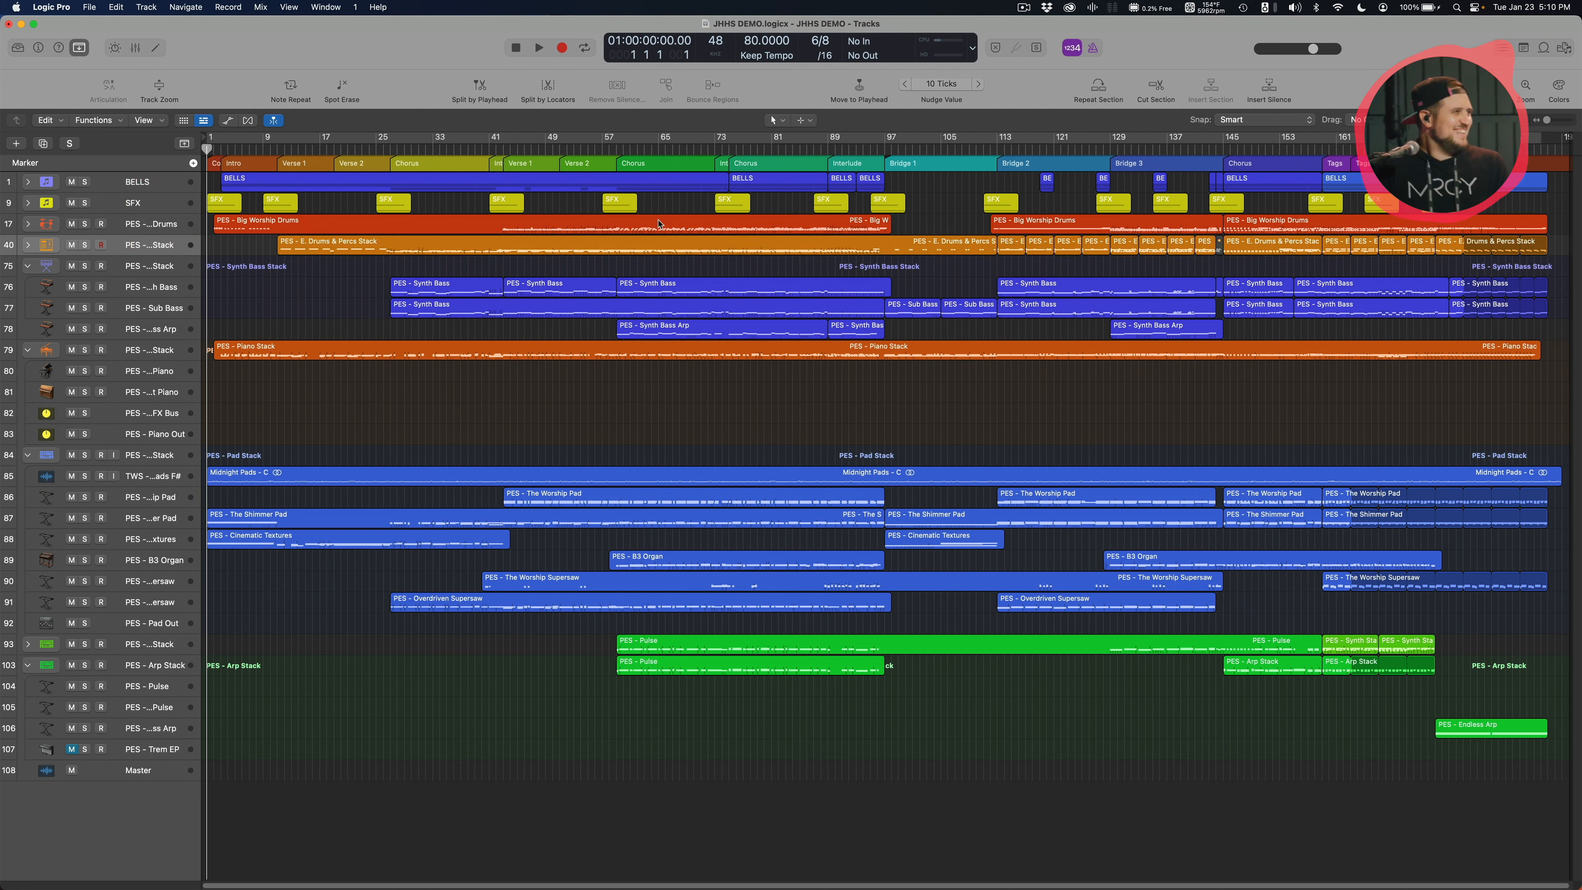
# Audition the song from just before the second Verse 1 and from the Chorus at bar 59, then stop playback
pyautogui.moveTo(389, 150); pyautogui.dragTo(489, 146)
pyautogui.press('space')
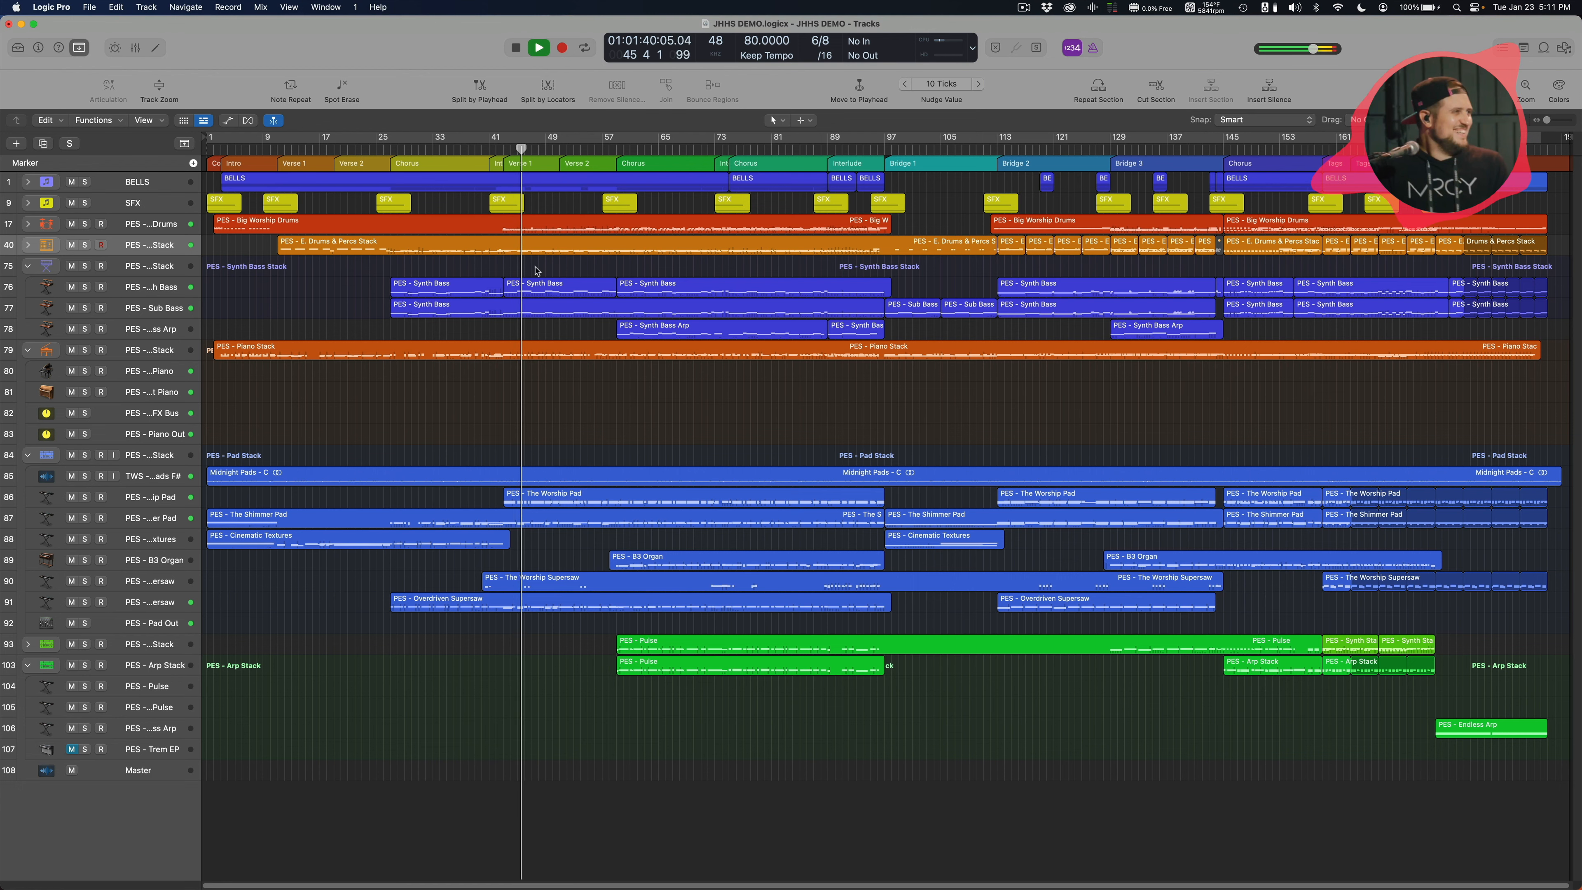
pyautogui.hscroll(1, 586, 381)
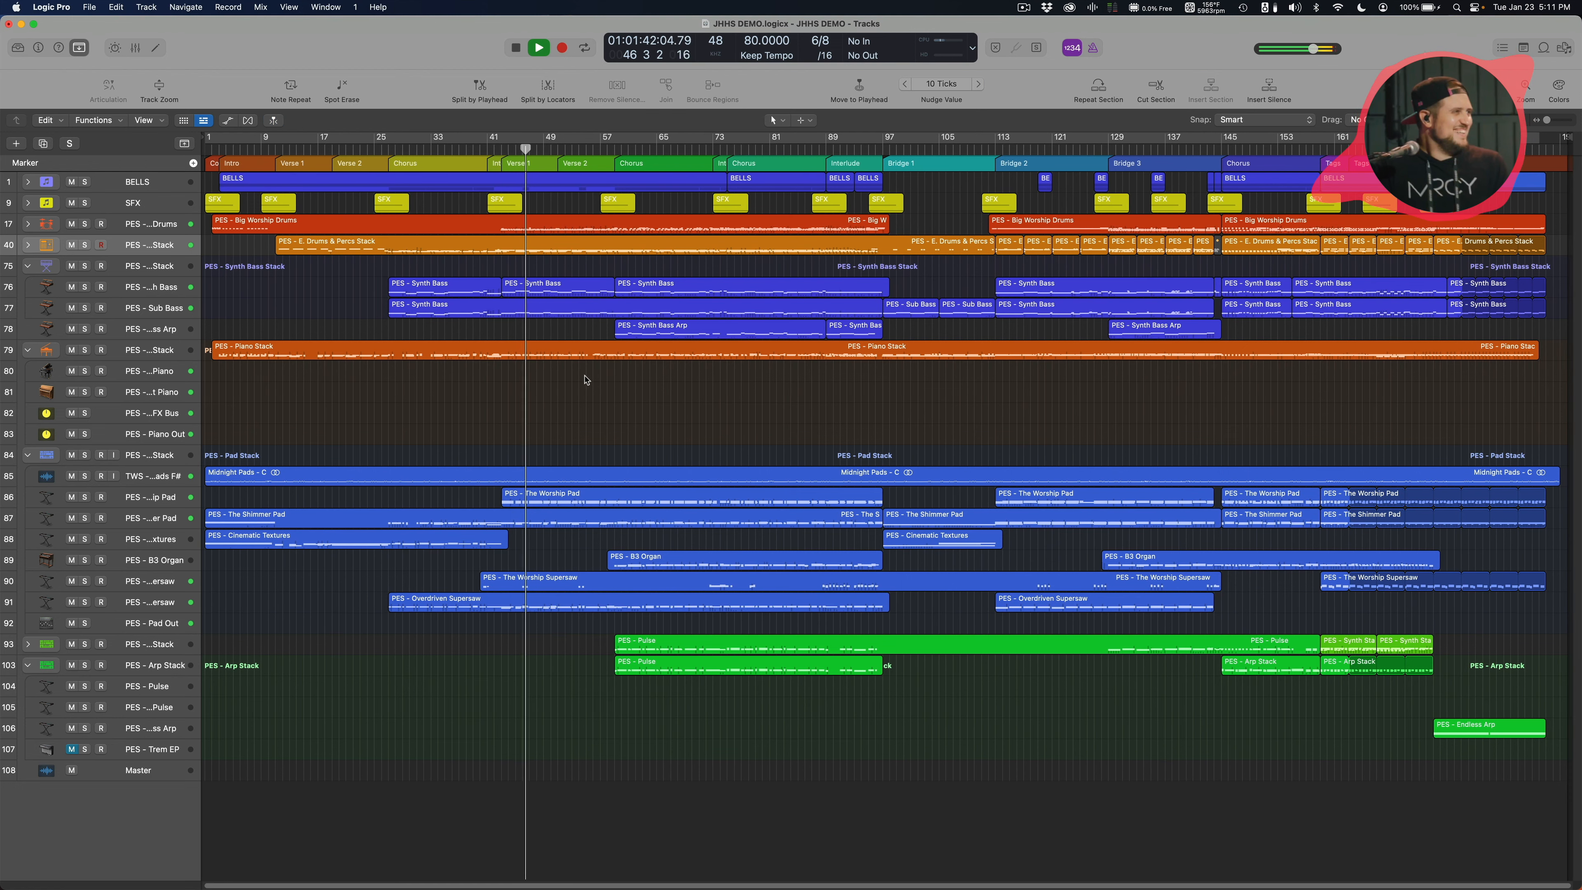
pyautogui.click(617, 149)
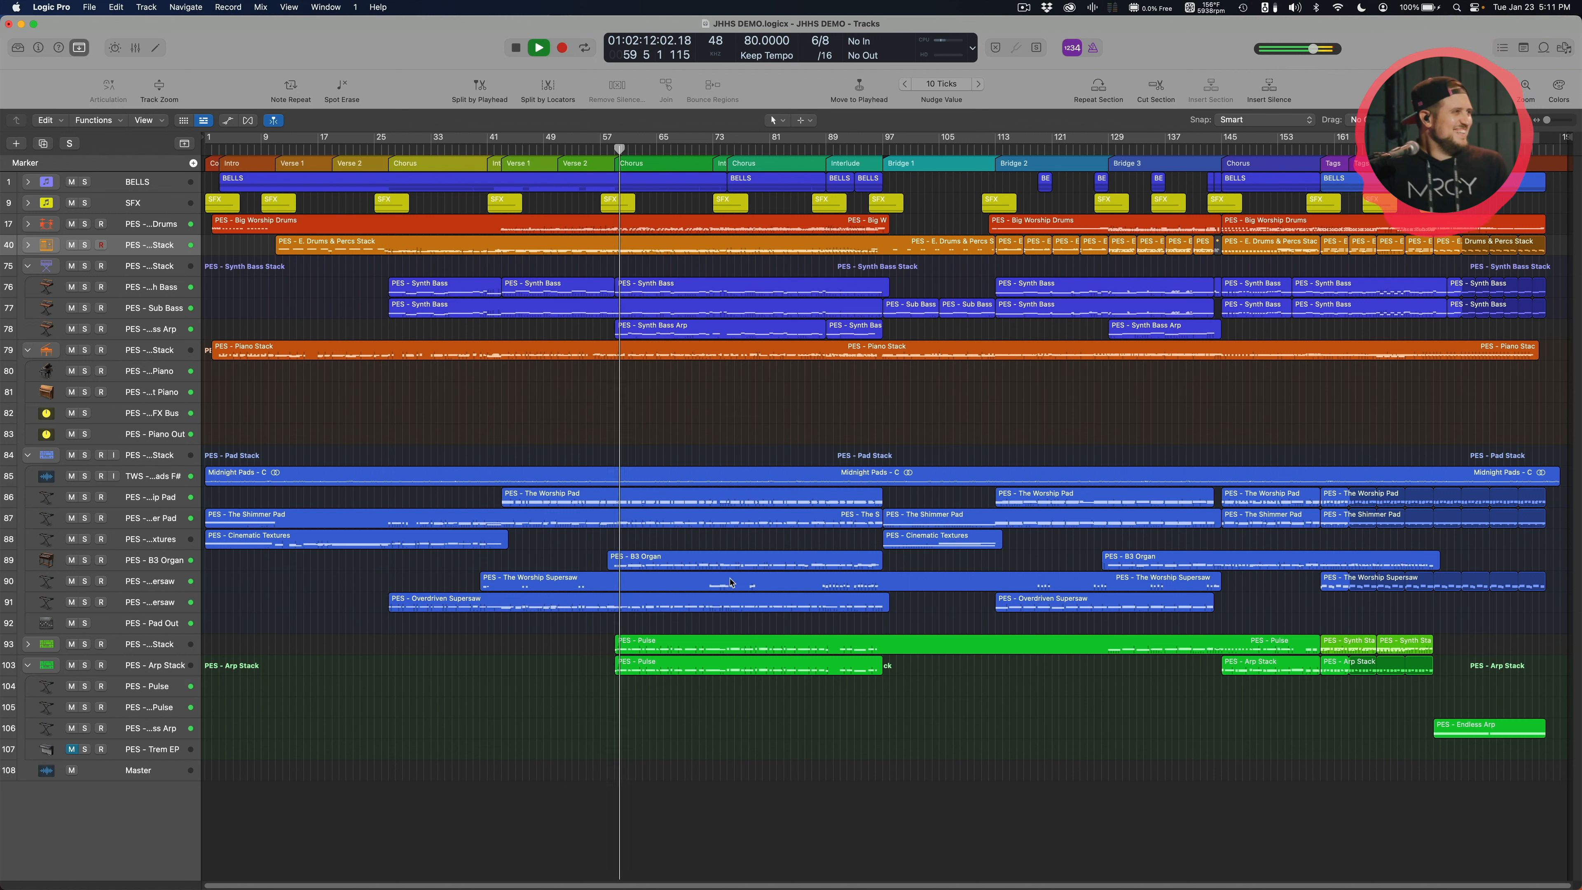
pyautogui.click(725, 410)
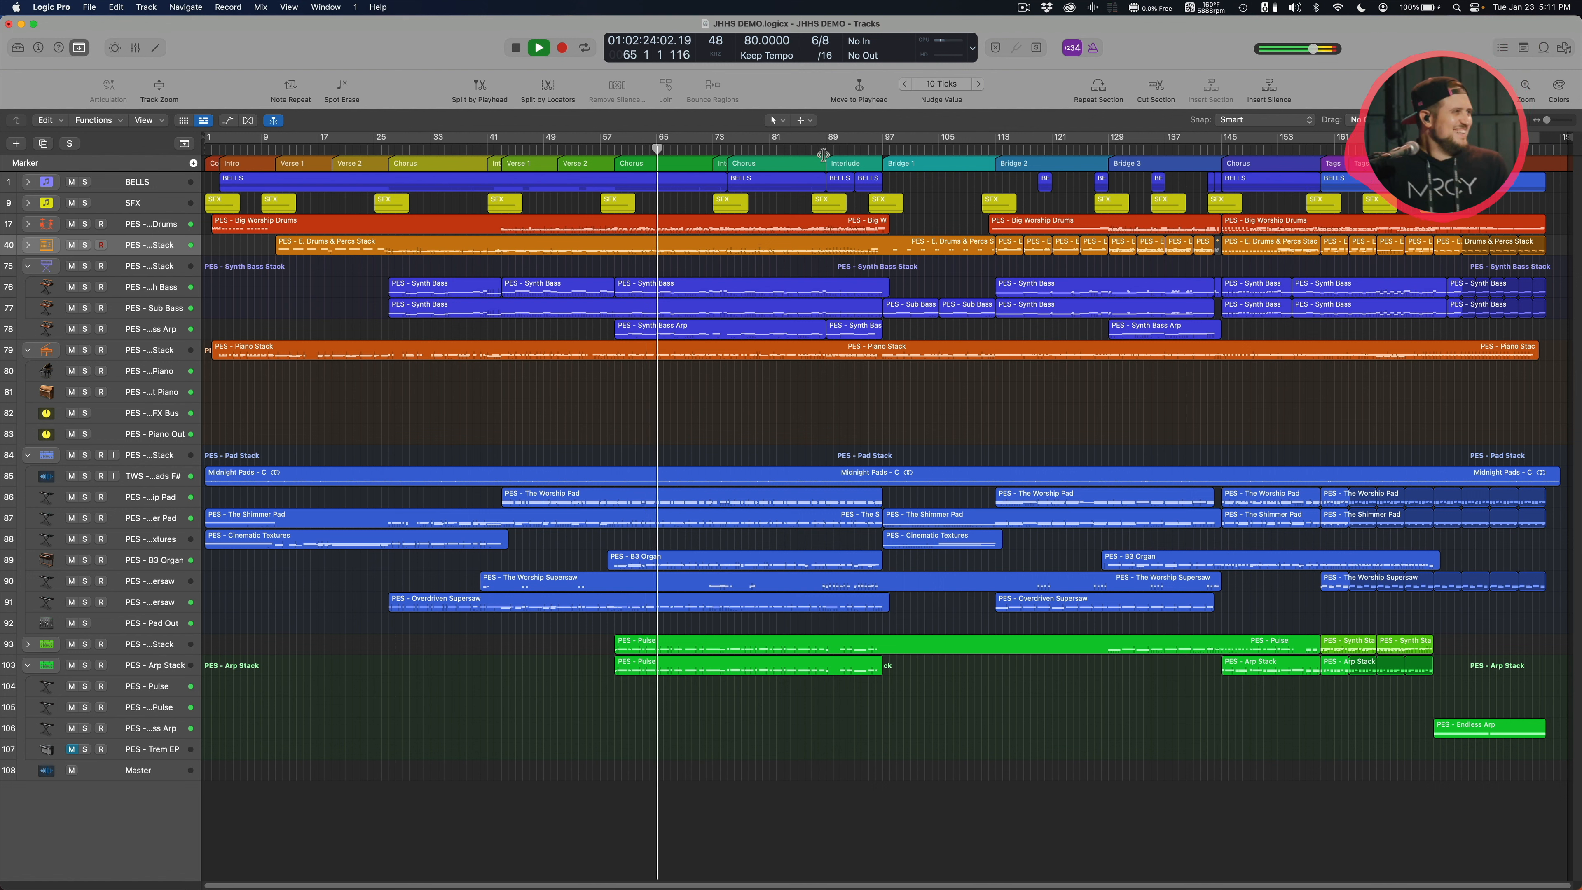
pyautogui.press('space')
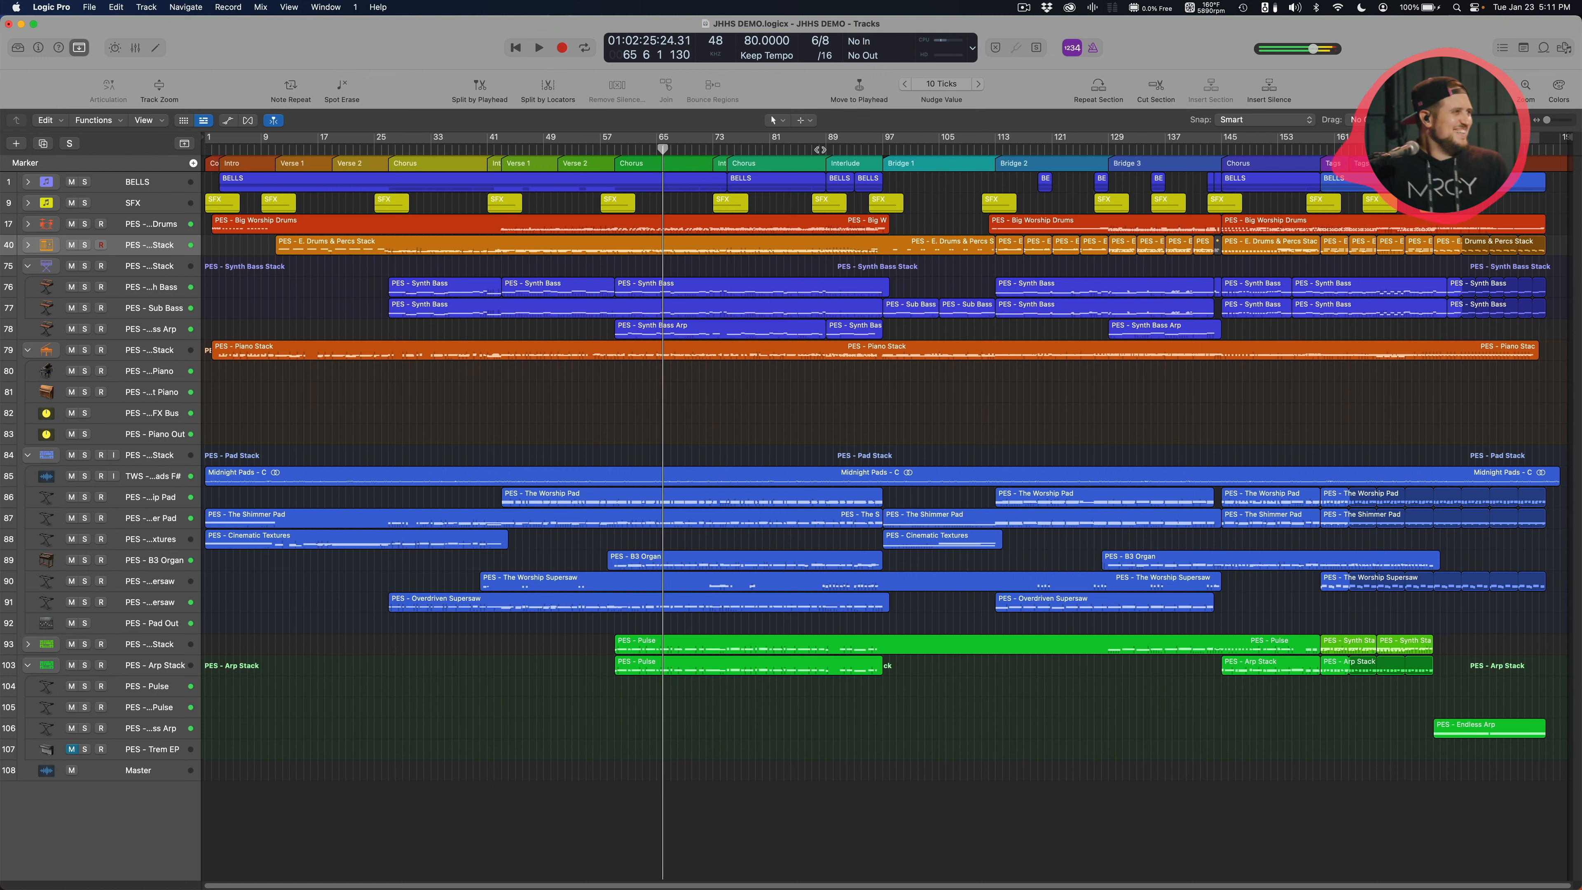
# Audition the song from just before the Interlude into Bridge 1
pyautogui.click(820, 149)
pyautogui.press('space')
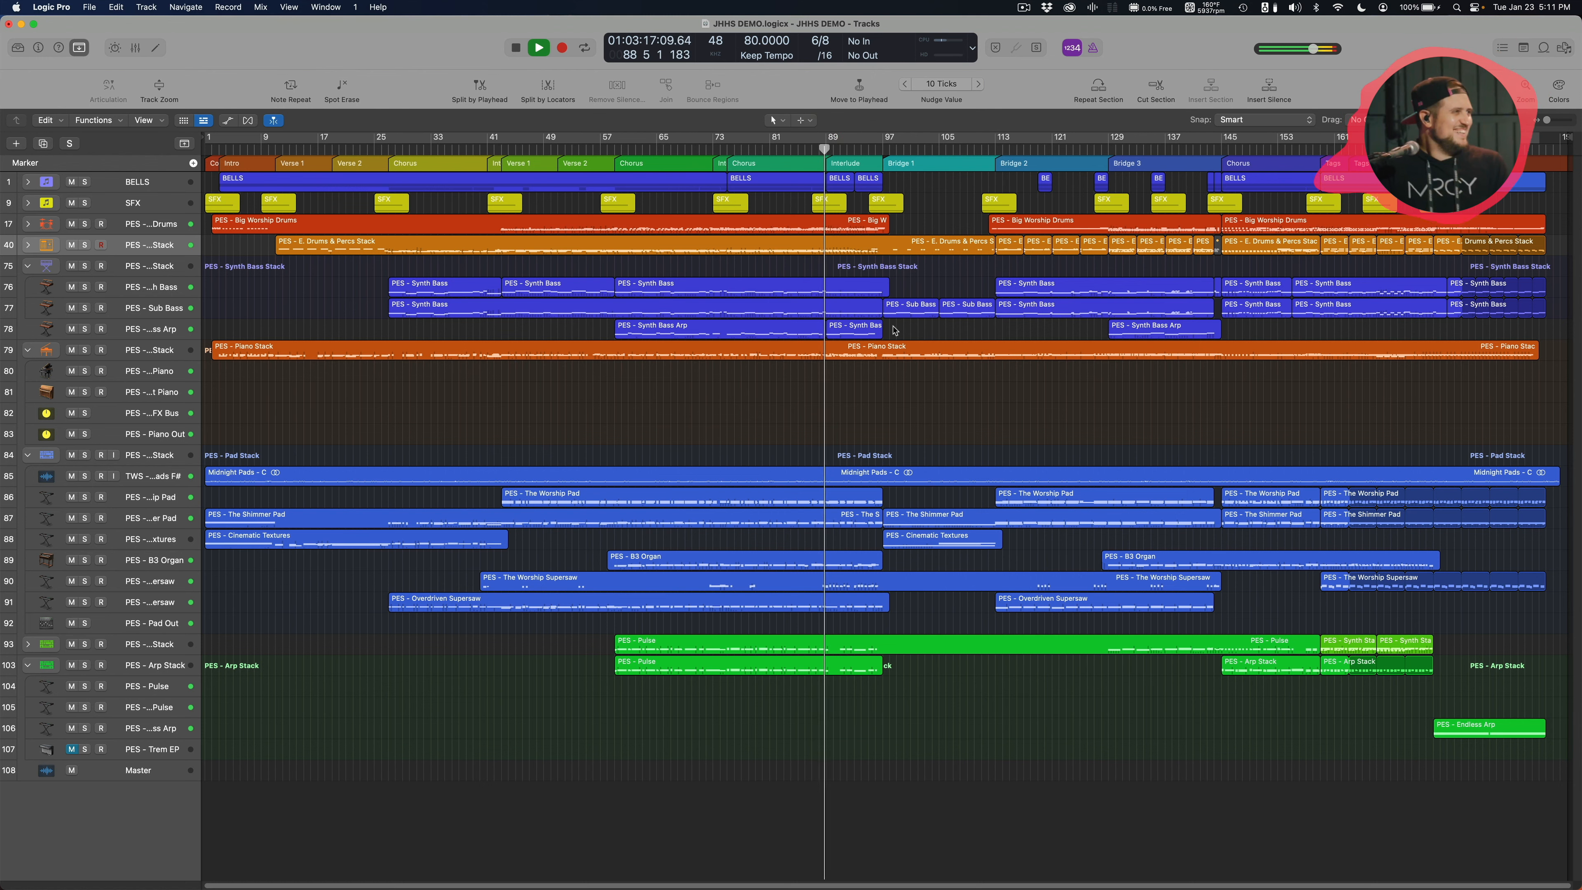
pyautogui.hscroll(10, 840, 349)
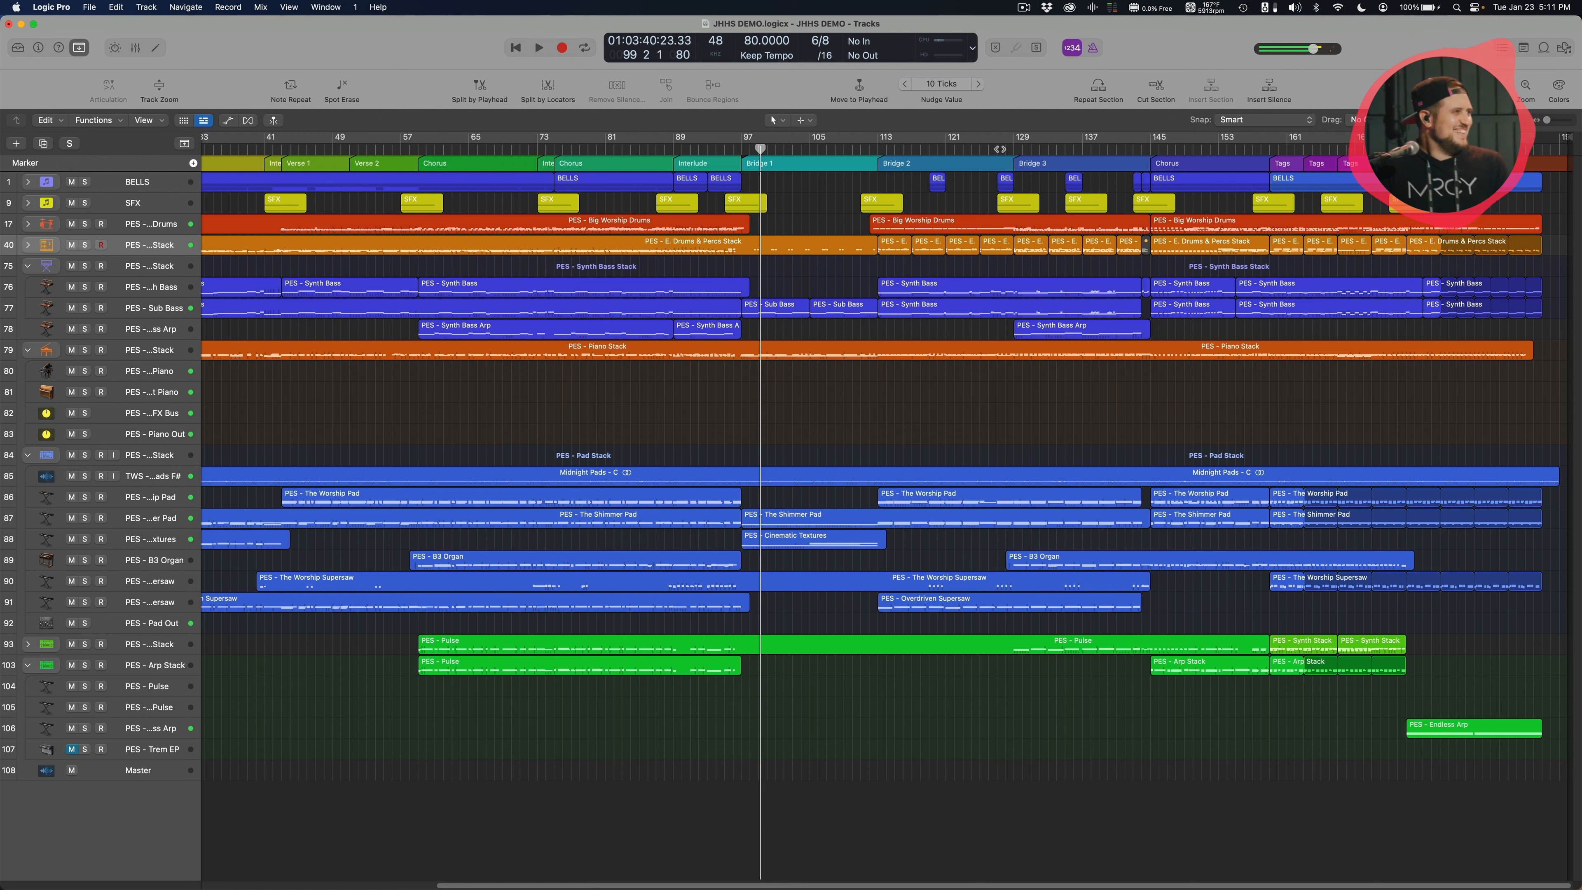
# Play the song from just before Bridge 3 and follow its tracks through that section
pyautogui.doubleClick(999, 149)
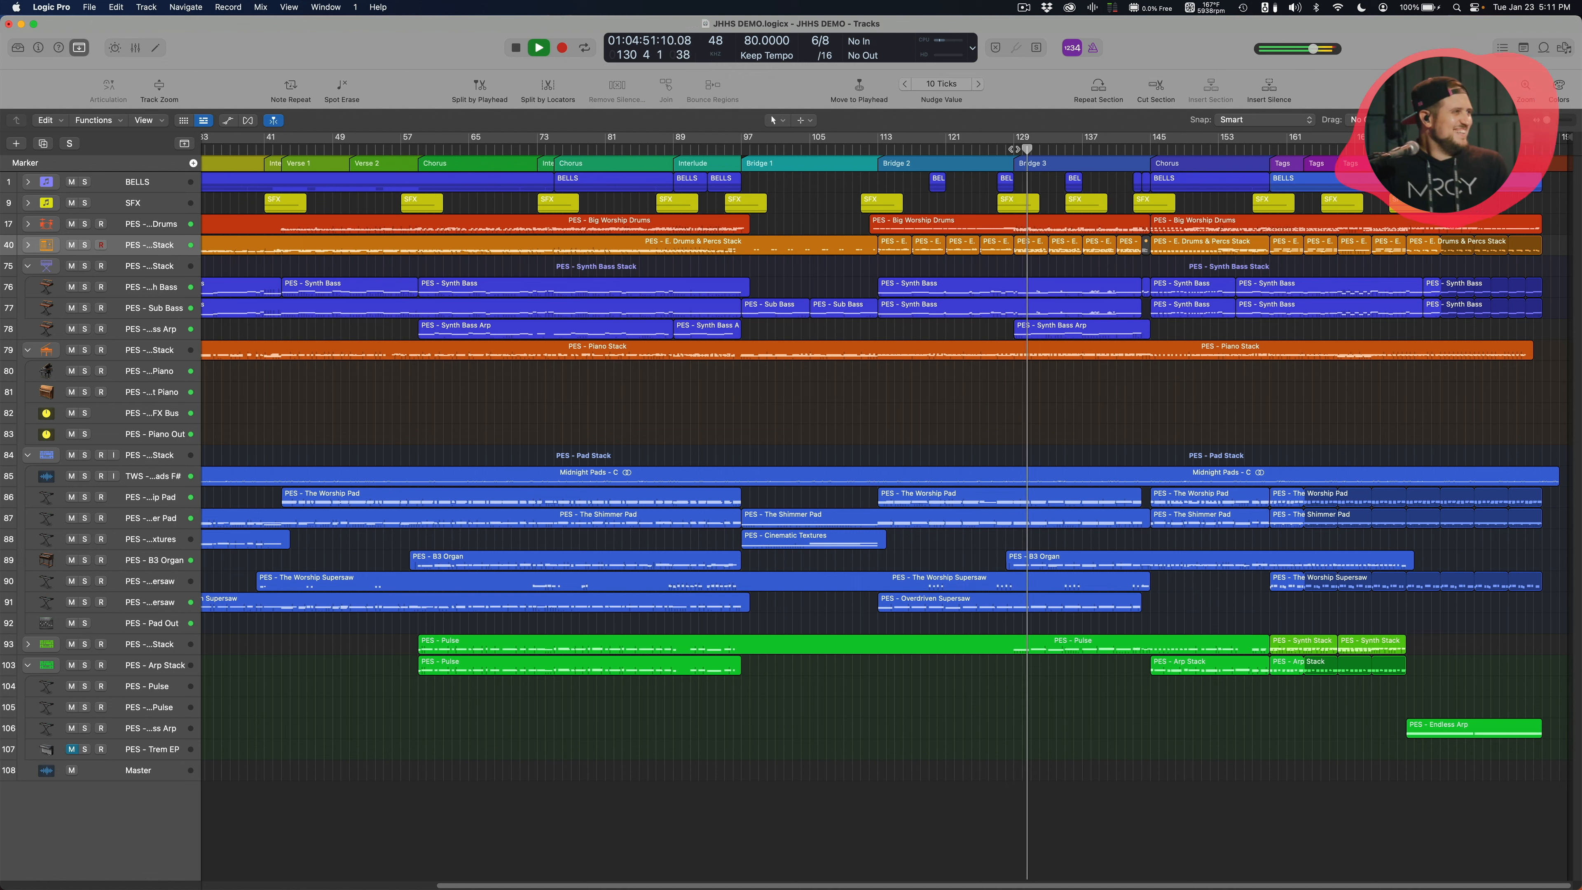
pyautogui.press('super+Right')
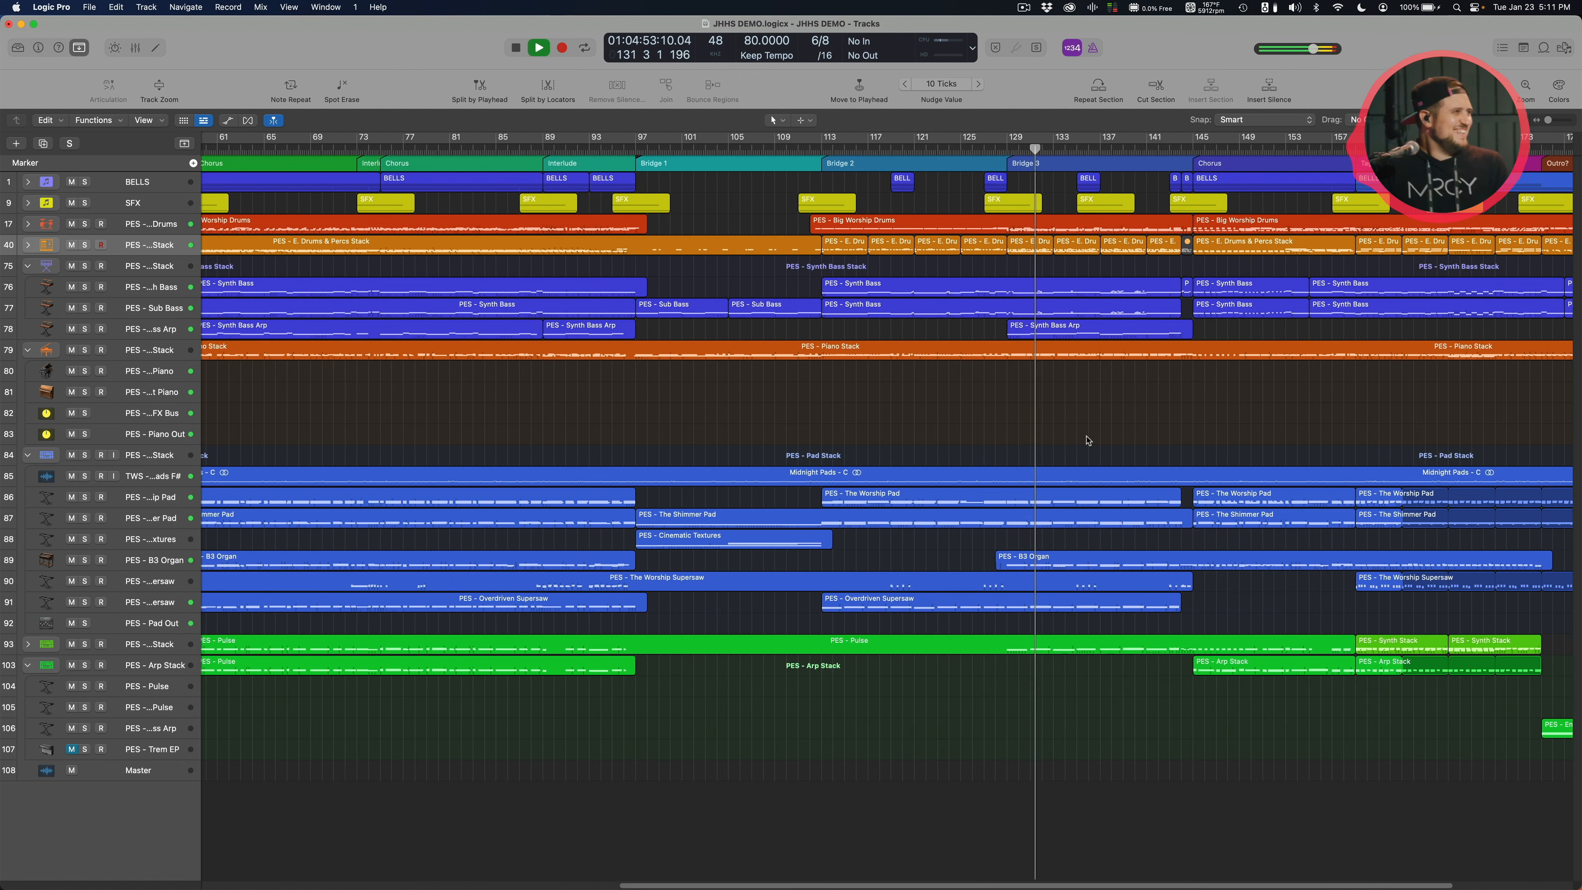
pyautogui.hscroll(6, 1088, 440)
pyautogui.click(1002, 411)
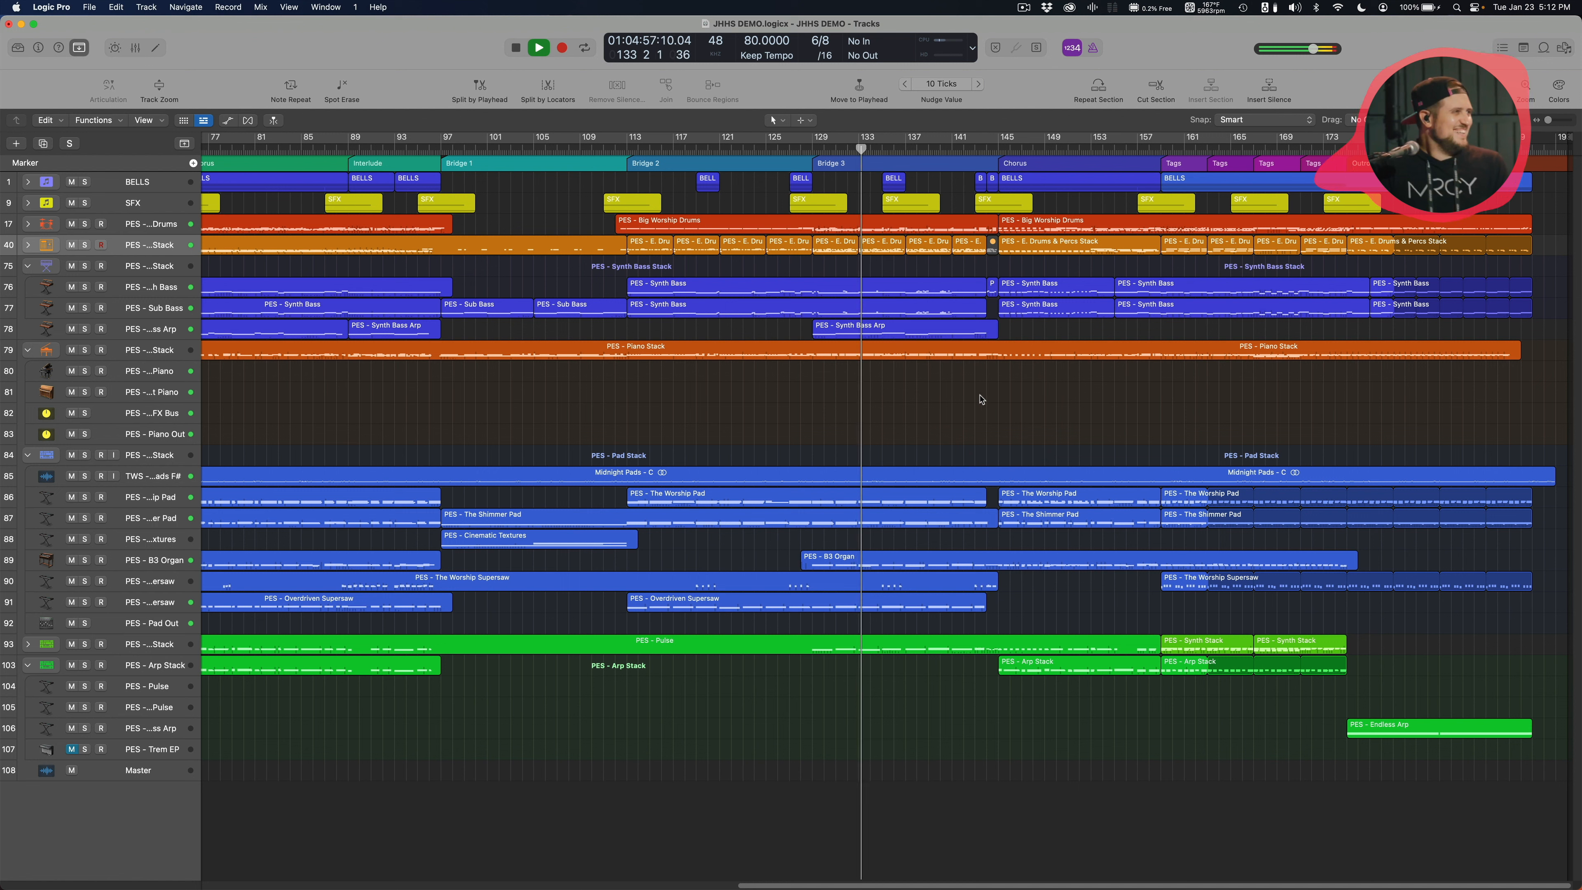
# Audition the Chorus at bar 145 and the lead-in to the Tags, then stop playback and view the whole arrangement
pyautogui.click(999, 149)
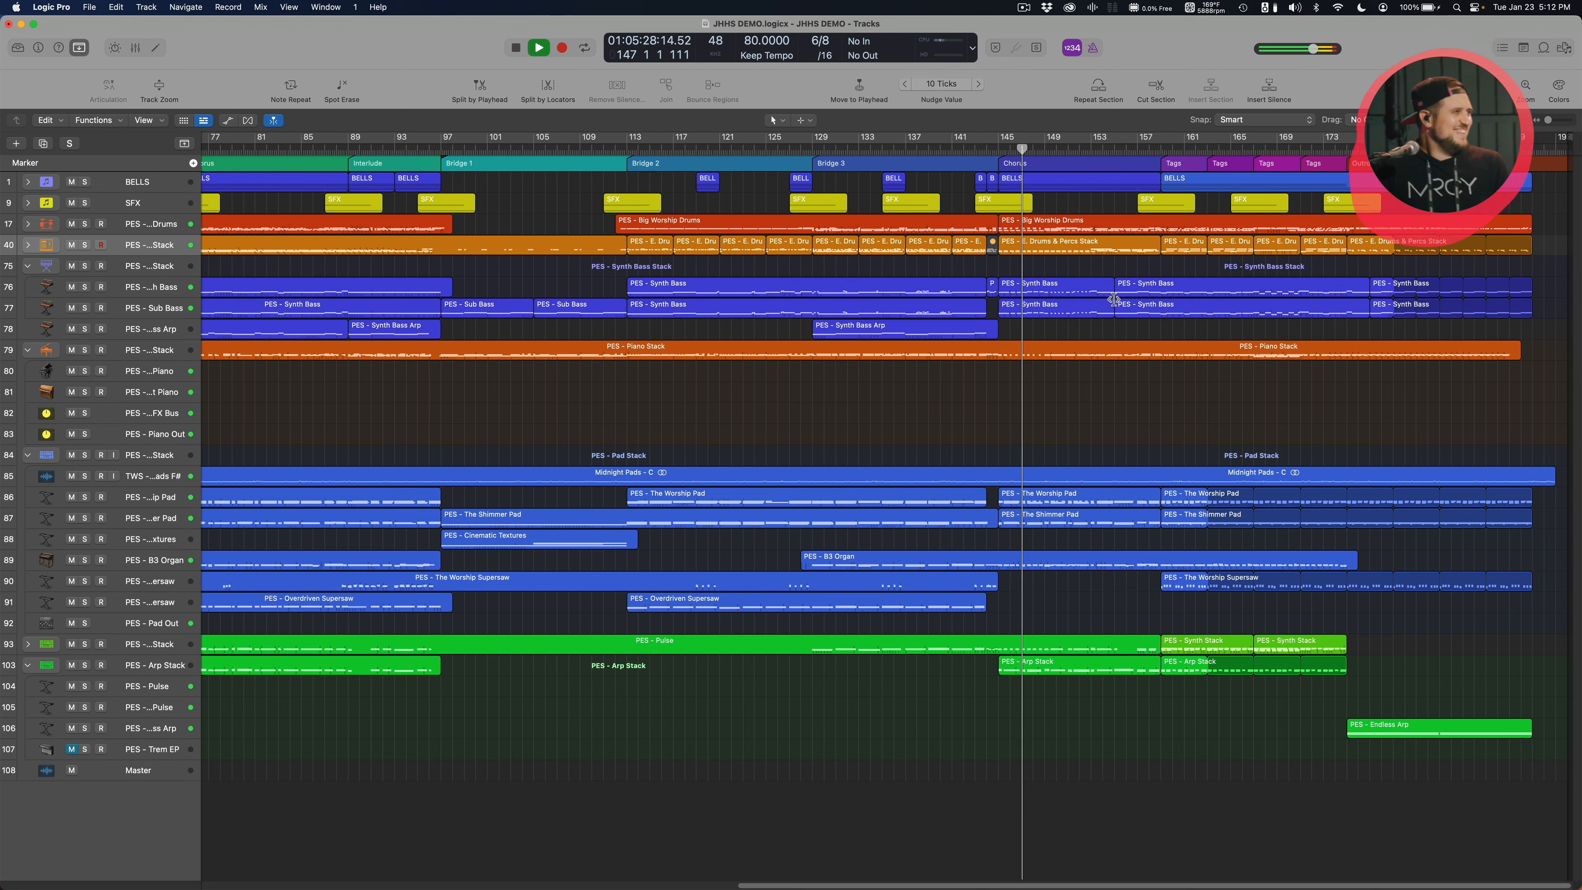
pyautogui.click(1139, 150)
pyautogui.scroll(3, 1183, 397)
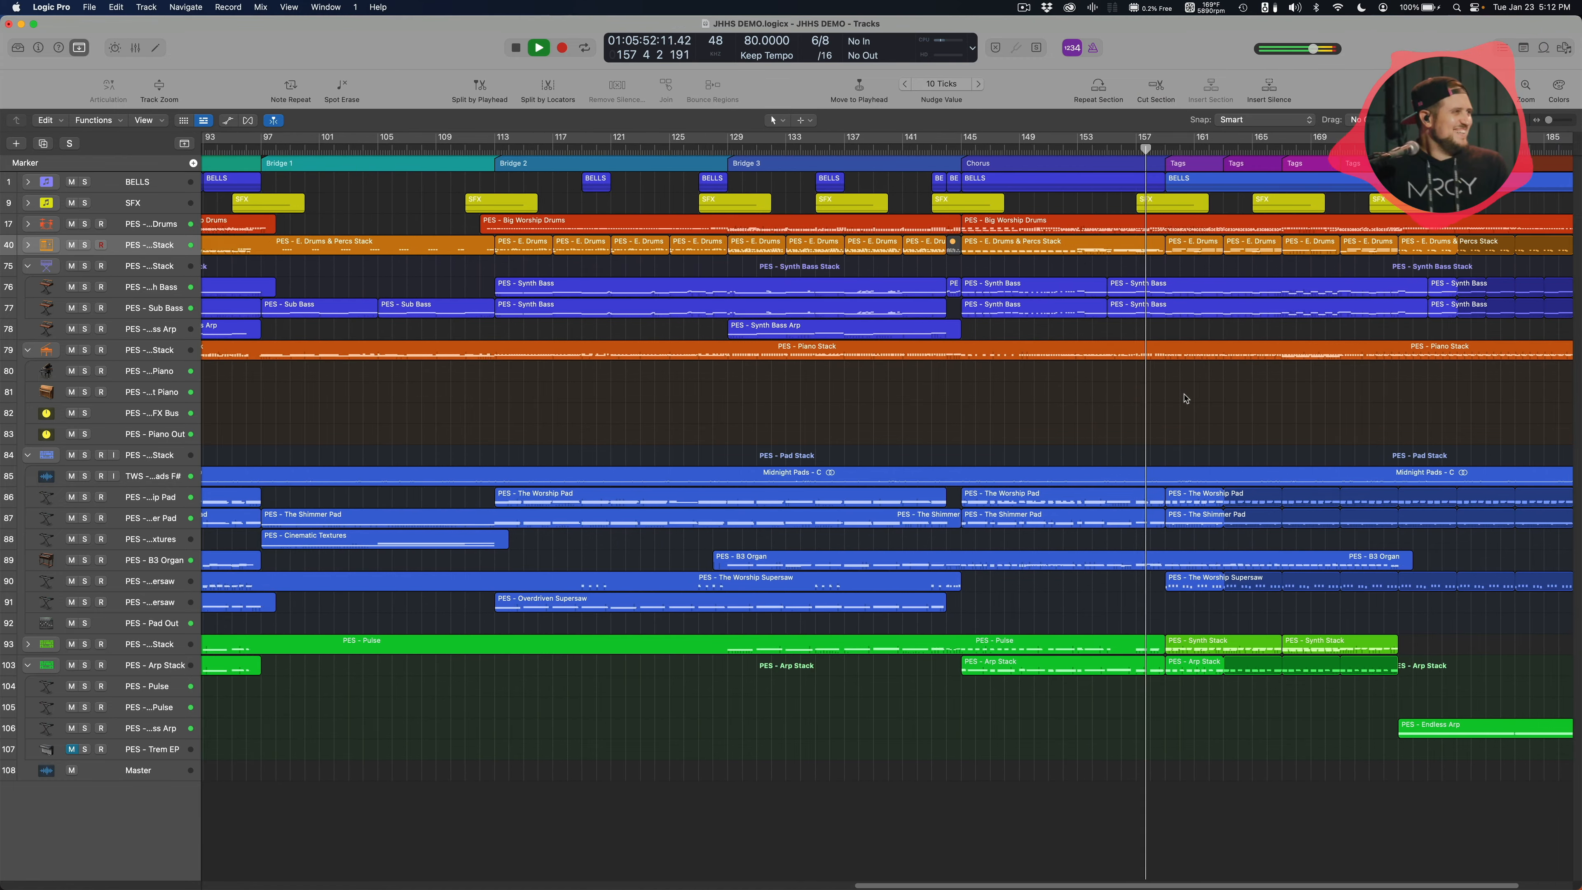
pyautogui.hscroll(3, 1186, 399)
pyautogui.scroll(2, 1185, 399)
pyautogui.hscroll(3, 1185, 399)
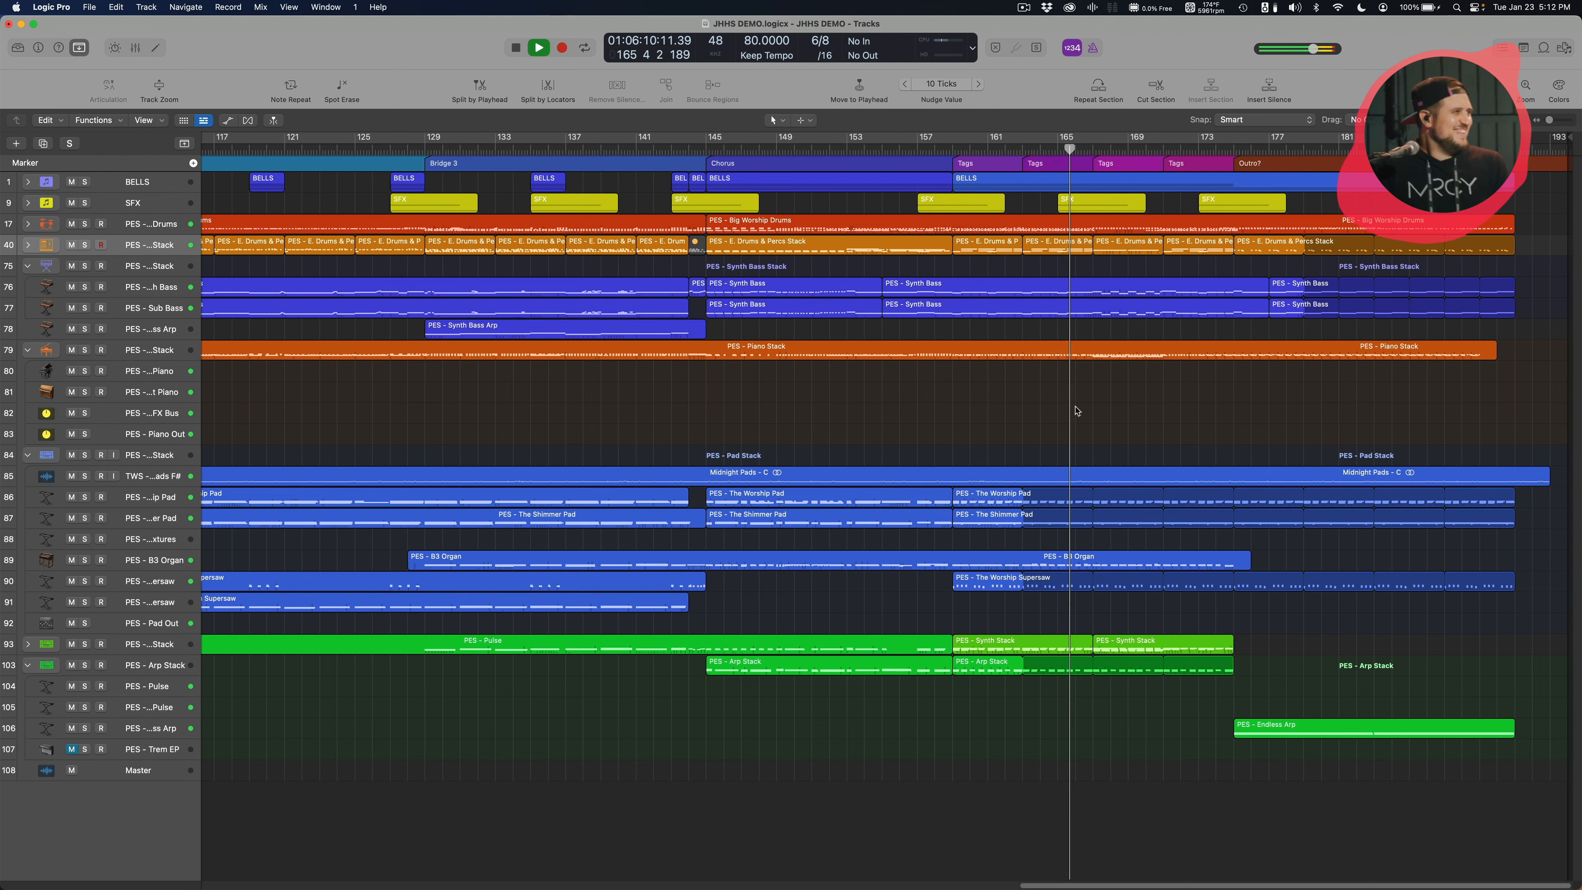
pyautogui.scroll(-5, 1078, 411)
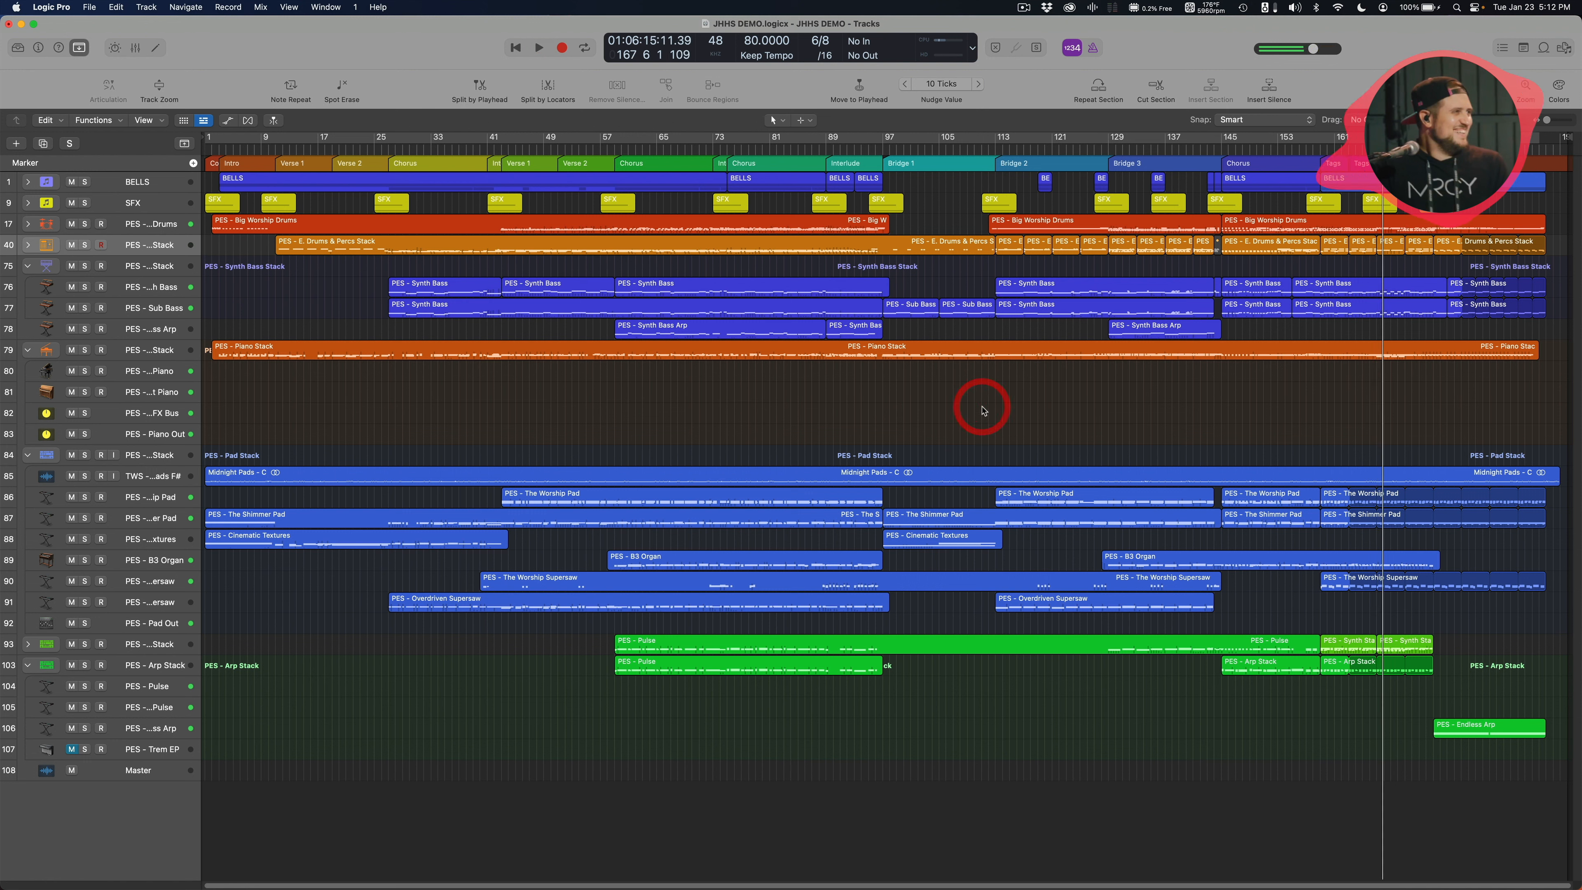
# Close the JHHS DEMO project without saving its changes
pyautogui.click(983, 410)
pyautogui.press('super+w')
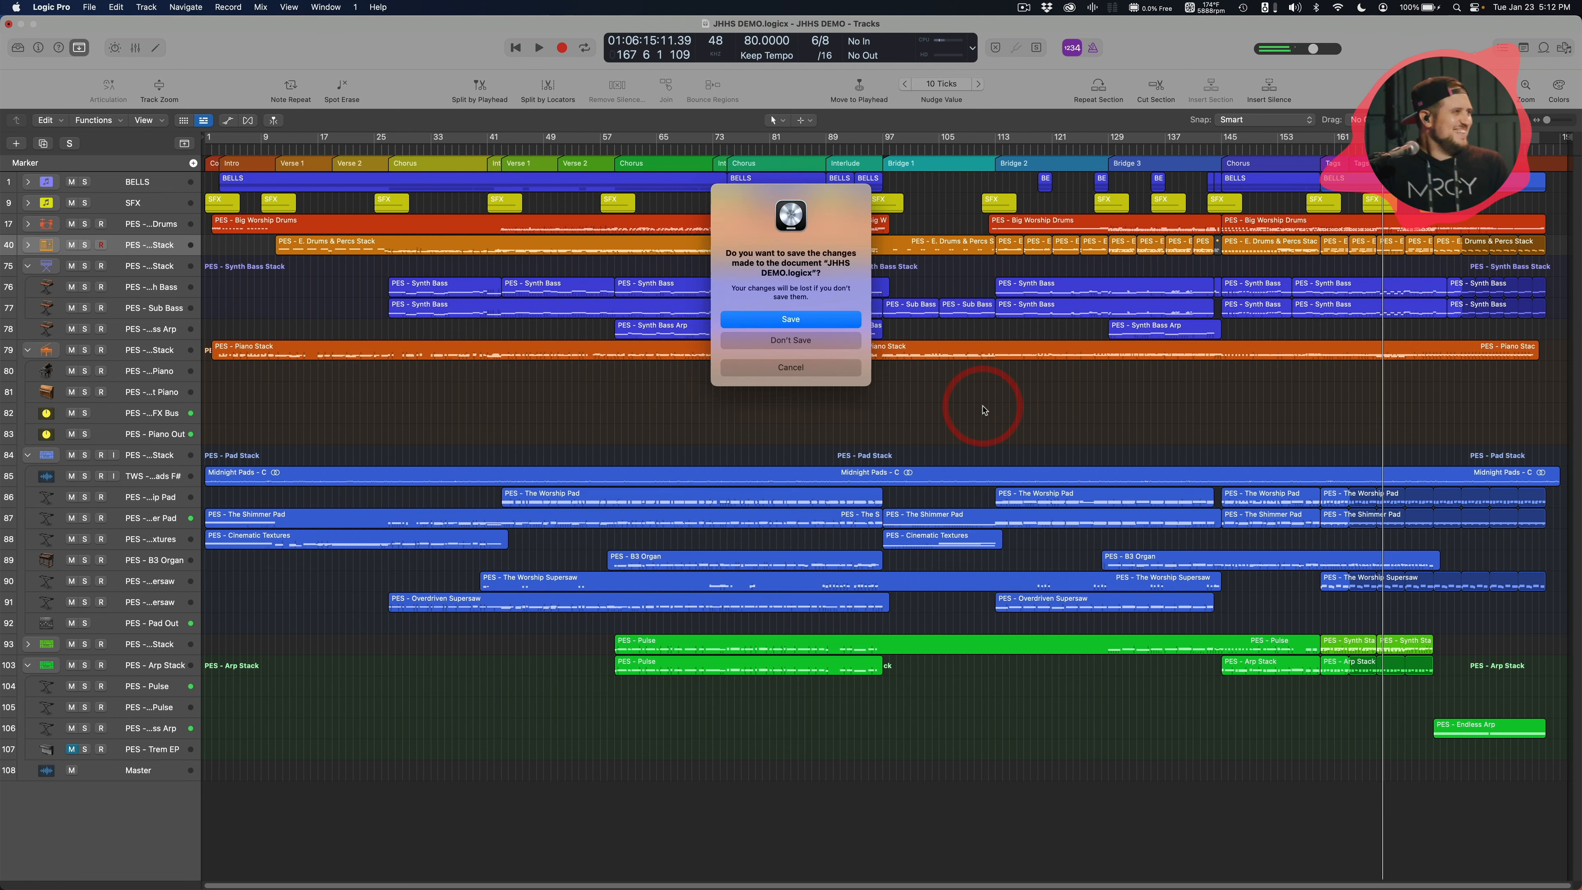
pyautogui.click(802, 341)
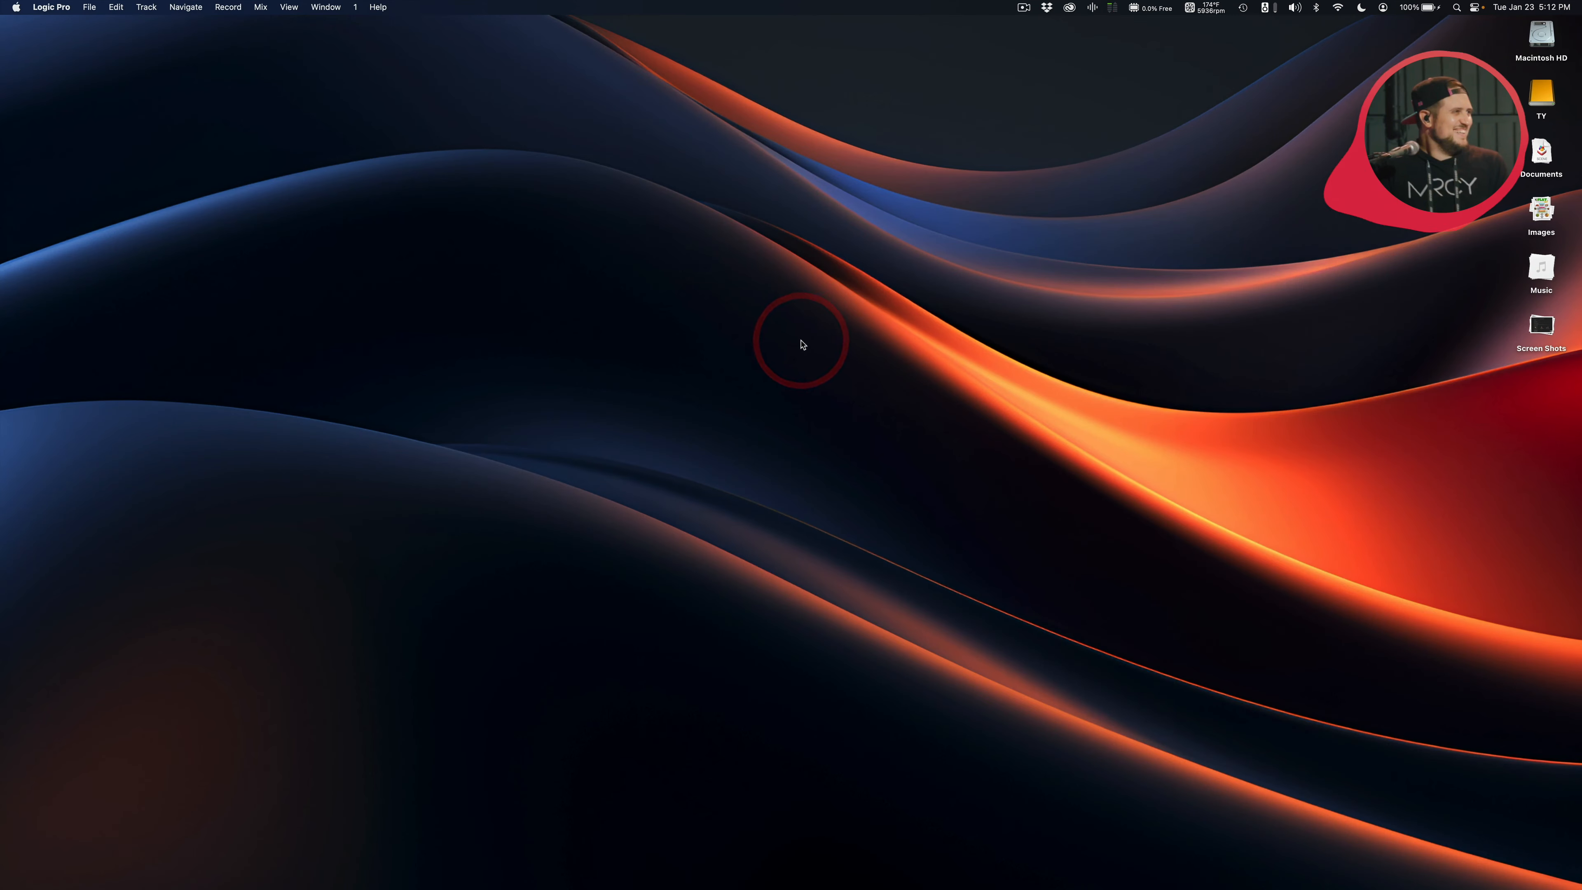
# Switch to Safari and open the home page of the That Worship Sound support knowledge base
pyautogui.click(668, 338)
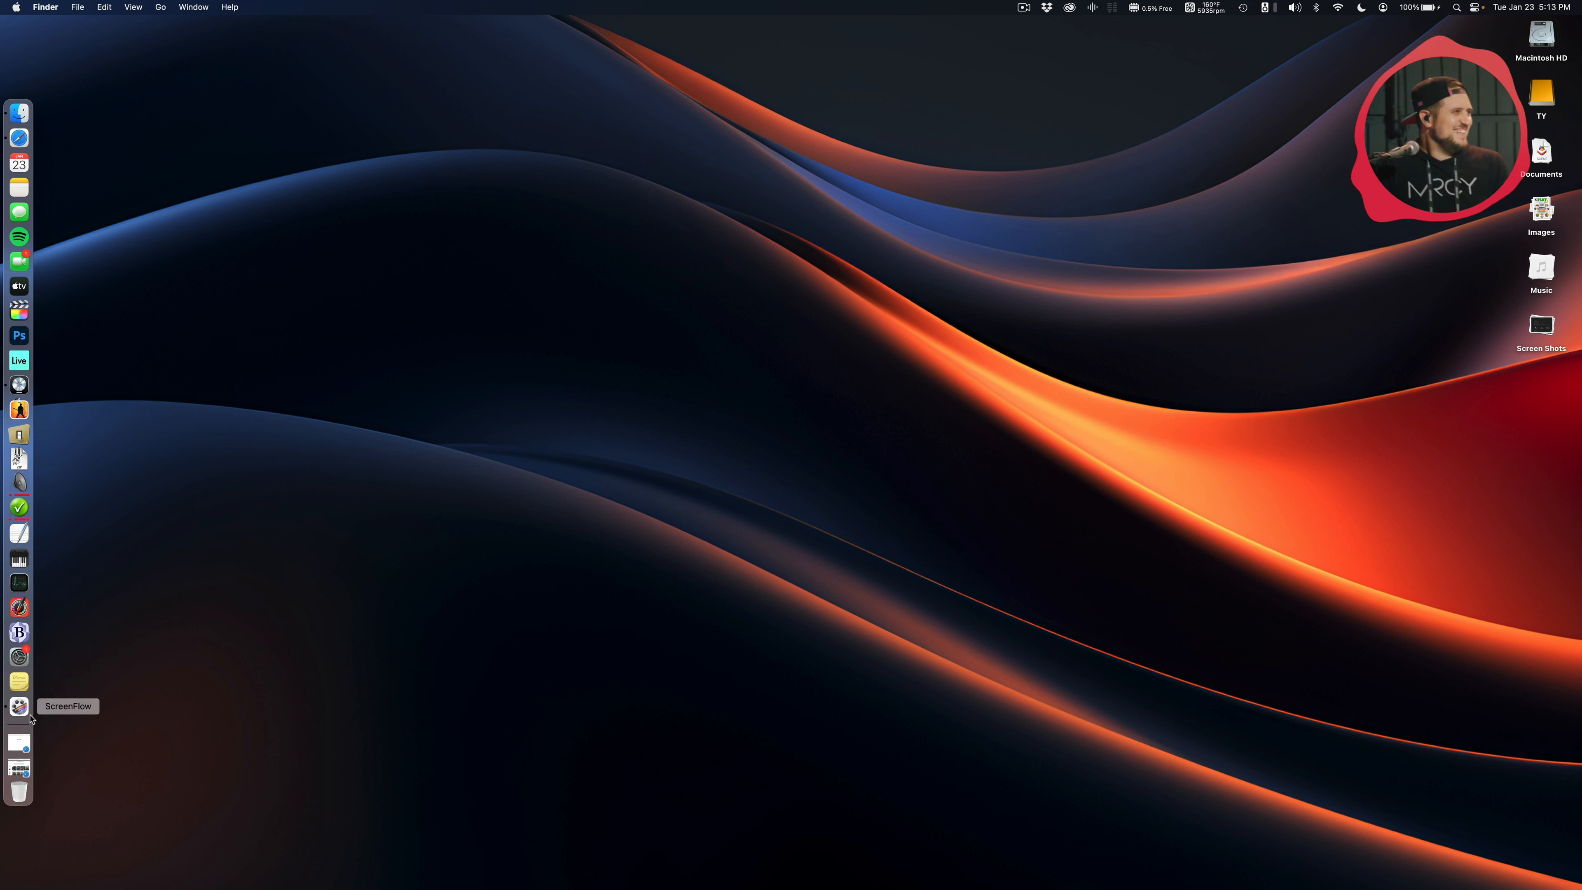
pyautogui.click(18, 768)
pyautogui.click(595, 105)
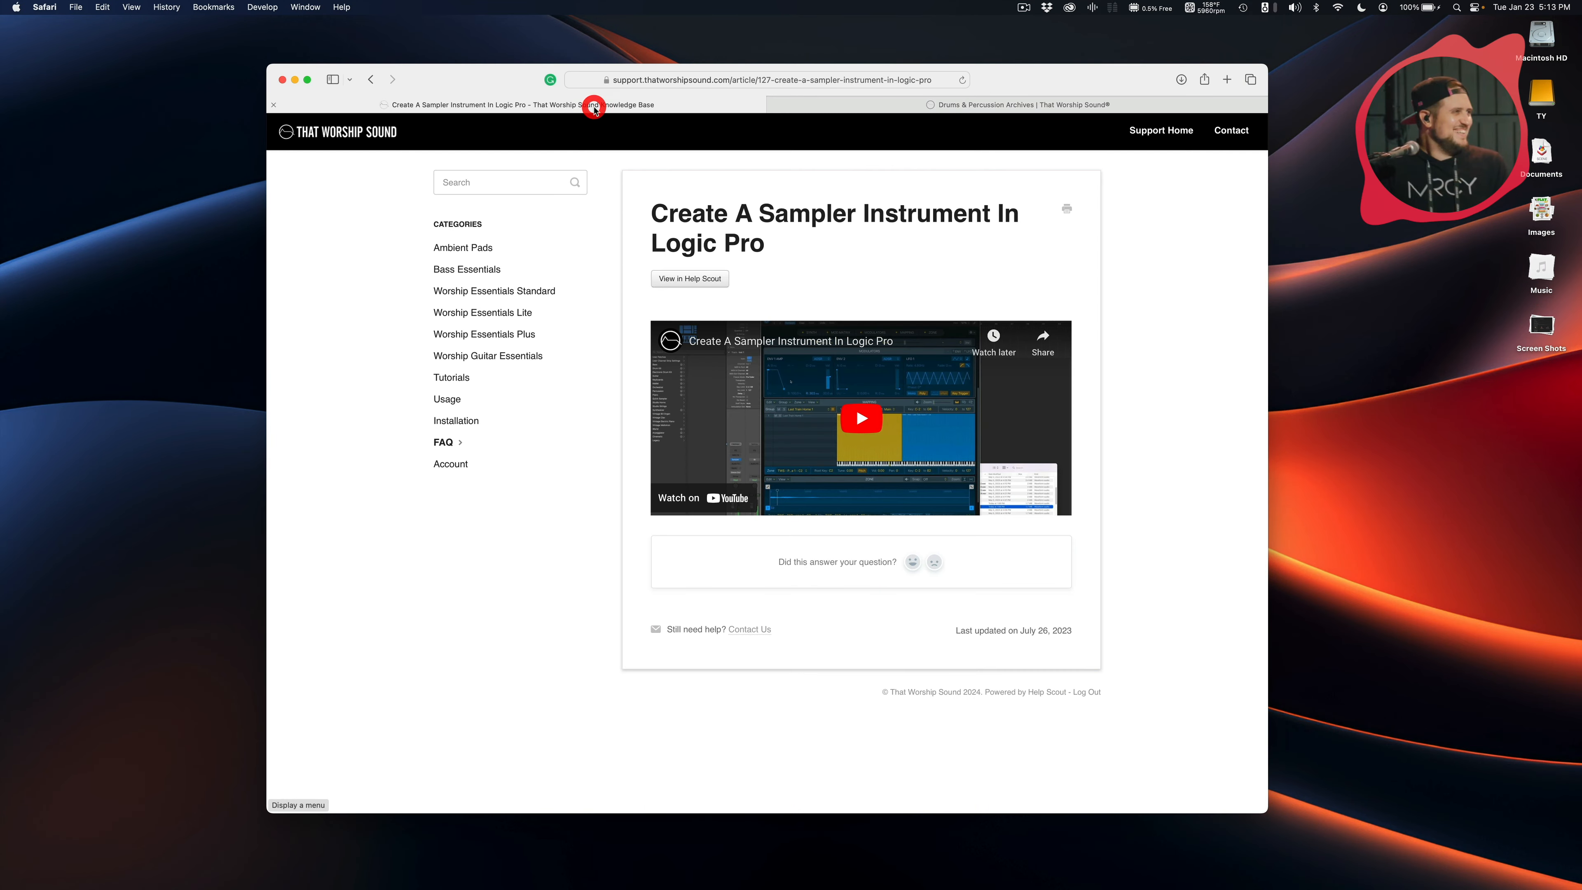
pyautogui.click(379, 132)
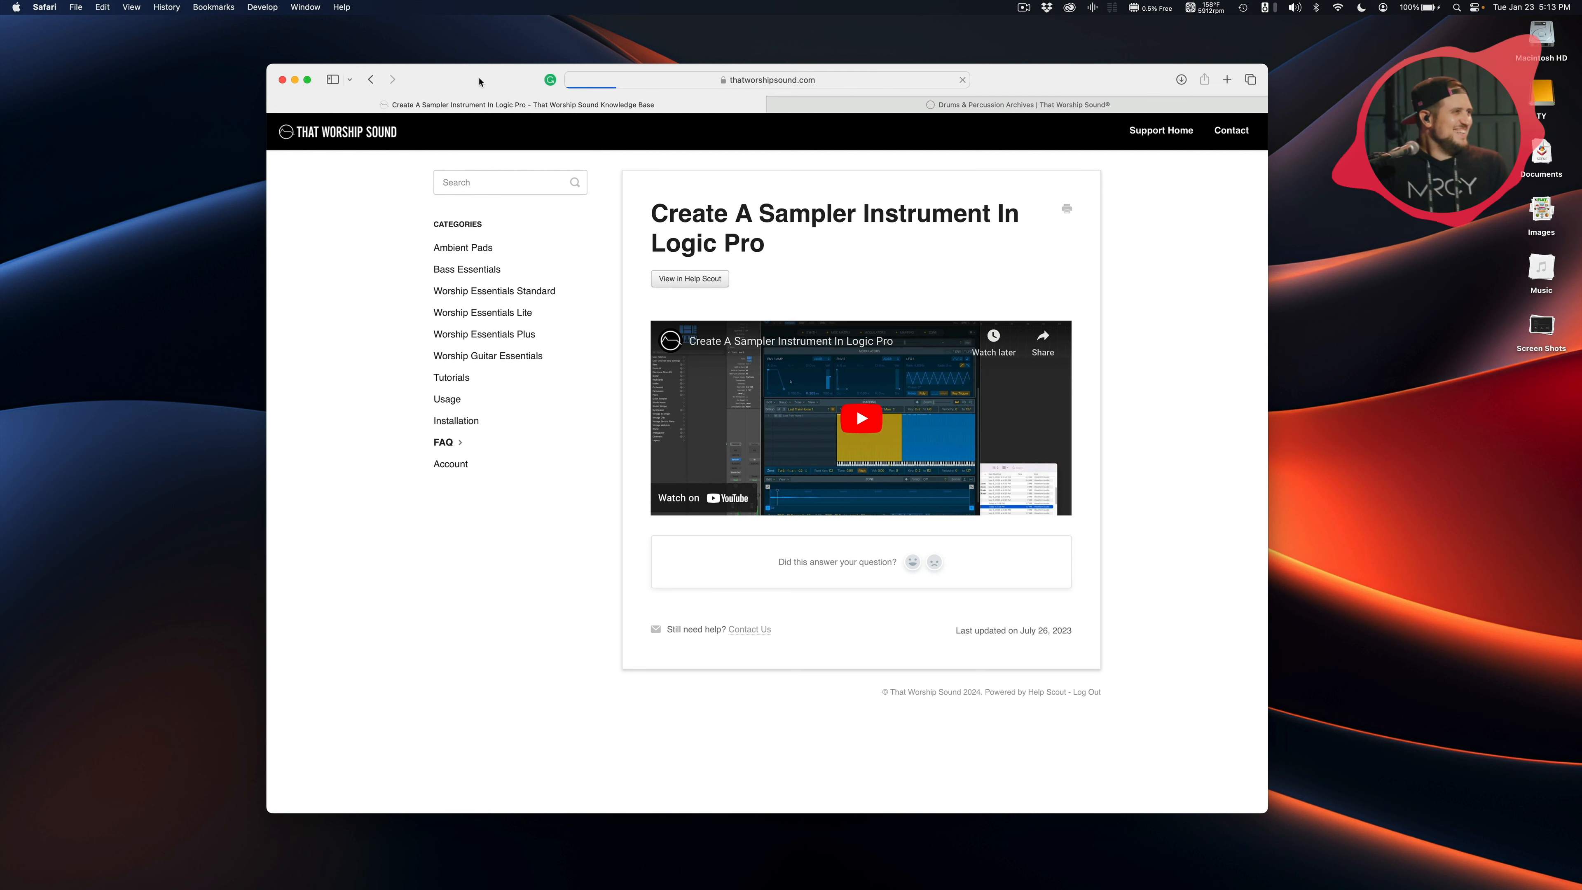
pyautogui.click(1172, 136)
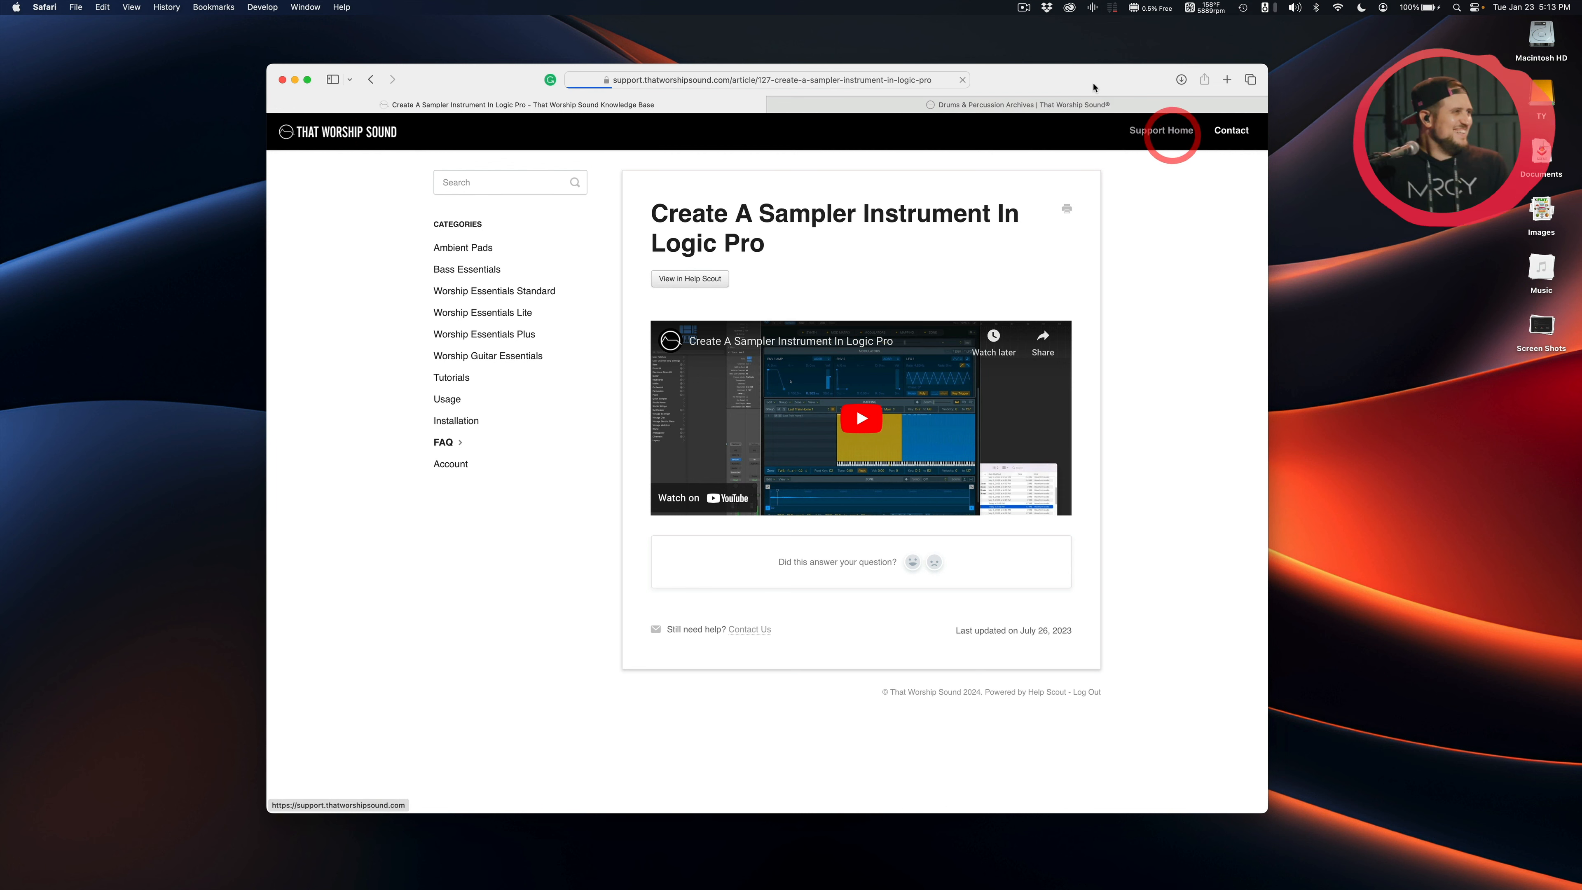
pyautogui.moveTo(1094, 81); pyautogui.dragTo(1102, 68)
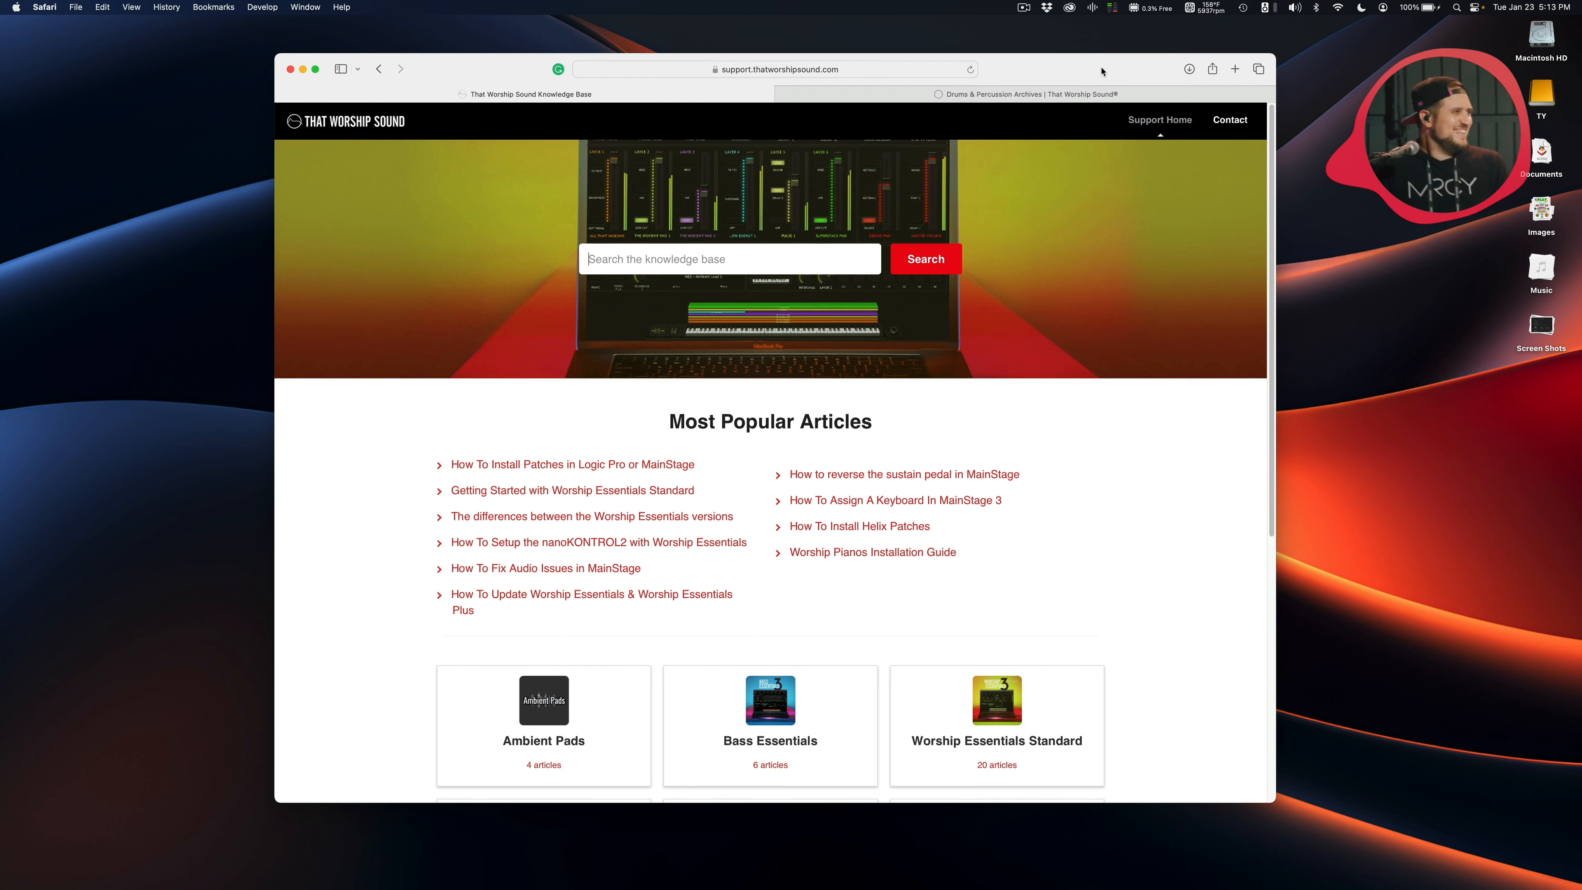
# Open the home page of the That Worship Sound store and browse its product sections
pyautogui.click(1099, 94)
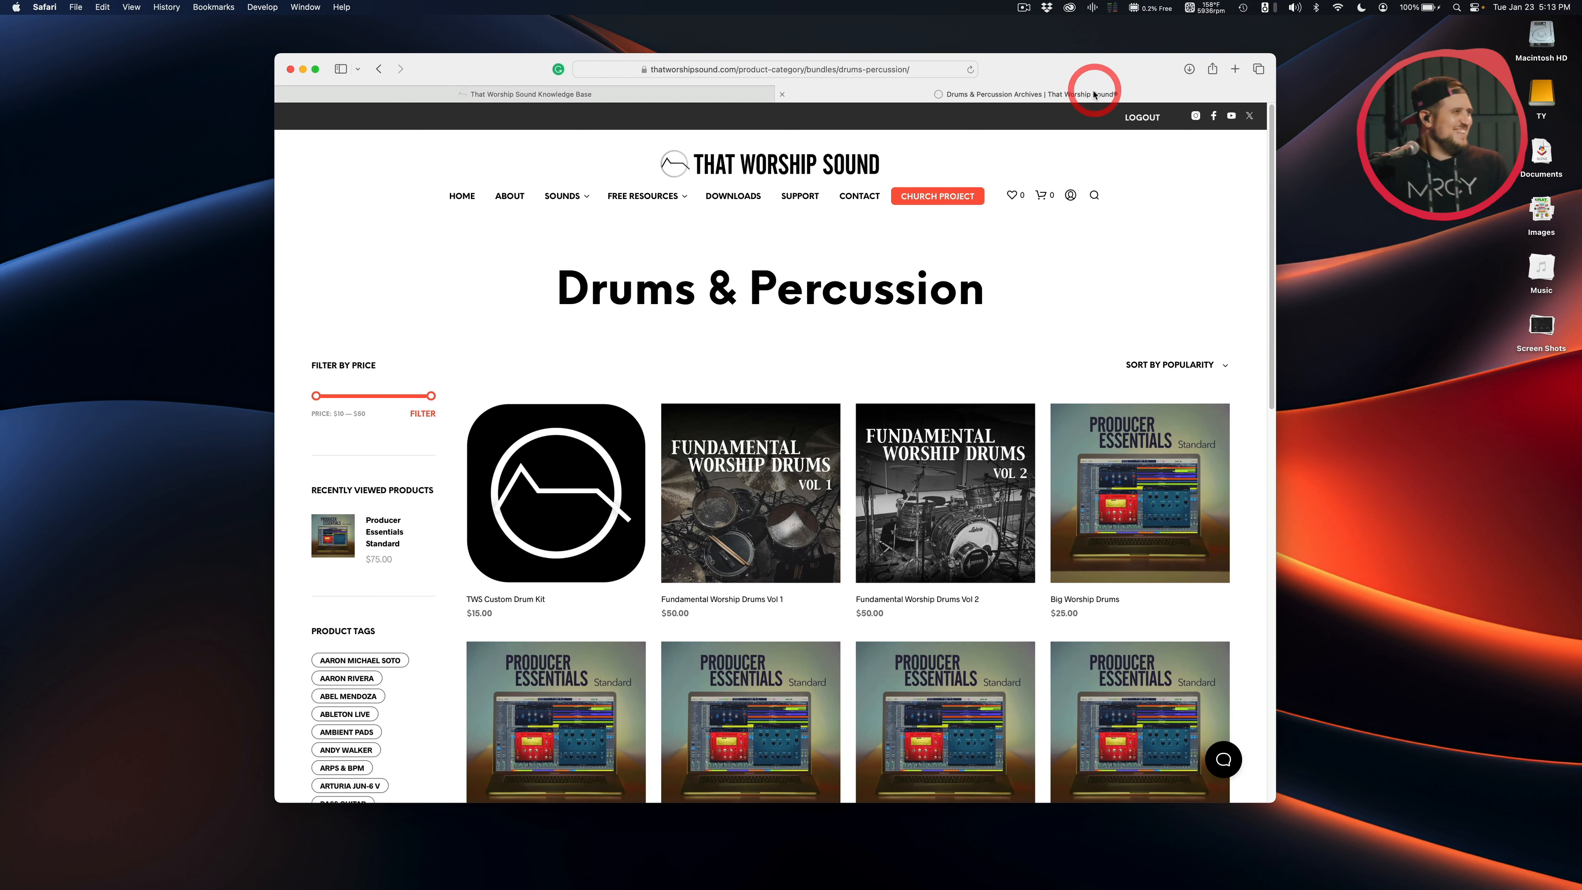
pyautogui.click(816, 174)
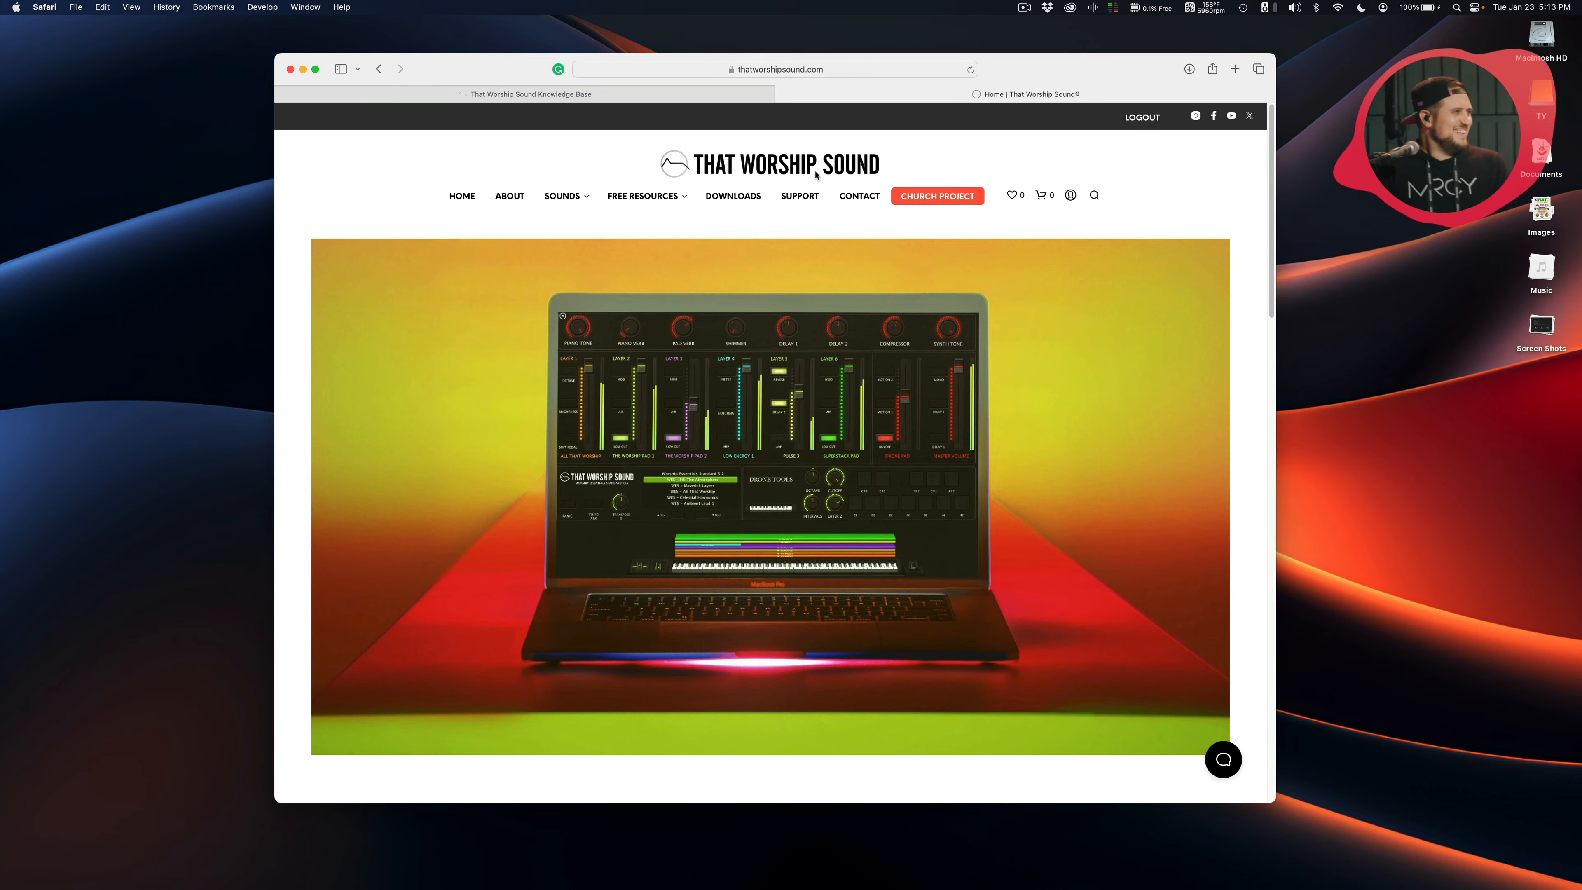
pyautogui.scroll(-4, 1240, 487)
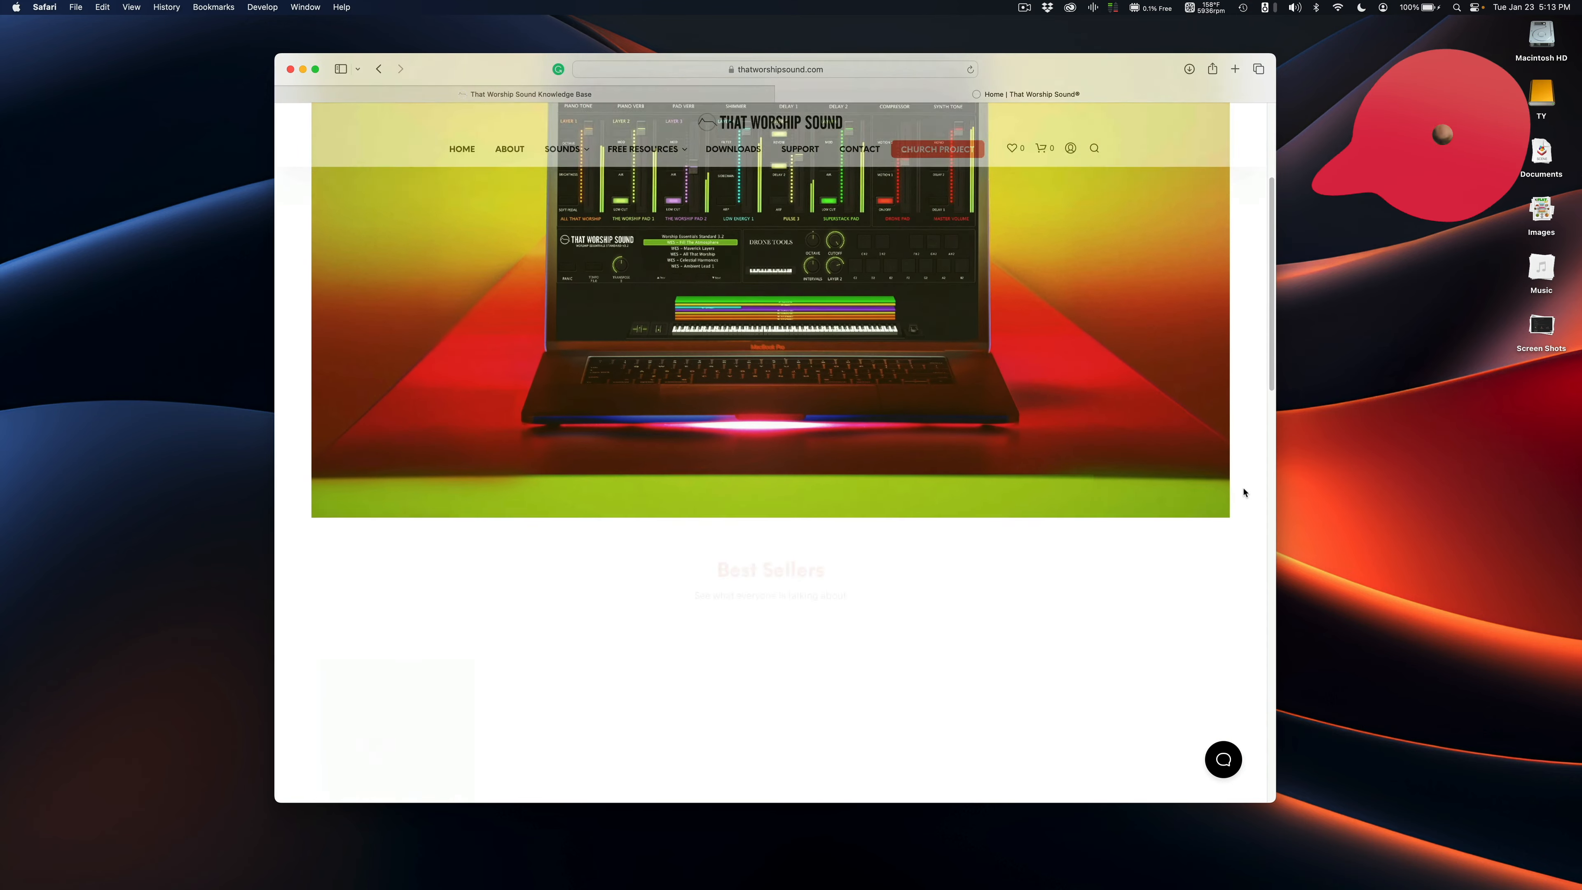
pyautogui.scroll(-20, 1244, 493)
pyautogui.scroll(8, 1244, 493)
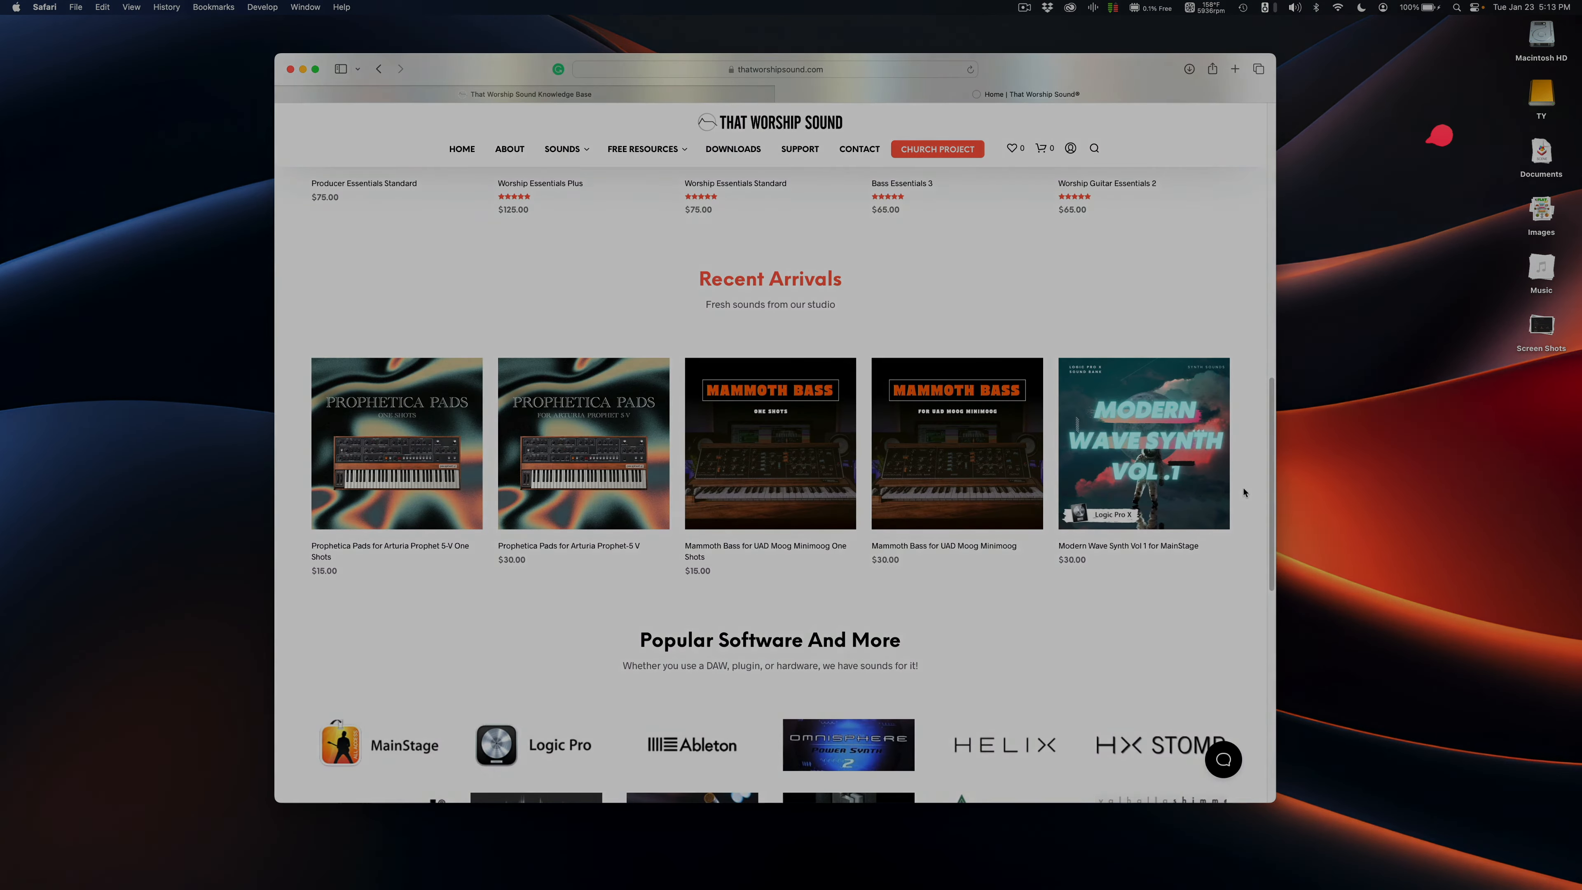
pyautogui.scroll(10, 1244, 492)
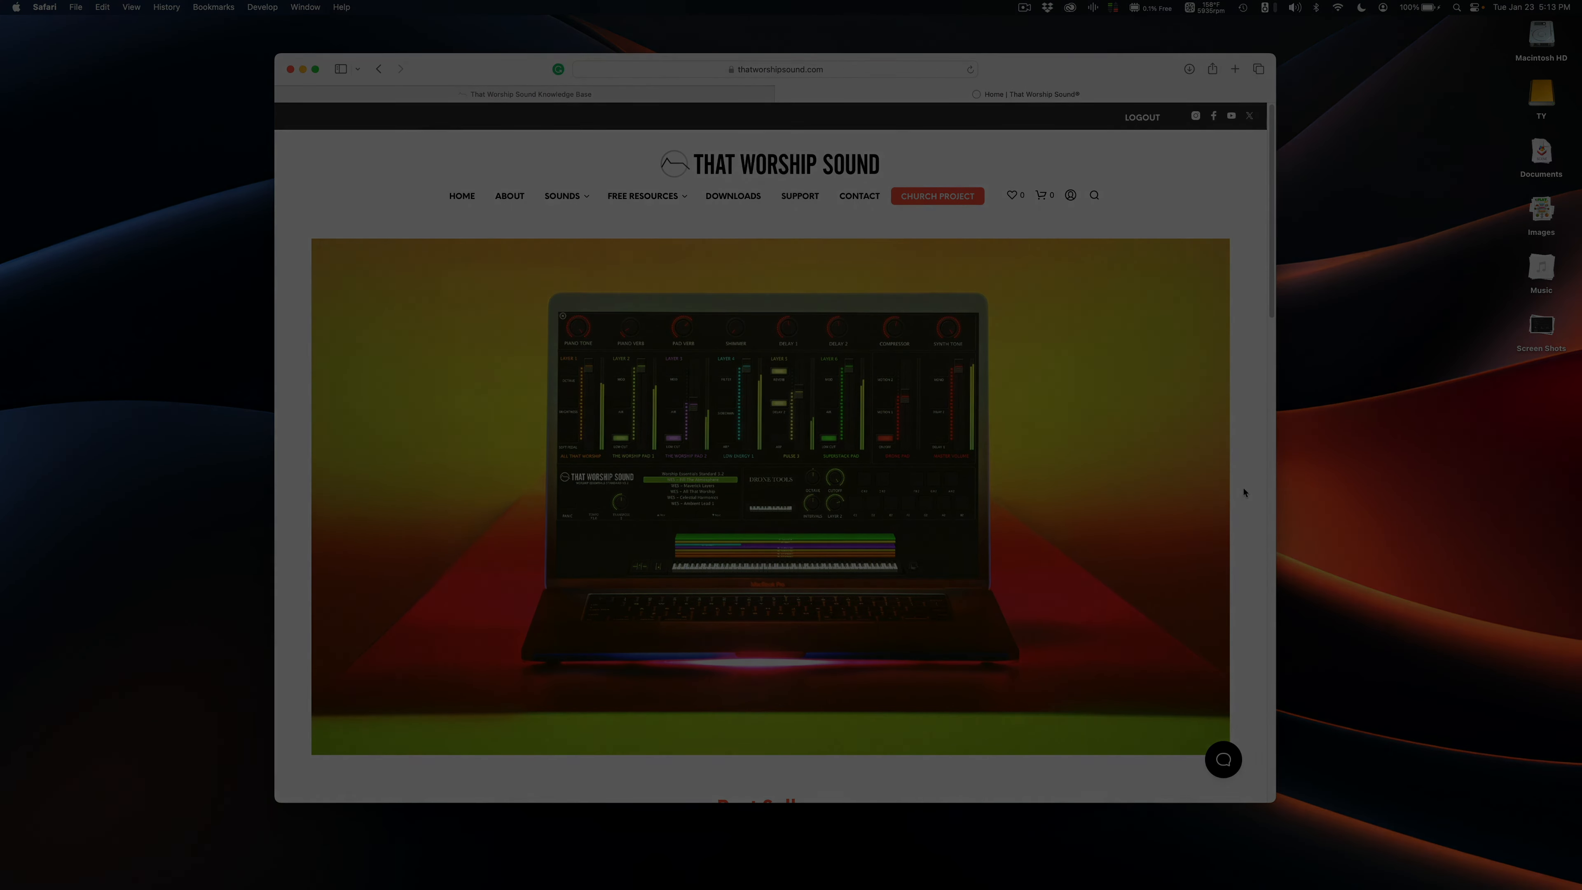